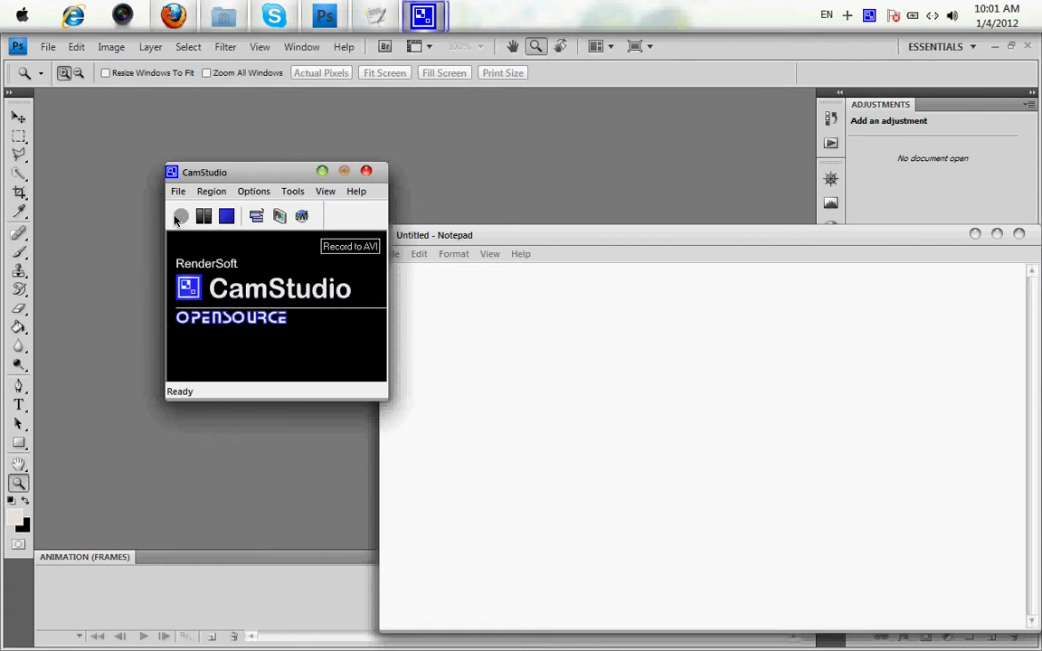
Type the four-line Georgian greeting about the beginner design tutorial using Google background images.
{"action": "left_click", "coordinate": [322, 172]}
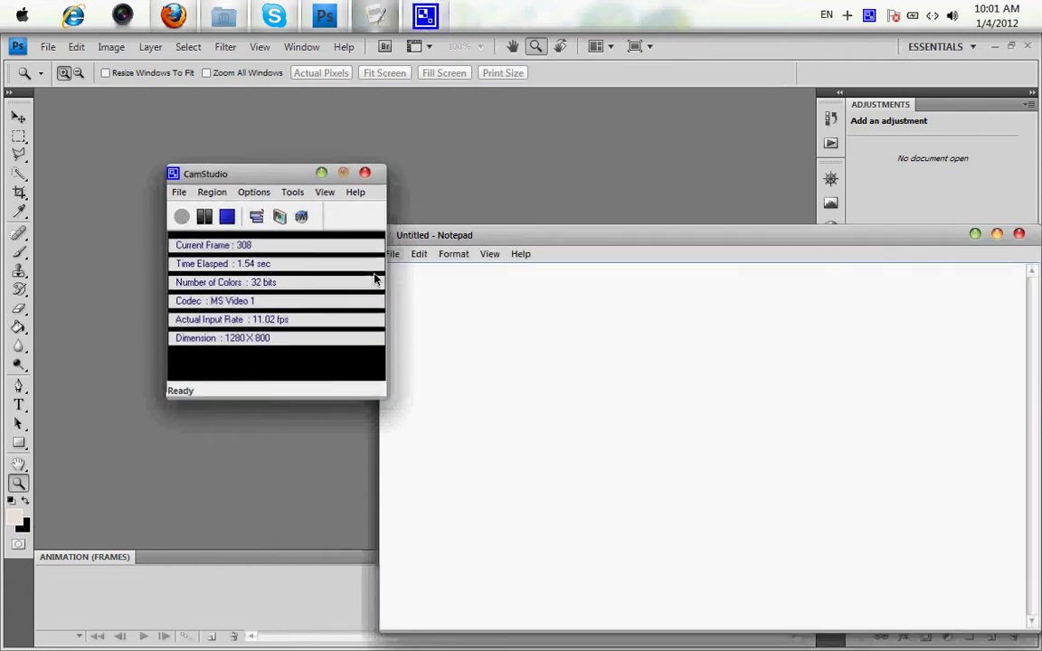
{"action": "type", "text": "მოგესალმებით ყველას პირველ რიგშ"}
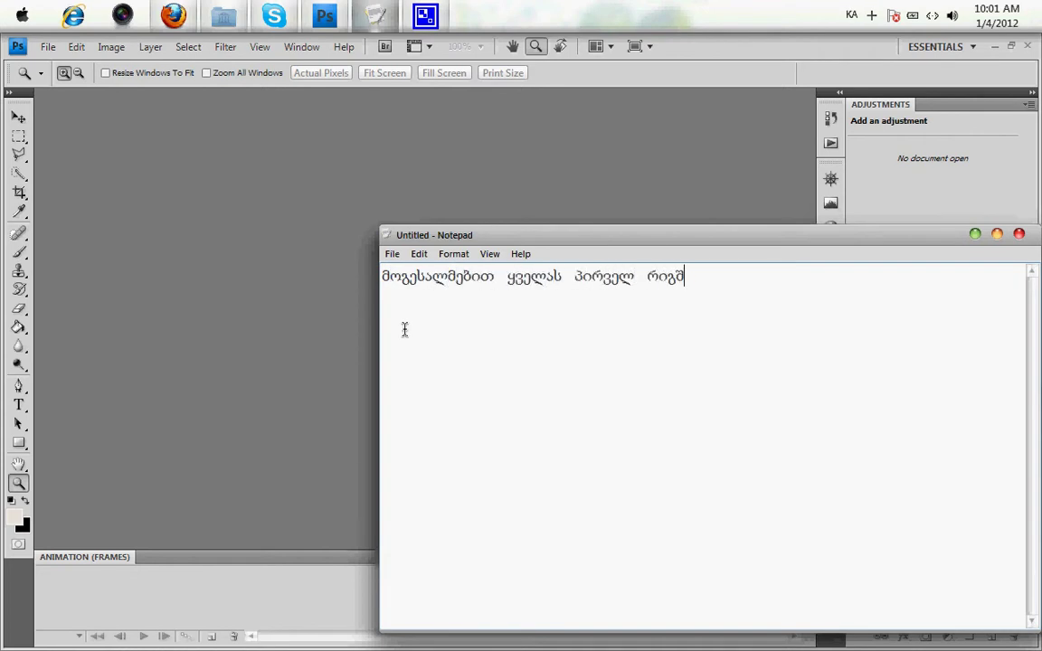
{"action": "type", "text": "ი და მე ამ ვიდეოში მინდა გასწავლოთ როგორ დავხატოტ"}
{"action": "key", "text": "BackSpace"}
{"action": "type", "text": "თდიზაინი დამწყებისდონეზე მაინც:)"}
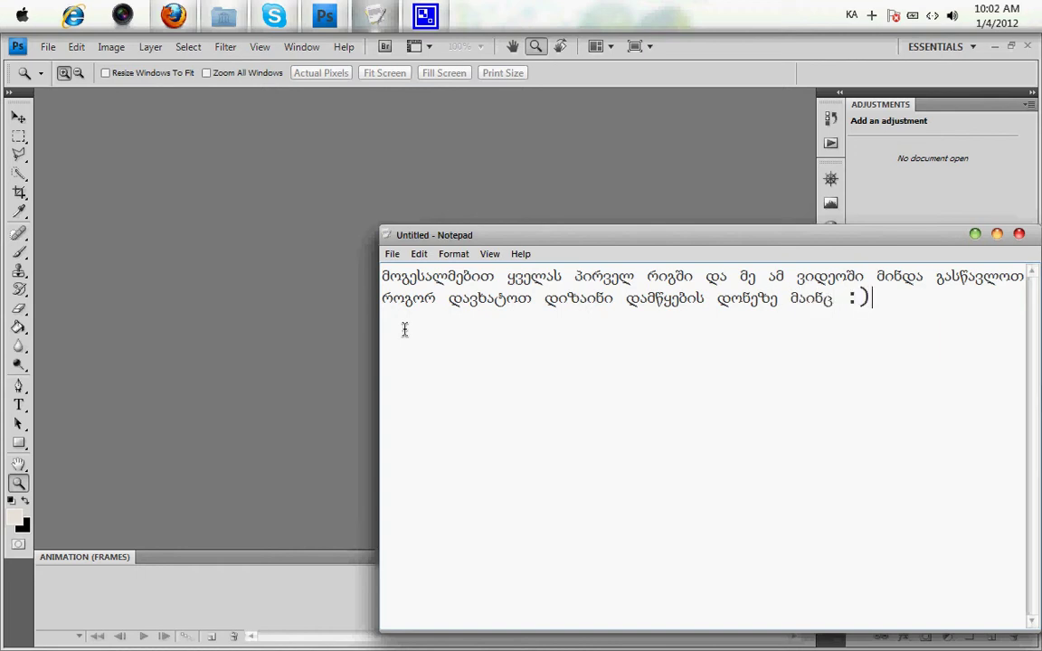
{"action": "type", "text": "დავიწყოთ"}
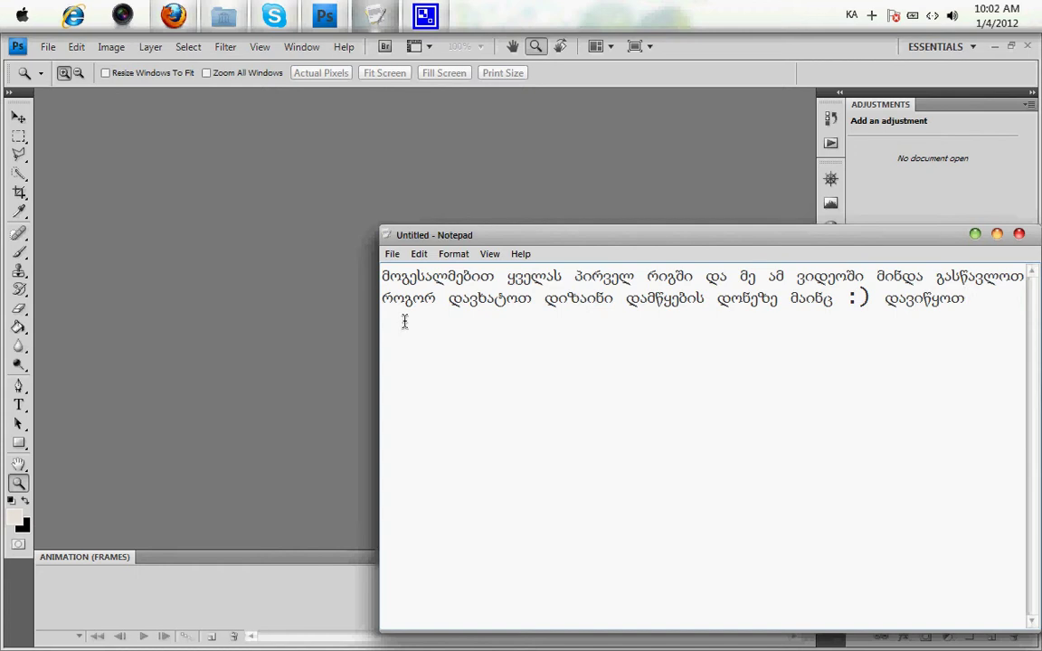
{"action": "type", "text": "მე გუგლში "}
{"action": "type", "text": "ვწ"}
{"action": "type", "text": "ხე"}
{"action": "type", "text": "სურათები ზე"}
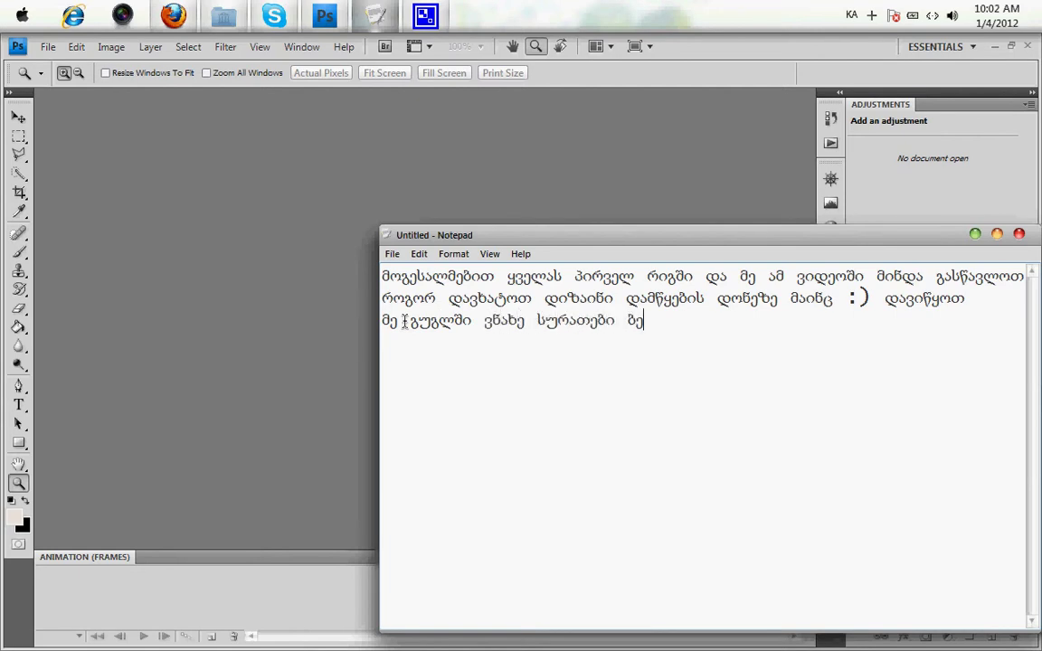
{"action": "type", "text": "რაუნდისთვის და ეხლ"}
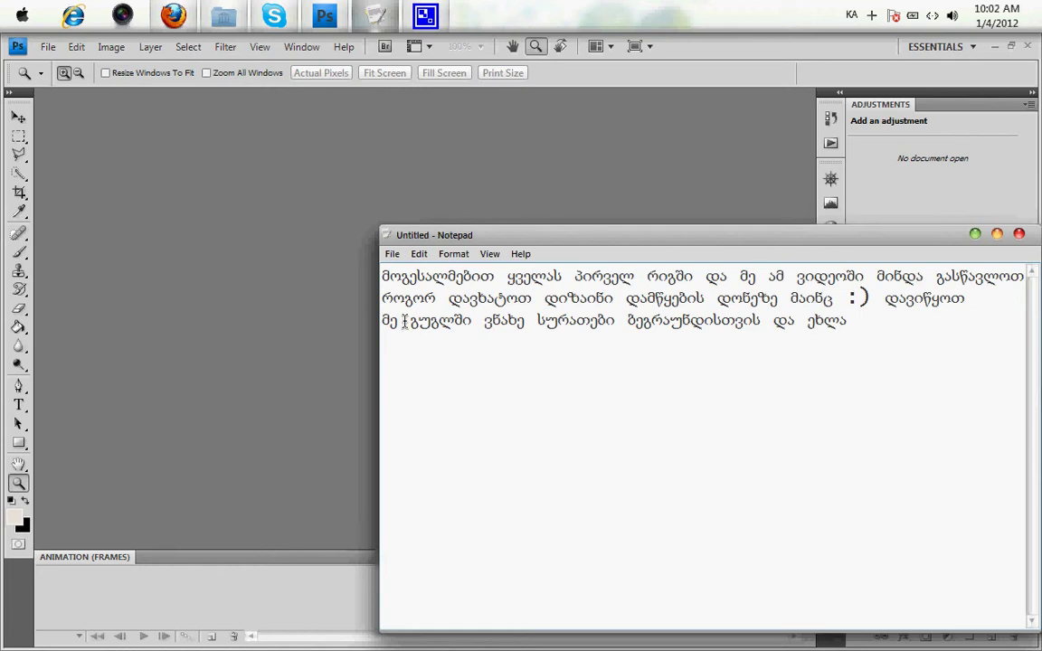
{"action": "type", "text": " ამ სურათებს გამოვიყენებ ვ"}
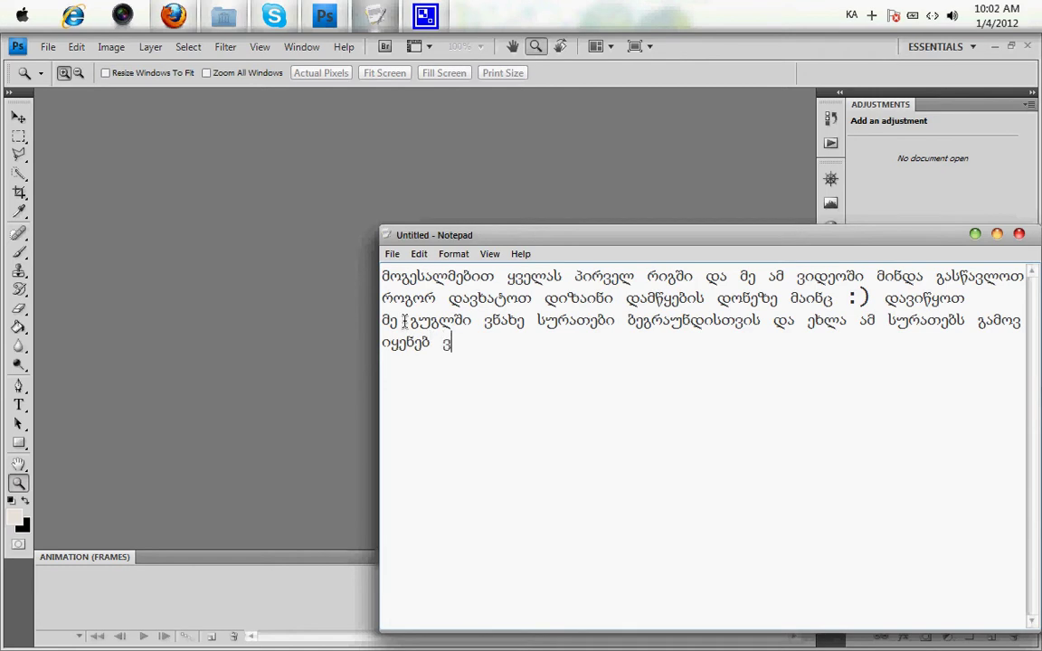
{"action": "key", "text": "BackSpace"}
{"action": "type", "text": "უკანა ფონისთვის :)"}
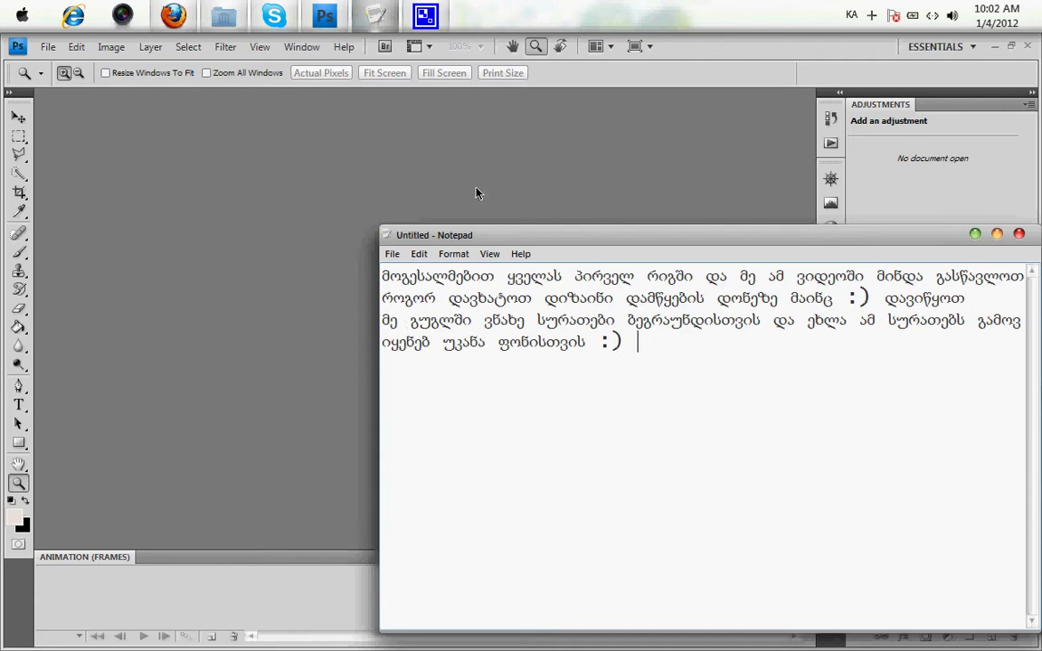
Copy the Need For Speed Orange wallpaper's image address and open it on its own.
{"action": "left_click", "coordinate": [174, 16]}
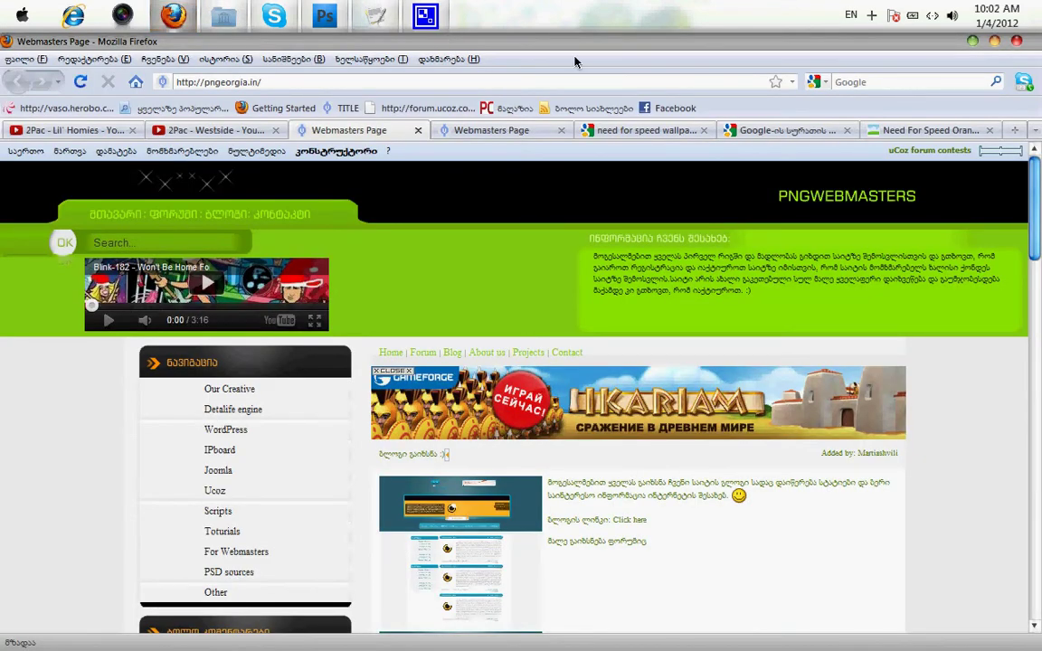
{"action": "left_click", "coordinate": [912, 131]}
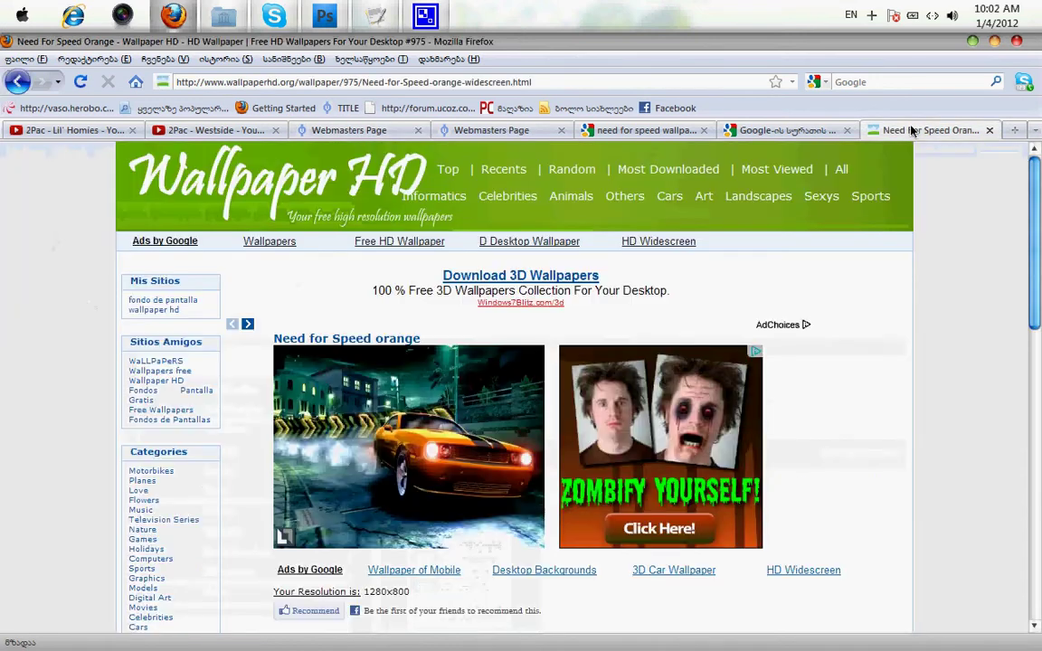
{"action": "right_click", "coordinate": [327, 468]}
{"action": "left_click", "coordinate": [398, 511]}
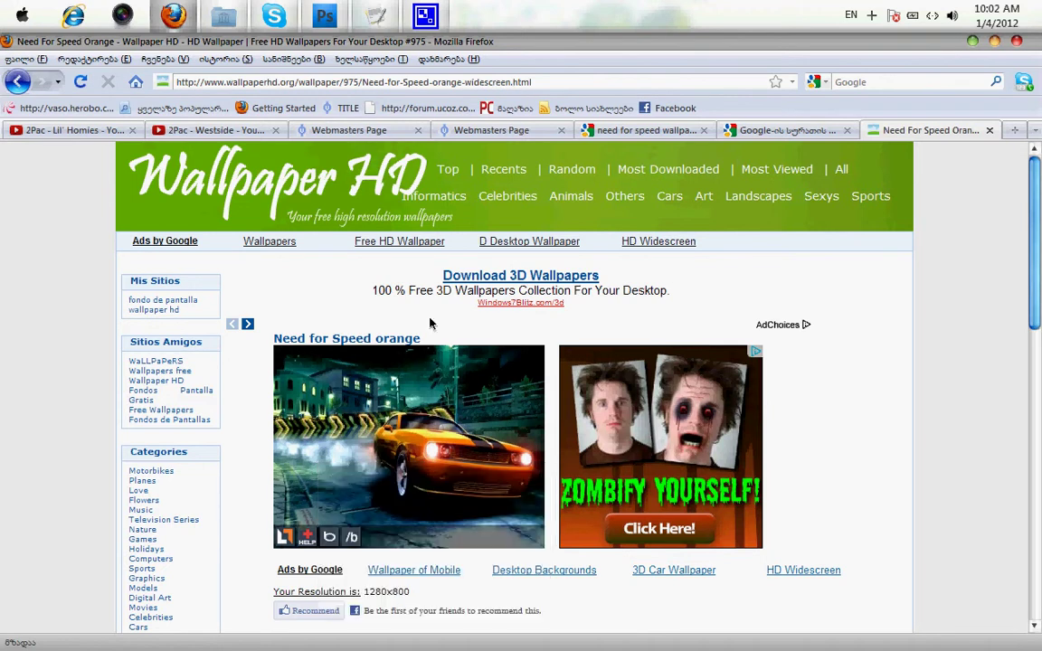
{"action": "left_click", "coordinate": [453, 82]}
{"action": "type", "text": "http://www.wallpaperhd.org/thumbs/975_2.jpg"}
{"action": "key", "text": "Return"}
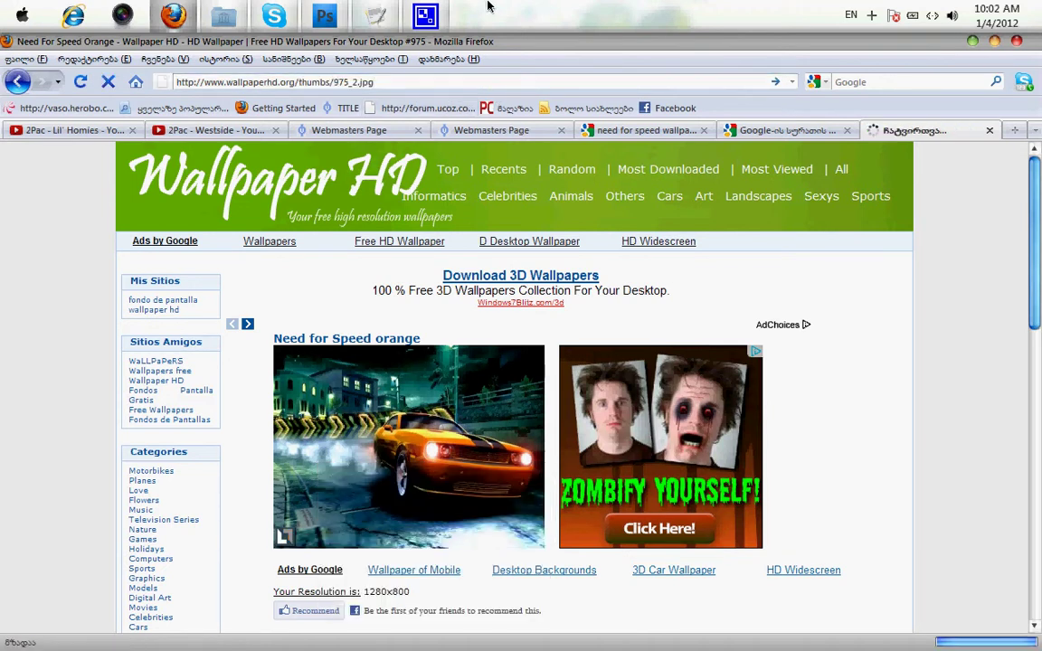
Open the red-car wallpaper at full size, then close the orange car image.
{"action": "left_click", "coordinate": [750, 130]}
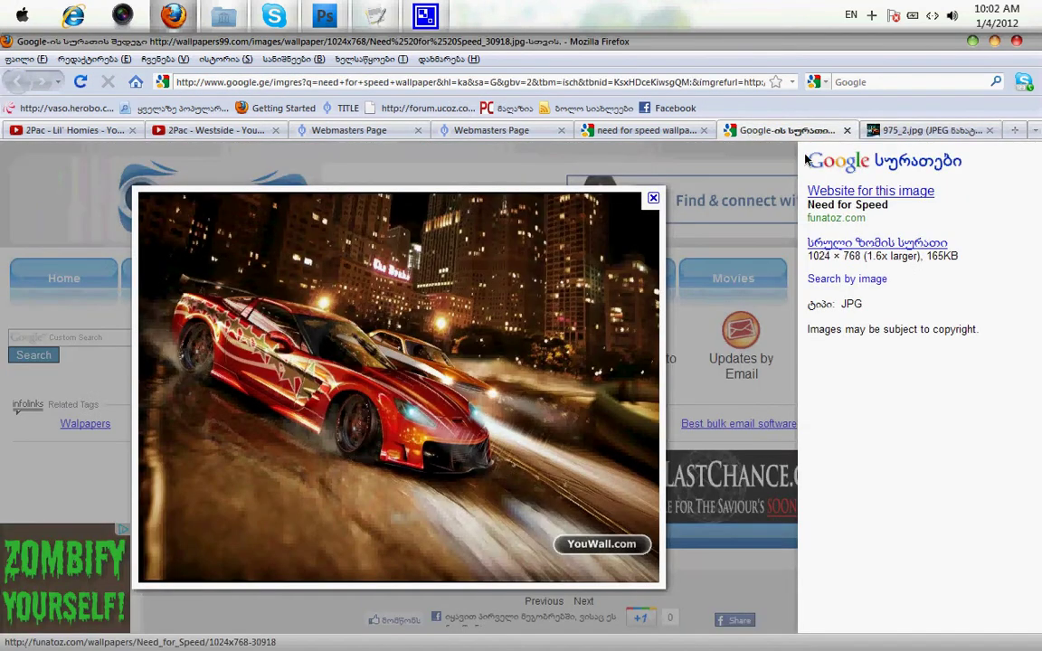
{"action": "left_click", "coordinate": [862, 248]}
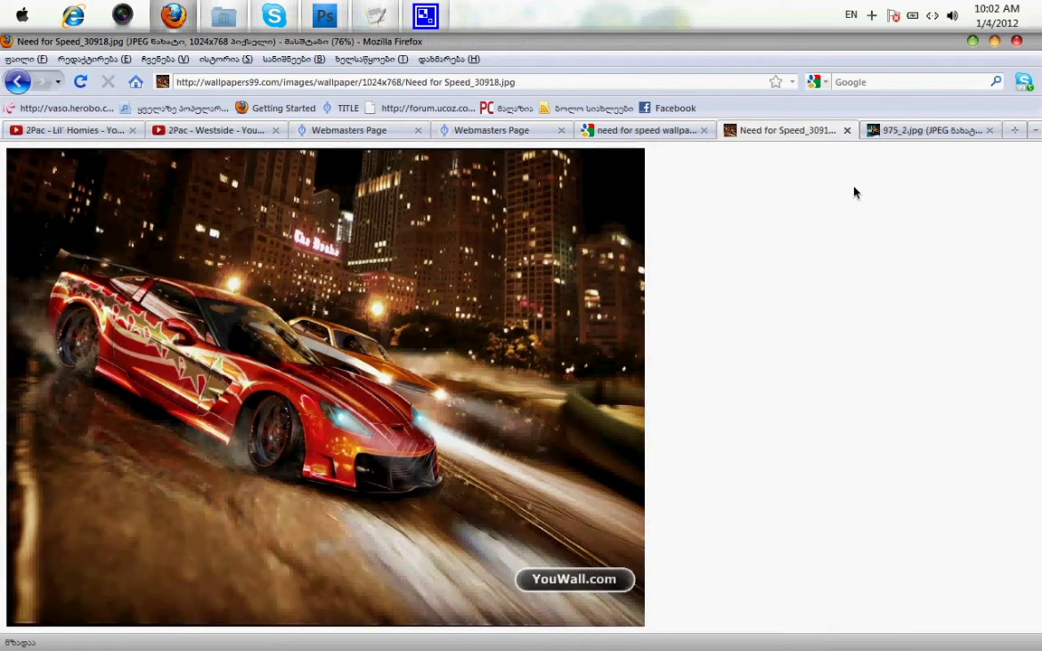
{"action": "left_click", "coordinate": [956, 132]}
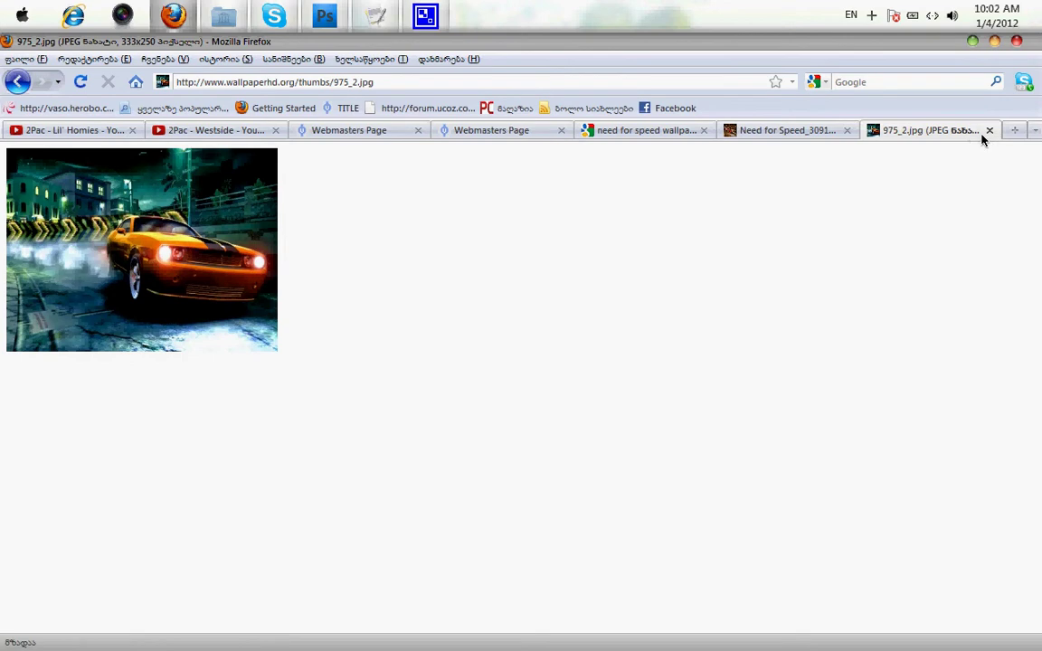
{"action": "left_click", "coordinate": [989, 130]}
{"action": "left_click", "coordinate": [735, 132]}
Browse the Need for Speed wallpaper results and open one in a background tab.
{"action": "scroll", "coordinate": [724, 396], "scroll_direction": "down", "scroll_amount": 2}
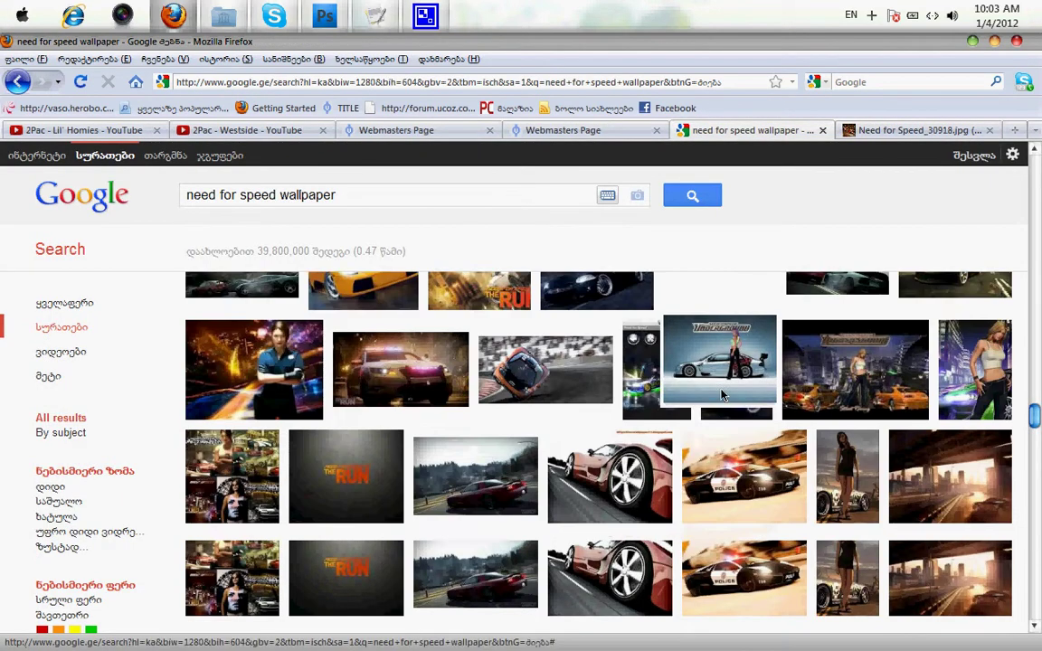
{"action": "scroll", "coordinate": [724, 396], "scroll_direction": "down", "scroll_amount": 3}
{"action": "scroll", "coordinate": [724, 395], "scroll_direction": "down", "scroll_amount": 2}
{"action": "scroll", "coordinate": [724, 398], "scroll_direction": "down", "scroll_amount": 2}
{"action": "scroll", "coordinate": [721, 405], "scroll_direction": "down", "scroll_amount": 2}
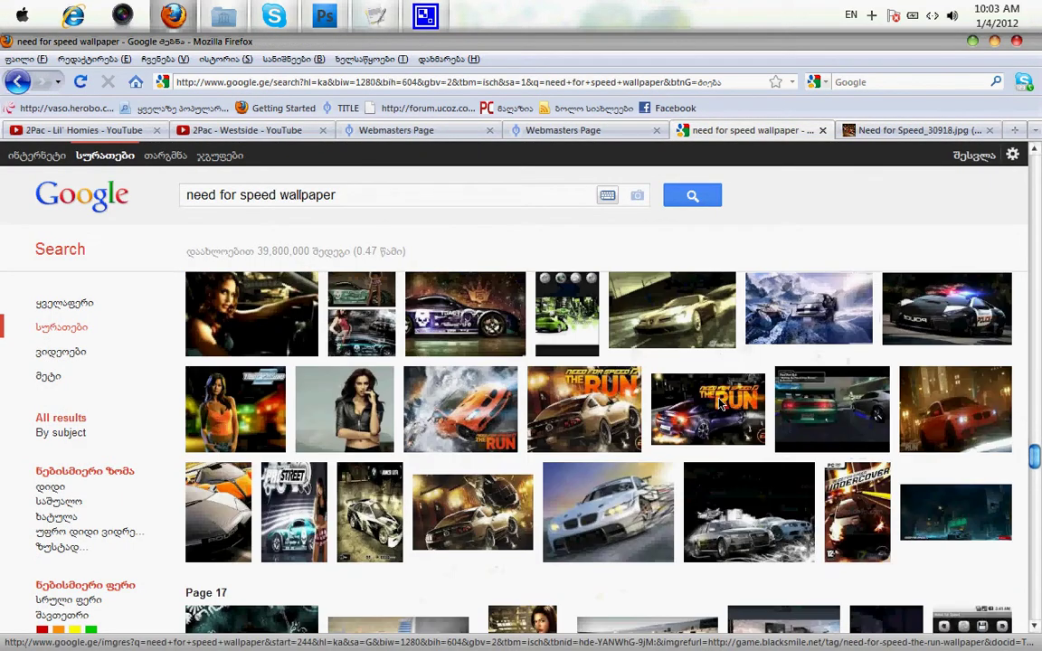
{"action": "scroll", "coordinate": [713, 411], "scroll_direction": "down", "scroll_amount": 2}
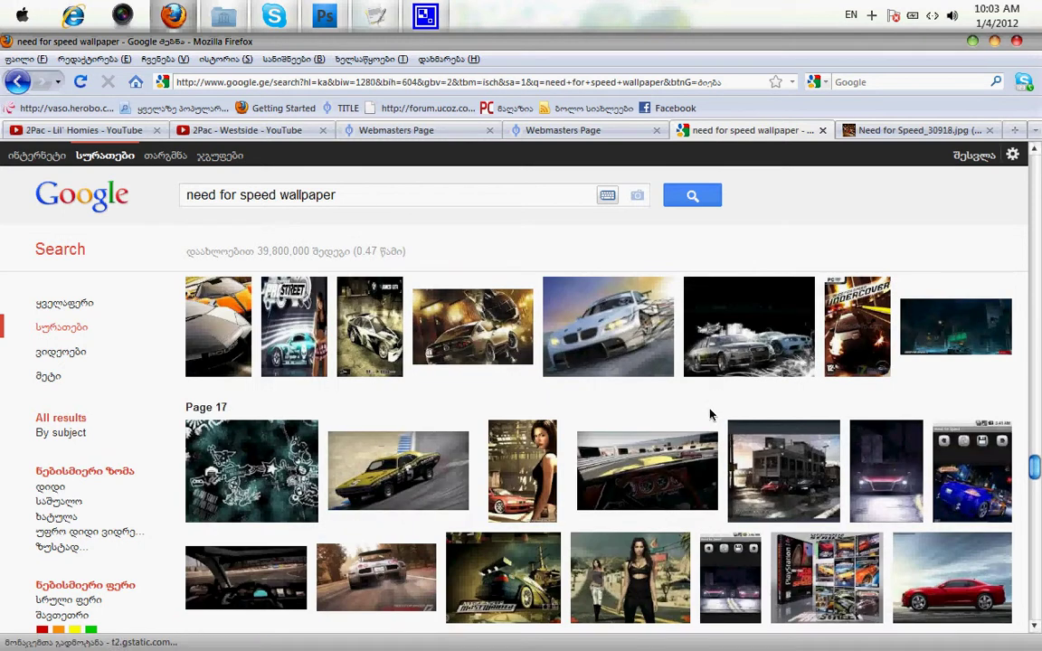
{"action": "scroll", "coordinate": [710, 415], "scroll_direction": "down", "scroll_amount": 5}
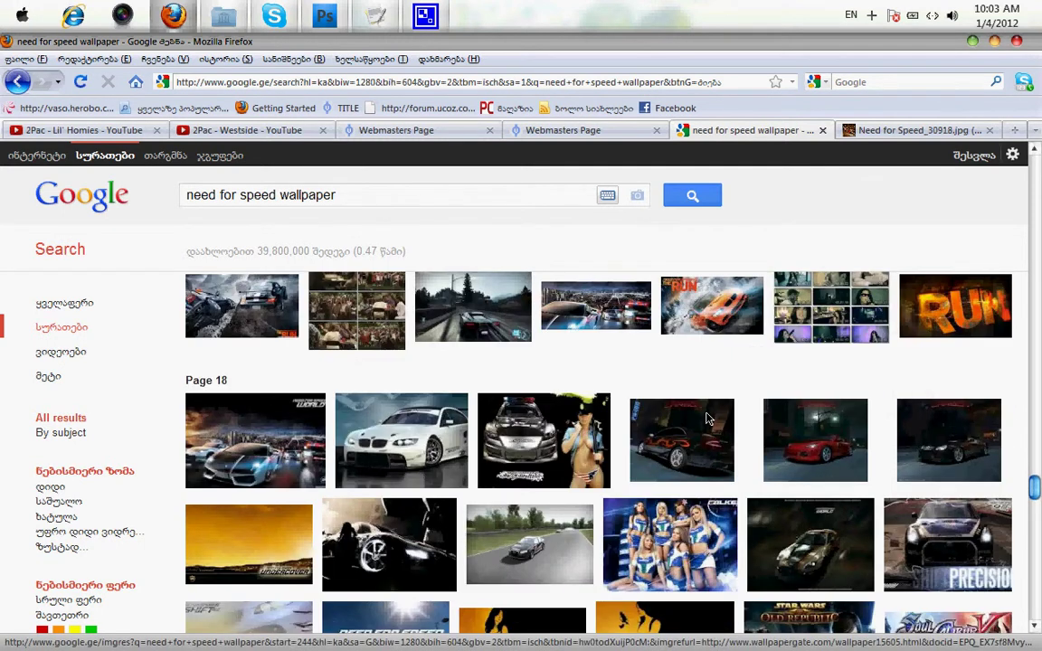
{"action": "mouse_move", "coordinate": [256, 440]}
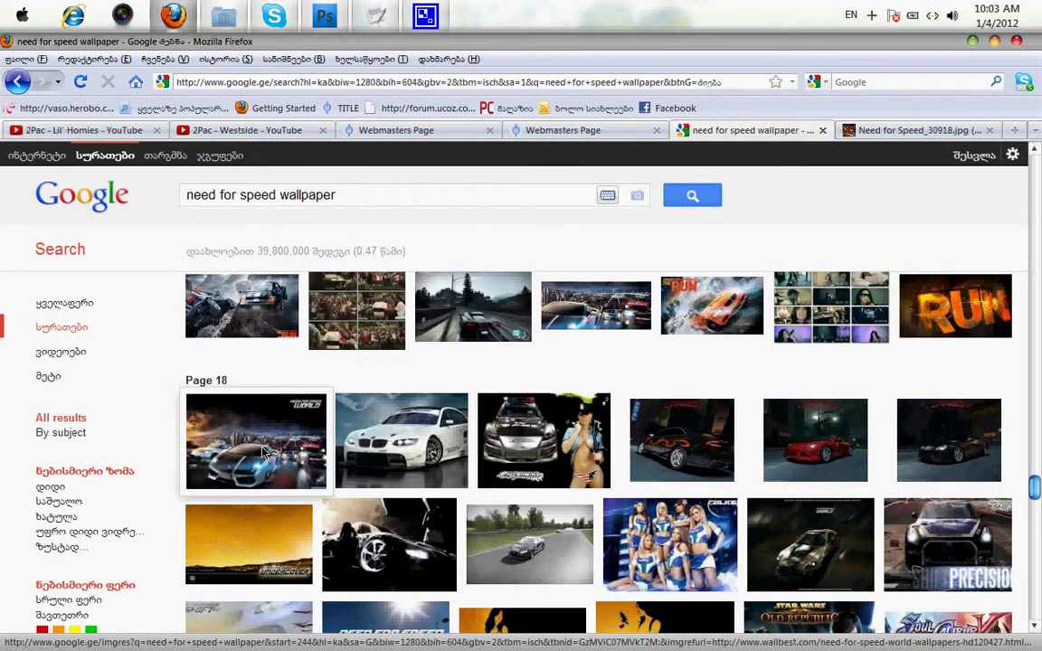
{"action": "middle_click", "coordinate": [264, 452]}
Open another result and view the NFS The Run wallpaper at full size.
{"action": "scroll", "coordinate": [263, 453], "scroll_direction": "down", "scroll_amount": 3}
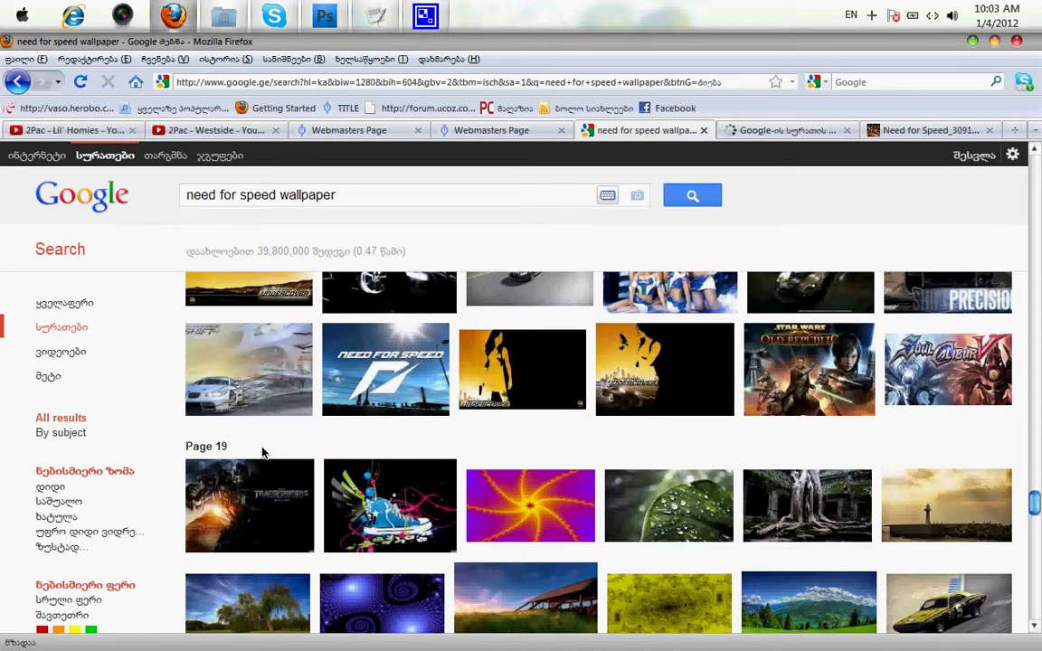
{"action": "scroll", "coordinate": [328, 426], "scroll_direction": "down", "scroll_amount": 3}
{"action": "scroll", "coordinate": [460, 399], "scroll_direction": "down", "scroll_amount": 5}
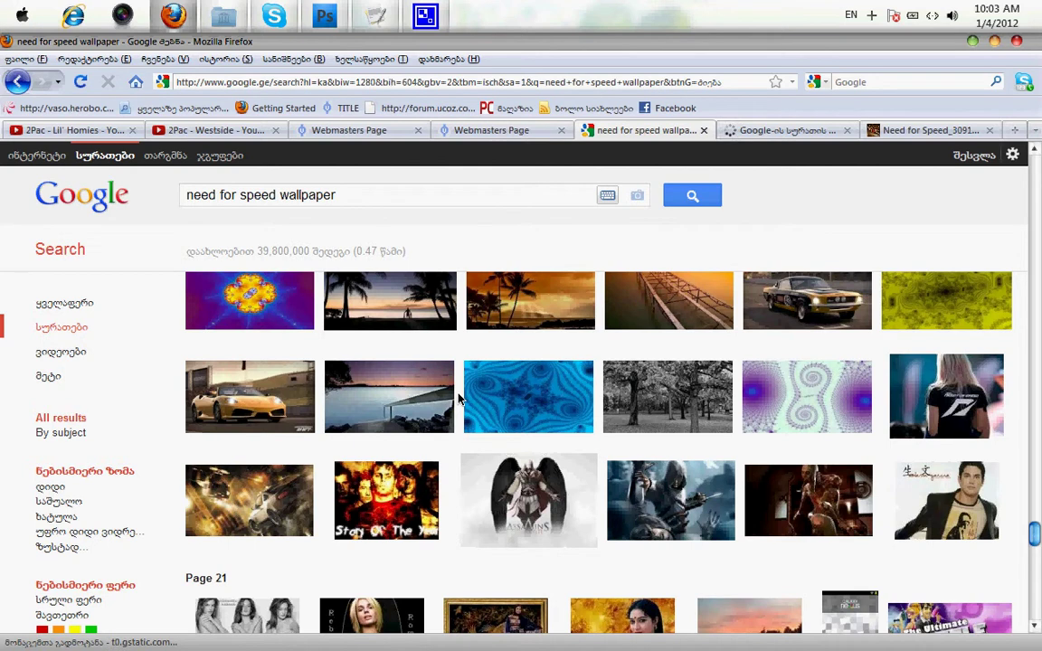
{"action": "mouse_move", "coordinate": [250, 500]}
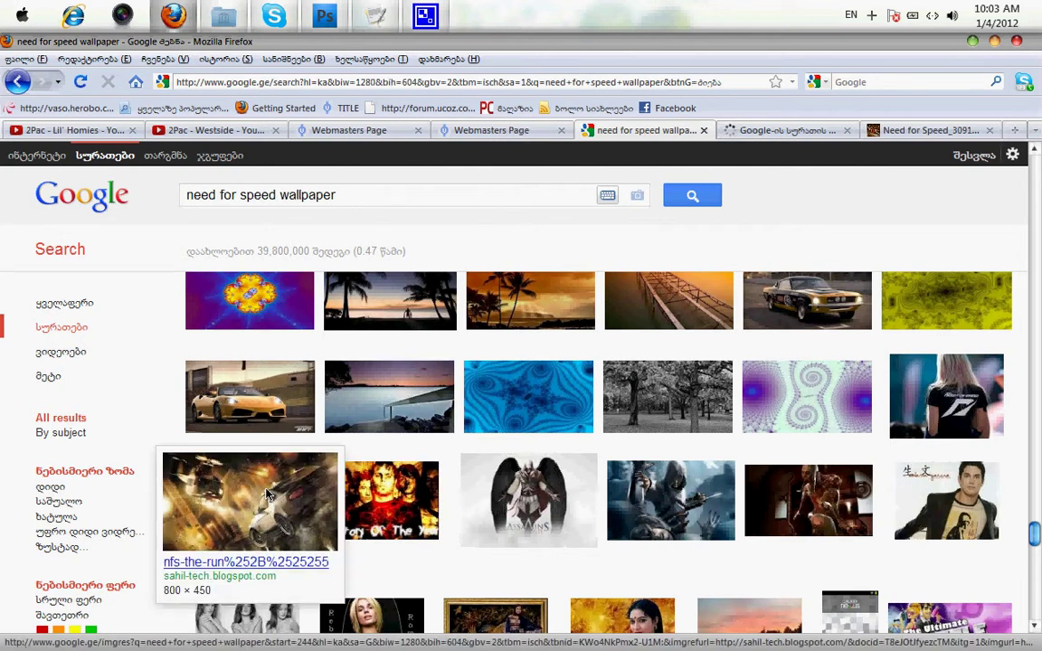
{"action": "middle_click", "coordinate": [268, 495]}
{"action": "left_click", "coordinate": [793, 133]}
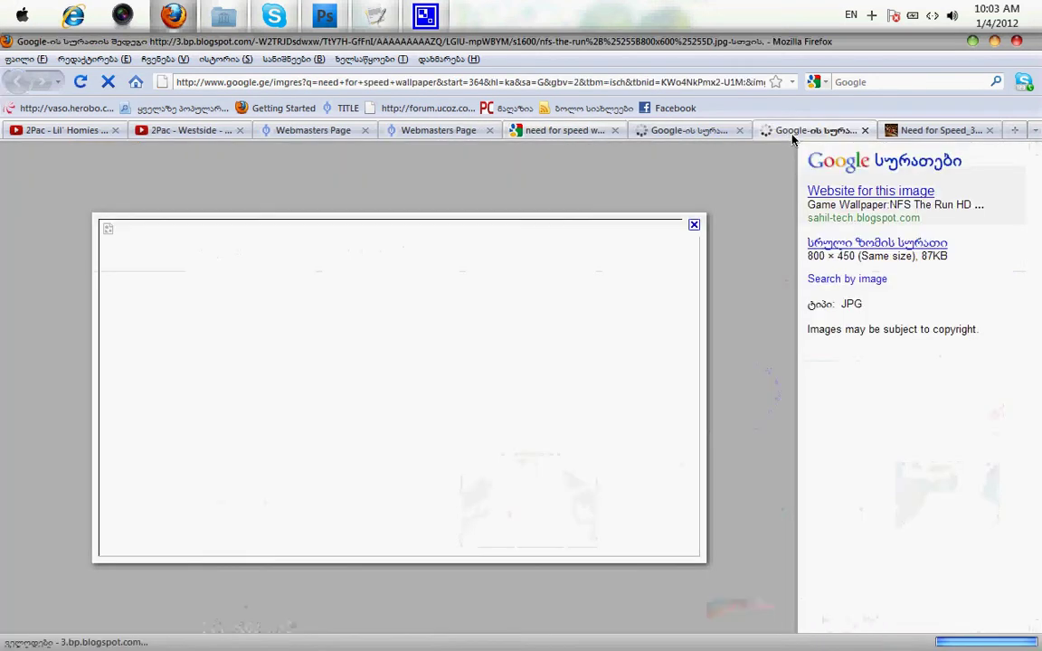
{"action": "left_click", "coordinate": [826, 237]}
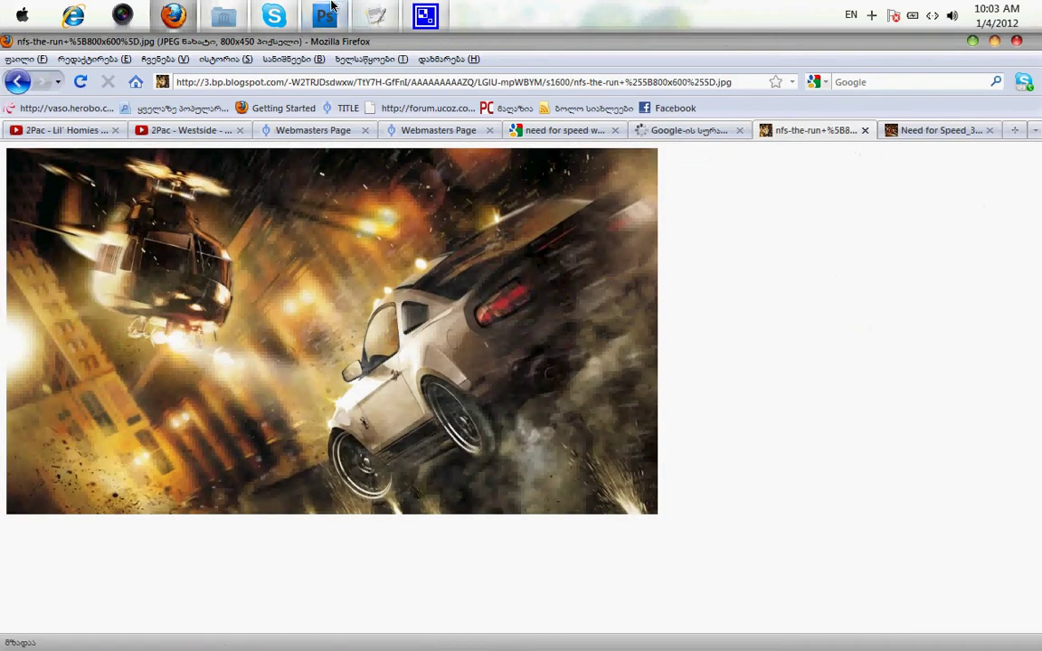
{"action": "left_click", "coordinate": [327, 13]}
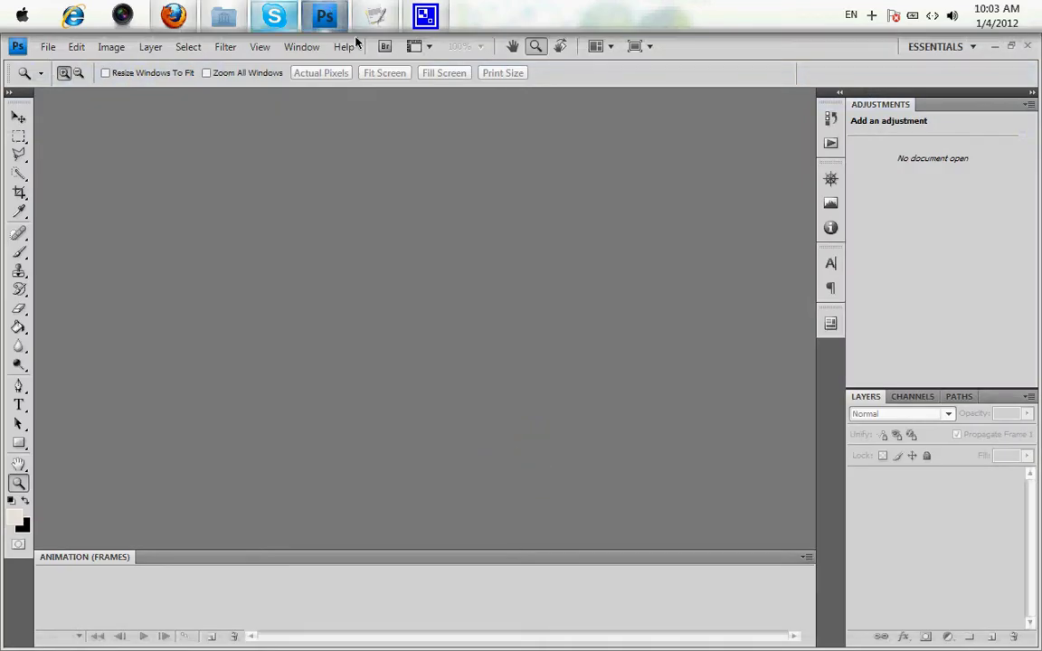
Add the Georgian line about opening a canvas at any size, with 1200x1700 below it.
{"action": "left_click", "coordinate": [376, 16]}
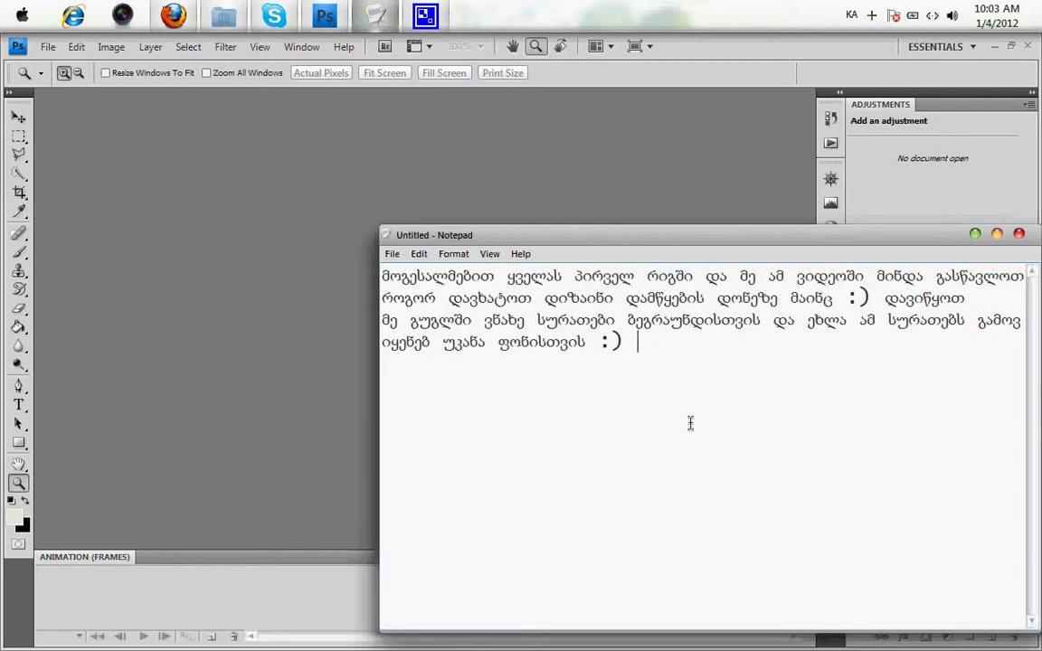
{"action": "type", "text": "ეხლა გავხნა"}
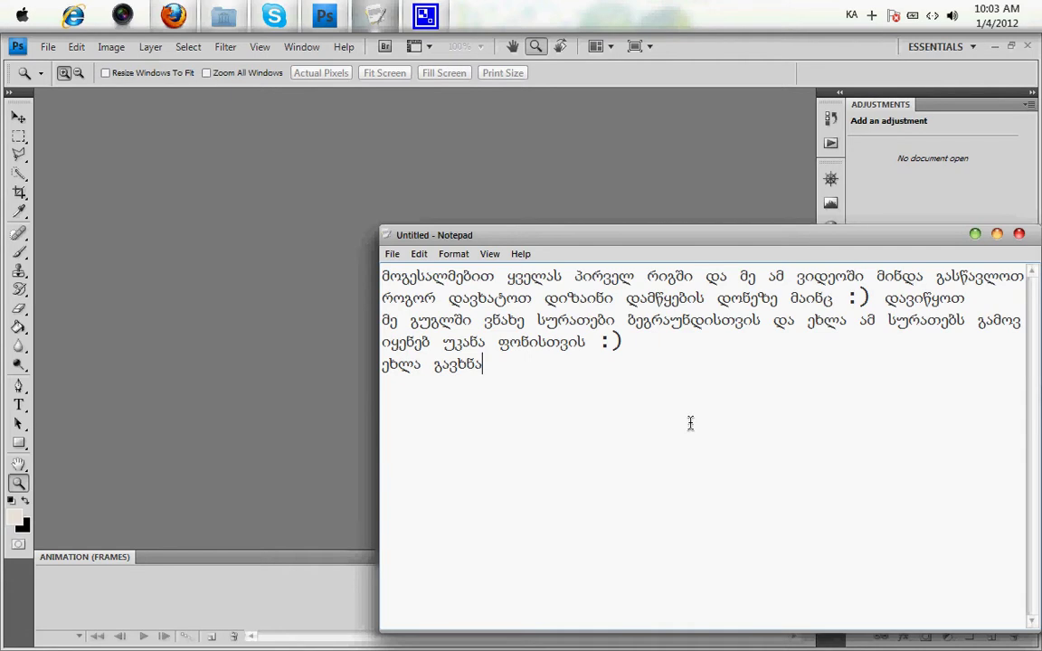
{"action": "type", "text": "ნათ ფურცელიზომებზე "}
{"action": "type", "text": "რომელიც თქვენ გინდათ"}
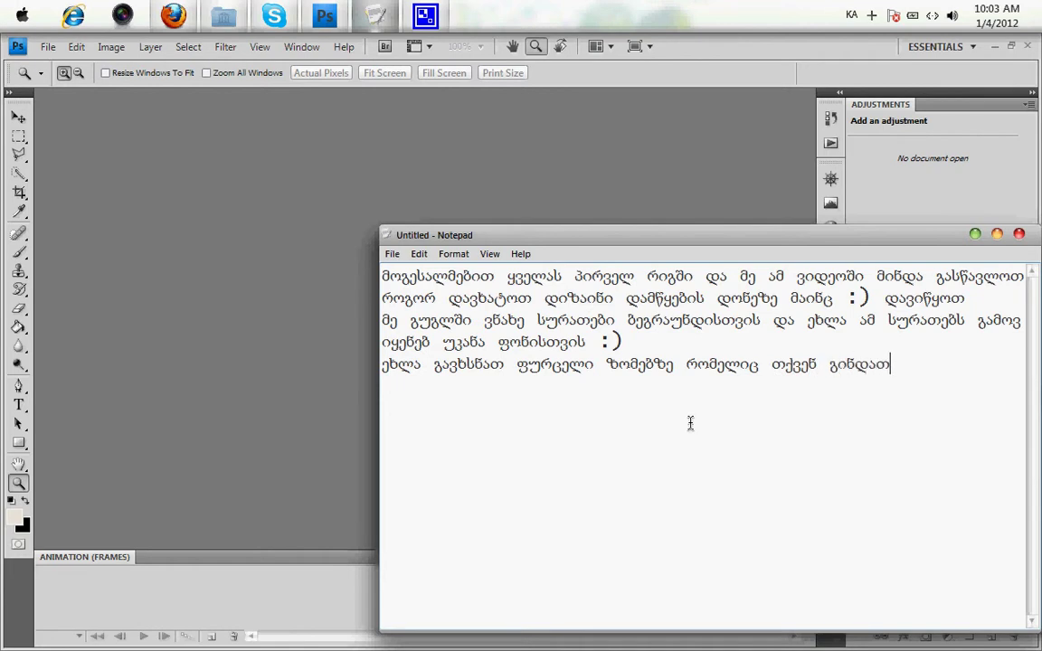
{"action": "type", "text": " მე გავ"}
{"action": "type", "text": "ხსნი"}
{"action": "key", "text": "Return"}
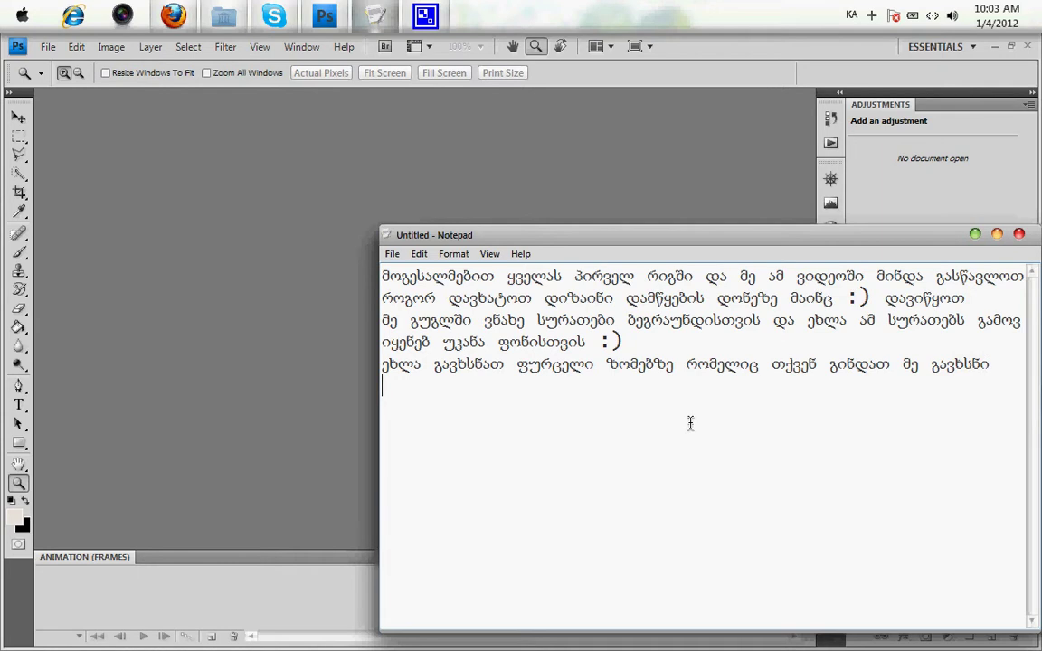
{"action": "type", "text": "1200"}
{"action": "key", "text": "alt+shift"}
{"action": "type", "text": "x"}
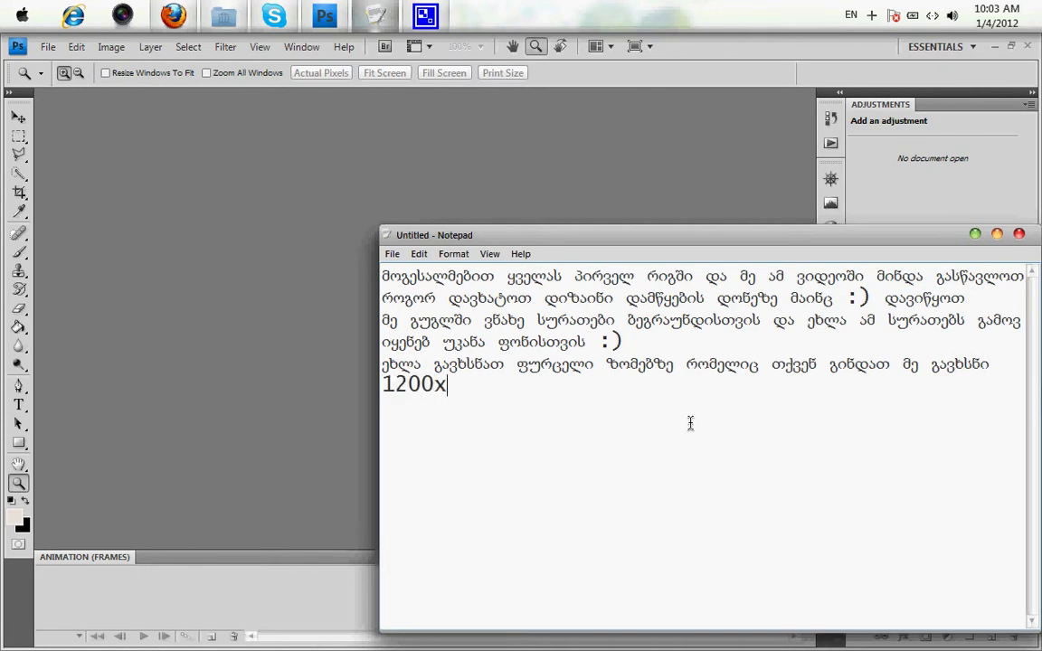
{"action": "type", "text": "1700"}
Create a new blank 1200×1700 px document, then bring up the NFS image in Firefox.
{"action": "left_click", "coordinate": [122, 155]}
{"action": "left_click", "coordinate": [48, 46]}
{"action": "key", "text": "Escape"}
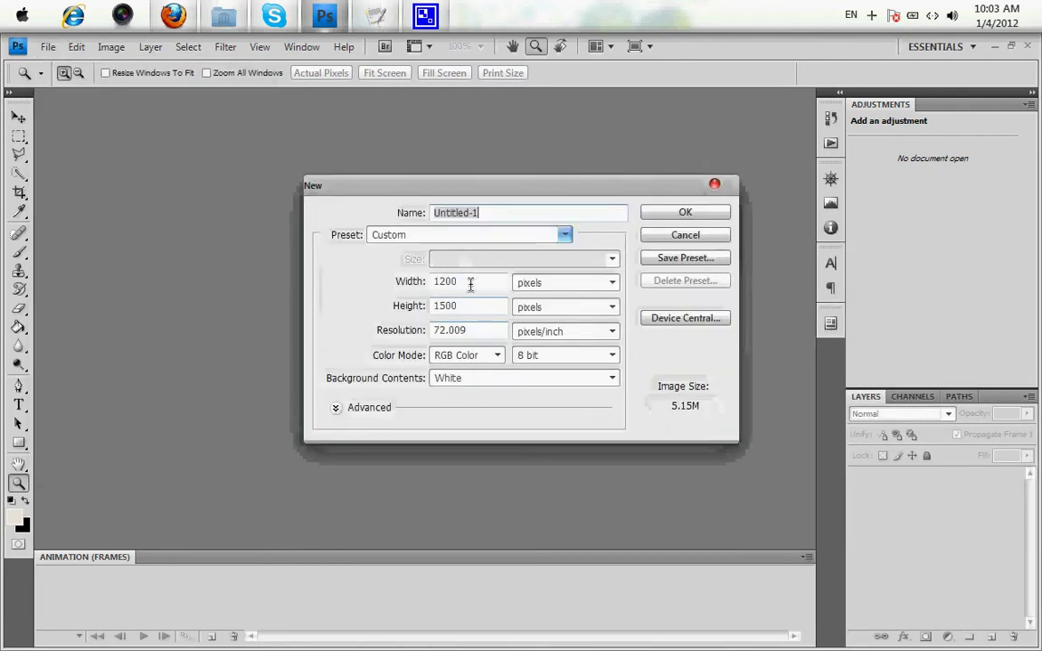
{"action": "left_click", "coordinate": [445, 306]}
{"action": "key", "text": "BackSpace"}
{"action": "type", "text": "7"}
{"action": "key", "text": "Return"}
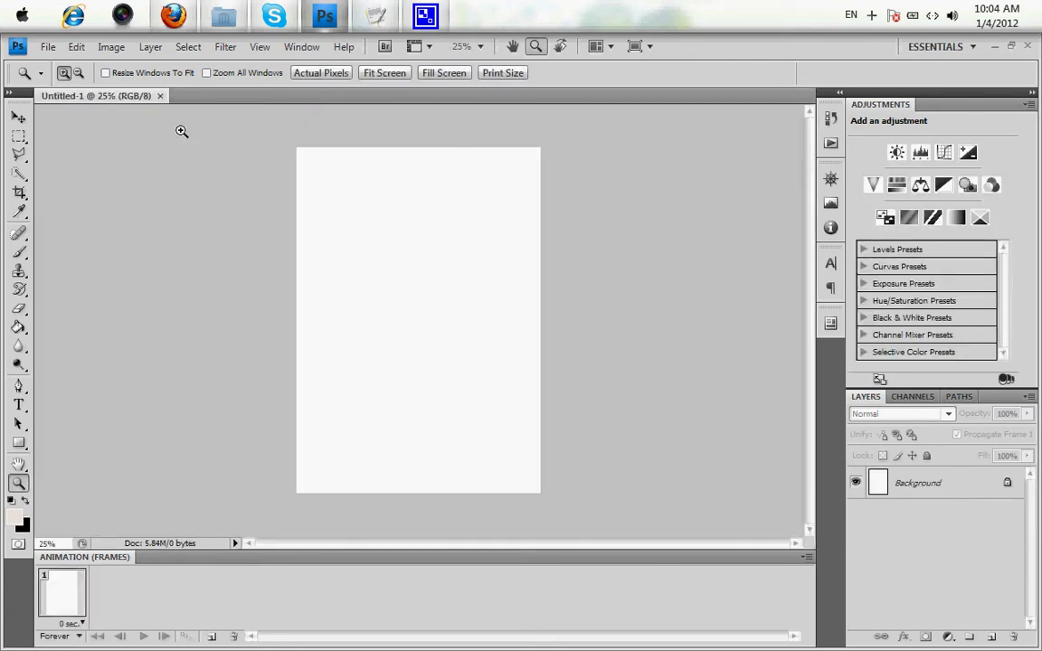
{"action": "left_click", "coordinate": [172, 16]}
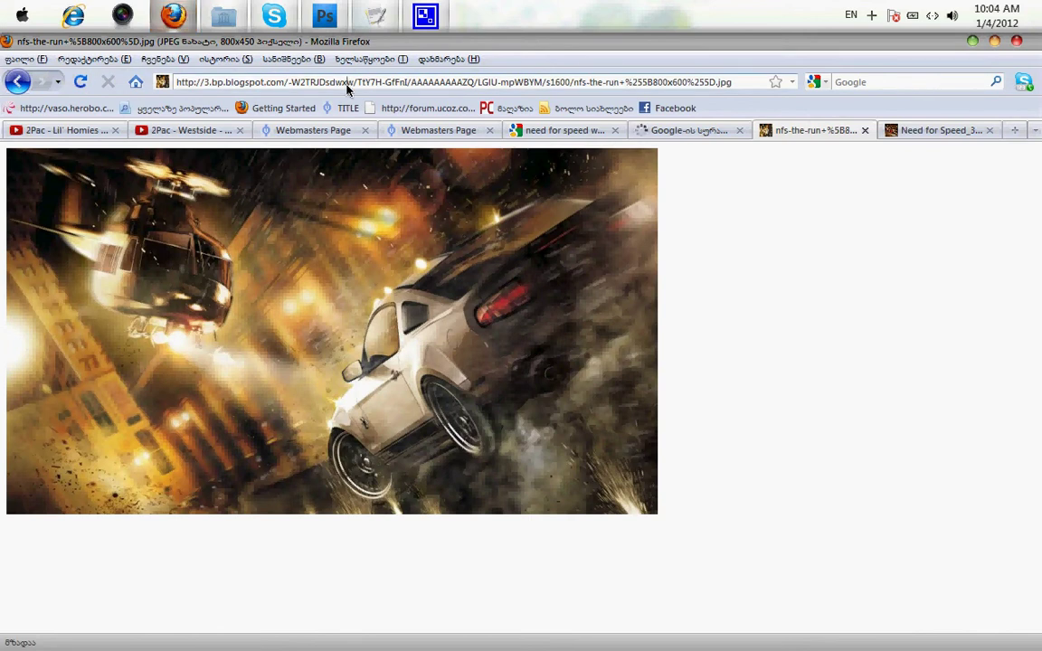
Place the helicopter-and-white-car image into the poster from its pasted web address.
{"action": "left_click", "coordinate": [324, 16]}
{"action": "left_click", "coordinate": [50, 48]}
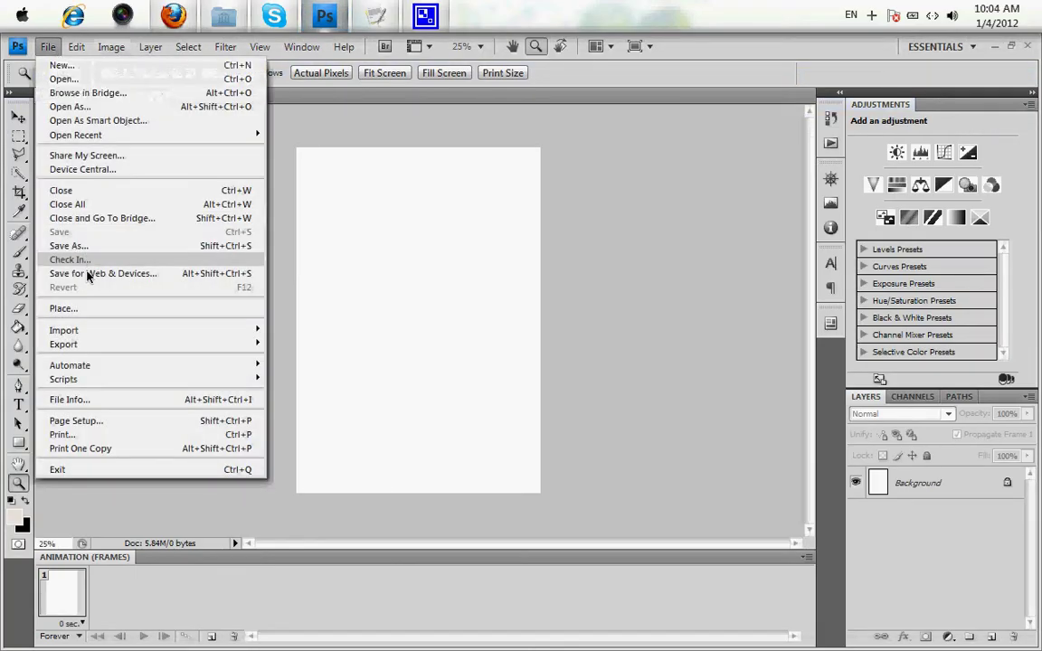
{"action": "left_click", "coordinate": [77, 309]}
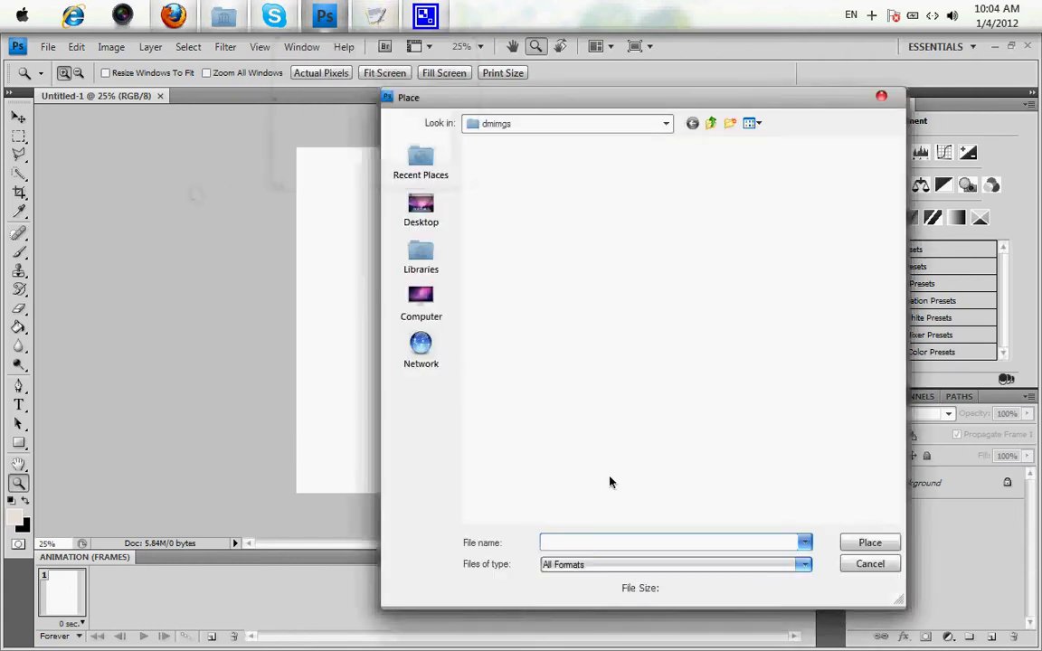
{"action": "key", "text": "ctrl+v"}
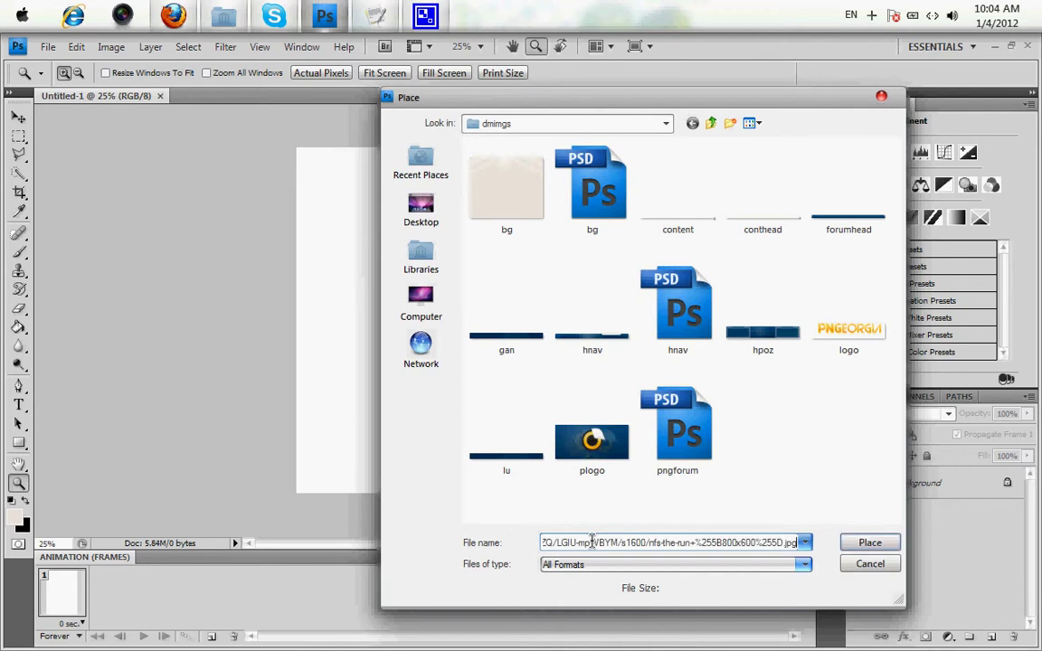
{"action": "key", "text": "Return"}
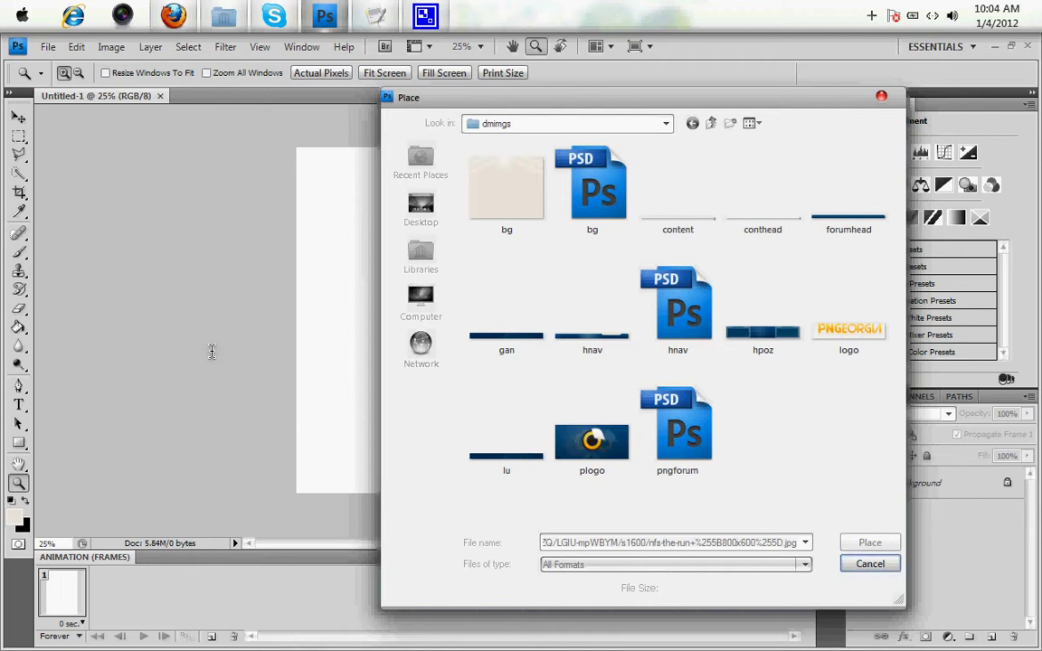
Restart the 2Pac - Lil' Homies video in Firefox near its beginning.
{"action": "left_click", "coordinate": [173, 15]}
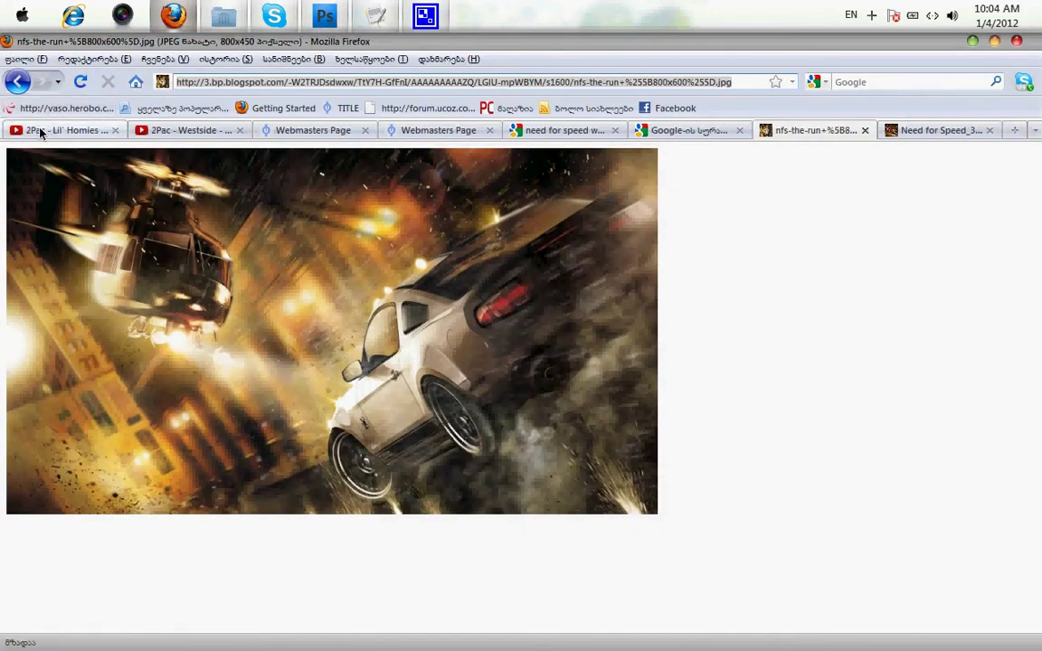
{"action": "left_click", "coordinate": [41, 131]}
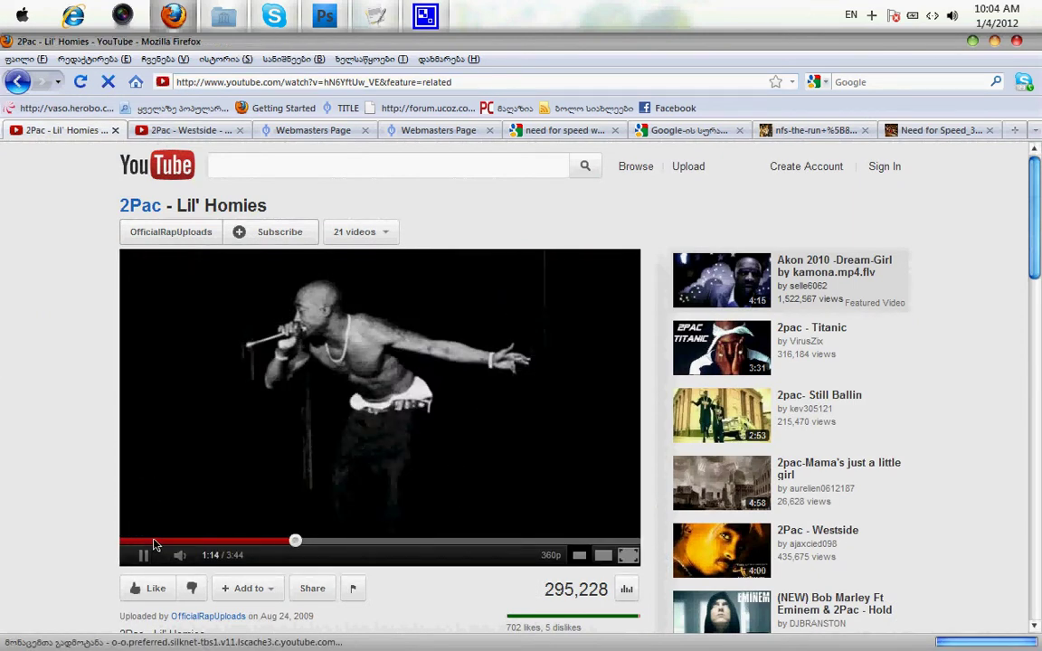
{"action": "left_click_drag", "start_coordinate": [144, 541], "coordinate": [335, 7]}
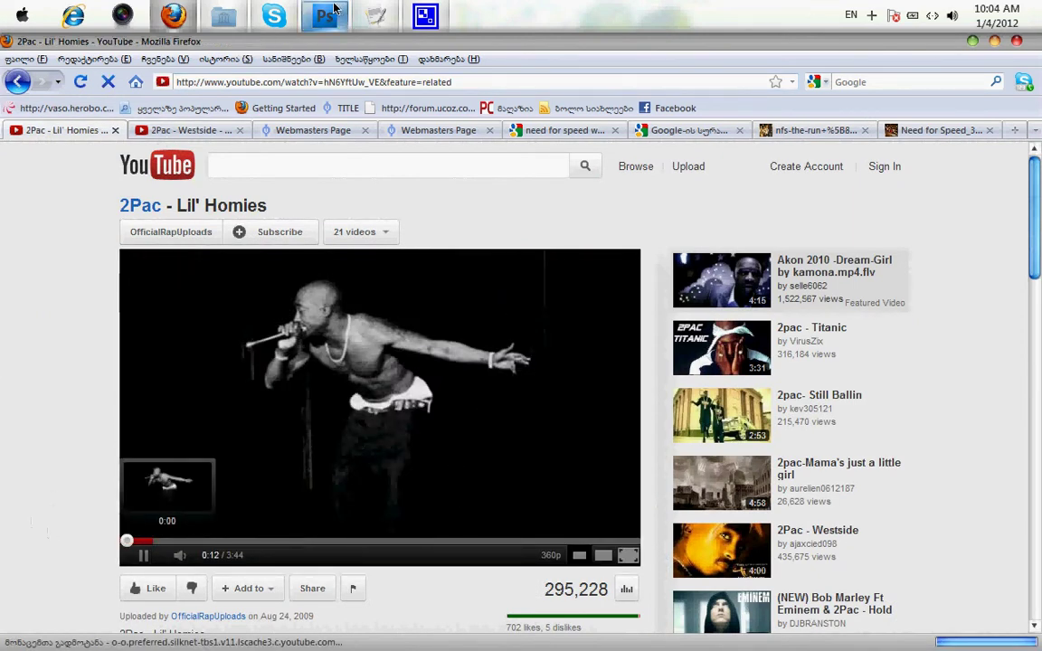
{"action": "left_click", "coordinate": [327, 13]}
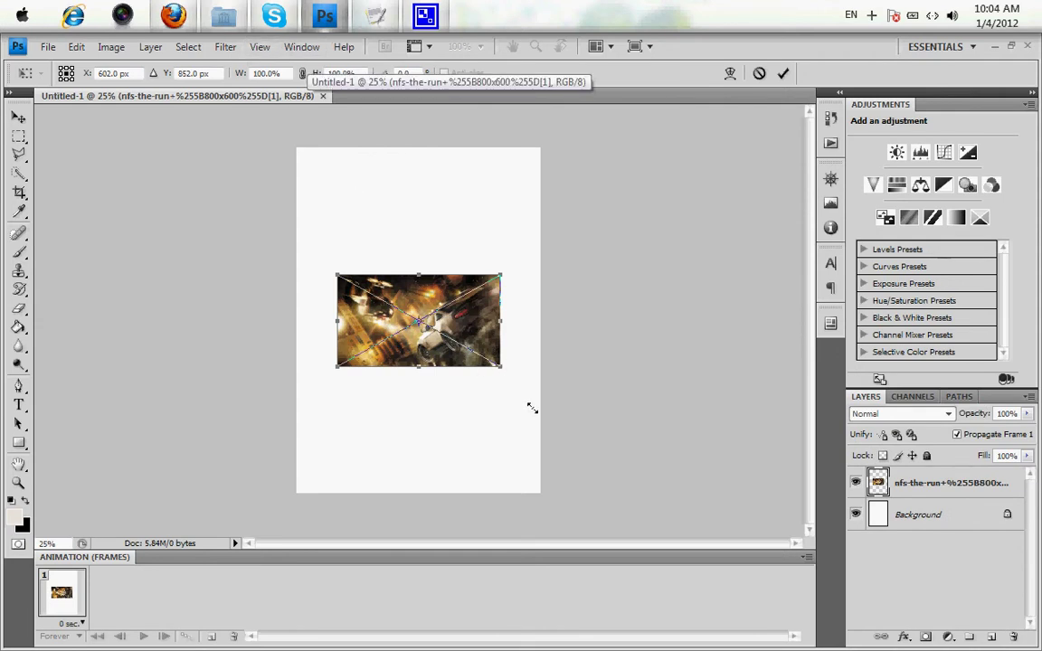
Enlarge the placed car image, commit the placement, and move it toward the upper right.
{"action": "left_click_drag", "start_coordinate": [509, 378], "coordinate": [532, 403]}
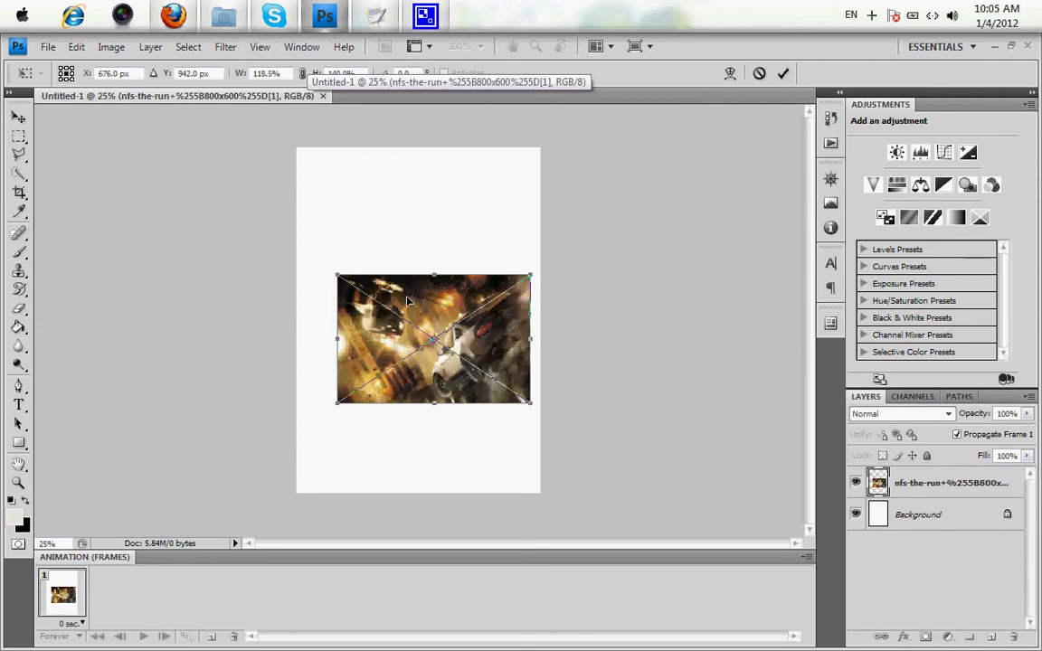
{"action": "left_click", "coordinate": [18, 117]}
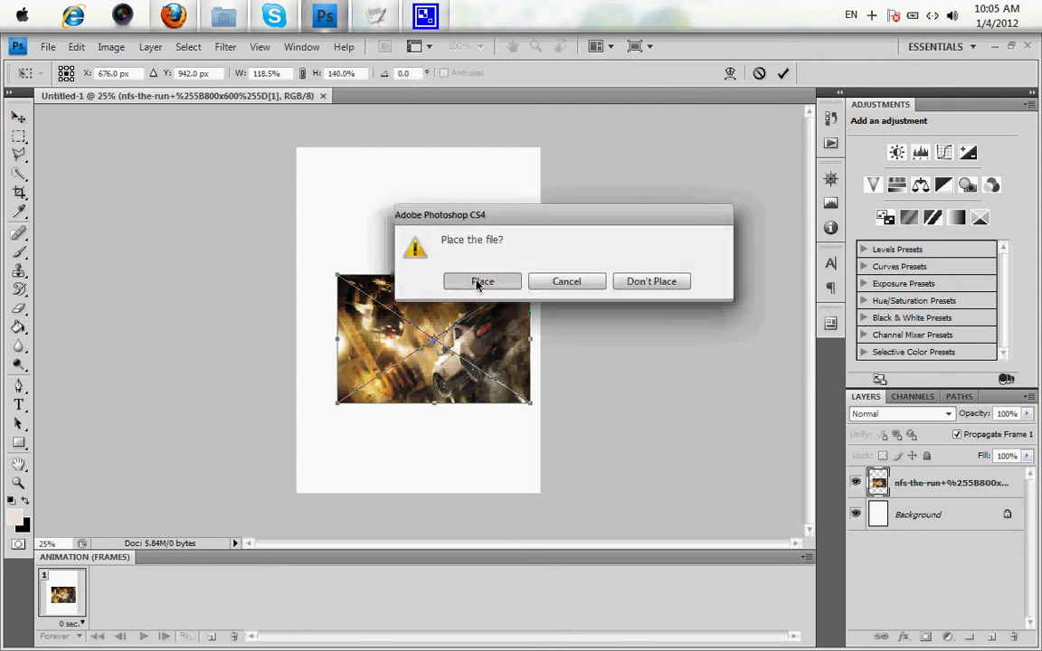
{"action": "left_click", "coordinate": [466, 347]}
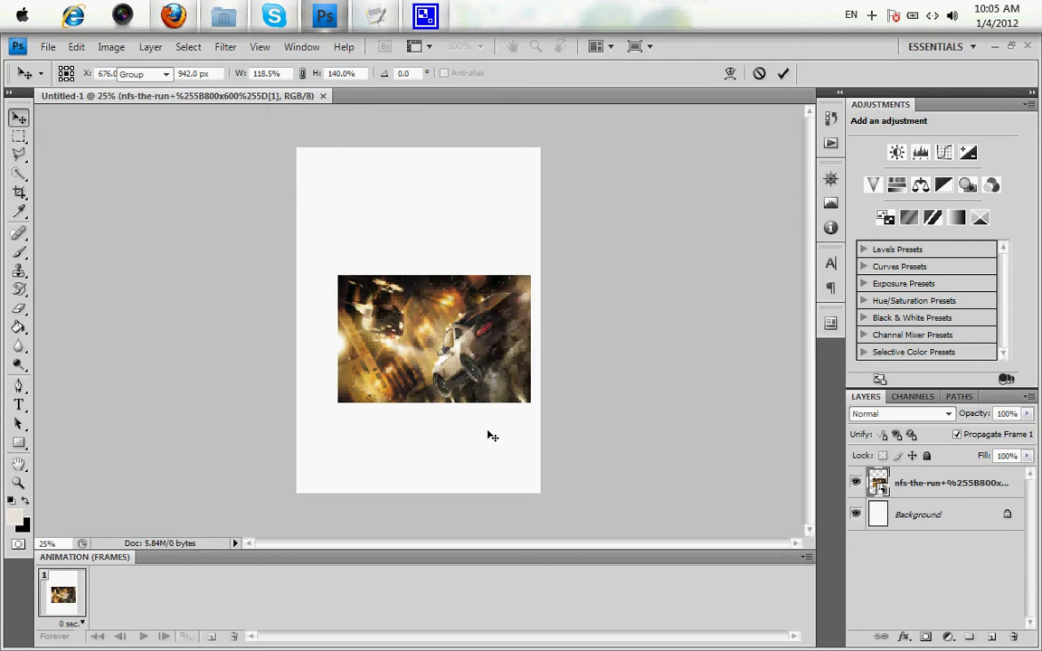
{"action": "left_click_drag", "start_coordinate": [487, 399], "coordinate": [490, 350]}
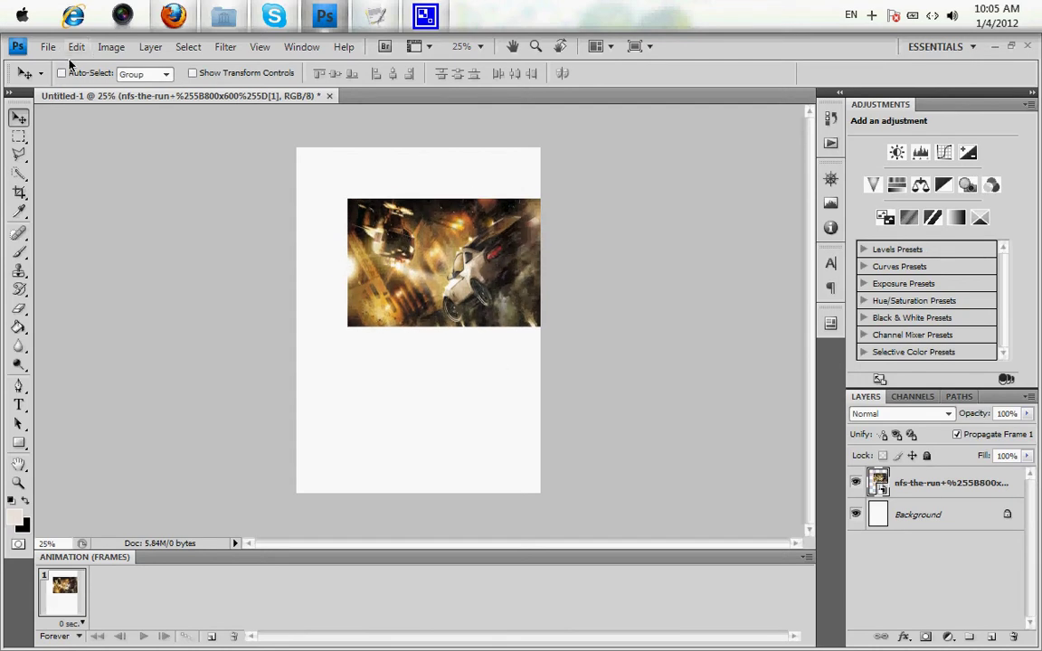
In Firefox, move from the nfs-the-run tab to the red-car wallpaper tab.
{"action": "left_click", "coordinate": [172, 15]}
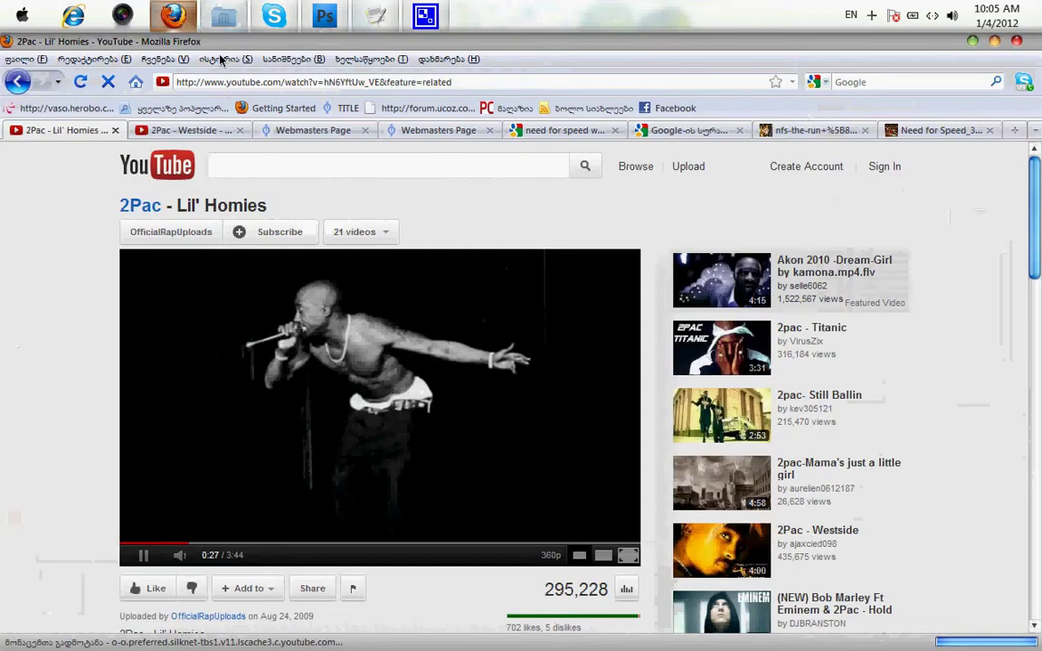
{"action": "left_click", "coordinate": [819, 130]}
{"action": "key", "text": "ctrl+Tab"}
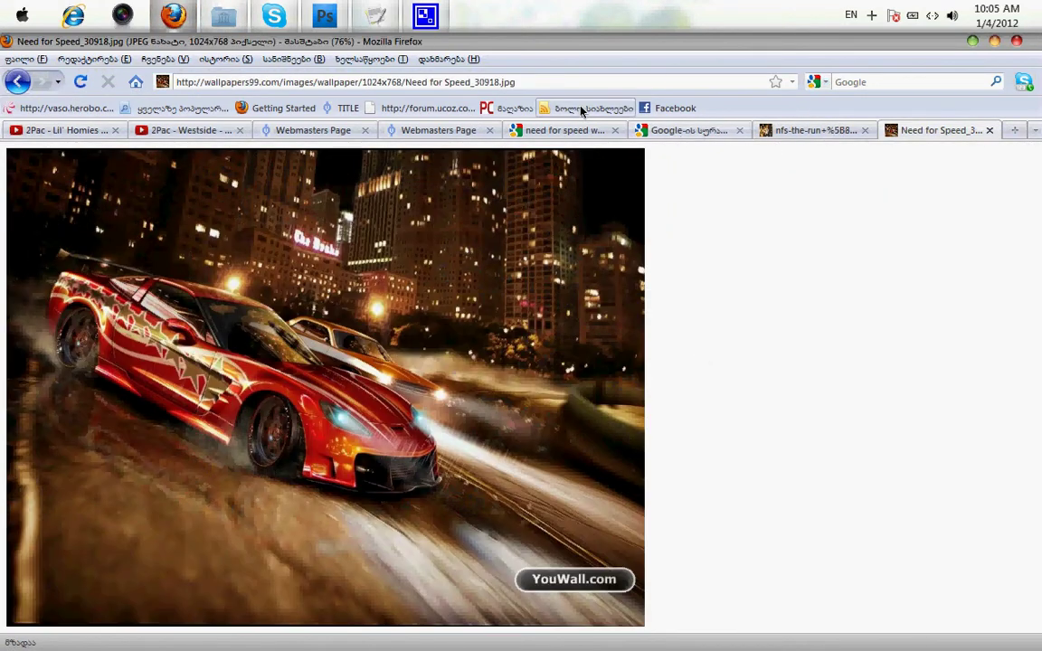
{"action": "left_click", "coordinate": [324, 16]}
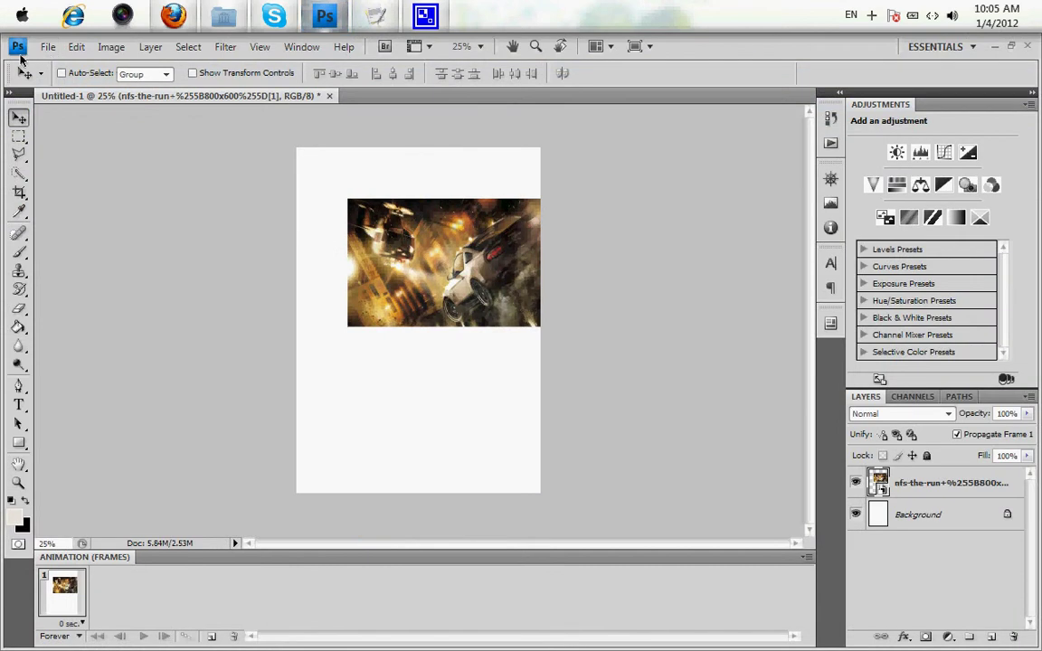
Place the red-car wallpaper into the poster from its pasted web address.
{"action": "left_click", "coordinate": [48, 46]}
{"action": "left_click", "coordinate": [103, 308]}
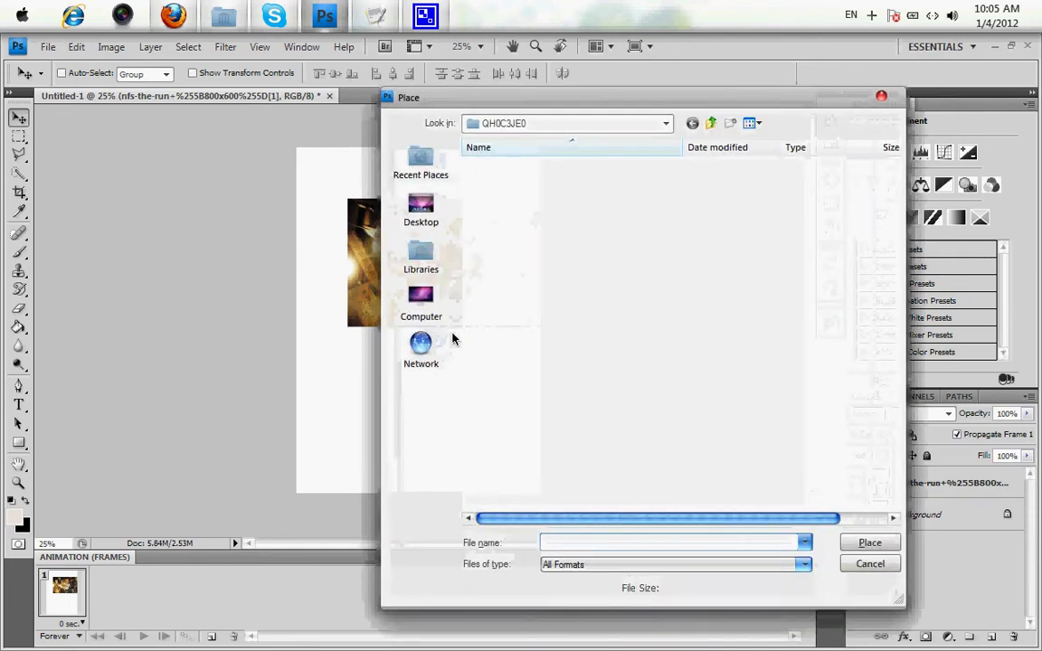
{"action": "key", "text": "ctrl+v"}
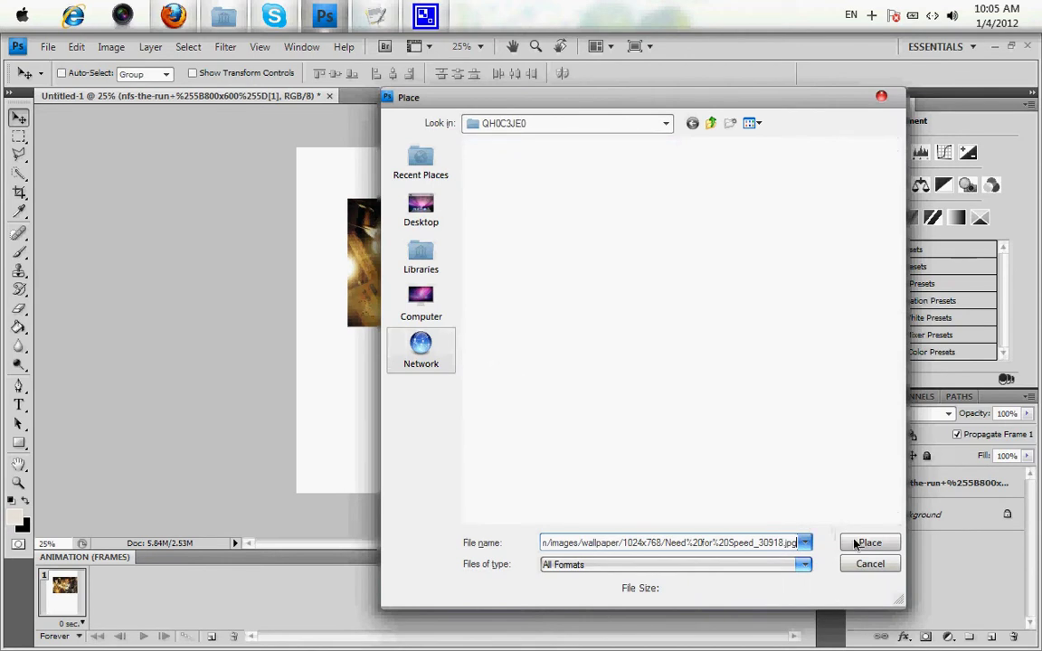
{"action": "left_click", "coordinate": [866, 543]}
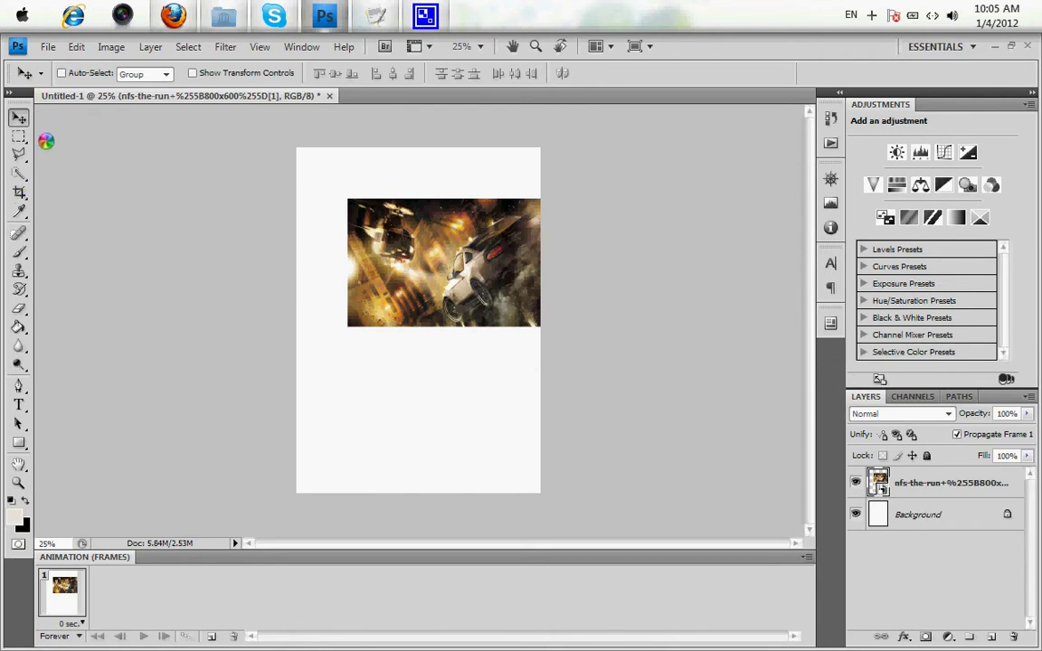
Commit the red-car image's transform and shift it slightly right at the upper left.
{"action": "key", "text": "ctrl+t"}
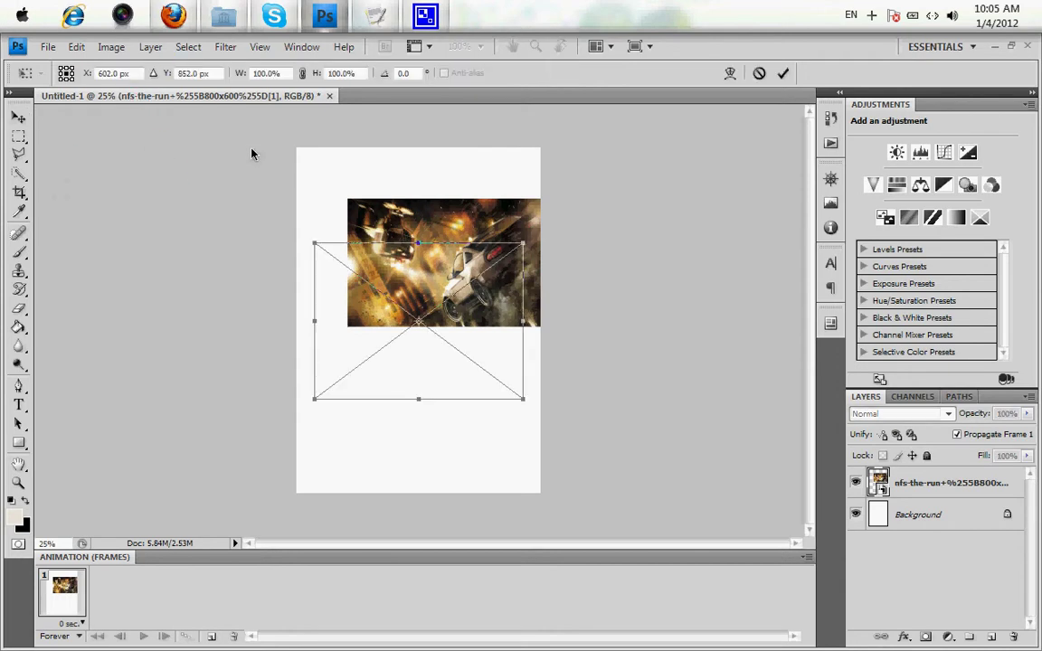
{"action": "left_click", "coordinate": [18, 115]}
{"action": "left_click", "coordinate": [481, 283]}
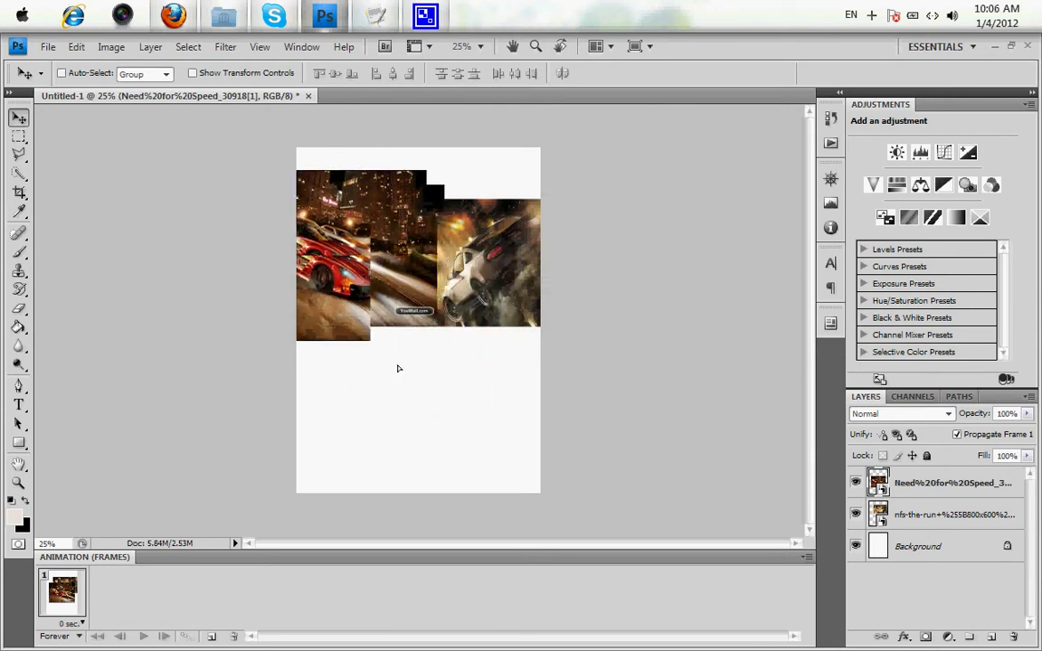
{"action": "left_click_drag", "start_coordinate": [399, 378], "coordinate": [419, 384]}
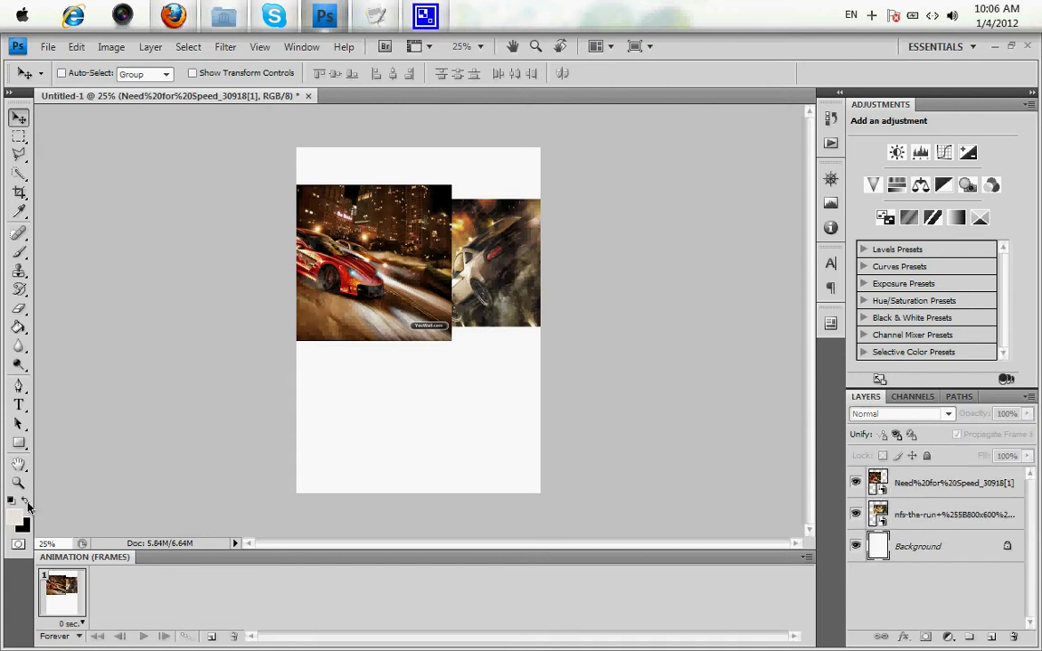
{"action": "left_click", "coordinate": [25, 503]}
Fill the background with black and add a new empty layer above the red-car layer.
{"action": "left_click", "coordinate": [15, 520]}
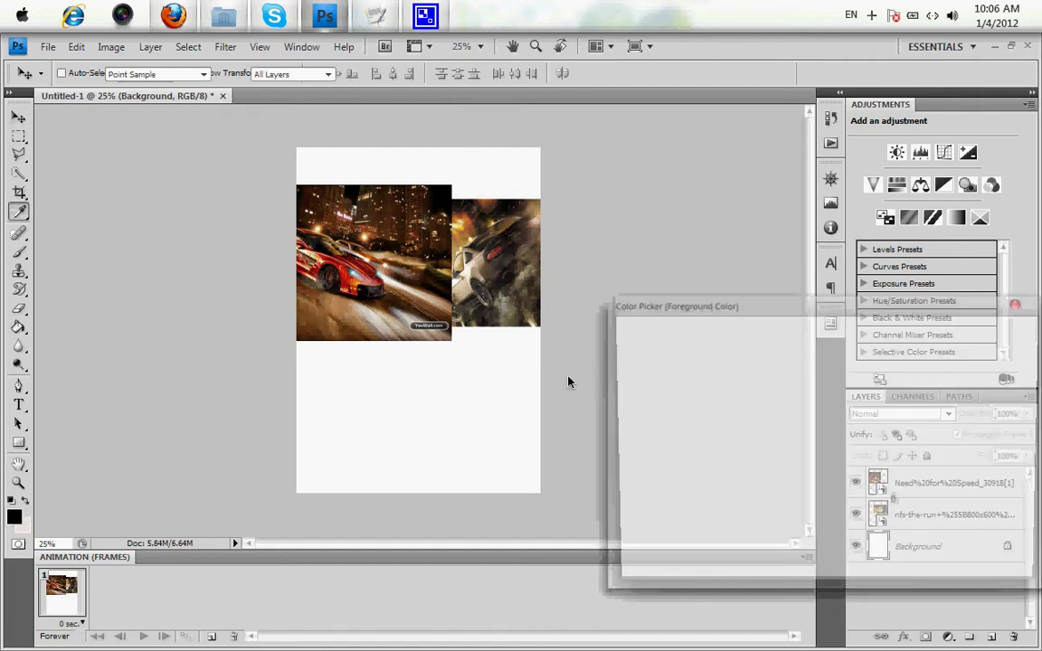
{"action": "left_click", "coordinate": [955, 335]}
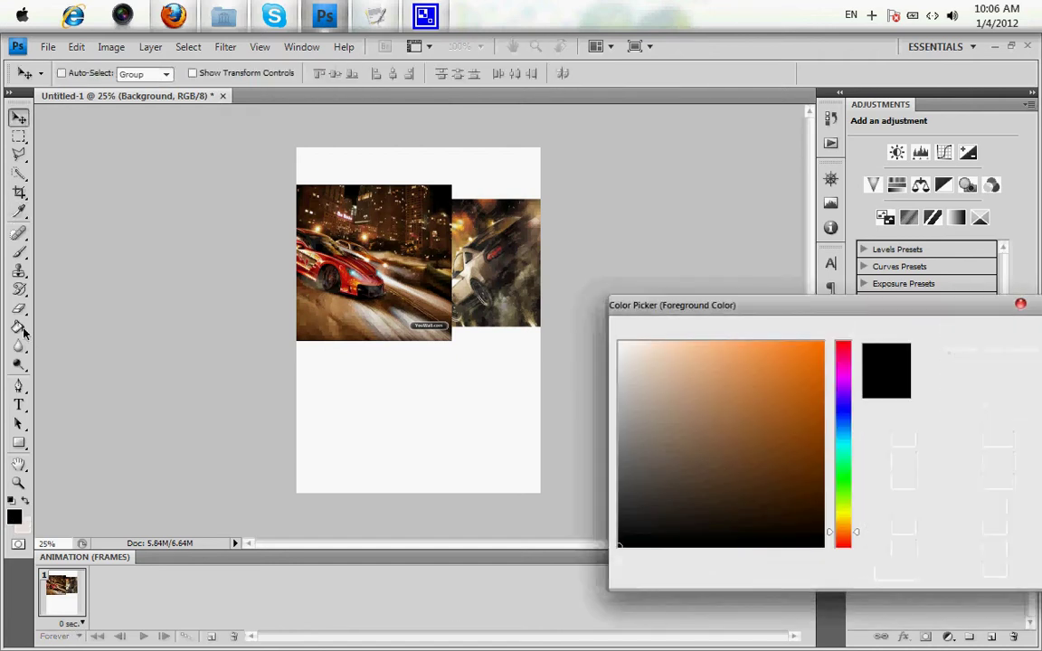
{"action": "left_click", "coordinate": [18, 327]}
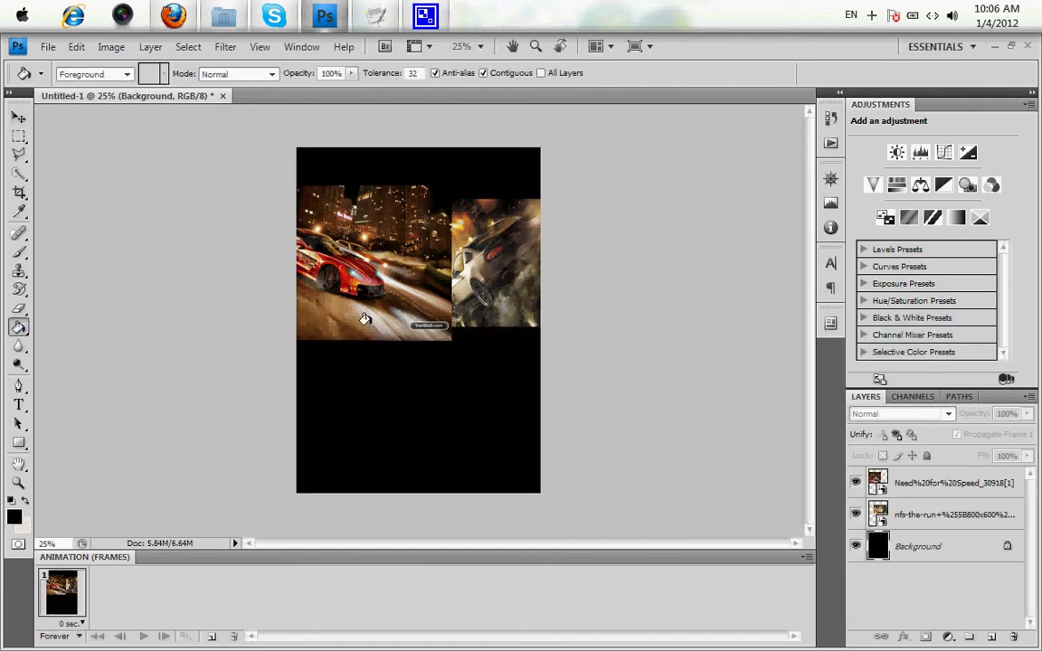
{"action": "left_click", "coordinate": [18, 251]}
{"action": "left_click", "coordinate": [873, 493]}
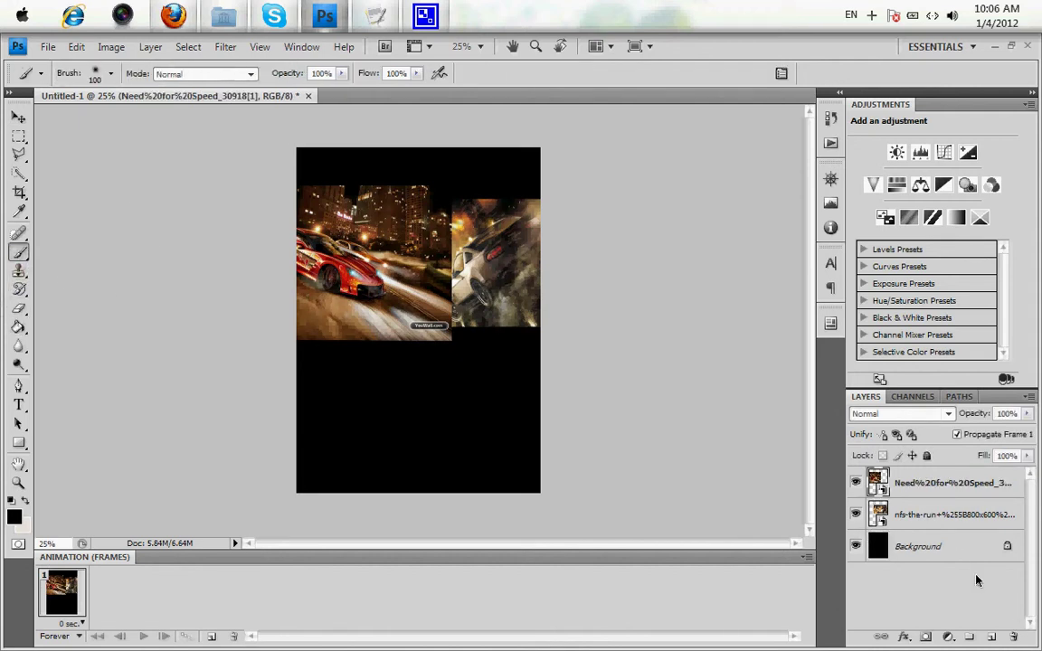
{"action": "left_click", "coordinate": [991, 637]}
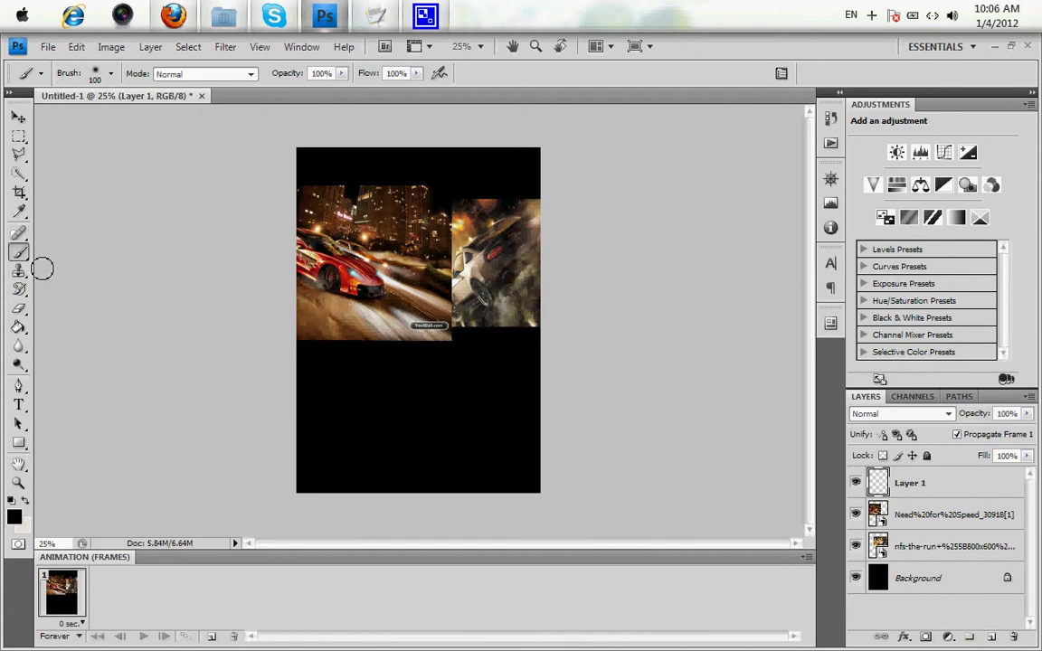
Paint black with a 200 px soft brush along both car images' lower edges.
{"action": "right_click", "coordinate": [496, 366]}
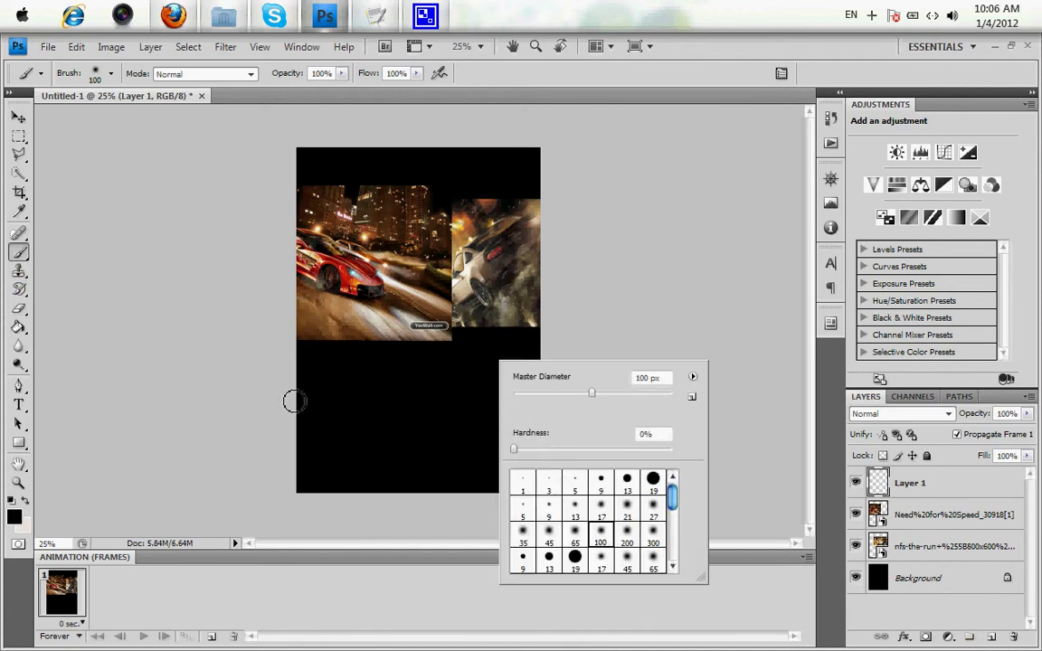
{"action": "left_click", "coordinate": [626, 533]}
{"action": "left_click", "coordinate": [252, 308]}
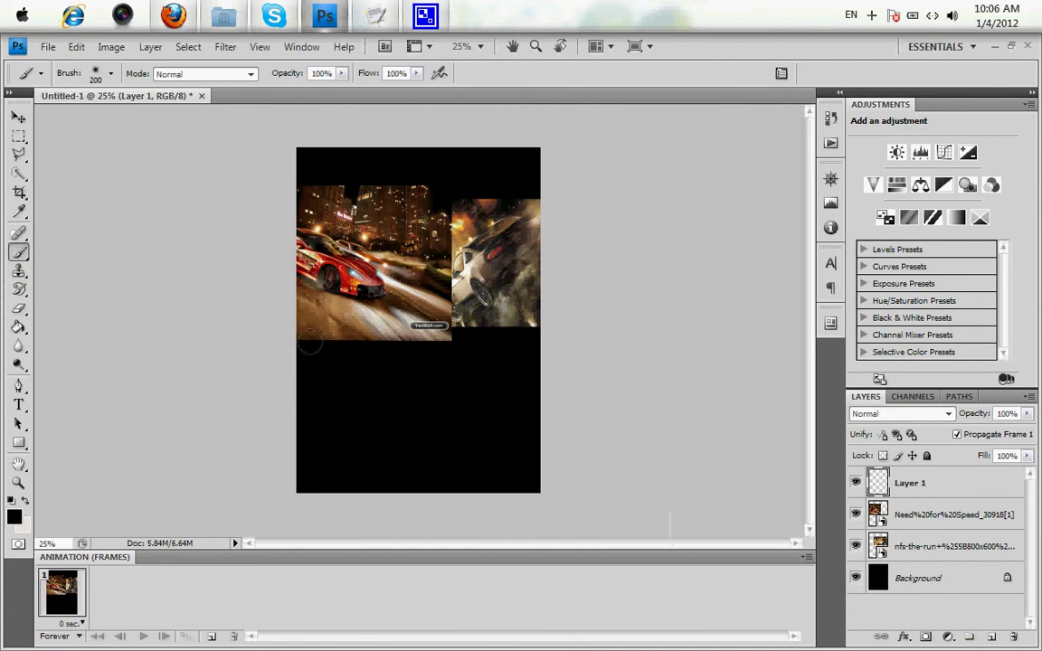
{"action": "left_click_drag", "start_coordinate": [414, 339], "coordinate": [218, 342]}
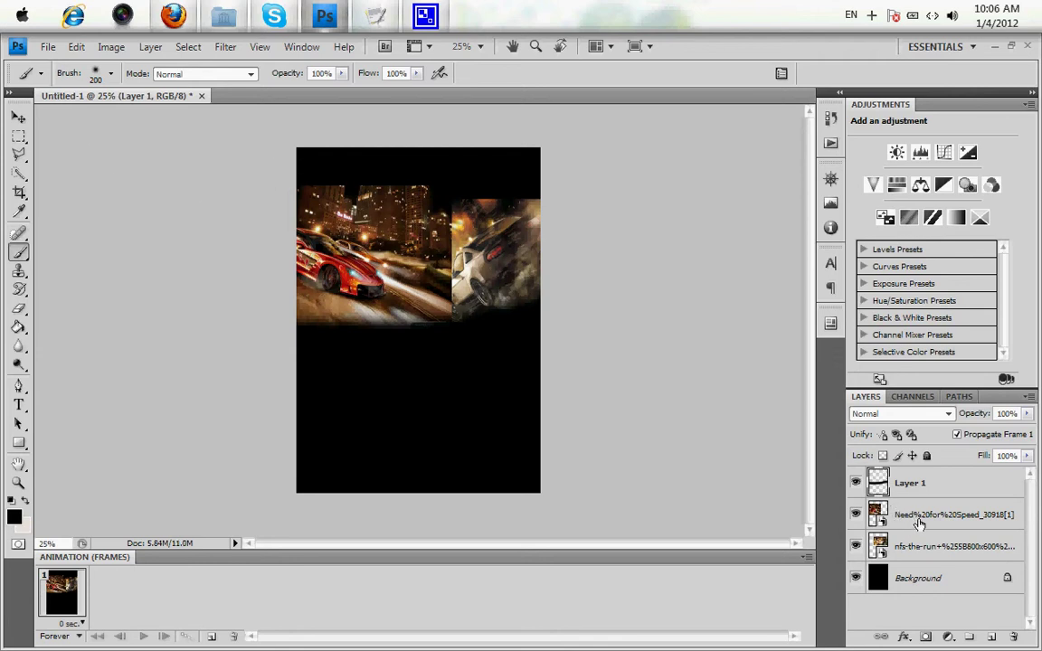
{"action": "left_click", "coordinate": [919, 619]}
Move both car images further up the poster.
{"action": "key", "text": "v"}
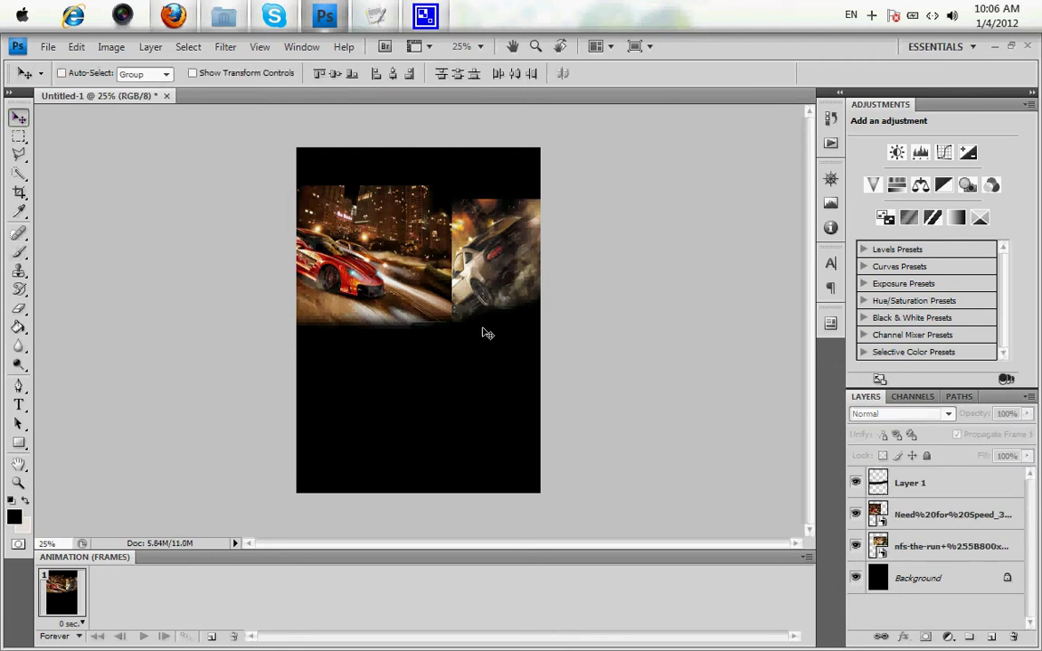
{"action": "left_click_drag", "start_coordinate": [450, 302], "coordinate": [447, 273]}
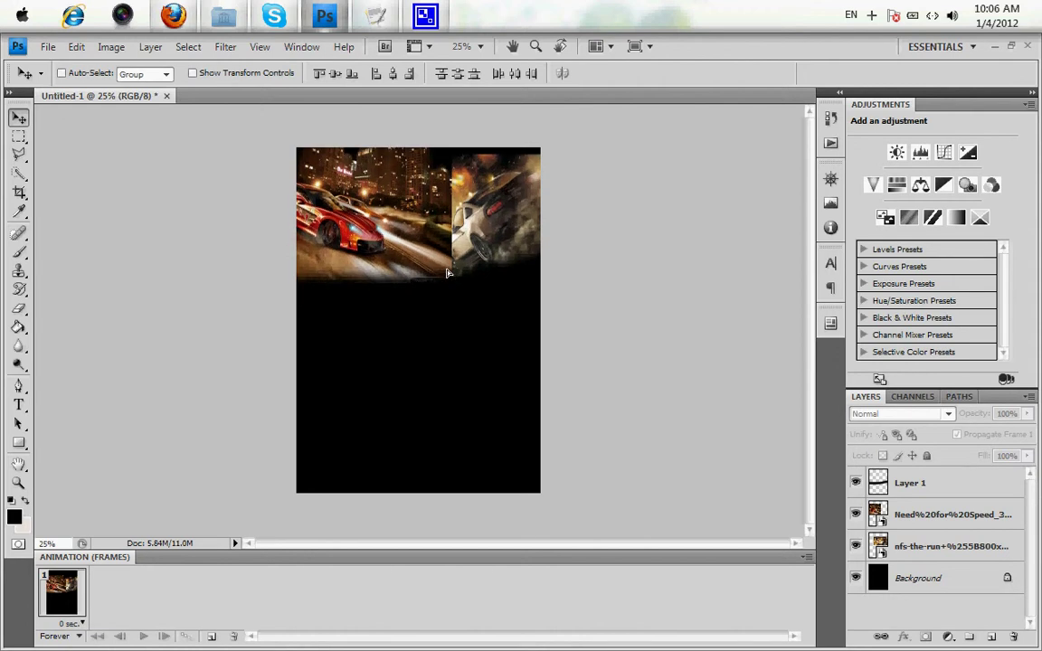
{"action": "left_click_drag", "start_coordinate": [447, 271], "coordinate": [443, 255]}
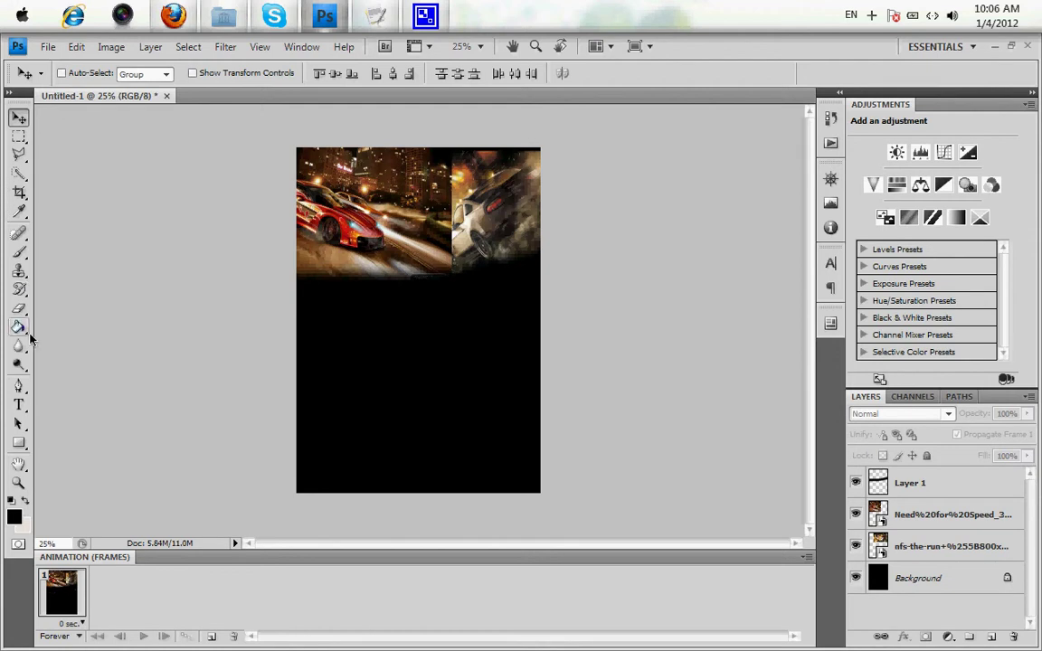
Rasterize the Need for Speed layer and erase its left seam with a 200 px soft eraser.
{"action": "left_click", "coordinate": [959, 523]}
{"action": "left_click", "coordinate": [19, 310]}
{"action": "right_click", "coordinate": [409, 163]}
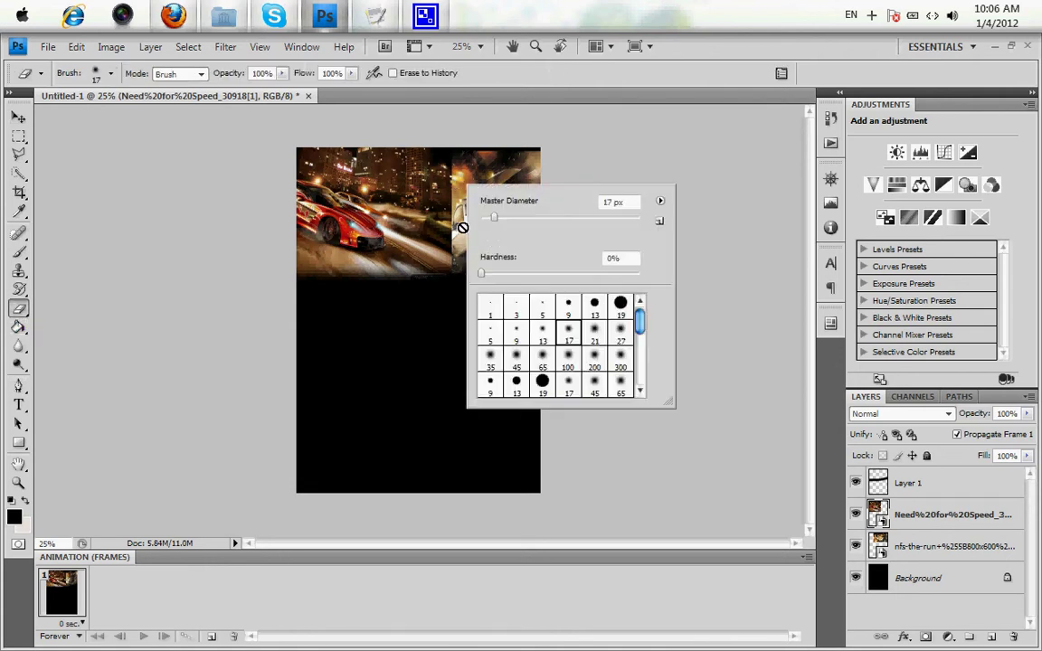
{"action": "left_click", "coordinate": [393, 251]}
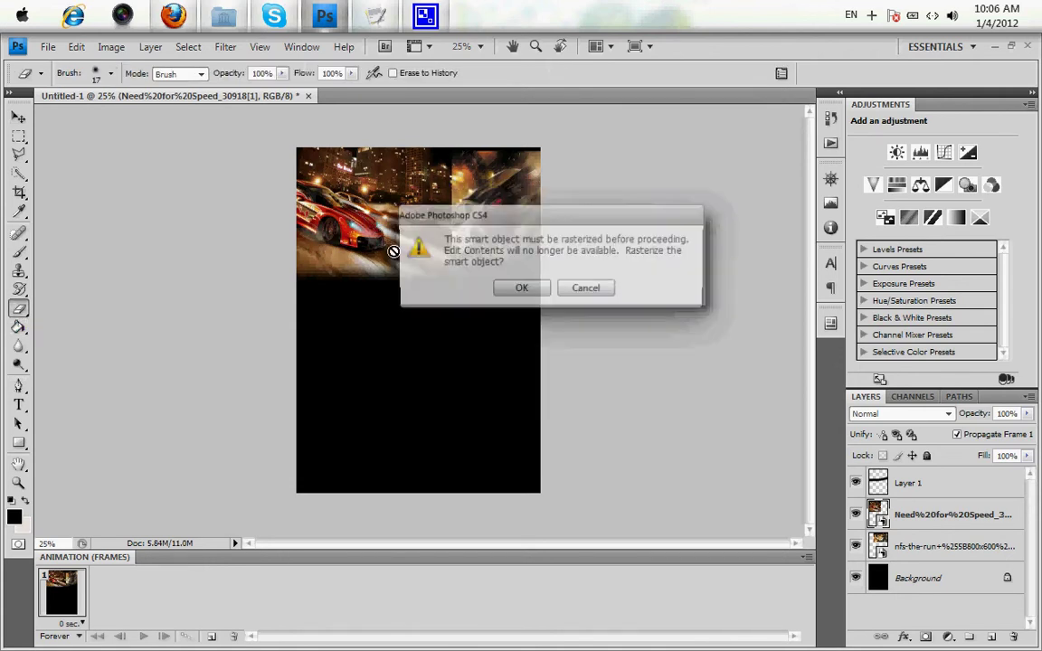
{"action": "left_click", "coordinate": [496, 291]}
{"action": "right_click", "coordinate": [386, 218]}
{"action": "left_click", "coordinate": [548, 399]}
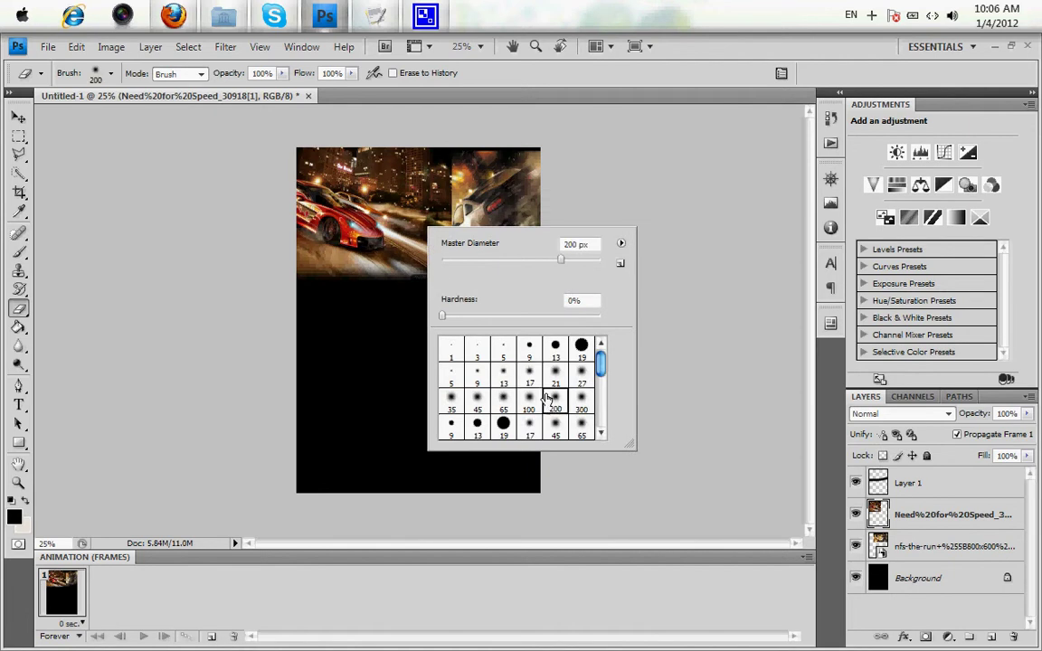
{"action": "left_click", "coordinate": [434, 143]}
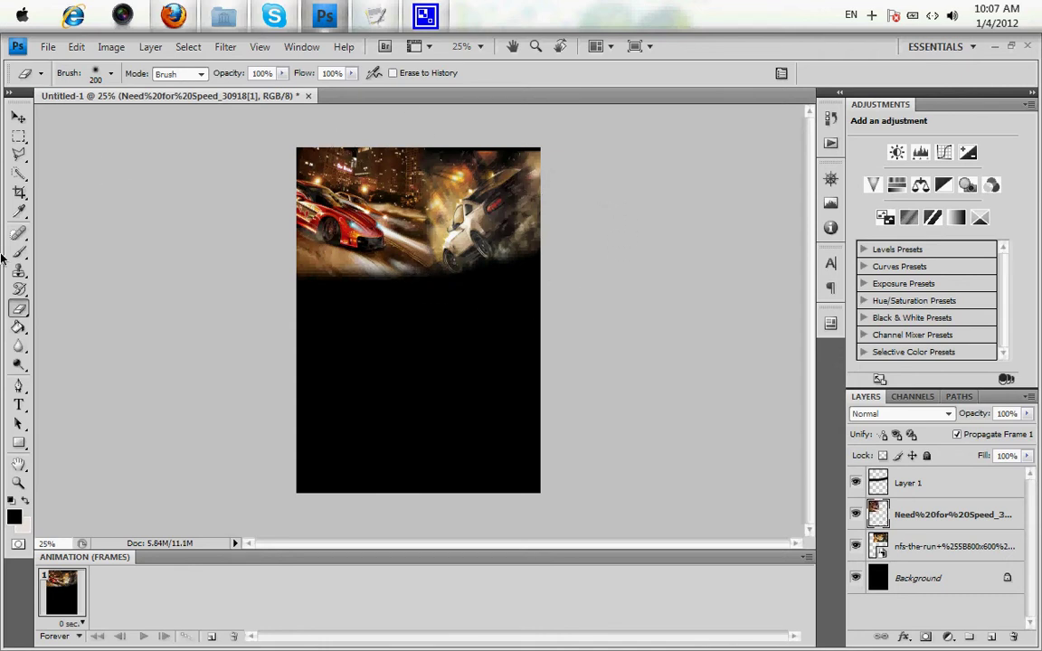
Zoom in on the car pictures, then fit the whole poster on screen.
{"action": "key", "text": "z"}
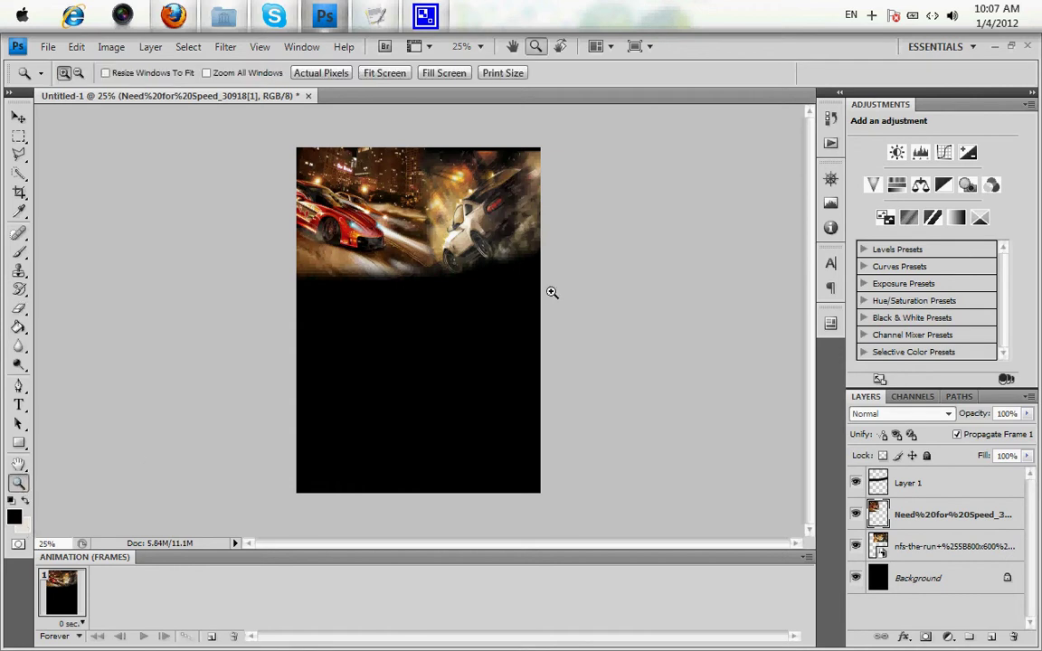
{"action": "left_click_drag", "start_coordinate": [227, 207], "coordinate": [270, 206]}
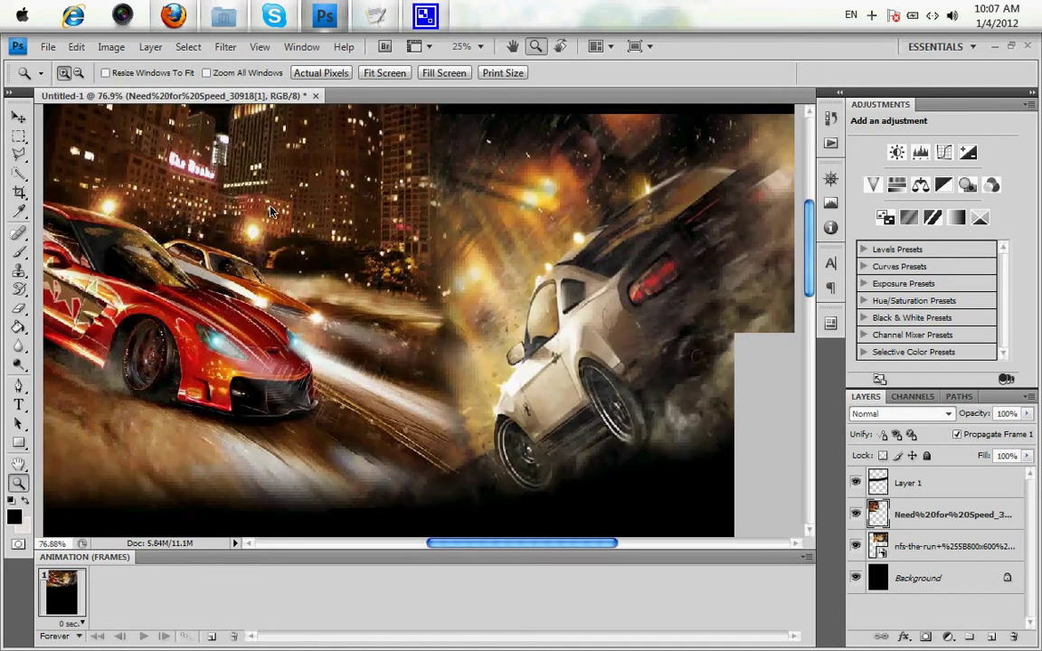
{"action": "right_click", "coordinate": [344, 204]}
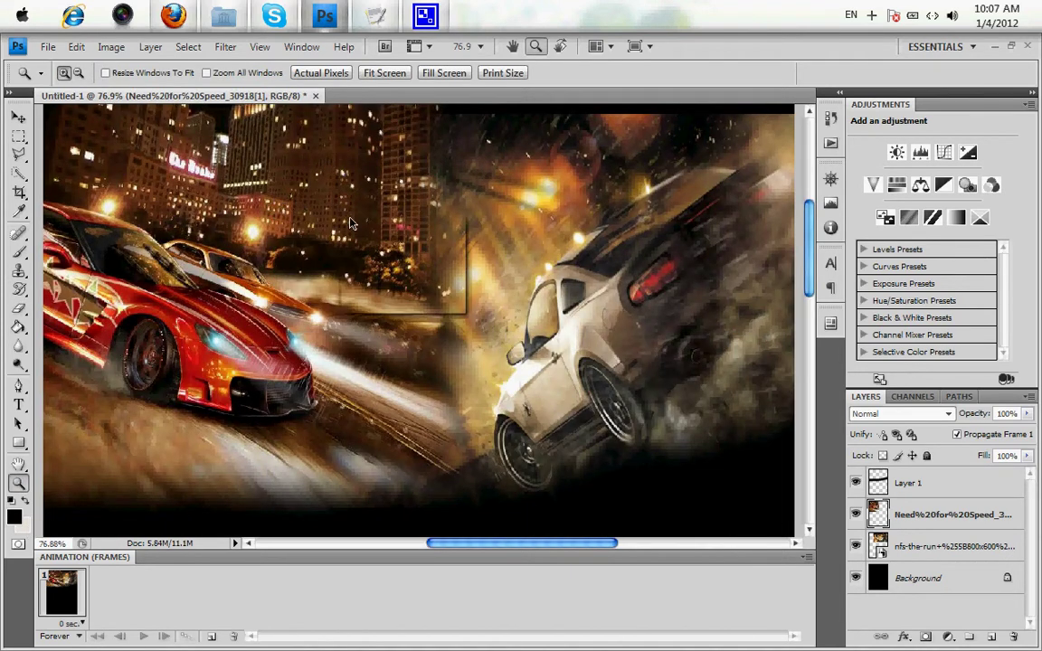
{"action": "left_click", "coordinate": [371, 221]}
{"action": "left_click", "coordinate": [375, 15]}
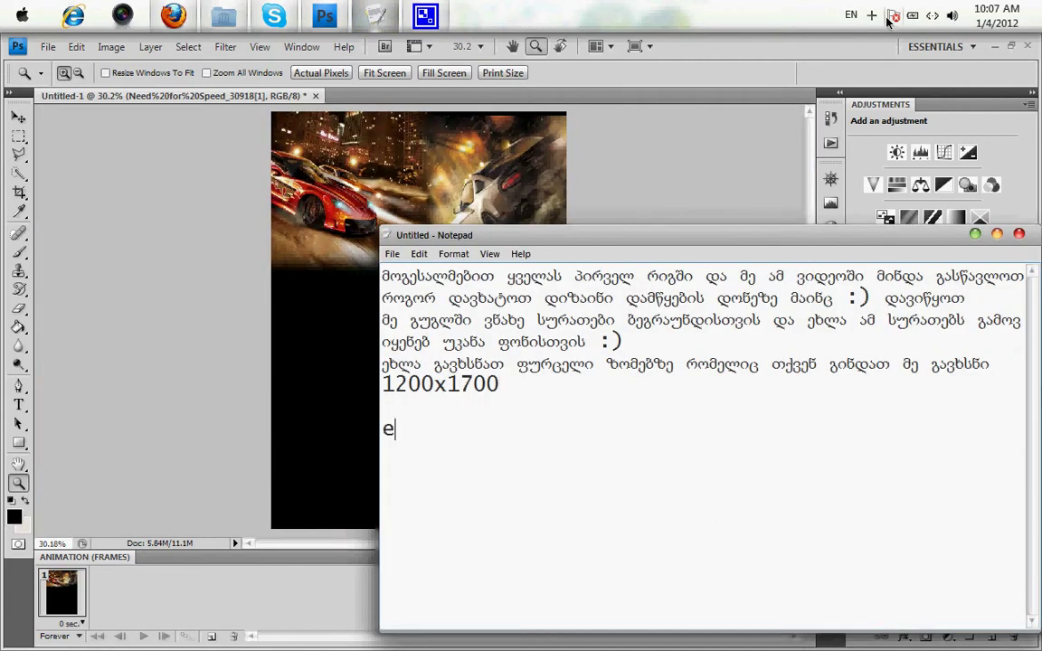
Add the Georgian line 'ესეც ჩვენი ბეგრაუნდი' to the notes and return to Photoshop.
{"action": "type", "text": "se"}
{"action": "type", "text": "სე"}
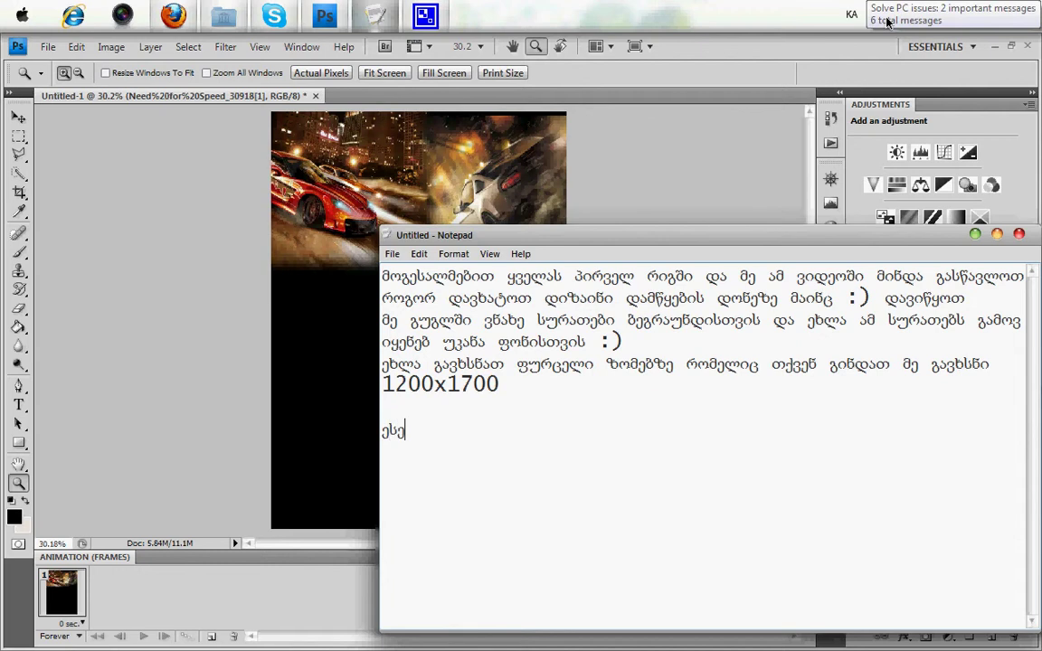
{"action": "type", "text": "ც ჩვენი ბ"}
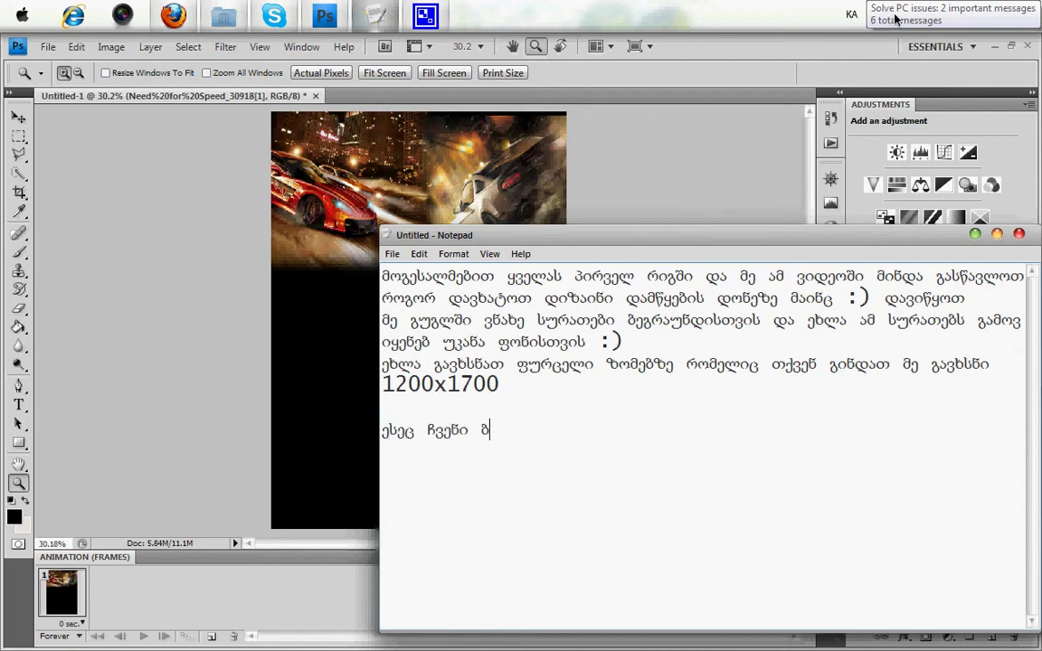
{"action": "type", "text": "ეგრაუ"}
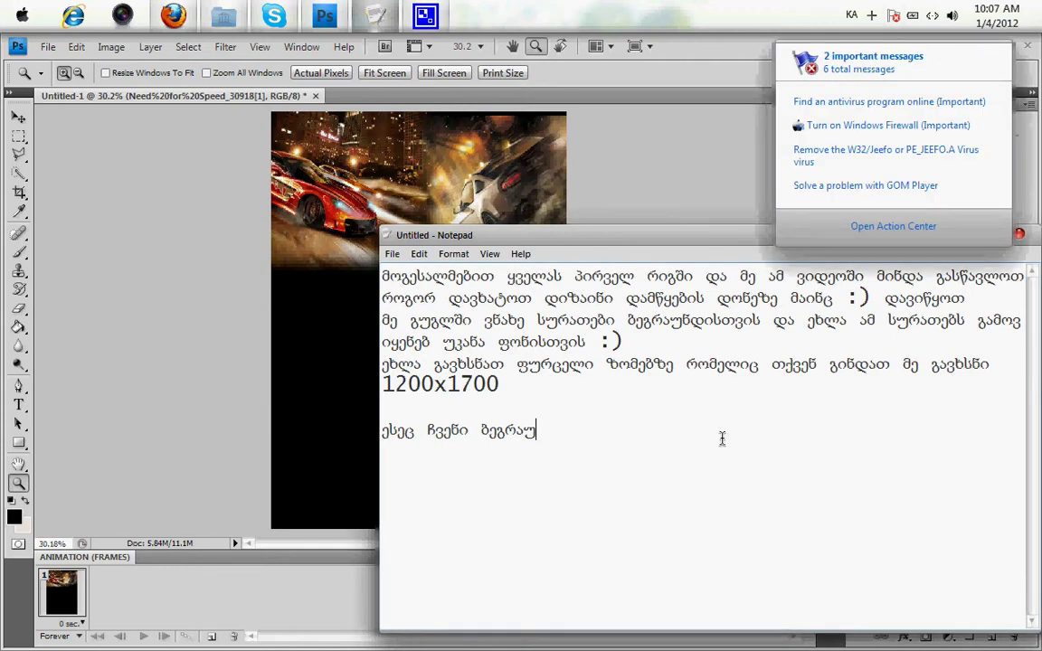
{"action": "type", "text": "ნდი"}
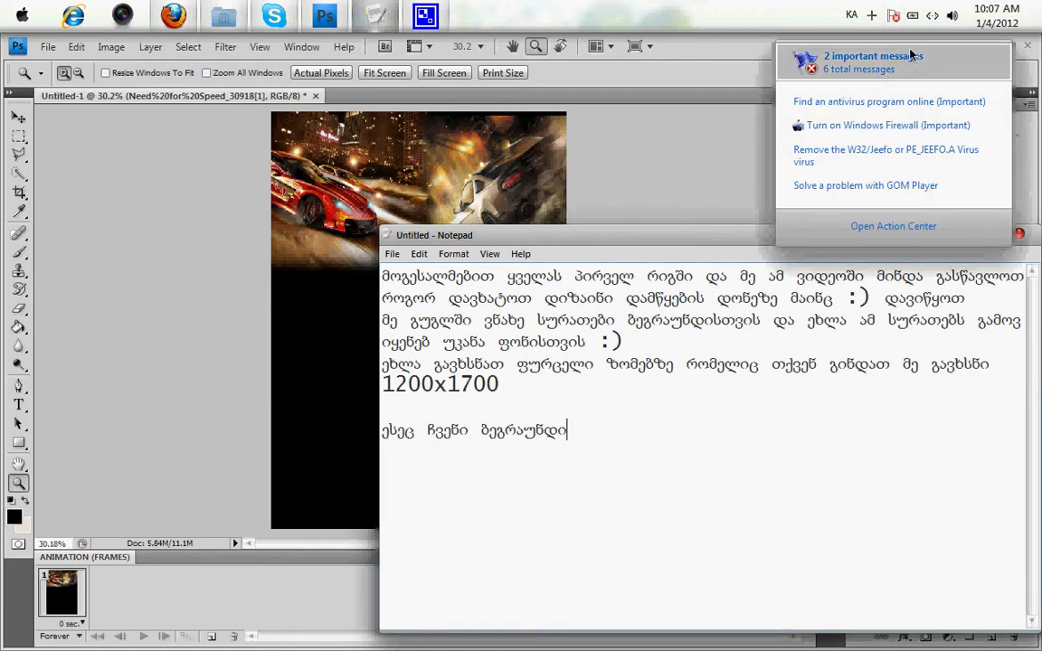
{"action": "left_click", "coordinate": [721, 212]}
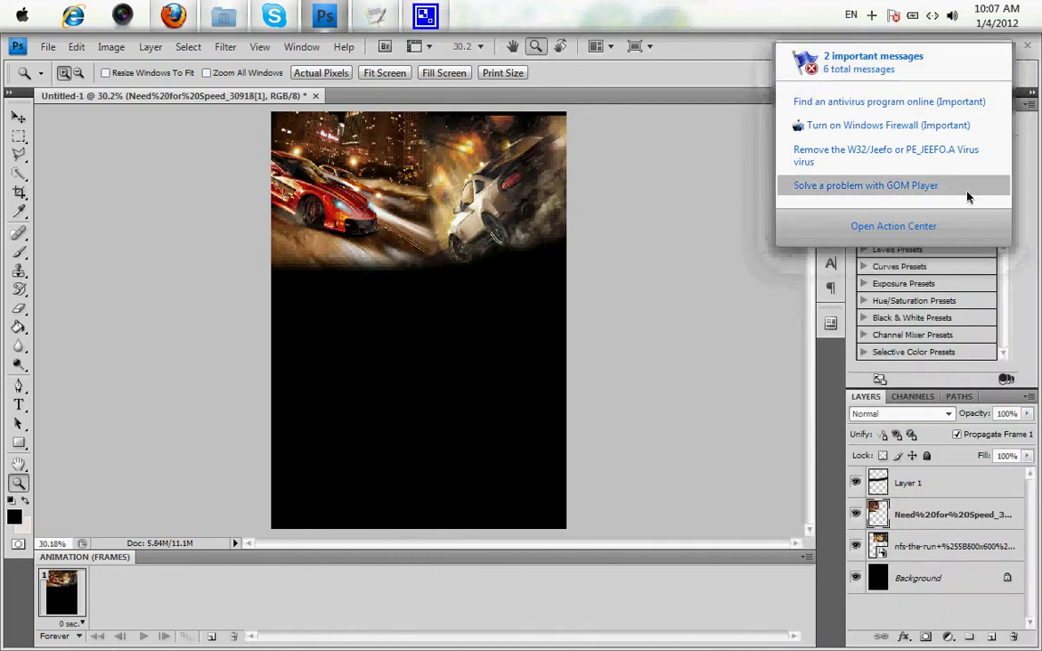
Zoom in, dismiss the Windows messages popup, fit the poster on screen, and select Layer 1.
{"action": "left_click_drag", "start_coordinate": [686, 232], "coordinate": [788, 134]}
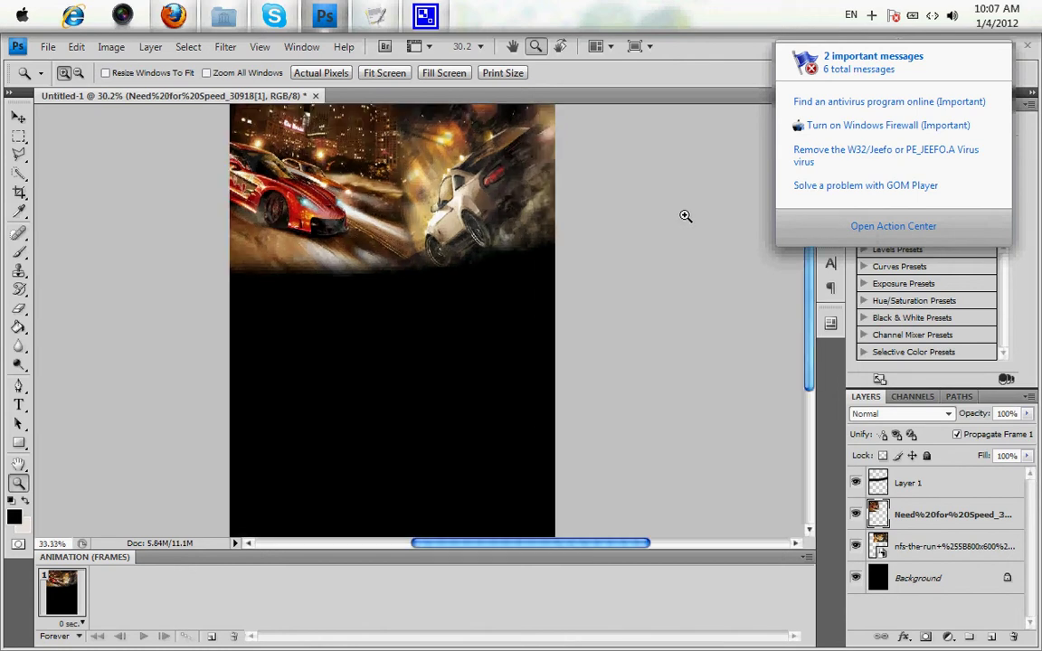
{"action": "left_click", "coordinate": [894, 16]}
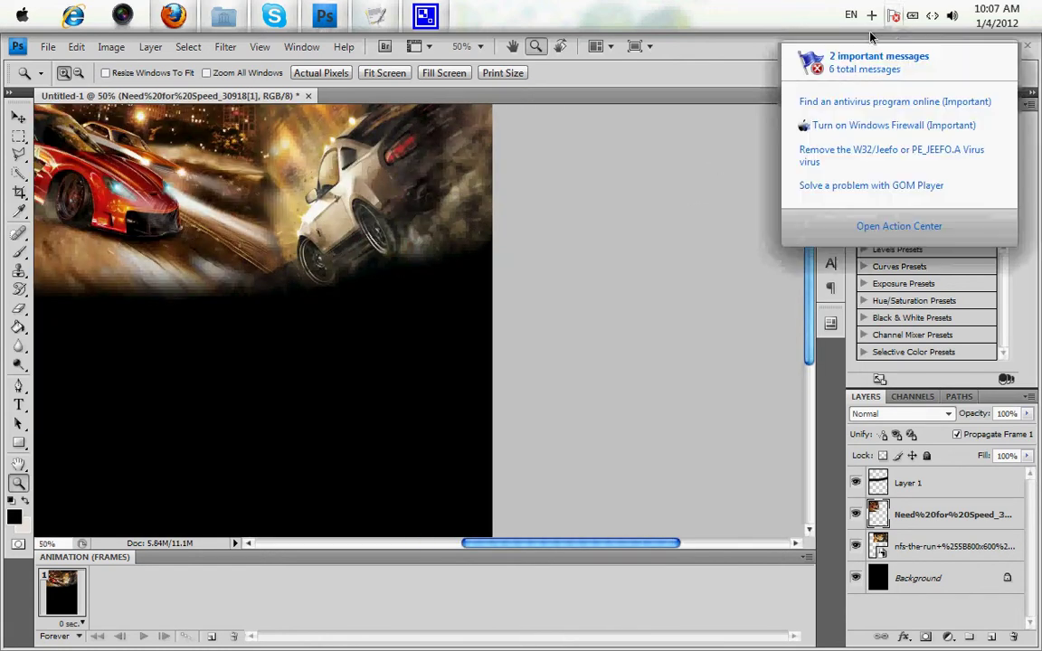
{"action": "left_click", "coordinate": [887, 16]}
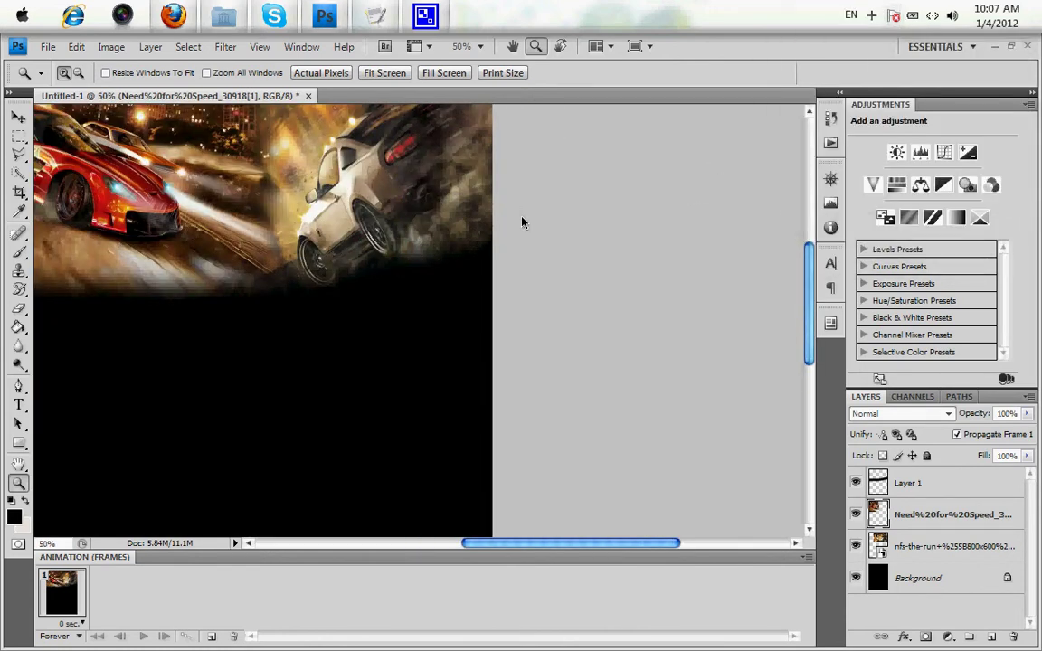
{"action": "right_click", "coordinate": [291, 263]}
{"action": "left_click", "coordinate": [308, 272]}
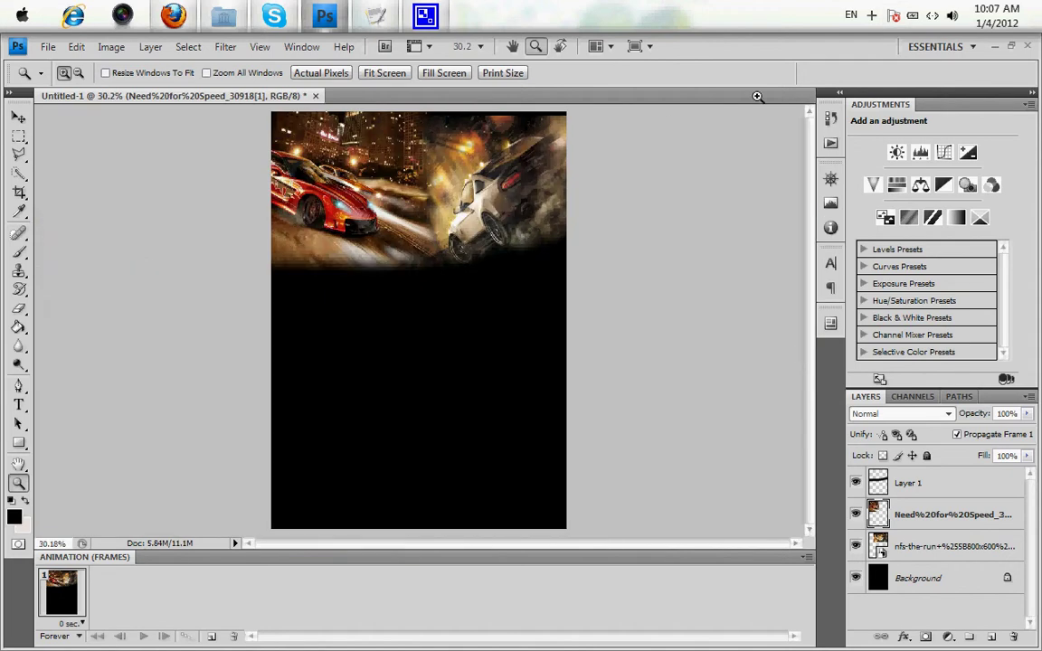
{"action": "left_click", "coordinate": [894, 15]}
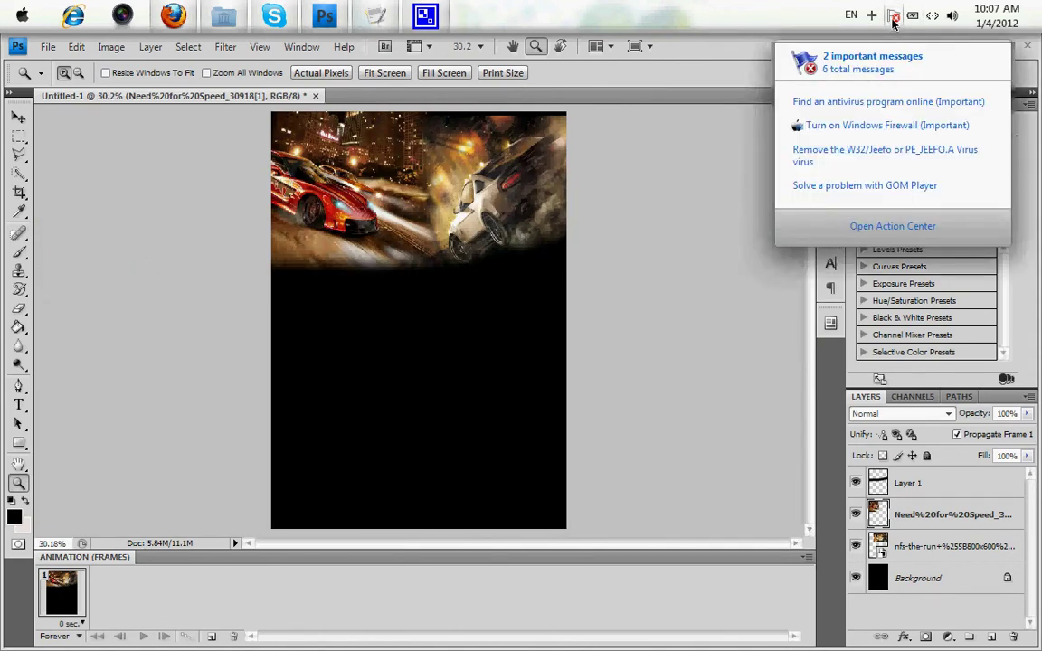
{"action": "left_click", "coordinate": [894, 16]}
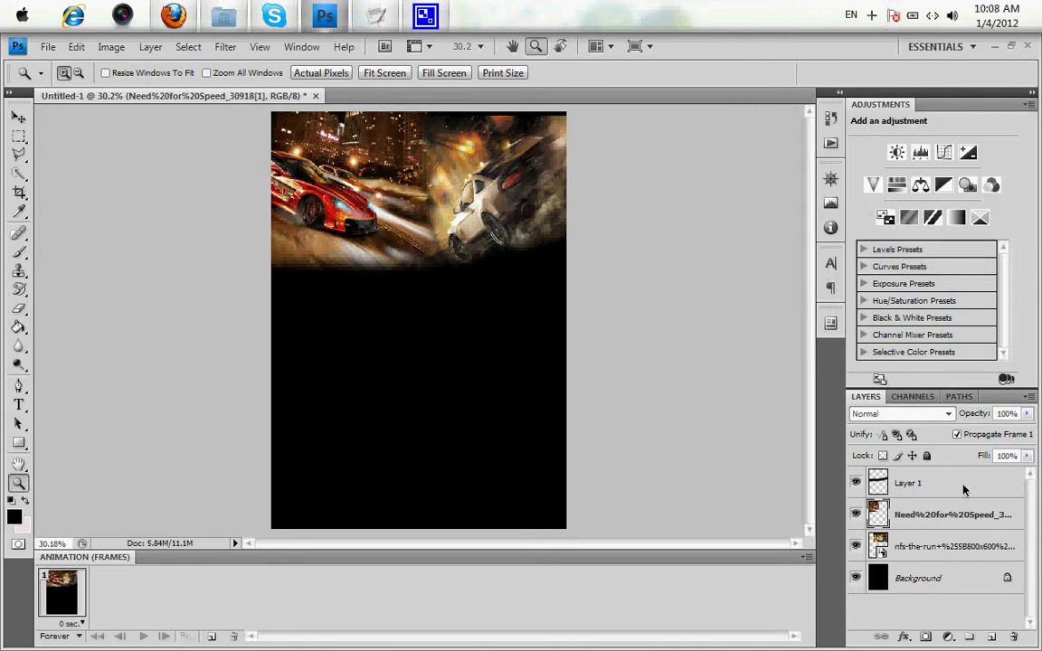
{"action": "left_click", "coordinate": [927, 492]}
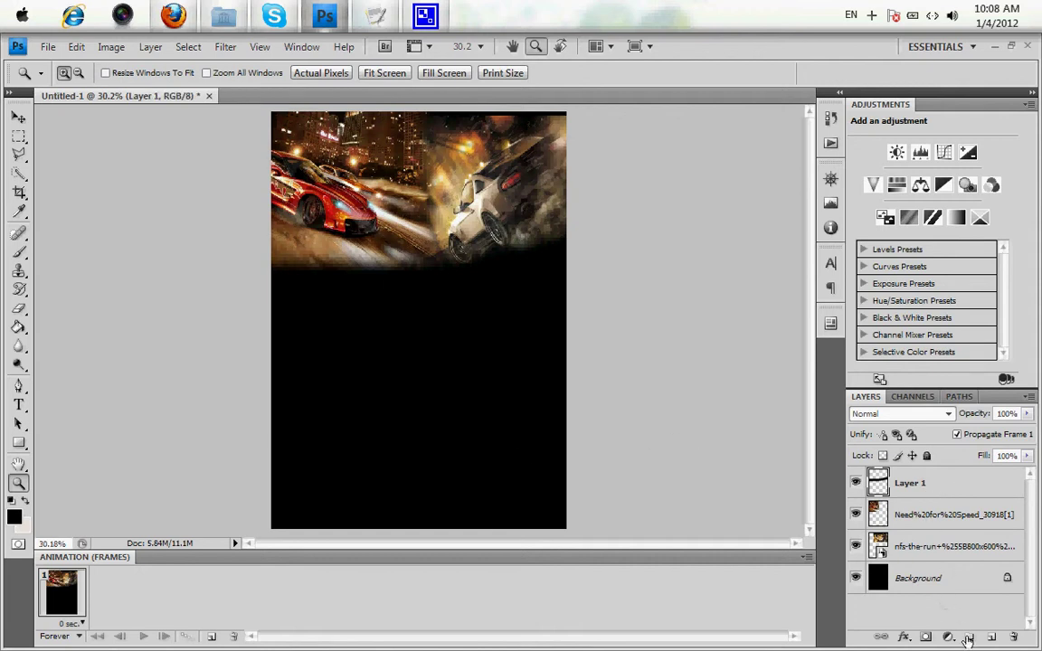
Convert the locked Background into a normal Layer 0.
{"action": "left_click", "coordinate": [980, 590]}
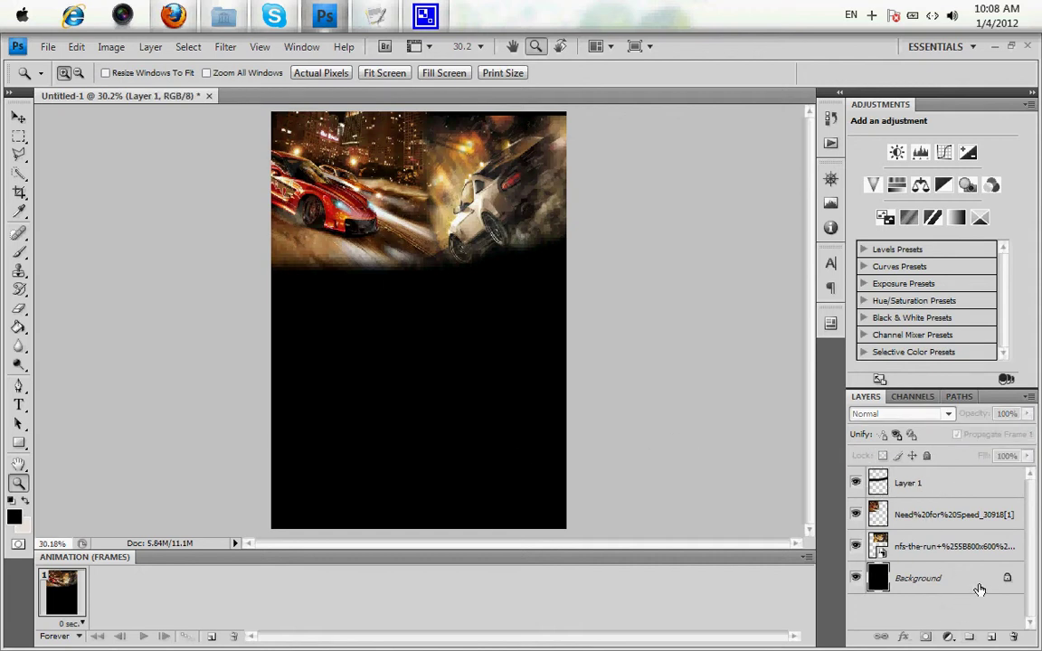
{"action": "double_click", "coordinate": [1014, 583]}
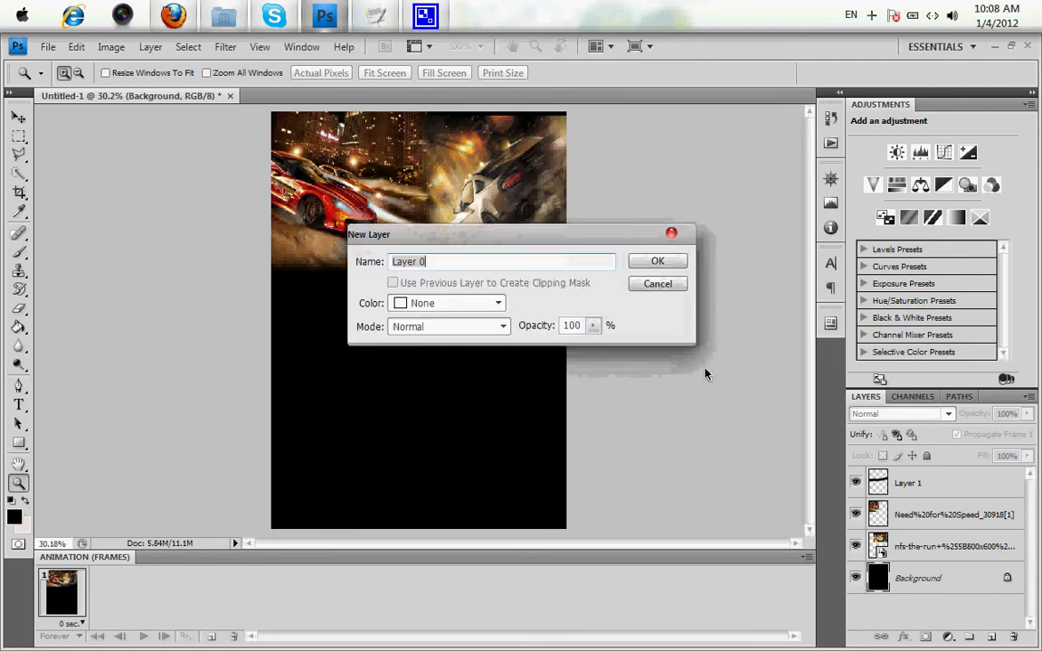
{"action": "left_click", "coordinate": [658, 261]}
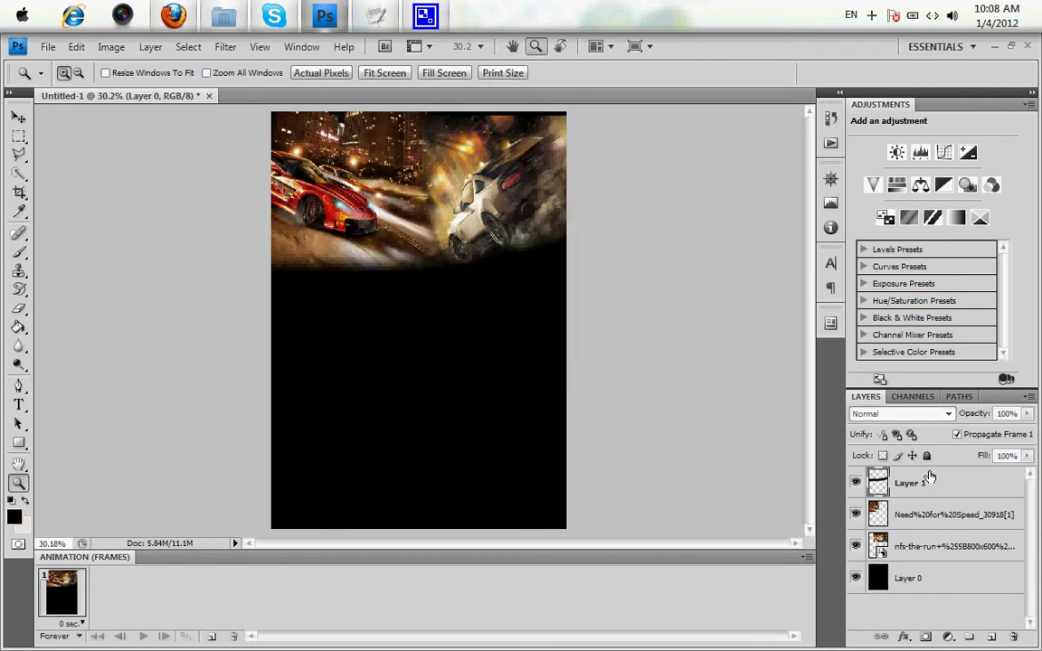
Add a new layer group named 'logo', then start a new line in the Notepad notes.
{"action": "left_click", "coordinate": [970, 638]}
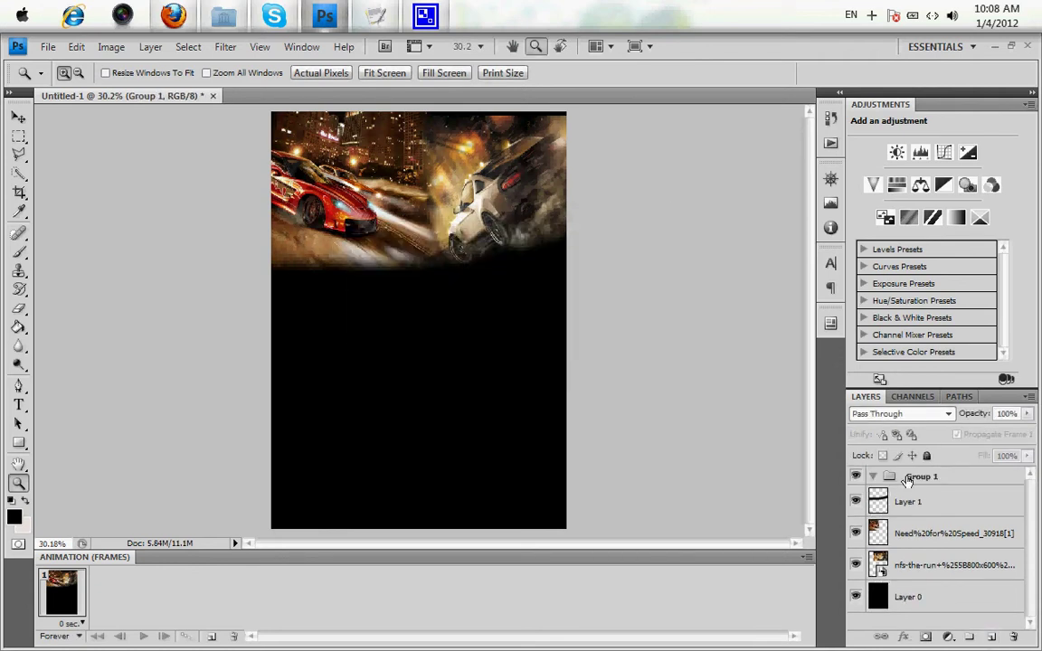
{"action": "double_click", "coordinate": [905, 485]}
{"action": "key", "text": "BackSpace"}
{"action": "type", "text": "log"}
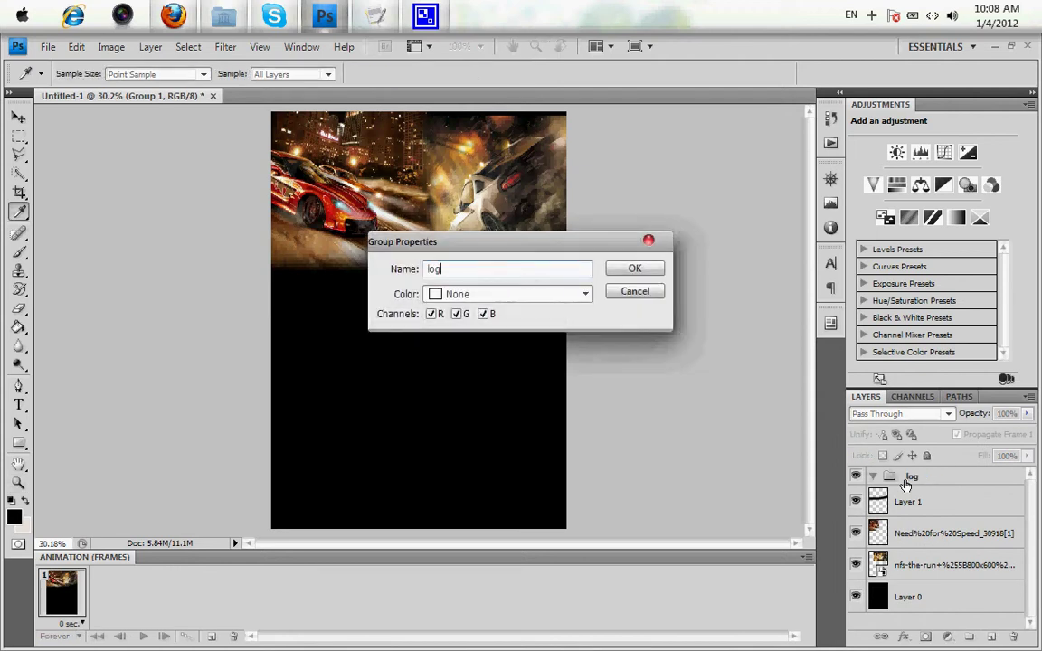
{"action": "type", "text": "o"}
{"action": "key", "text": "Return"}
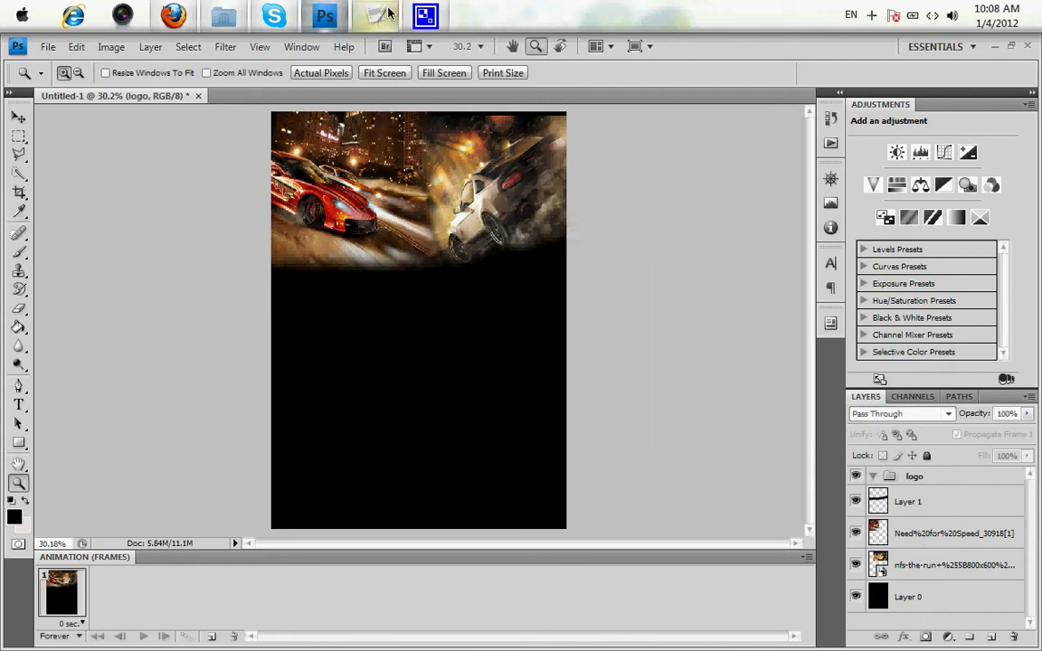
{"action": "left_click", "coordinate": [376, 16]}
{"action": "type", "text": "ლა გავაკეთოთ რამე"}
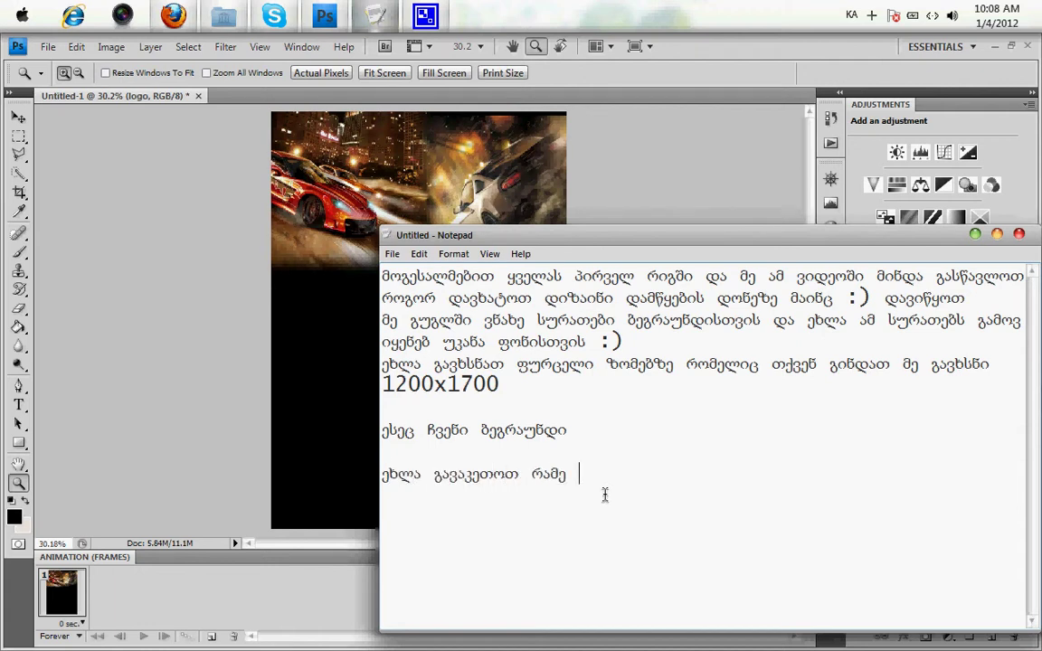
{"action": "type", "text": "ოგო"}
Return from Notepad to Photoshop and select the Horizontal Type tool.
{"action": "key", "text": "alt+Tab"}
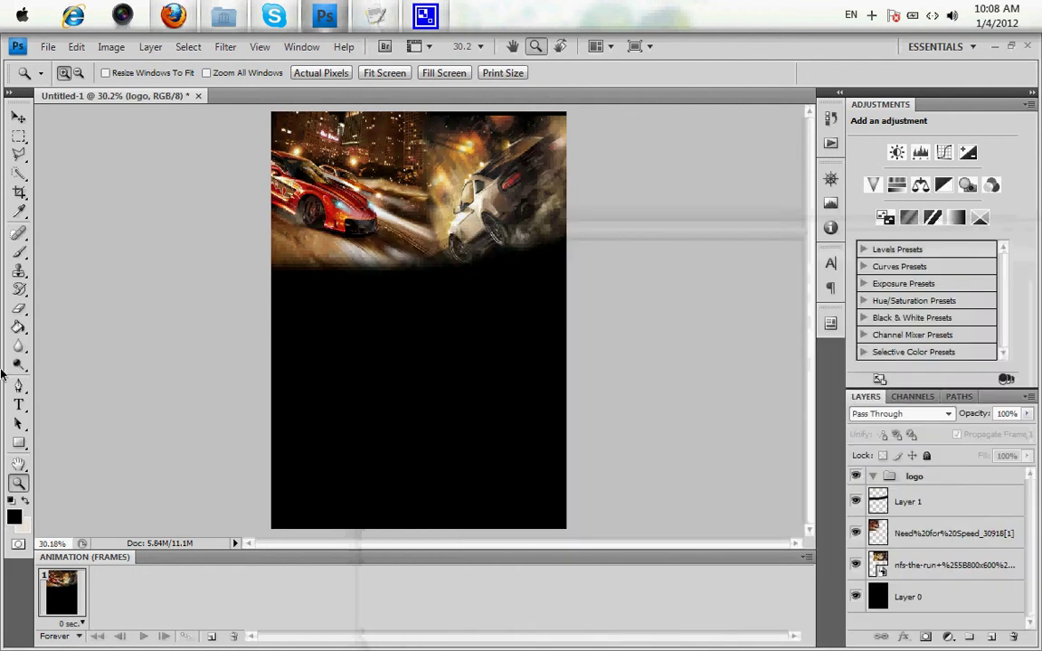
{"action": "left_click", "coordinate": [18, 404]}
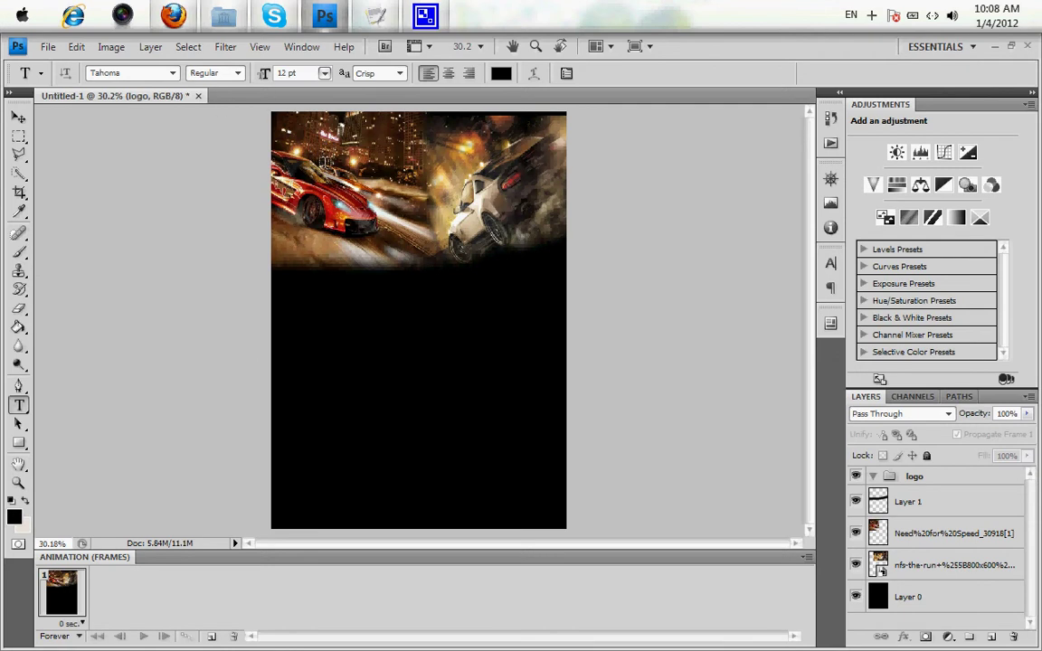
Type GAMESWORLD.GE in white Strasua 48 pt over the cars, nudge it left, and commit.
{"action": "left_click", "coordinate": [390, 190]}
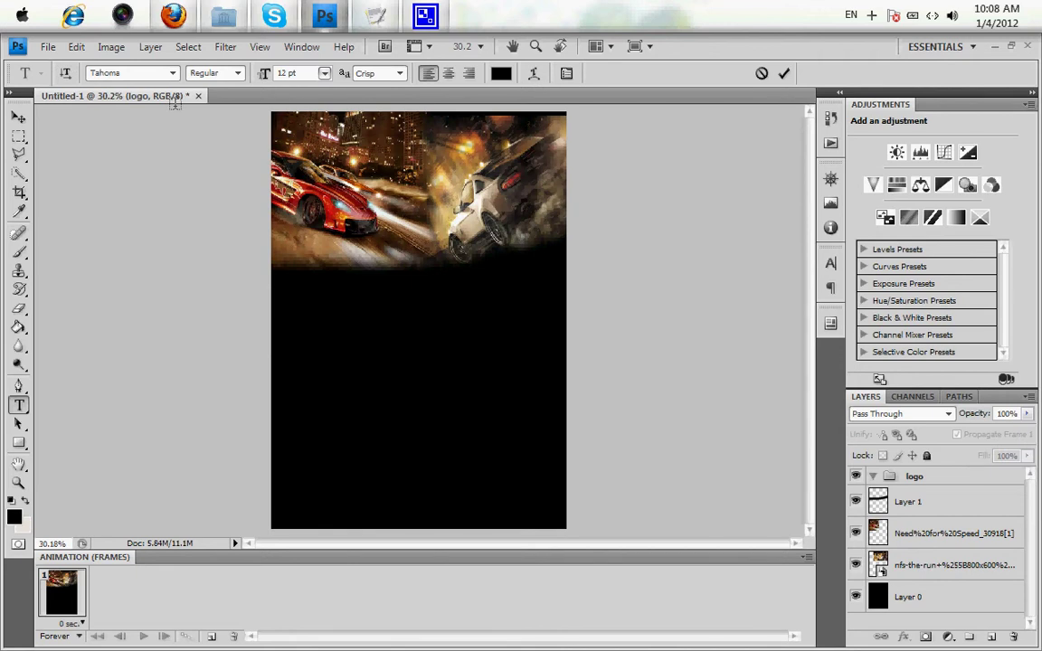
{"action": "left_click", "coordinate": [133, 74]}
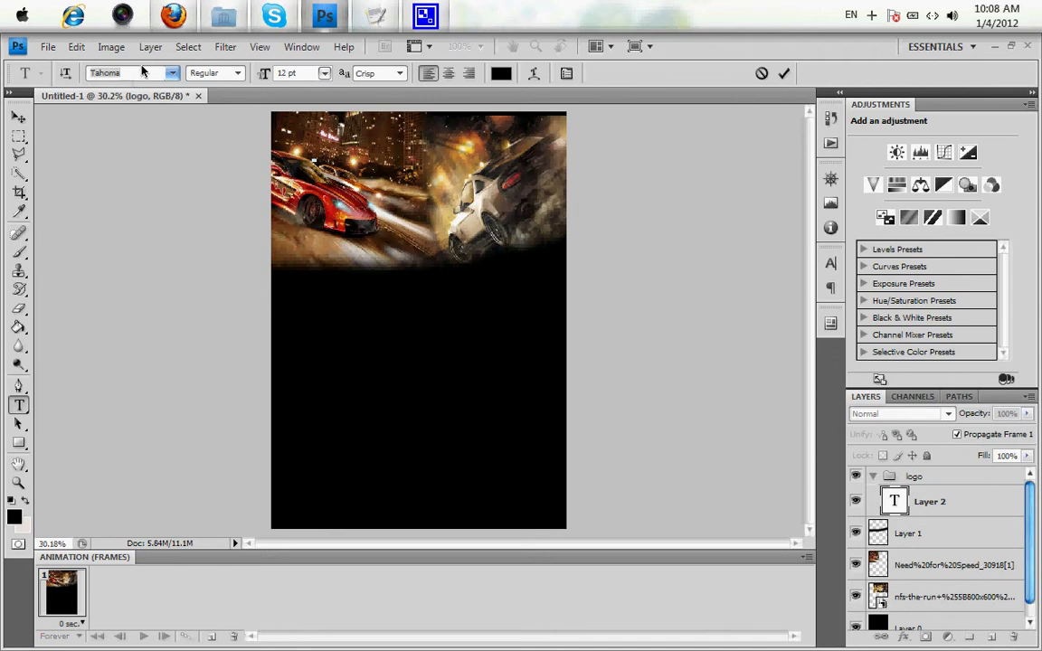
{"action": "type", "text": "Strasua"}
{"action": "key", "text": "Return"}
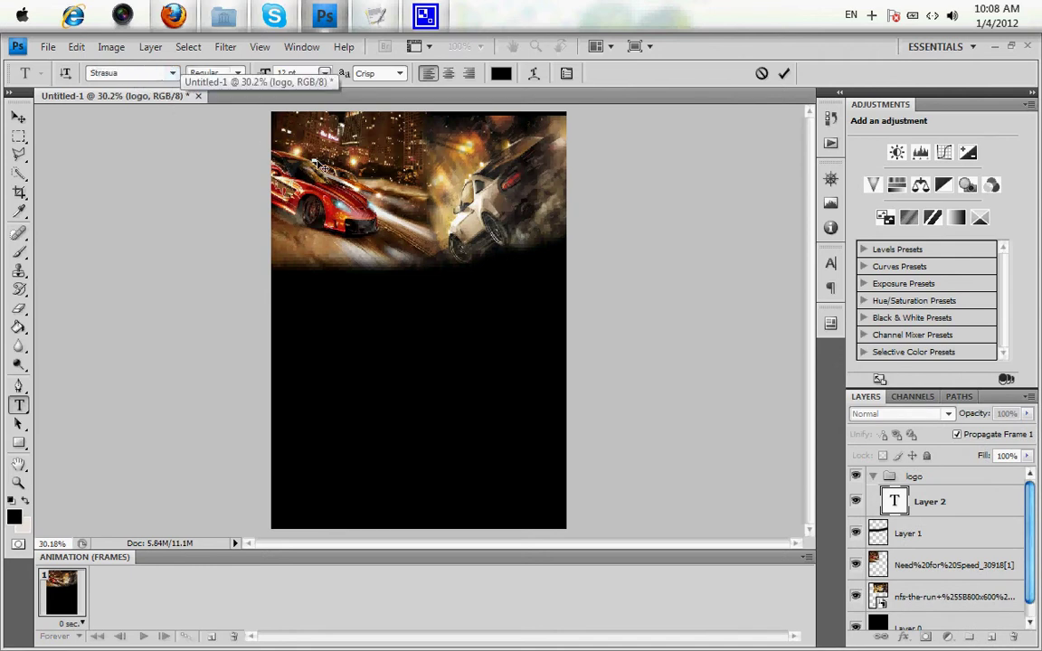
{"action": "left_click", "coordinate": [324, 74]}
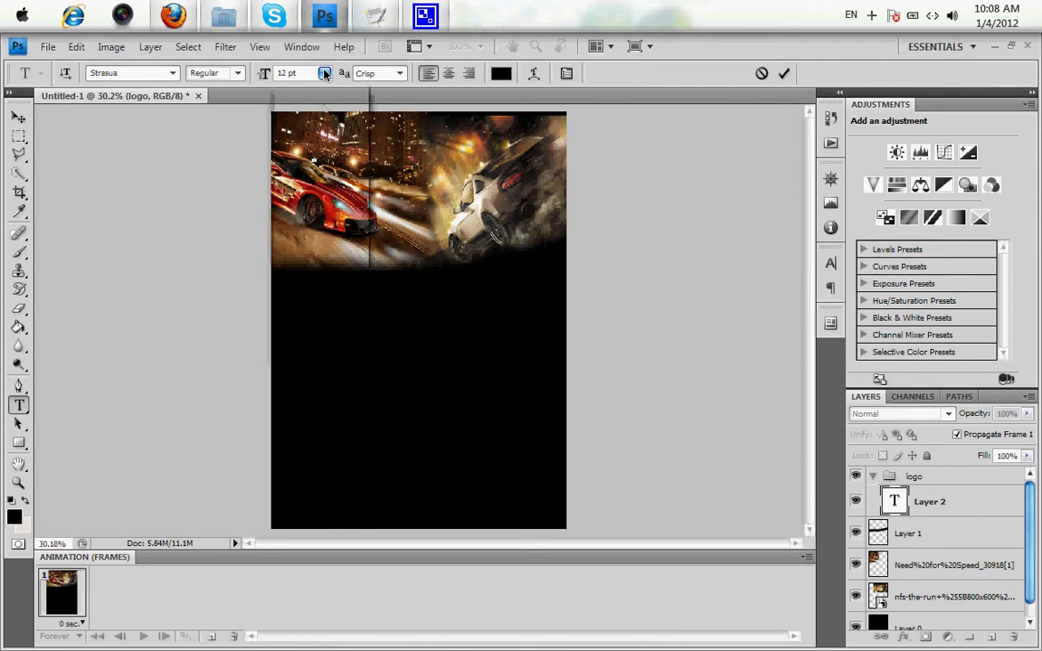
{"action": "left_click", "coordinate": [329, 314]}
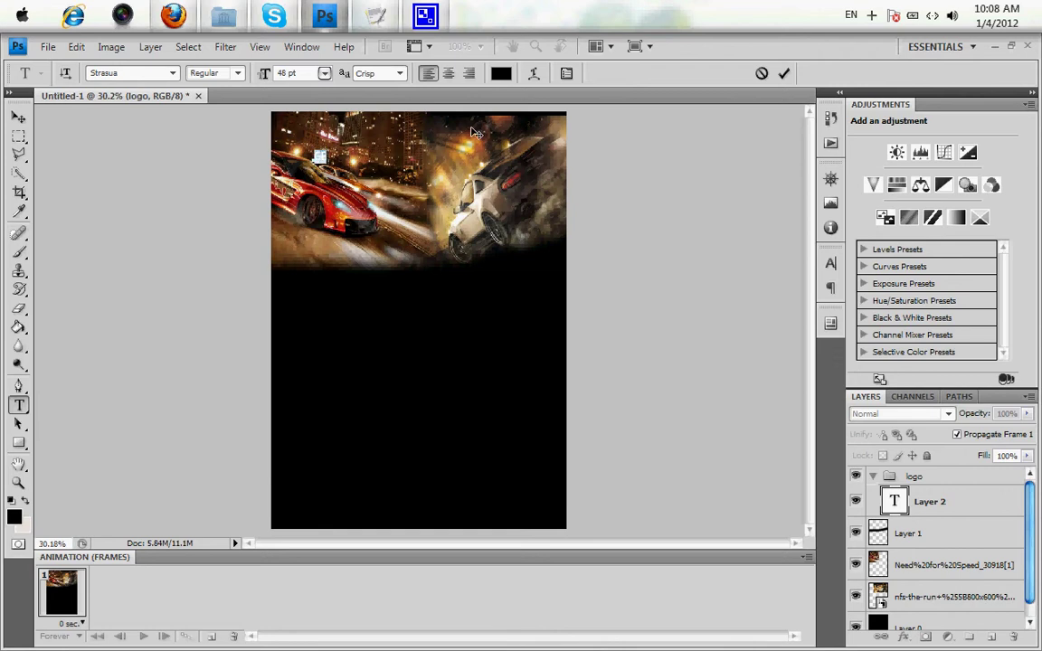
{"action": "left_click", "coordinate": [502, 74]}
{"action": "left_click", "coordinate": [619, 342]}
{"action": "key", "text": "Return"}
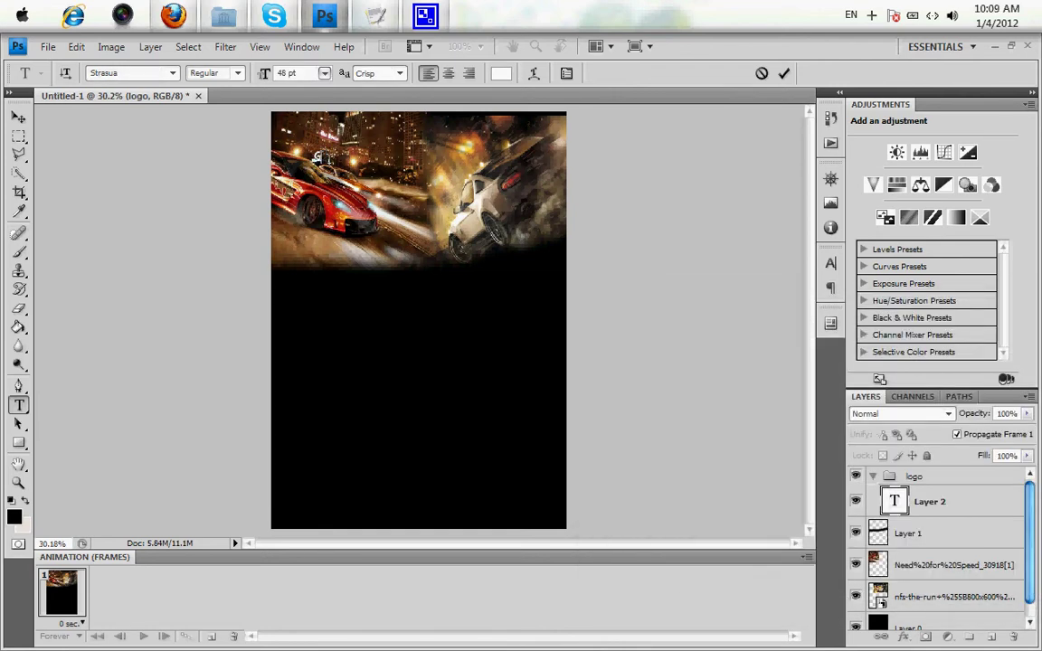
{"action": "type", "text": "MESWORLD.GE"}
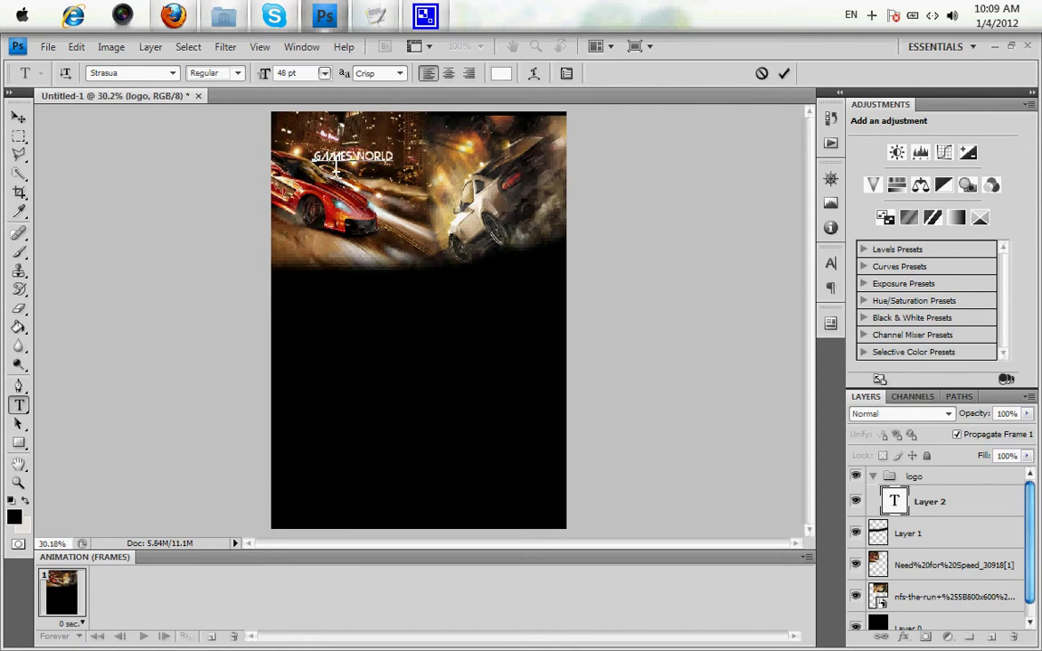
{"action": "left_click_drag", "start_coordinate": [321, 192], "coordinate": [310, 195]}
{"action": "left_click", "coordinate": [20, 117]}
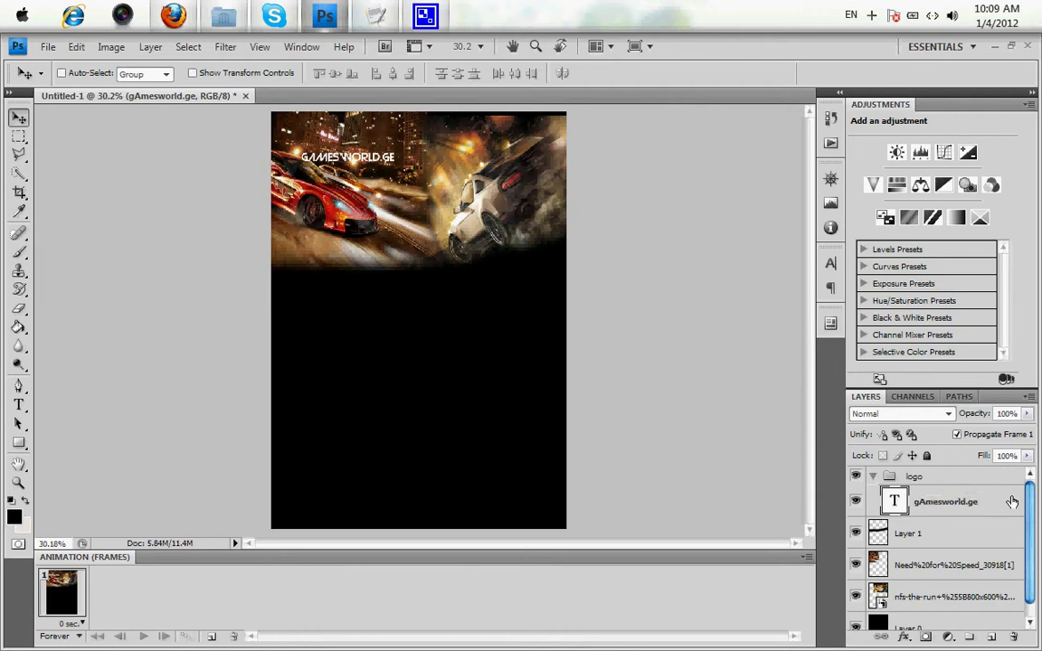
Enable Gradient Overlay on the text layer and set the left gradient stop to orange e45202.
{"action": "double_click", "coordinate": [949, 512]}
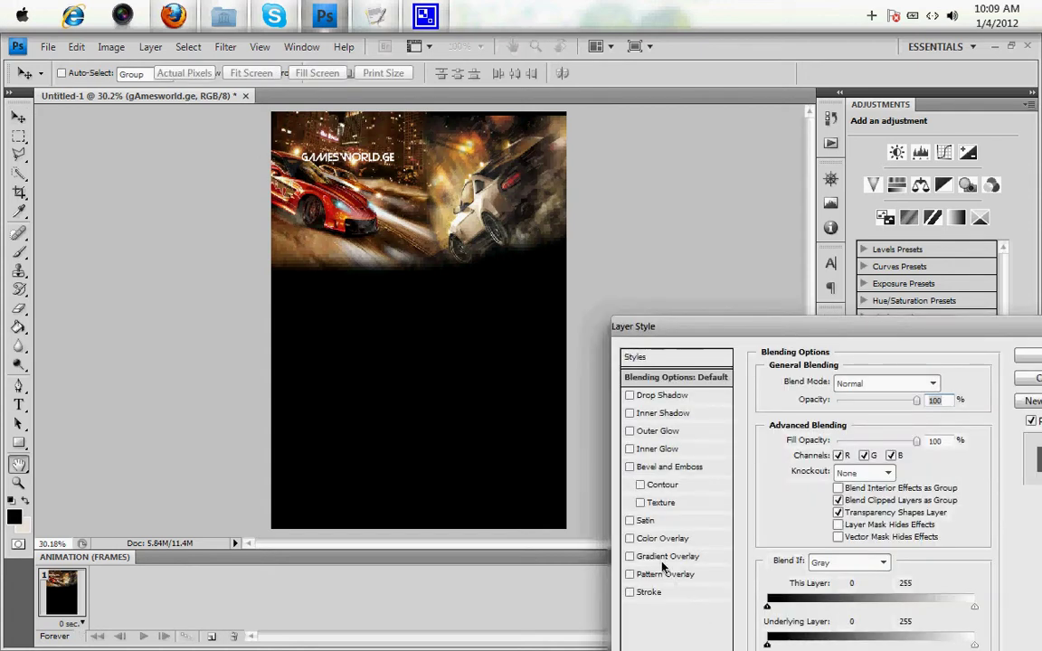
{"action": "left_click", "coordinate": [670, 556]}
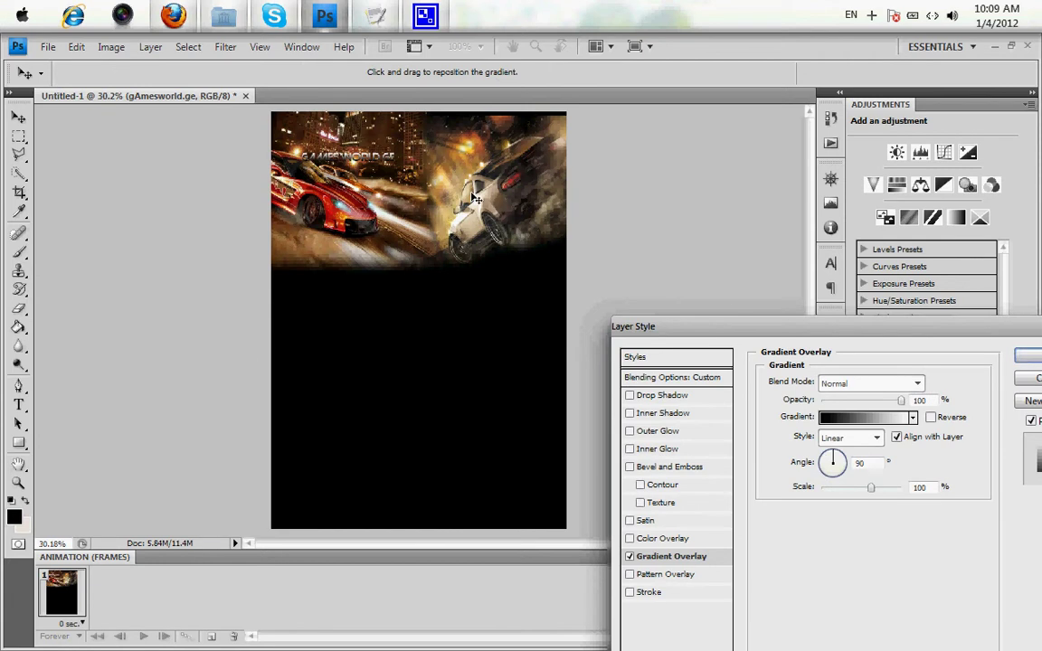
{"action": "left_click", "coordinate": [831, 419]}
{"action": "left_click", "coordinate": [551, 489]}
{"action": "double_click", "coordinate": [551, 490]}
{"action": "left_click", "coordinate": [851, 537]}
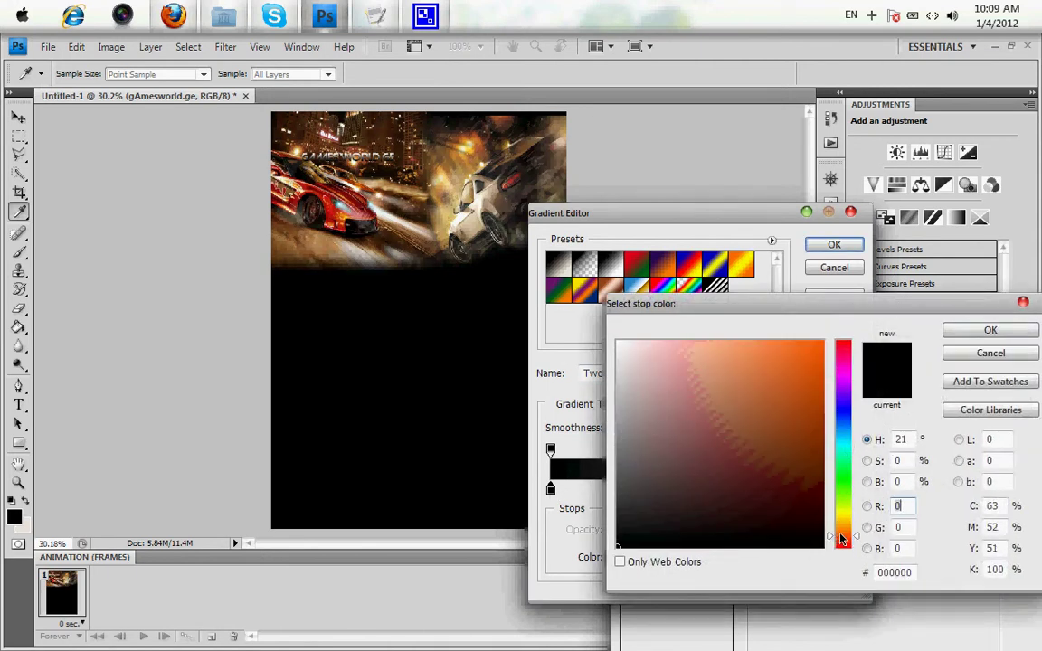
{"action": "left_click", "coordinate": [820, 363]}
{"action": "left_click", "coordinate": [822, 362]}
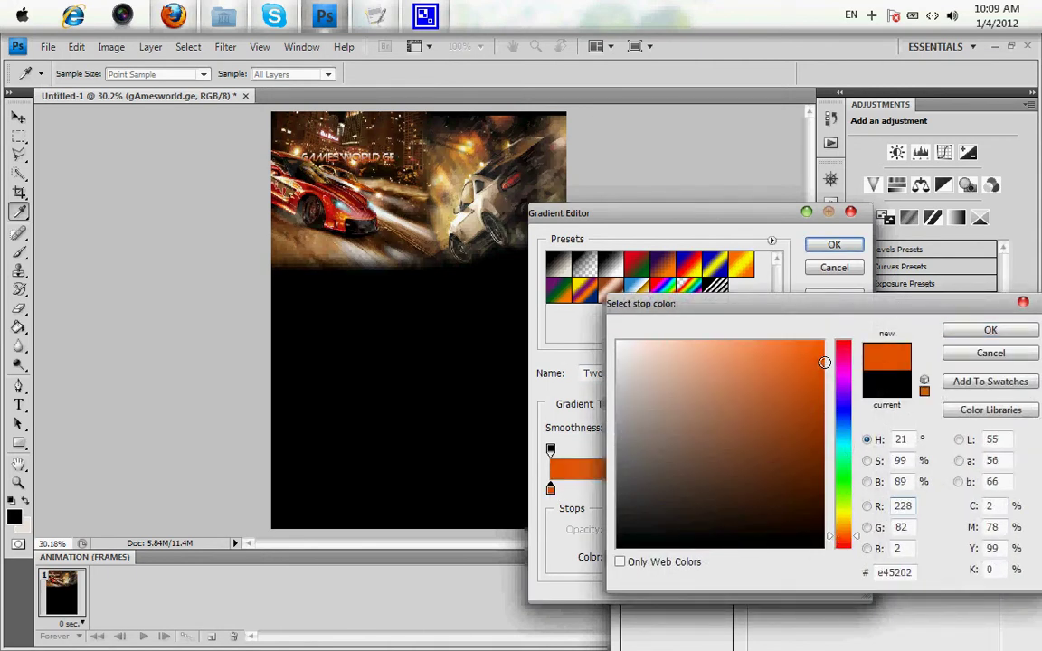
{"action": "left_click", "coordinate": [977, 331]}
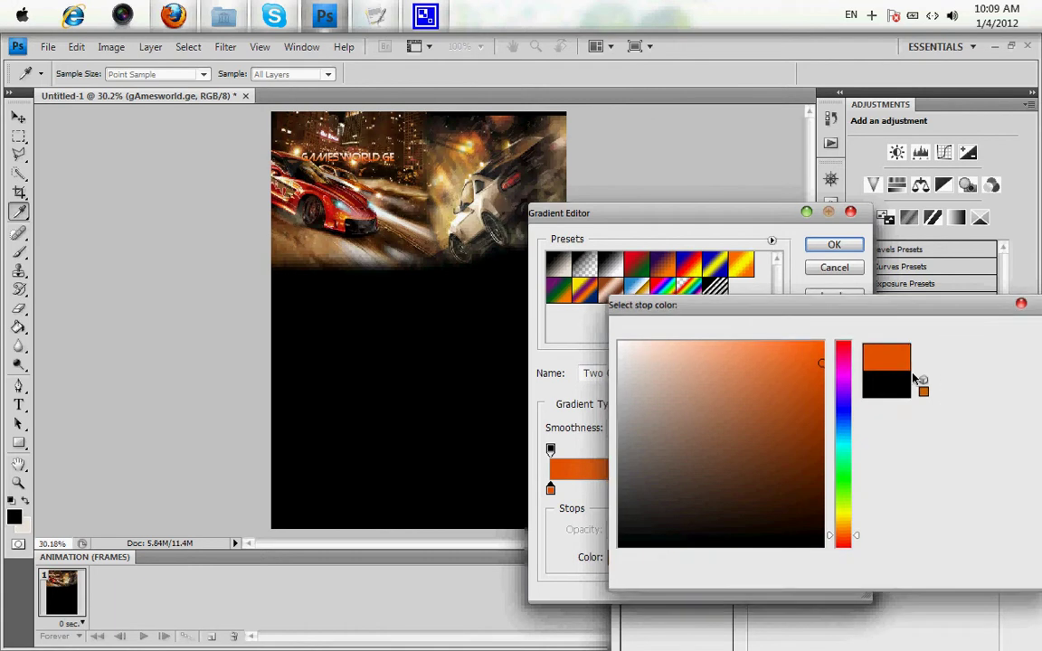
Recolour the right gradient stop and add a middle colour stop.
{"action": "left_click", "coordinate": [849, 491]}
{"action": "double_click", "coordinate": [848, 491]}
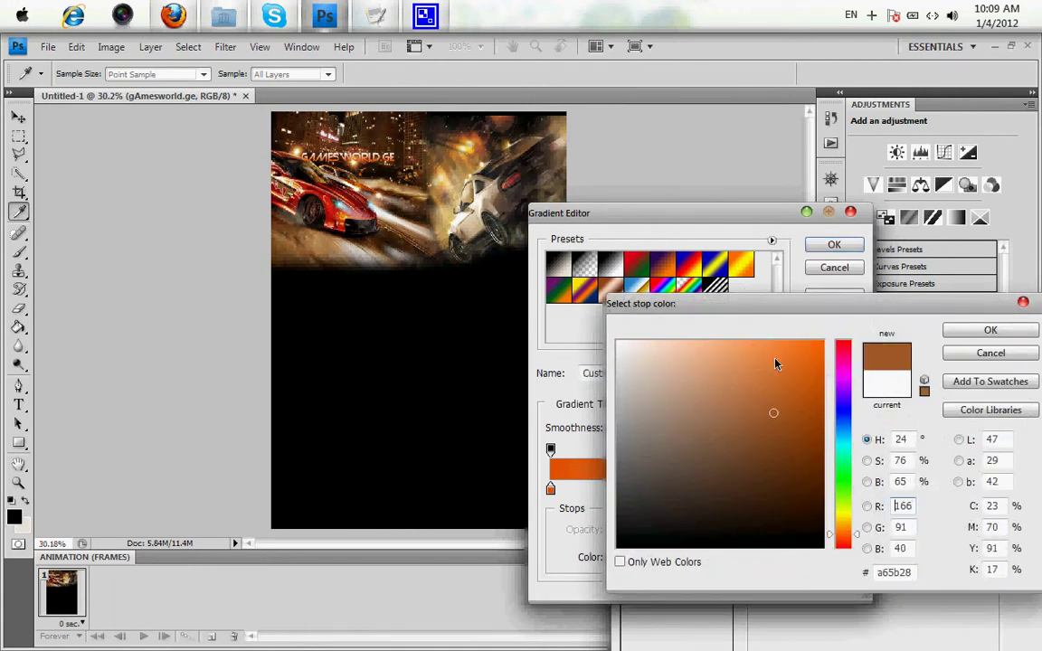
{"action": "left_click", "coordinate": [990, 331]}
{"action": "left_click", "coordinate": [691, 491]}
{"action": "left_click_drag", "start_coordinate": [691, 491], "coordinate": [633, 539]}
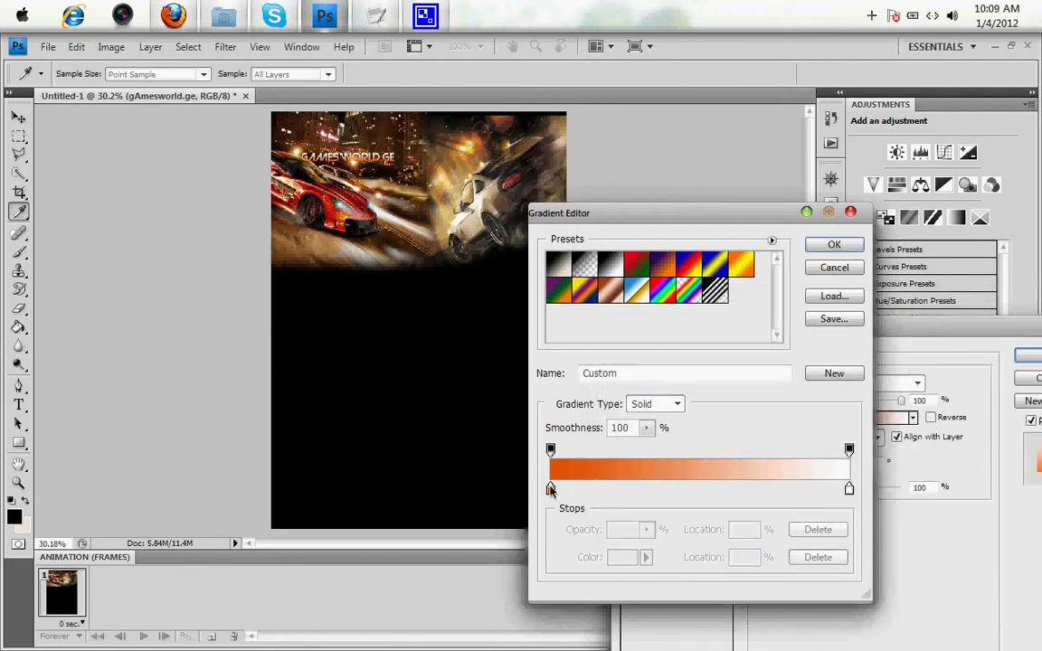
{"action": "left_click", "coordinate": [552, 489]}
{"action": "double_click", "coordinate": [551, 489]}
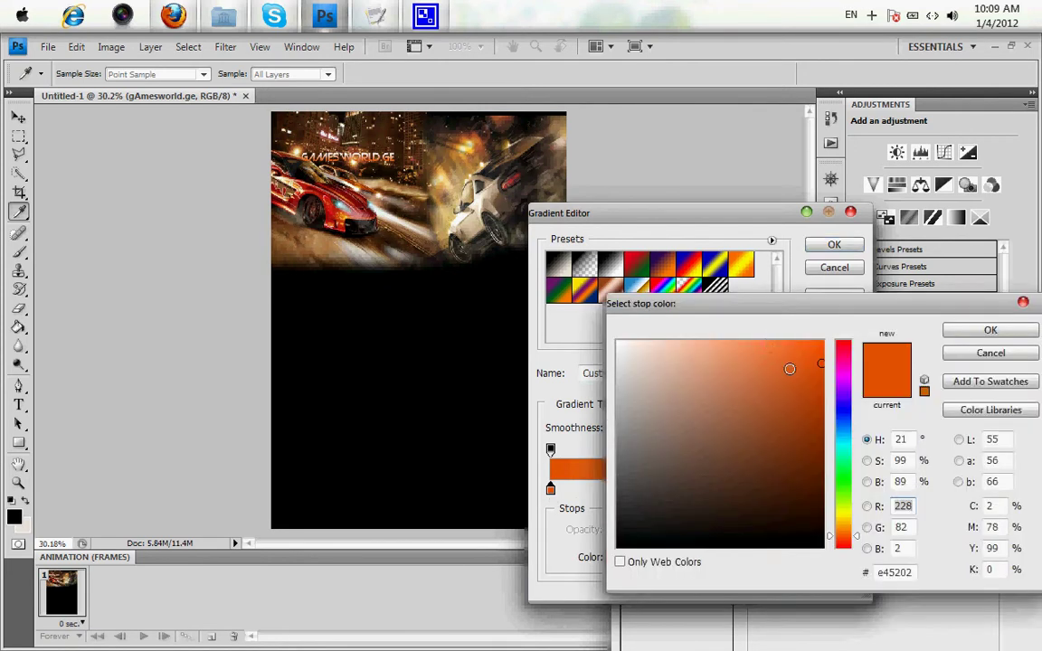
{"action": "left_click", "coordinate": [991, 330]}
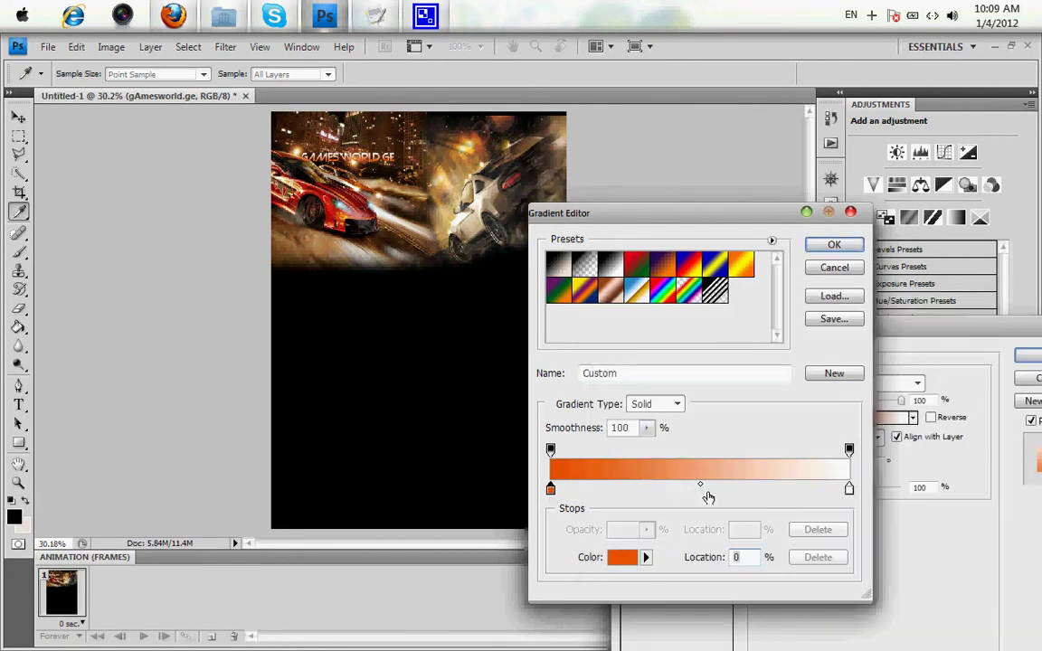
Add an orange stop at 50%, remove the white end stop, and apply the all-orange gradient.
{"action": "left_click", "coordinate": [694, 490]}
{"action": "left_click_drag", "start_coordinate": [695, 489], "coordinate": [688, 489]}
{"action": "left_click", "coordinate": [701, 489]}
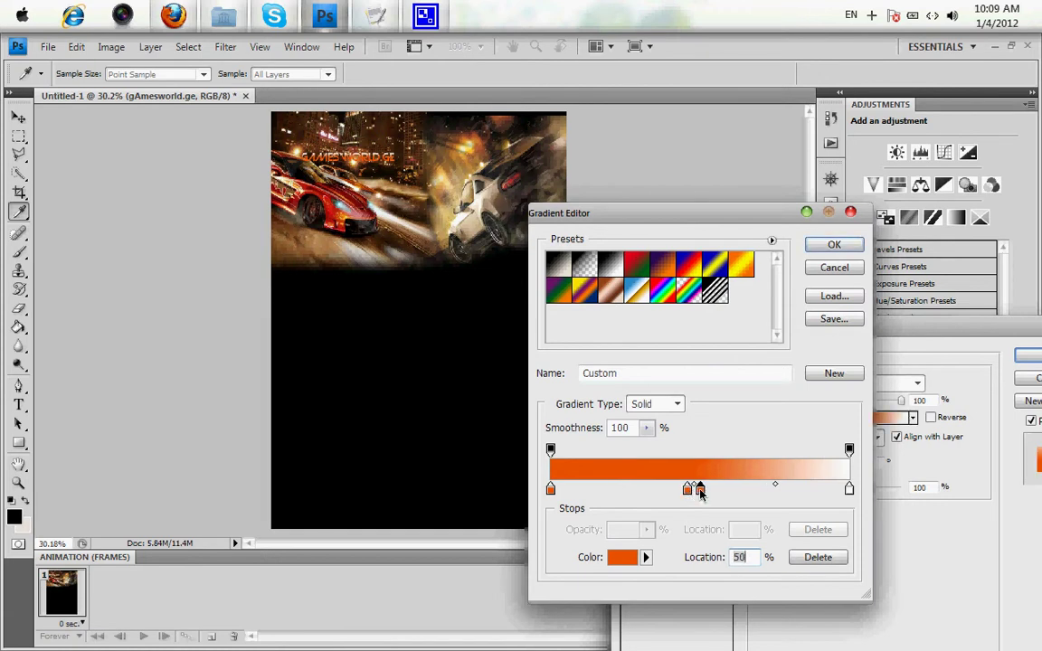
{"action": "double_click", "coordinate": [700, 490]}
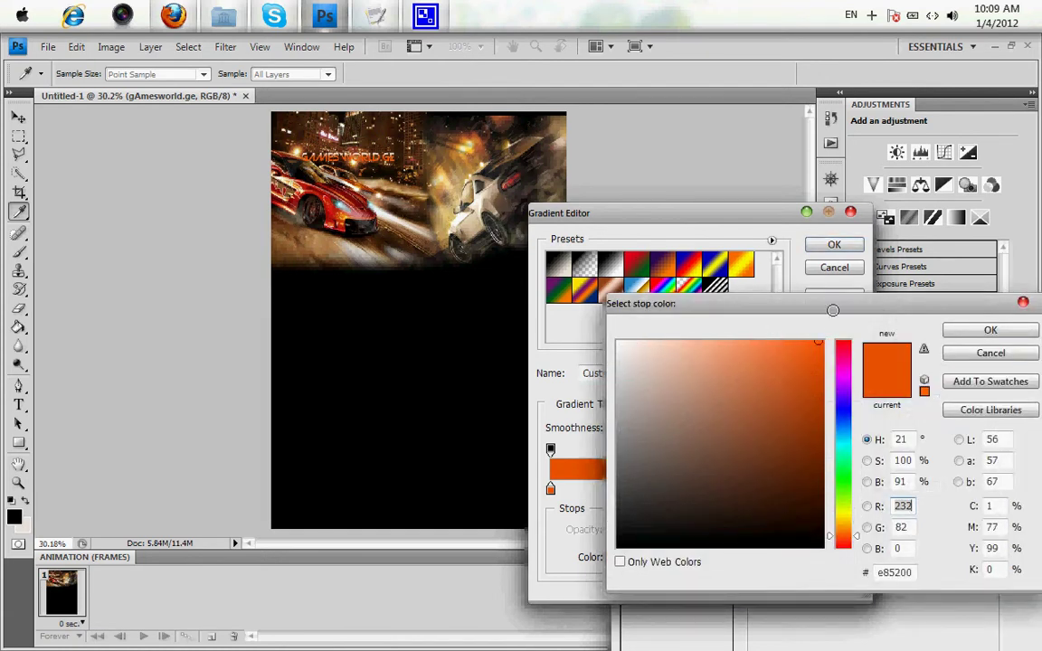
{"action": "left_click_drag", "start_coordinate": [867, 304], "coordinate": [869, 305]}
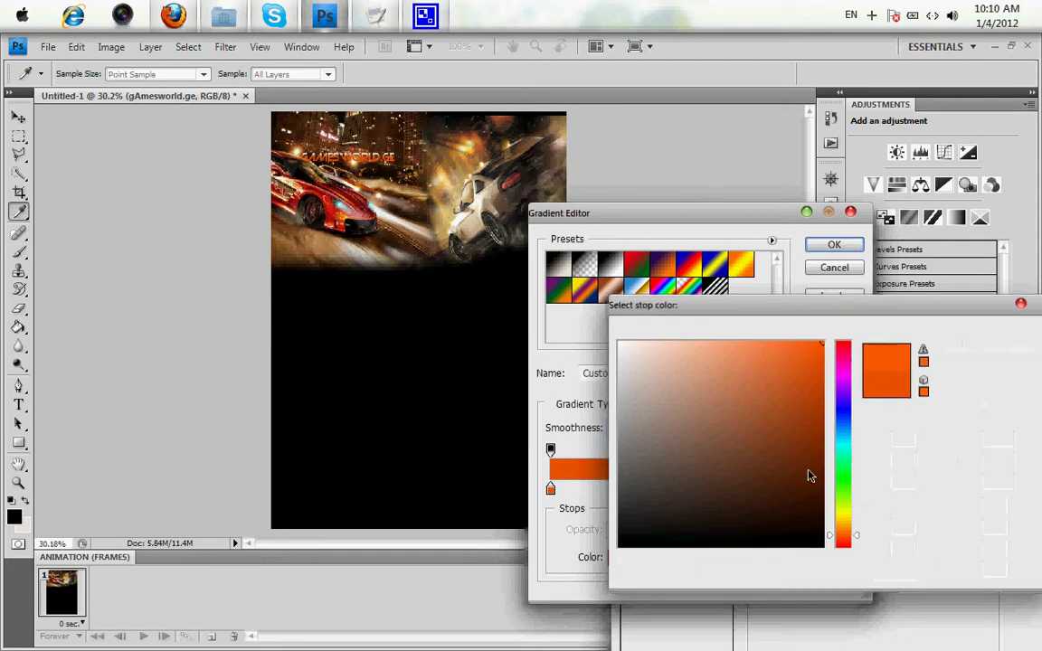
{"action": "key", "text": "Return"}
{"action": "left_click", "coordinate": [798, 489]}
{"action": "left_click_drag", "start_coordinate": [849, 490], "coordinate": [855, 508]}
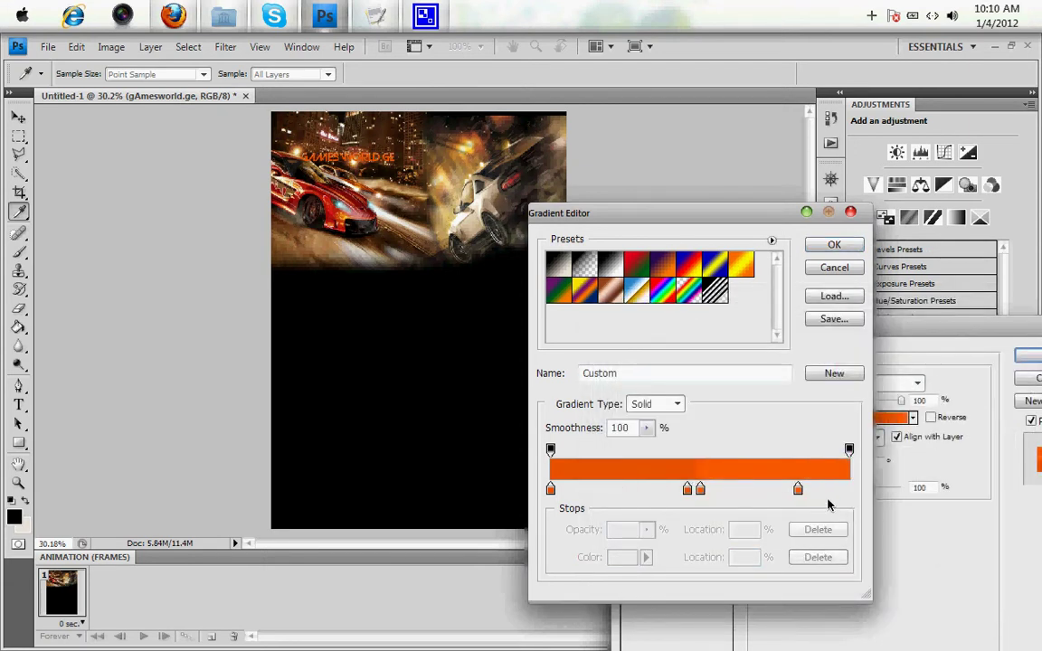
{"action": "left_click_drag", "start_coordinate": [798, 489], "coordinate": [852, 489]}
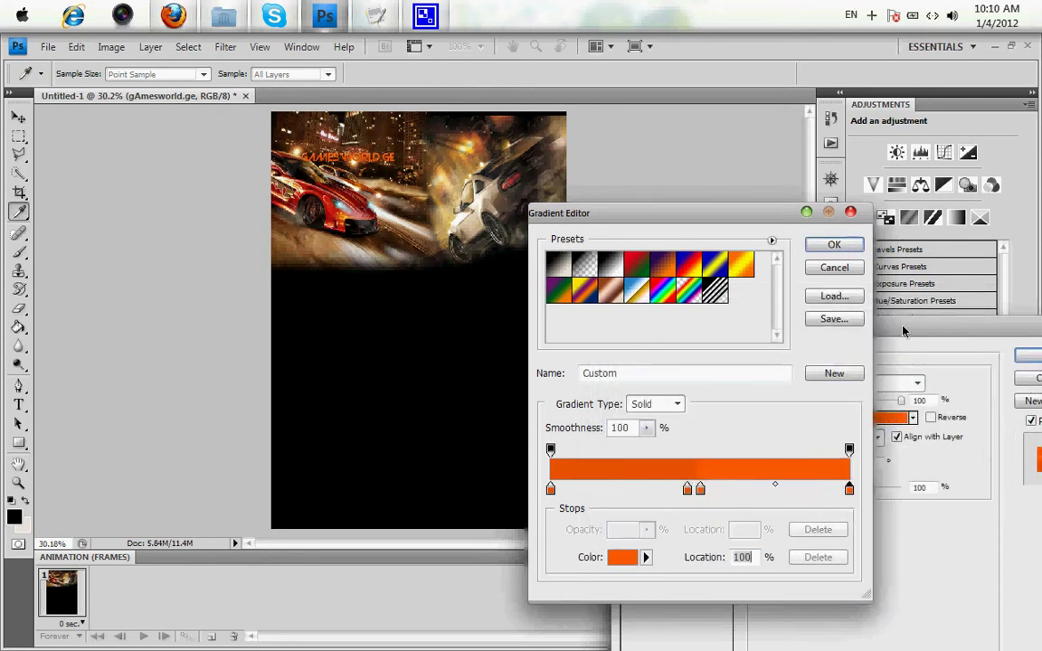
{"action": "left_click", "coordinate": [833, 245]}
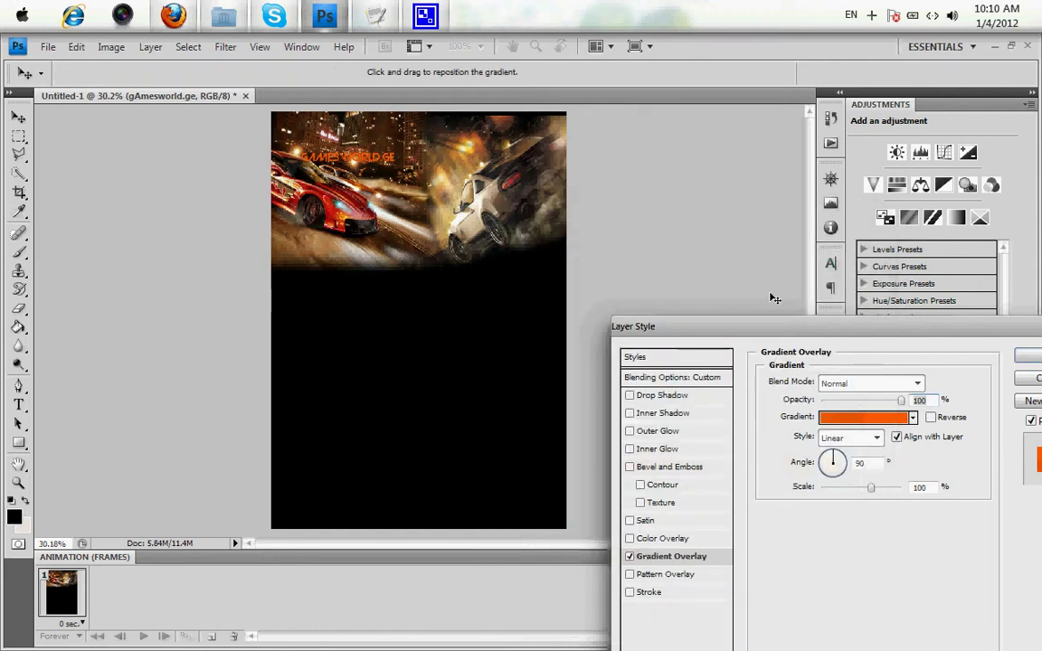
Turn on Bevel and Emboss with 2 px size and a grey 7c7c7c shadow colour.
{"action": "left_click", "coordinate": [661, 468]}
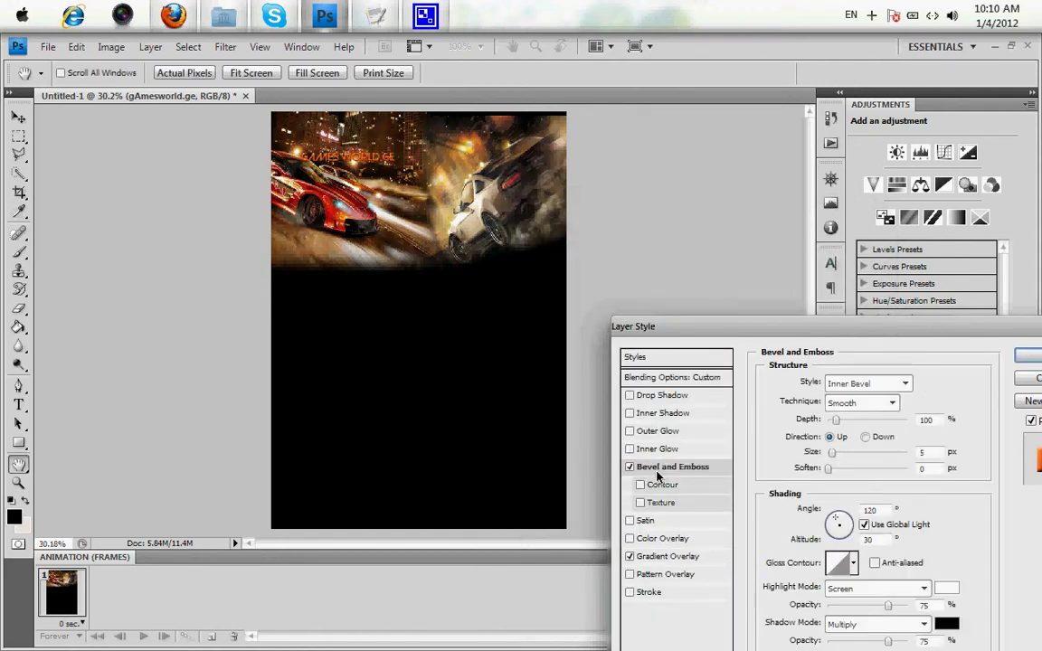
{"action": "type", "text": "2"}
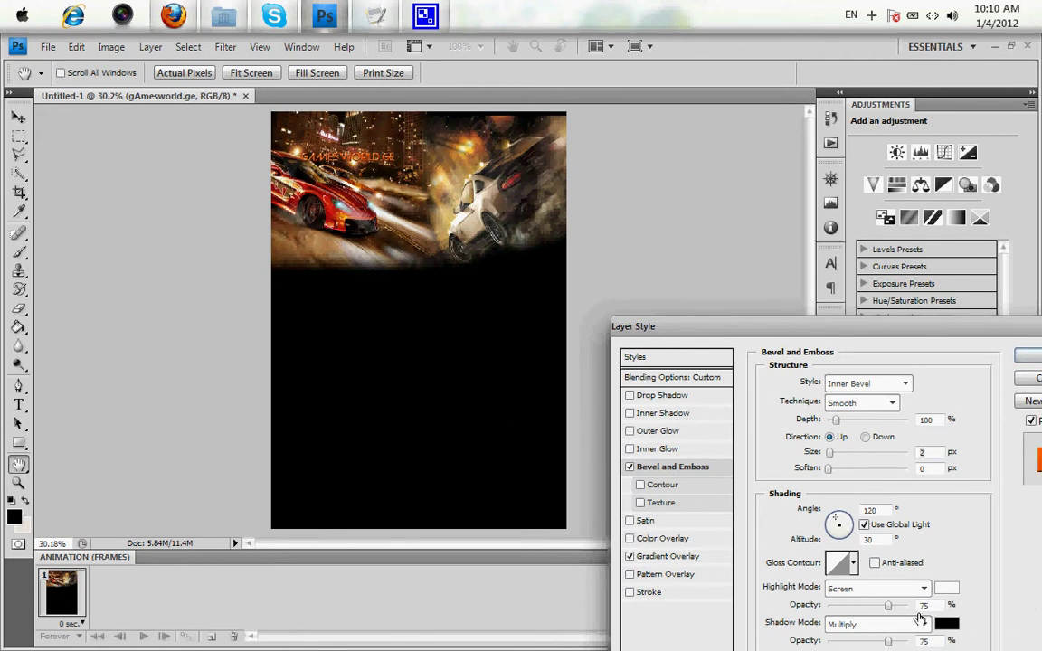
{"action": "left_click", "coordinate": [948, 626]}
{"action": "left_click_drag", "start_coordinate": [628, 488], "coordinate": [586, 436]}
{"action": "left_click_drag", "start_coordinate": [648, 471], "coordinate": [612, 446]}
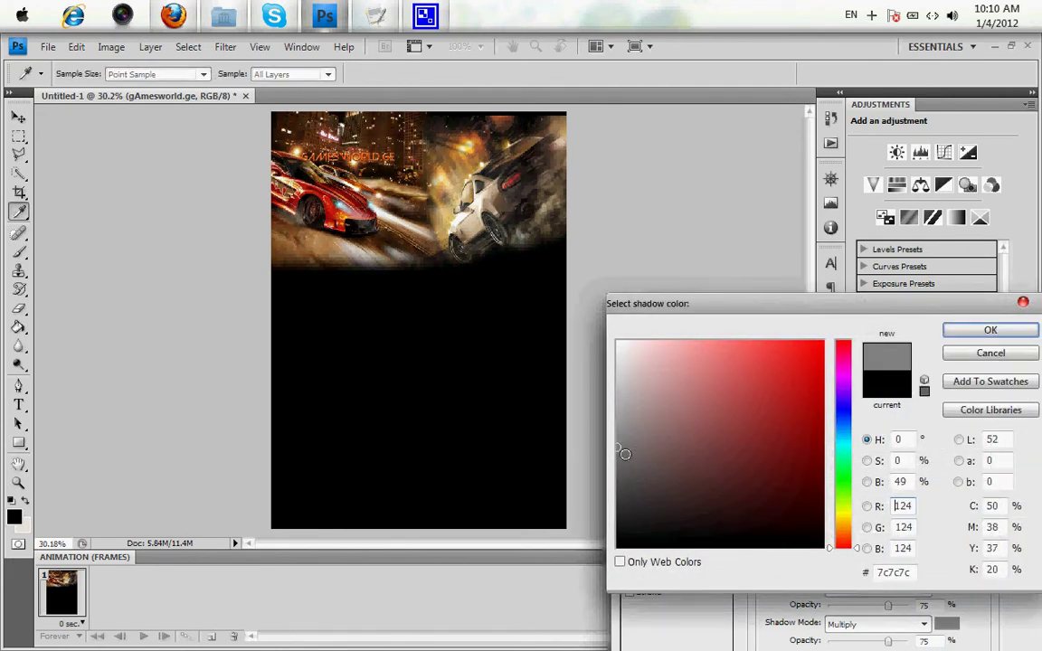
{"action": "left_click", "coordinate": [955, 331]}
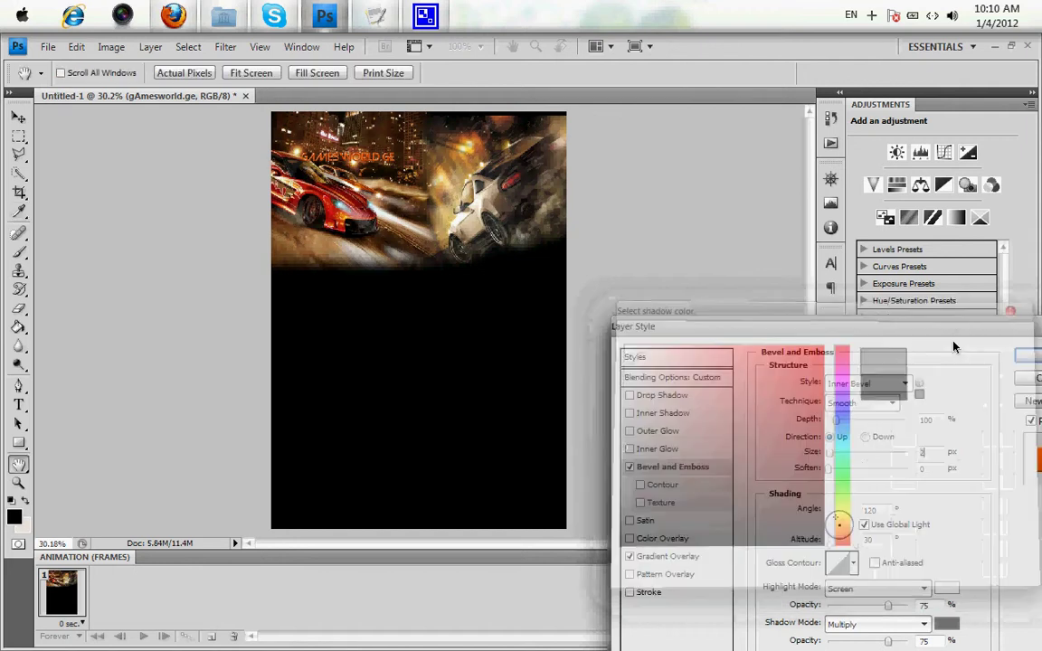
Set the bevel highlight to light orange ff855b and apply the layer style.
{"action": "left_click", "coordinate": [946, 588]}
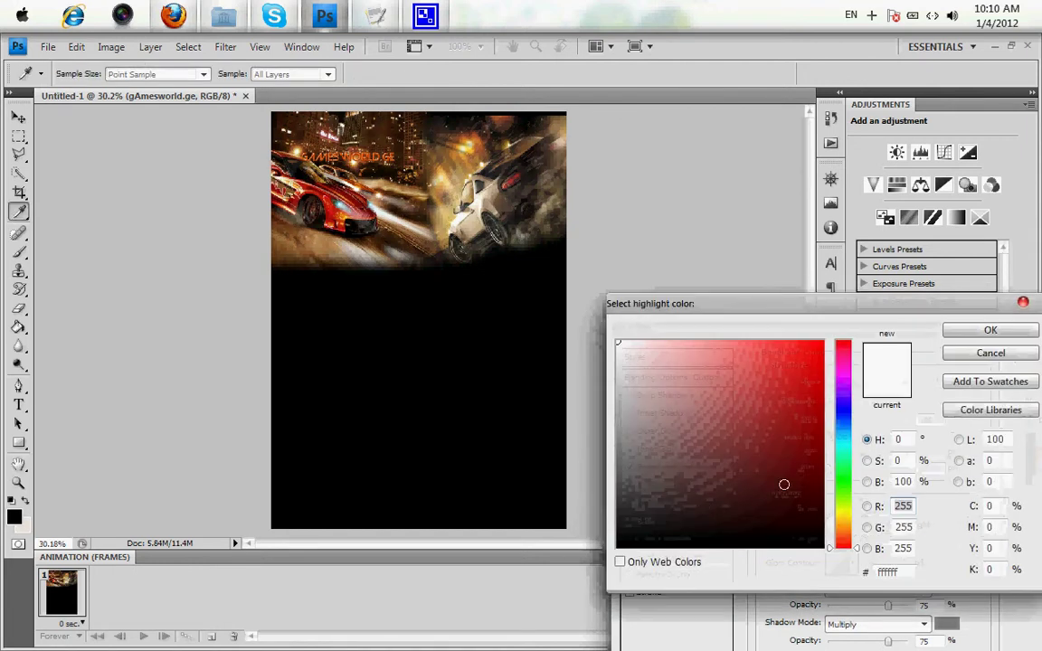
{"action": "left_click", "coordinate": [772, 454]}
{"action": "left_click", "coordinate": [818, 374]}
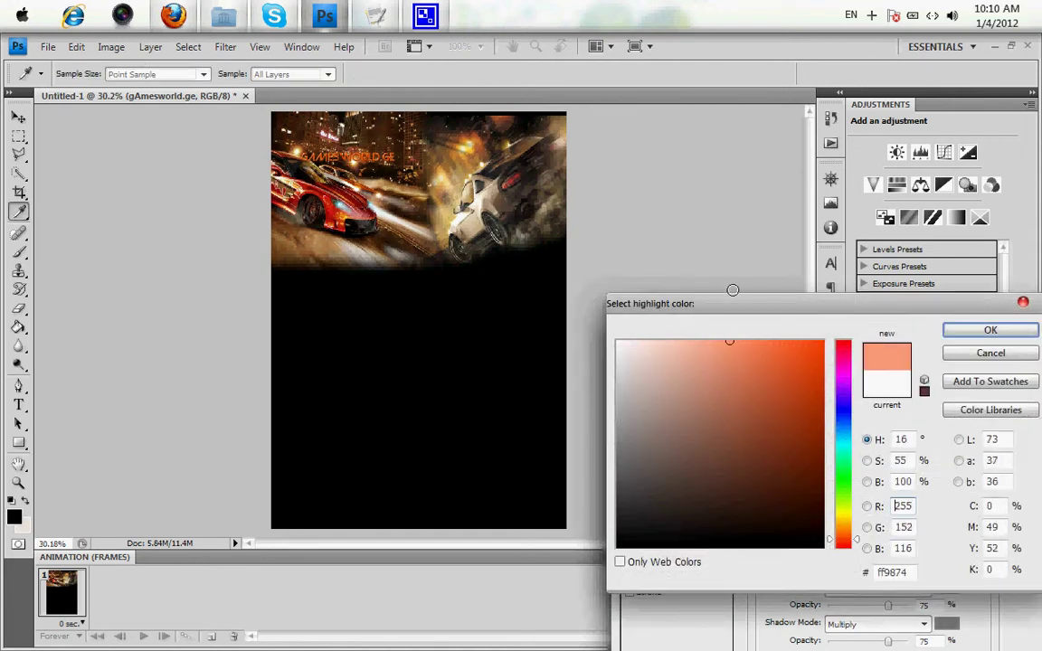
{"action": "mouse_move", "coordinate": [734, 342]}
{"action": "left_mouse_down"}
{"action": "mouse_move", "coordinate": [747, 328]}
{"action": "mouse_move", "coordinate": [751, 337]}
{"action": "left_mouse_up"}
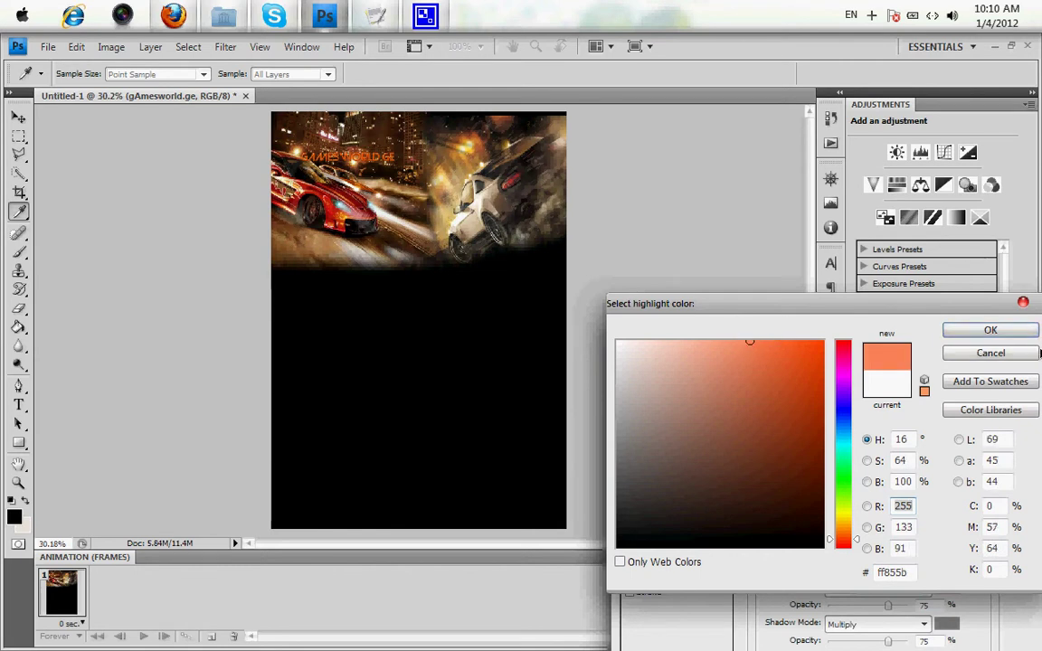
{"action": "left_click", "coordinate": [991, 331]}
{"action": "left_click", "coordinate": [1023, 382]}
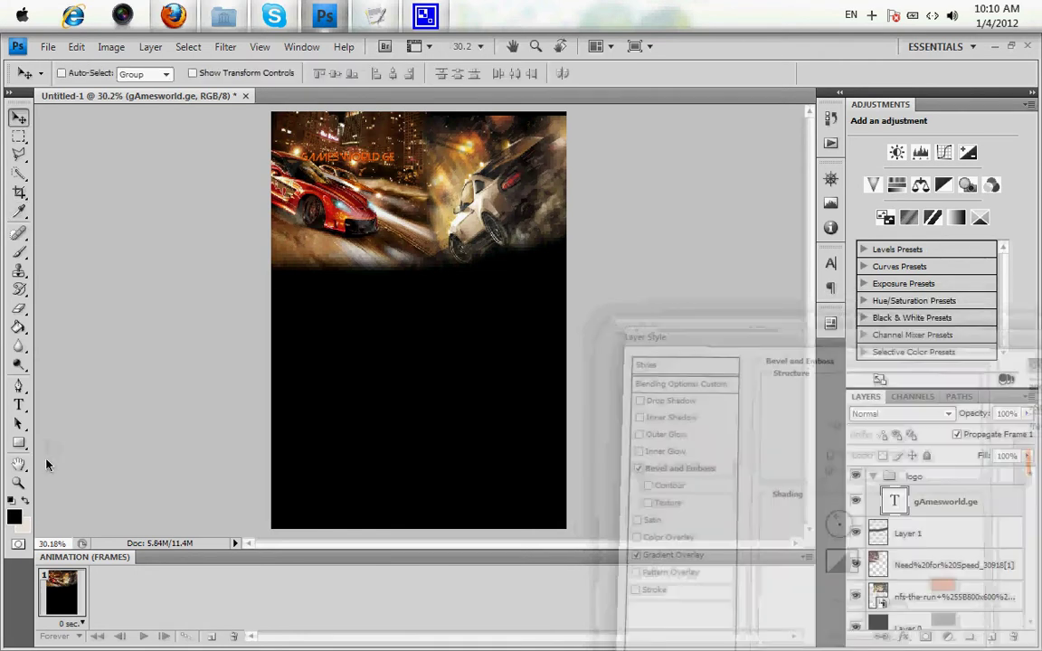
Zoom in on the logo, shift the text, Alt-drag a copy below, and flip the copy vertically.
{"action": "left_click", "coordinate": [18, 482]}
{"action": "left_click_drag", "start_coordinate": [462, 200], "coordinate": [213, 110]}
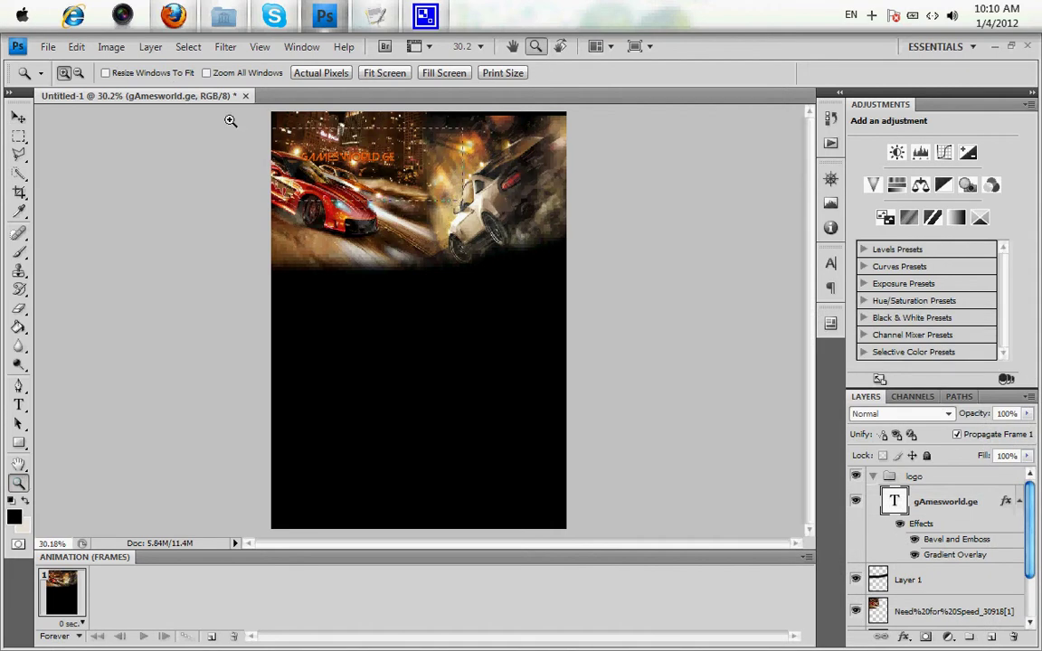
{"action": "left_click", "coordinate": [18, 118]}
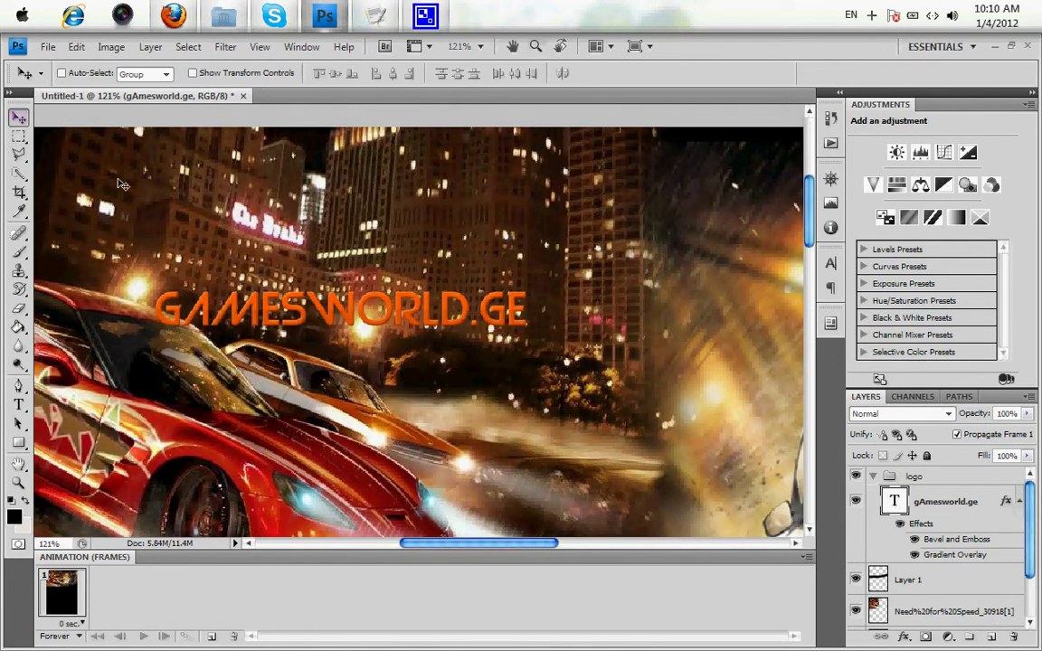
{"action": "mouse_move", "coordinate": [289, 356]}
{"action": "left_mouse_down"}
{"action": "mouse_move", "coordinate": [318, 328]}
{"action": "mouse_move", "coordinate": [324, 342]}
{"action": "left_mouse_up"}
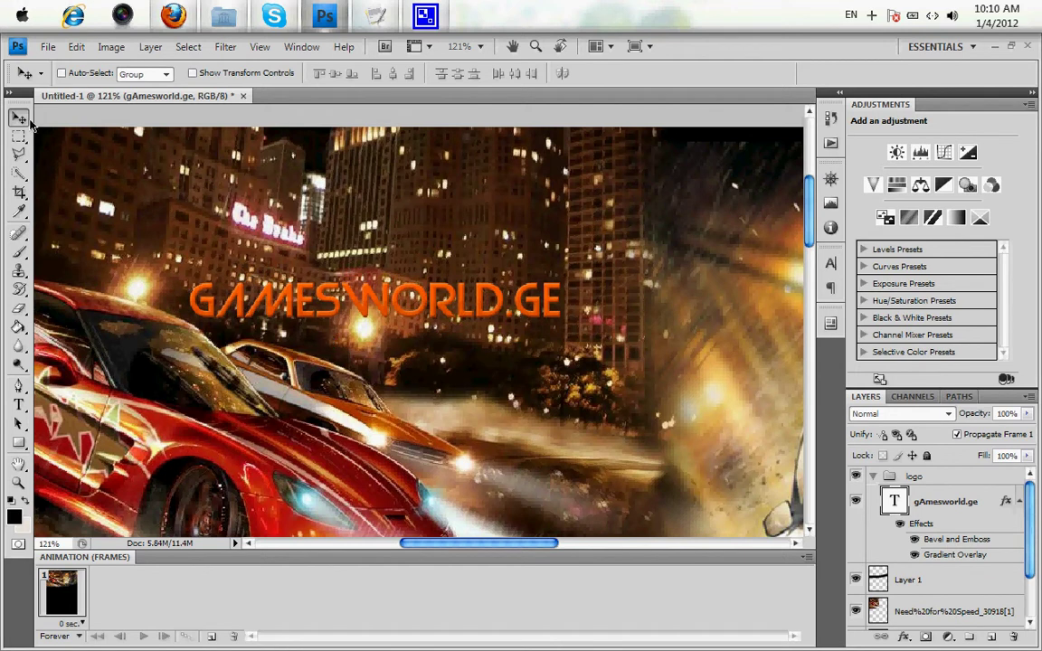
{"action": "left_click_drag", "start_coordinate": [414, 350], "coordinate": [416, 383]}
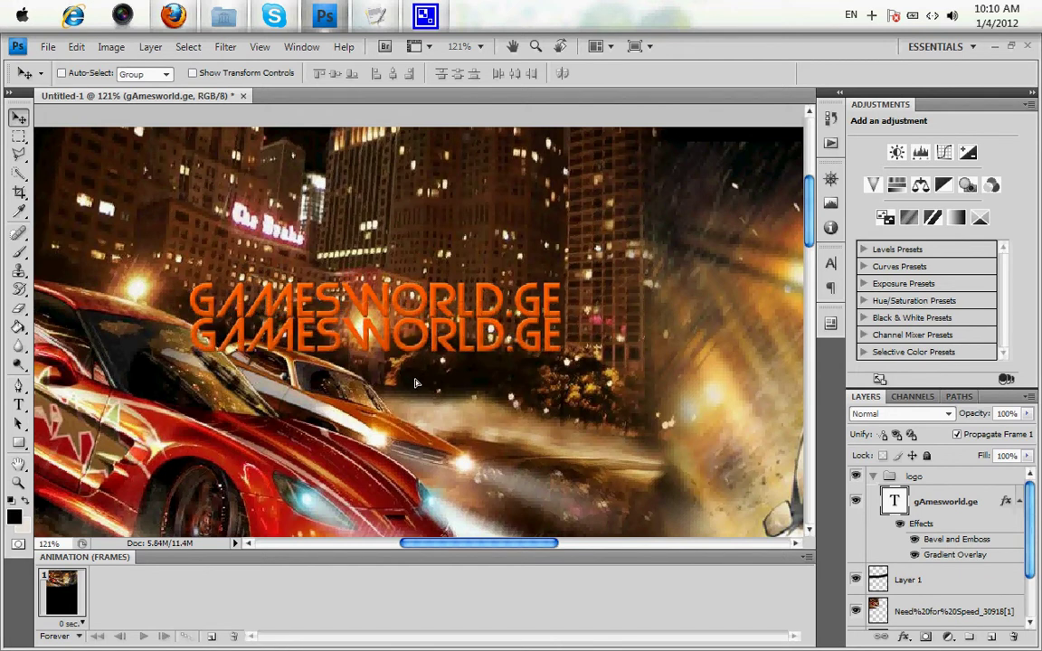
{"action": "left_click", "coordinate": [76, 46]}
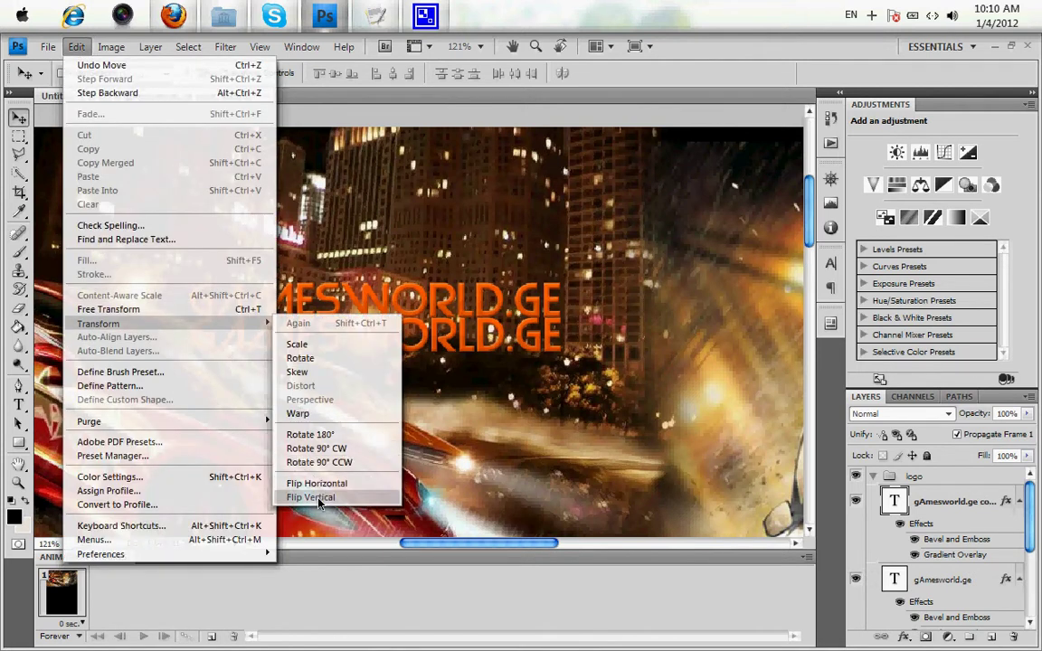
{"action": "left_click", "coordinate": [326, 496]}
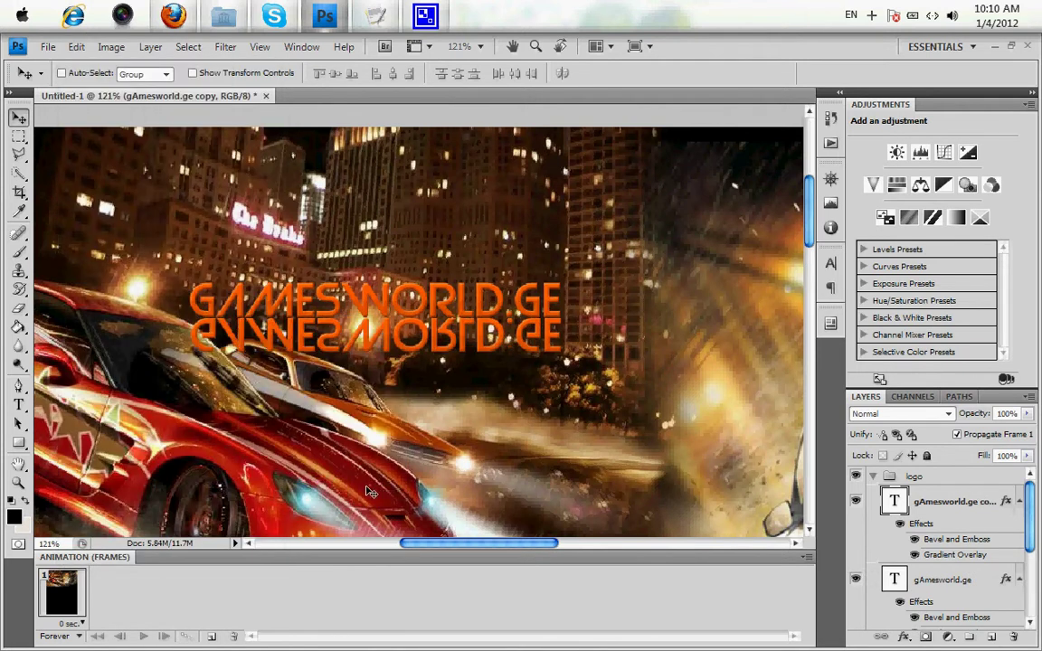
Add a layer mask to the copy and drag a black-white gradient over the reflection.
{"action": "left_click", "coordinate": [924, 638]}
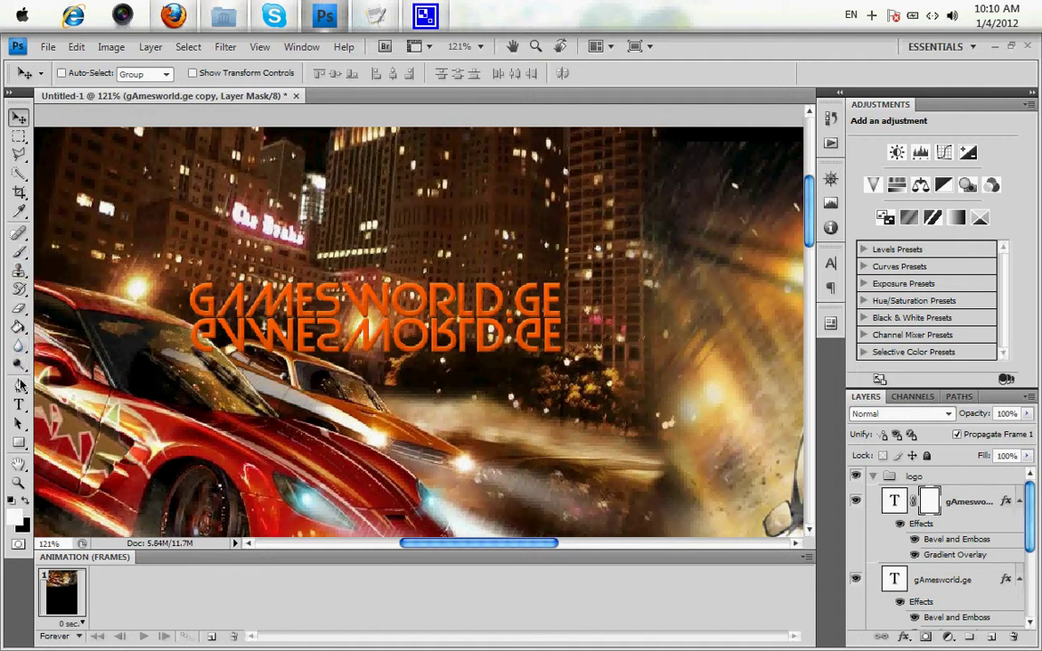
{"action": "left_click", "coordinate": [19, 326]}
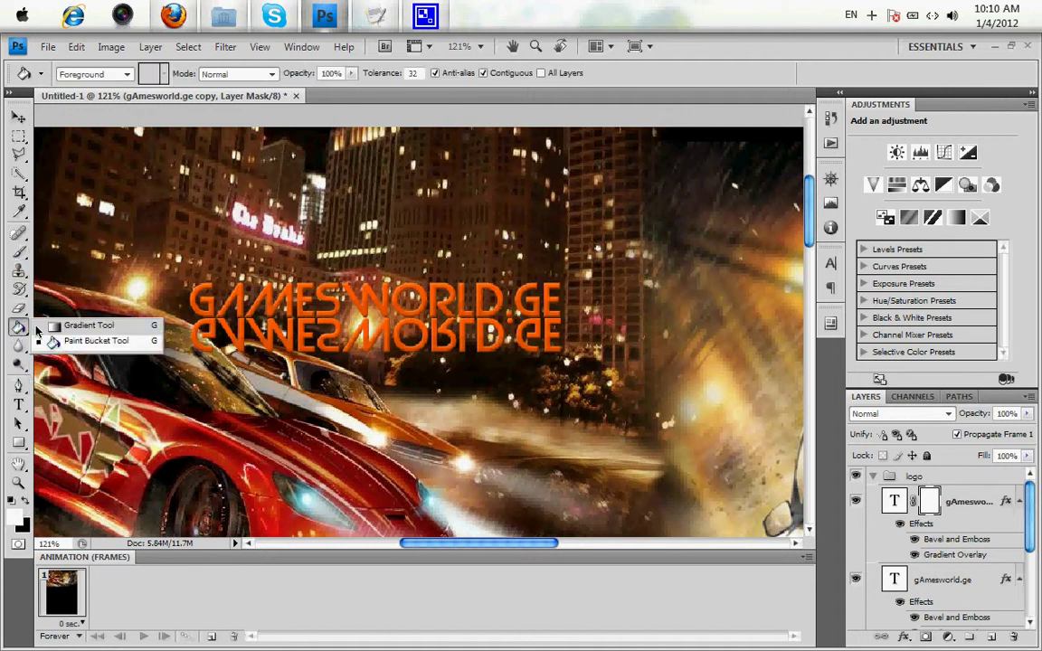
{"action": "left_click", "coordinate": [86, 325]}
{"action": "left_click", "coordinate": [121, 74]}
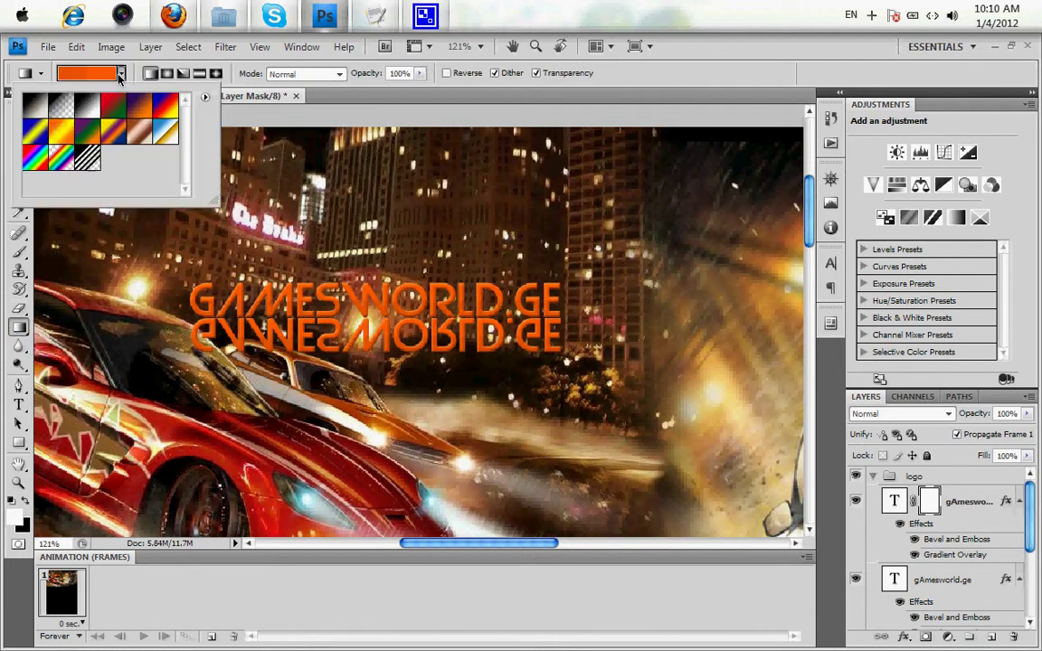
{"action": "left_click", "coordinate": [36, 106]}
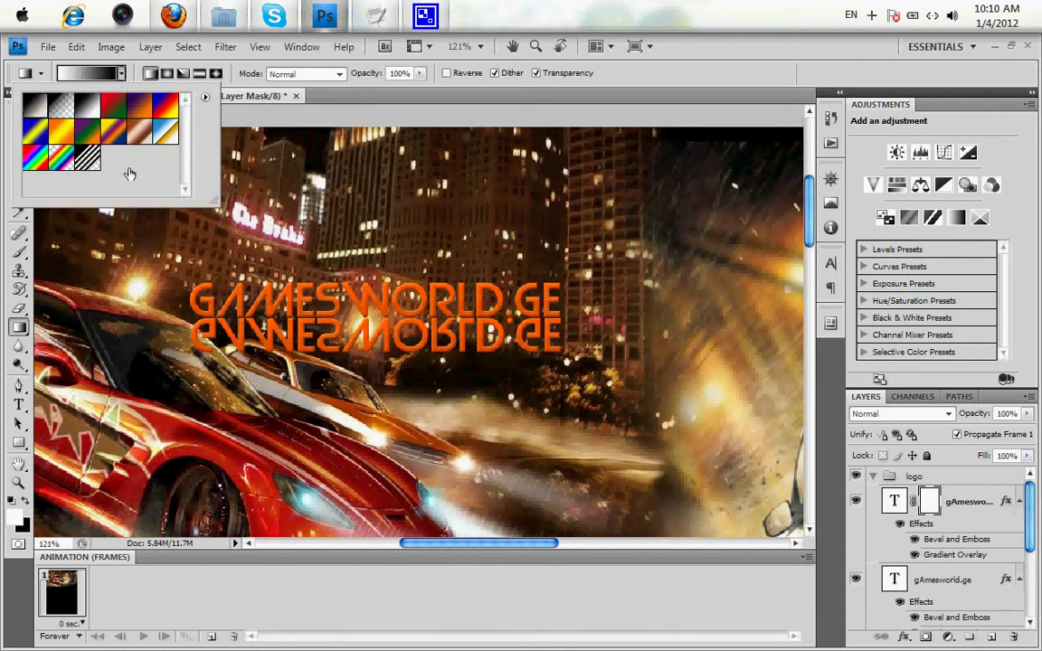
{"action": "left_click", "coordinate": [362, 310]}
{"action": "left_click_drag", "start_coordinate": [367, 317], "coordinate": [369, 356]}
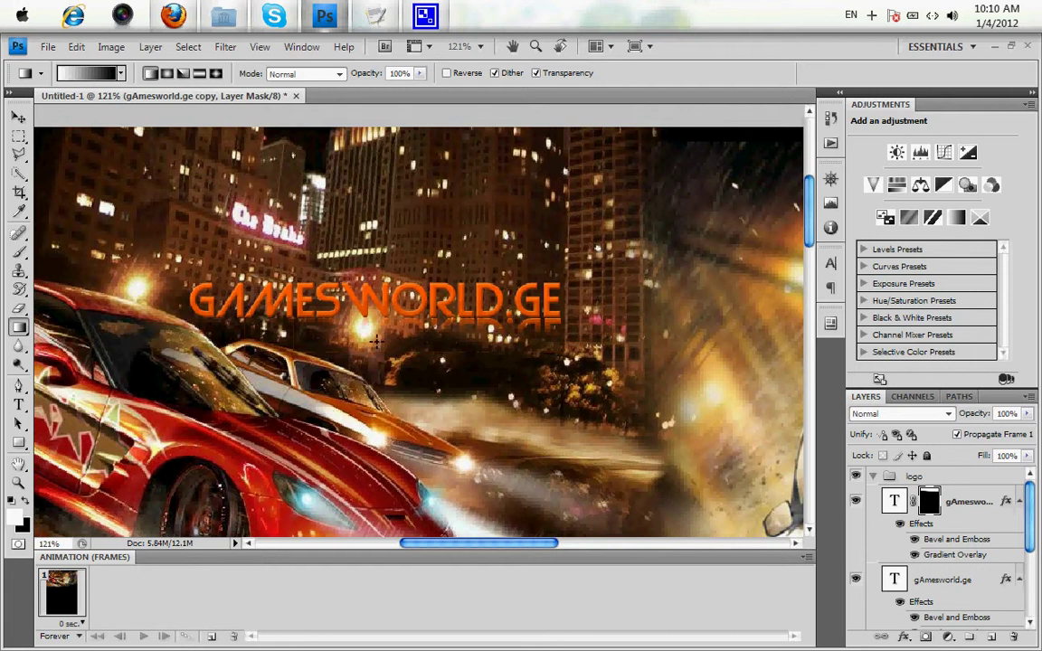
Invert the mask, redraw the downward gradient fade on the reflection, then zoom back out.
{"action": "key", "text": "ctrl+z"}
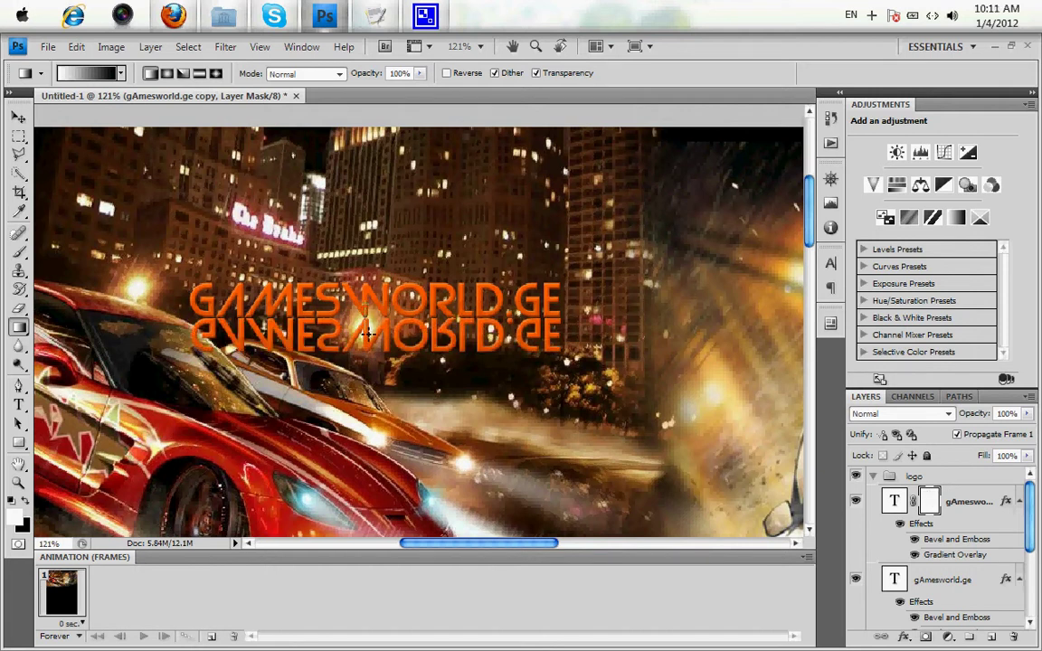
{"action": "key", "text": "ctrl+z"}
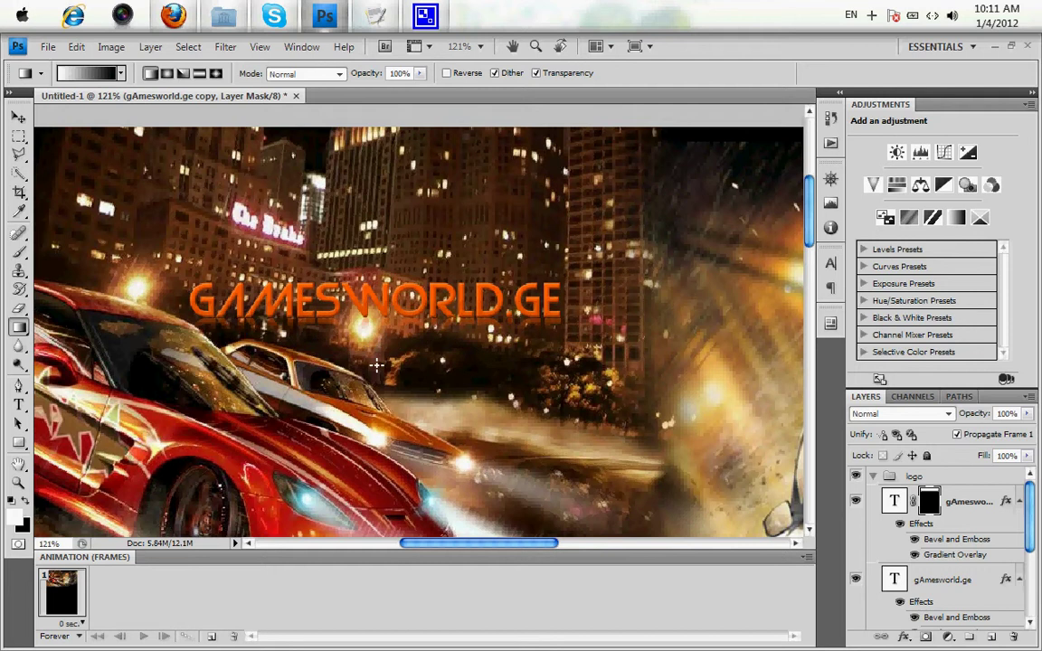
{"action": "key", "text": "z"}
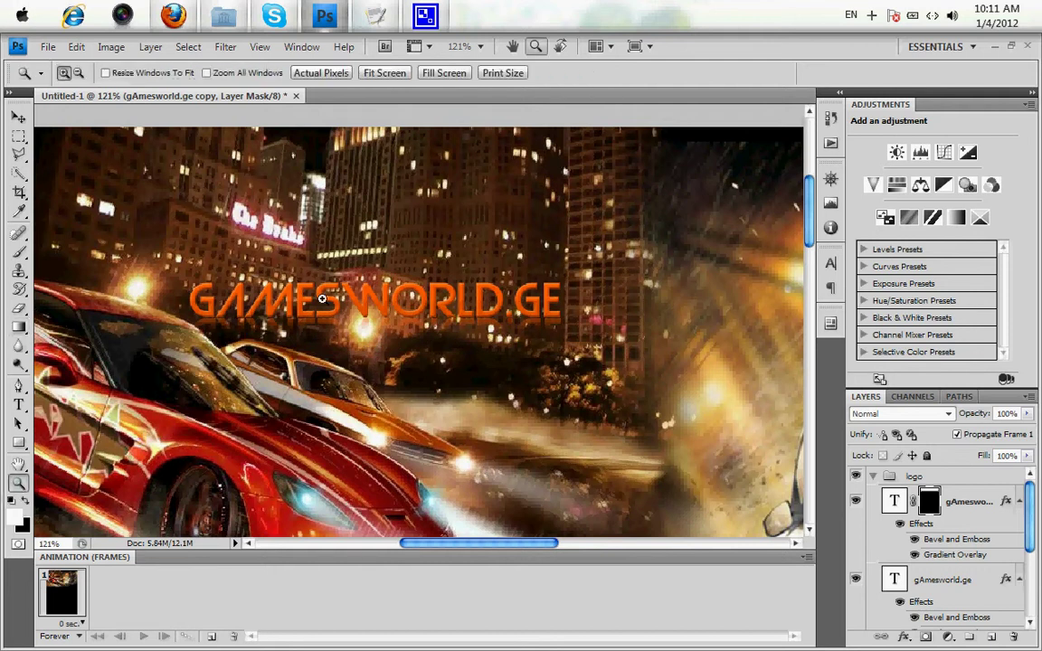
{"action": "key", "text": "ctrl+0"}
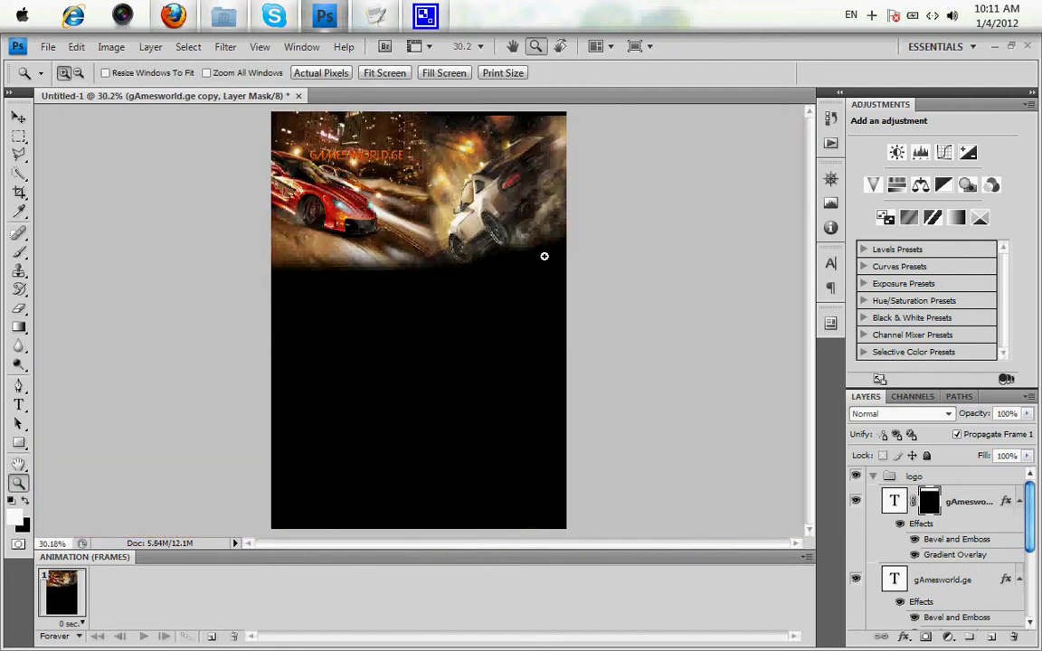
{"action": "left_click_drag", "start_coordinate": [189, 237], "coordinate": [246, 350]}
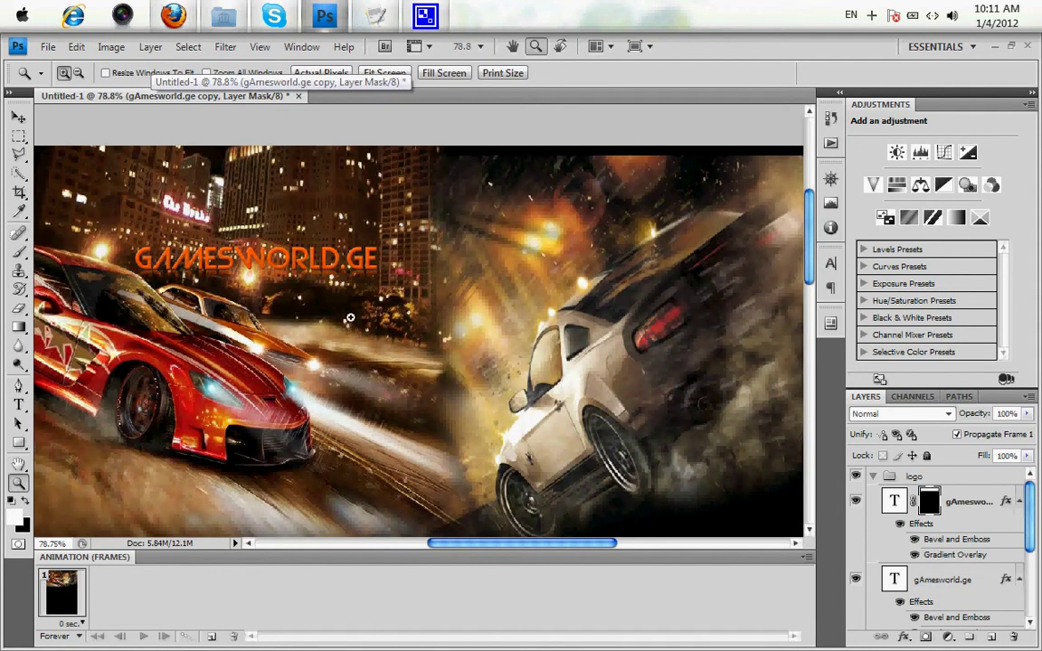
{"action": "key", "text": "ctrl+i"}
{"action": "left_click", "coordinate": [19, 327]}
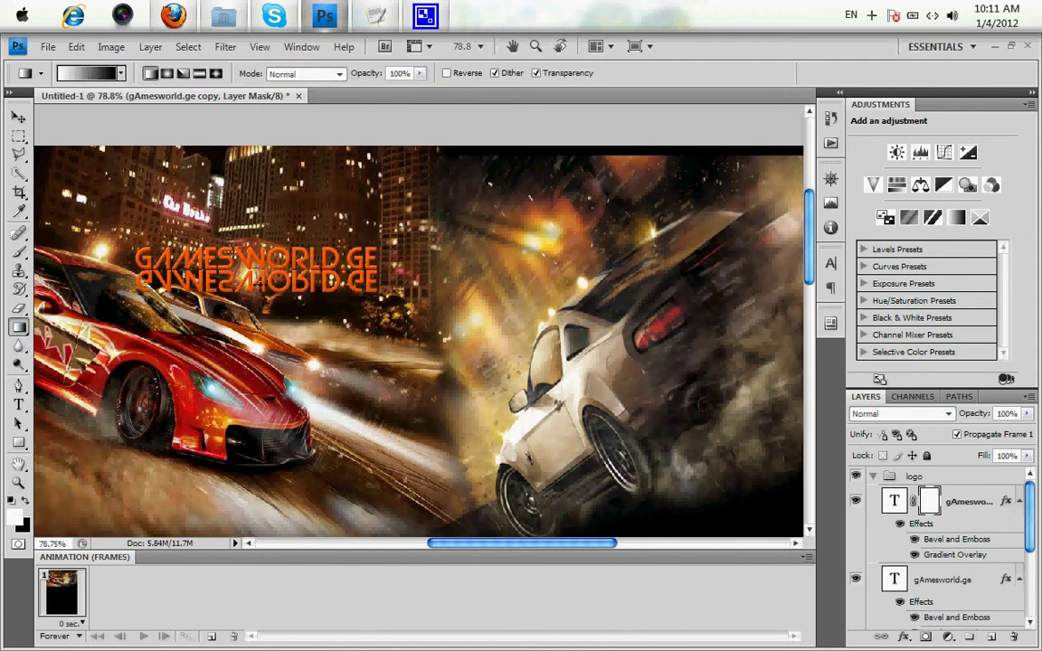
{"action": "left_click_drag", "start_coordinate": [233, 256], "coordinate": [258, 288]}
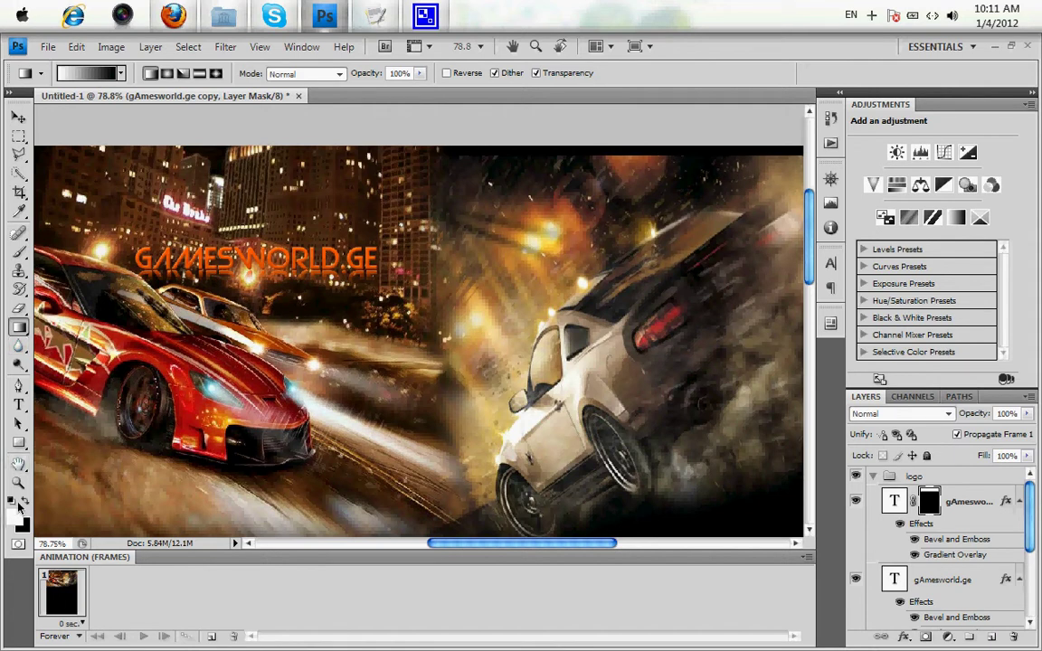
{"action": "left_click", "coordinate": [18, 483]}
{"action": "left_click_drag", "start_coordinate": [180, 332], "coordinate": [108, 335]}
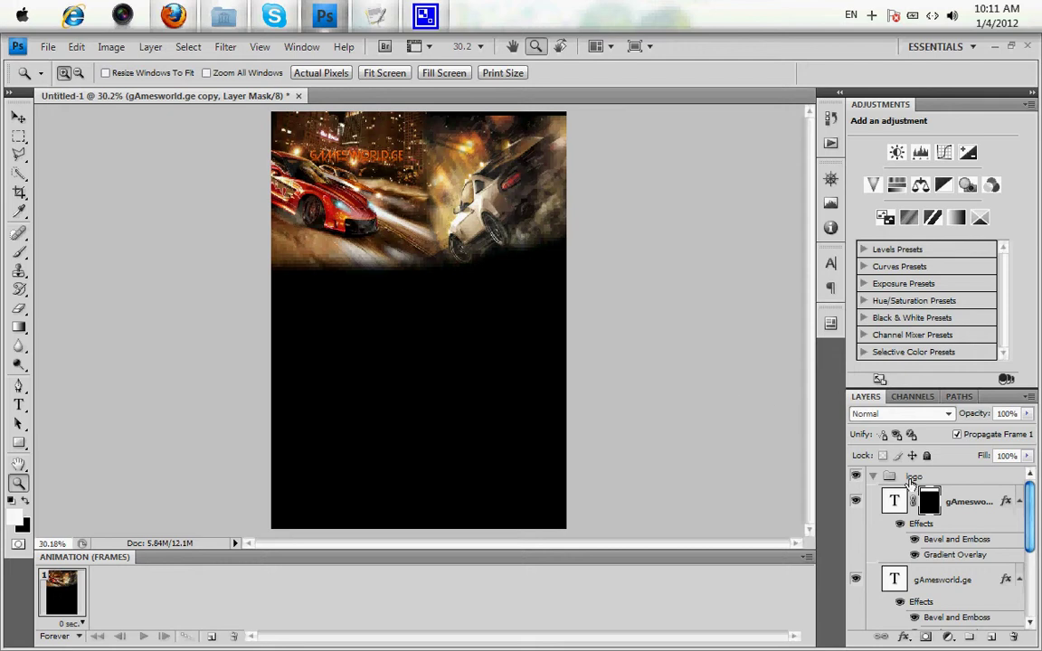
Collapse the logo group and create a new layer group named 'bg'.
{"action": "left_click", "coordinate": [873, 476]}
{"action": "left_click", "coordinate": [912, 477]}
{"action": "left_click", "coordinate": [910, 502]}
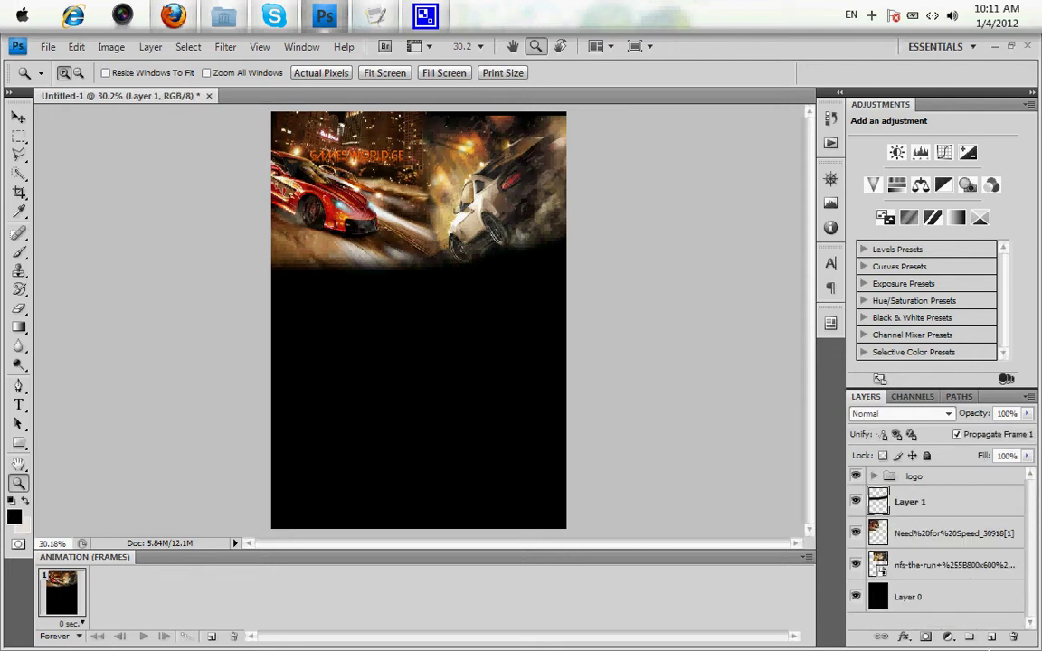
{"action": "left_click", "coordinate": [971, 638]}
{"action": "double_click", "coordinate": [916, 494]}
{"action": "type", "text": "bg"}
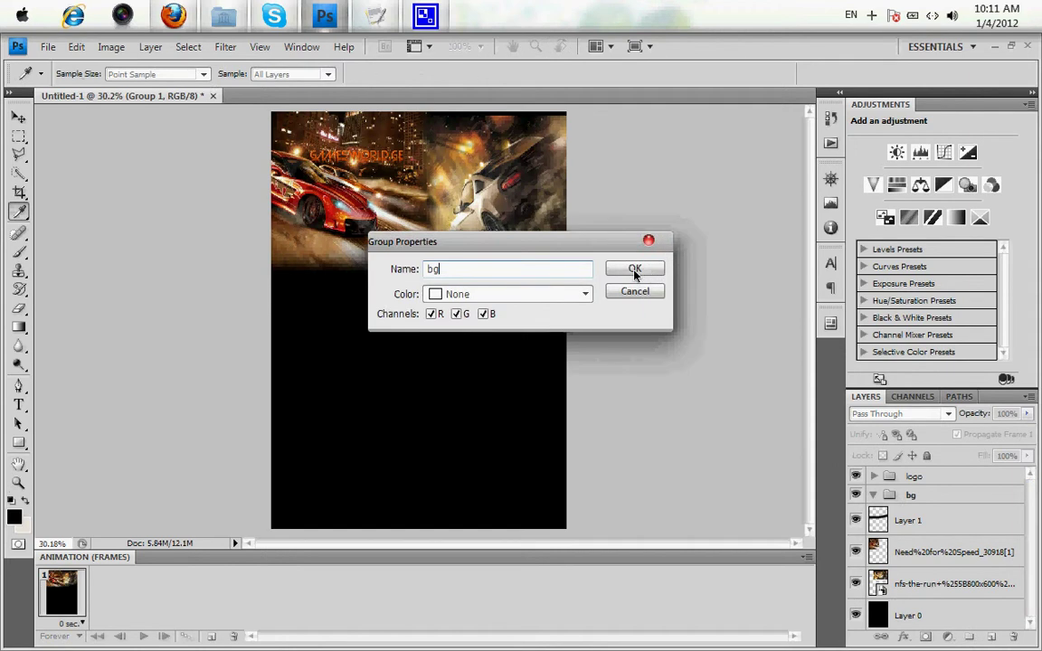
{"action": "left_click", "coordinate": [633, 272]}
Move Layer 1 through Layer 0 into the bg group, collapse it, and switch to Notepad.
{"action": "left_click", "coordinate": [955, 525]}
{"action": "left_click", "coordinate": [909, 615], "text": "shift"}
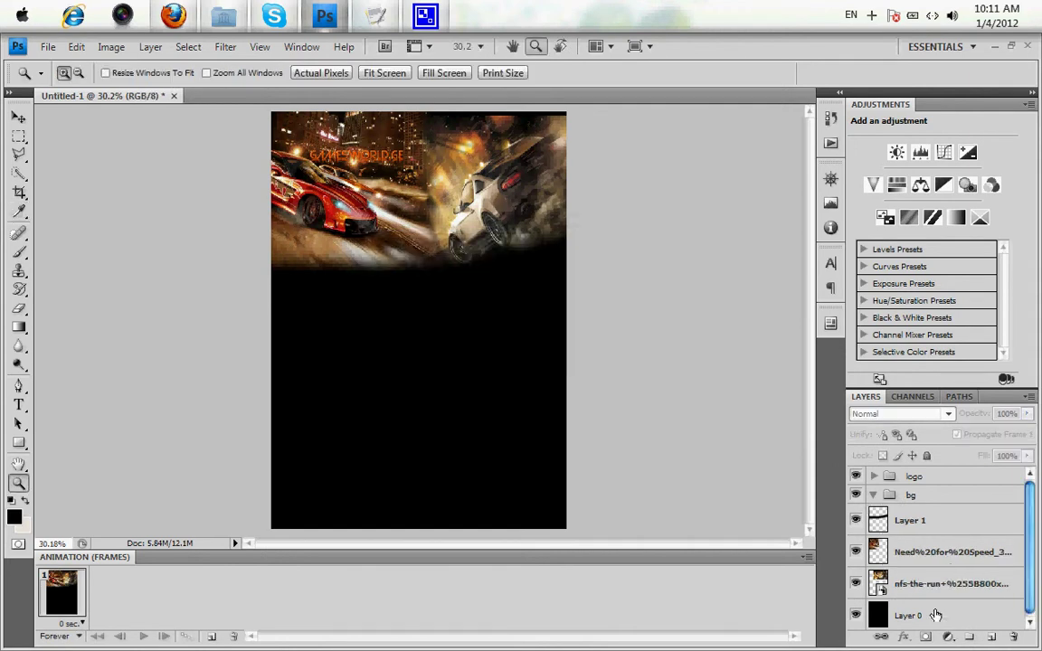
{"action": "mouse_move", "coordinate": [932, 535]}
{"action": "left_mouse_down"}
{"action": "mouse_move", "coordinate": [932, 500]}
{"action": "mouse_move", "coordinate": [878, 495]}
{"action": "left_mouse_up"}
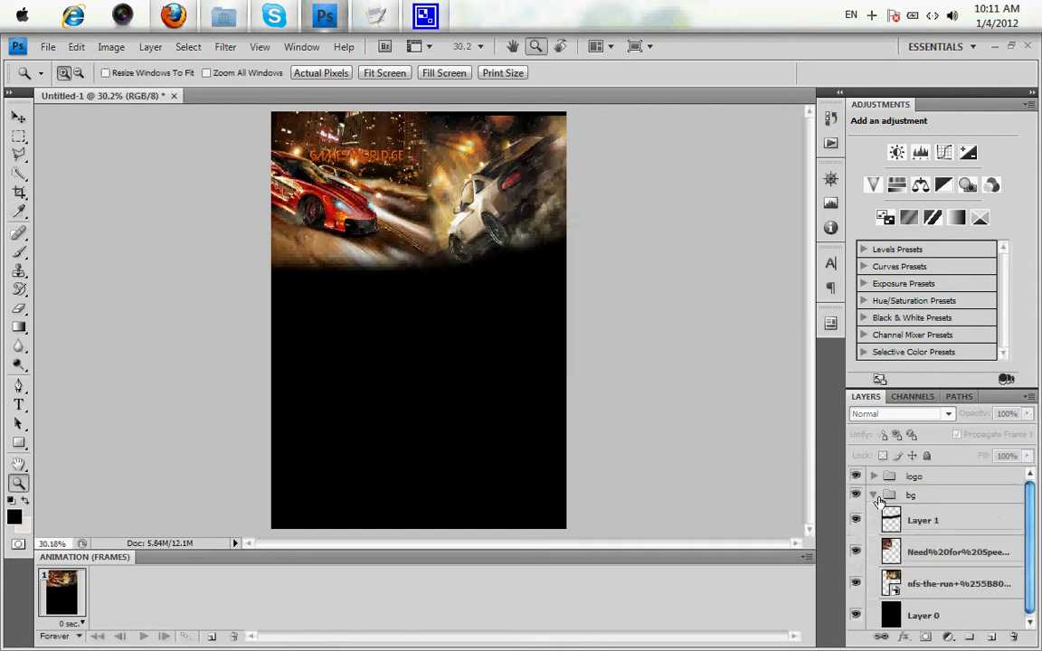
{"action": "left_click", "coordinate": [876, 498]}
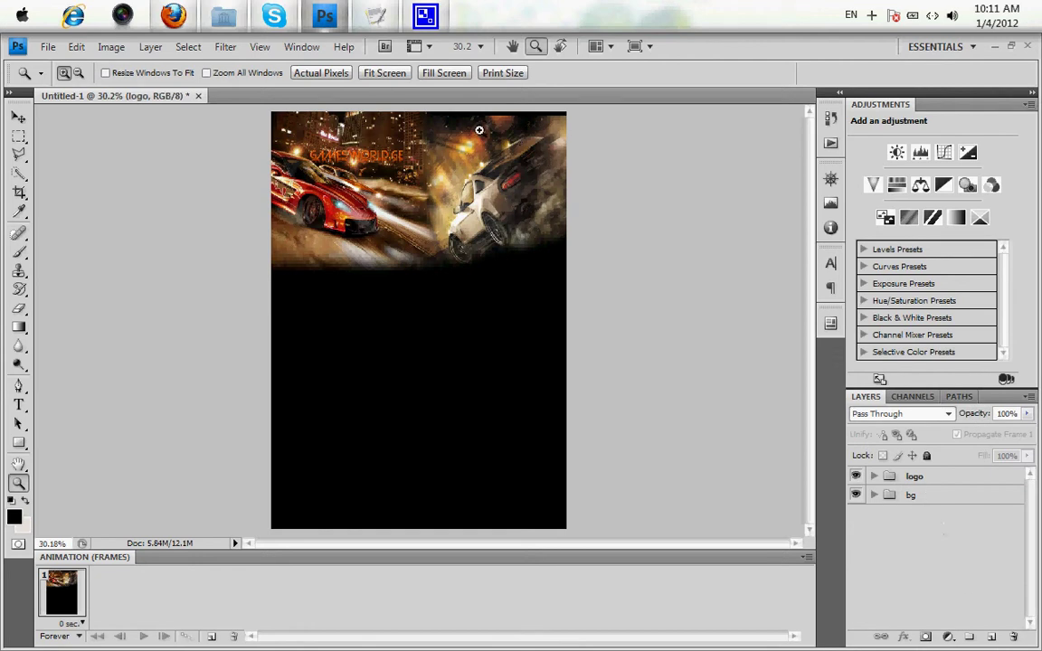
{"action": "key", "text": "alt+Tab"}
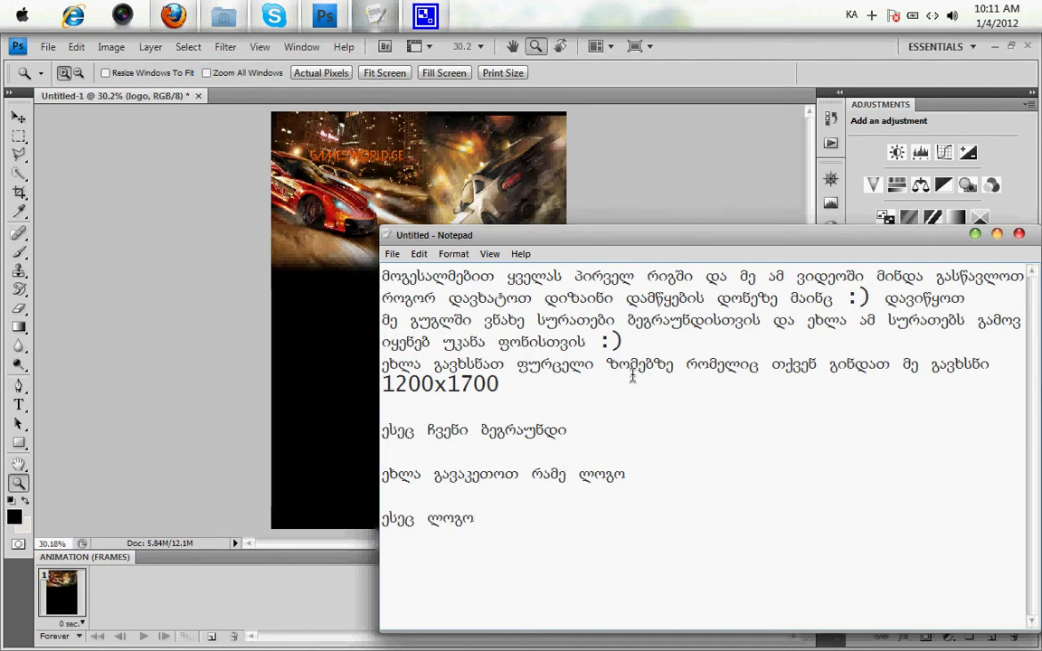
Type the Georgian line 'ესეც ლოგო' (here is the logo) in the Notepad notes.
{"action": "type", "text": " ეხლა "}
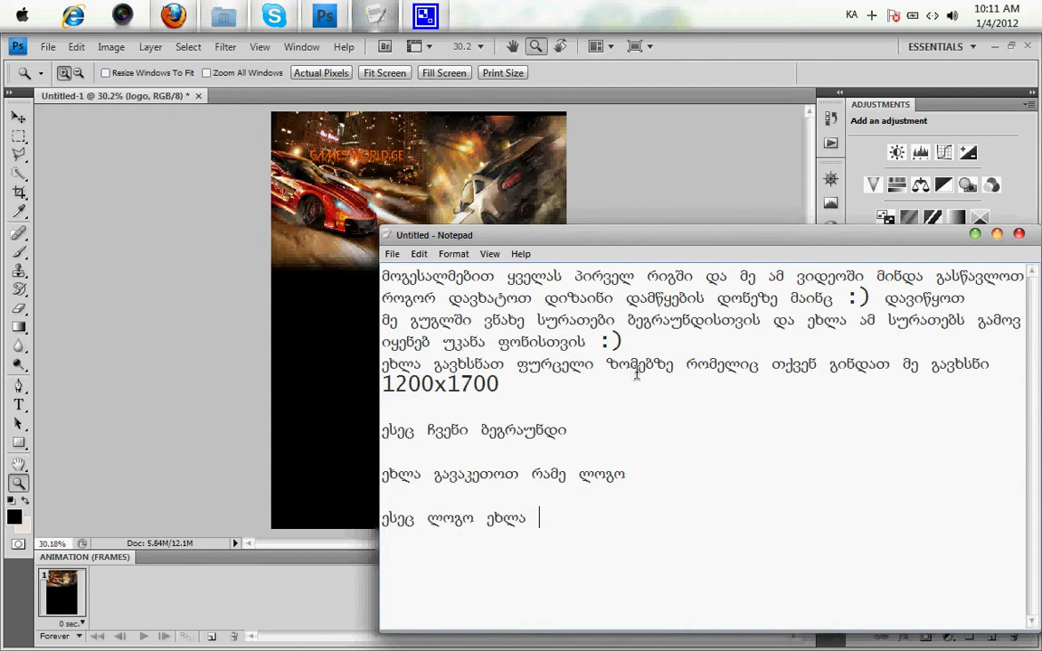
{"action": "type", "text": "გავუკეთოთ"}
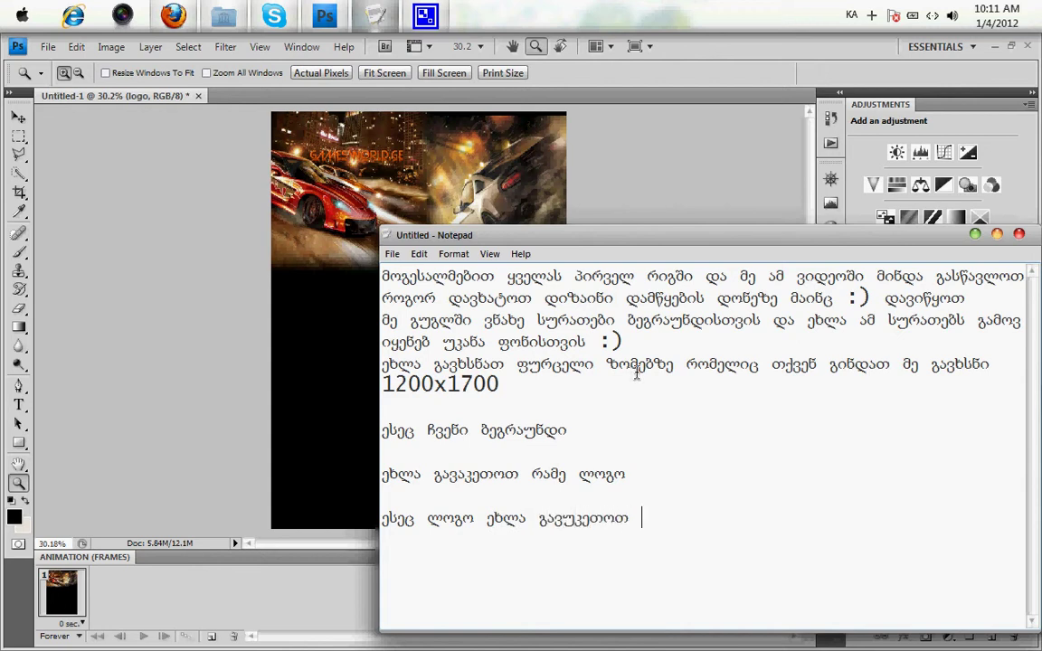
{"action": "type", "text": "და"}
{"action": "type", "text": "უ"}
Zoom in and draw a long black rounded-rectangle bar below the GAMESWORLD.GE logo.
{"action": "left_click", "coordinate": [301, 335]}
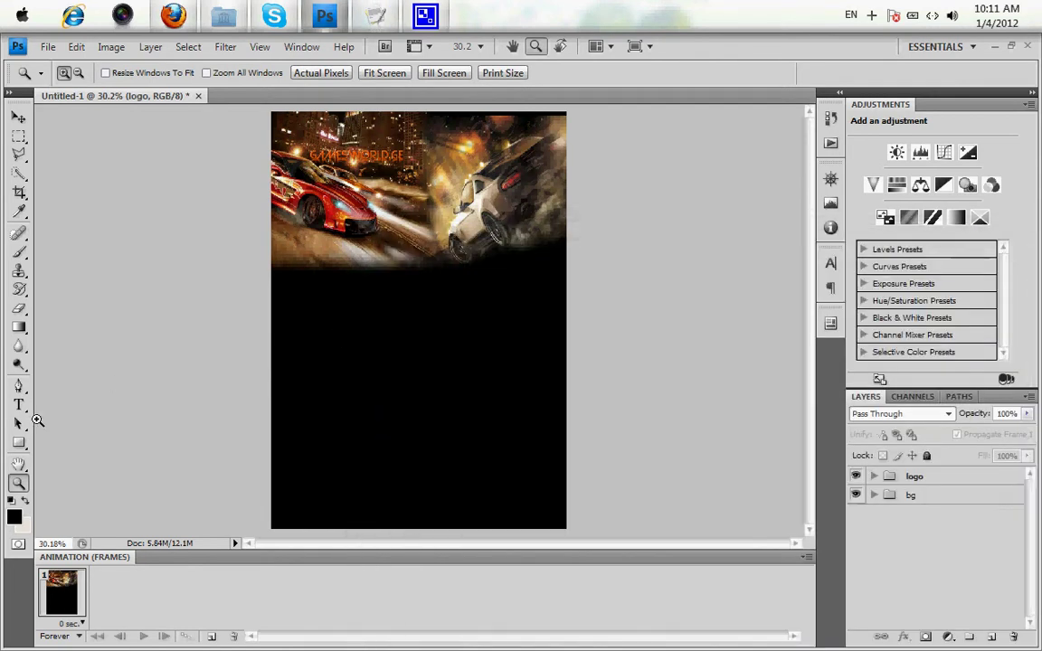
{"action": "left_click_drag", "start_coordinate": [510, 309], "coordinate": [262, 86]}
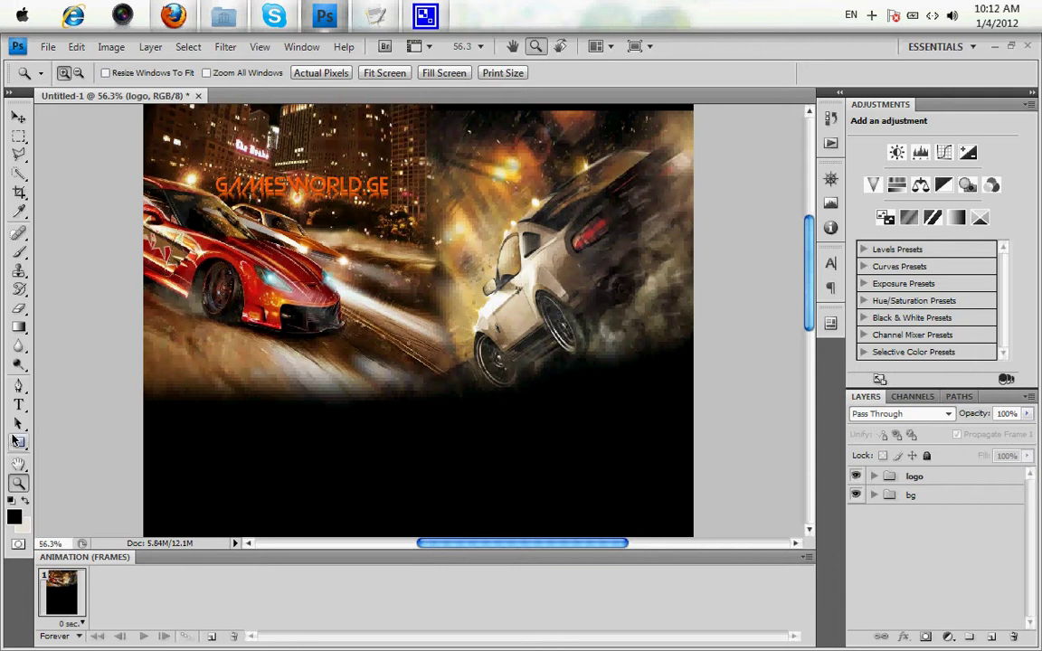
{"action": "left_click", "coordinate": [19, 442]}
{"action": "left_click", "coordinate": [66, 458]}
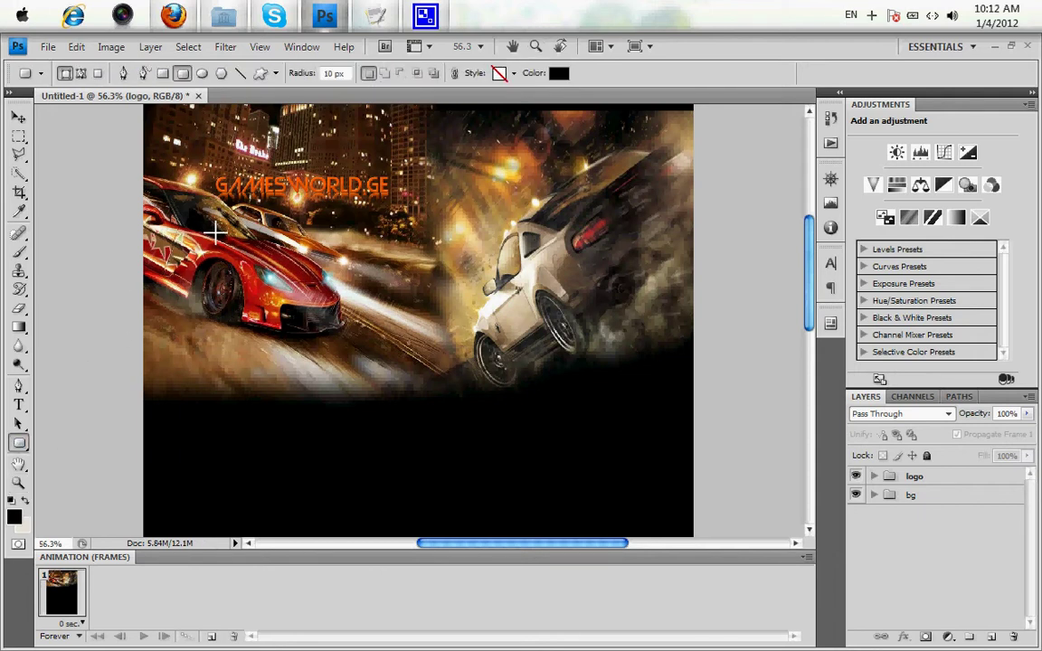
{"action": "mouse_move", "coordinate": [217, 234]}
{"action": "left_mouse_down"}
{"action": "mouse_move", "coordinate": [644, 246]}
{"action": "mouse_move", "coordinate": [627, 250]}
{"action": "left_mouse_up"}
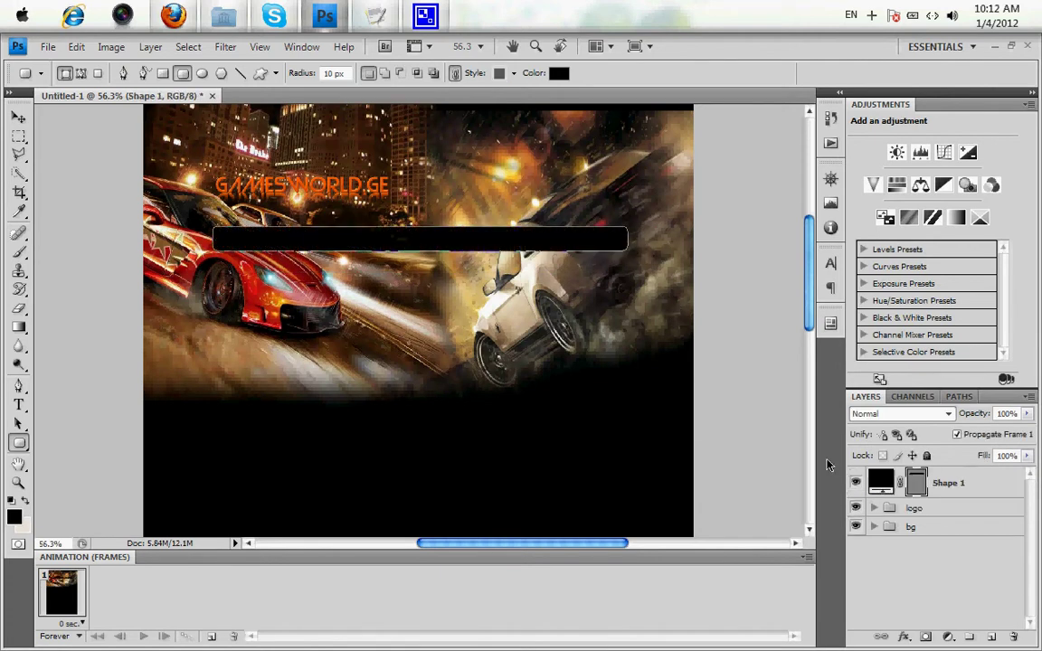
Hide the bar's path outline, reselect Shape 1, and fit the poster on screen.
{"action": "left_click", "coordinate": [912, 509]}
{"action": "left_click", "coordinate": [950, 489]}
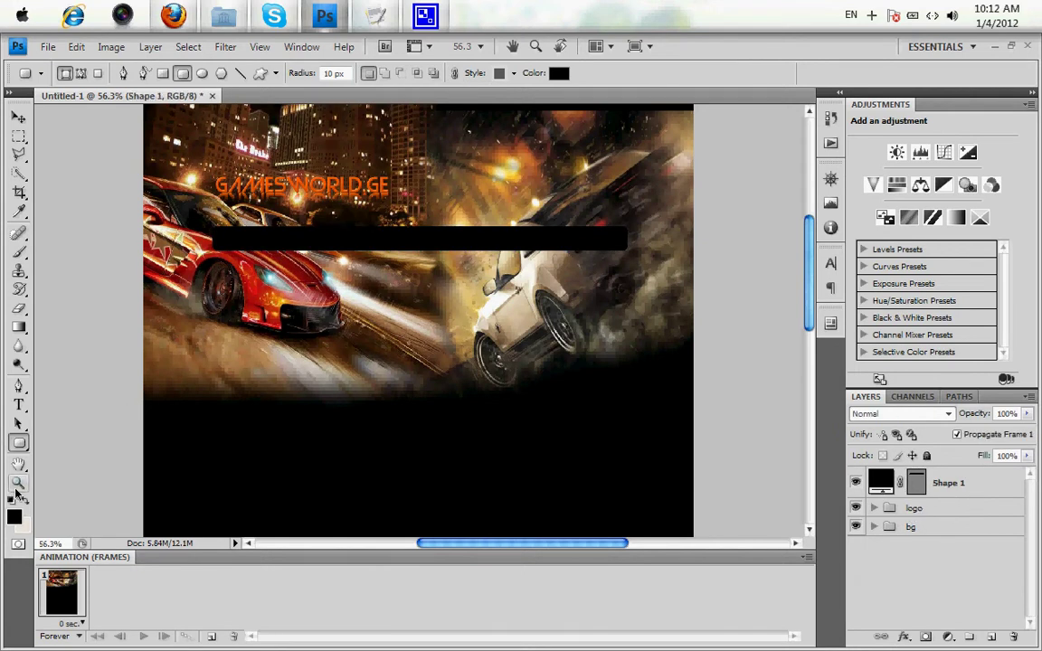
{"action": "left_click", "coordinate": [19, 482]}
{"action": "right_click", "coordinate": [316, 262]}
{"action": "left_click", "coordinate": [372, 272]}
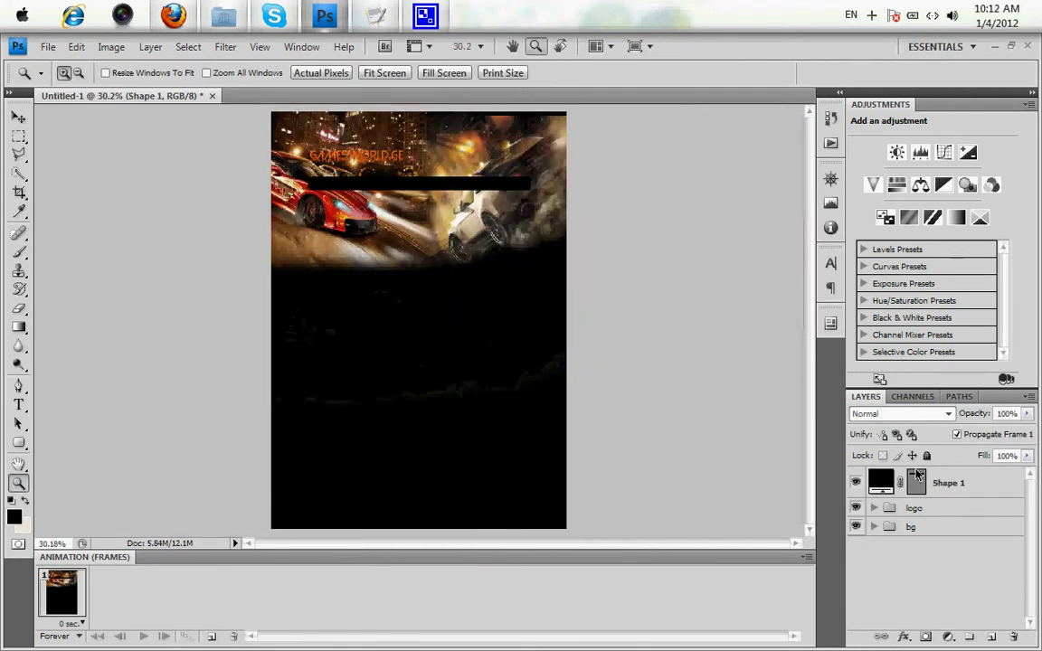
Add a Gradient Overlay to Shape 1 and make its left stop bright red.
{"action": "double_click", "coordinate": [978, 486]}
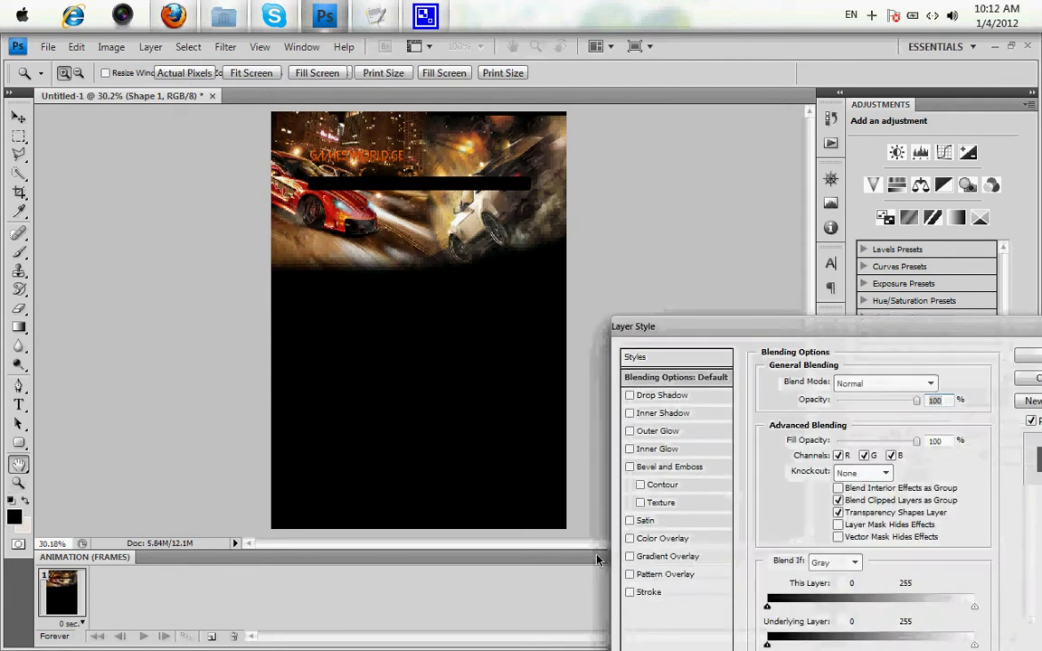
{"action": "left_click", "coordinate": [670, 557]}
{"action": "left_click", "coordinate": [834, 419]}
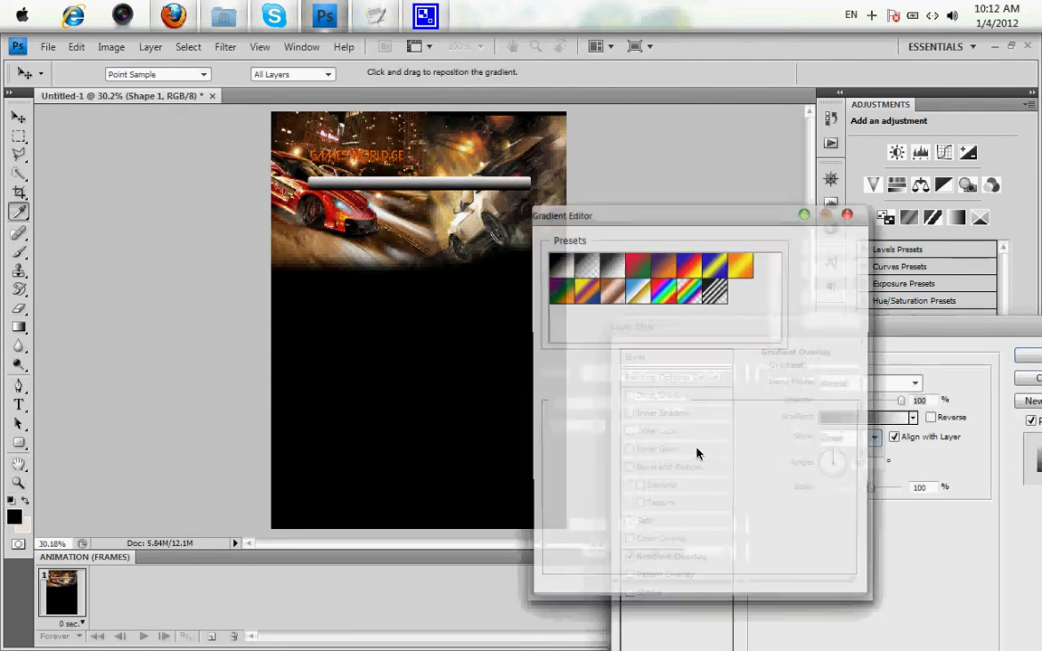
{"action": "double_click", "coordinate": [550, 489]}
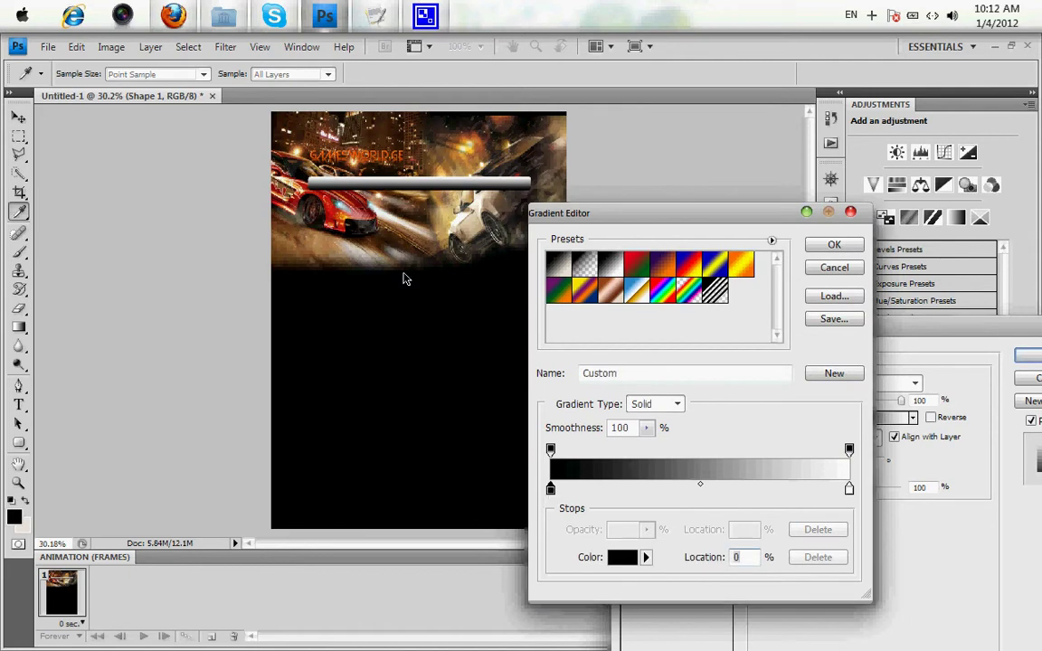
{"action": "left_click", "coordinate": [375, 226]}
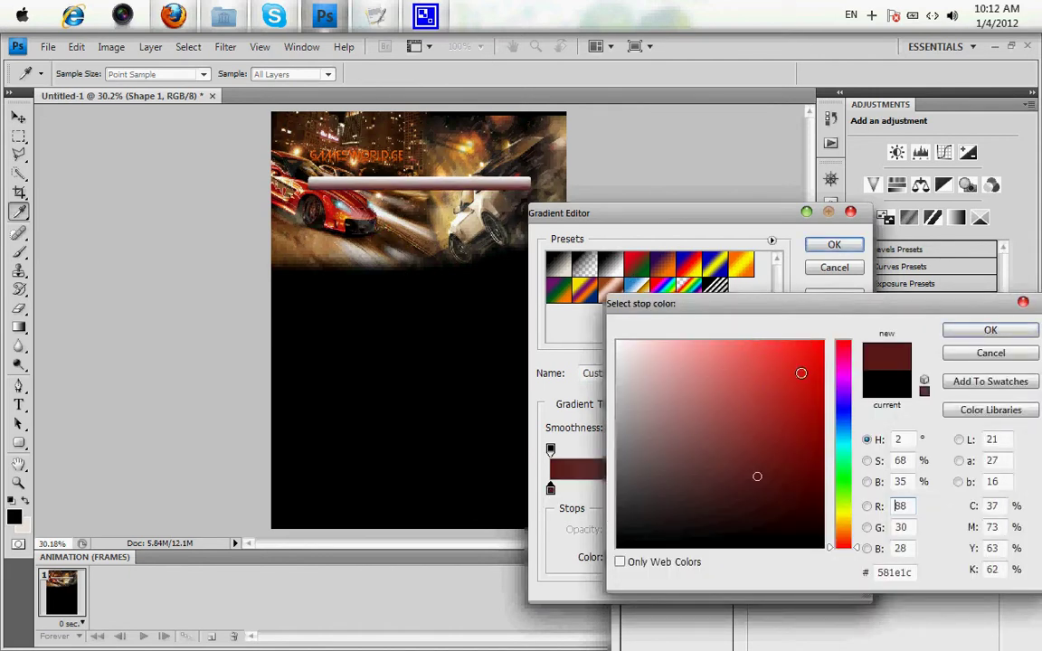
{"action": "left_click", "coordinate": [829, 364]}
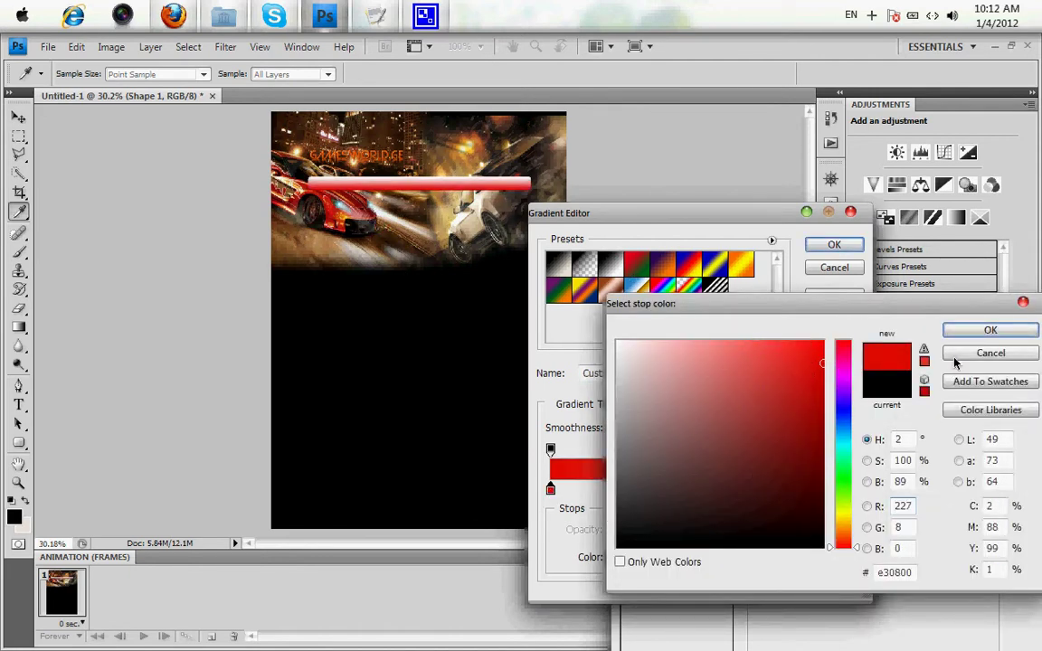
{"action": "left_click", "coordinate": [990, 331]}
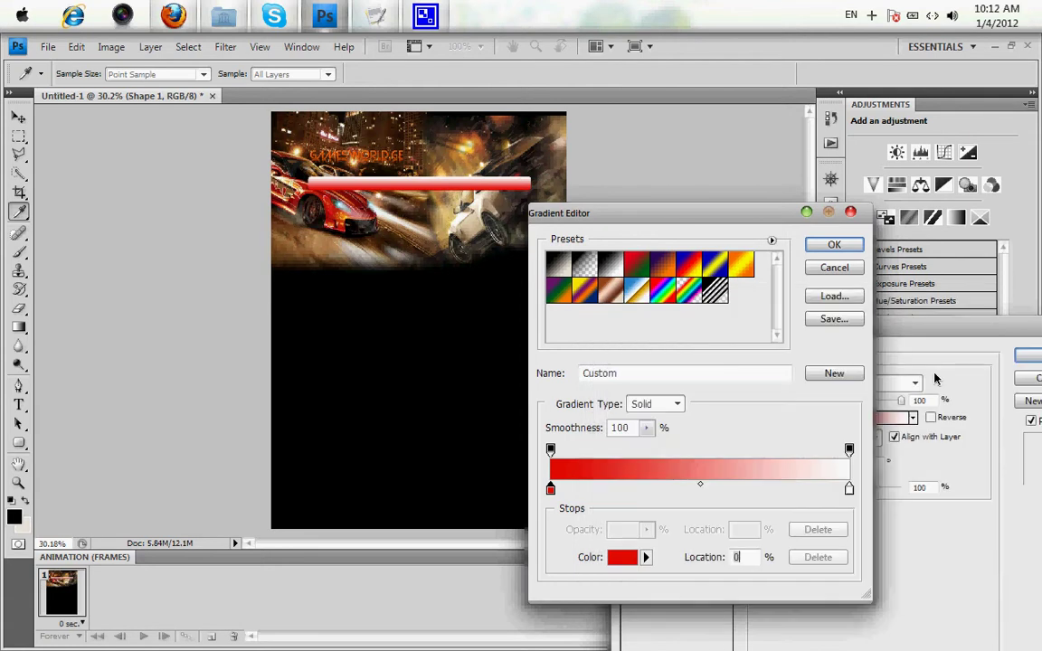
Set the gradient's right colour stop to a deeper red.
{"action": "double_click", "coordinate": [551, 490]}
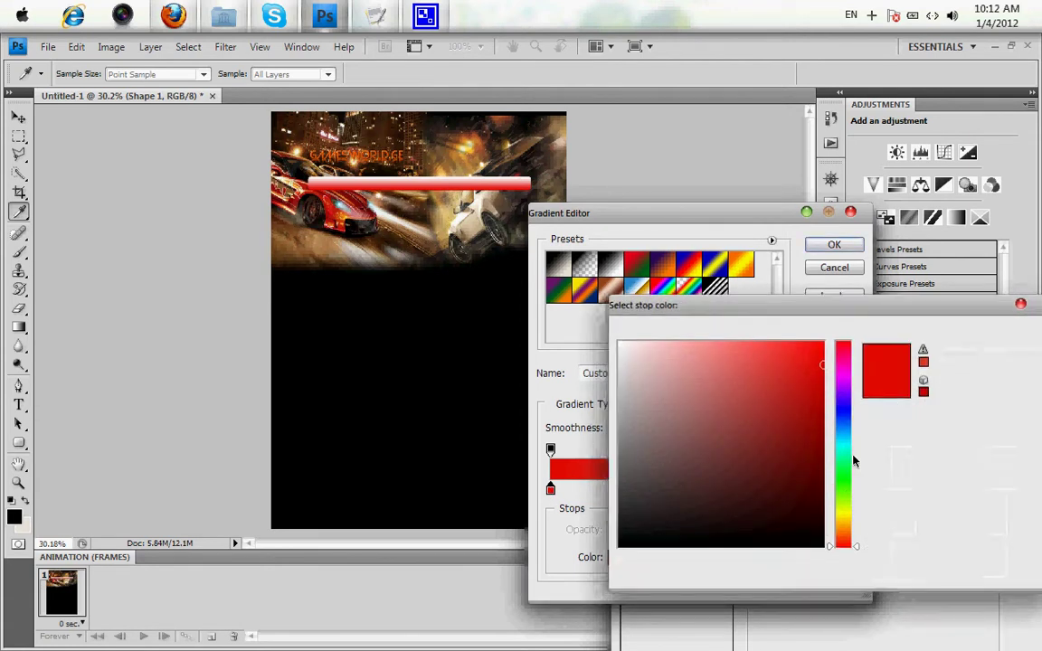
{"action": "double_click", "coordinate": [850, 490]}
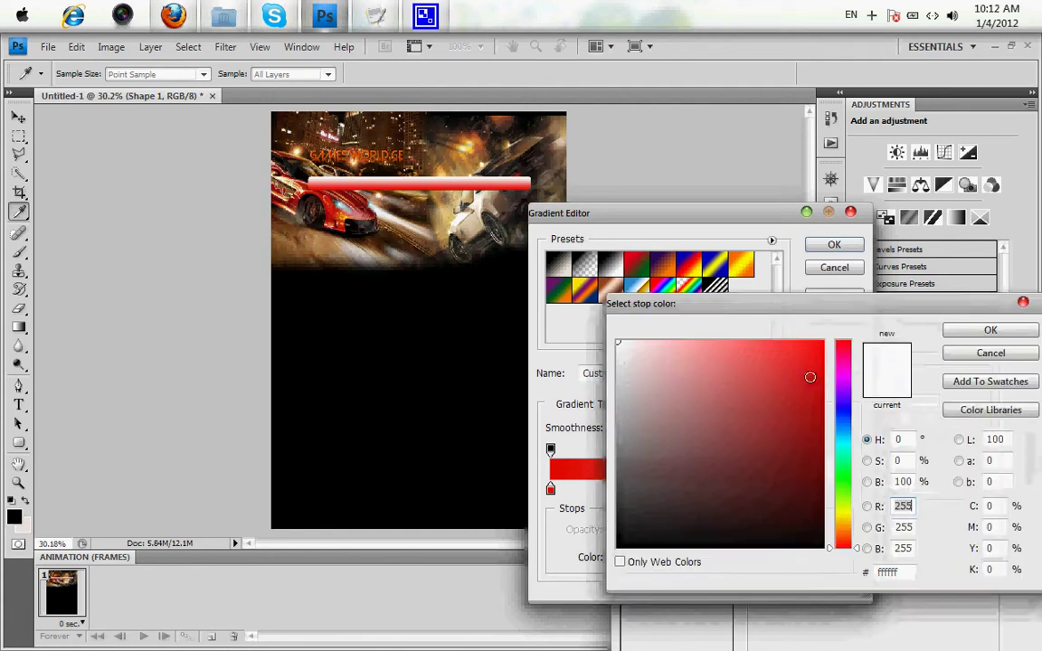
{"action": "left_click", "coordinate": [805, 363]}
{"action": "left_click", "coordinate": [813, 407]}
{"action": "left_click_drag", "start_coordinate": [812, 407], "coordinate": [823, 375]}
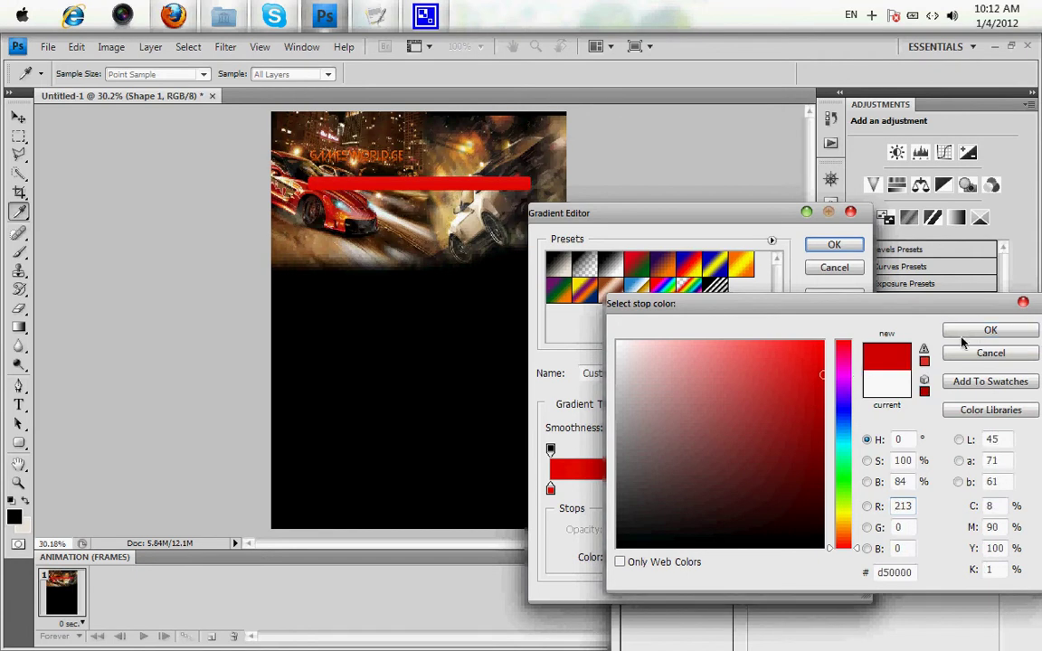
{"action": "left_click", "coordinate": [990, 330]}
Rework the left gradient stop into an orange-red shade.
{"action": "double_click", "coordinate": [551, 489]}
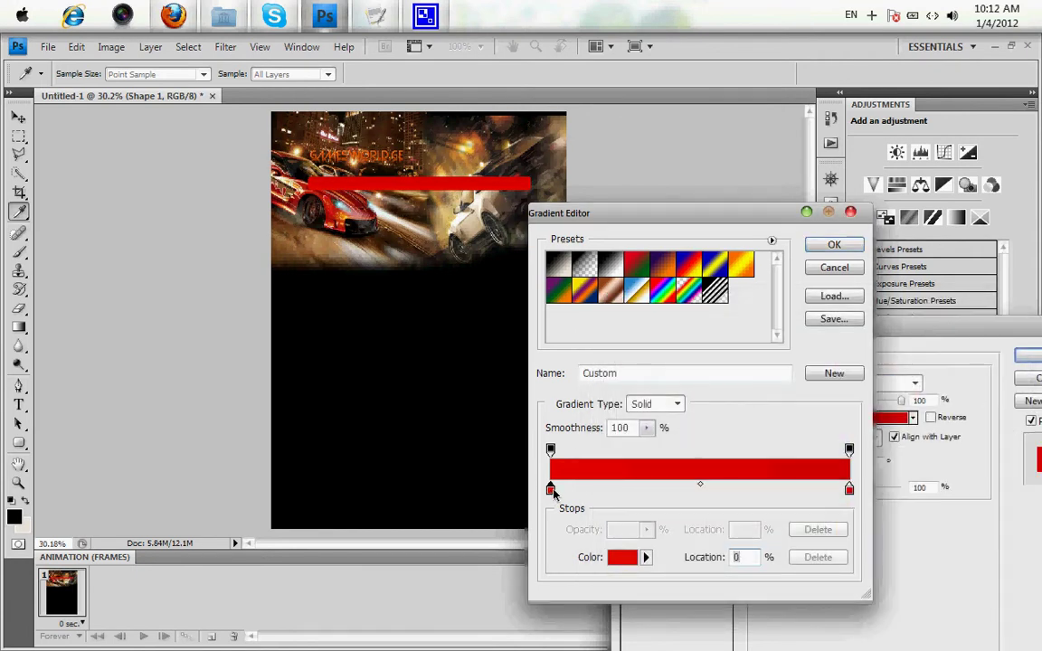
{"action": "left_click", "coordinate": [817, 419]}
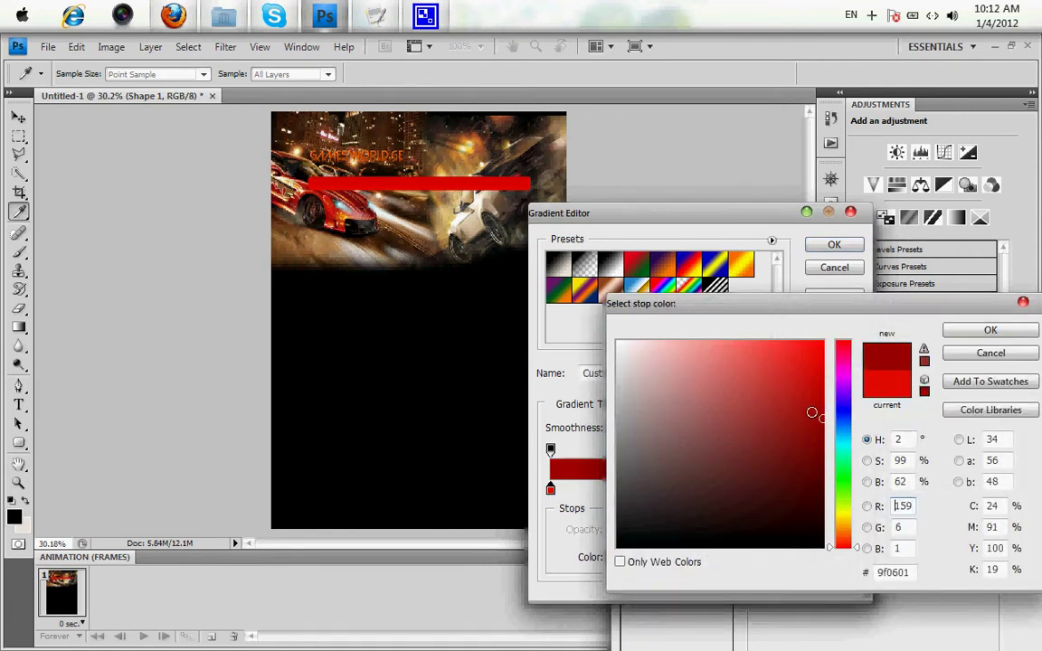
{"action": "left_click", "coordinate": [822, 389]}
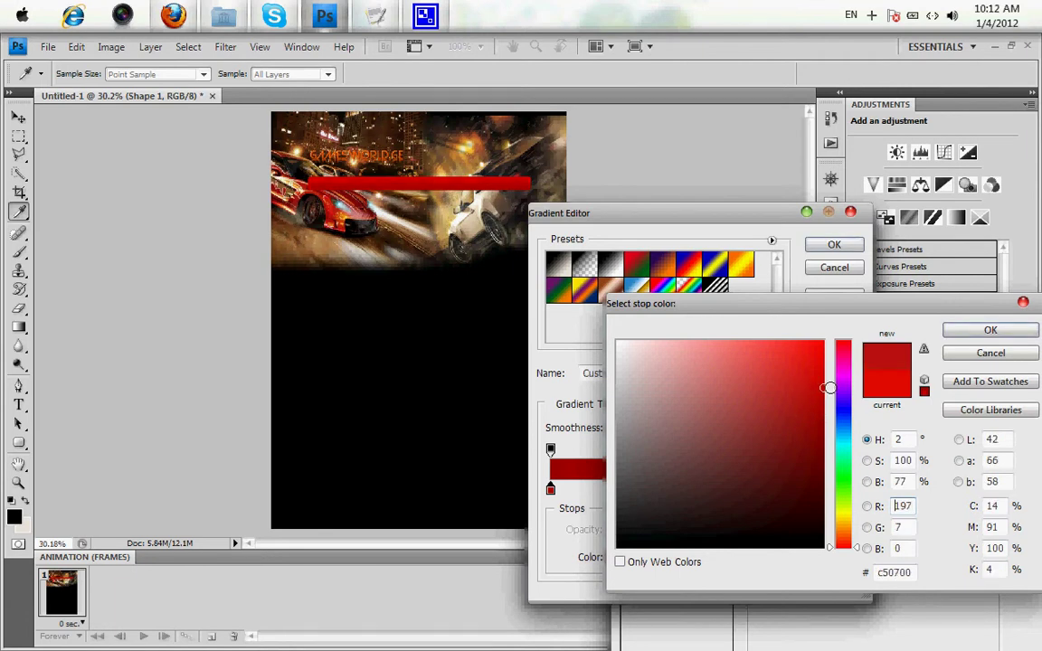
{"action": "left_click", "coordinate": [824, 400]}
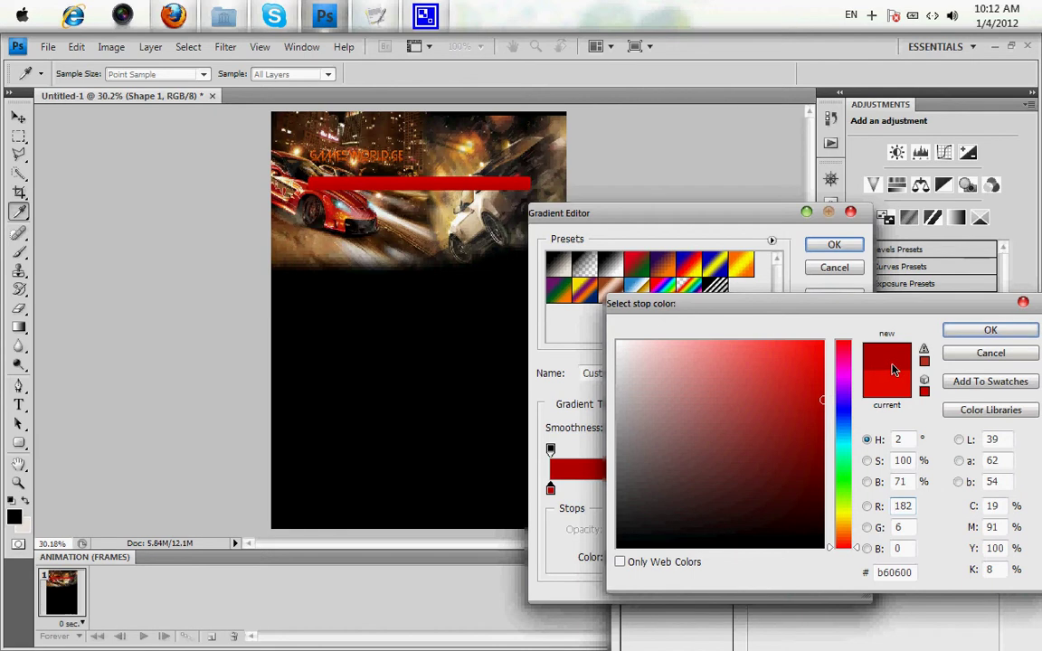
{"action": "left_click", "coordinate": [971, 353]}
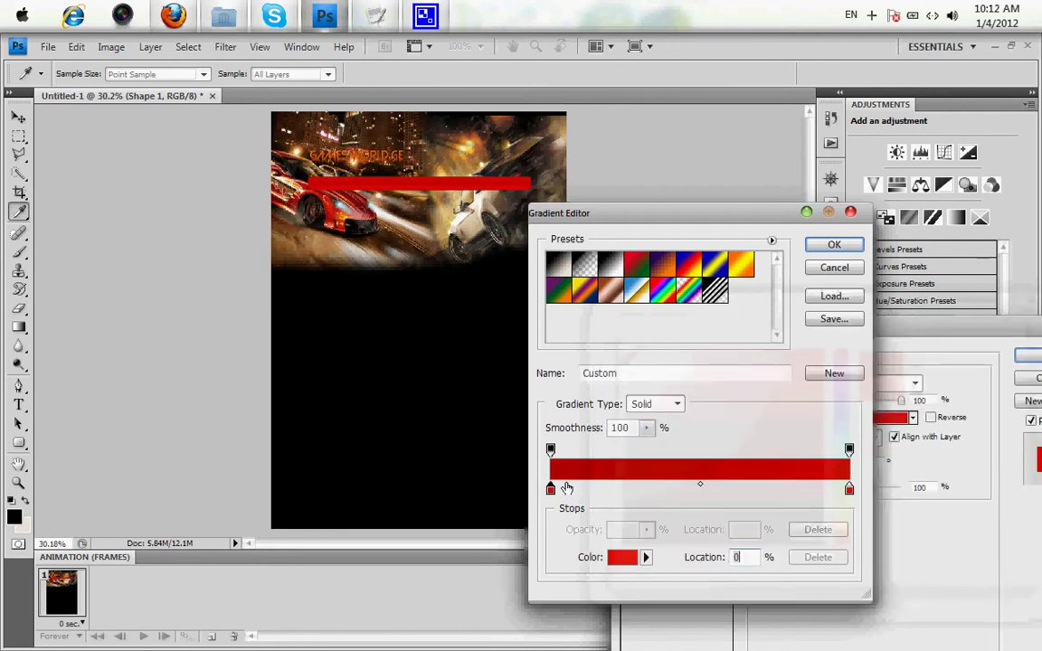
{"action": "double_click", "coordinate": [551, 492]}
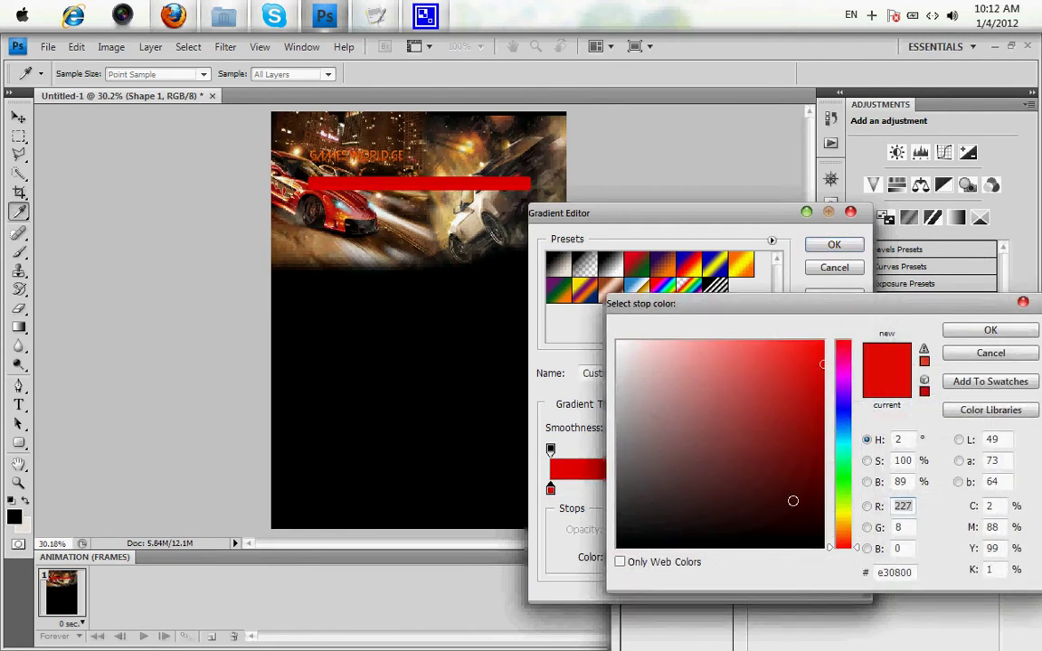
{"action": "left_click", "coordinate": [844, 537]}
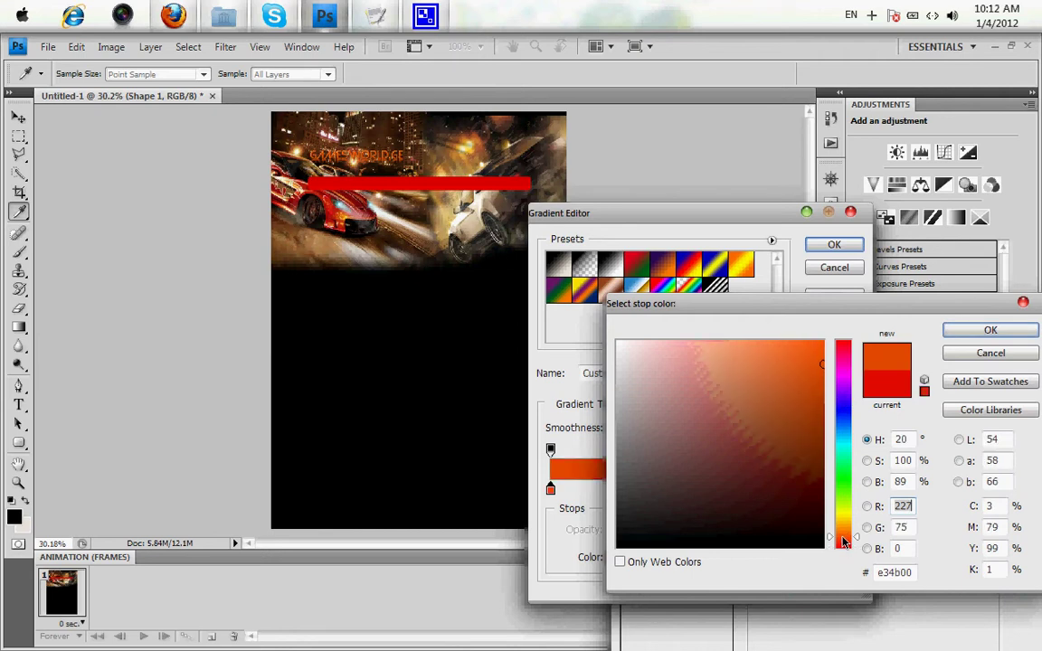
{"action": "key", "text": "Return"}
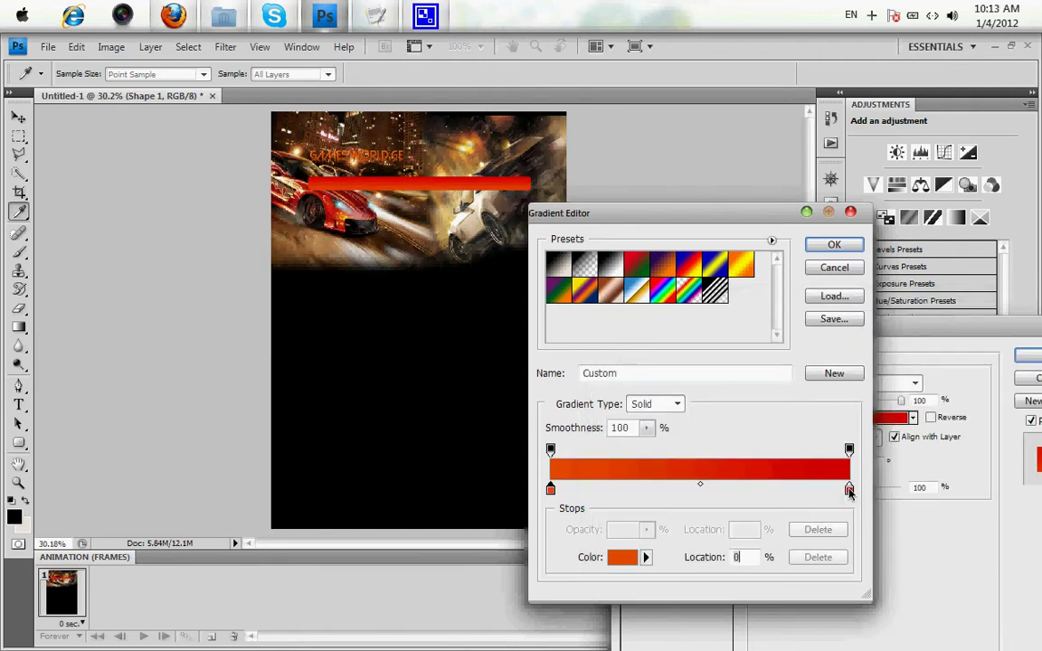
Set the right gradient stop to a vivid, slightly darker red-orange.
{"action": "left_click", "coordinate": [850, 493]}
{"action": "double_click", "coordinate": [849, 492]}
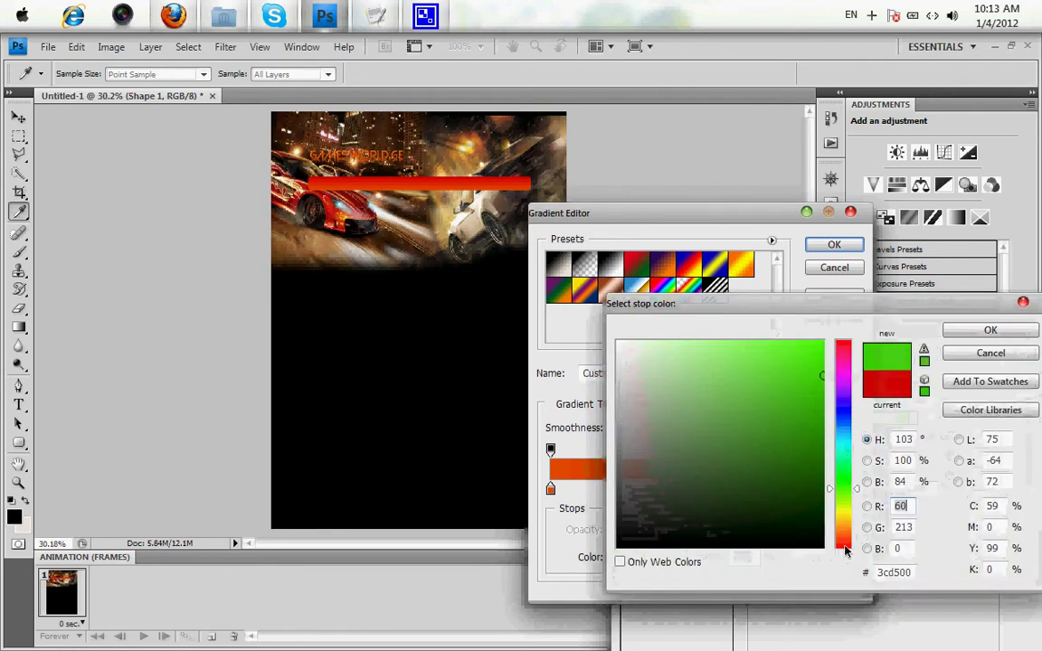
{"action": "left_click", "coordinate": [845, 544]}
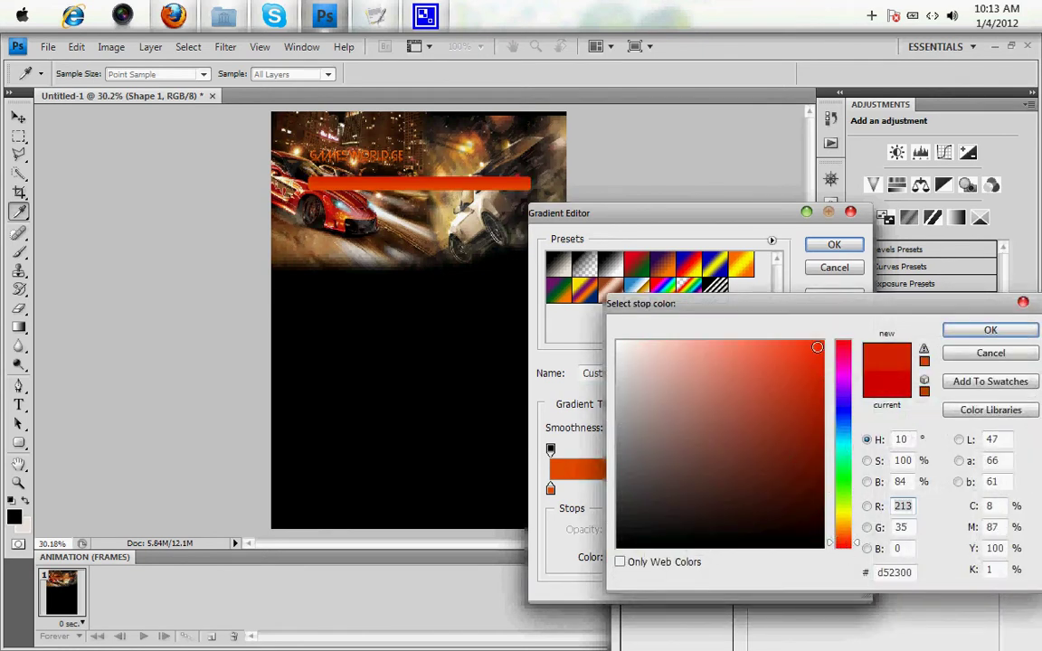
{"action": "left_click_drag", "start_coordinate": [817, 347], "coordinate": [822, 343]}
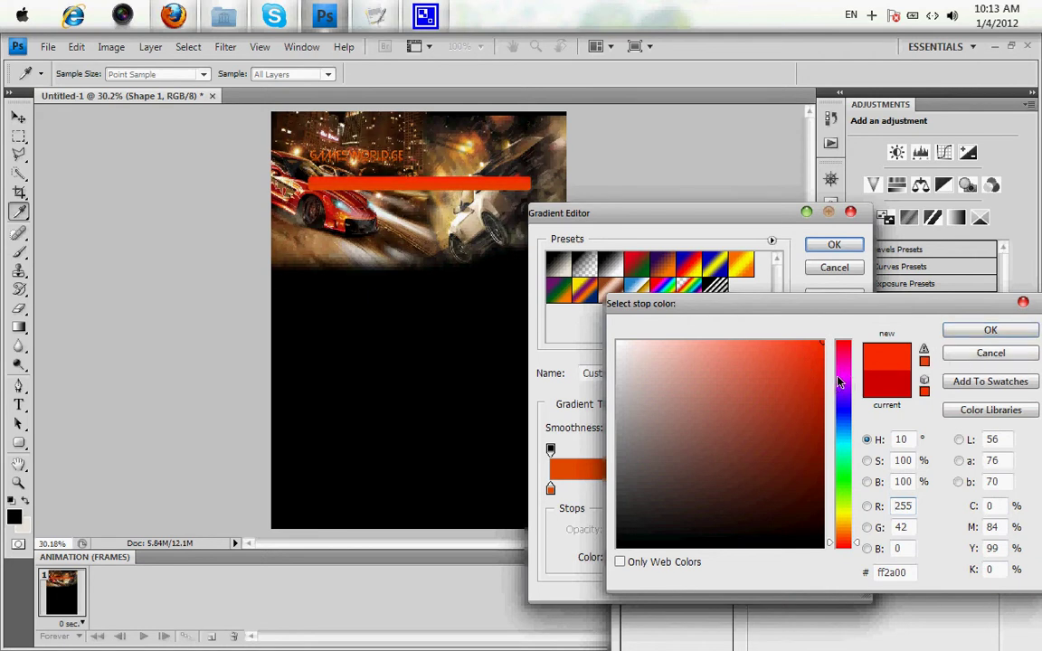
{"action": "left_click", "coordinate": [822, 347]}
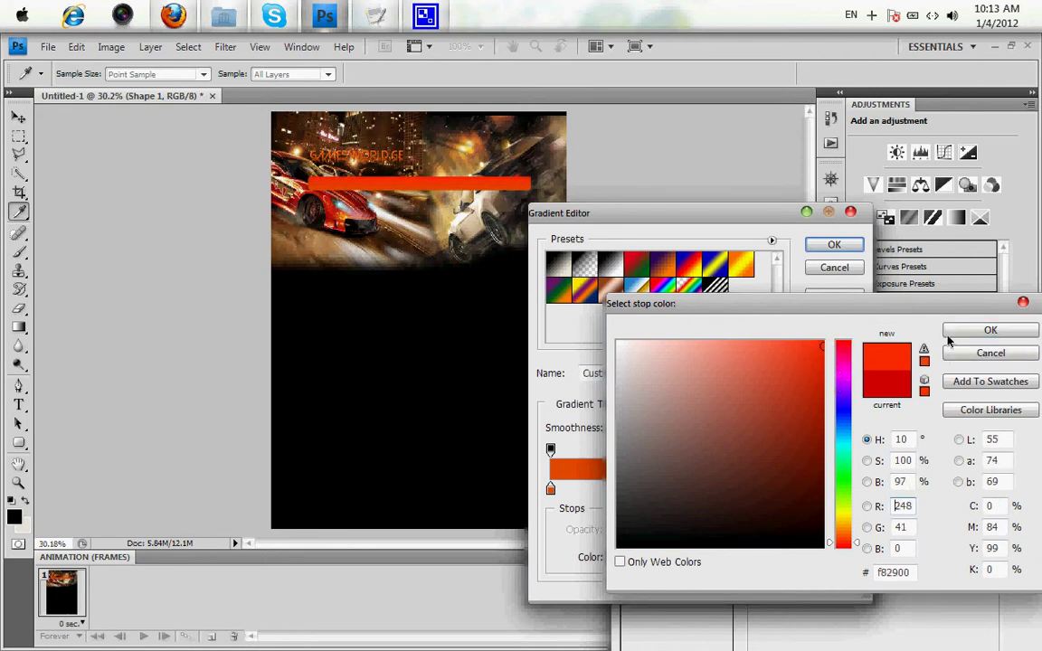
{"action": "left_click", "coordinate": [995, 331]}
Add Bevel and Emboss with highlight colour ff4800 and light grey e1e1e1 shadow.
{"action": "key", "text": "Return"}
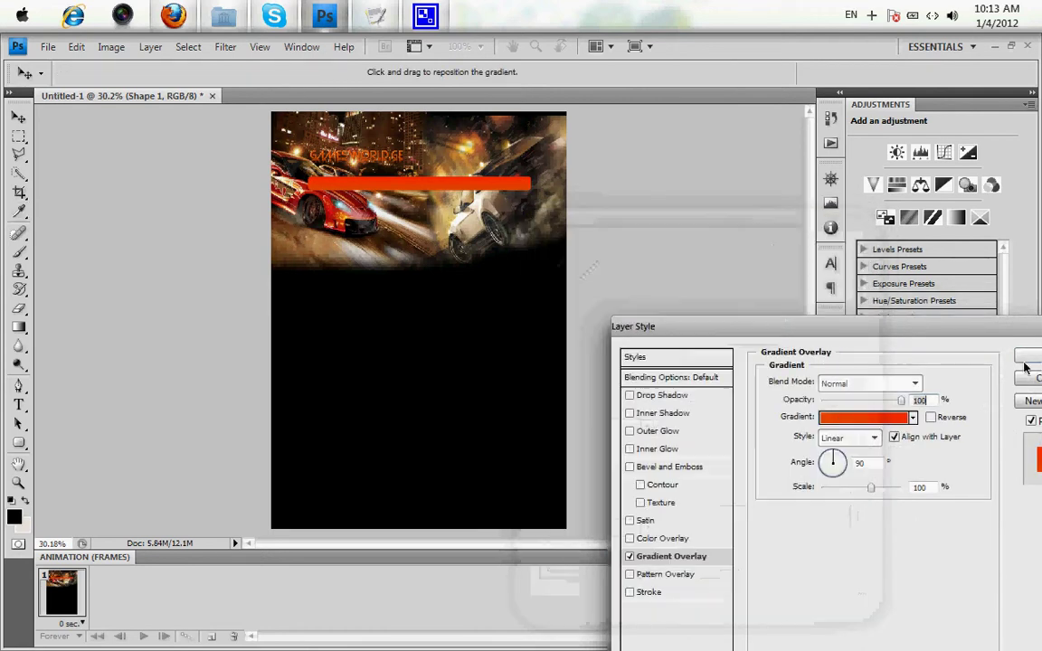
{"action": "left_click", "coordinate": [644, 467]}
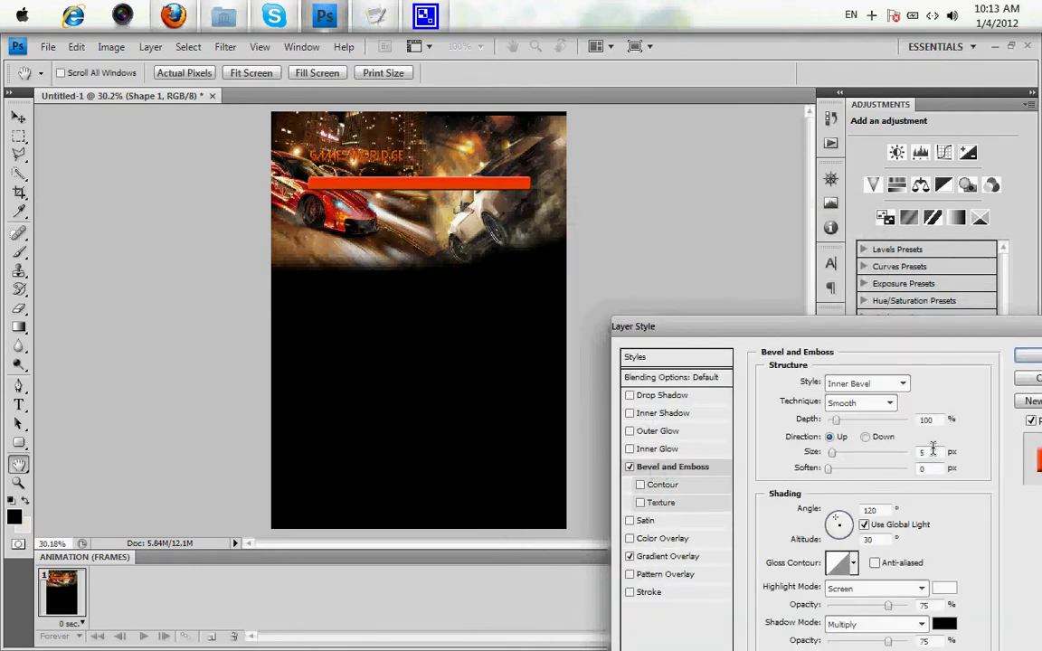
{"action": "left_click", "coordinate": [943, 588]}
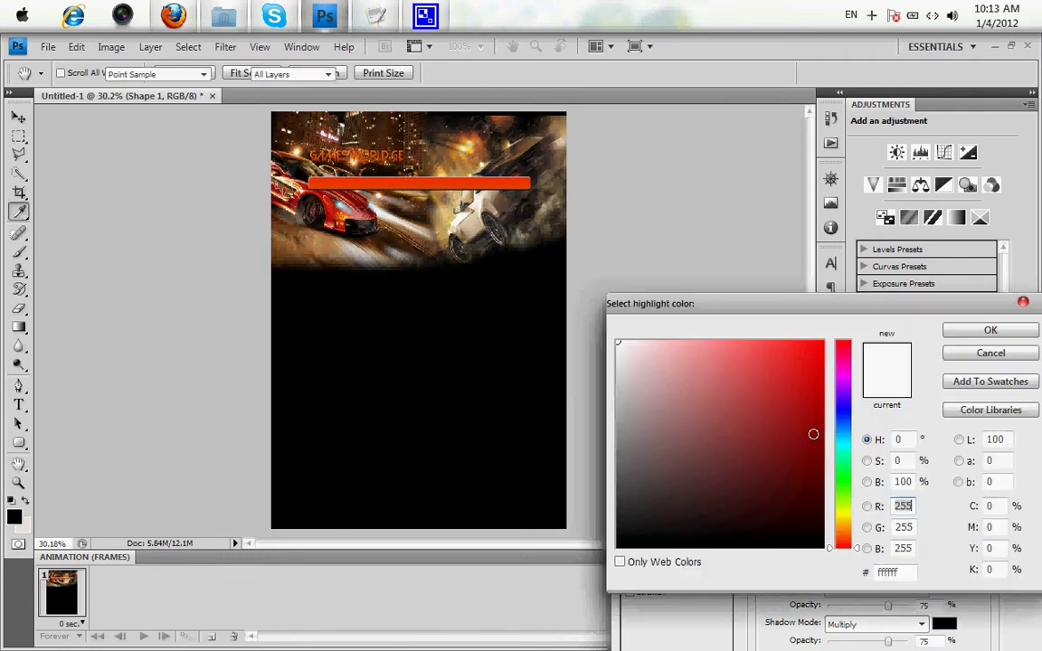
{"action": "left_click", "coordinate": [843, 538]}
{"action": "left_click", "coordinate": [823, 342]}
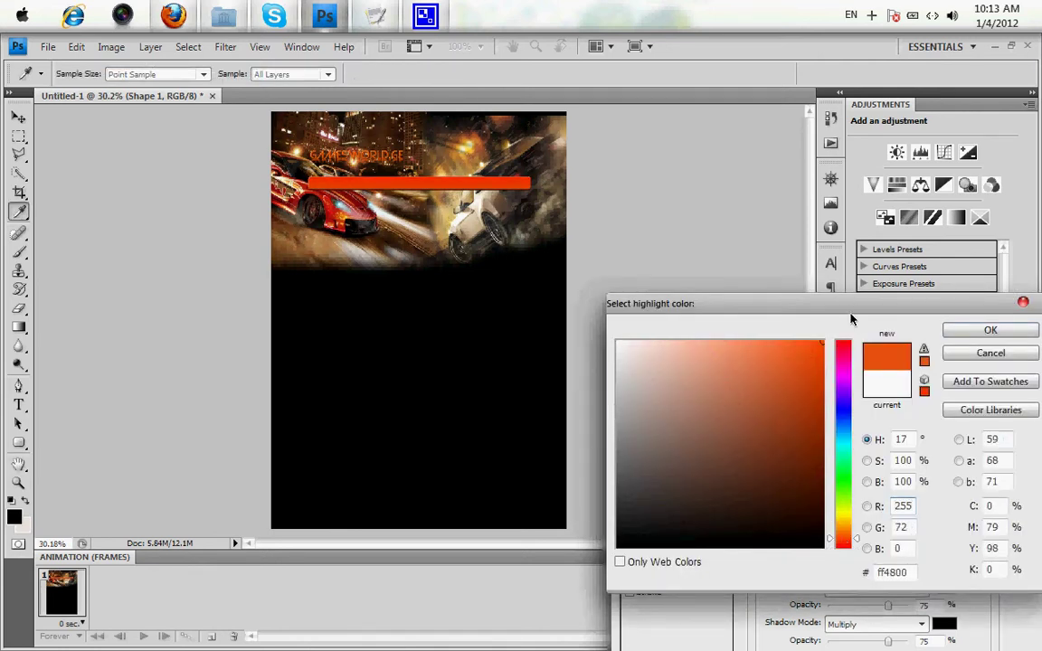
{"action": "left_click", "coordinate": [1008, 333]}
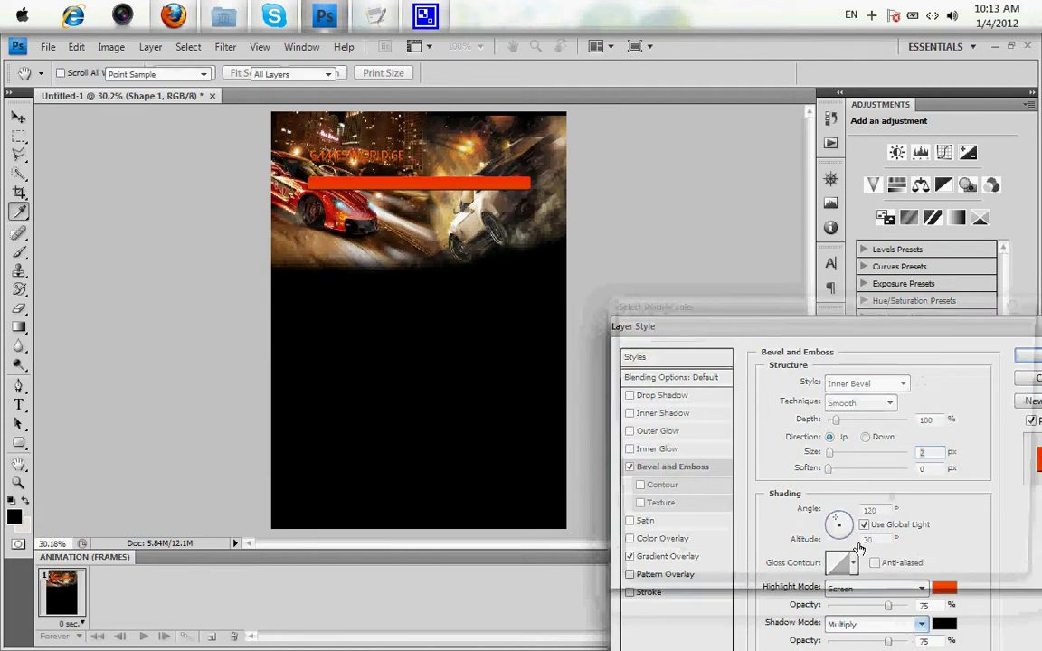
{"action": "left_click", "coordinate": [944, 624]}
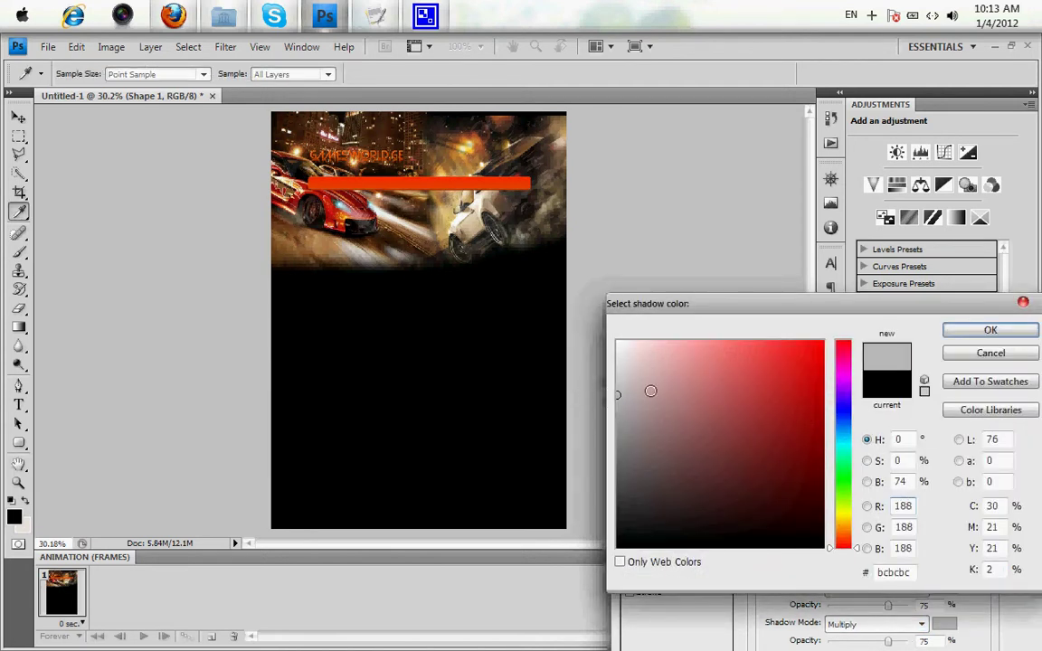
{"action": "left_click_drag", "start_coordinate": [578, 397], "coordinate": [595, 365]}
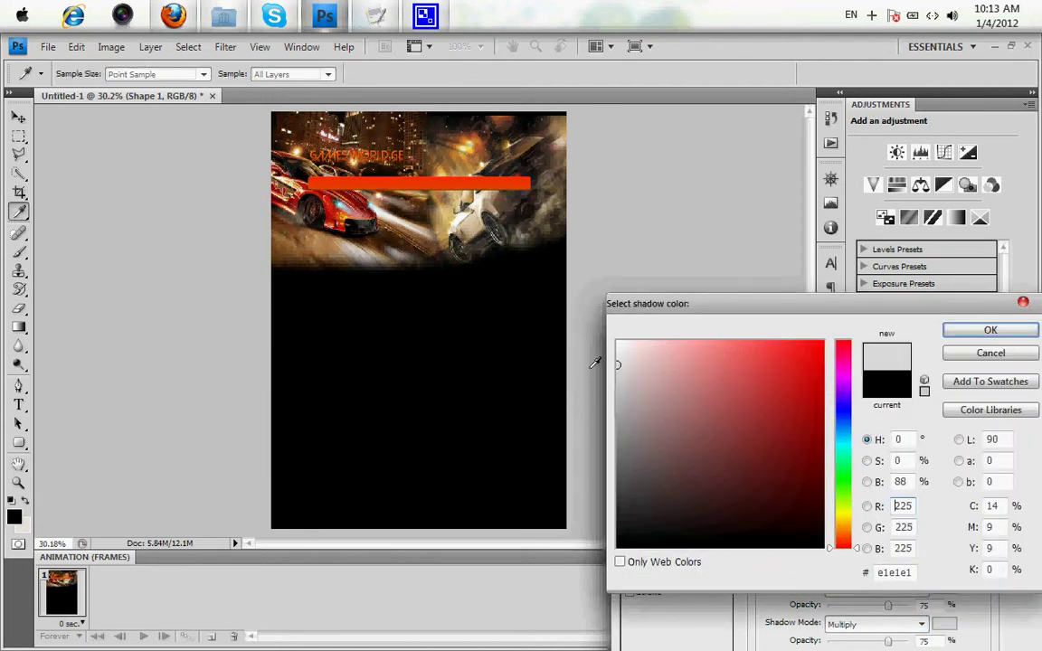
{"action": "left_click", "coordinate": [990, 329]}
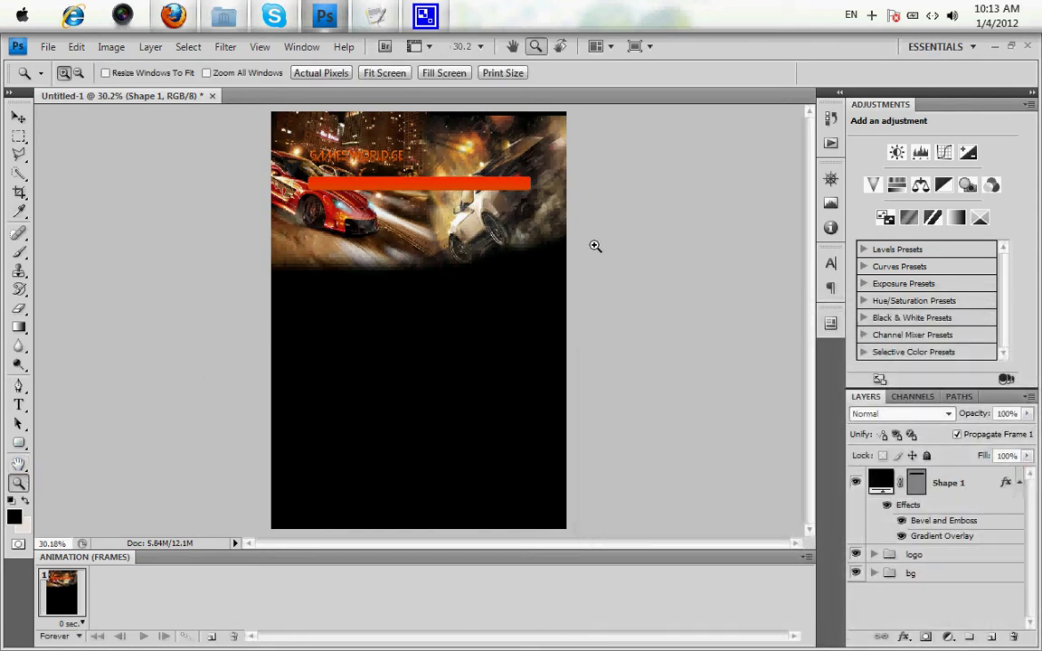
Group the Shape 1 layer into a new layer group named hnav.
{"action": "left_click_drag", "start_coordinate": [226, 167], "coordinate": [218, 191]}
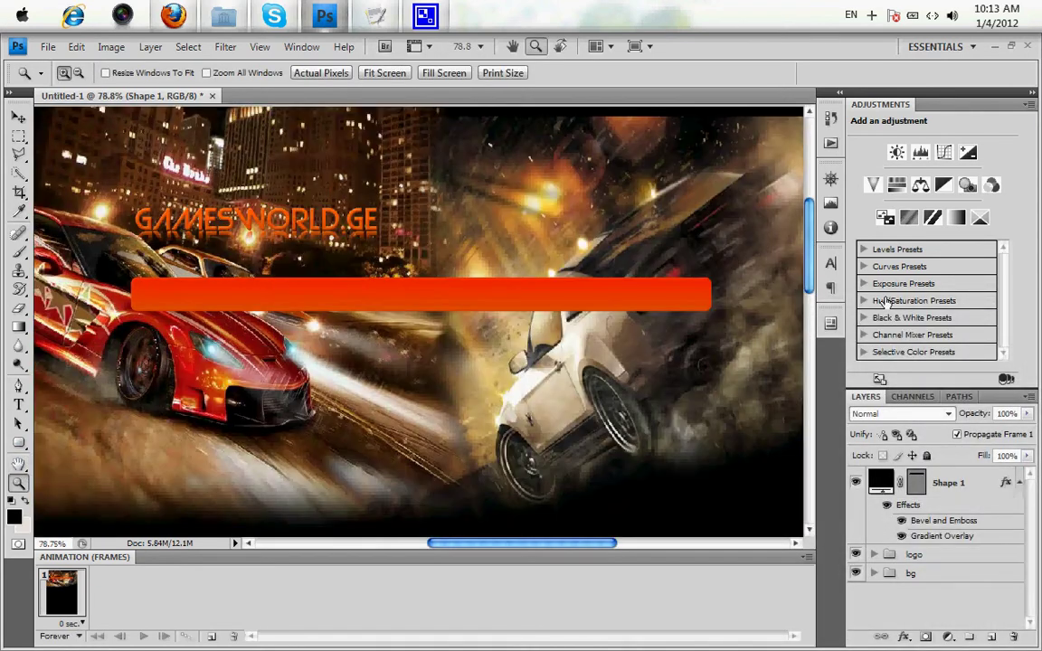
{"action": "left_click", "coordinate": [969, 637]}
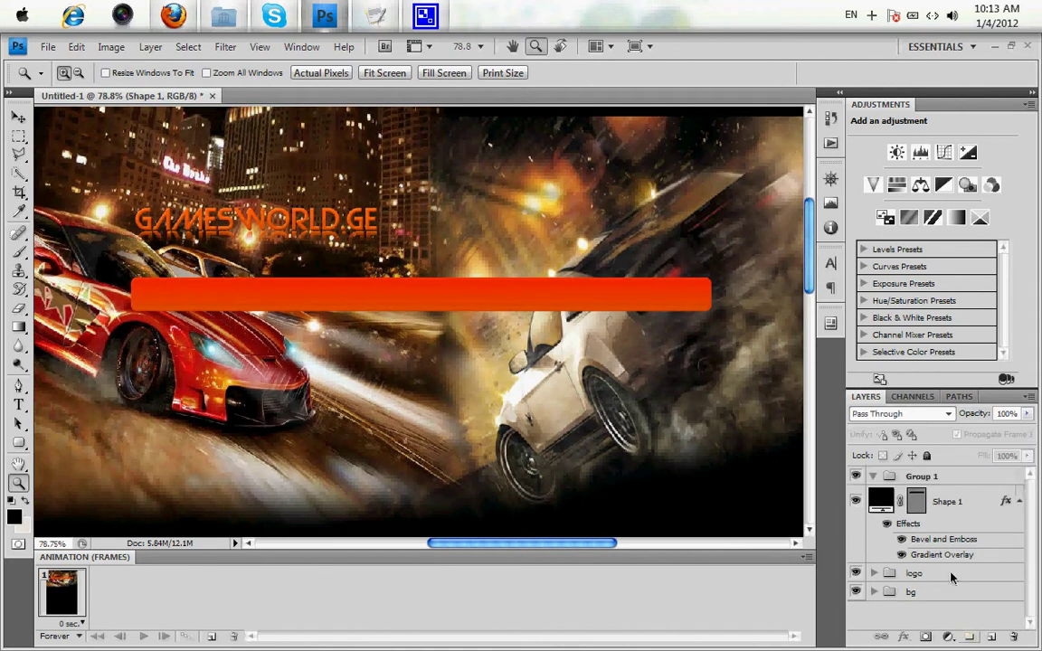
{"action": "double_click", "coordinate": [932, 476]}
{"action": "type", "text": "hnav"}
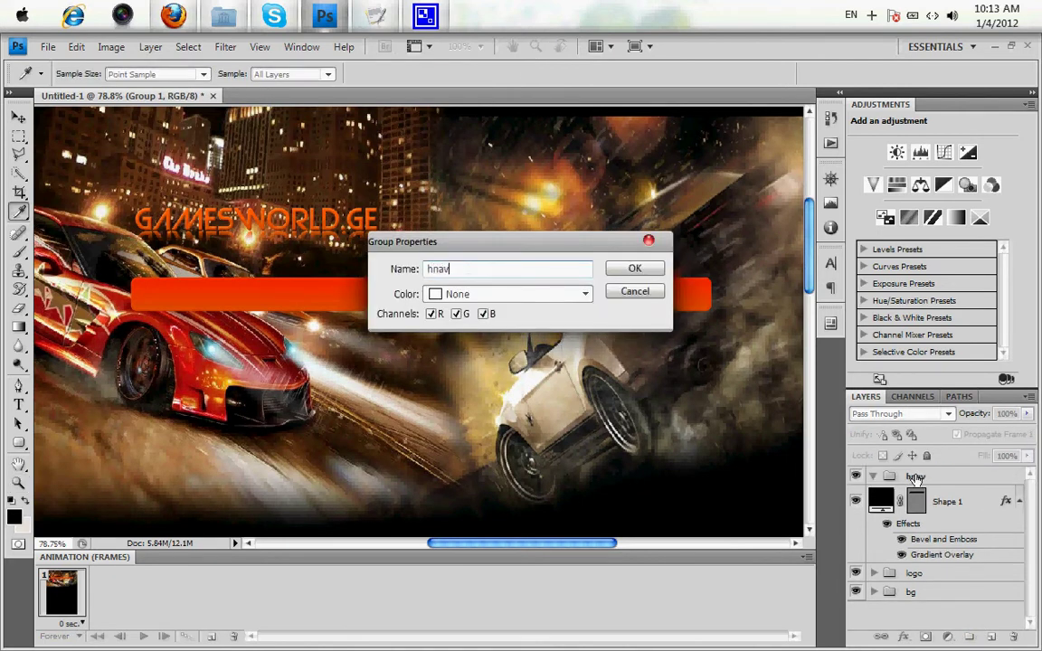
{"action": "key", "text": "Return"}
Place Shape 1 inside the hnav group and reselect it.
{"action": "key", "text": "z"}
{"action": "mouse_move", "coordinate": [945, 501]}
{"action": "left_mouse_down"}
{"action": "mouse_move", "coordinate": [939, 486]}
{"action": "mouse_move", "coordinate": [950, 501]}
{"action": "left_mouse_up"}
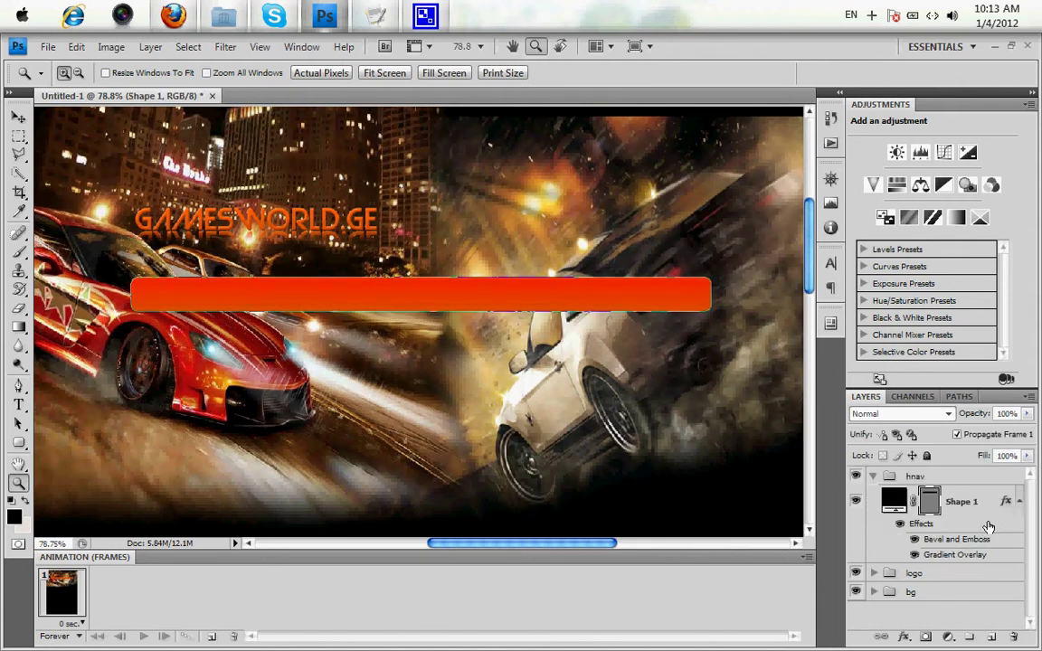
{"action": "left_click", "coordinate": [958, 582]}
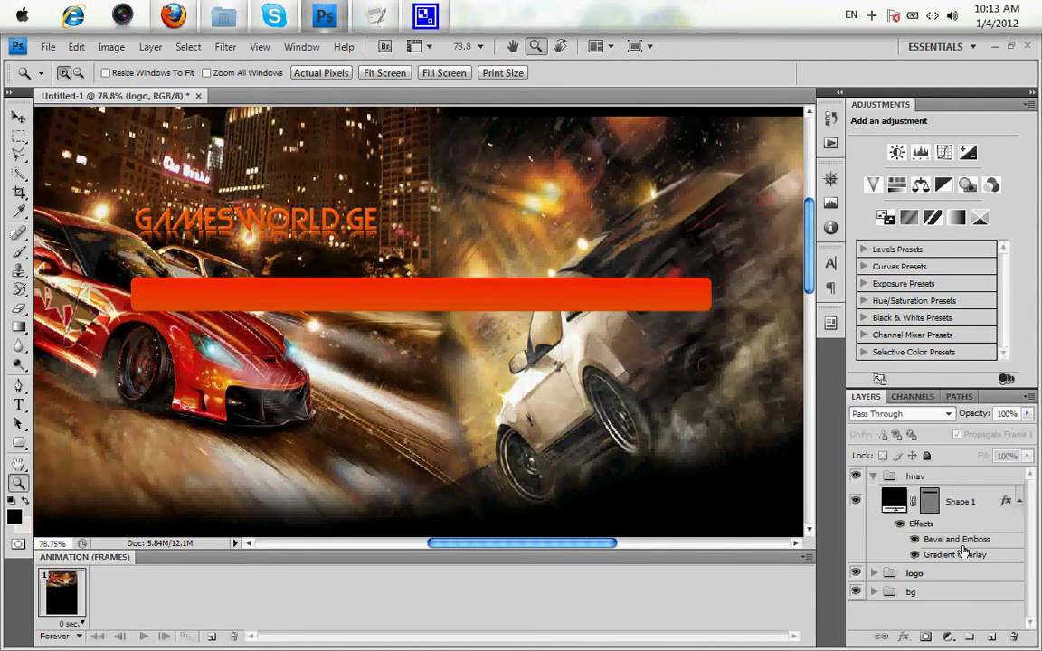
{"action": "left_click", "coordinate": [963, 512]}
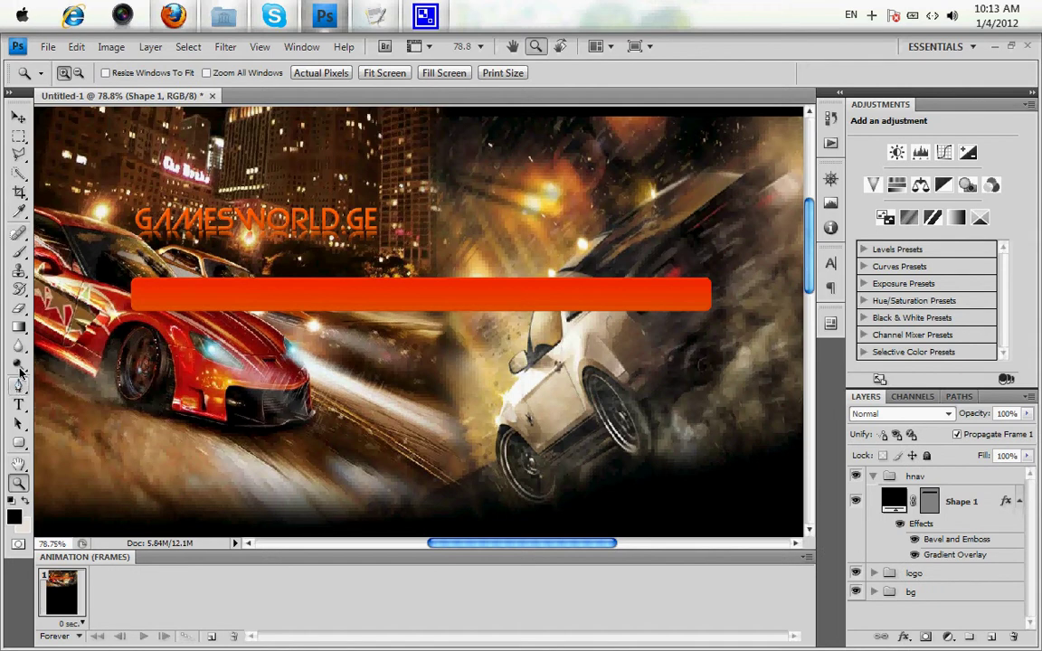
Draw a slanted notch path with the Pen tool and make it a selection.
{"action": "left_click", "coordinate": [19, 385]}
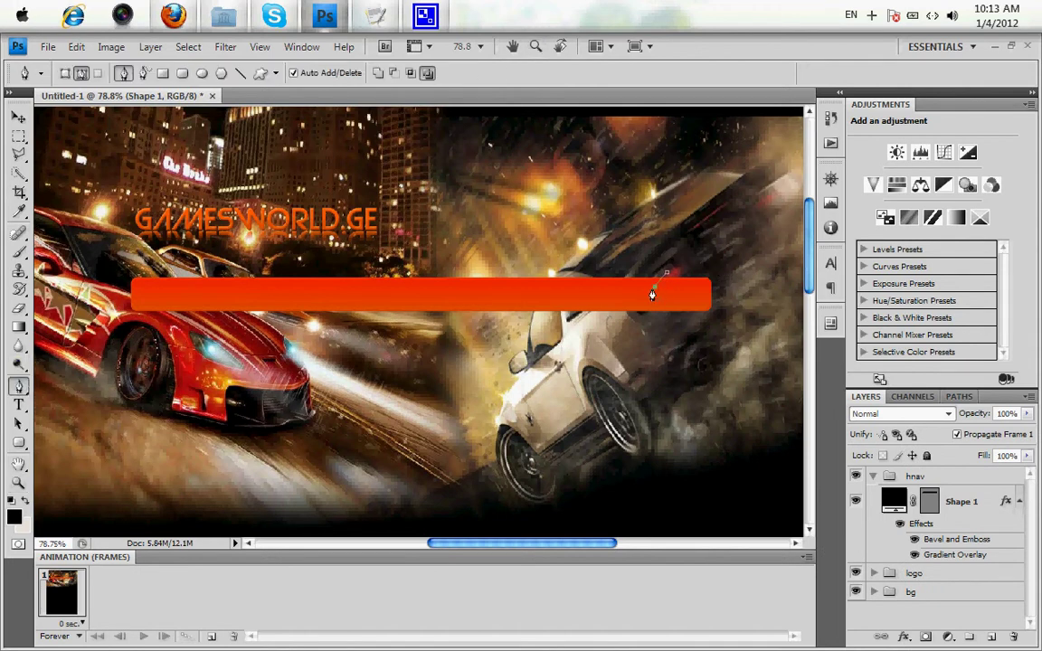
{"action": "left_click", "coordinate": [515, 290]}
{"action": "left_click", "coordinate": [666, 275]}
{"action": "right_click", "coordinate": [655, 287]}
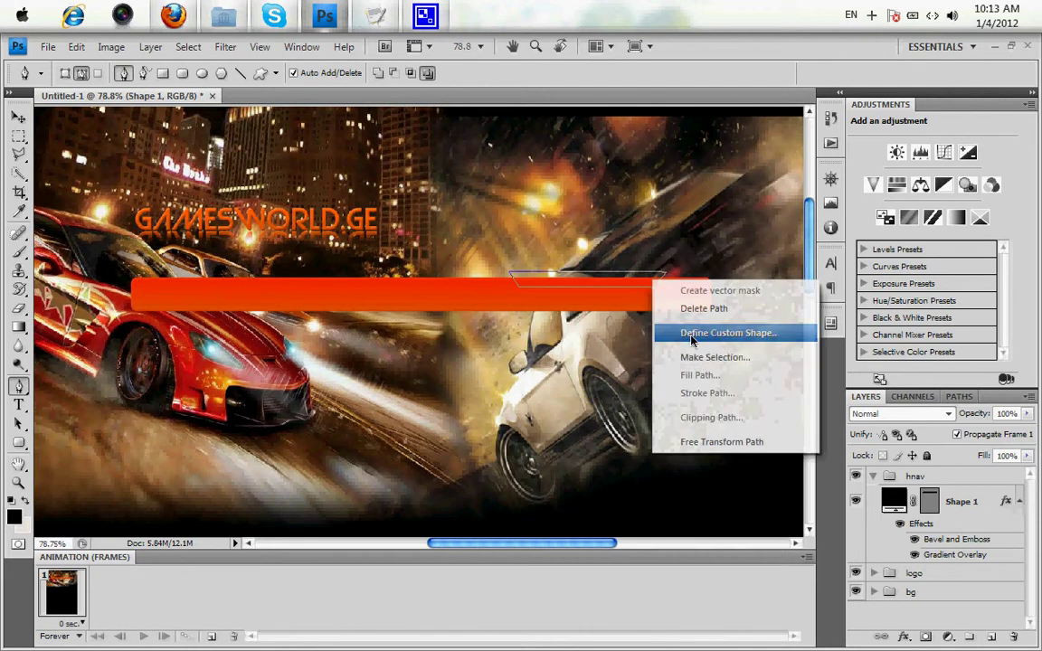
{"action": "left_click", "coordinate": [692, 354]}
{"action": "left_click", "coordinate": [604, 183]}
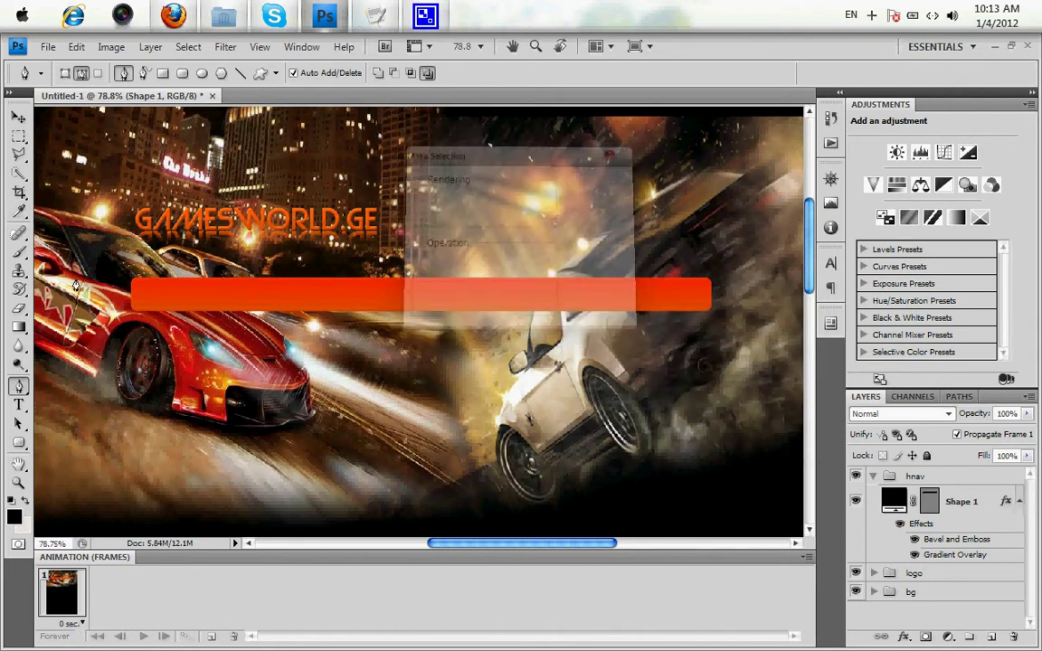
Rasterize Shape 1, delete the notch area, deselect, and fit the poster on screen.
{"action": "key", "text": "e"}
{"action": "left_click", "coordinate": [609, 313]}
{"action": "left_click", "coordinate": [523, 289]}
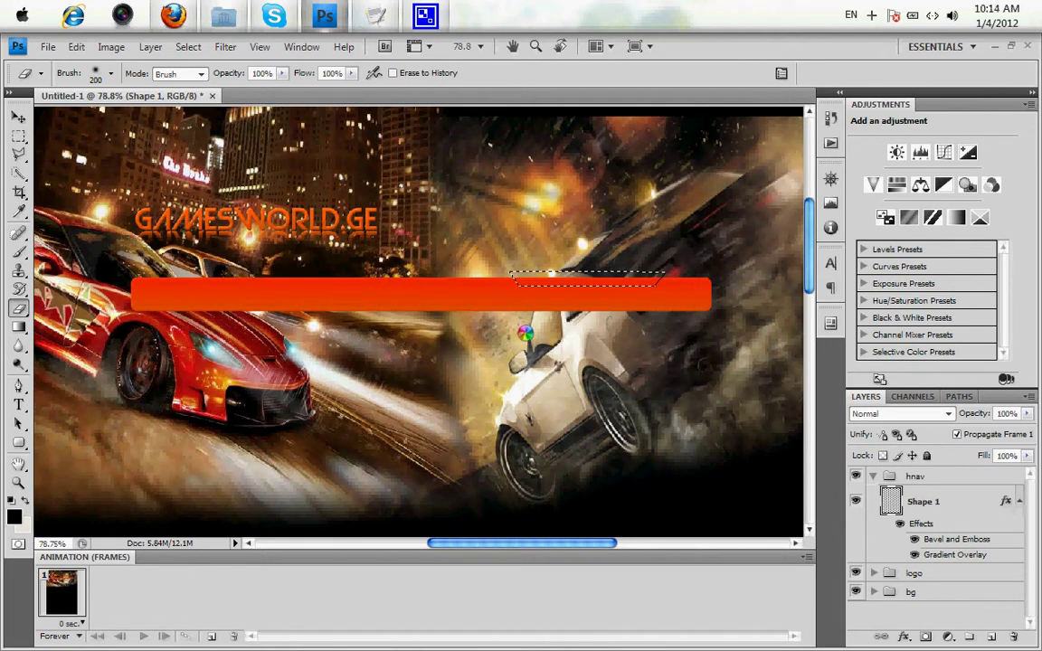
{"action": "key", "text": "Delete"}
{"action": "key", "text": "ctrl+d"}
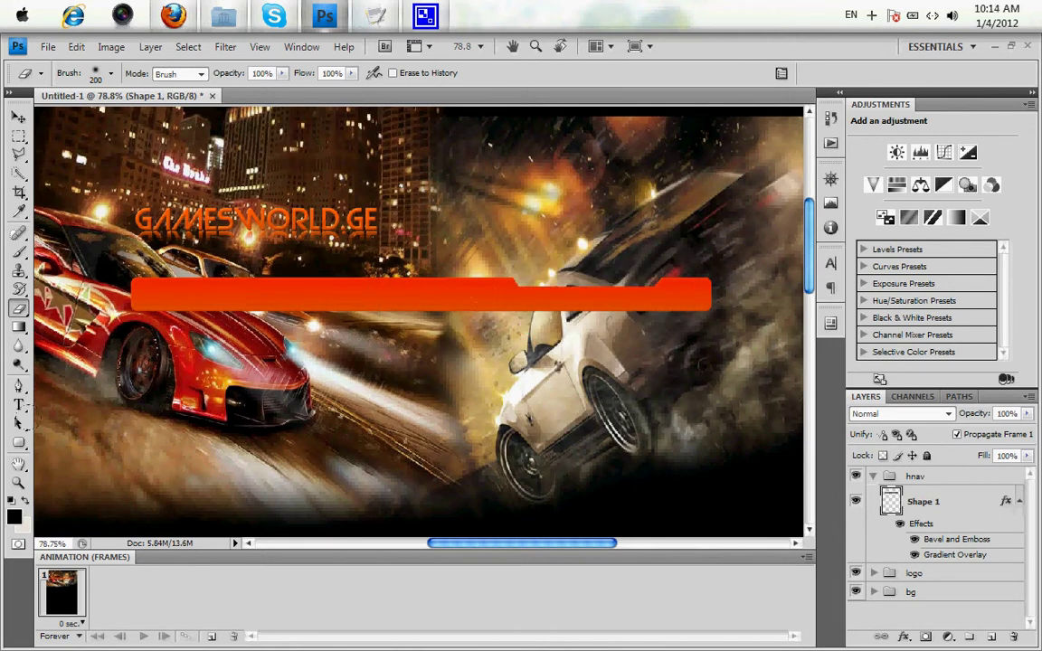
{"action": "key", "text": "z"}
{"action": "right_click", "coordinate": [300, 319]}
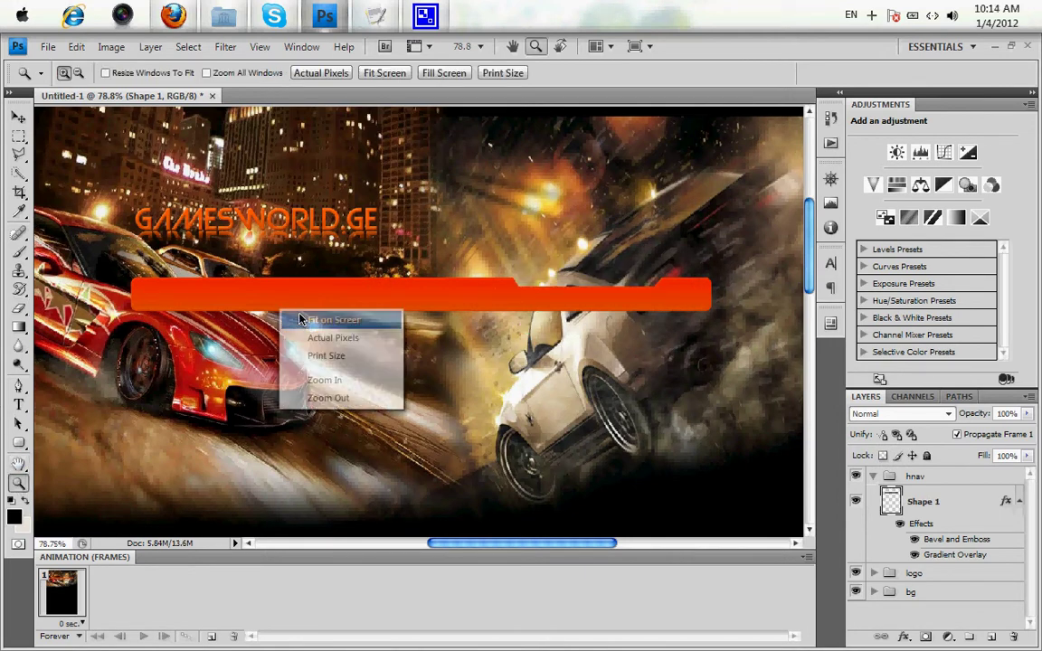
{"action": "left_click", "coordinate": [313, 320]}
Draw a black 10 px rounded pill in the bar's notch and open Shape 2's Layer Style.
{"action": "left_click_drag", "start_coordinate": [271, 113], "coordinate": [566, 222]}
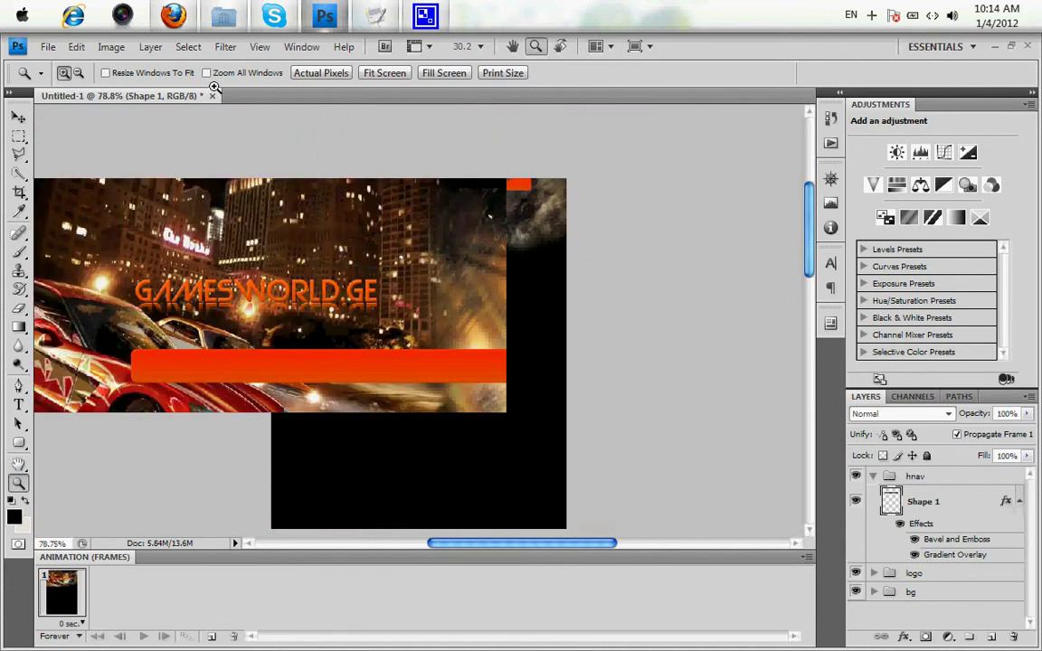
{"action": "left_click_drag", "start_coordinate": [739, 386], "coordinate": [396, 318]}
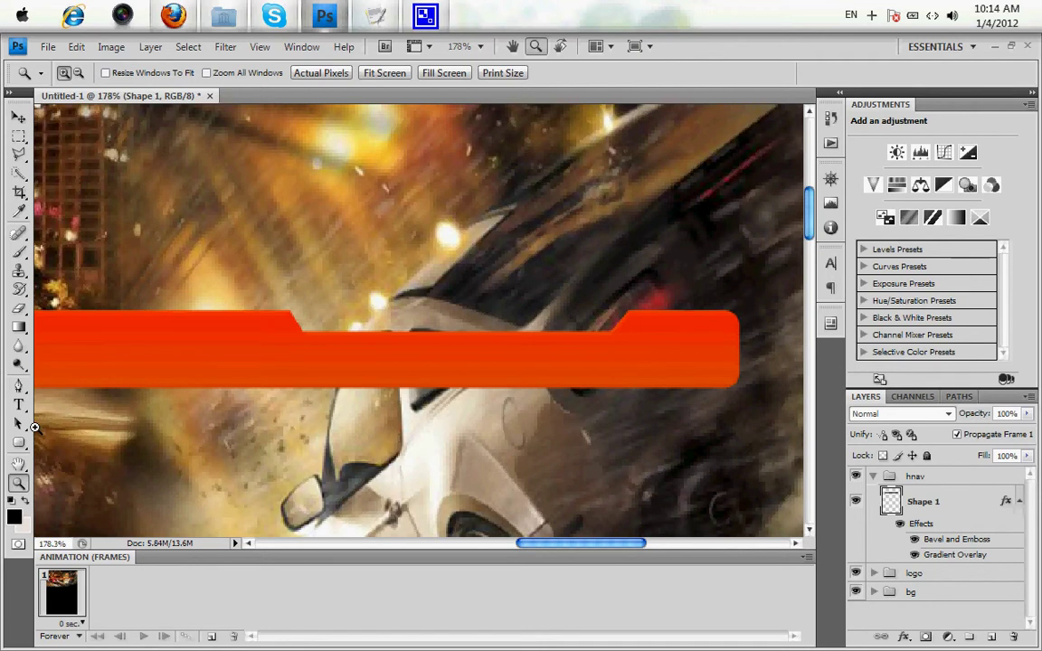
{"action": "left_click", "coordinate": [18, 443]}
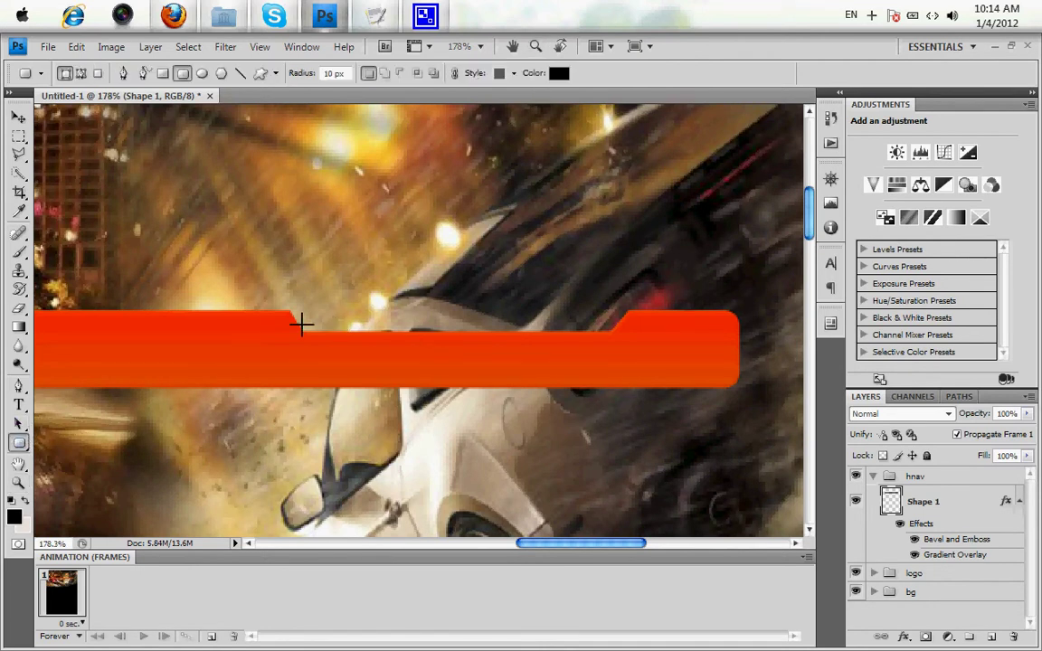
{"action": "left_click_drag", "start_coordinate": [307, 316], "coordinate": [447, 331]}
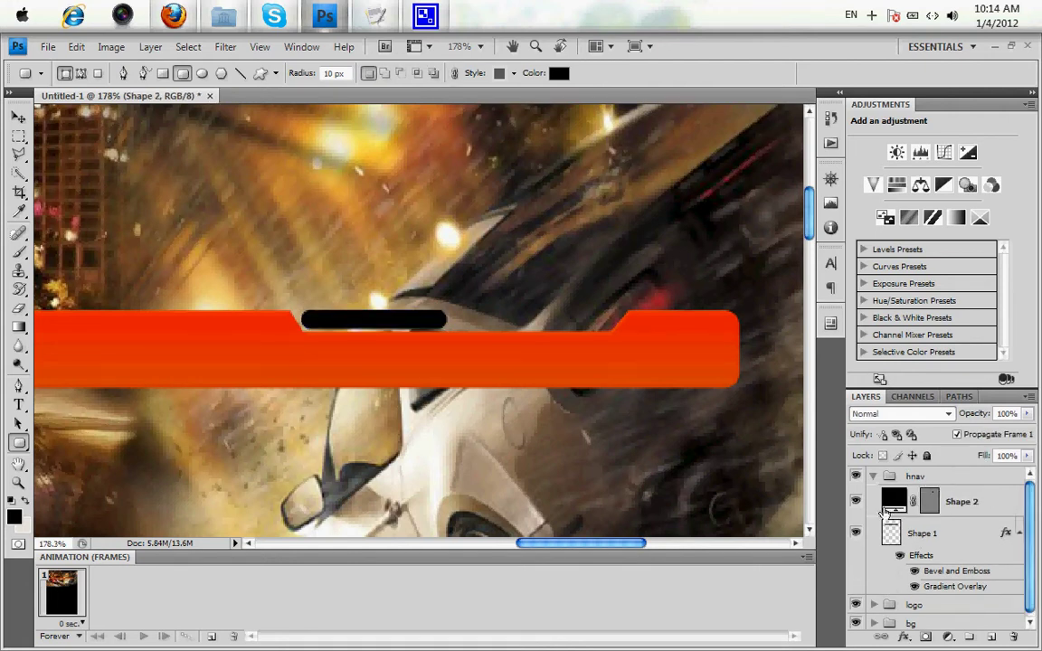
{"action": "double_click", "coordinate": [886, 512]}
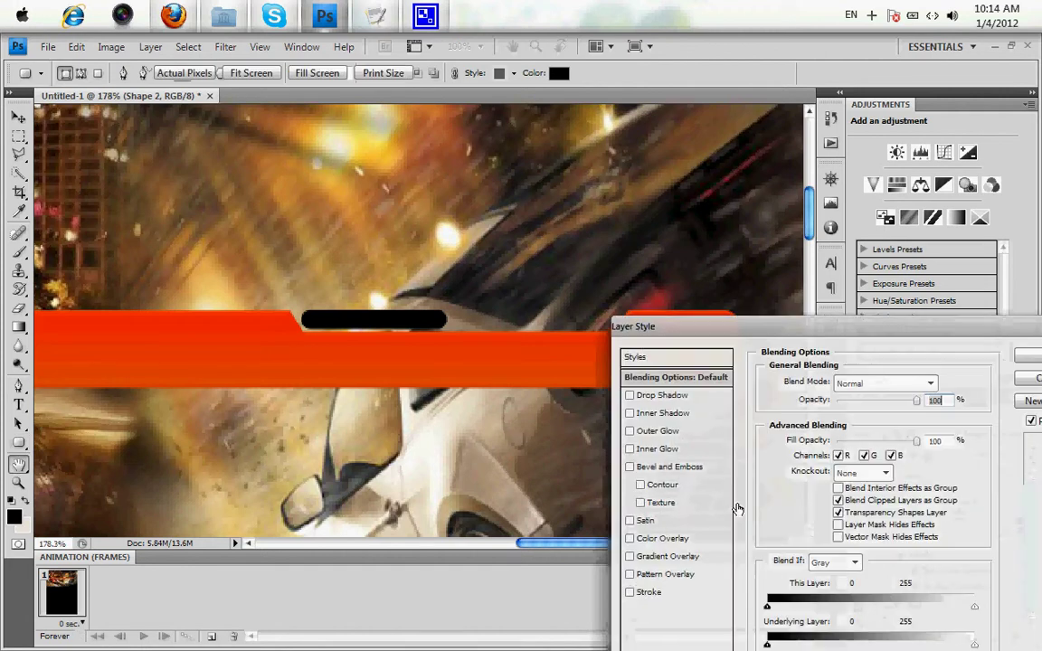
Add a blue #0089d7 Color Overlay to the pill.
{"action": "left_click", "coordinate": [669, 538]}
{"action": "left_click", "coordinate": [938, 383]}
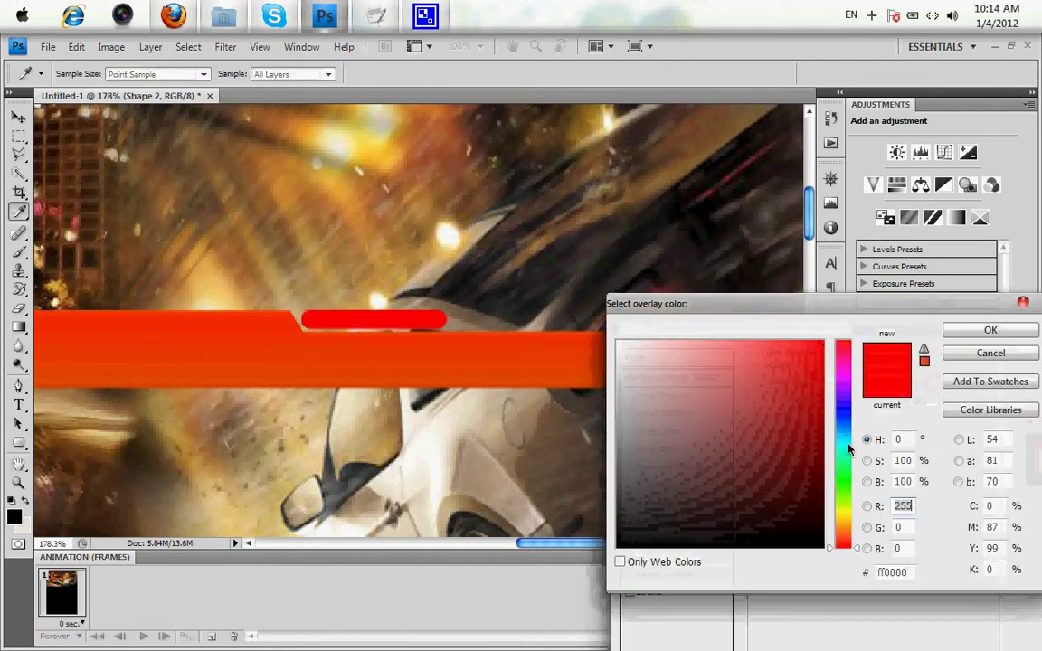
{"action": "left_click_drag", "start_coordinate": [849, 449], "coordinate": [849, 431]}
{"action": "left_click", "coordinate": [821, 421]}
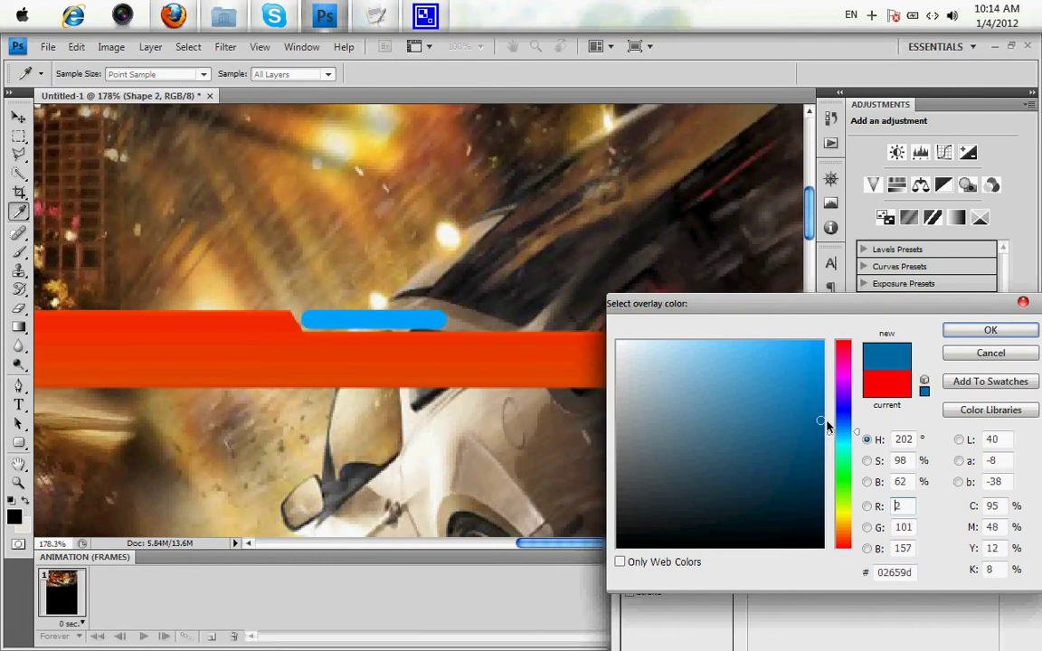
{"action": "left_click_drag", "start_coordinate": [793, 402], "coordinate": [821, 373]}
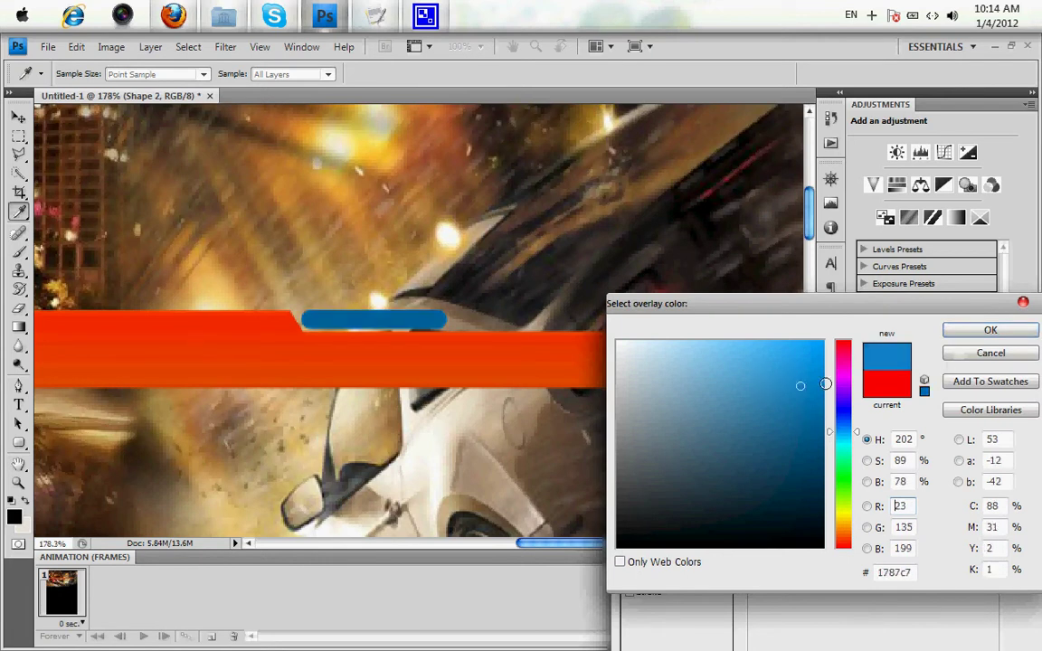
{"action": "left_click", "coordinate": [959, 331]}
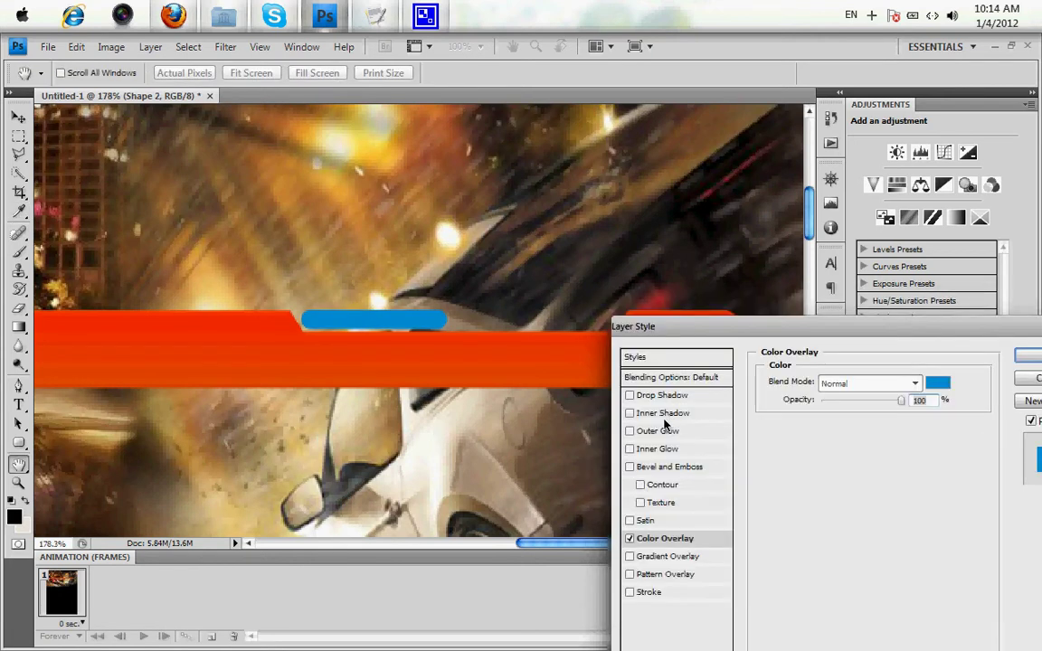
Add an Inner Shadow with distance 1, apply the styles, and fit the poster on screen.
{"action": "left_click", "coordinate": [666, 414]}
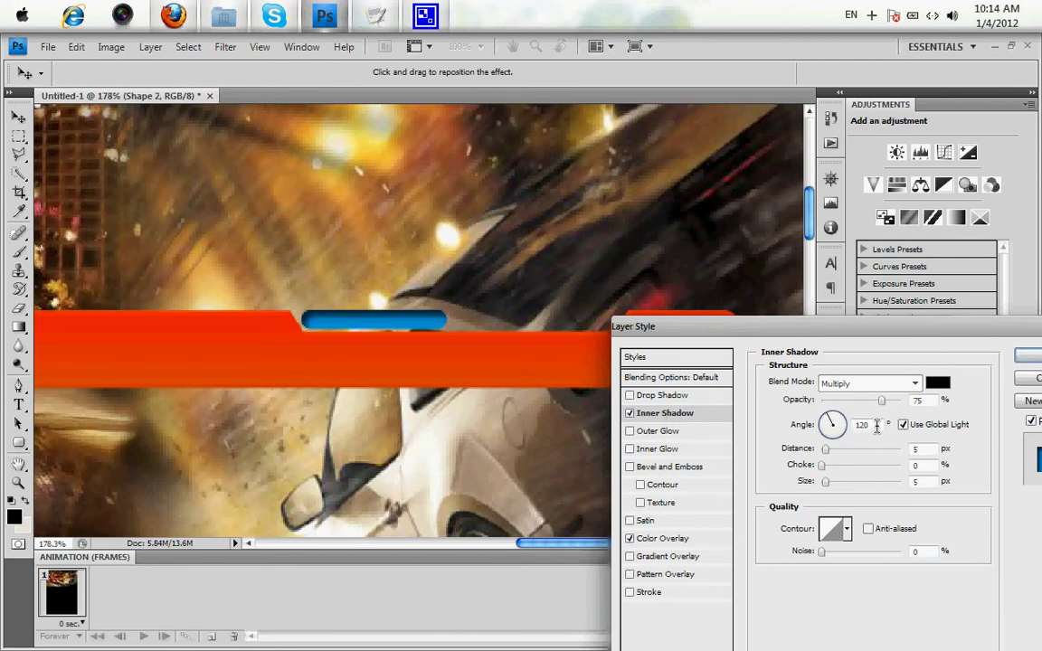
{"action": "type", "text": "1"}
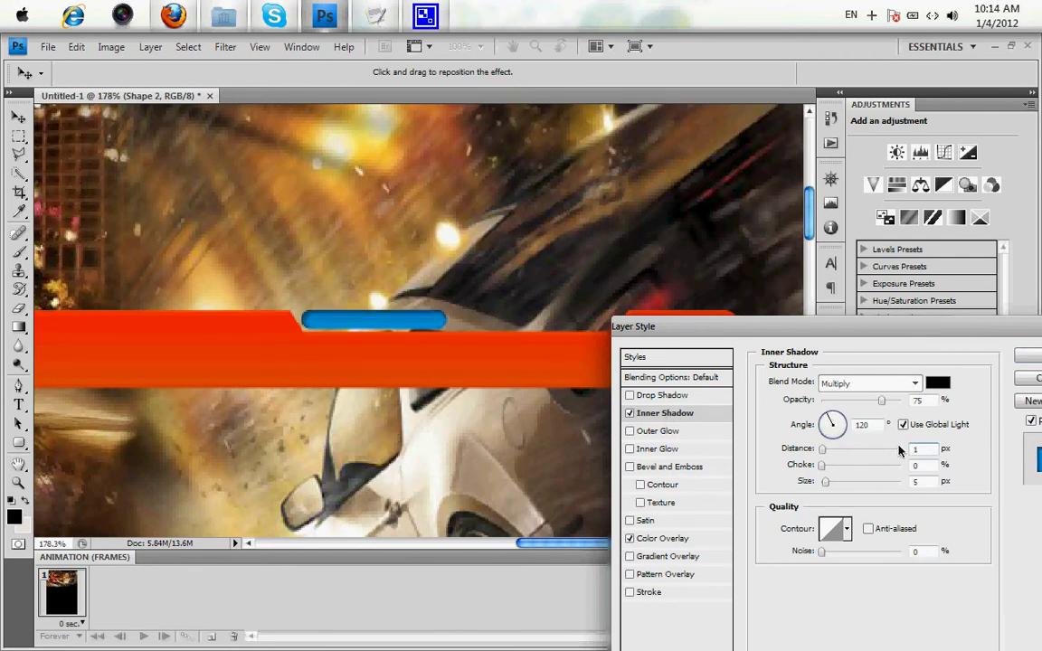
{"action": "left_click", "coordinate": [672, 469]}
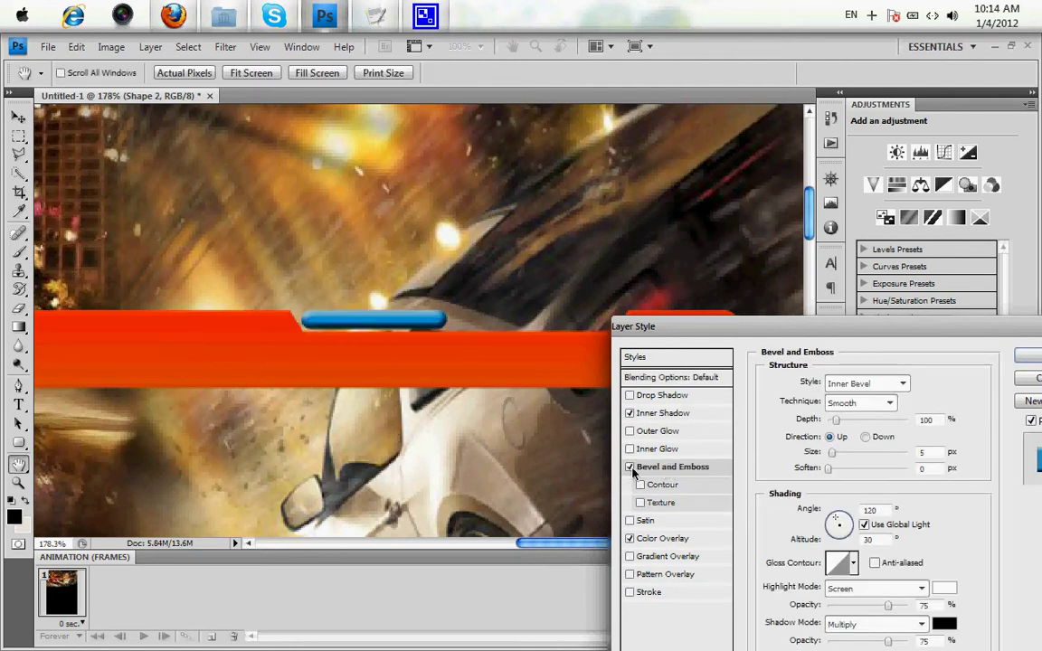
{"action": "left_click", "coordinate": [631, 468]}
{"action": "left_click", "coordinate": [1035, 381]}
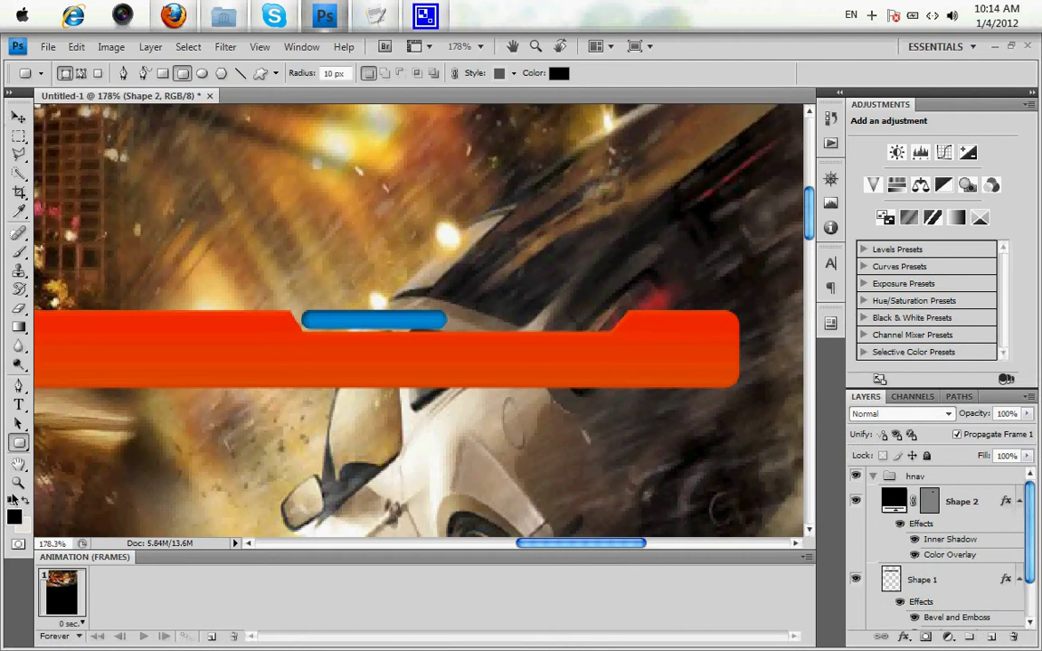
{"action": "left_click", "coordinate": [18, 482]}
{"action": "key", "text": "ctrl+0"}
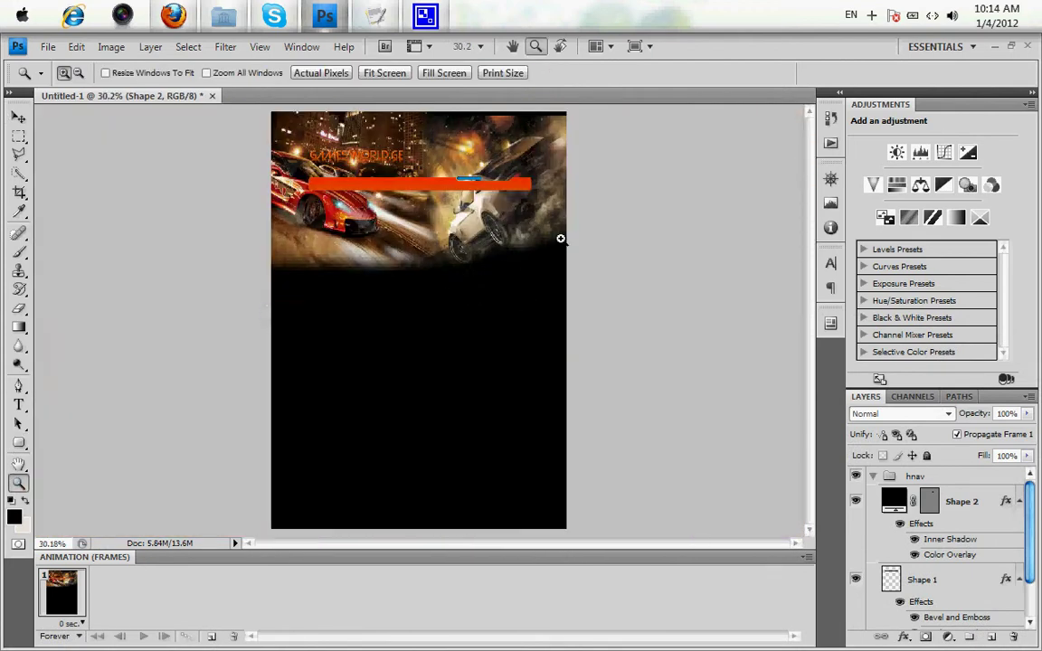
Zoom into the notch and draw a thin rectangle strip across the blue pill.
{"action": "left_click_drag", "start_coordinate": [561, 239], "coordinate": [179, 86]}
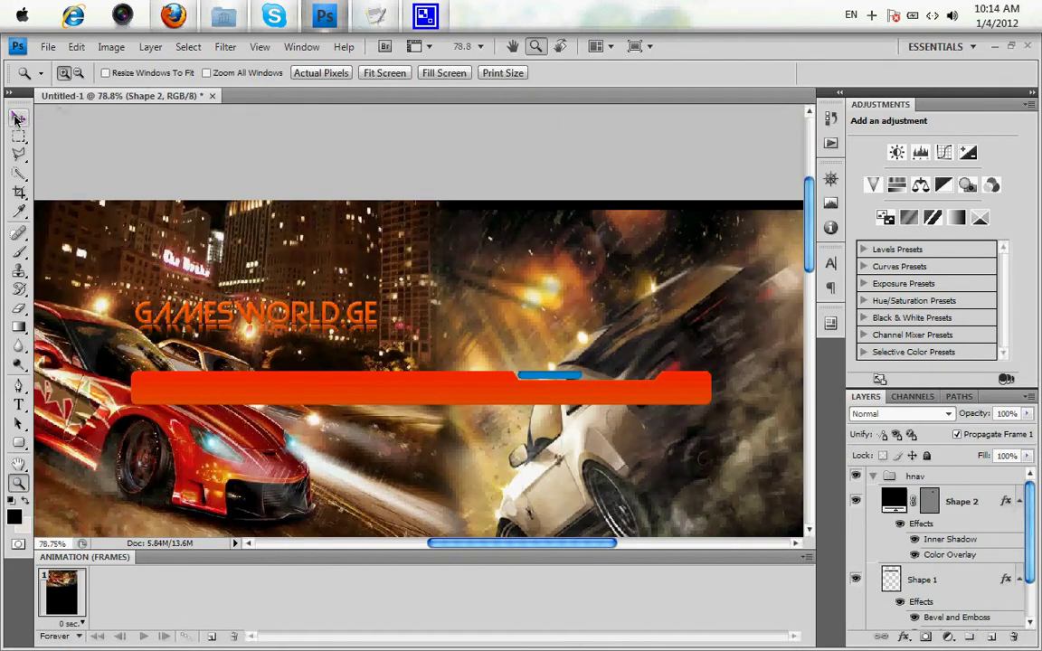
{"action": "left_click", "coordinate": [18, 117]}
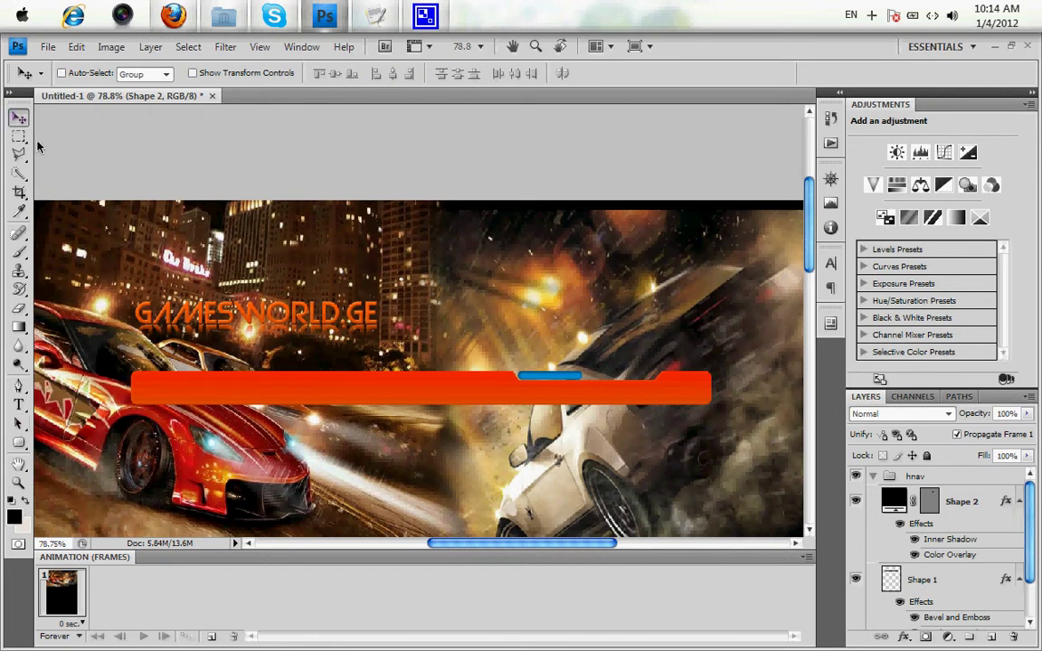
{"action": "left_click", "coordinate": [18, 482]}
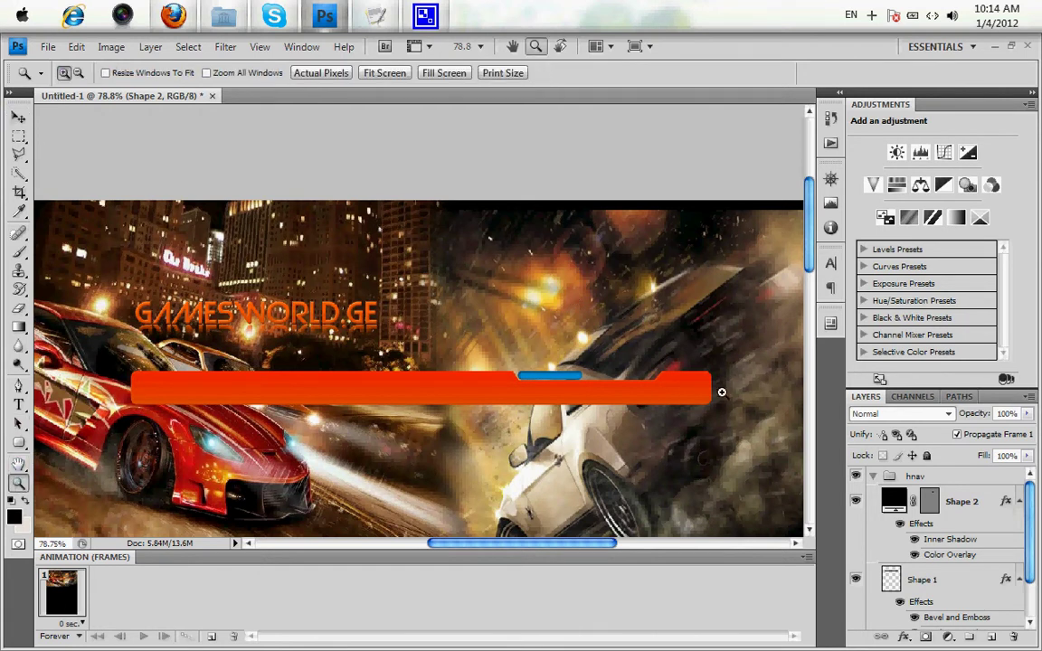
{"action": "left_click_drag", "start_coordinate": [359, 312], "coordinate": [360, 310]}
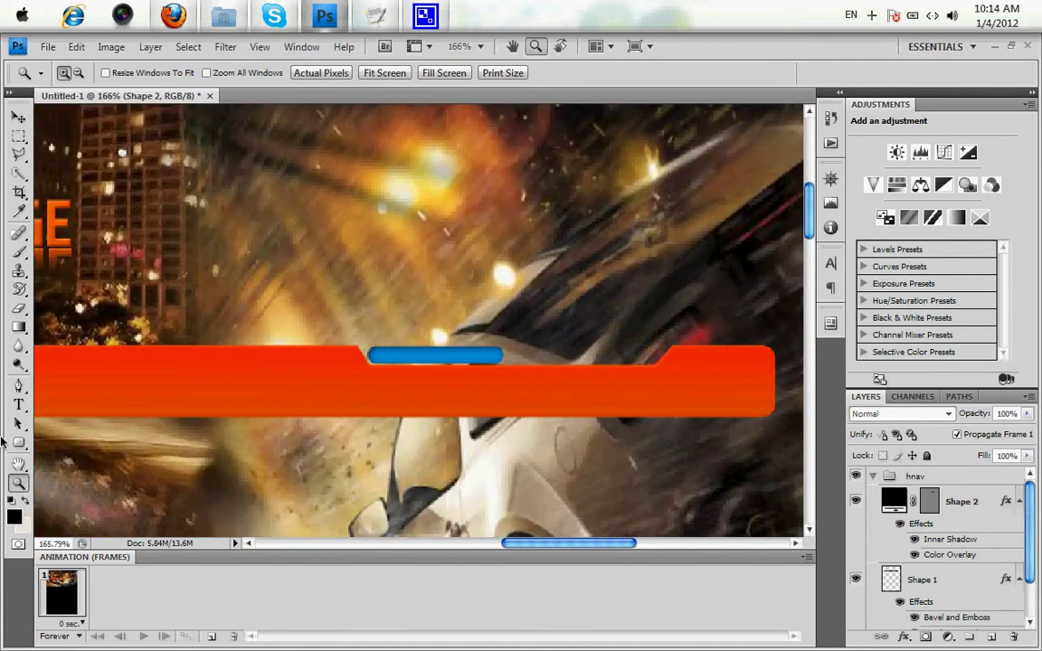
{"action": "left_click_drag", "start_coordinate": [18, 442], "coordinate": [72, 439]}
{"action": "left_click_drag", "start_coordinate": [381, 358], "coordinate": [497, 362]}
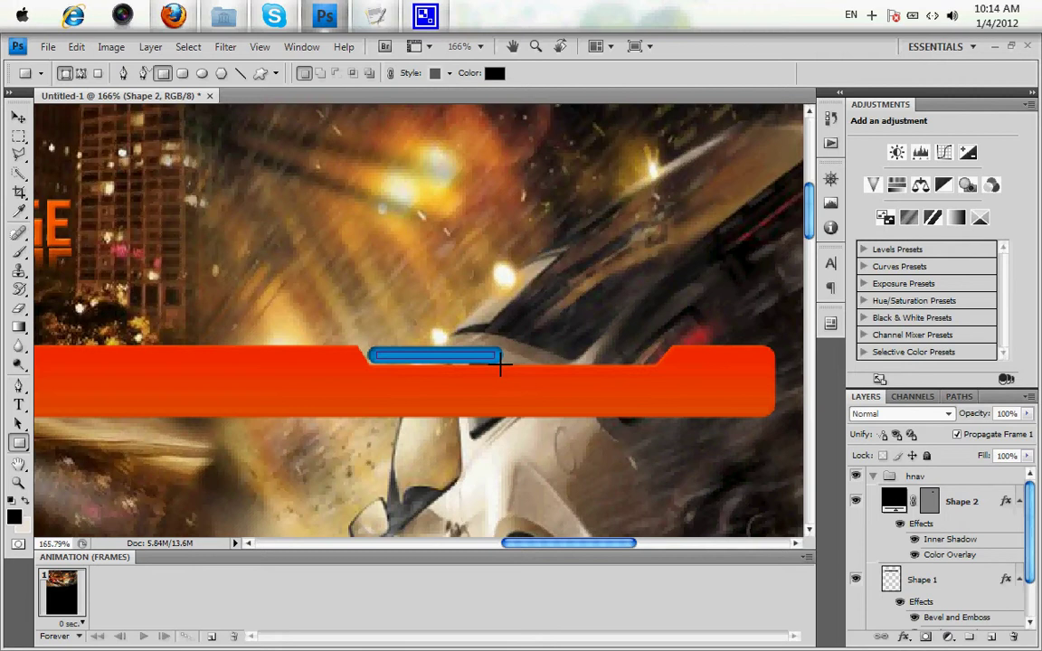
{"action": "left_click_drag", "start_coordinate": [502, 366], "coordinate": [502, 366]}
Fill the Shape 3 strip with orange-red #ef3800 and lower its opacity to 23%.
{"action": "left_click", "coordinate": [494, 73]}
{"action": "left_click", "coordinate": [540, 371]}
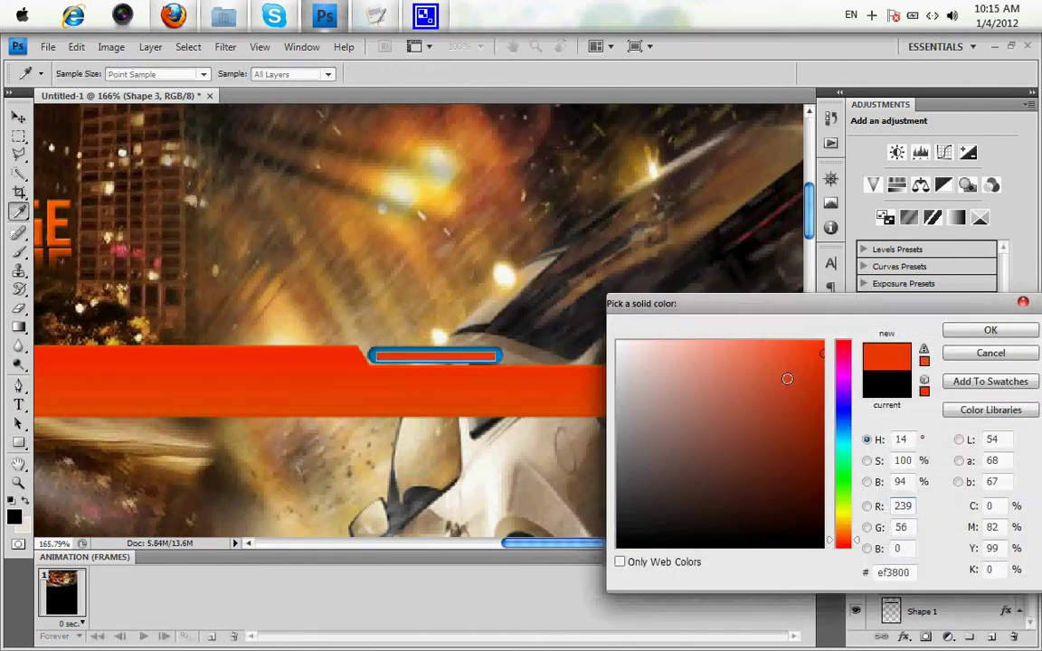
{"action": "left_click", "coordinate": [989, 331]}
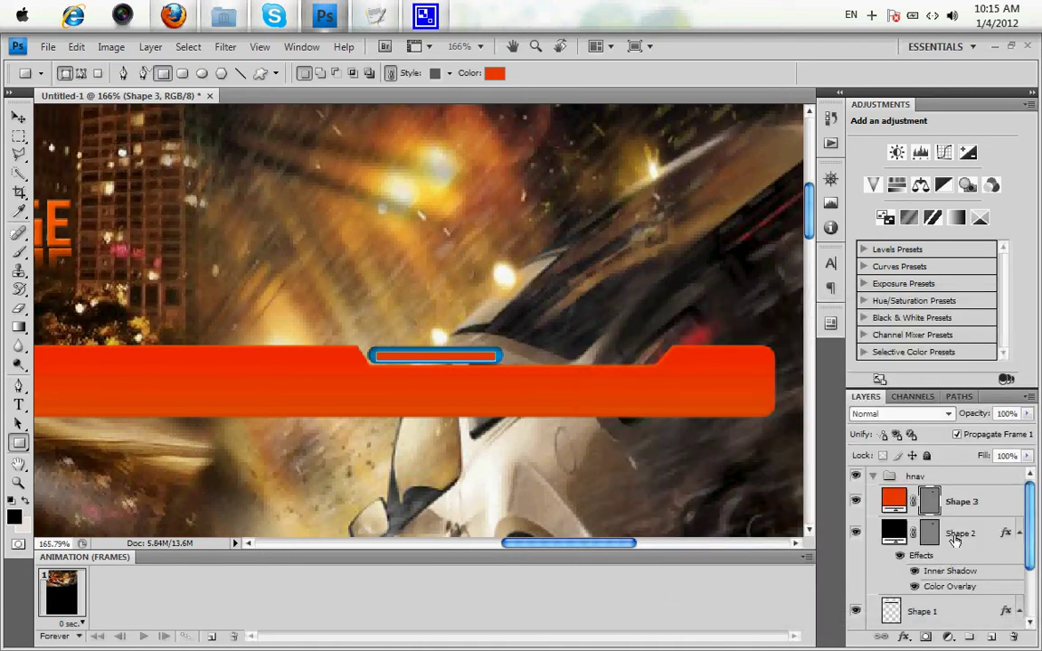
{"action": "left_click", "coordinate": [978, 477]}
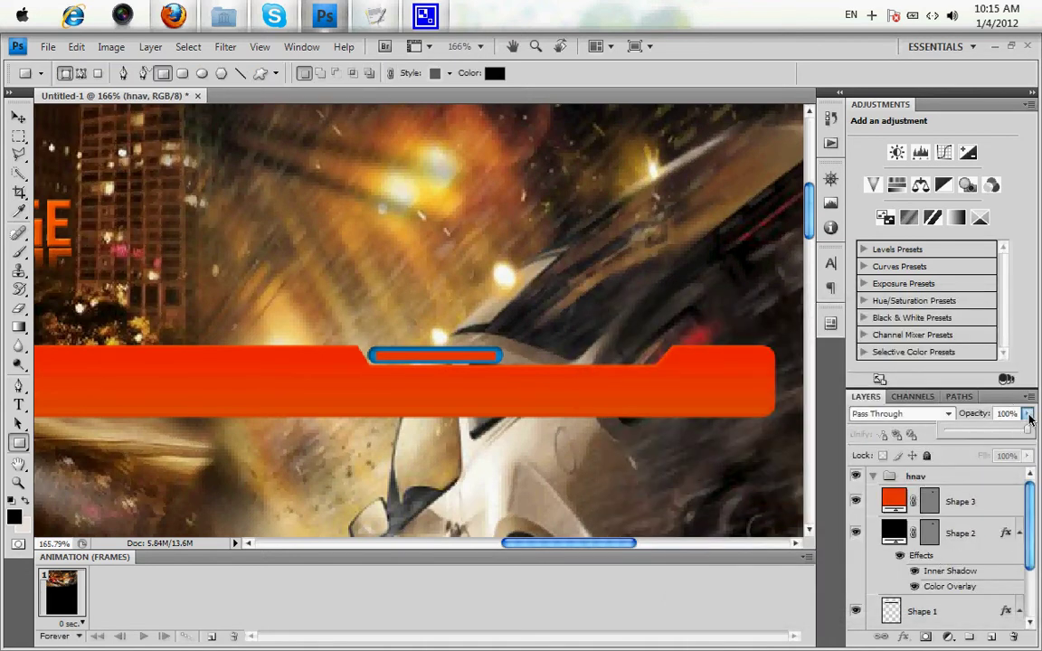
{"action": "left_click", "coordinate": [987, 501]}
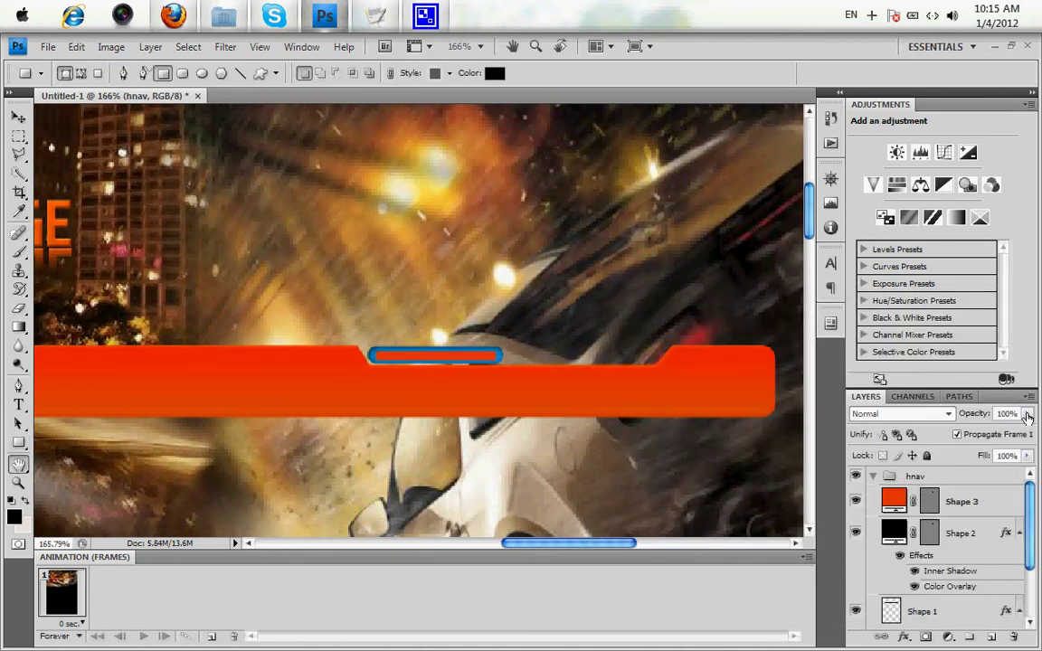
{"action": "double_click", "coordinate": [1031, 418]}
{"action": "left_click_drag", "start_coordinate": [1027, 414], "coordinate": [959, 434]}
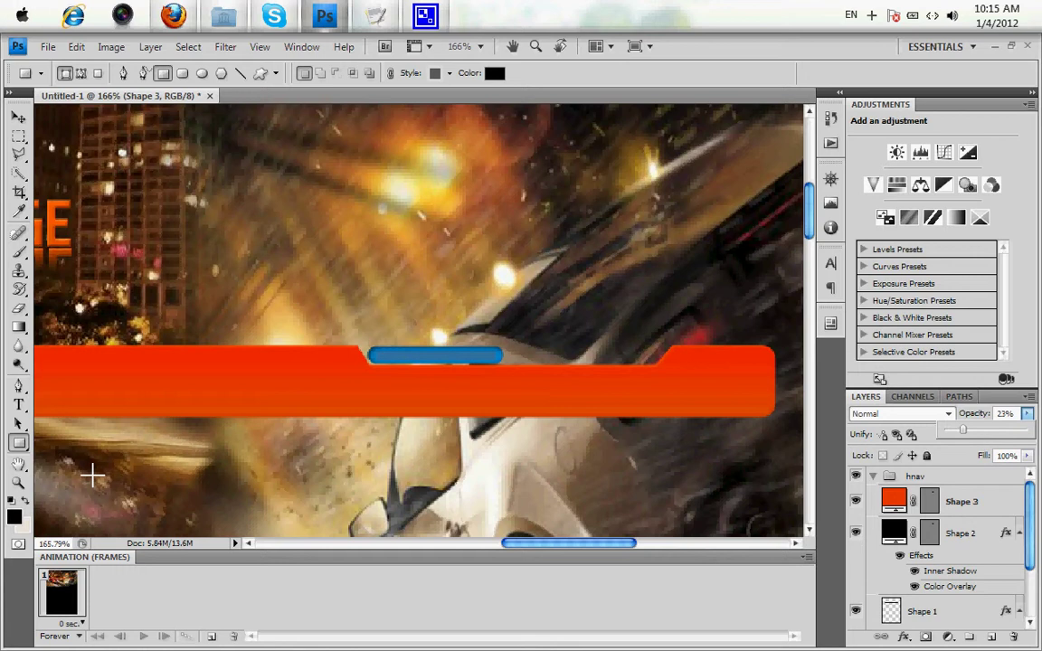
{"action": "left_click", "coordinate": [18, 483]}
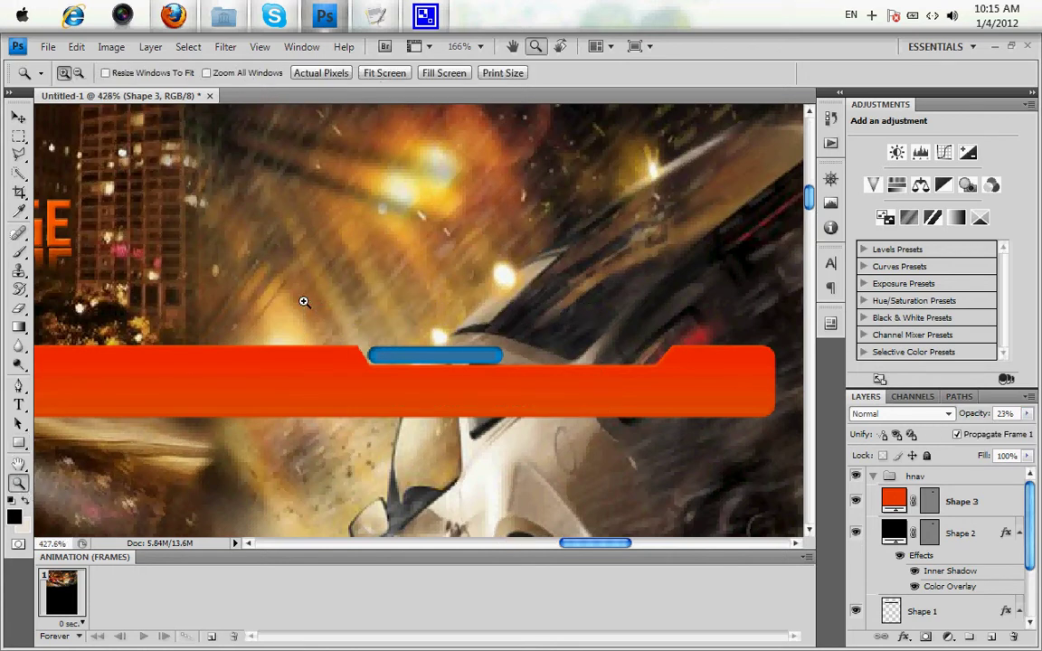
Place a Tahoma text layer reading 'Username' inside the blue pill.
{"action": "left_click_drag", "start_coordinate": [302, 300], "coordinate": [60, 347]}
{"action": "left_click", "coordinate": [18, 404]}
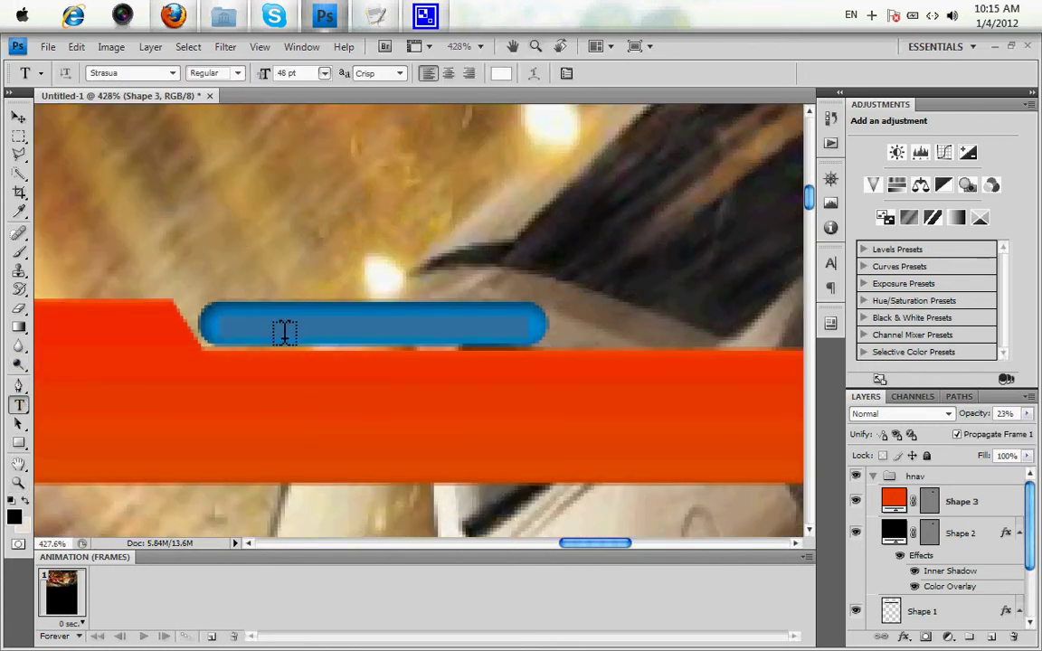
{"action": "left_click", "coordinate": [278, 329]}
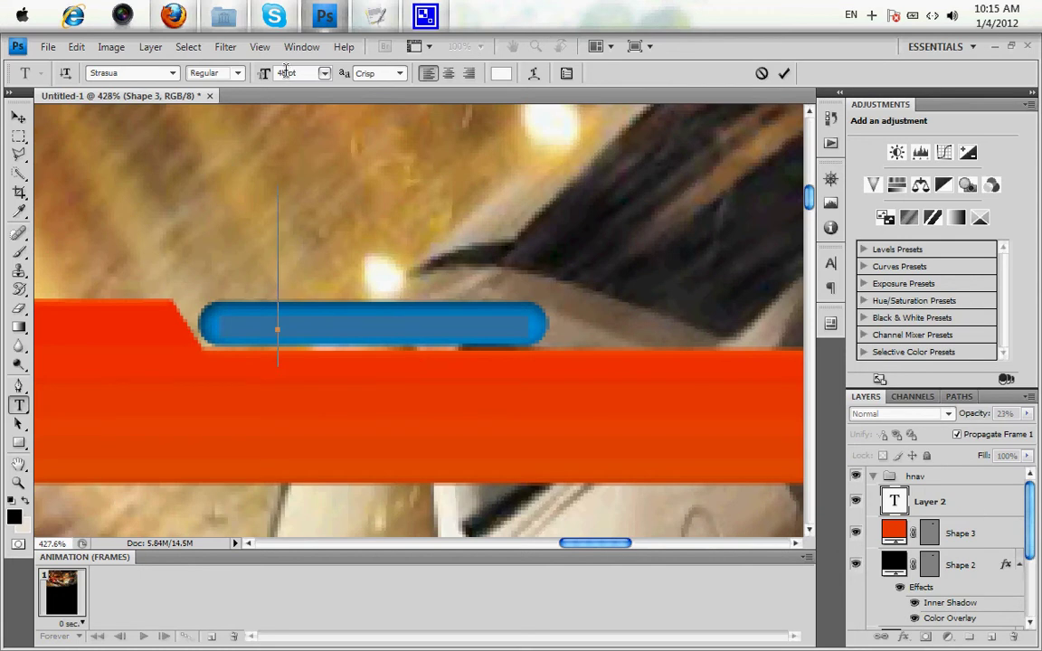
{"action": "left_click", "coordinate": [145, 73]}
{"action": "type", "text": "Arial"}
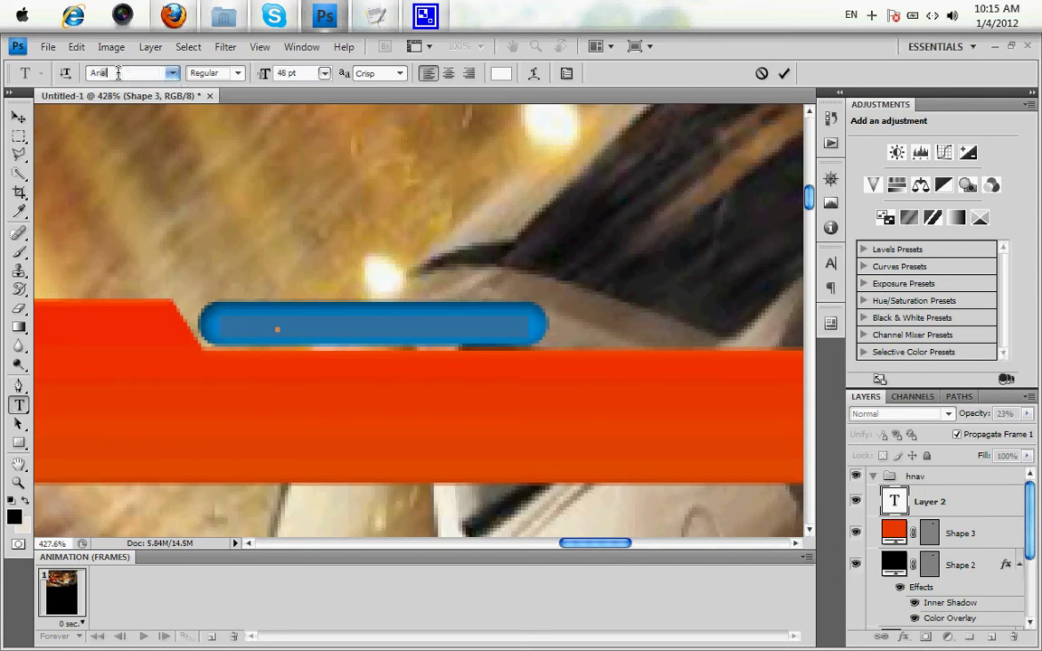
{"action": "type", "text": "Abode"}
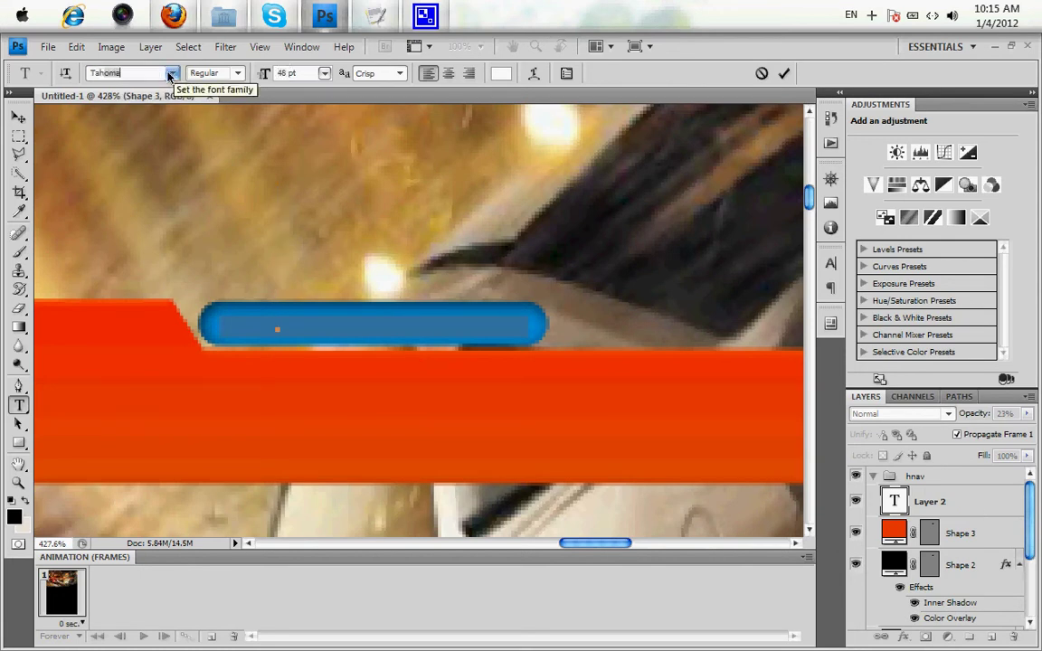
{"action": "key", "text": "Return"}
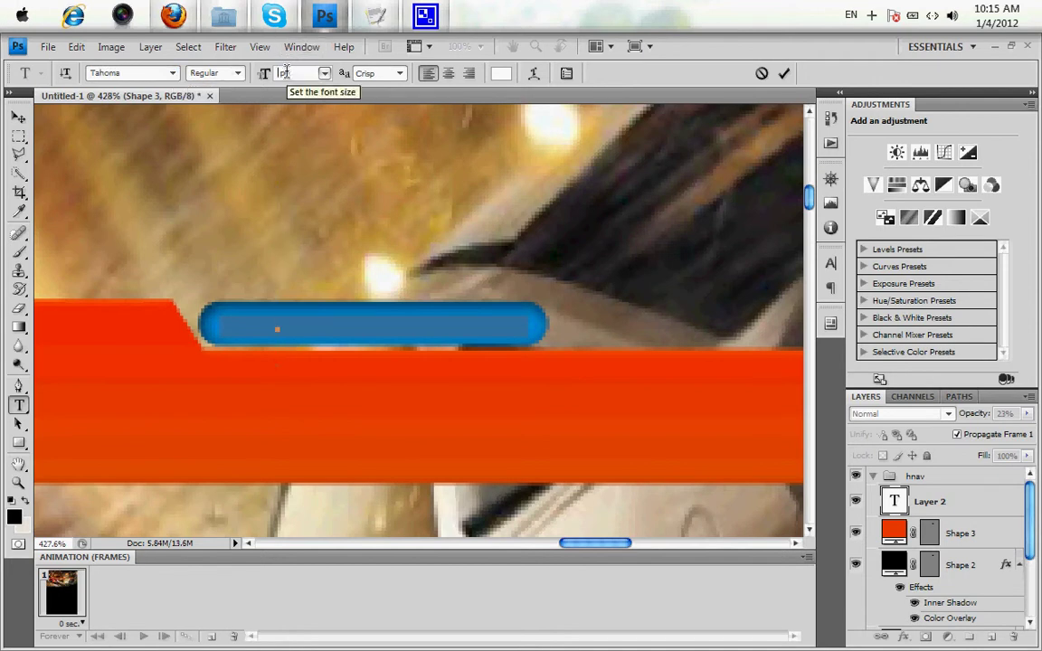
{"action": "type", "text": "12 Usern"}
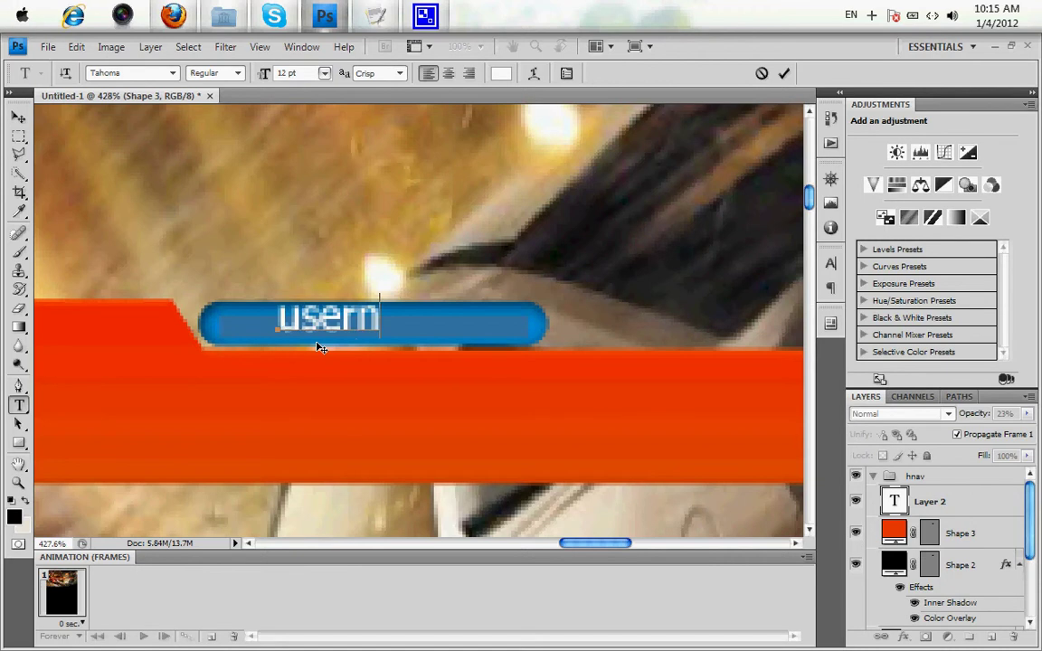
{"action": "type", "text": "ame"}
{"action": "key", "text": "ctrl+a"}
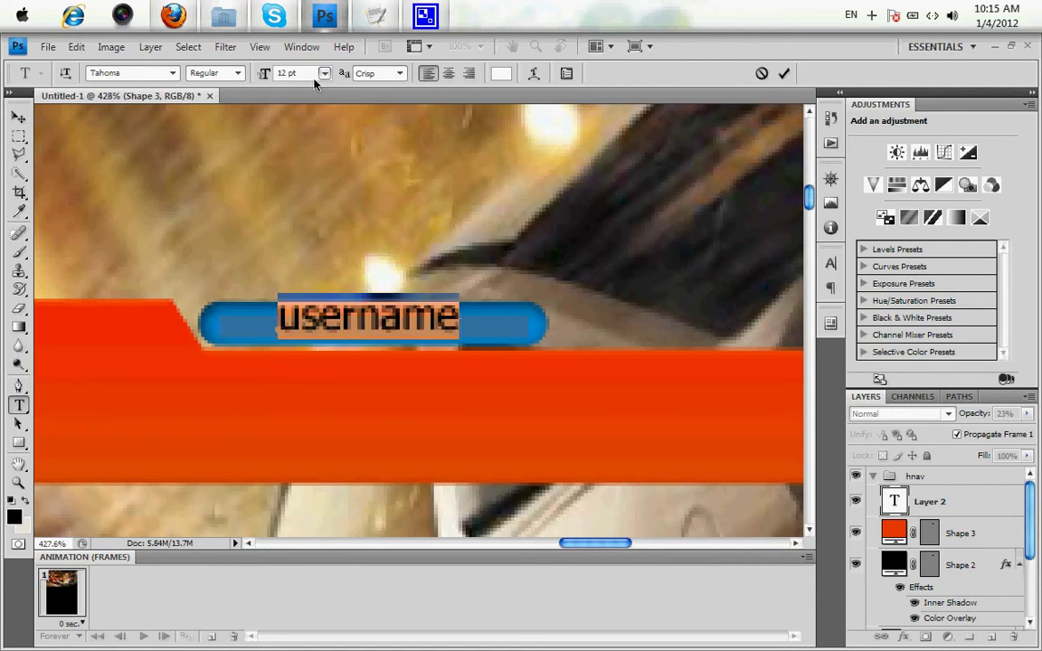
Make the label 10 pt light grey #ebebeb, commit it, and nudge it into the pill.
{"action": "left_click", "coordinate": [324, 74]}
{"action": "left_click", "coordinate": [313, 170]}
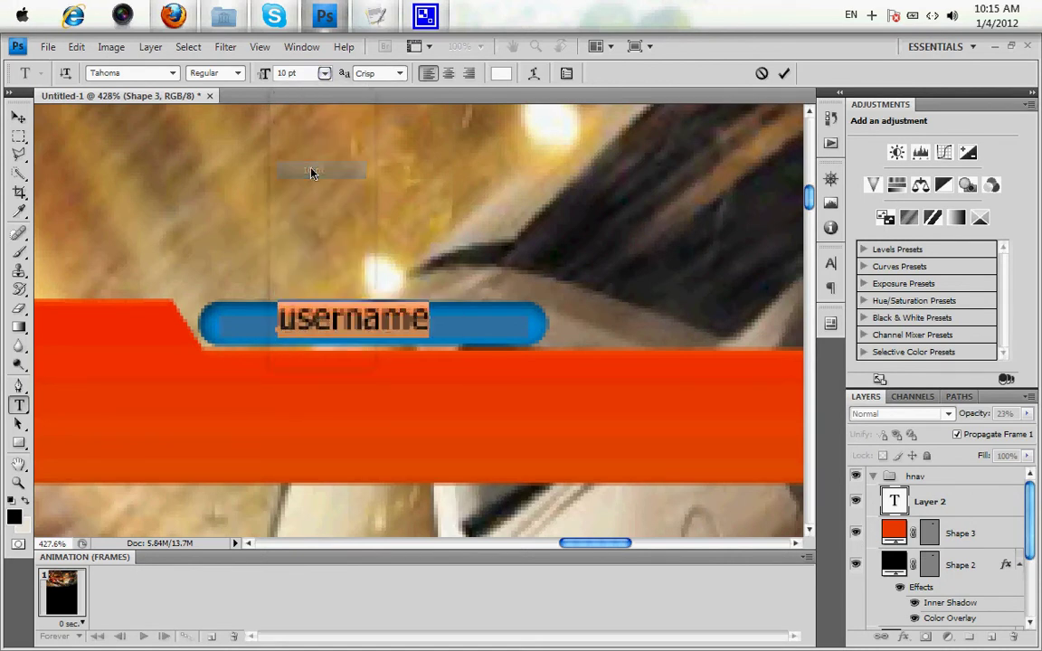
{"action": "left_click", "coordinate": [509, 76]}
{"action": "left_click", "coordinate": [488, 321]}
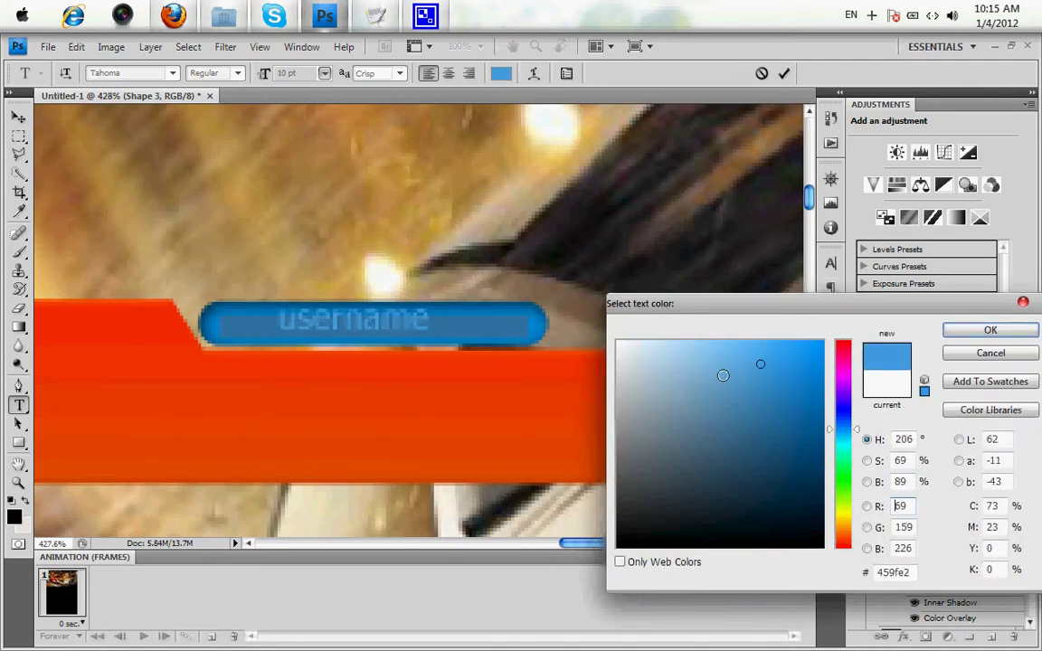
{"action": "left_click", "coordinate": [618, 345]}
{"action": "left_click_drag", "start_coordinate": [616, 356], "coordinate": [596, 358]}
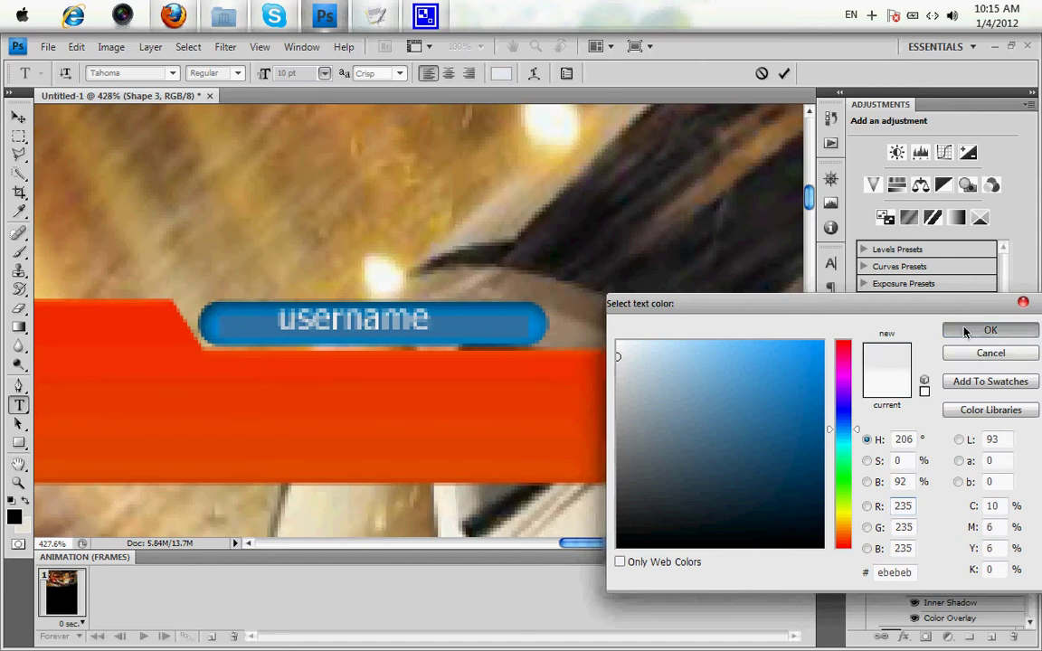
{"action": "left_click", "coordinate": [989, 331]}
{"action": "left_click", "coordinate": [19, 118]}
{"action": "left_click_drag", "start_coordinate": [442, 383], "coordinate": [459, 397]}
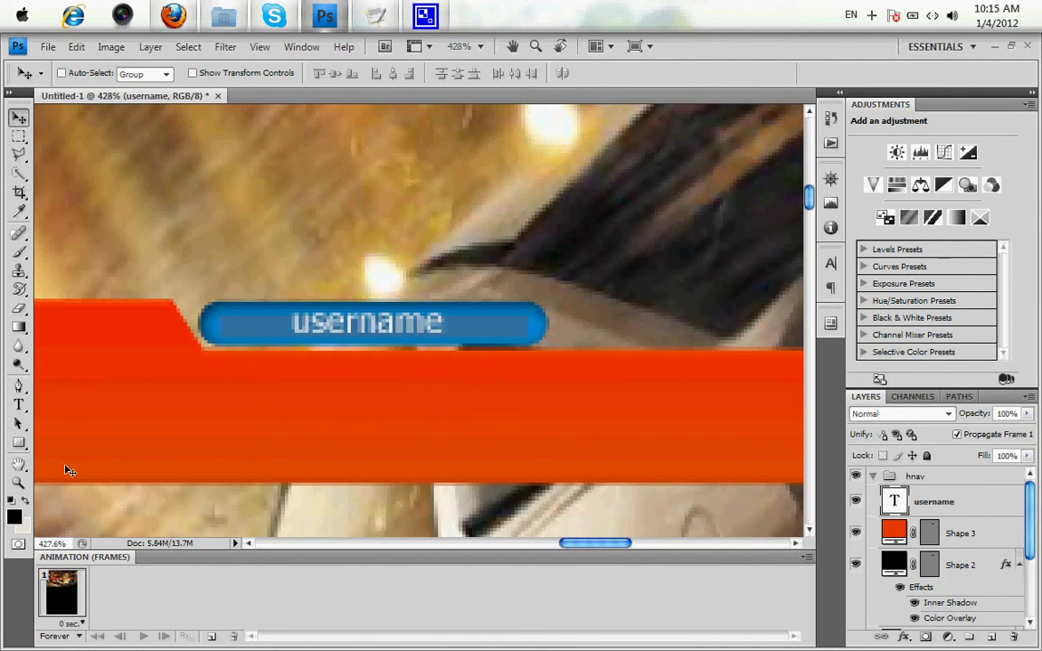
Duplicate the pill and its username label to the right and nudge the copy into line.
{"action": "key", "text": "z"}
{"action": "left_click_drag", "start_coordinate": [542, 414], "coordinate": [430, 323]}
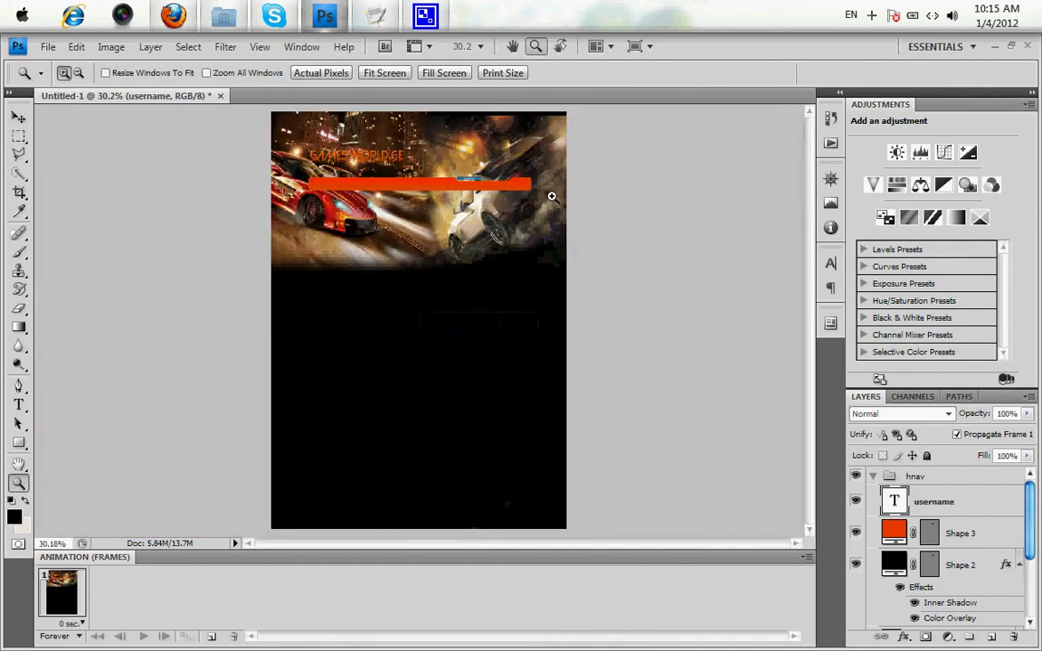
{"action": "left_click_drag", "start_coordinate": [493, 136], "coordinate": [510, 261]}
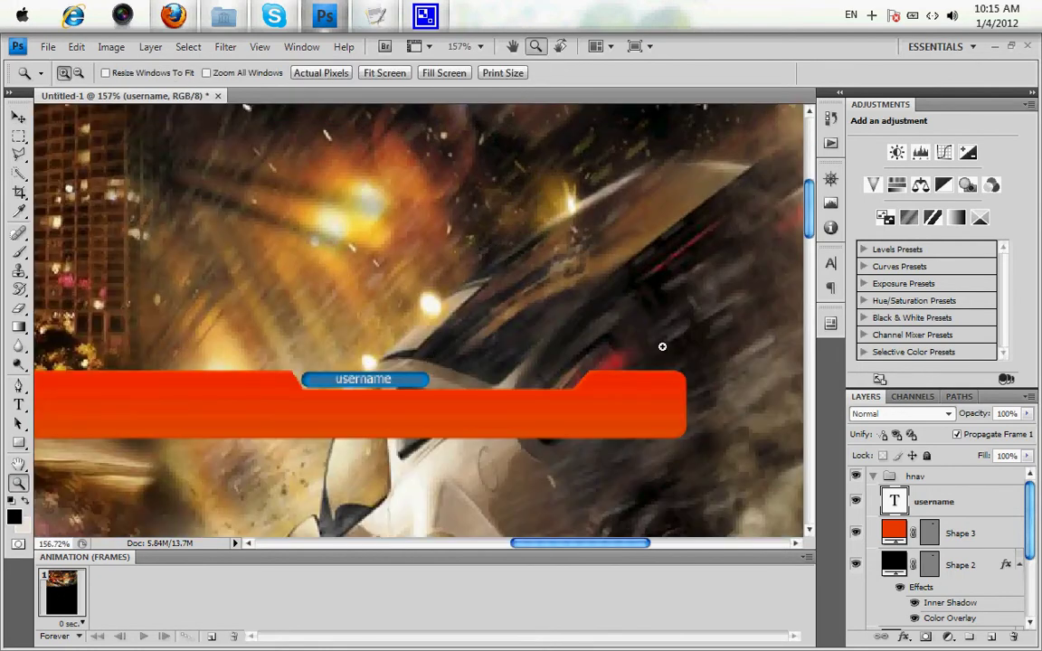
{"action": "left_click", "coordinate": [19, 116]}
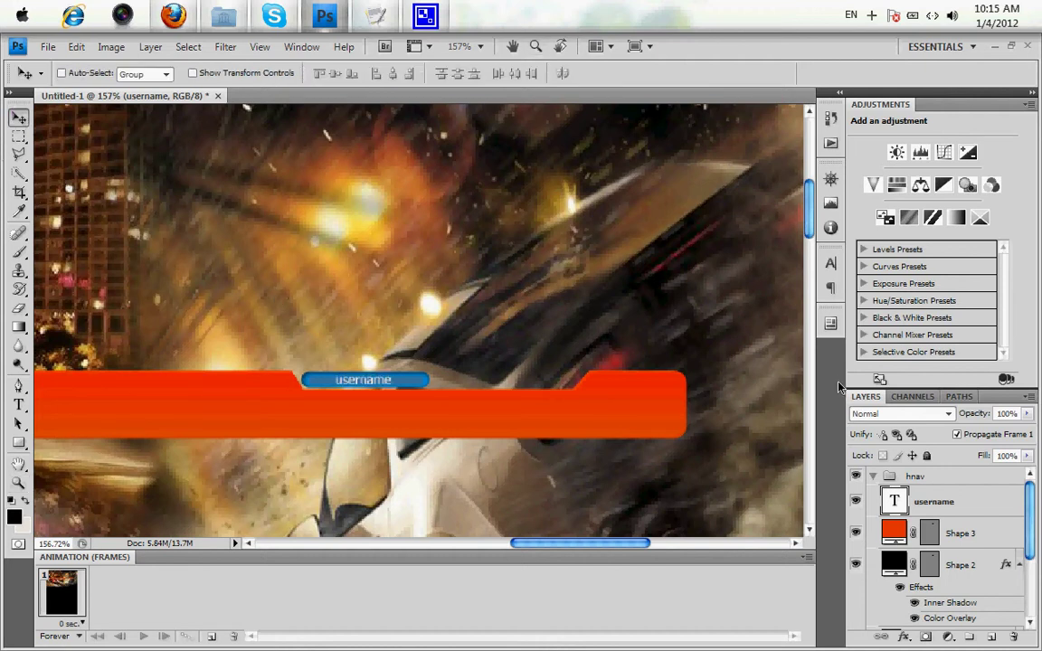
{"action": "left_click", "coordinate": [952, 541], "text": "shift"}
{"action": "left_click_drag", "start_coordinate": [410, 421], "coordinate": [546, 415]}
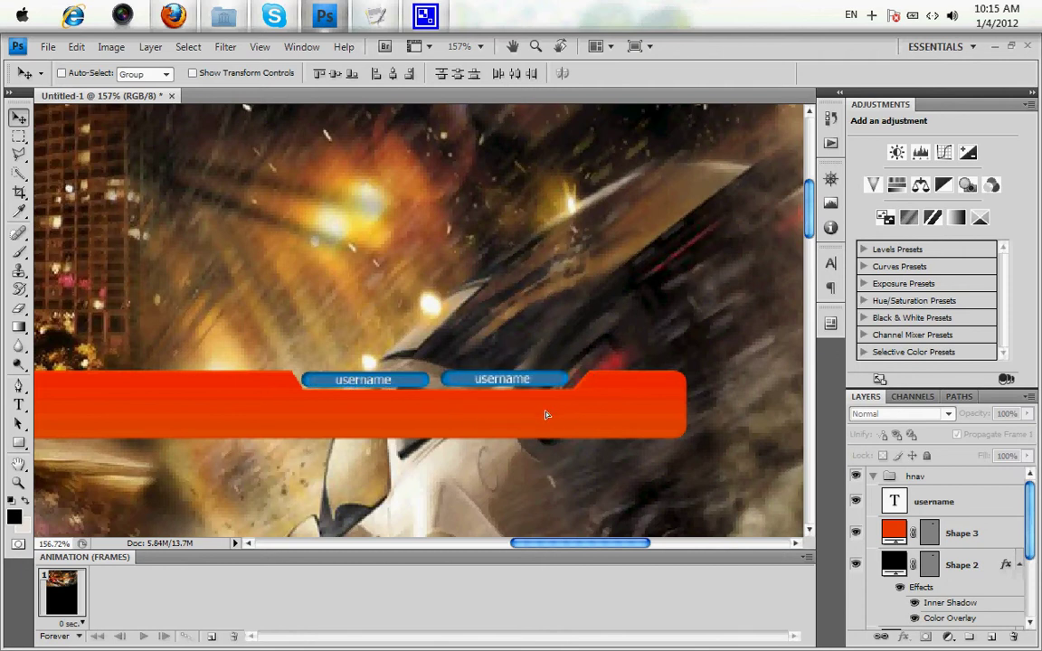
{"action": "left_click_drag", "start_coordinate": [546, 416], "coordinate": [546, 413]}
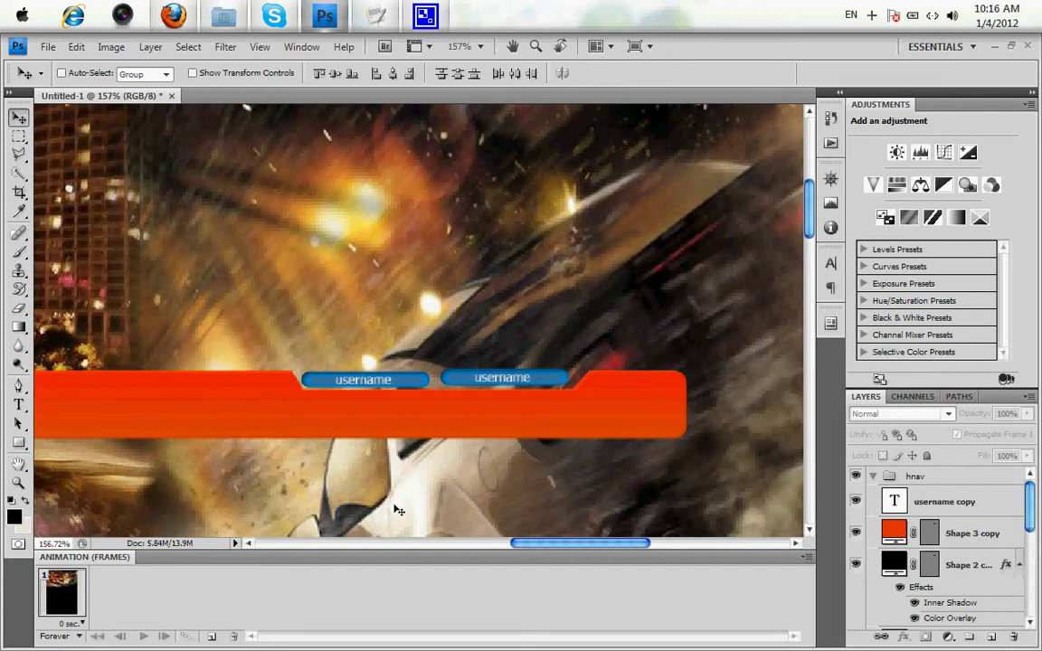
{"action": "left_click", "coordinate": [18, 442]}
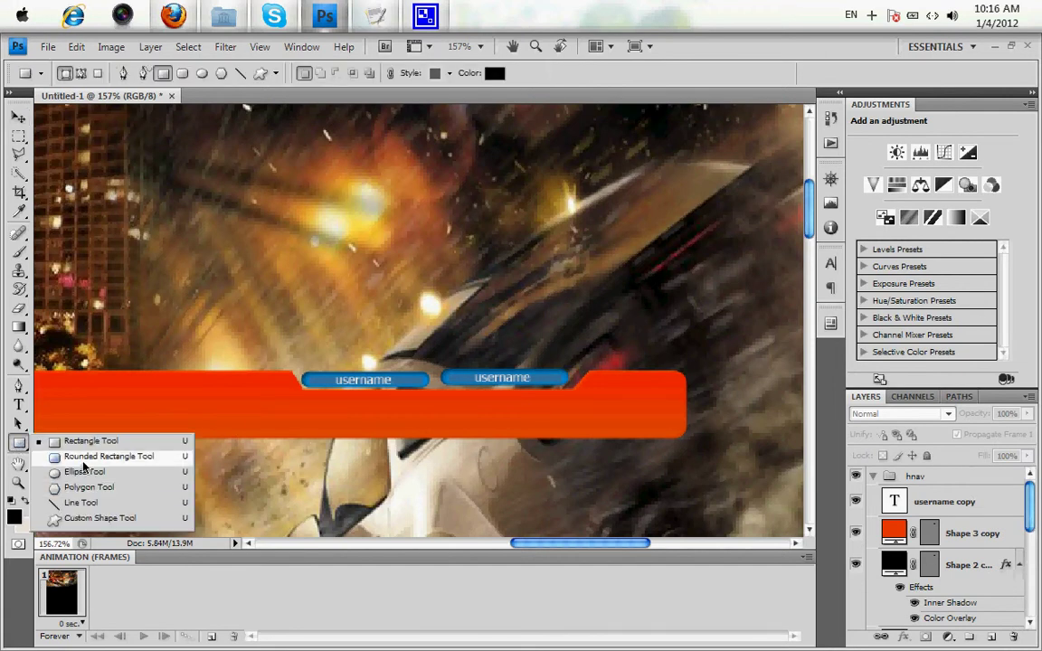
Draw a filled black circle at the orange bar's right end and nudge it slightly left.
{"action": "left_click", "coordinate": [78, 471]}
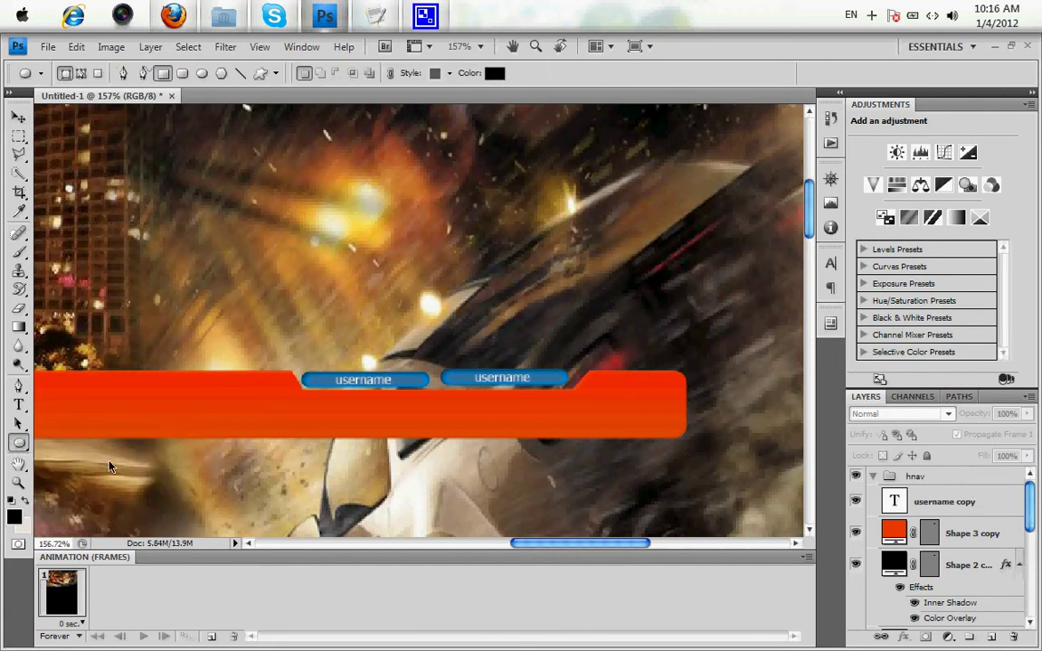
{"action": "left_click_drag", "start_coordinate": [624, 381], "coordinate": [675, 431]}
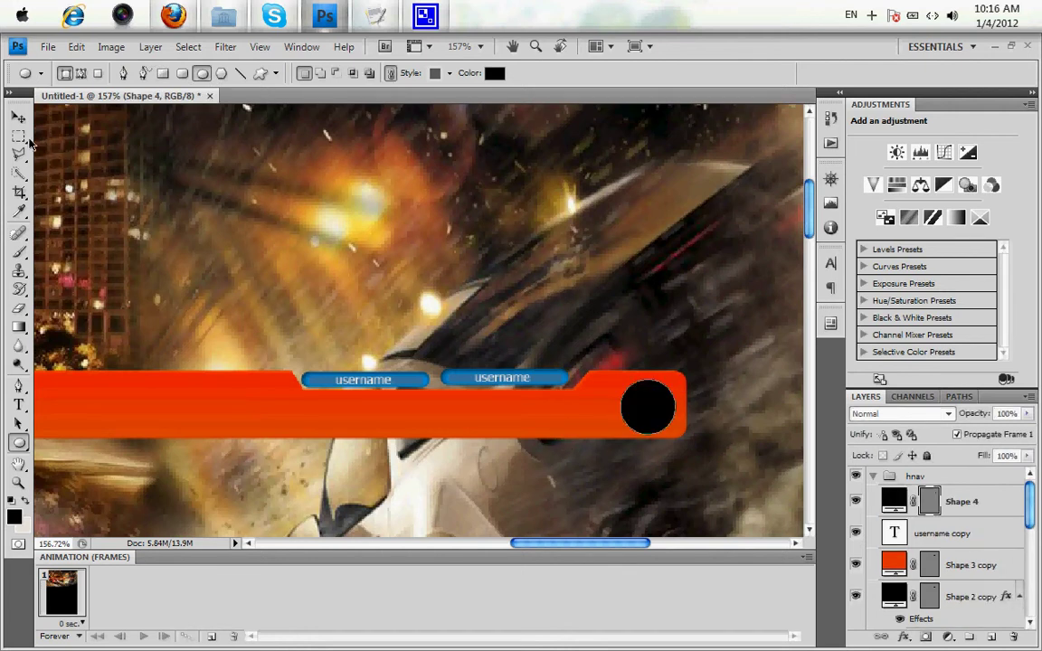
{"action": "left_click", "coordinate": [18, 117]}
{"action": "left_click_drag", "start_coordinate": [683, 461], "coordinate": [674, 463]}
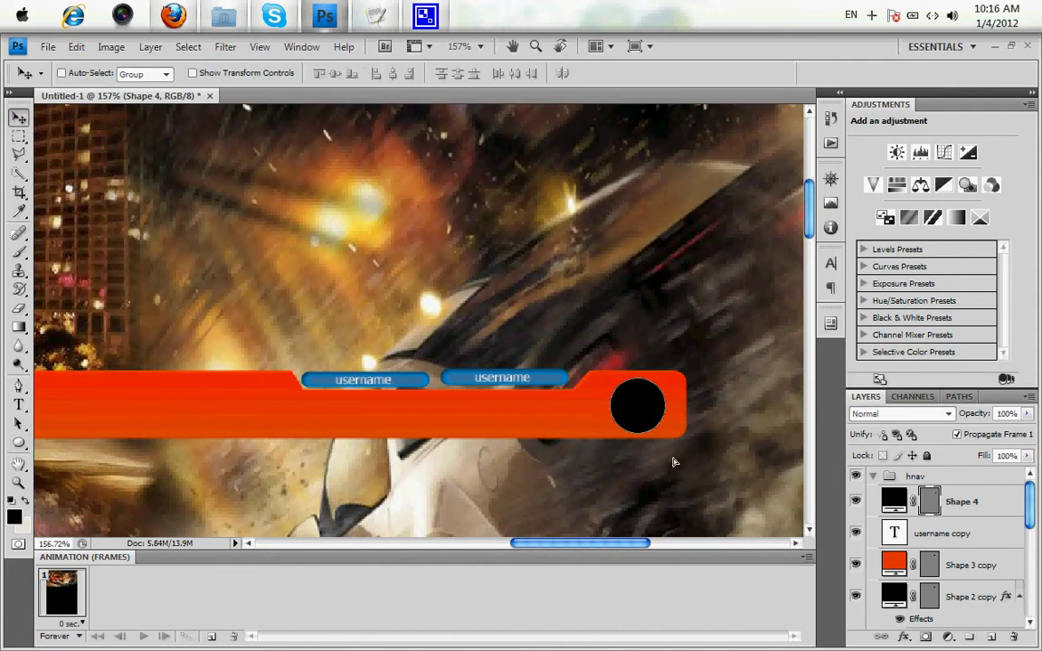
Add a Gradient Overlay to the circle and set its left stop to blue.
{"action": "double_click", "coordinate": [990, 509]}
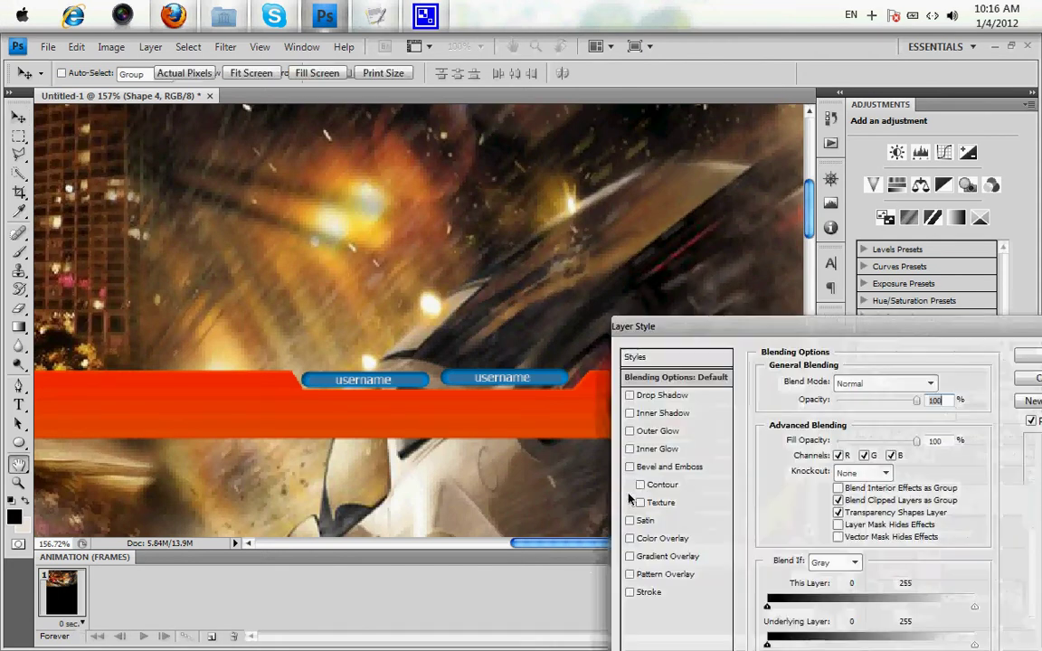
{"action": "left_click", "coordinate": [672, 556]}
{"action": "left_click_drag", "start_coordinate": [739, 326], "coordinate": [187, 179]}
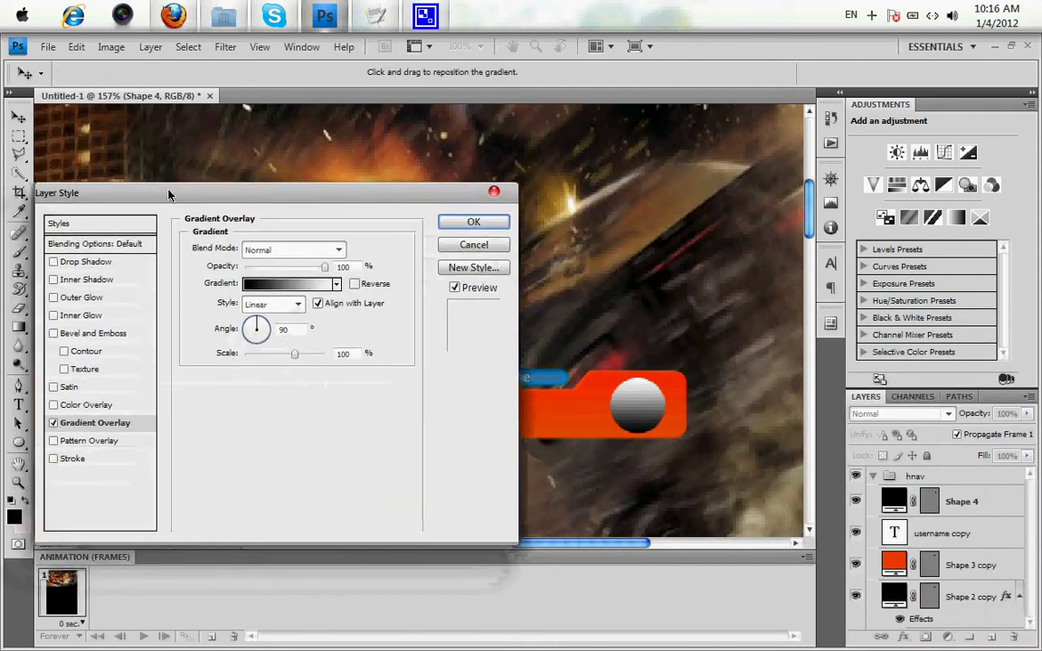
{"action": "left_click", "coordinate": [307, 270]}
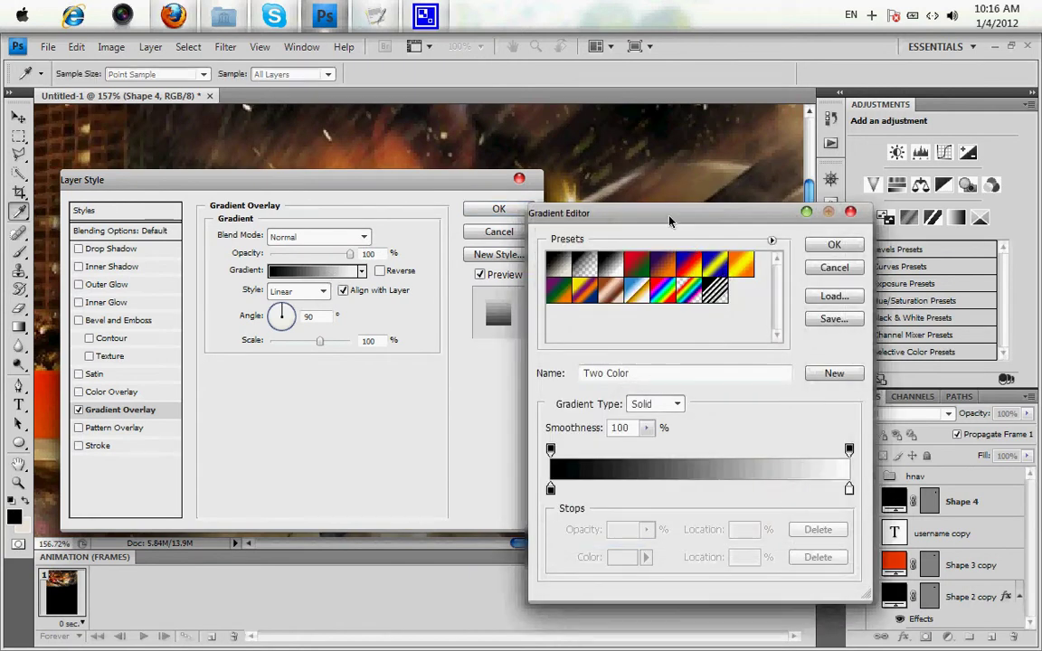
{"action": "left_click_drag", "start_coordinate": [657, 214], "coordinate": [356, 163]}
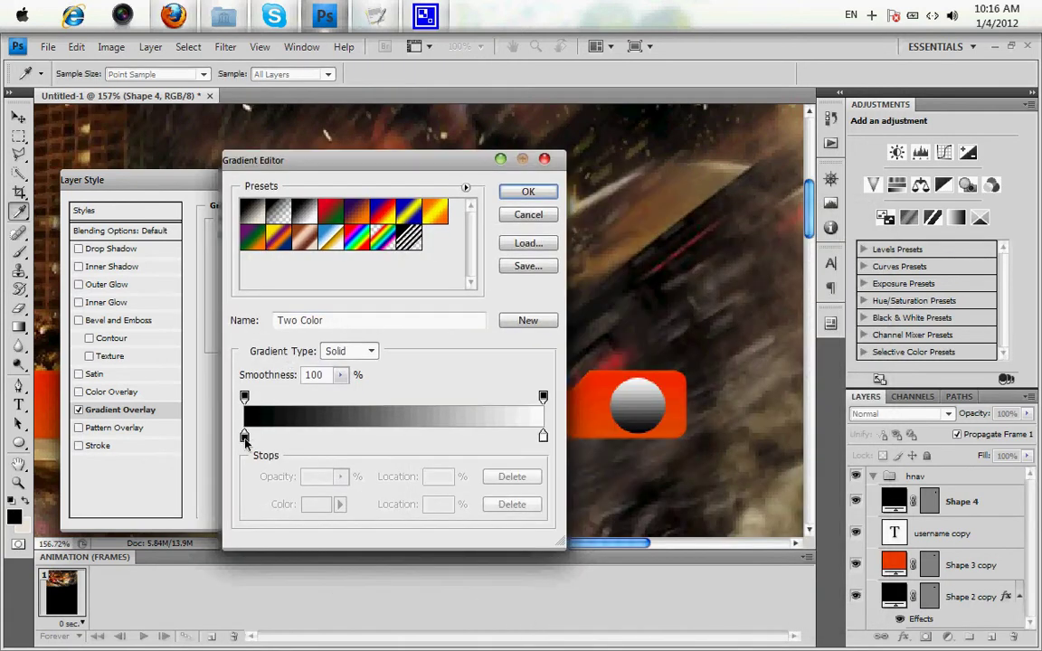
{"action": "left_click", "coordinate": [244, 437]}
{"action": "double_click", "coordinate": [244, 437]}
{"action": "mouse_move", "coordinate": [770, 226]}
{"action": "left_mouse_down"}
{"action": "mouse_move", "coordinate": [326, 104]}
{"action": "mouse_move", "coordinate": [341, 83]}
{"action": "left_mouse_up"}
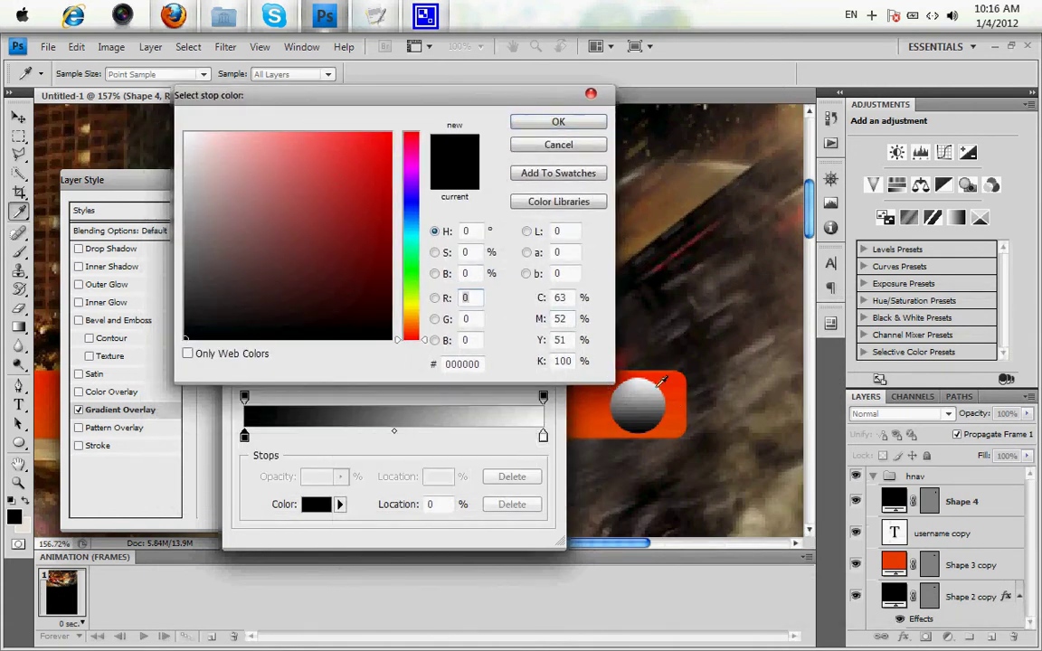
{"action": "left_click_drag", "start_coordinate": [414, 266], "coordinate": [414, 224]}
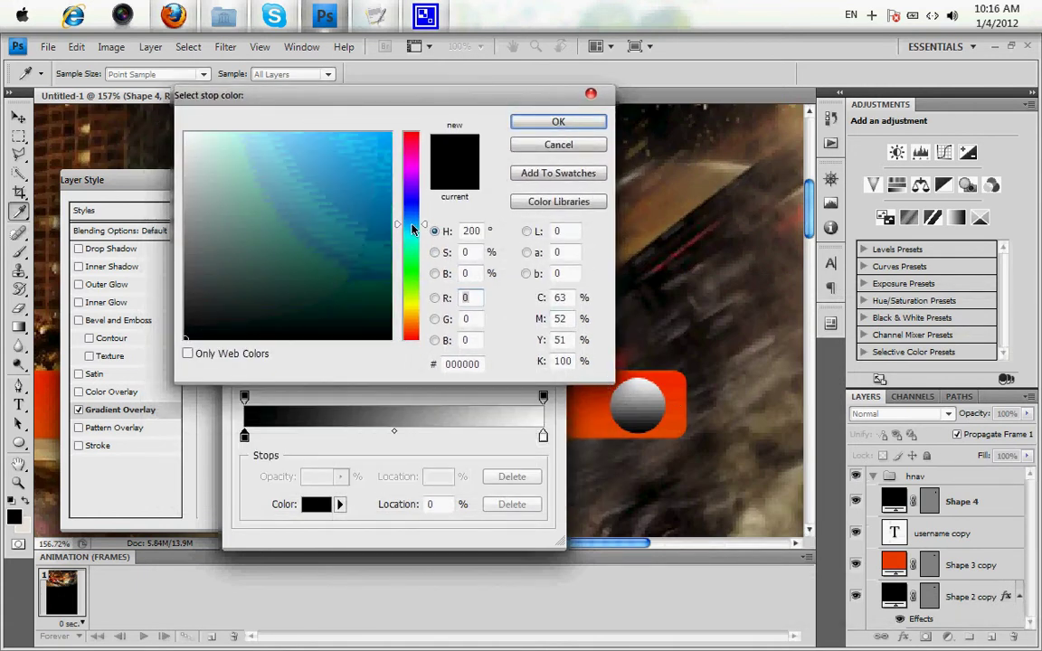
{"action": "left_click", "coordinate": [386, 164]}
{"action": "left_click", "coordinate": [558, 122]}
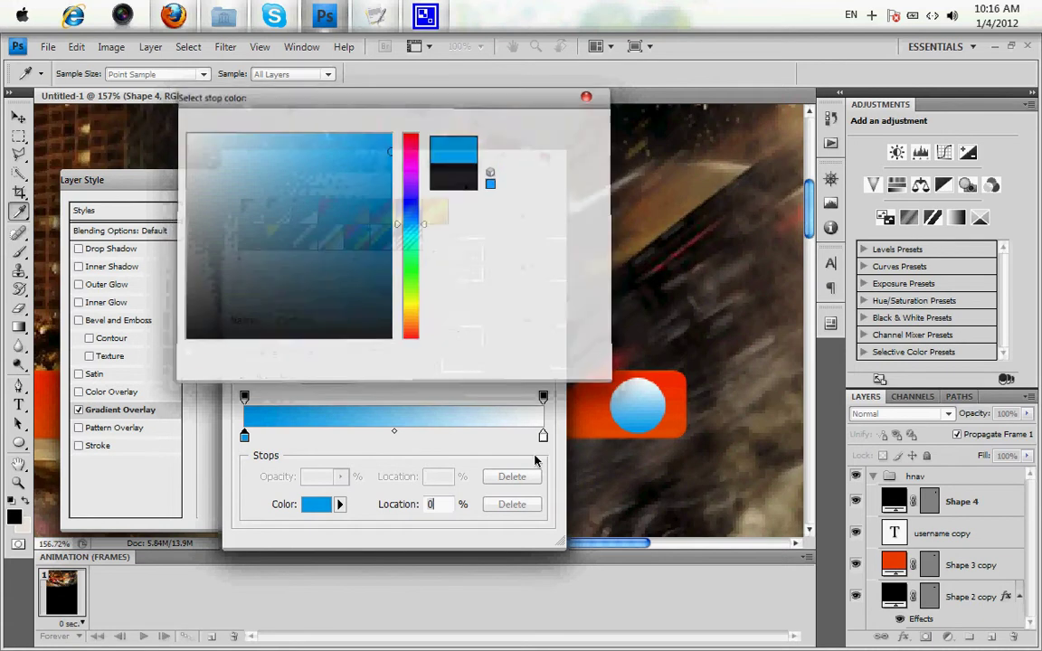
Set the gradient's end stop to a light cyan-blue and accept the gradient.
{"action": "left_click", "coordinate": [546, 438]}
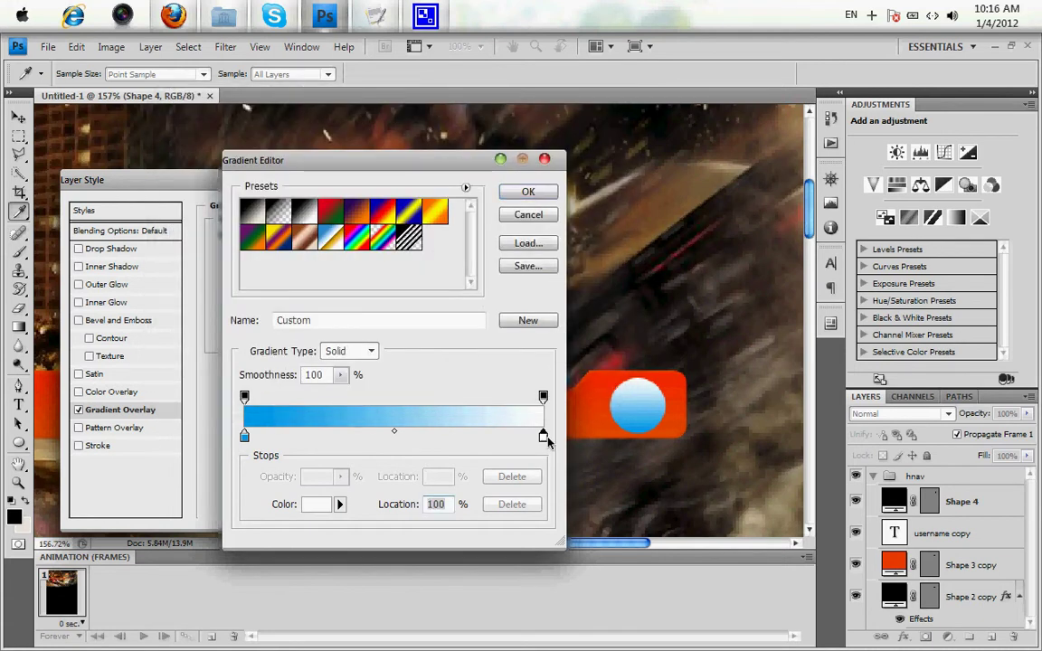
{"action": "double_click", "coordinate": [544, 438]}
{"action": "left_click", "coordinate": [412, 219]}
{"action": "left_click", "coordinate": [364, 160]}
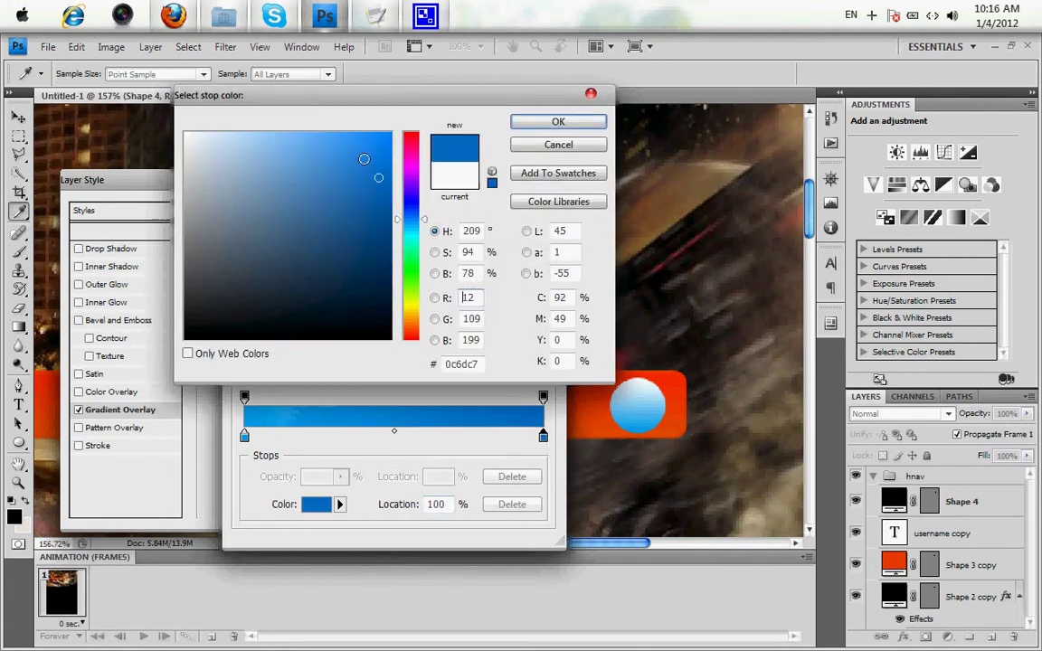
{"action": "left_click", "coordinate": [368, 133]}
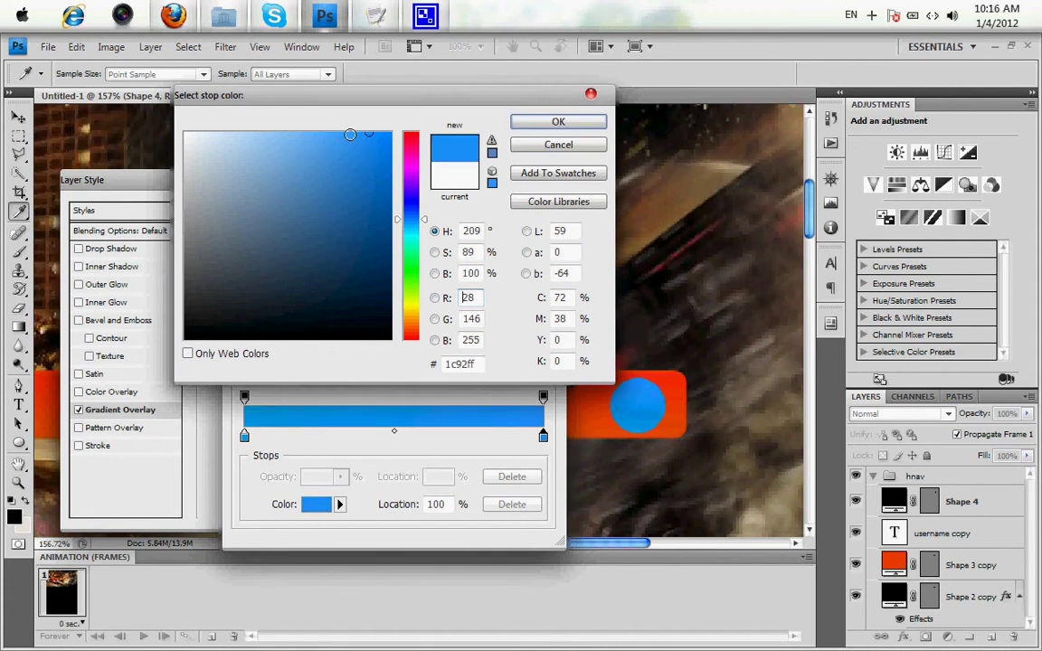
{"action": "left_click", "coordinate": [409, 225]}
{"action": "left_click_drag", "start_coordinate": [410, 238], "coordinate": [413, 228]}
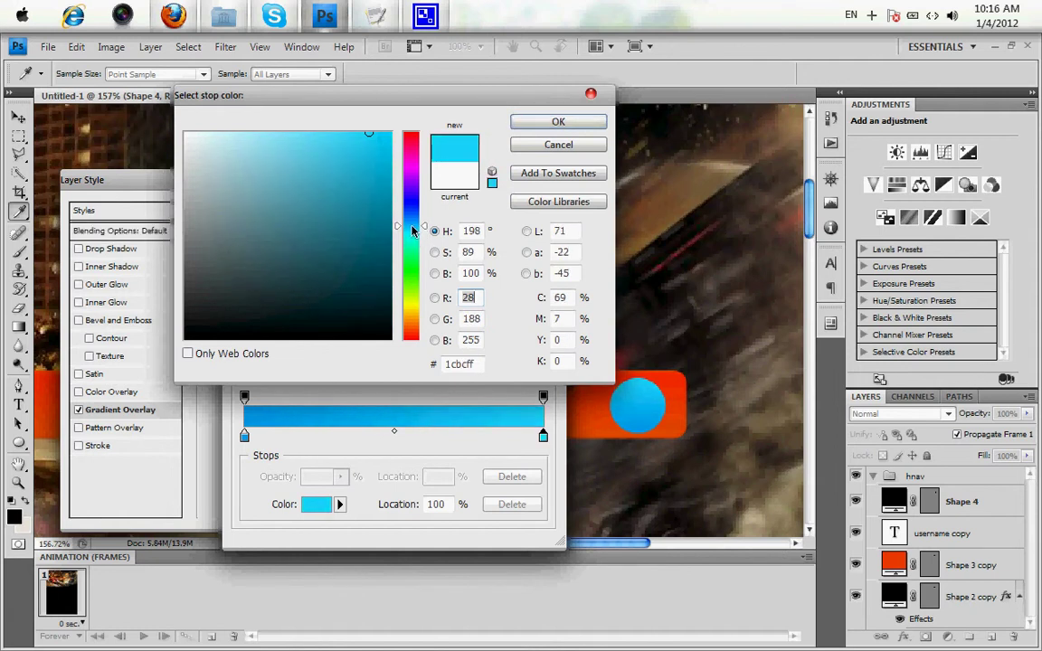
{"action": "left_click", "coordinate": [558, 121]}
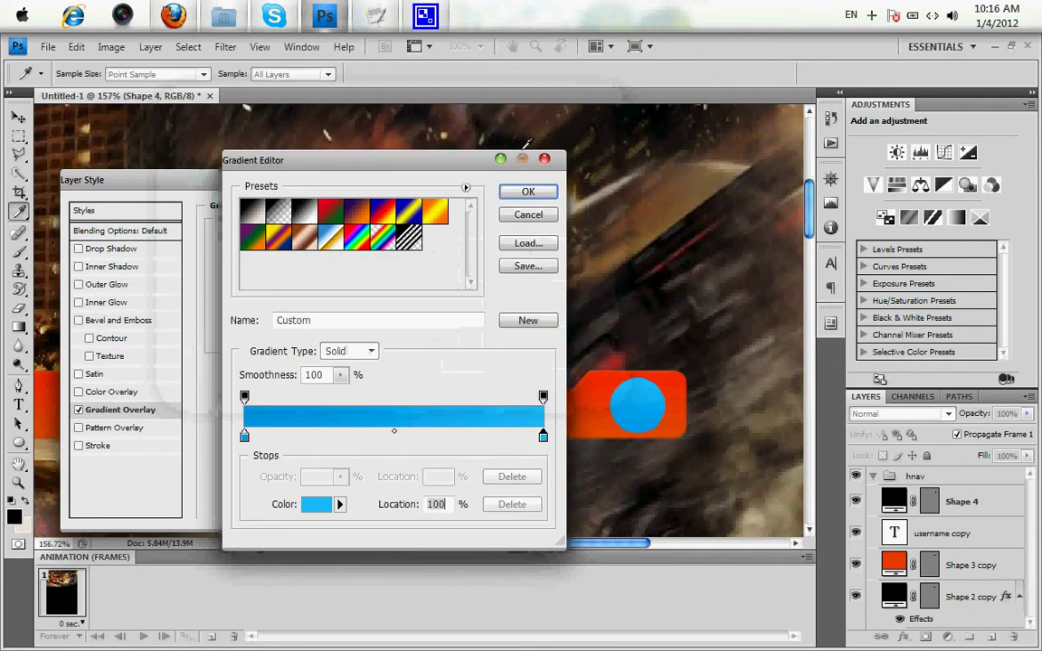
{"action": "left_click", "coordinate": [533, 126]}
Enable Bevel and Emboss with Size 1 and a grey shadow colour.
{"action": "left_click", "coordinate": [97, 323]}
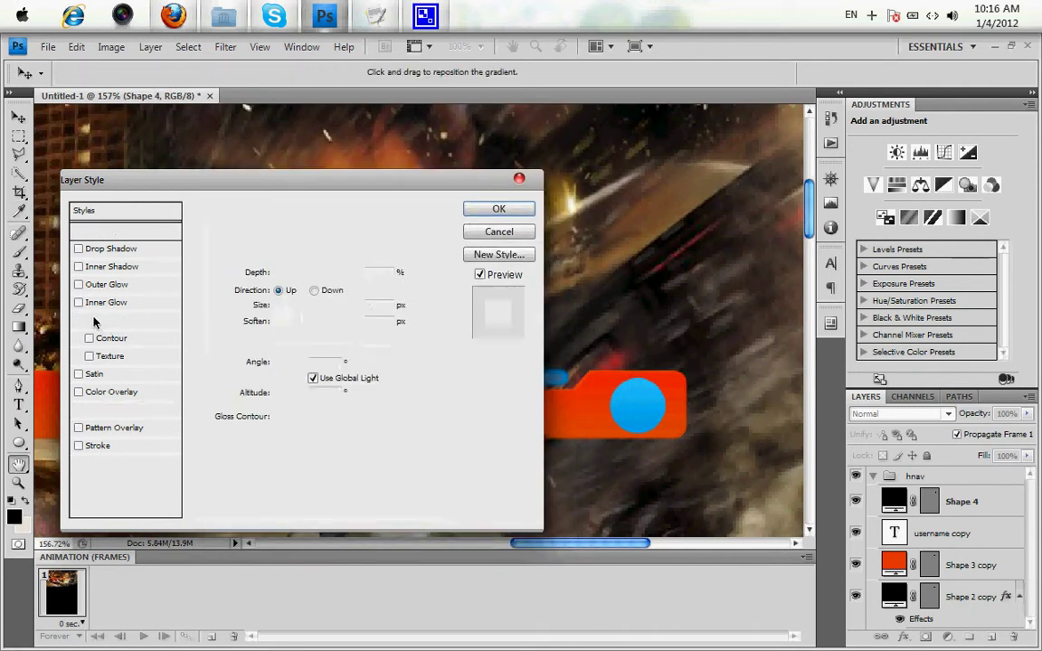
{"action": "left_click_drag", "start_coordinate": [278, 305], "coordinate": [275, 305]}
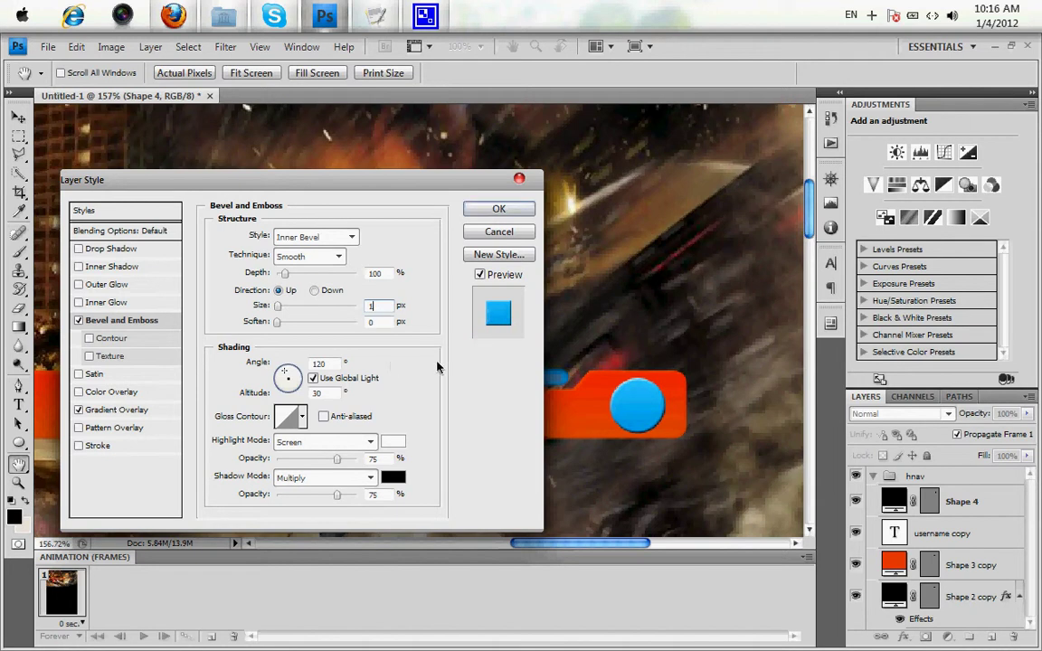
{"action": "left_click", "coordinate": [392, 477]}
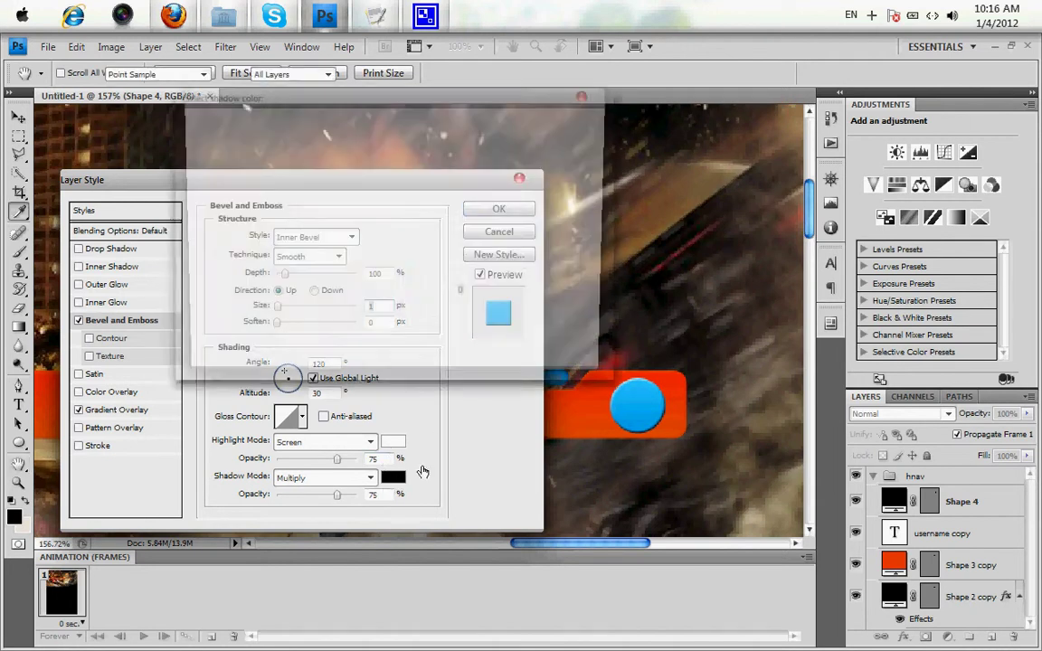
{"action": "mouse_move", "coordinate": [158, 272]}
{"action": "left_mouse_down"}
{"action": "mouse_move", "coordinate": [123, 226]}
{"action": "mouse_move", "coordinate": [131, 186]}
{"action": "left_mouse_up"}
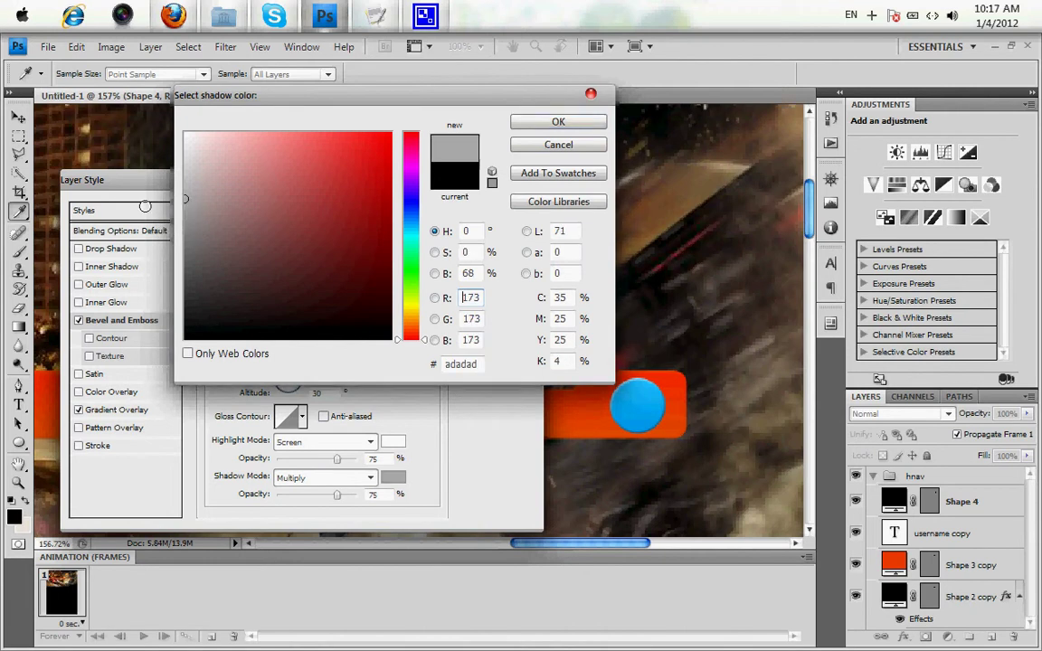
{"action": "left_click", "coordinate": [558, 121]}
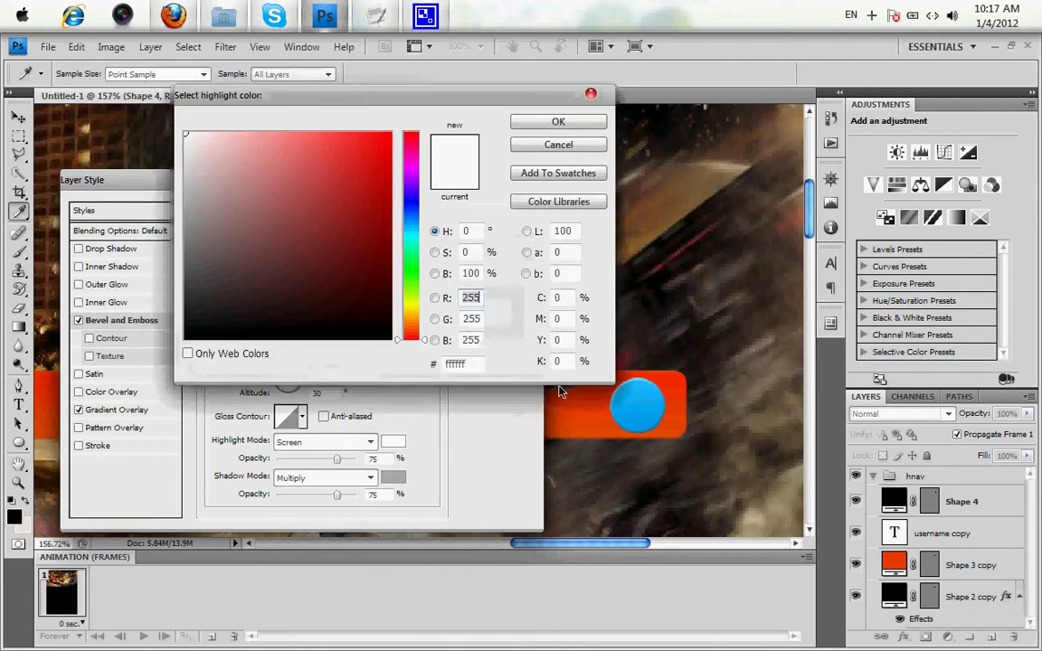
Give the bevel a bright cyan highlight, apply the style, and duplicate the circle layer.
{"action": "left_click", "coordinate": [185, 338]}
{"action": "left_click", "coordinate": [407, 234]}
{"action": "left_click_drag", "start_coordinate": [384, 213], "coordinate": [369, 133]}
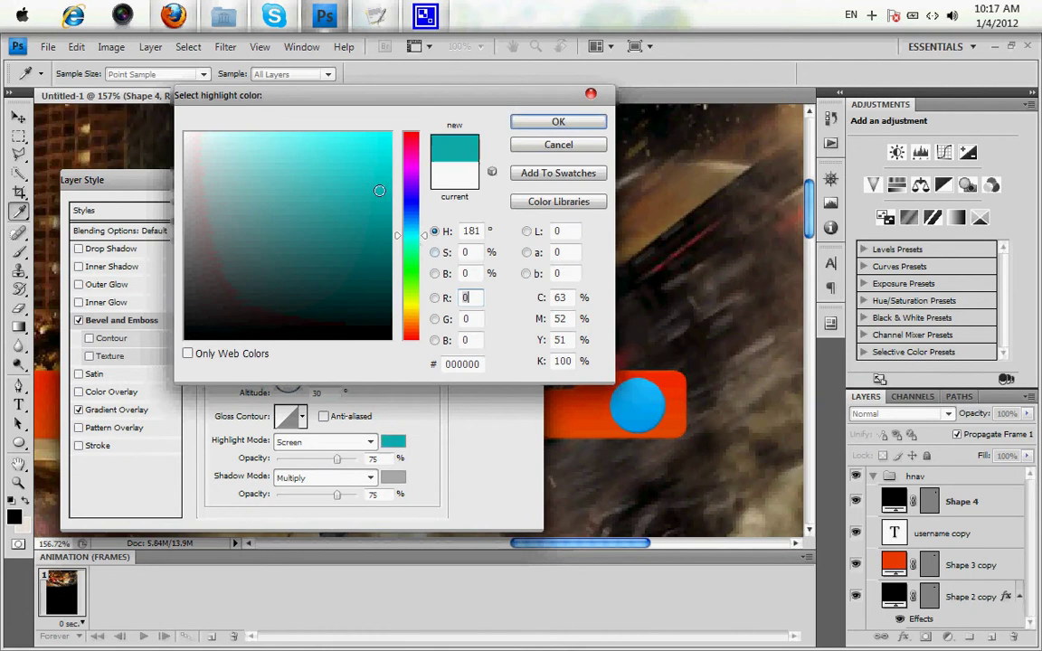
{"action": "left_click", "coordinate": [552, 121]}
{"action": "left_click", "coordinate": [500, 210]}
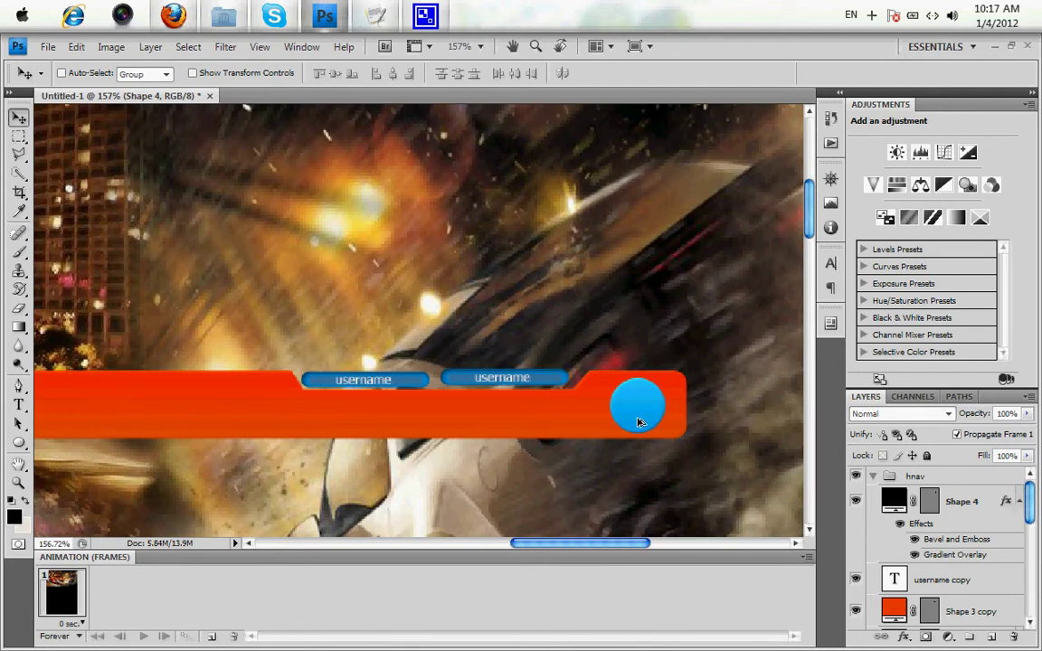
{"action": "key", "text": "ctrl+j"}
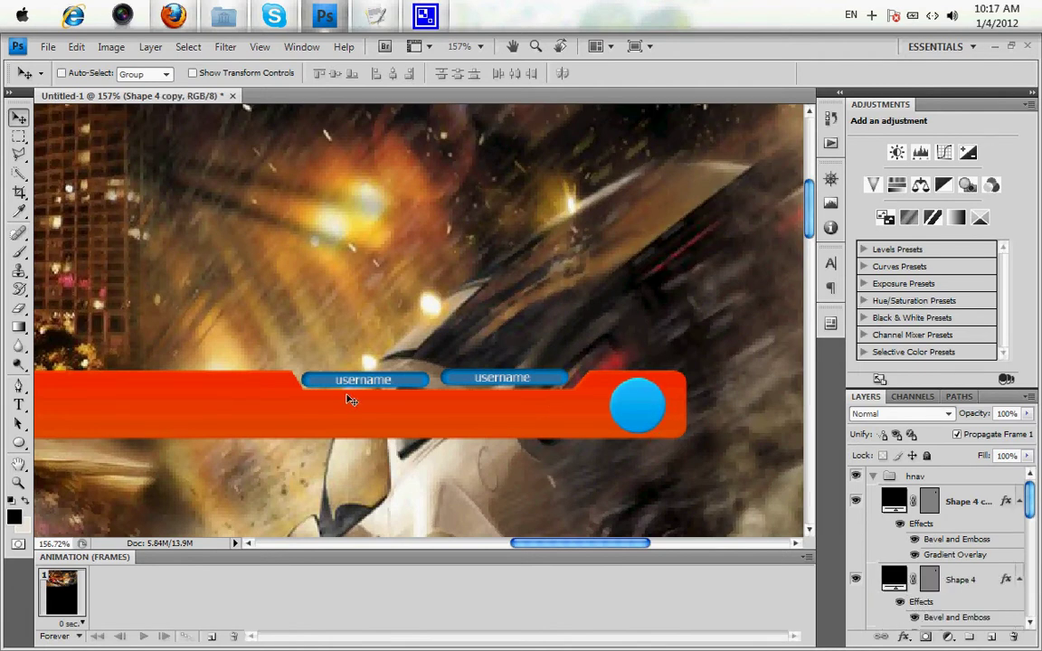
Draw a Pen path across the circle and turn it into a selection.
{"action": "left_click", "coordinate": [19, 251]}
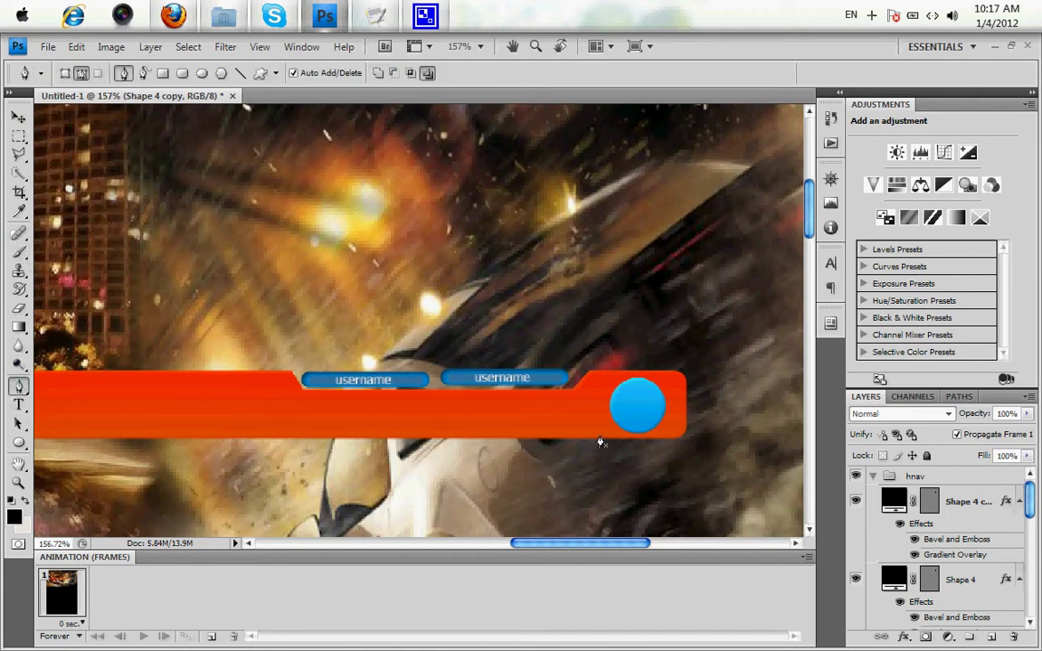
{"action": "key", "text": "ctrl+z"}
{"action": "left_click", "coordinate": [589, 348]}
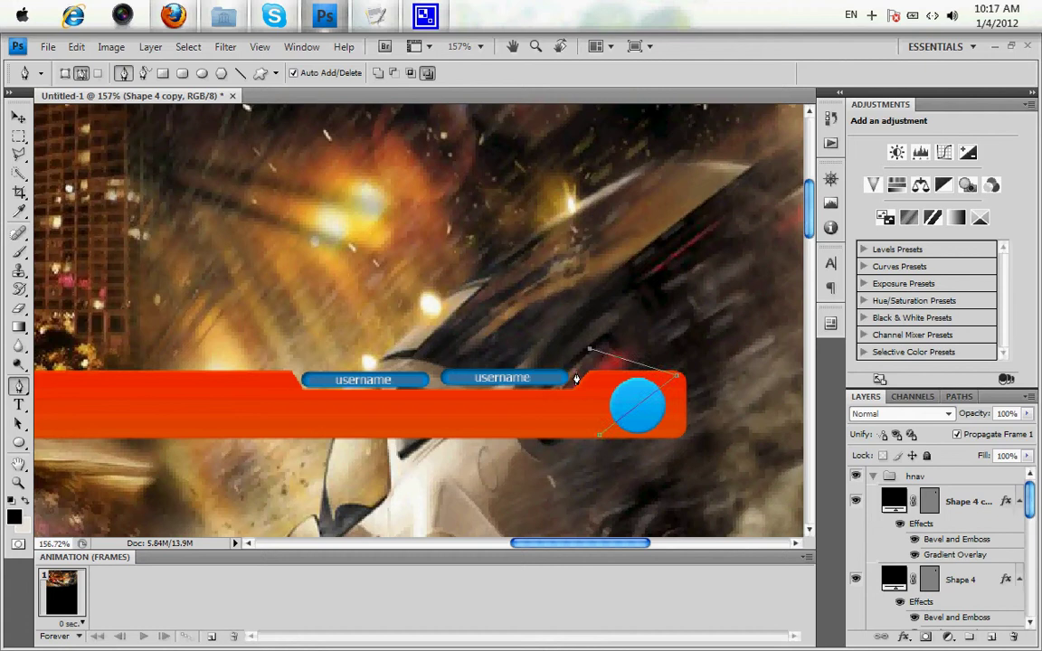
{"action": "right_click", "coordinate": [601, 440]}
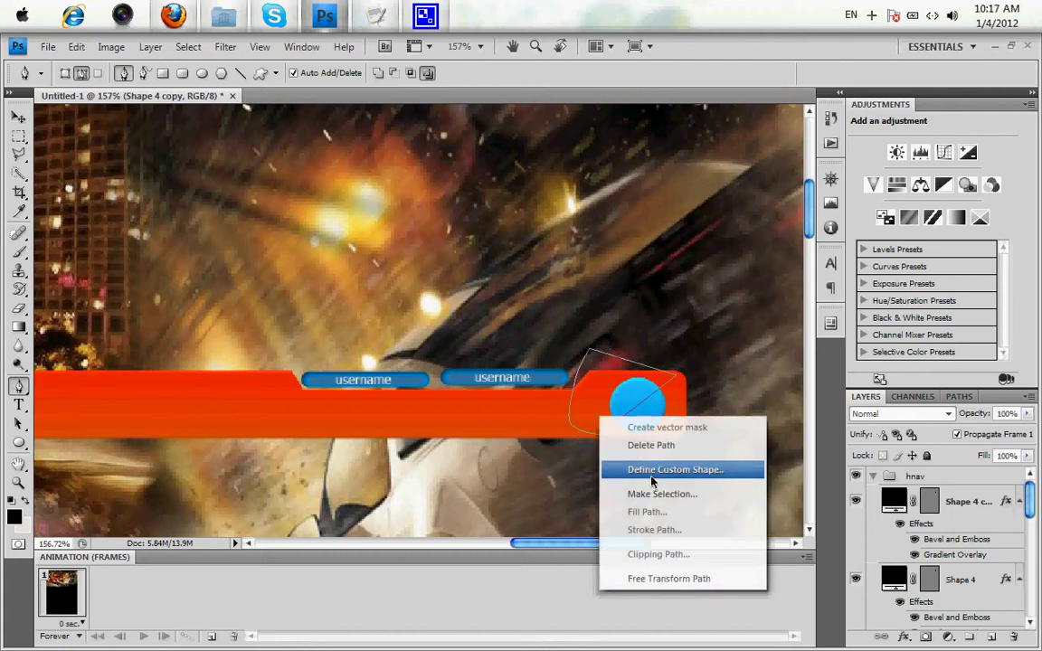
{"action": "left_click", "coordinate": [633, 492]}
{"action": "left_click", "coordinate": [601, 181]}
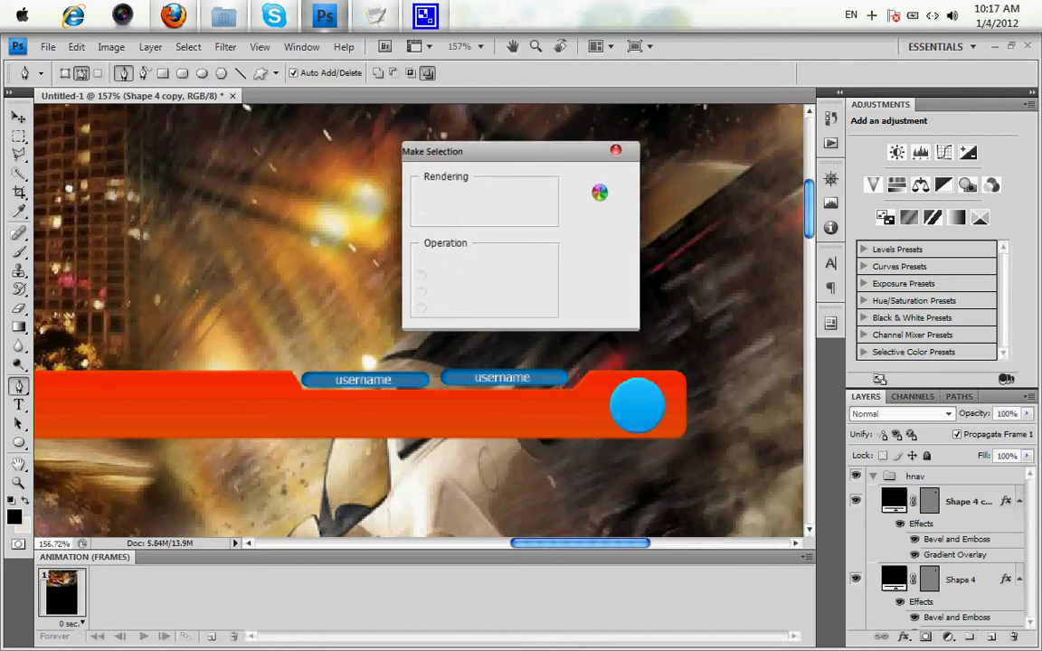
Rasterize Shape 4 copy, erase half of it, deselect, and clear its layer style.
{"action": "left_click", "coordinate": [19, 309]}
{"action": "left_click", "coordinate": [616, 400]}
{"action": "left_click", "coordinate": [518, 288]}
{"action": "key", "text": "ctrl+d"}
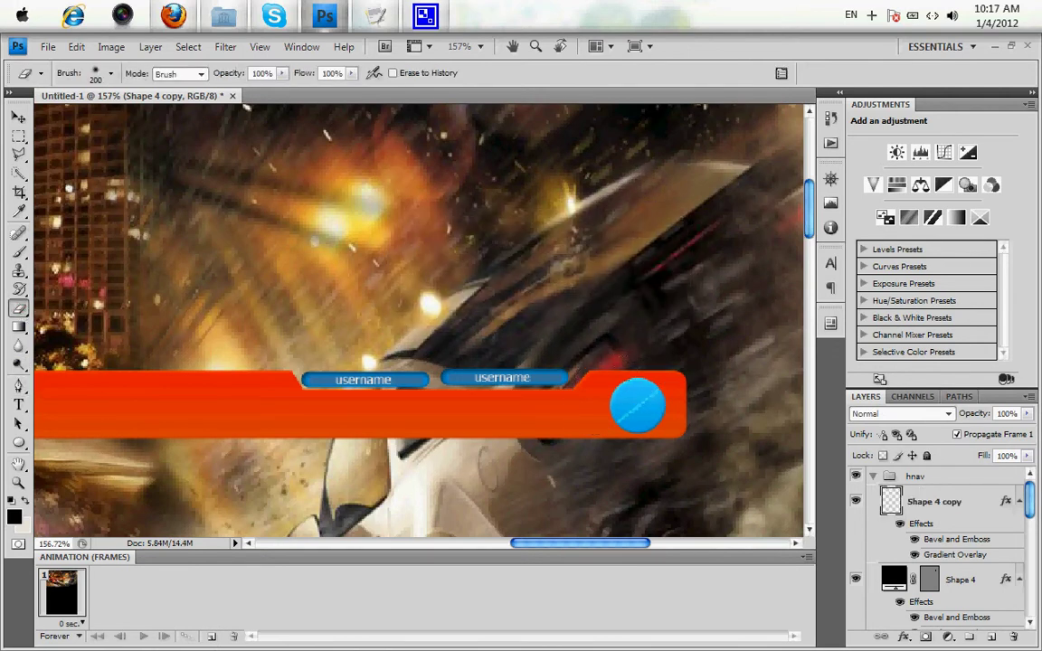
{"action": "right_click", "coordinate": [925, 503]}
{"action": "left_click", "coordinate": [923, 426]}
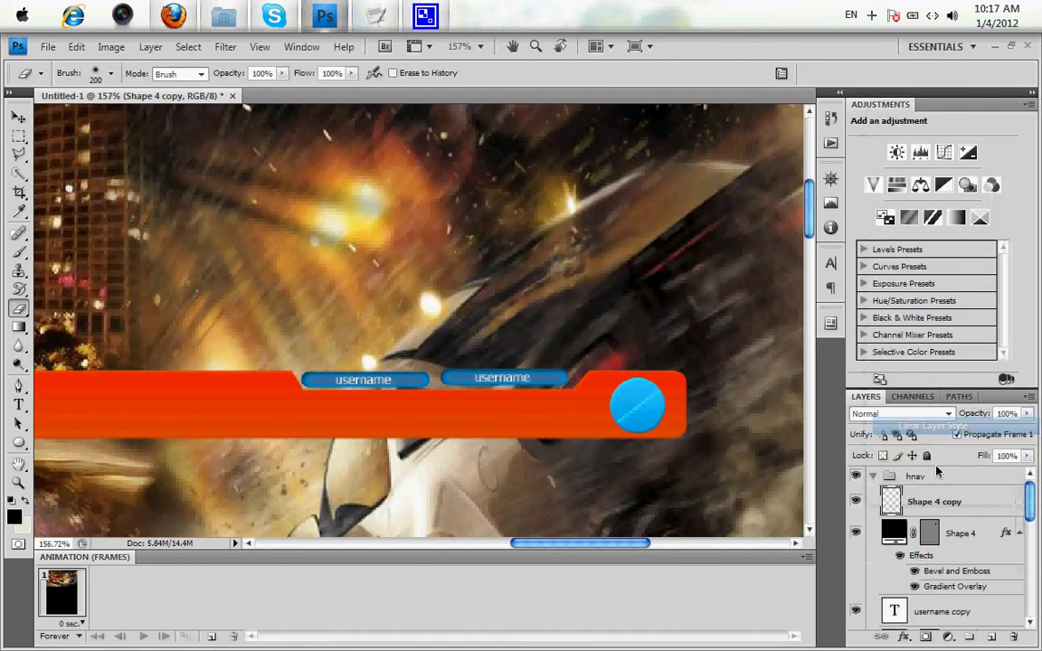
Add a -45° Gradient Overlay to the copy, with the circle's blue as end stop.
{"action": "double_click", "coordinate": [970, 507]}
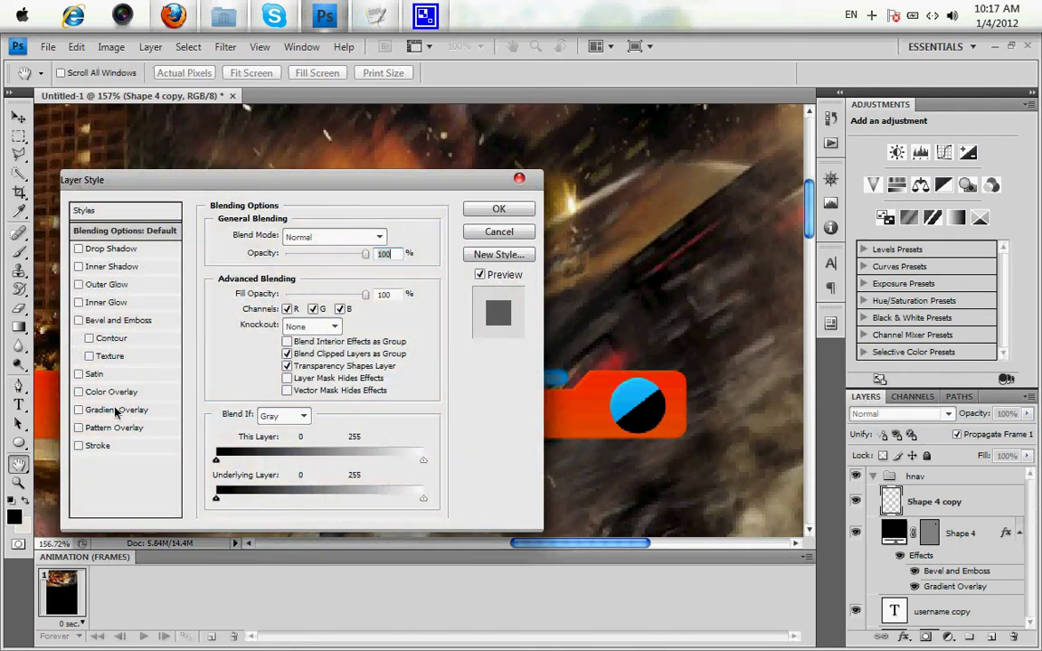
{"action": "left_click", "coordinate": [116, 412]}
{"action": "type", "text": "-45"}
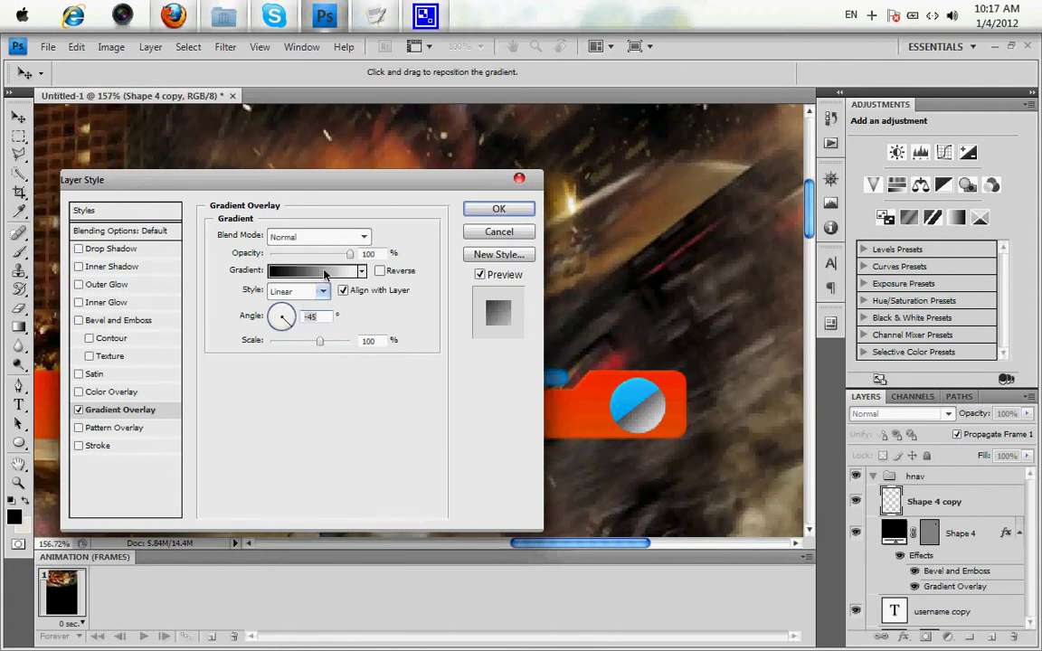
{"action": "left_click", "coordinate": [307, 271]}
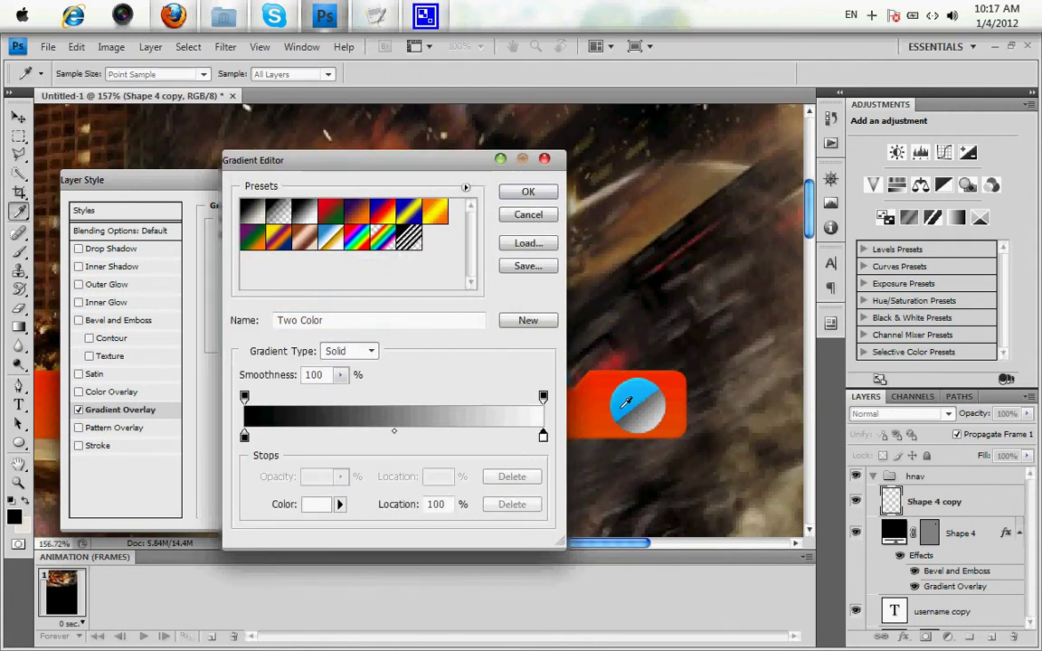
{"action": "left_click", "coordinate": [633, 394]}
Make the gradient's start stop white, apply it, and lower the layer opacity to about 9%.
{"action": "left_click", "coordinate": [245, 438]}
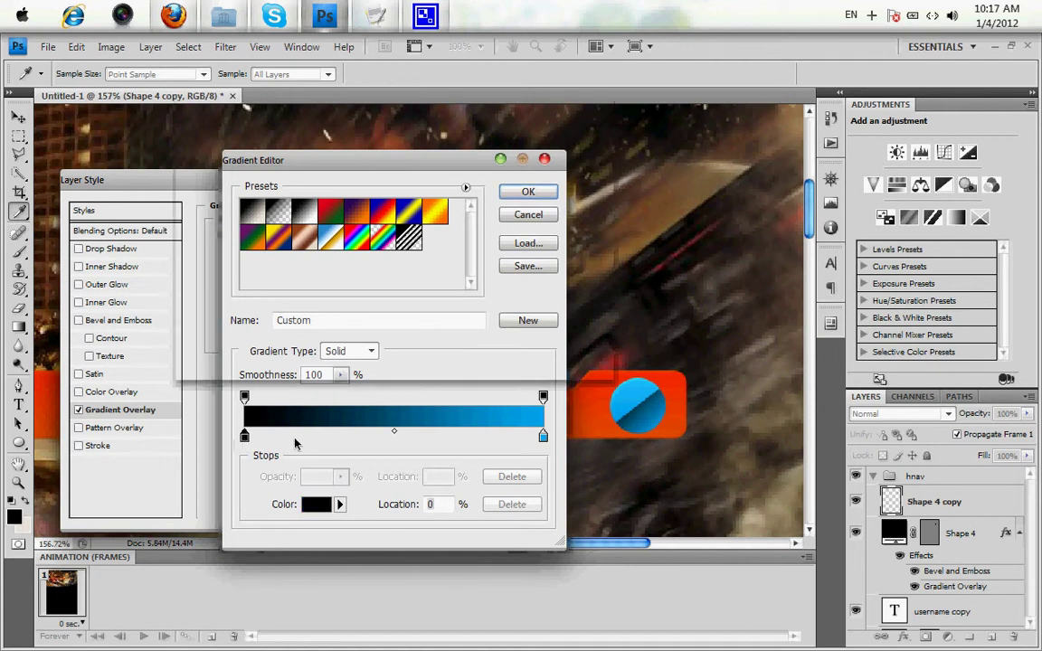
{"action": "double_click", "coordinate": [244, 438]}
{"action": "left_click", "coordinate": [185, 134]}
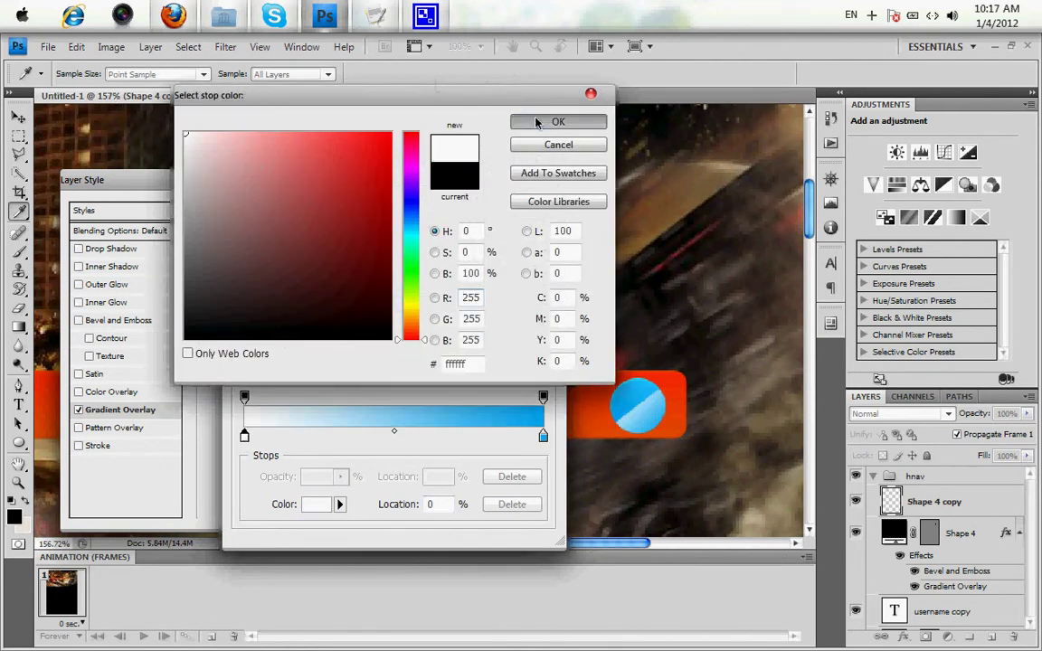
{"action": "left_click", "coordinate": [543, 120]}
{"action": "key", "text": "Return"}
{"action": "left_click", "coordinate": [475, 210]}
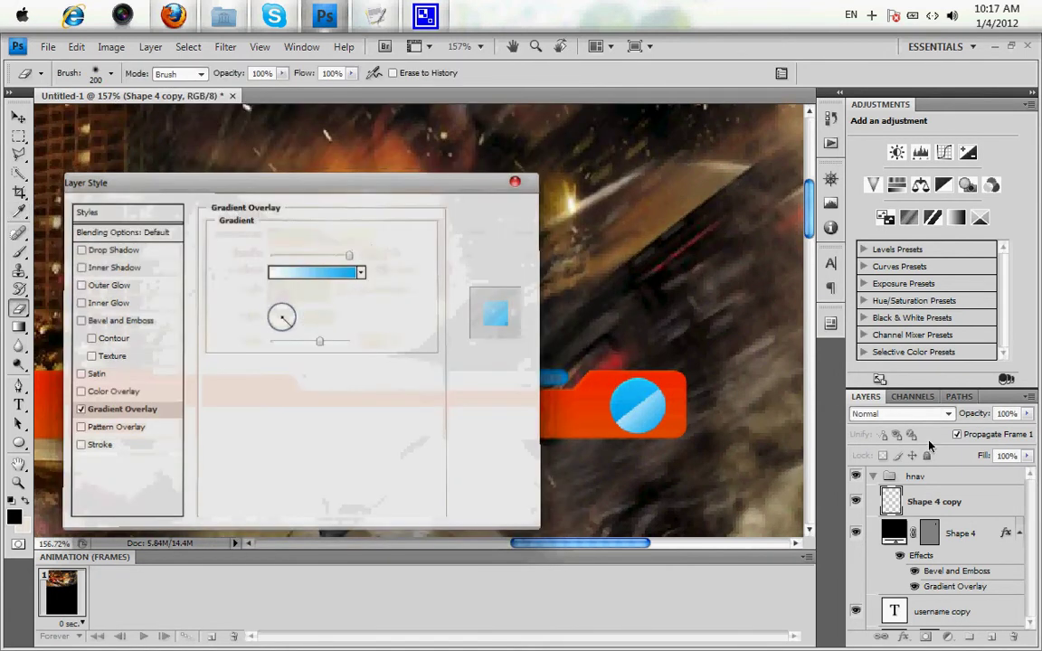
{"action": "left_click_drag", "start_coordinate": [1025, 415], "coordinate": [942, 434]}
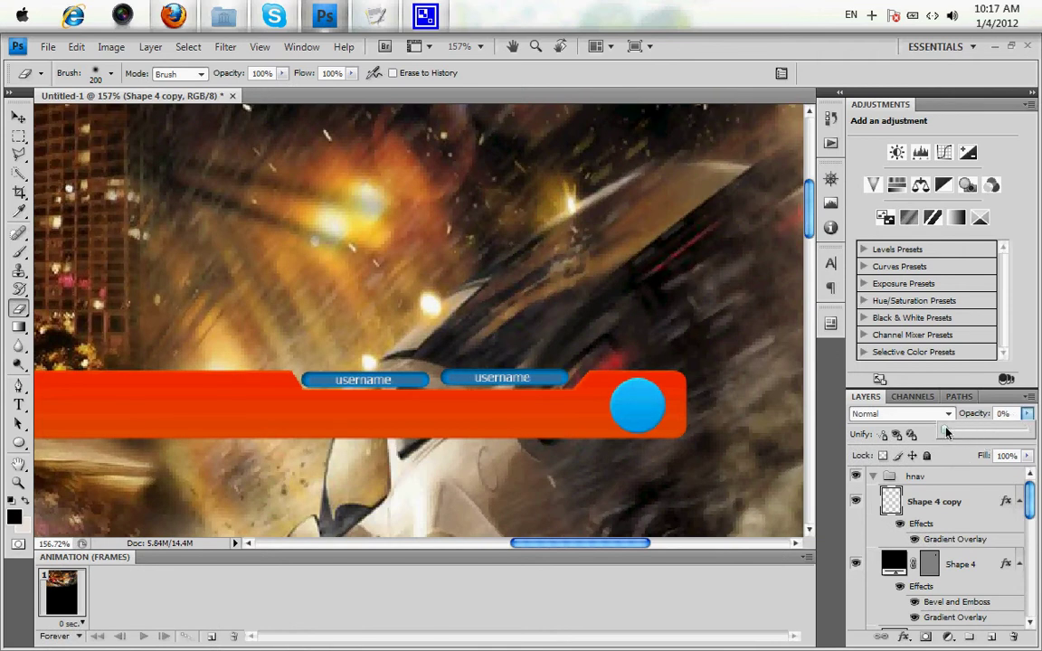
{"action": "left_click_drag", "start_coordinate": [950, 435], "coordinate": [952, 434]}
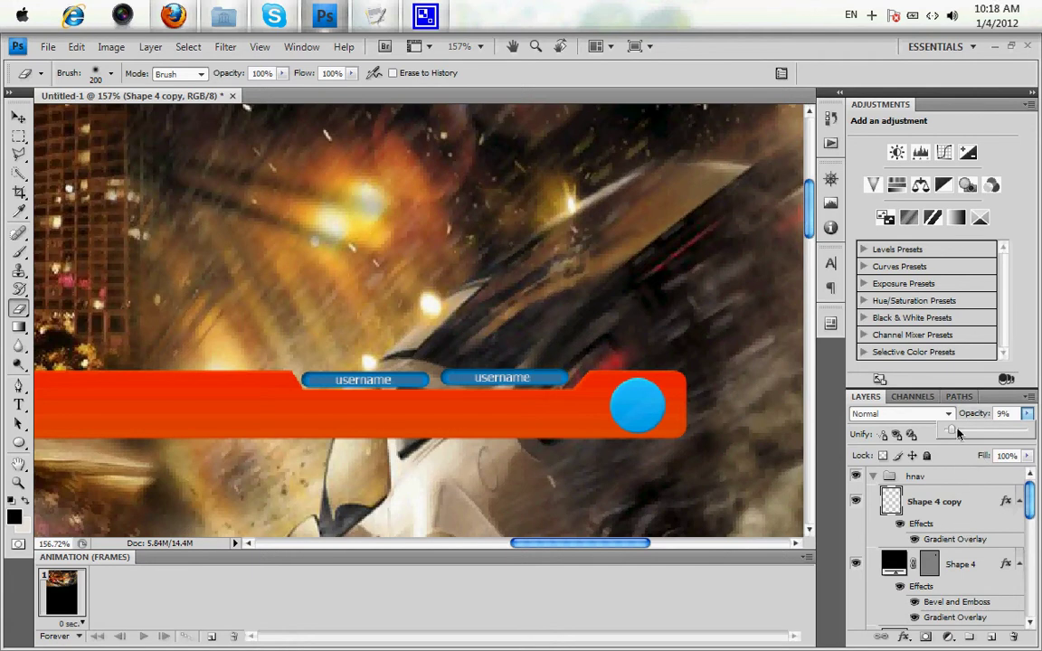
Raise the Shape 4 copy shine to 22% opacity and tilt its Gradient Overlay to -63°.
{"action": "left_click_drag", "start_coordinate": [957, 435], "coordinate": [962, 434]}
{"action": "left_click_drag", "start_coordinate": [964, 435], "coordinate": [967, 435]}
{"action": "double_click", "coordinate": [964, 503]}
{"action": "left_click", "coordinate": [127, 410]}
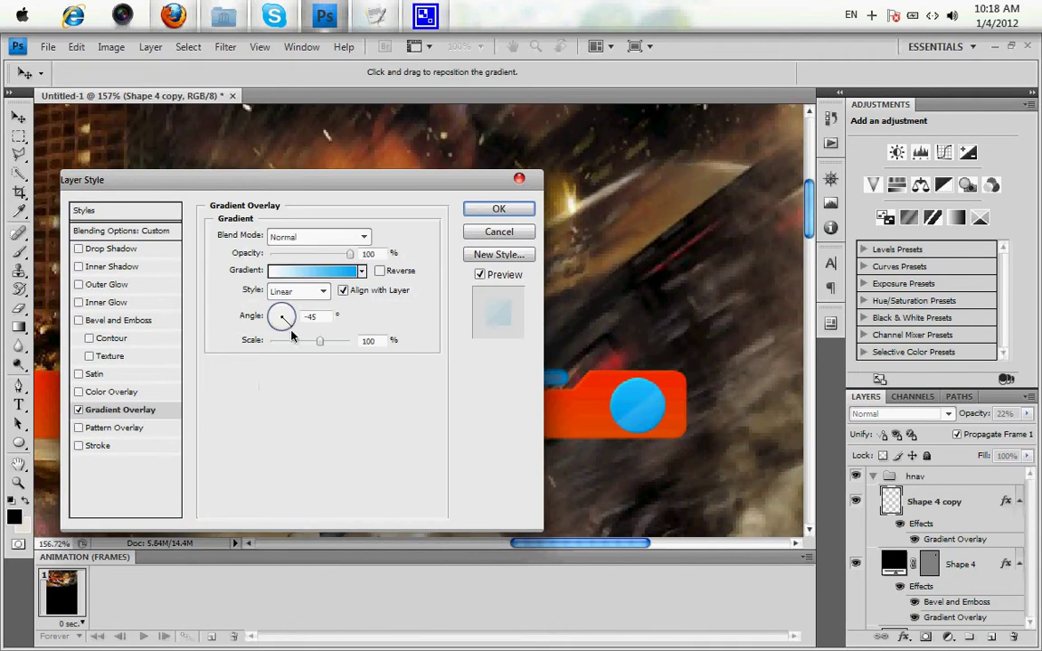
{"action": "left_click_drag", "start_coordinate": [281, 328], "coordinate": [287, 330]}
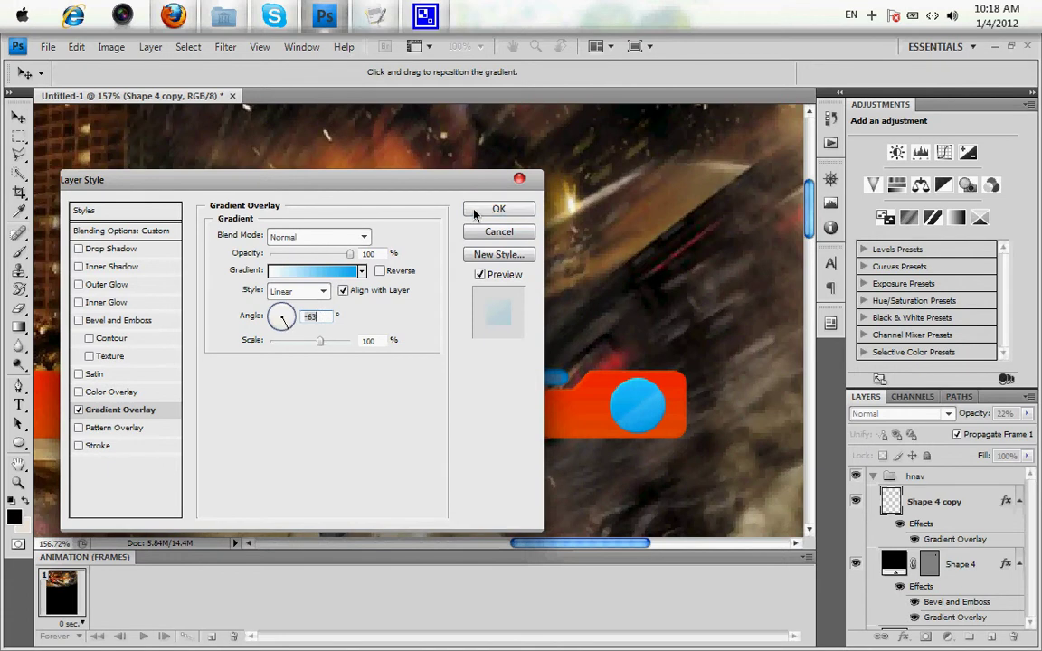
{"action": "left_click", "coordinate": [496, 209]}
Zoom in on the blue circle button and choose the arrow custom shape.
{"action": "left_click", "coordinate": [18, 483]}
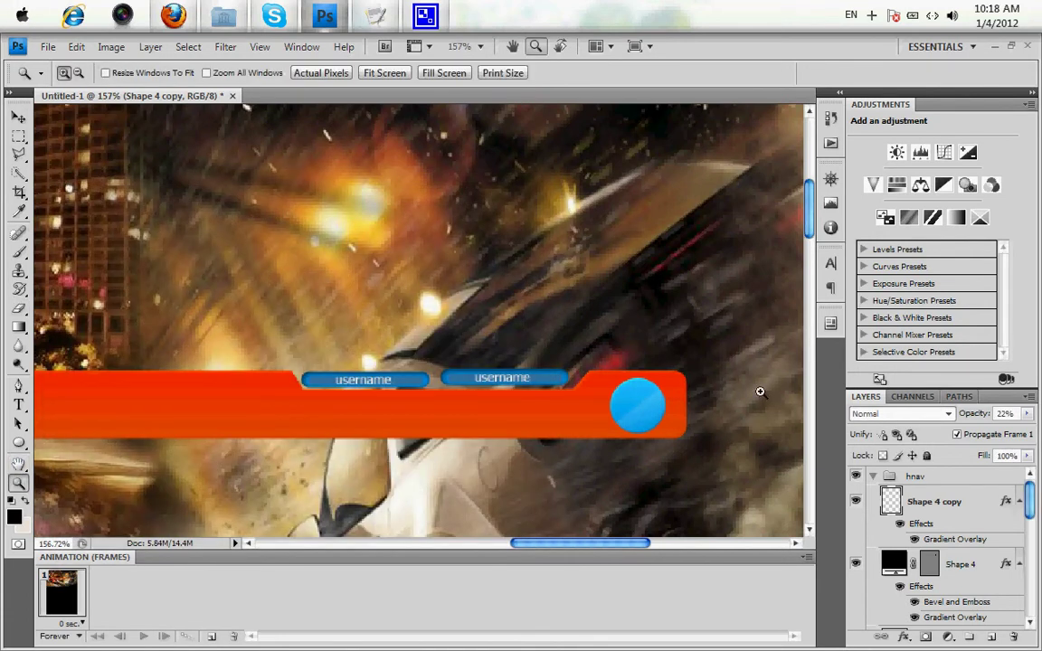
{"action": "left_click_drag", "start_coordinate": [698, 446], "coordinate": [510, 321]}
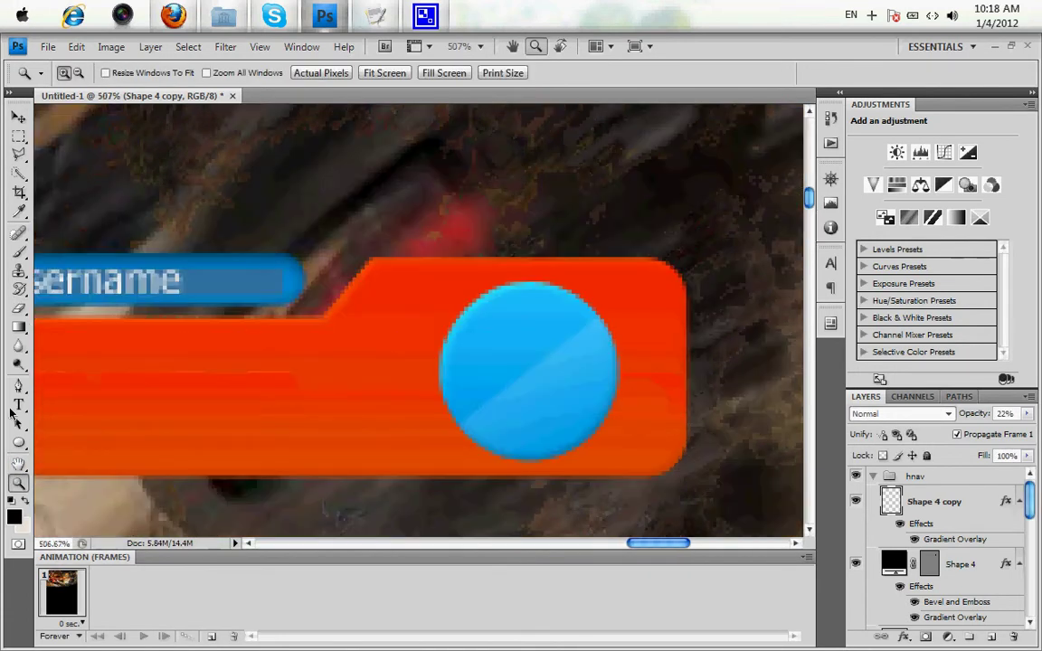
{"action": "left_click_drag", "start_coordinate": [19, 441], "coordinate": [100, 526]}
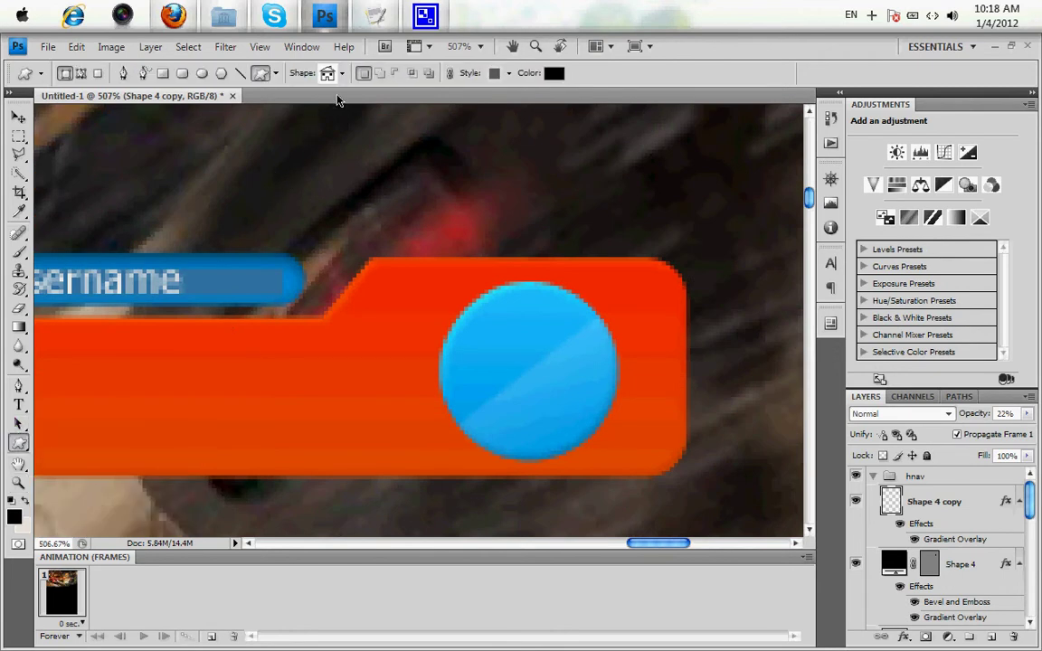
{"action": "left_click", "coordinate": [343, 74]}
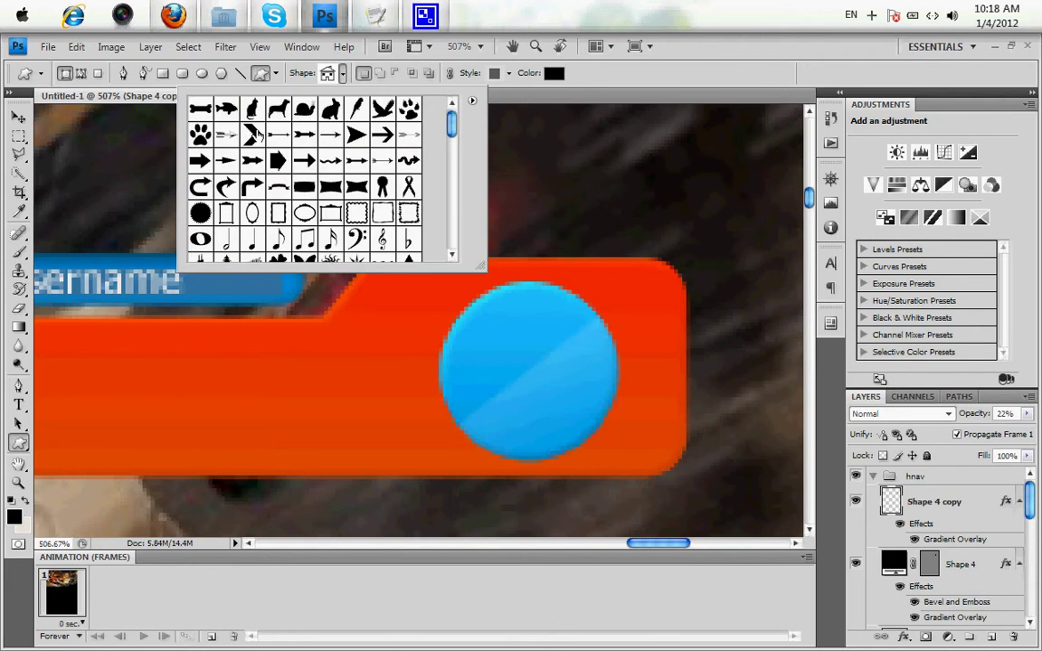
{"action": "double_click", "coordinate": [228, 134]}
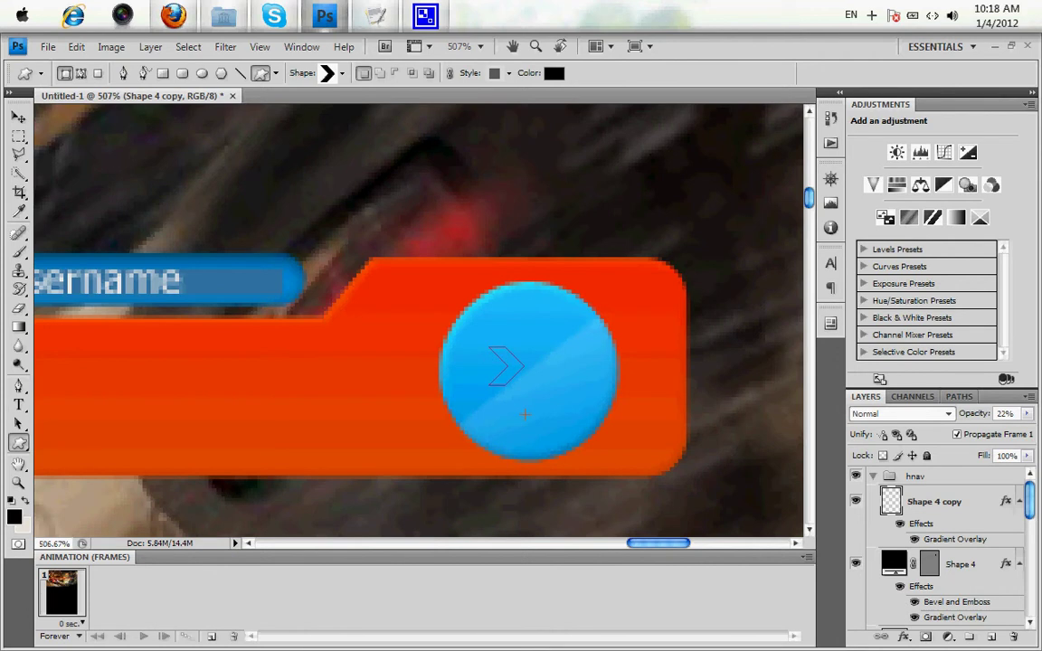
Draw two overlapping black chevrons on the blue circle, each on its own layer.
{"action": "left_click_drag", "start_coordinate": [520, 380], "coordinate": [525, 387]}
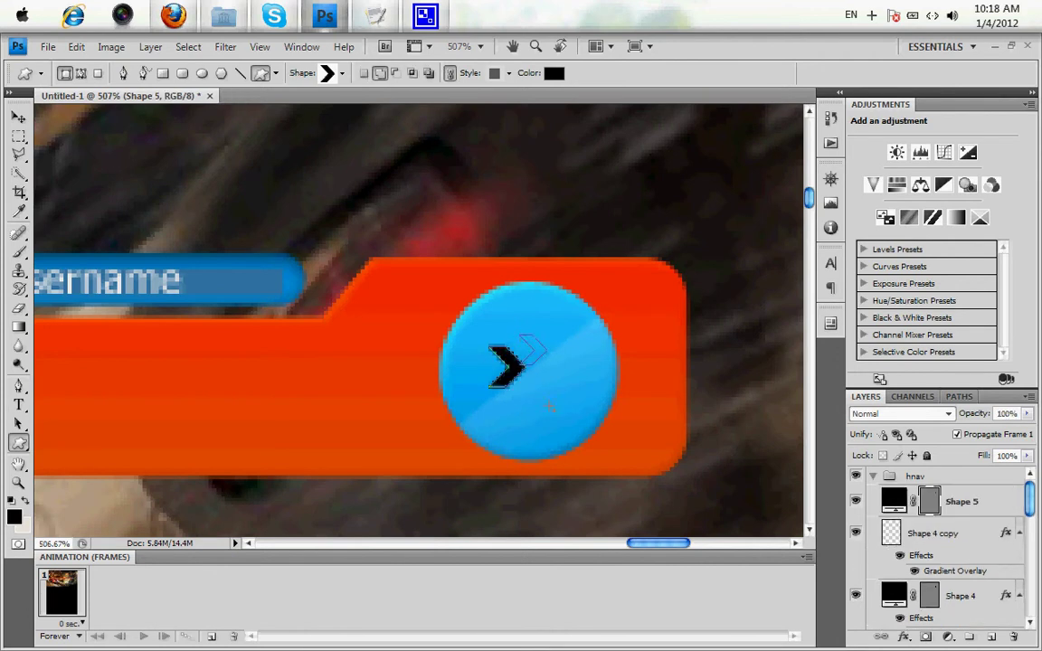
{"action": "left_click_drag", "start_coordinate": [548, 407], "coordinate": [573, 479]}
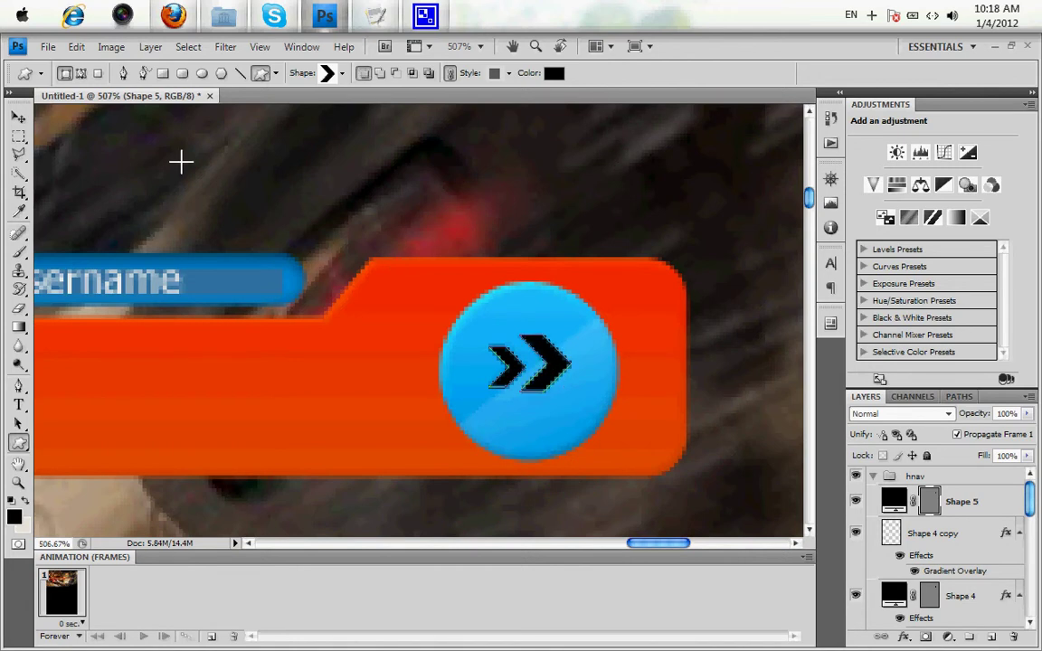
{"action": "key", "text": "ctrl+z"}
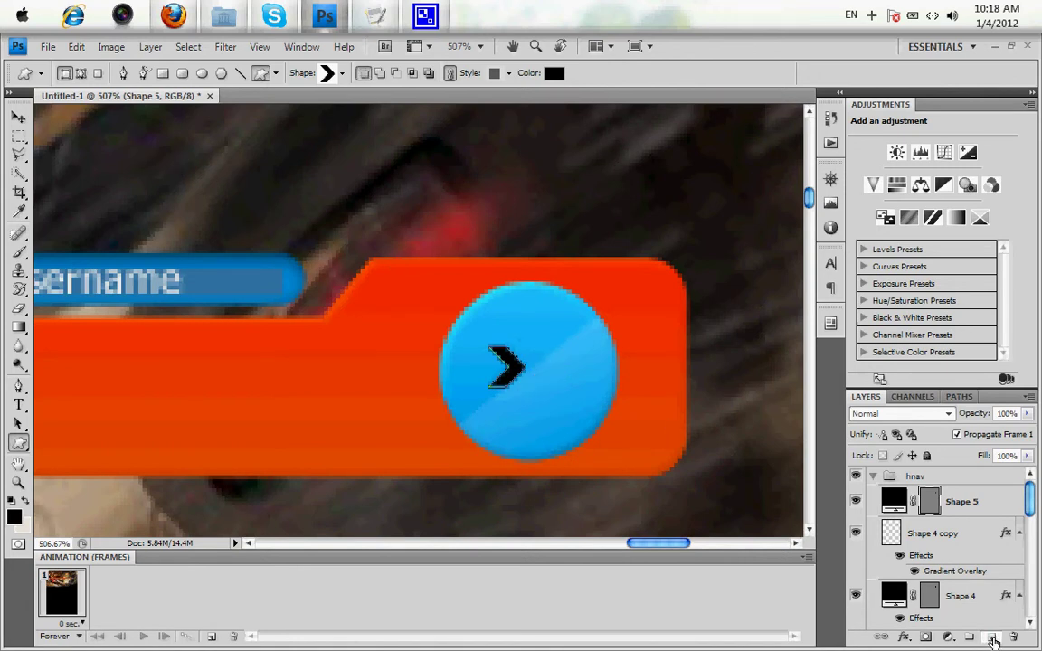
{"action": "left_click", "coordinate": [992, 638]}
{"action": "left_click_drag", "start_coordinate": [520, 349], "coordinate": [565, 459]}
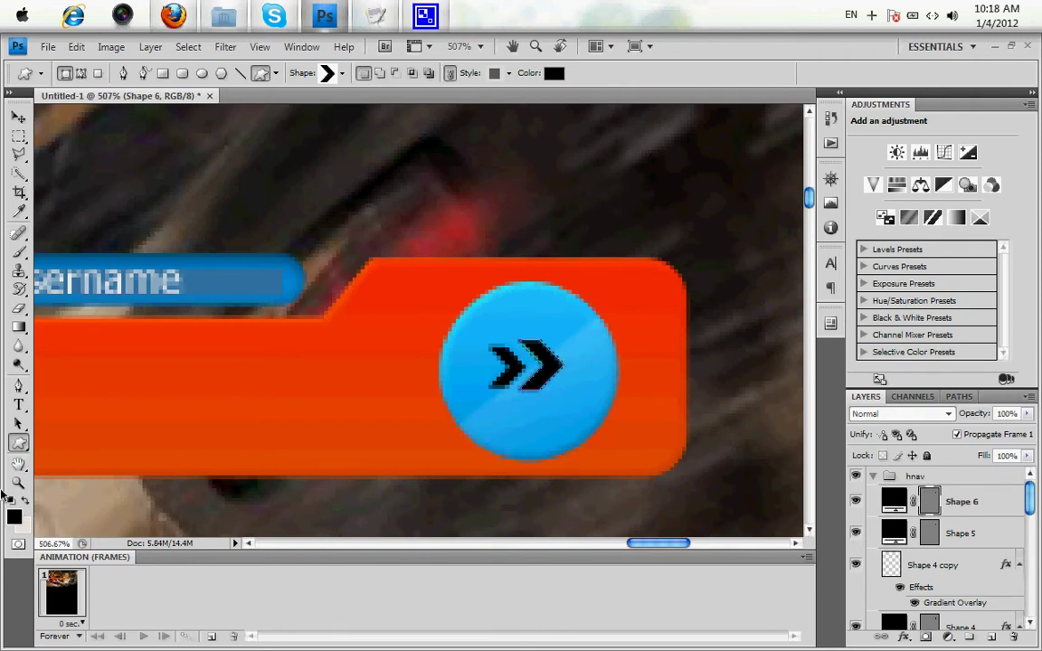
Zoom to the blue arrow button and convert both chevron layers into the Shape 6 smart object.
{"action": "left_click", "coordinate": [18, 482]}
{"action": "right_click", "coordinate": [447, 312]}
{"action": "left_click", "coordinate": [475, 319]}
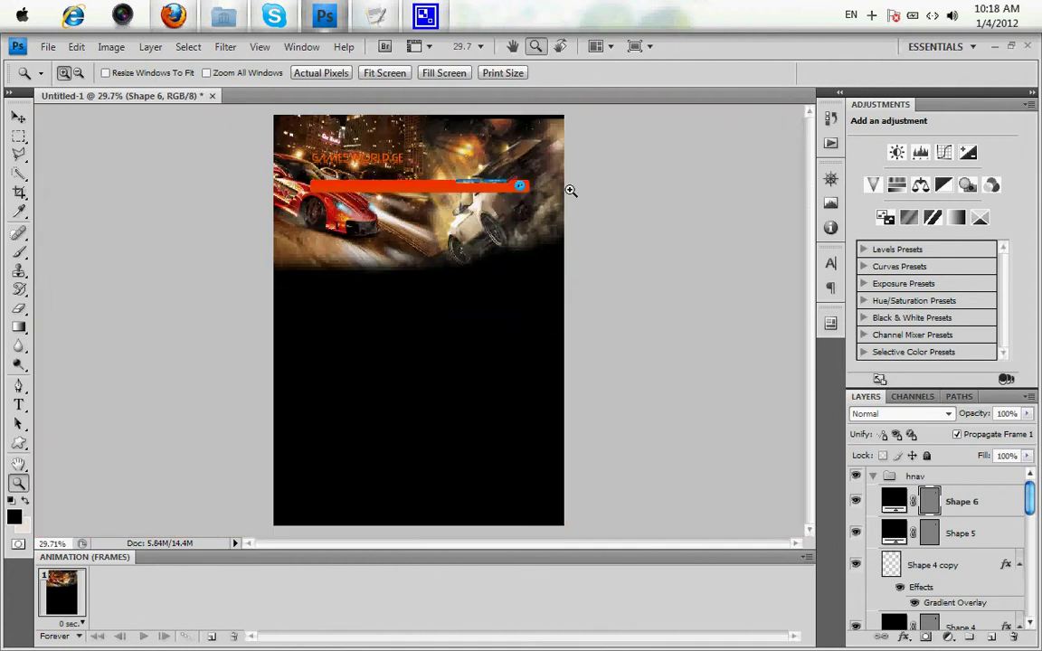
{"action": "left_click_drag", "start_coordinate": [493, 159], "coordinate": [504, 174]}
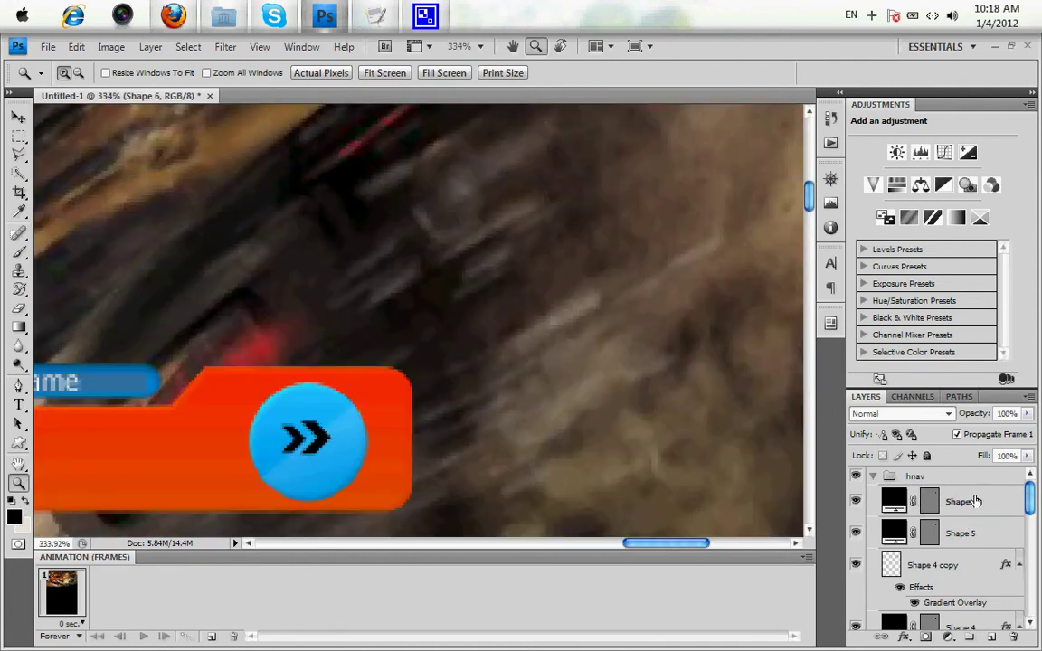
{"action": "left_click", "coordinate": [19, 116]}
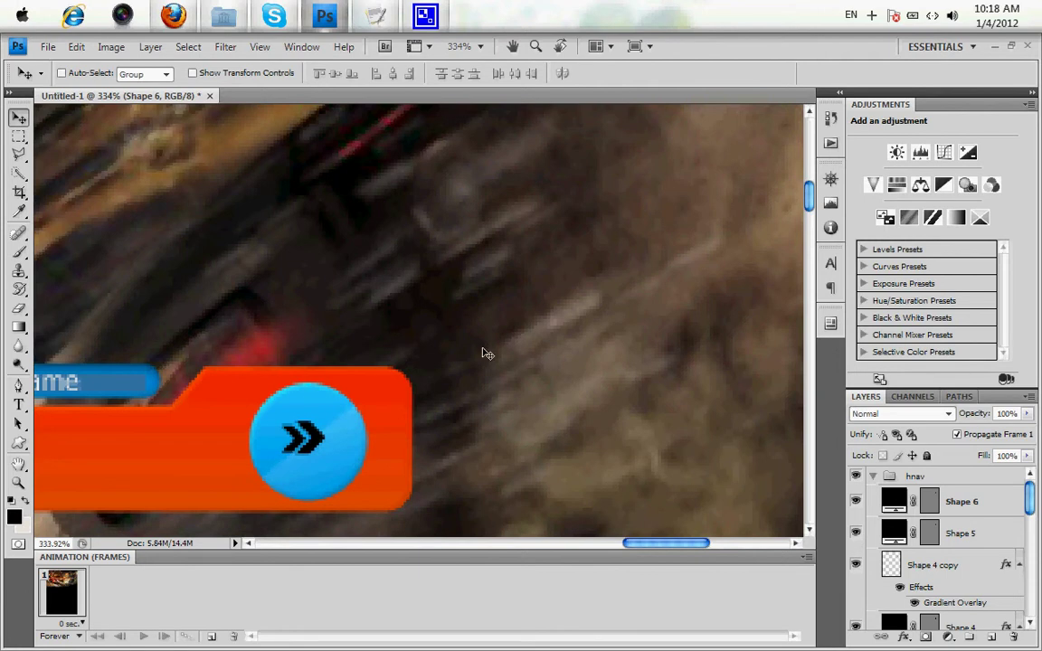
{"action": "key", "text": "ctrl+alt+a"}
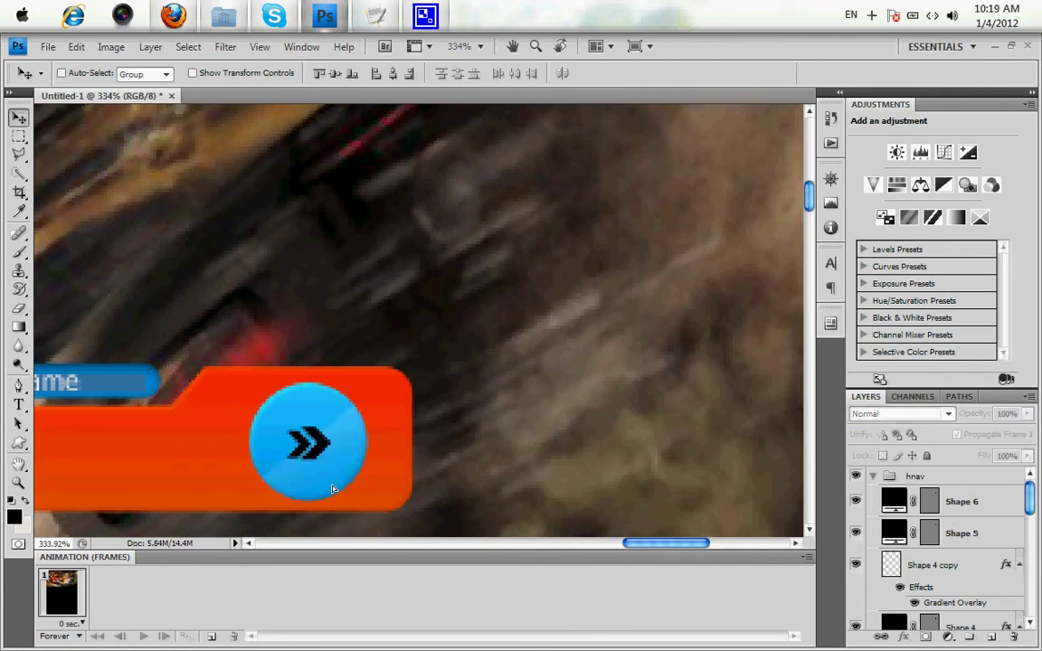
{"action": "right_click", "coordinate": [1005, 501]}
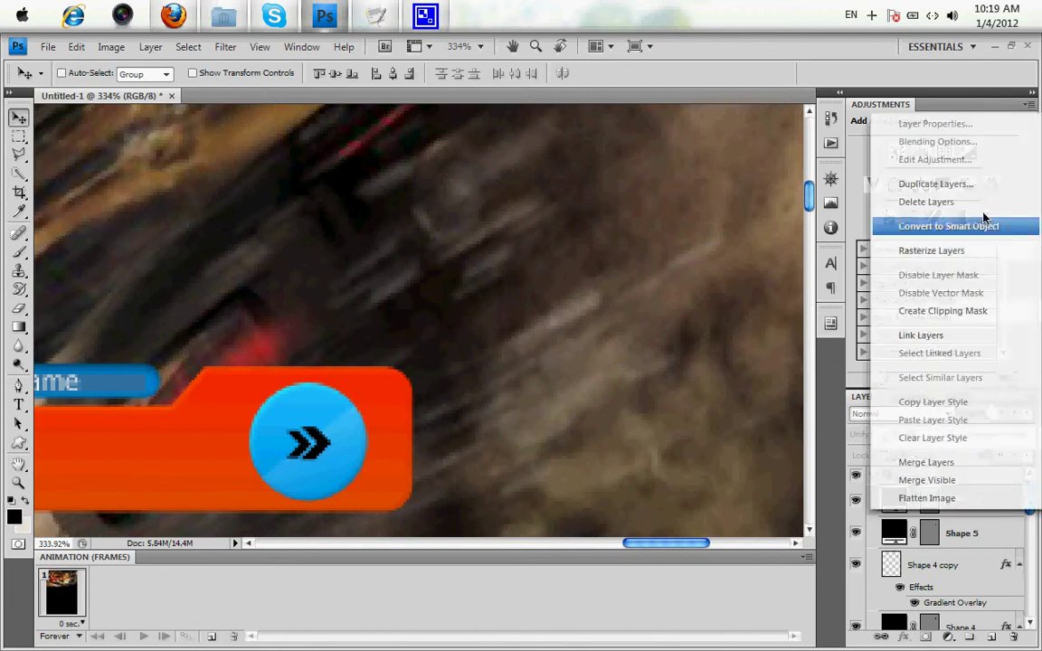
{"action": "left_click", "coordinate": [982, 222]}
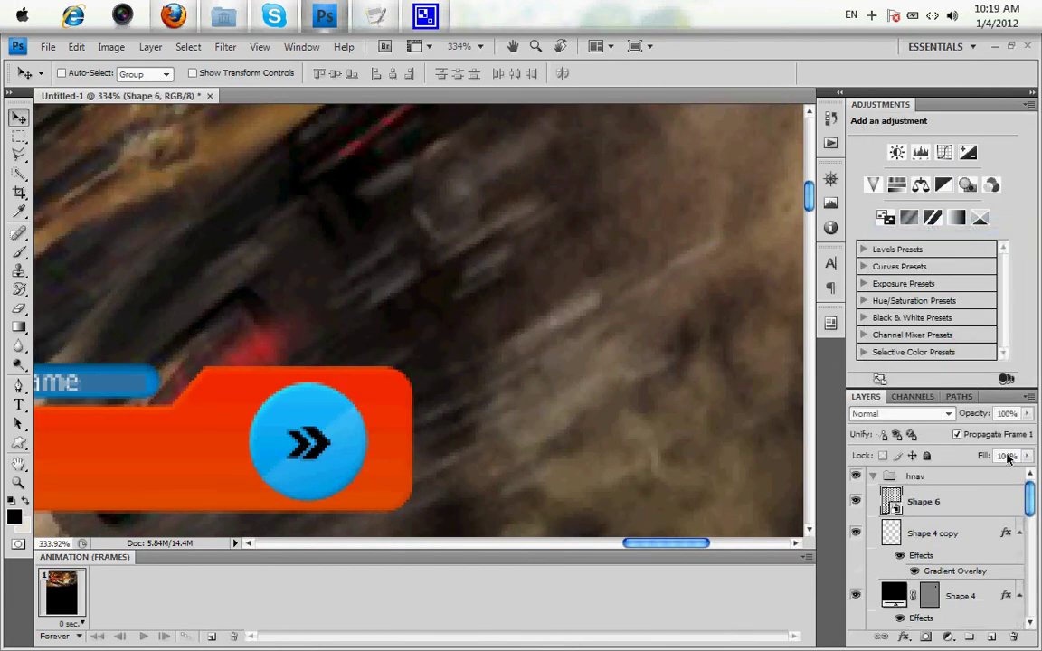
Add a Gradient Overlay to Shape 6, setting its first stop to the nav bar's sampled orange.
{"action": "double_click", "coordinate": [973, 511]}
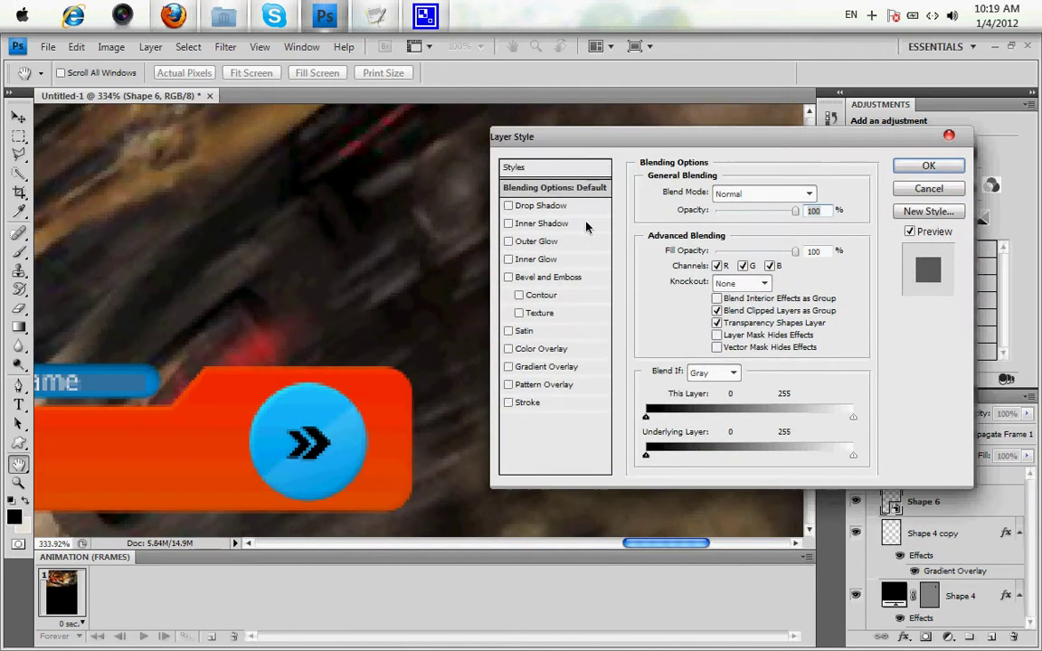
{"action": "left_click", "coordinate": [552, 366]}
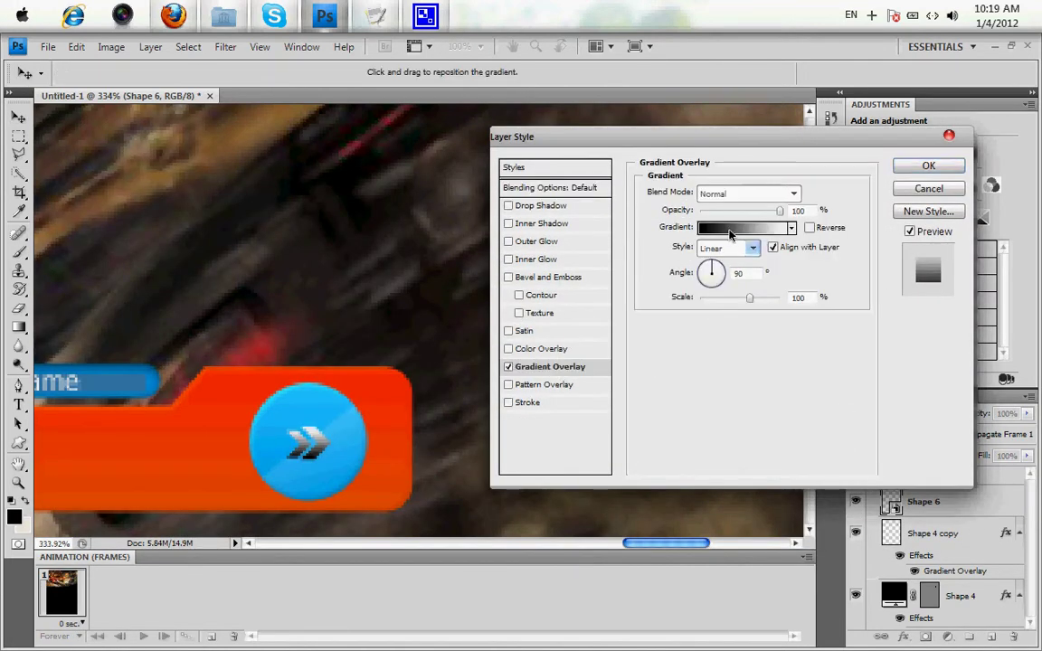
{"action": "left_click", "coordinate": [740, 227]}
{"action": "mouse_move", "coordinate": [290, 140]}
{"action": "left_mouse_down"}
{"action": "mouse_move", "coordinate": [327, 163]}
{"action": "mouse_move", "coordinate": [722, 133]}
{"action": "left_mouse_up"}
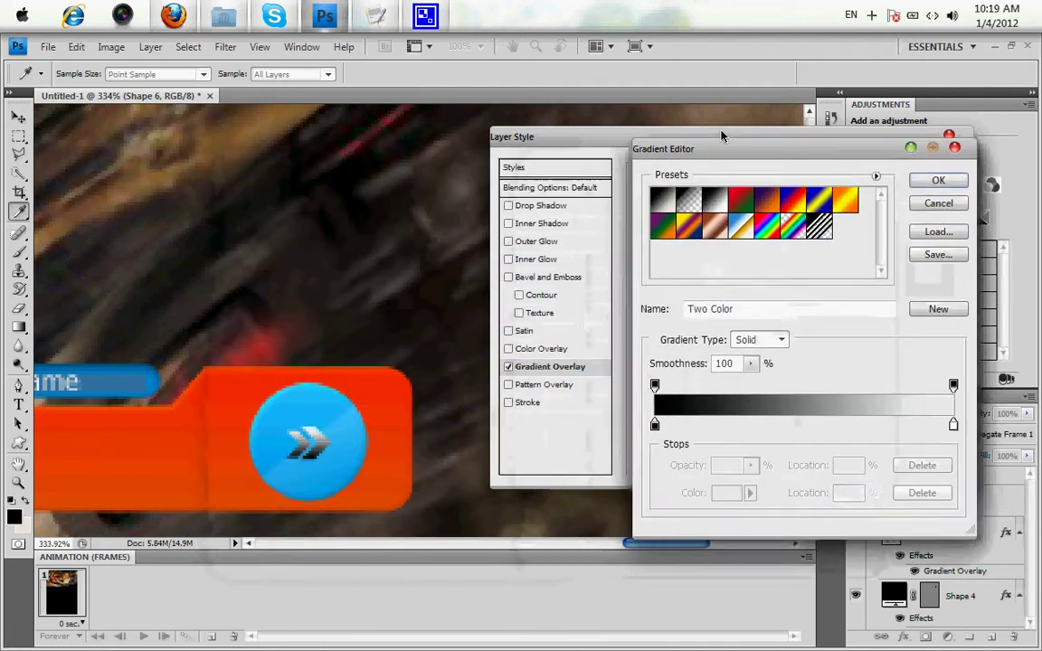
{"action": "left_click", "coordinate": [640, 407]}
{"action": "double_click", "coordinate": [639, 407]}
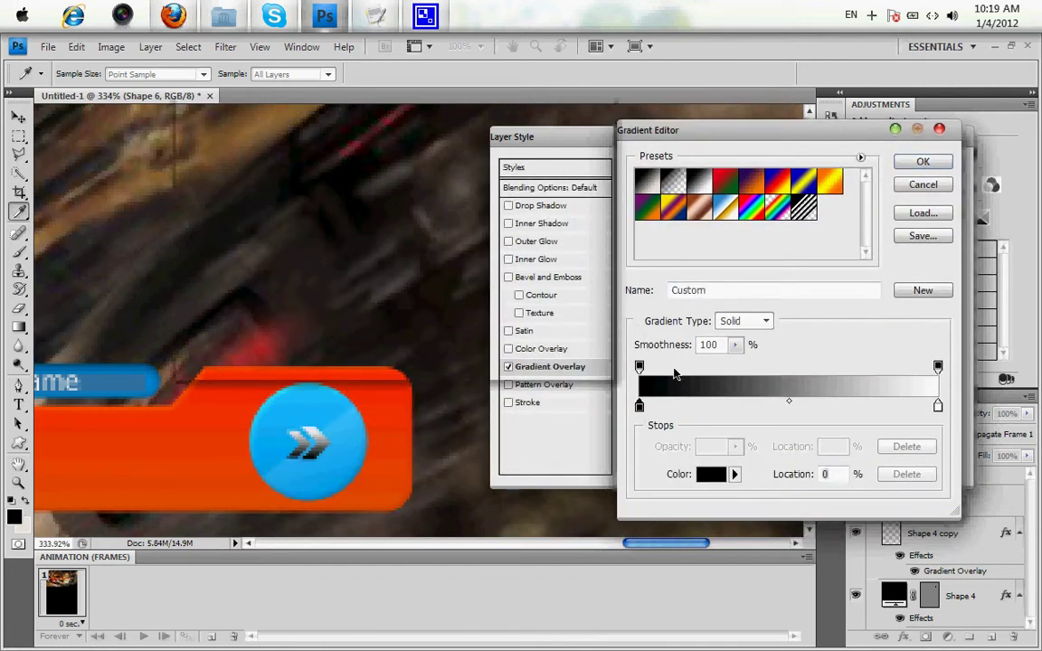
{"action": "left_click", "coordinate": [416, 226]}
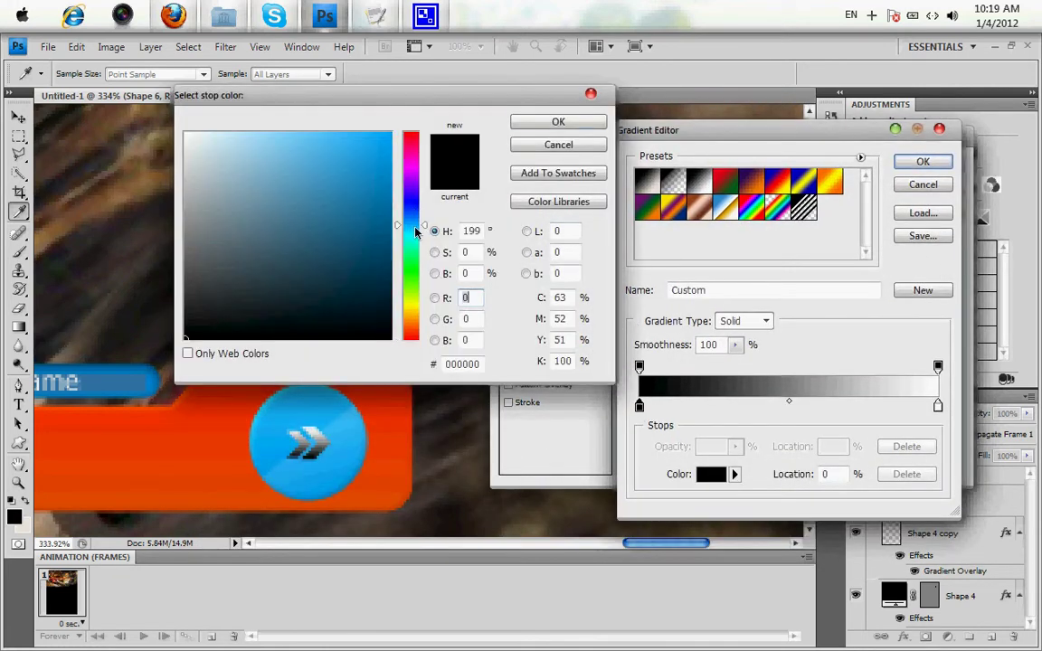
{"action": "left_click", "coordinate": [400, 443]}
{"action": "left_click", "coordinate": [525, 125]}
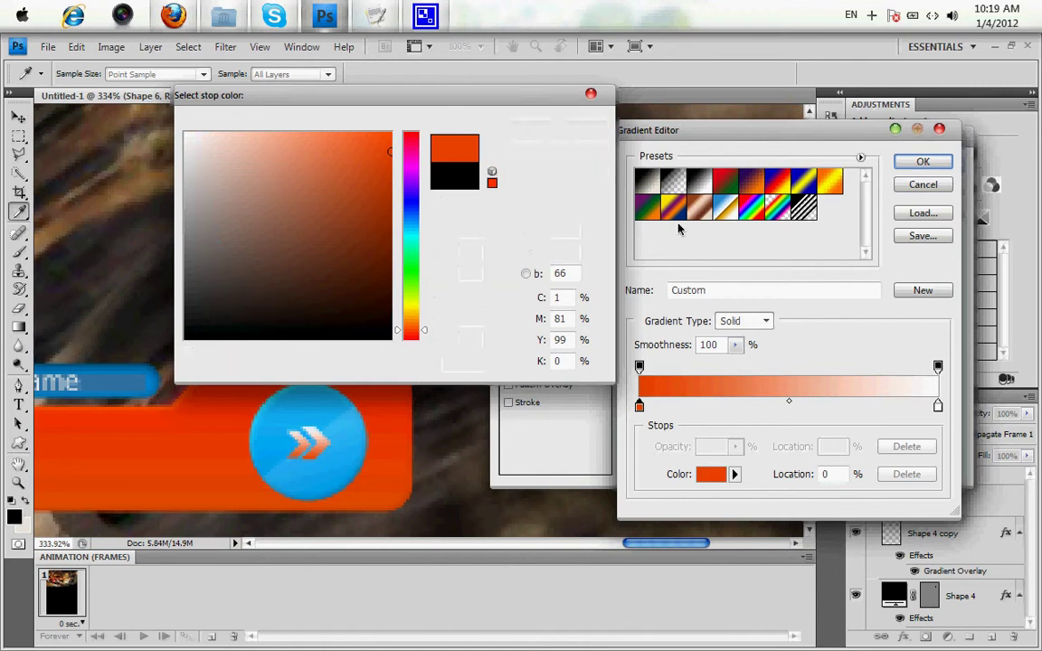
Add a slightly brighter orange stop at 51%, remove the white stop, and apply the overlay.
{"action": "left_click", "coordinate": [784, 407]}
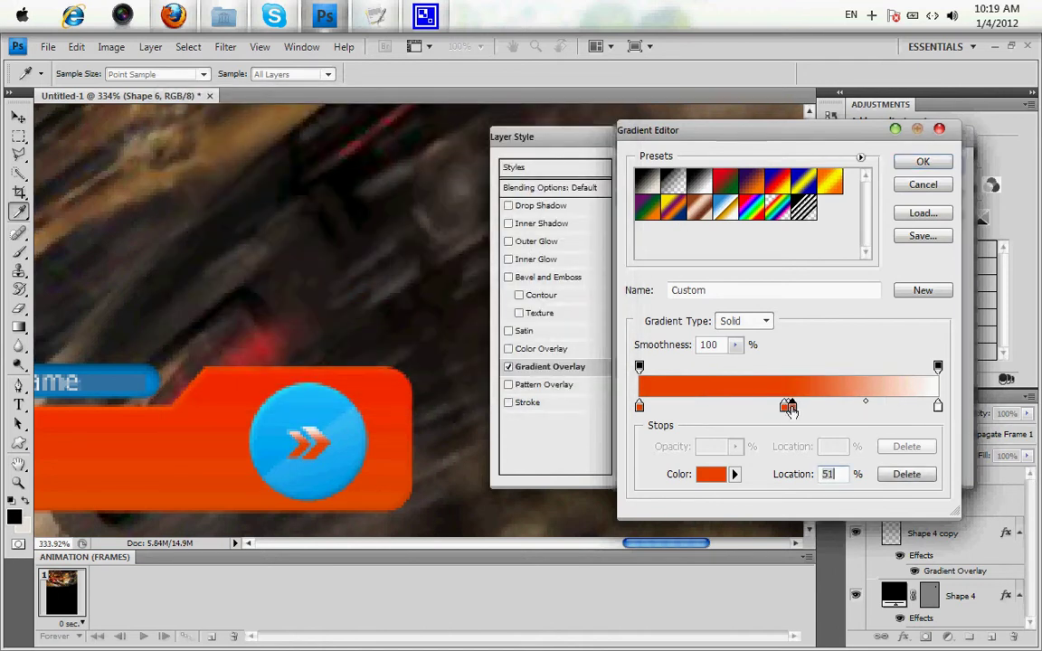
{"action": "left_click_drag", "start_coordinate": [785, 407], "coordinate": [789, 407]}
{"action": "double_click", "coordinate": [789, 407]}
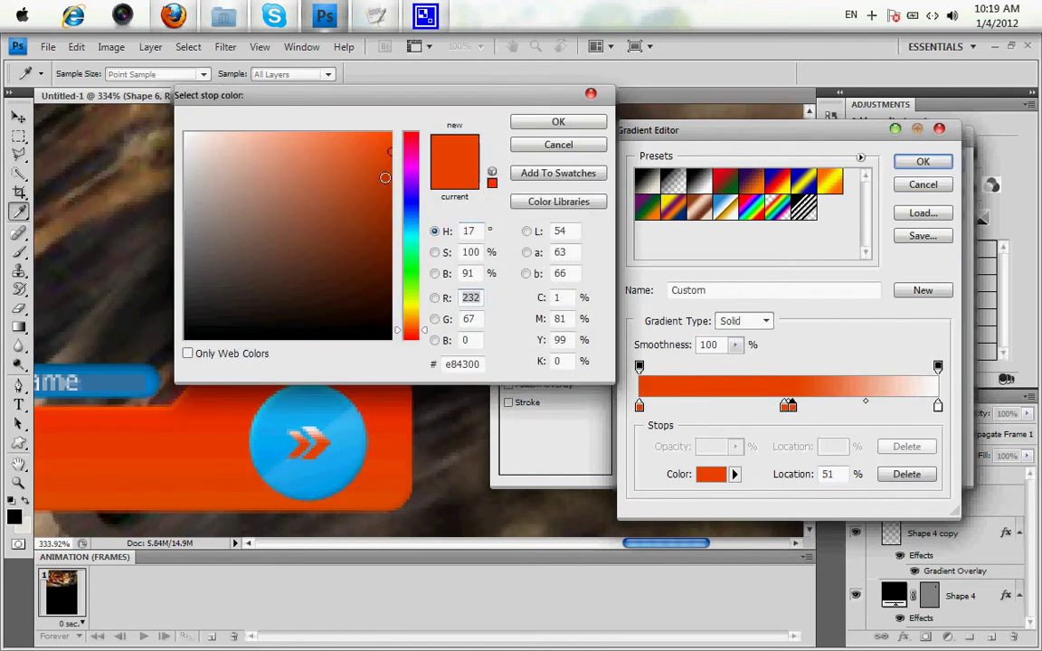
{"action": "left_click", "coordinate": [390, 140]}
{"action": "left_click", "coordinate": [529, 125]}
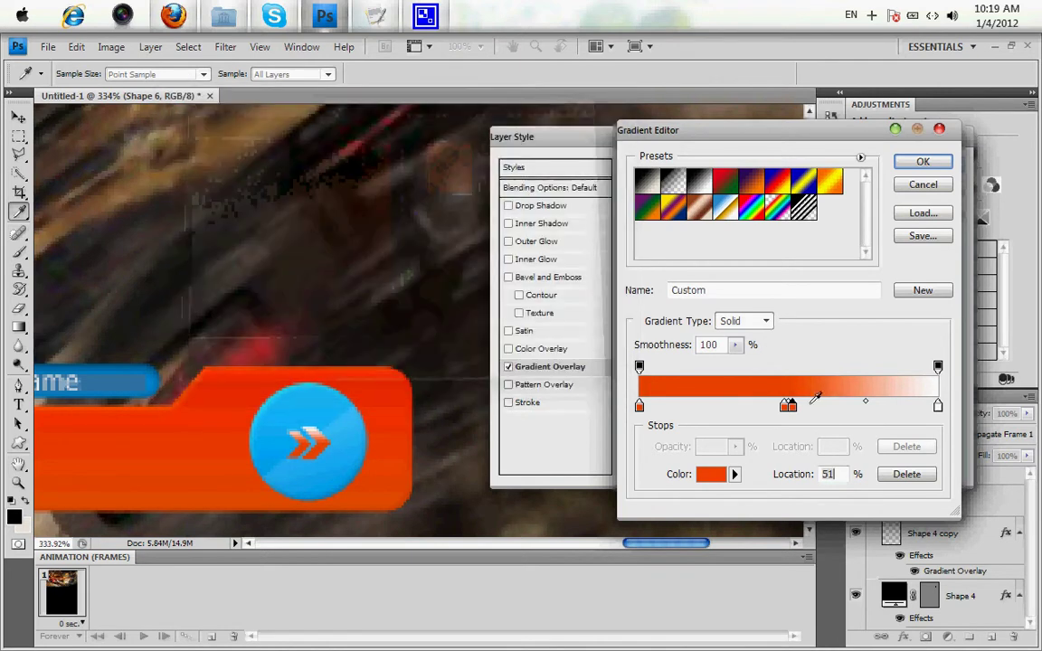
{"action": "left_click", "coordinate": [912, 406]}
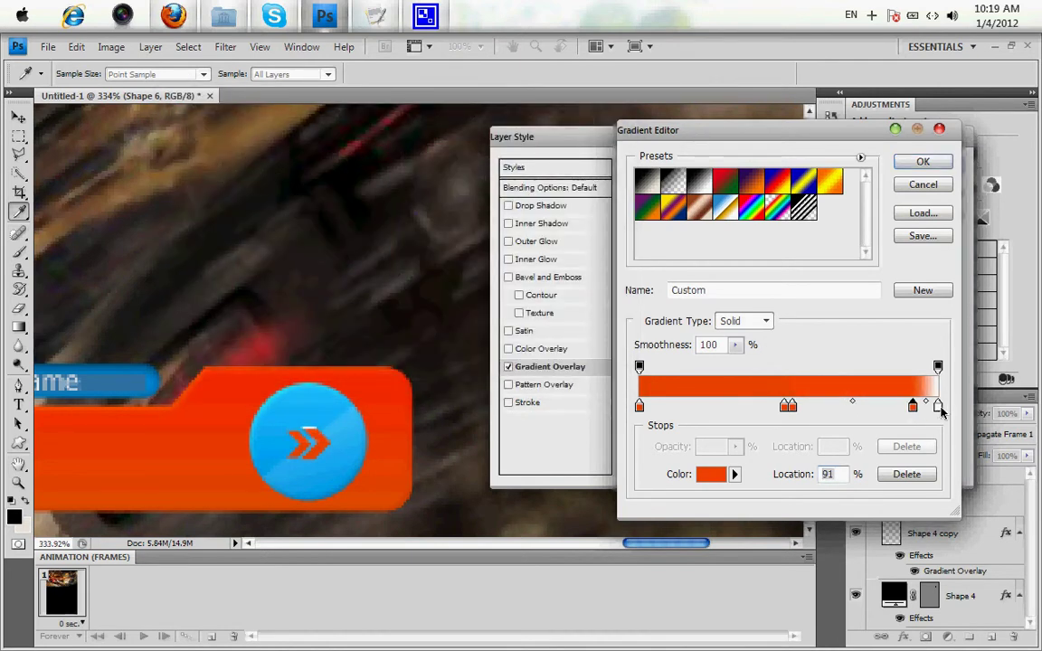
{"action": "left_click_drag", "start_coordinate": [939, 407], "coordinate": [937, 427]}
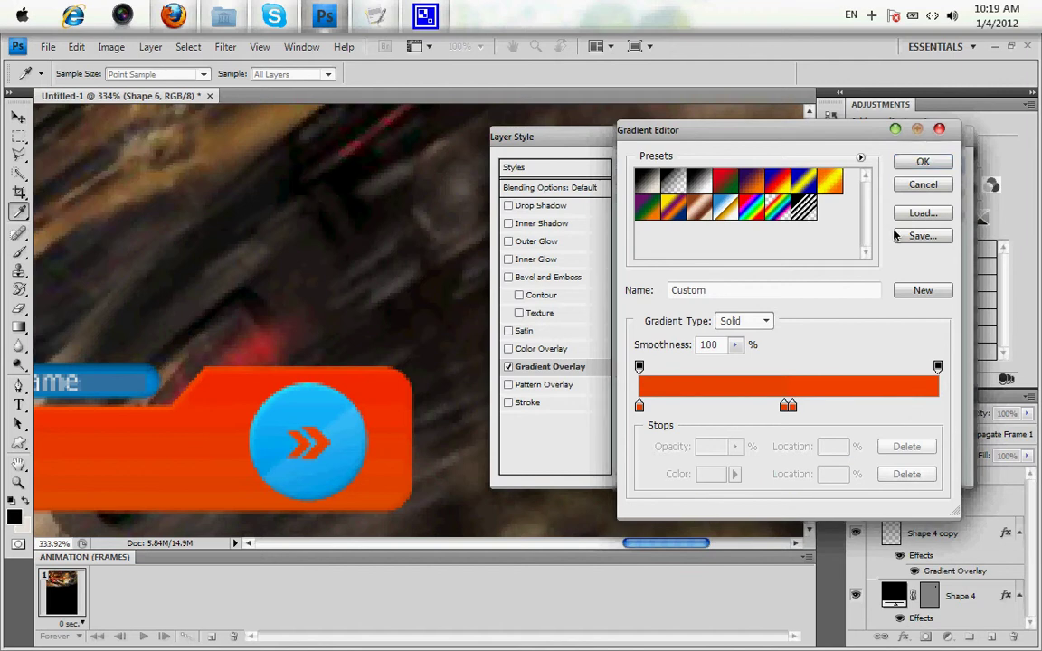
{"action": "left_click", "coordinate": [923, 162]}
{"action": "left_click", "coordinate": [929, 168]}
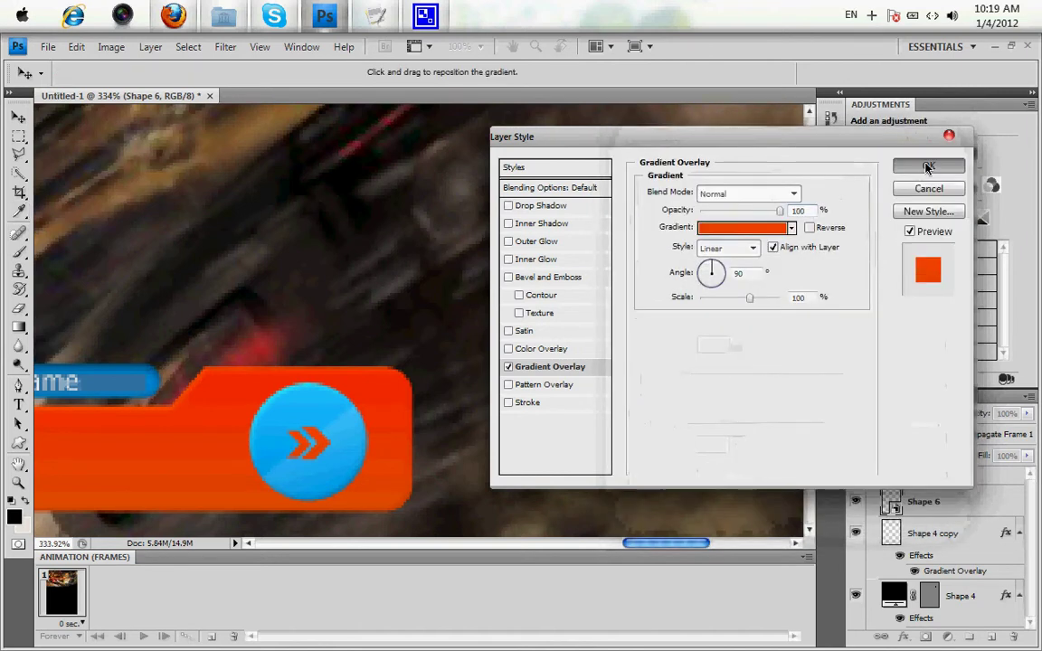
{"action": "left_click", "coordinate": [18, 482]}
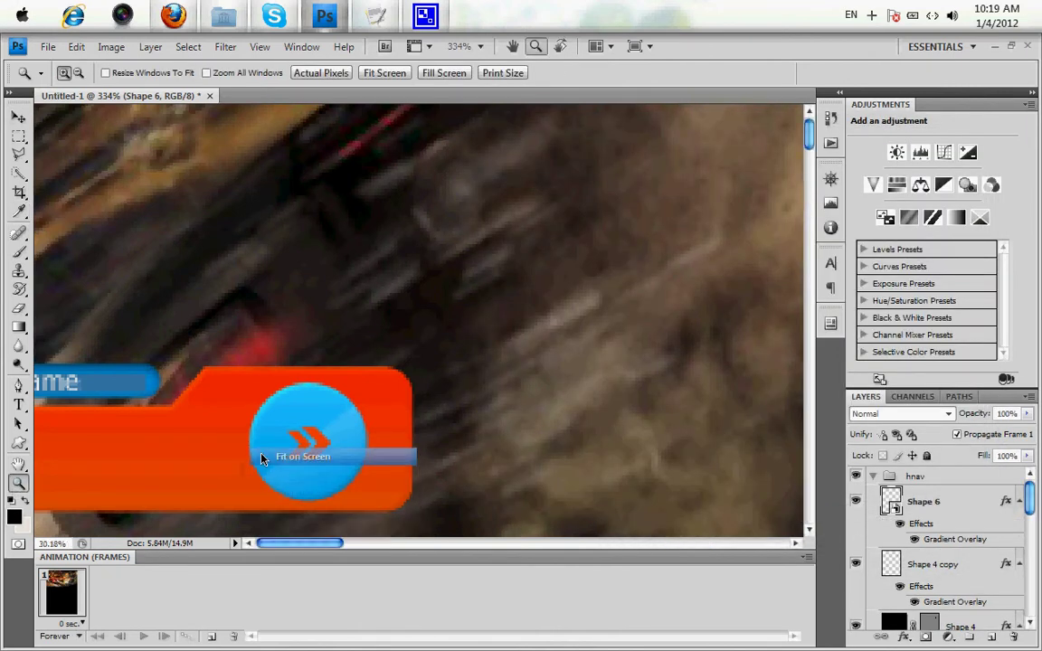
Start a text entry on the orange bar using a BPG font at 24 pt.
{"action": "key", "text": "ctrl+0"}
{"action": "key", "text": "Return"}
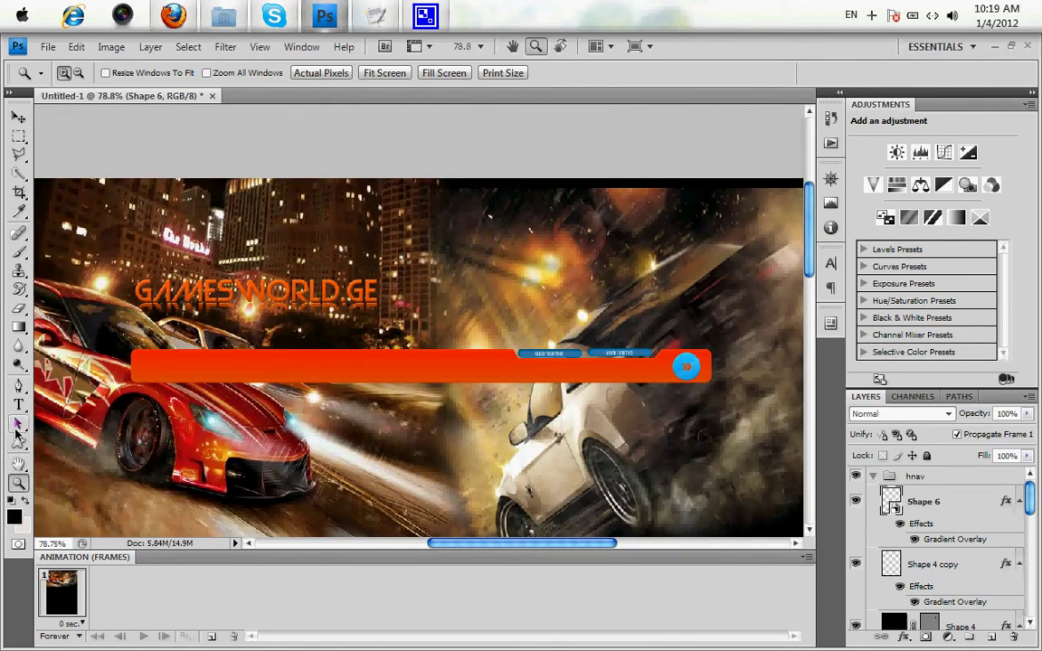
{"action": "left_click", "coordinate": [18, 404]}
{"action": "left_click", "coordinate": [147, 368]}
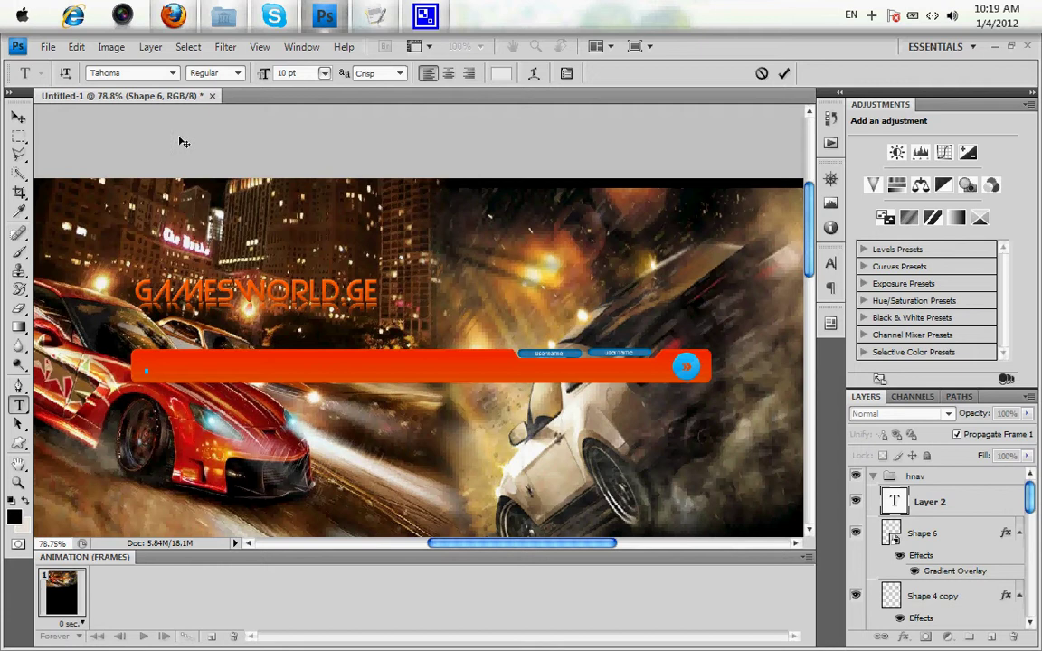
{"action": "left_click", "coordinate": [129, 73]}
{"action": "key", "text": "alt+shift"}
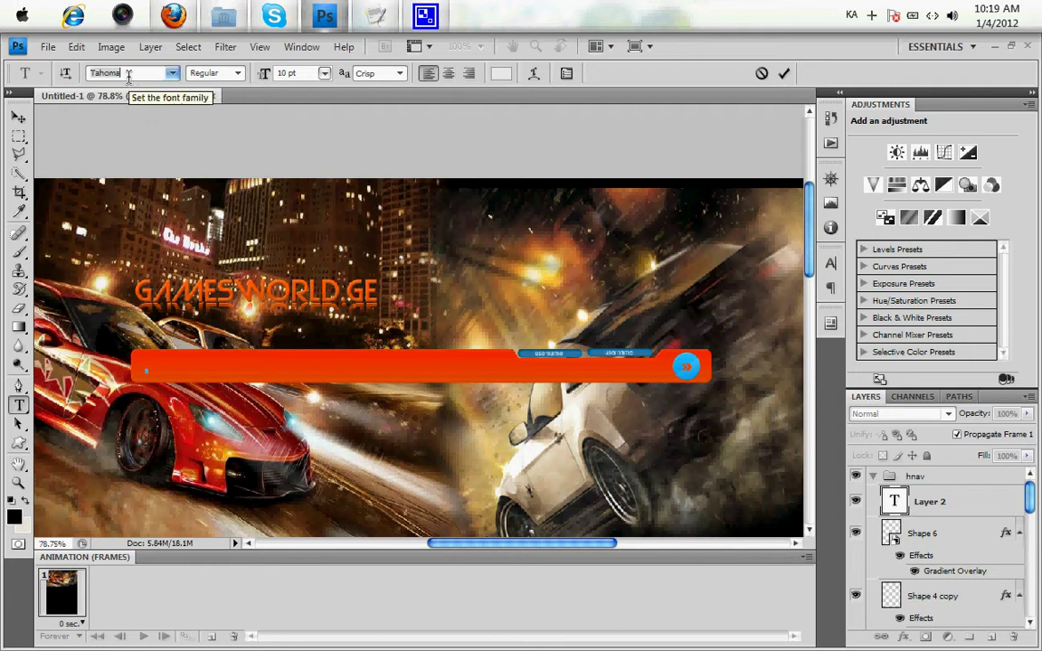
{"action": "type", "text": "Palatino Linotype"}
{"action": "key", "text": "alt+shift"}
{"action": "type", "text": "BPG ExtraSquare..."}
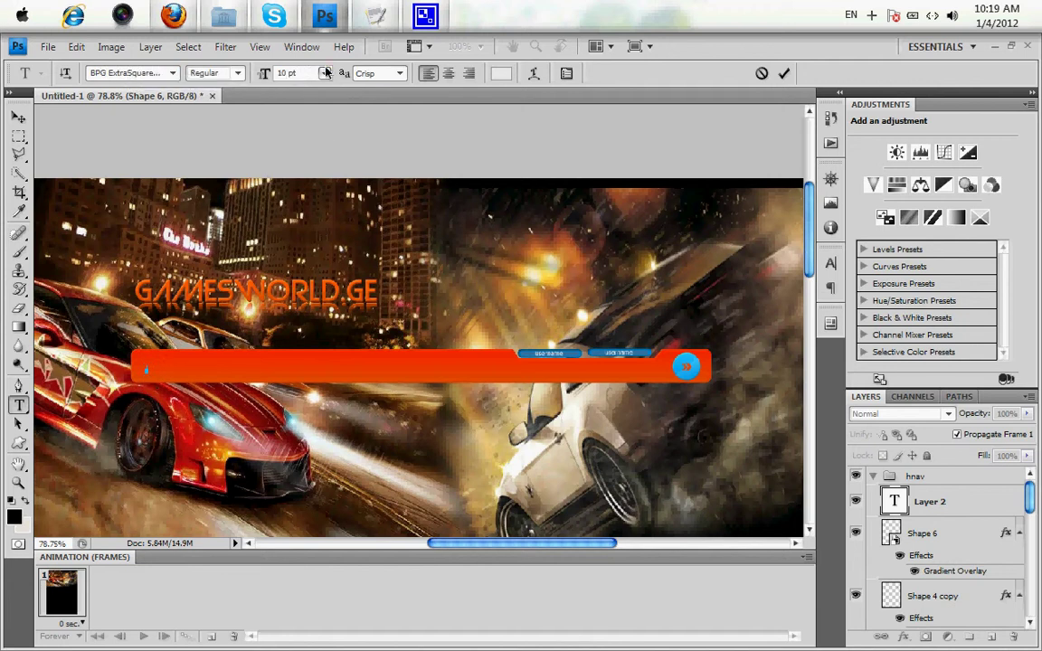
{"action": "left_click", "coordinate": [325, 73]}
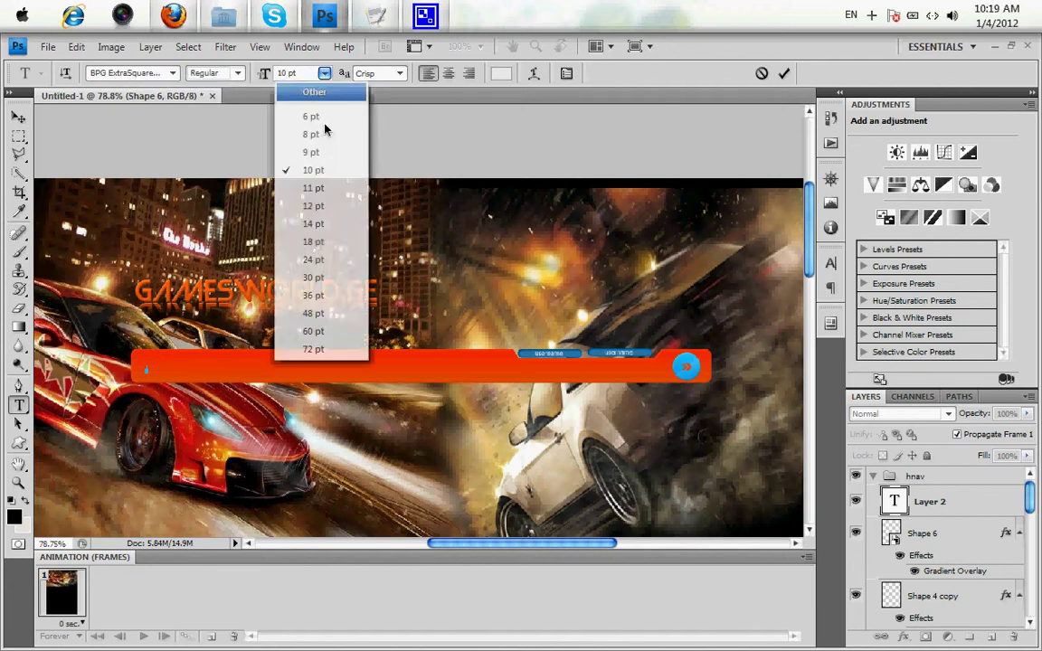
{"action": "left_click", "coordinate": [308, 261]}
{"action": "type", "text": "მთავ"}
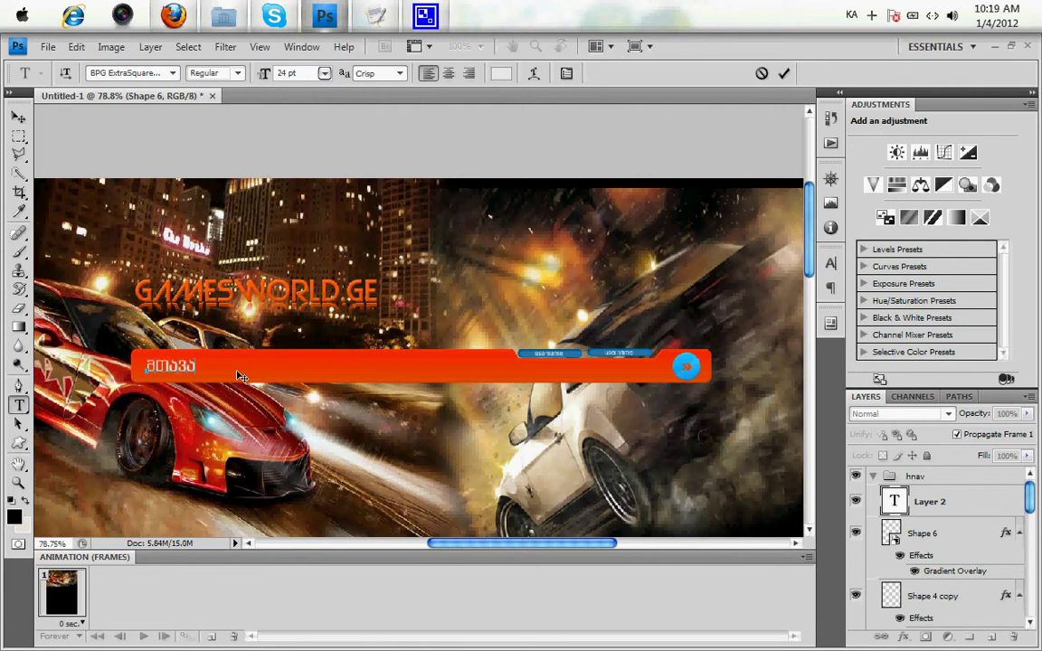
Type the Georgian menu labels separated by colons, resize them to 14 pt, and commit.
{"action": "type", "text": "არი"}
{"action": "key", "text": "ctrl+a"}
{"action": "left_click", "coordinate": [325, 73]}
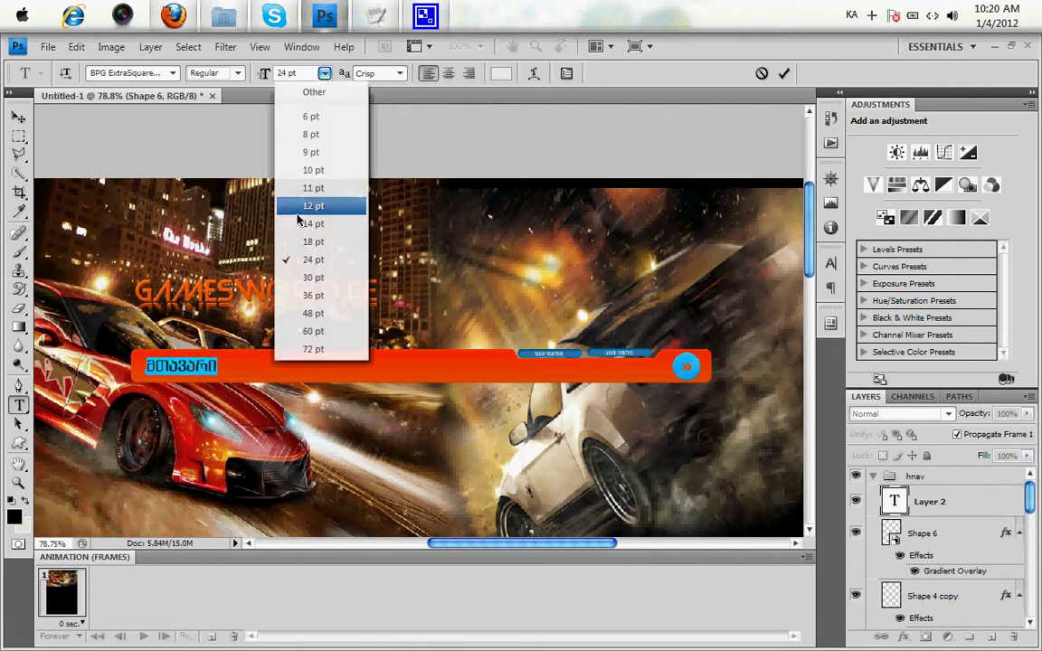
{"action": "left_click", "coordinate": [308, 224]}
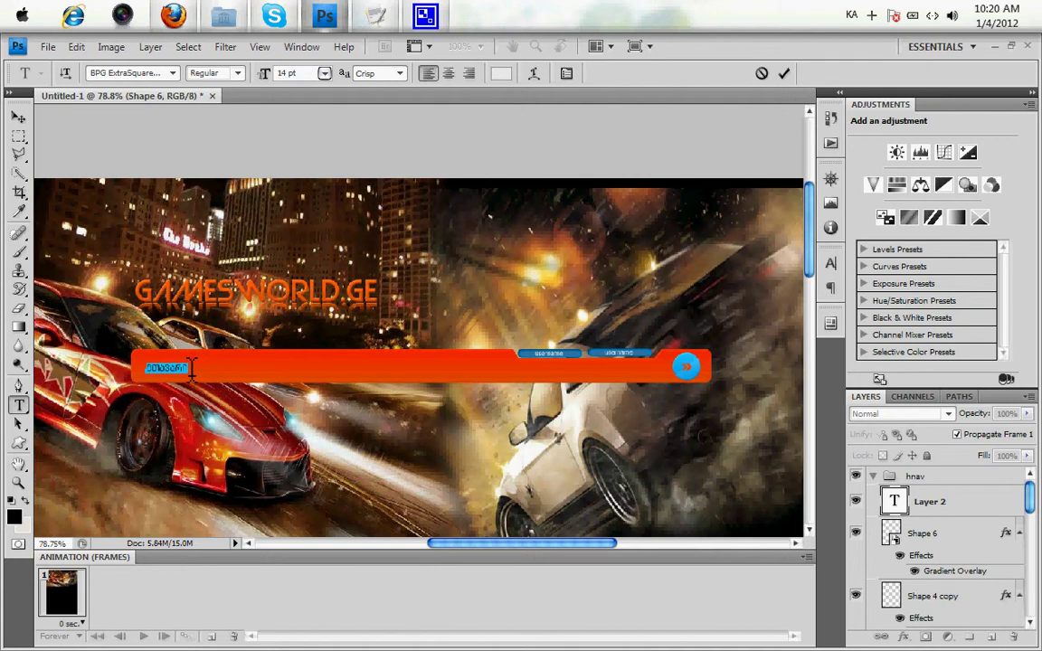
{"action": "left_click", "coordinate": [188, 368]}
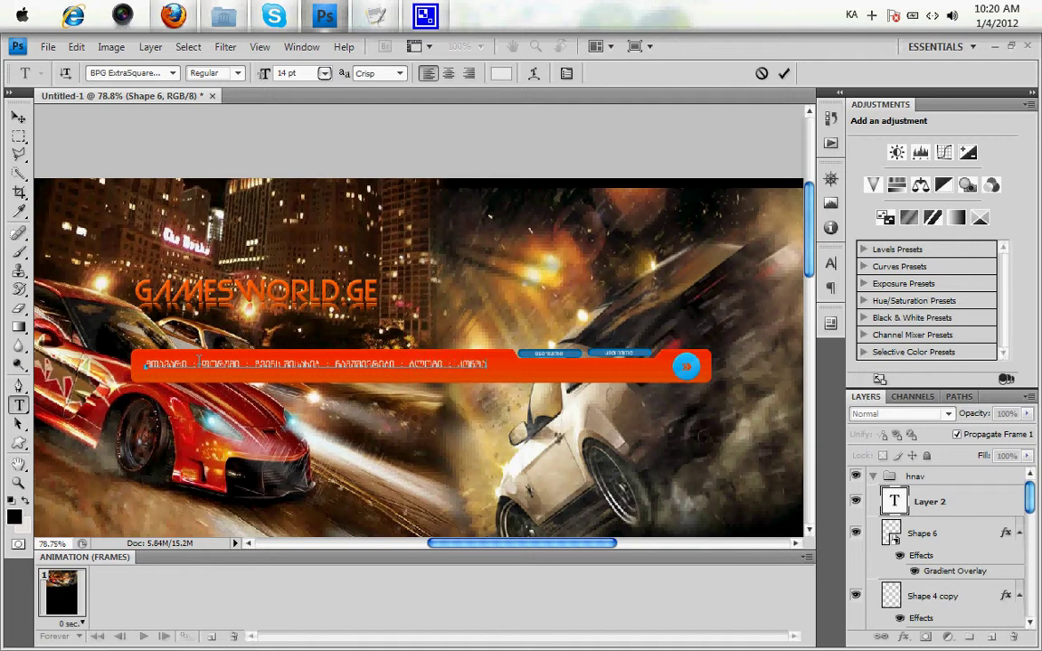
{"action": "left_click", "coordinate": [19, 117]}
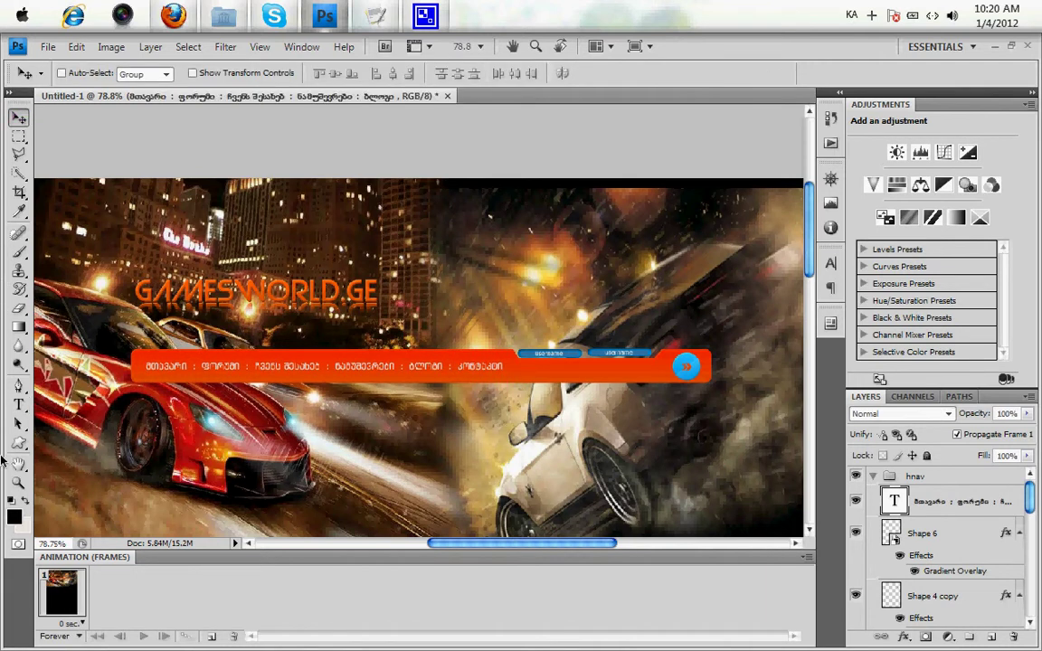
Fit the page on screen, collapse the hnav group, and bring Notepad forward.
{"action": "left_click", "coordinate": [17, 484]}
{"action": "right_click", "coordinate": [163, 362]}
{"action": "left_click", "coordinate": [204, 369]}
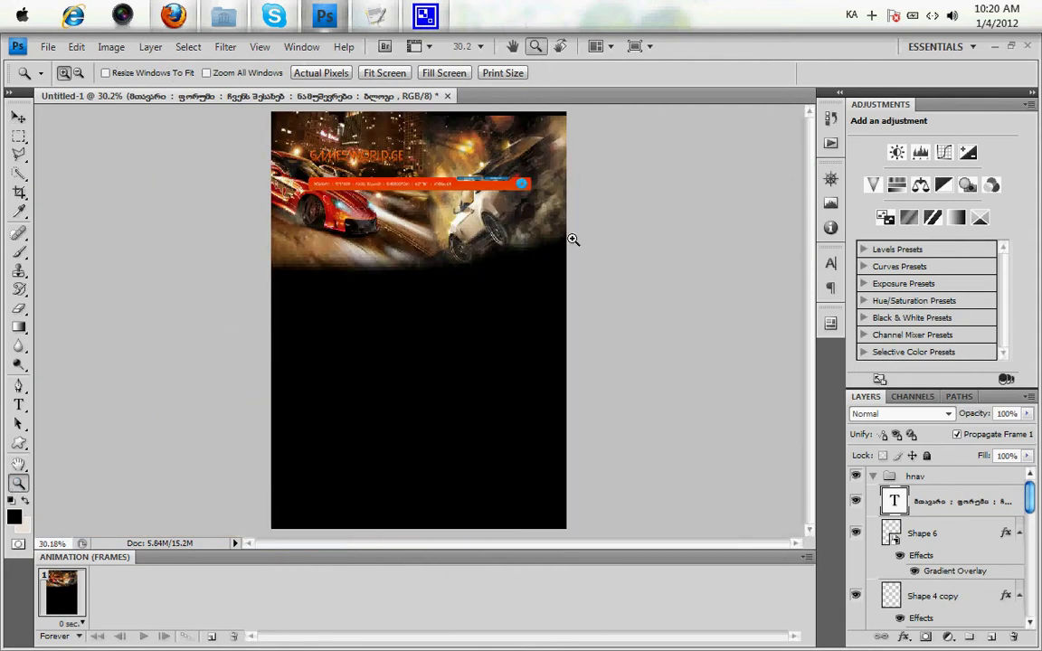
{"action": "left_click", "coordinate": [873, 476]}
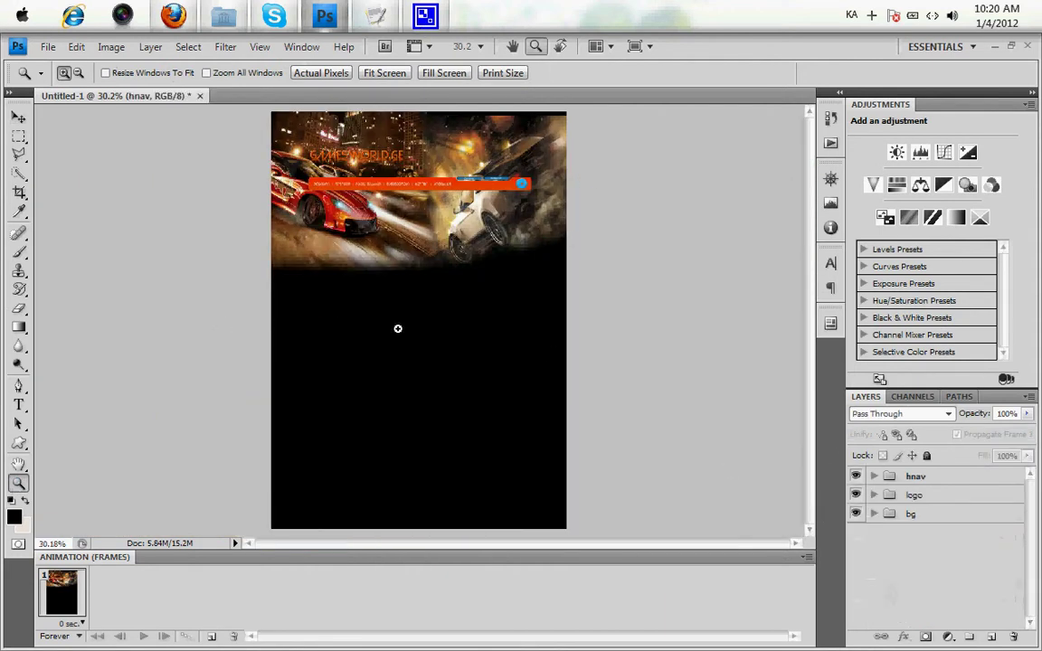
{"action": "left_click", "coordinate": [377, 15]}
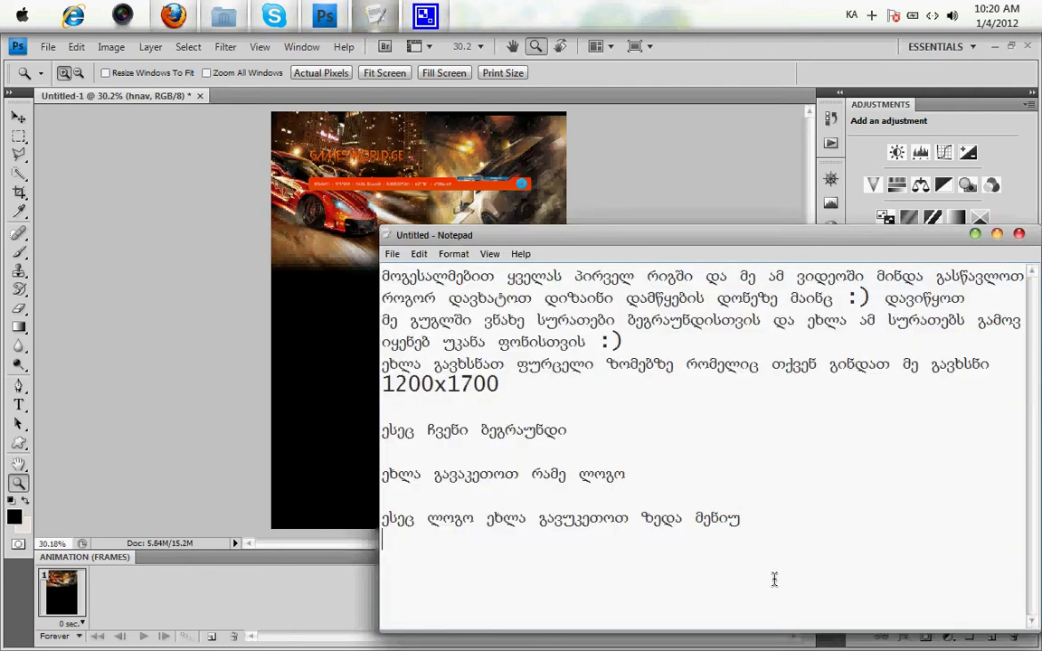
Add the Georgian note line about drawing the content, then return to Photoshop.
{"action": "type", "text": "ეს მოვრცჰი"}
{"action": "type", "text": "ეხლა"}
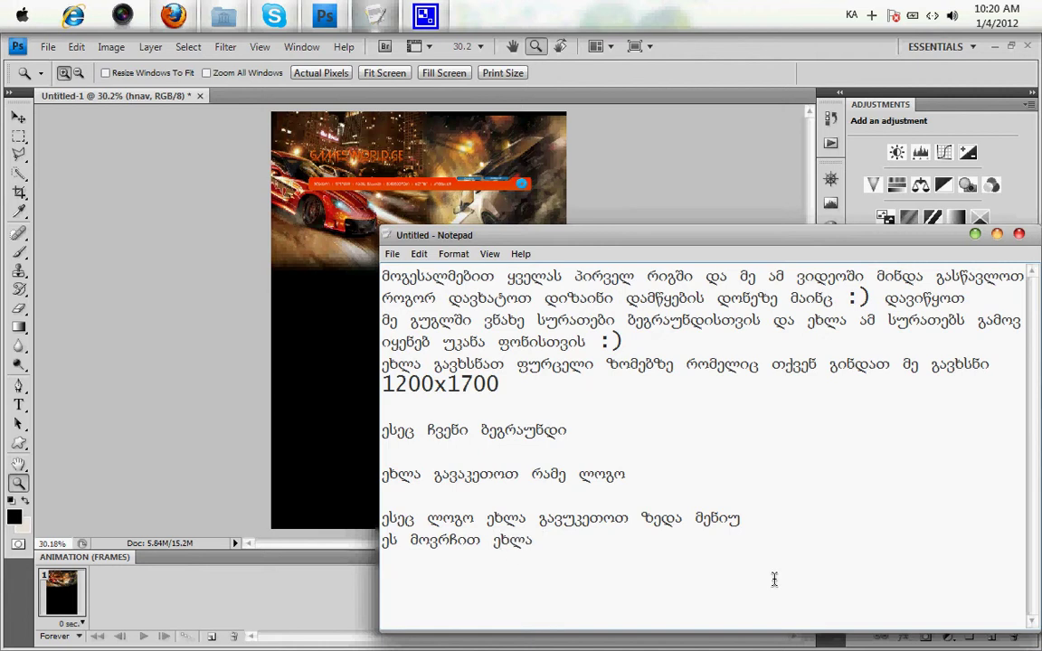
{"action": "type", "text": "დავ"}
{"action": "type", "text": "ხატოთ"}
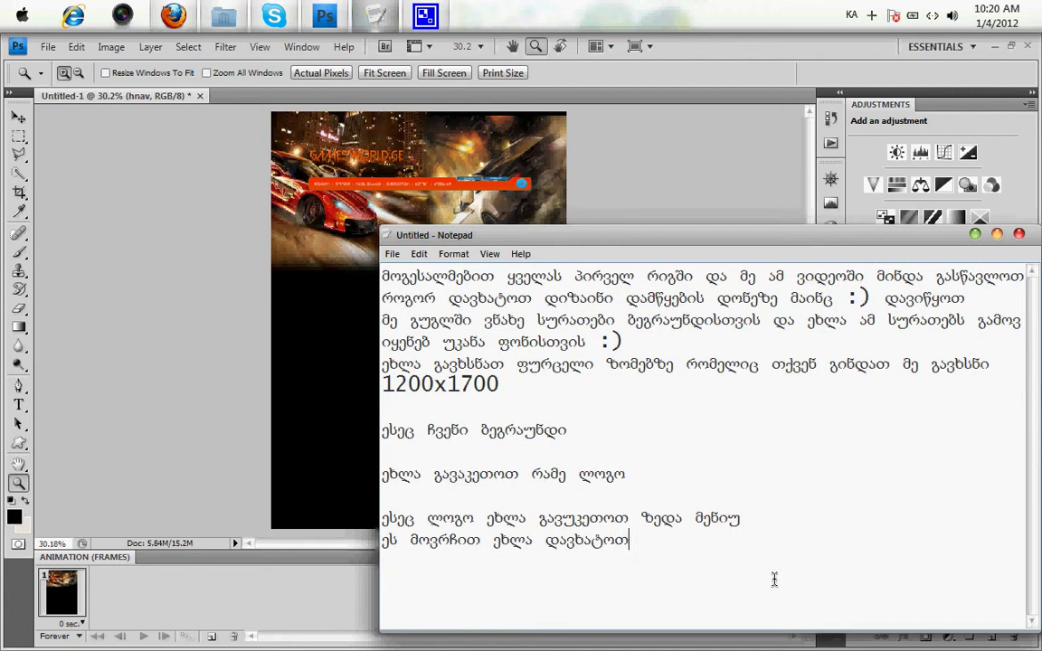
{"action": "type", "text": "კონტენტი"}
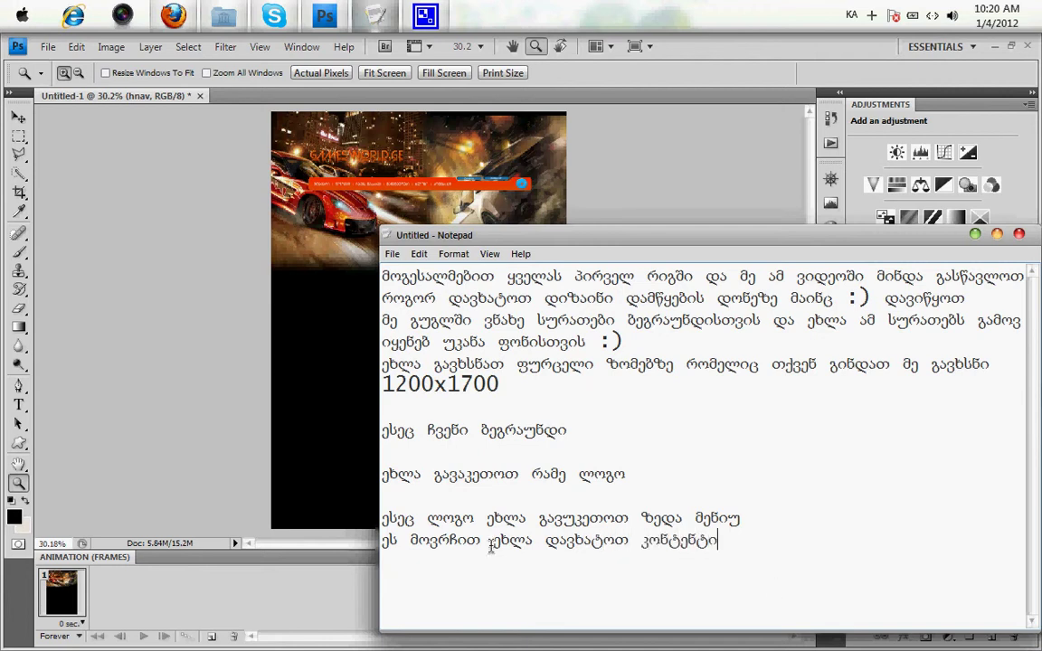
{"action": "left_click", "coordinate": [282, 372]}
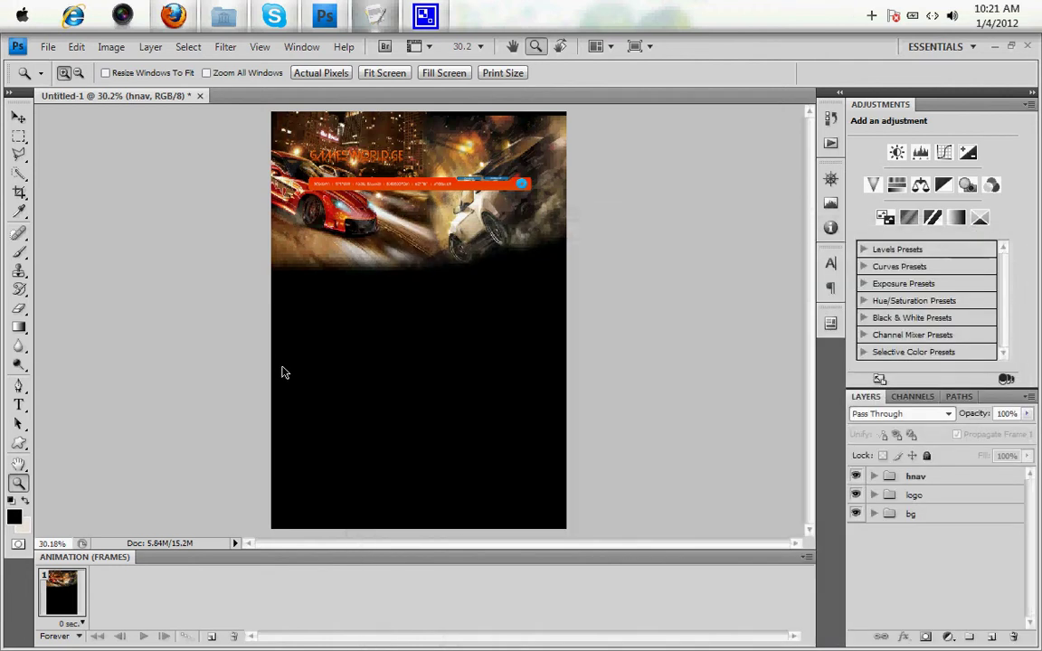
Create a new layer group named 'content'.
{"action": "left_click", "coordinate": [967, 636]}
{"action": "double_click", "coordinate": [890, 476]}
{"action": "type", "text": "a"}
{"action": "key", "text": "alt+shift"}
{"action": "type", "text": "CONTEN"}
{"action": "key", "text": "BackSpace"}
{"action": "key", "text": "BackSpace"}
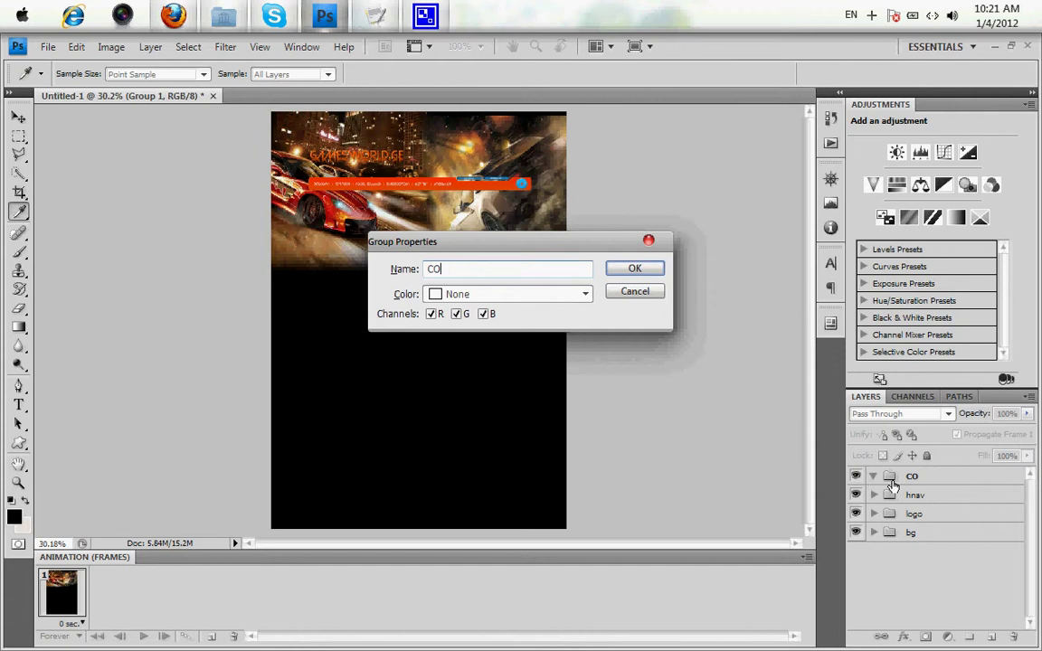
{"action": "type", "text": "content"}
{"action": "key", "text": "Return"}
{"action": "key", "text": "z"}
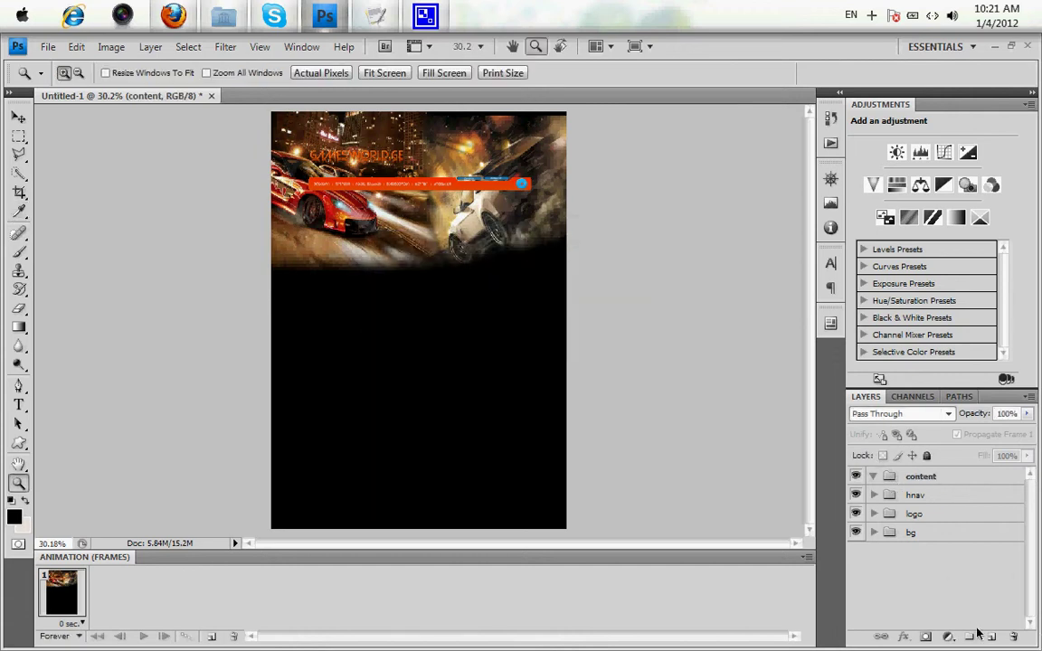
Draw a tall black rounded rectangle, Shape 7, covering the page body below the nav bar.
{"action": "left_click", "coordinate": [992, 637]}
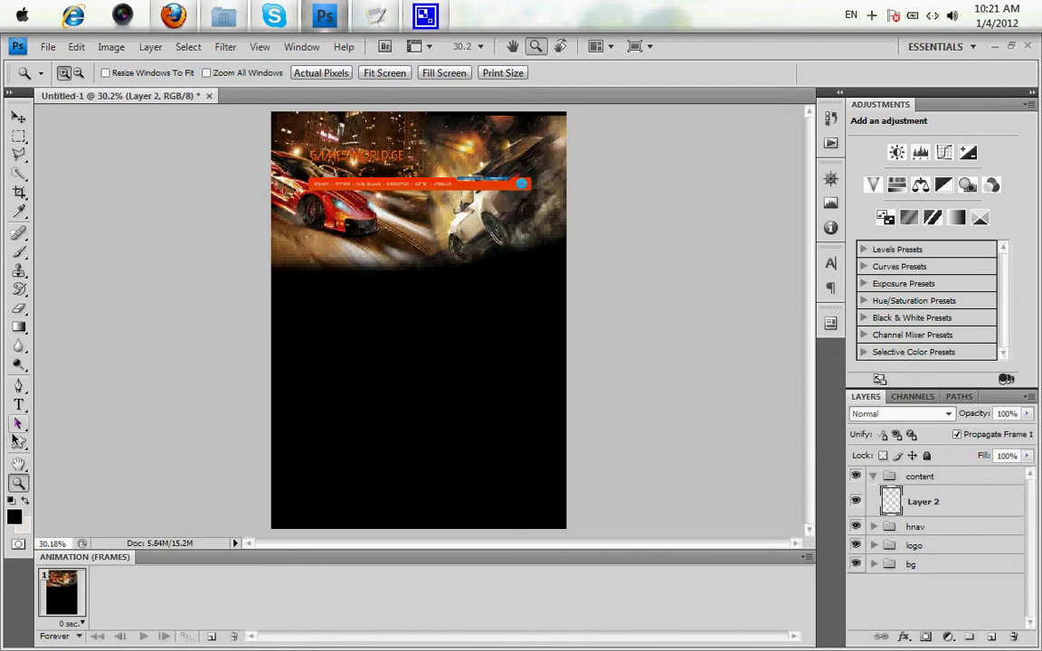
{"action": "left_click_drag", "start_coordinate": [18, 442], "coordinate": [70, 413]}
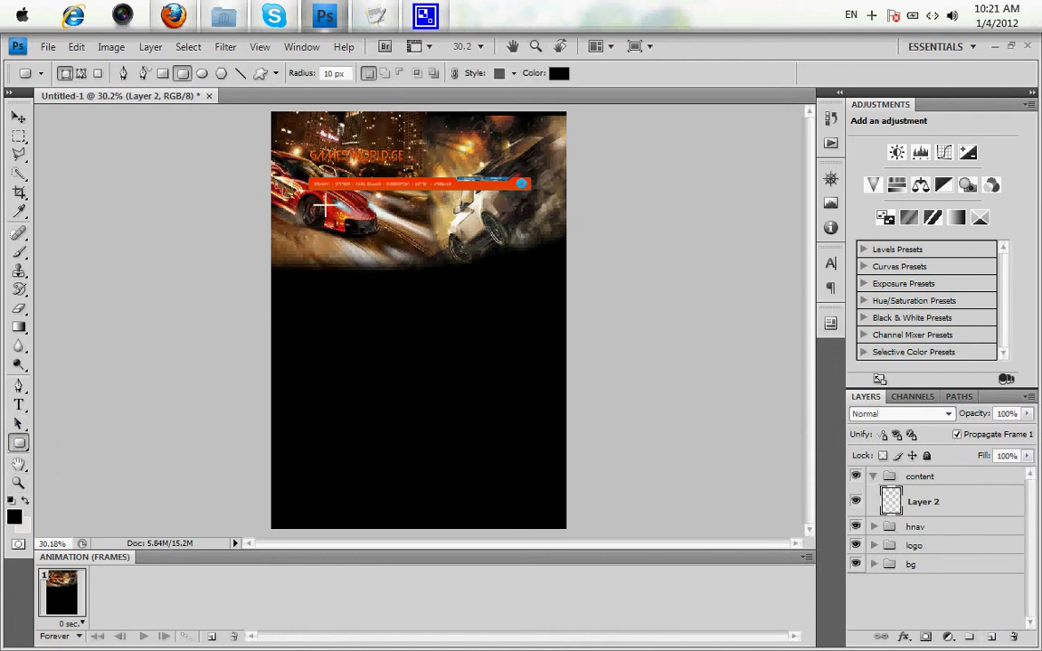
{"action": "mouse_move", "coordinate": [312, 197]}
{"action": "left_mouse_down"}
{"action": "mouse_move", "coordinate": [537, 441]}
{"action": "mouse_move", "coordinate": [531, 487]}
{"action": "left_mouse_up"}
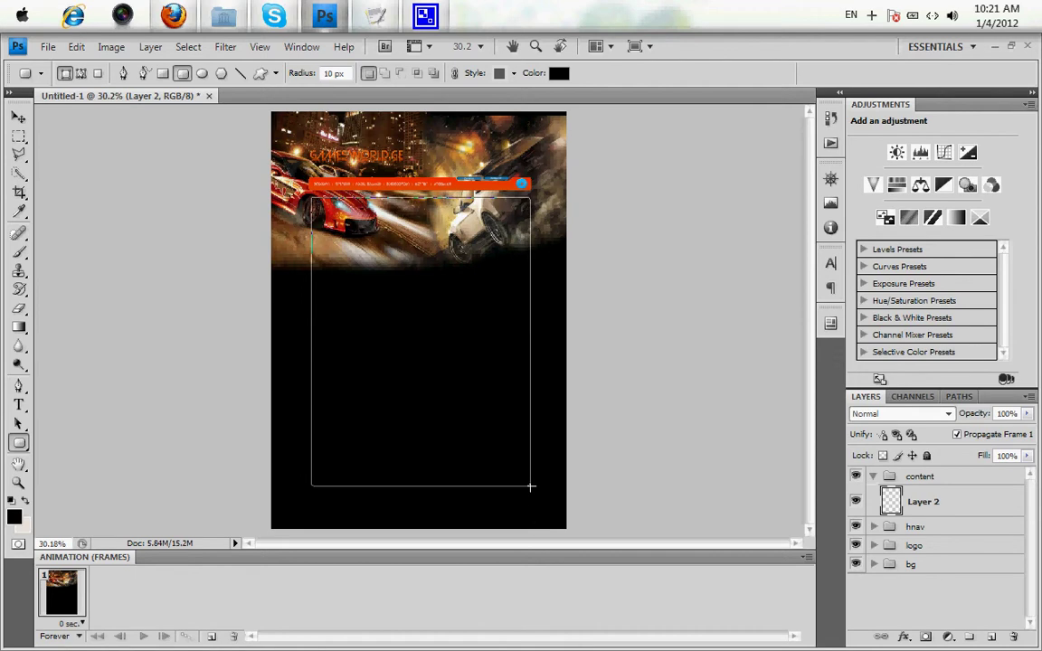
{"action": "left_click_drag", "start_coordinate": [531, 486], "coordinate": [528, 485]}
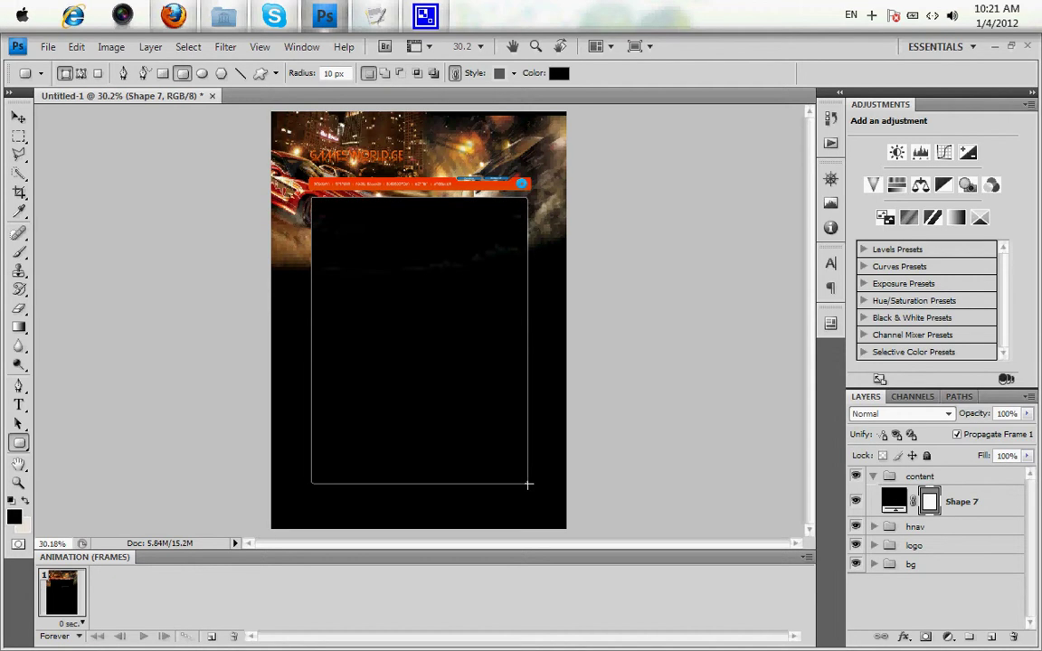
{"action": "left_click", "coordinate": [989, 502]}
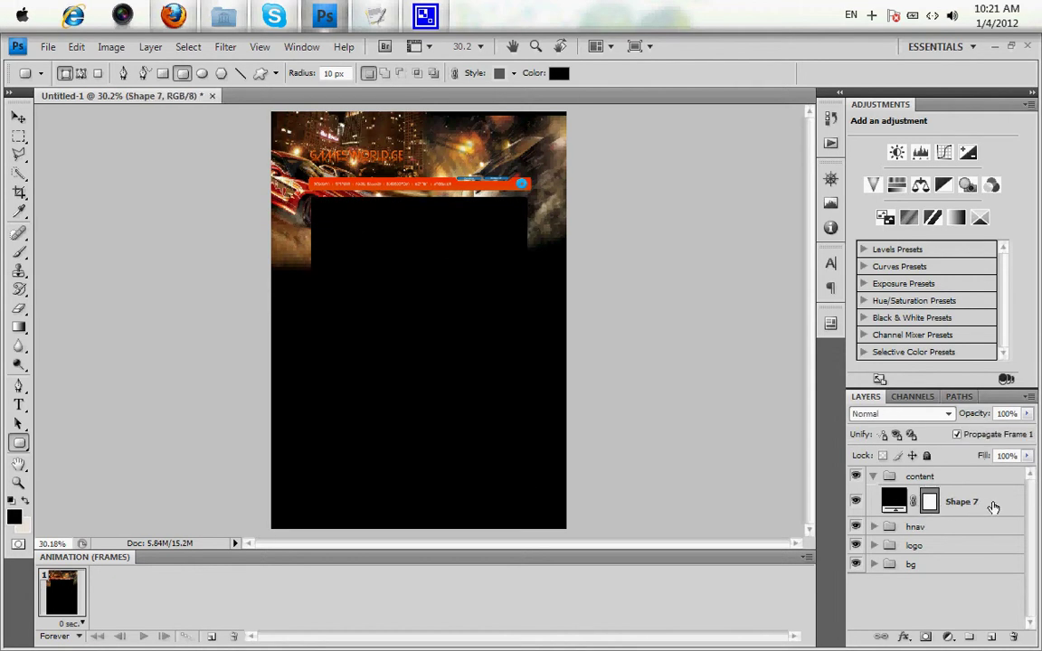
Give Shape 7 a near-white light grey Color Overlay.
{"action": "double_click", "coordinate": [993, 504]}
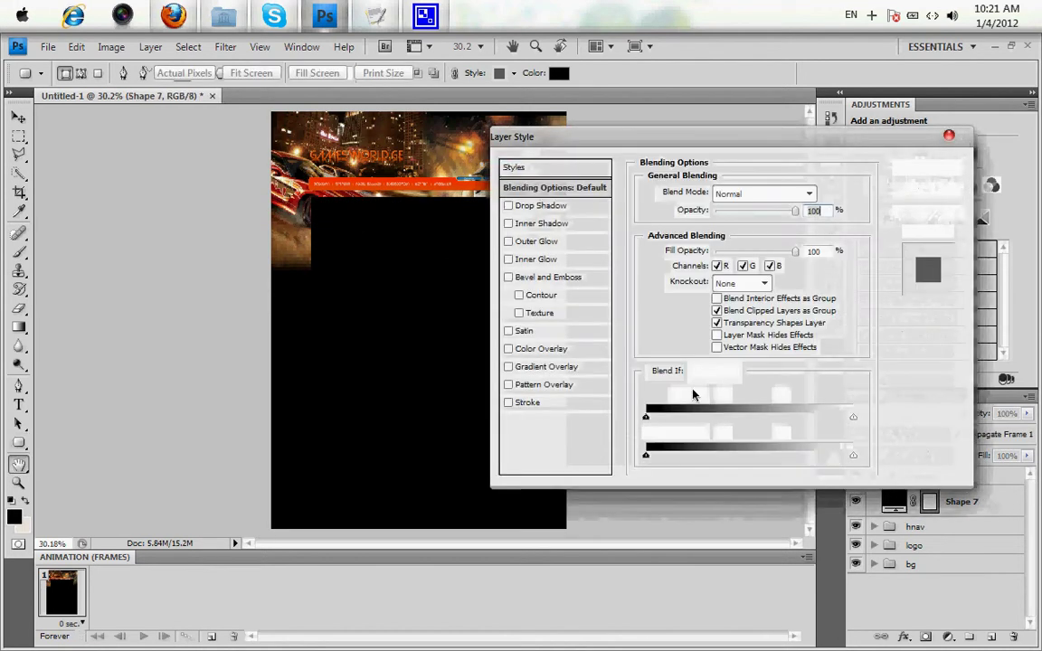
{"action": "left_click", "coordinate": [539, 351]}
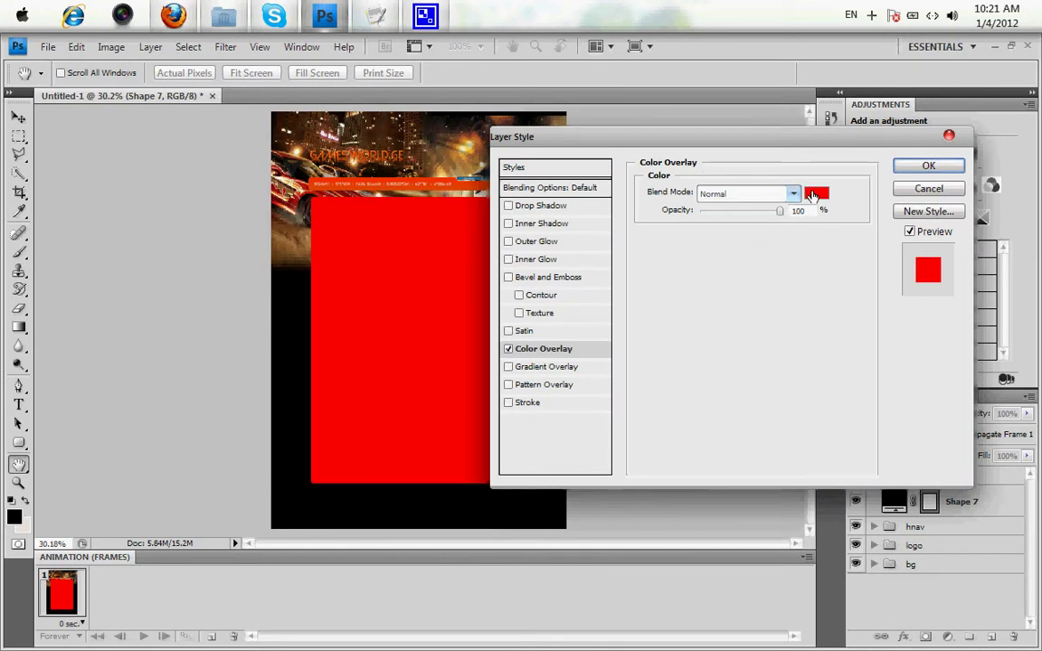
{"action": "left_click", "coordinate": [817, 193]}
{"action": "left_click", "coordinate": [186, 153]}
{"action": "left_click_drag", "start_coordinate": [199, 95], "coordinate": [574, 283]}
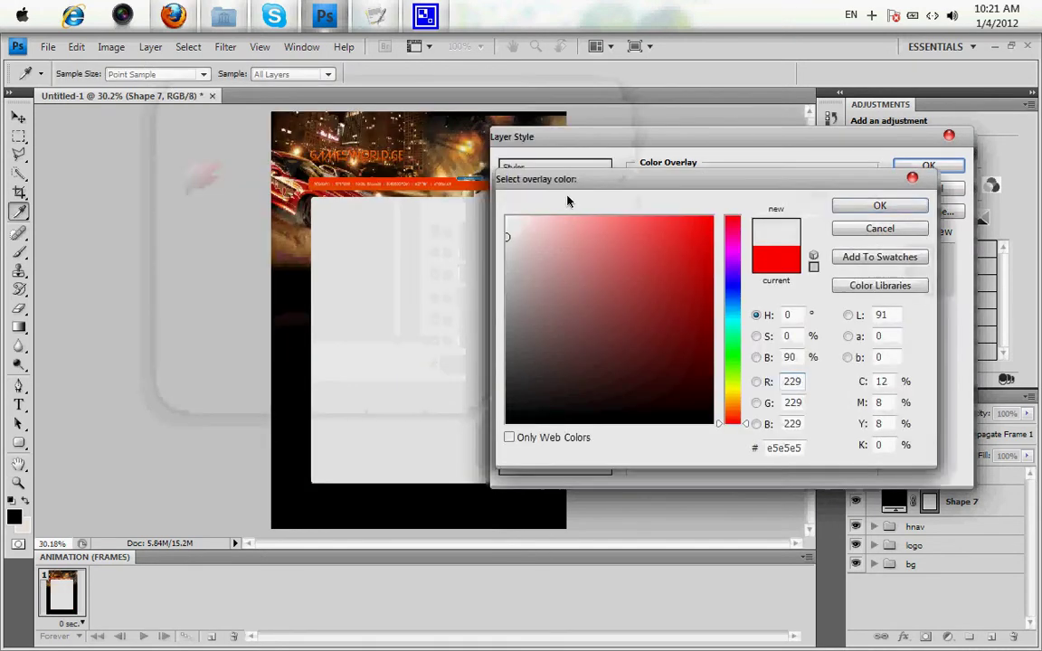
{"action": "left_click", "coordinate": [561, 331]}
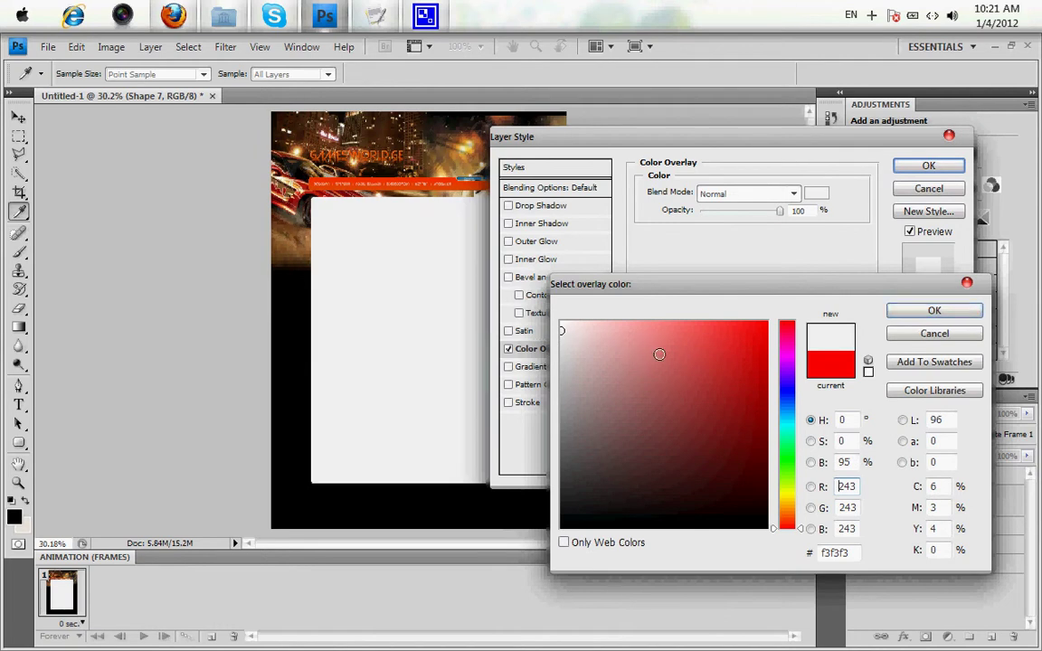
{"action": "key", "text": "Return"}
Add a light grey Stroke to Shape 7 and apply the layer style.
{"action": "left_click", "coordinate": [530, 402]}
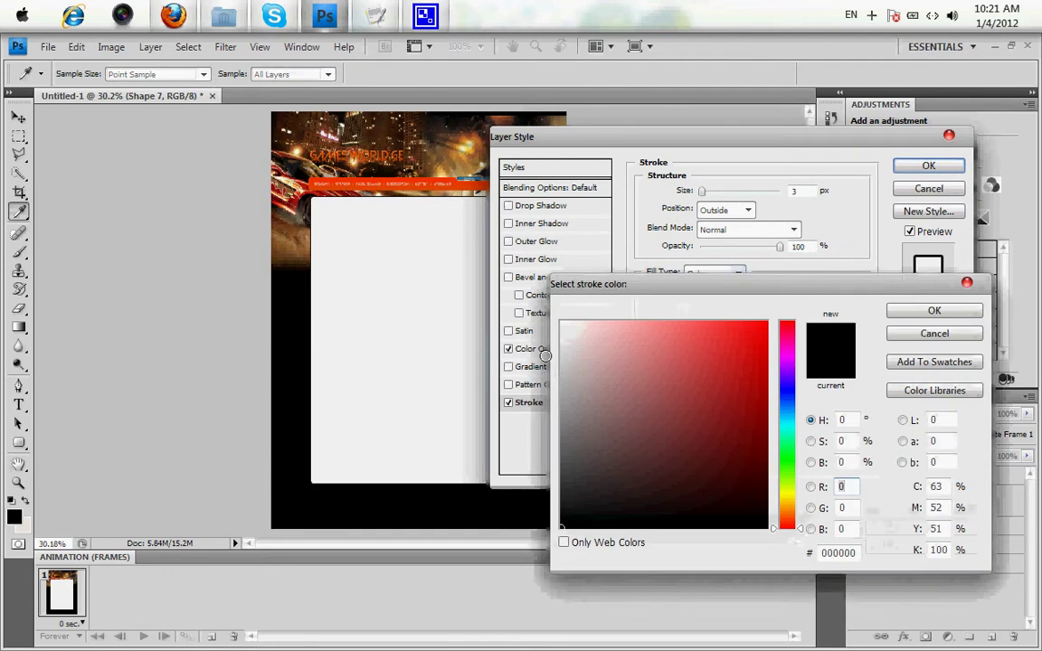
{"action": "left_click_drag", "start_coordinate": [579, 362], "coordinate": [556, 319]}
{"action": "left_click_drag", "start_coordinate": [561, 398], "coordinate": [531, 348]}
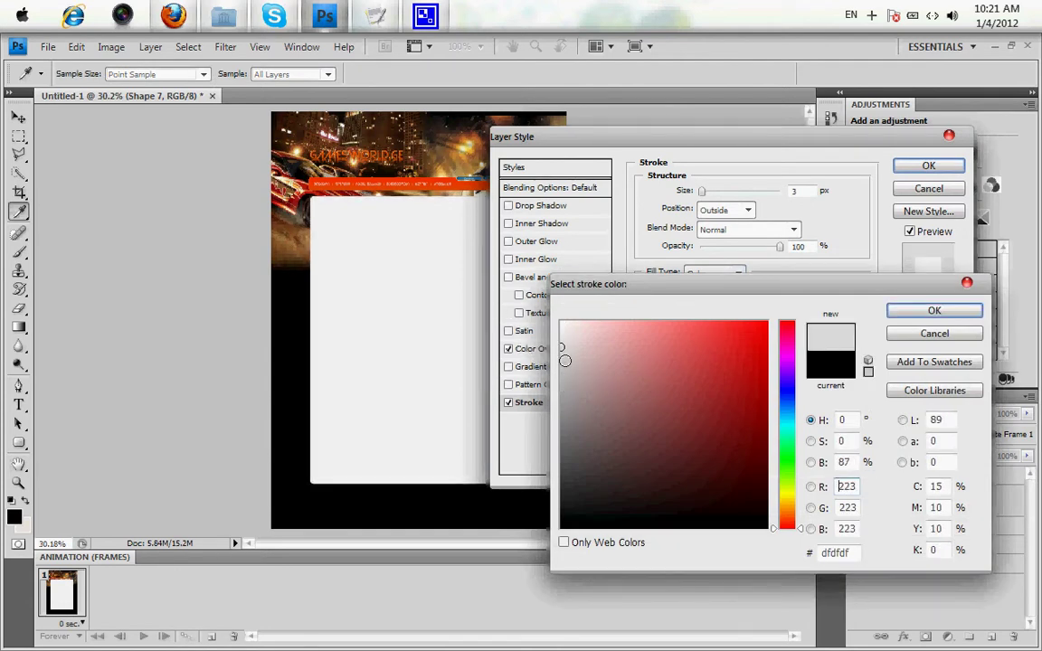
{"action": "left_click", "coordinate": [932, 311]}
{"action": "left_click", "coordinate": [929, 165]}
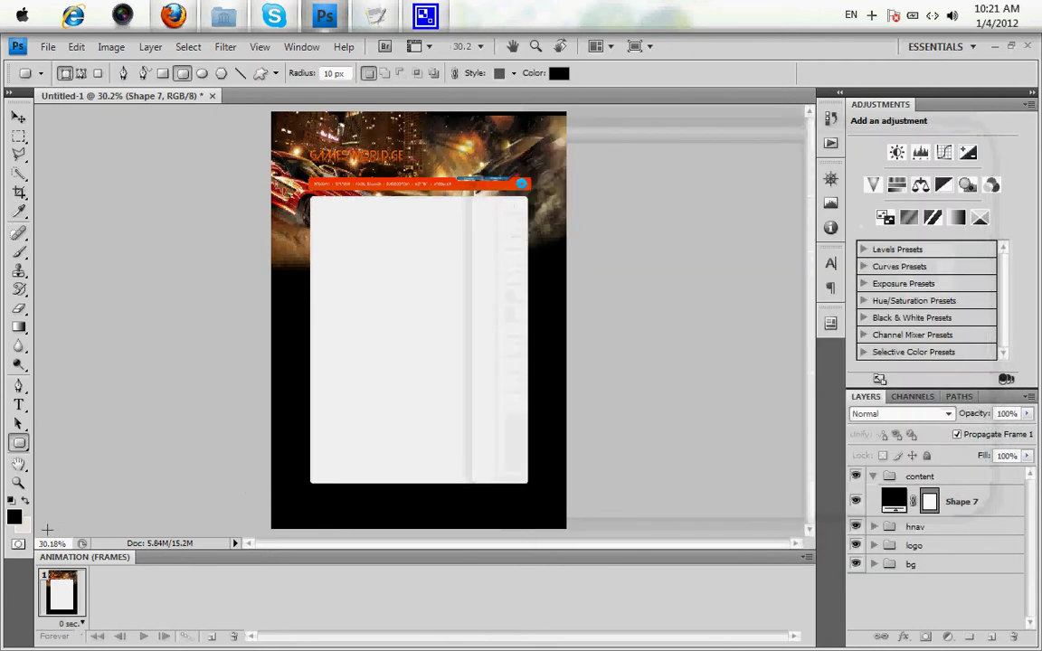
Inspect the box's bottom-left corner, then fit the whole page on screen.
{"action": "key", "text": "z"}
{"action": "left_click_drag", "start_coordinate": [362, 520], "coordinate": [293, 437]}
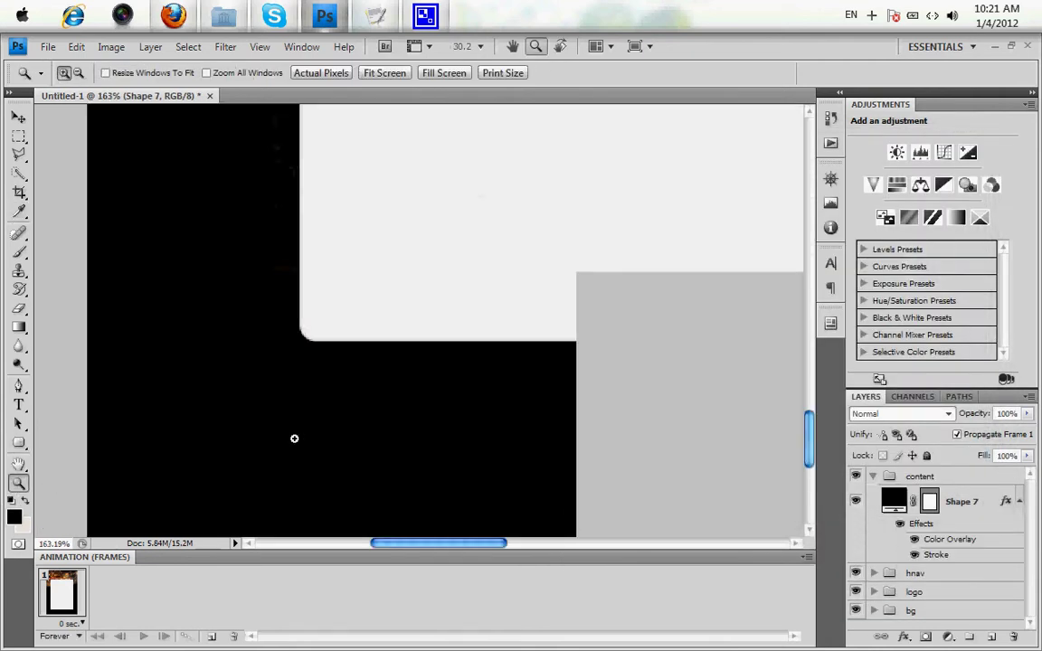
{"action": "right_click", "coordinate": [345, 332]}
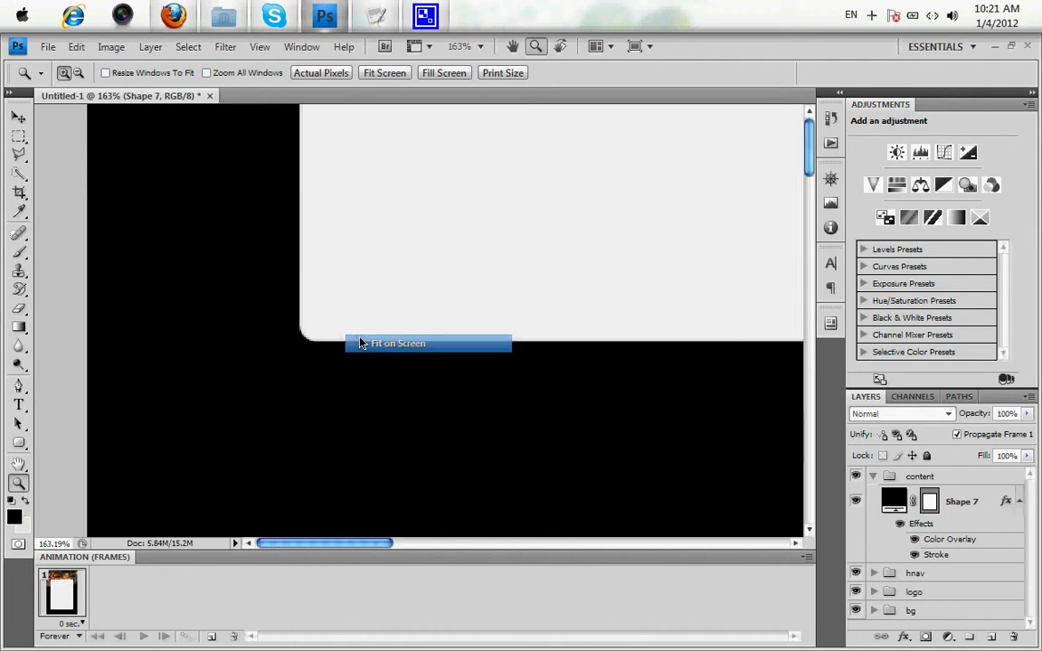
{"action": "left_click", "coordinate": [380, 343]}
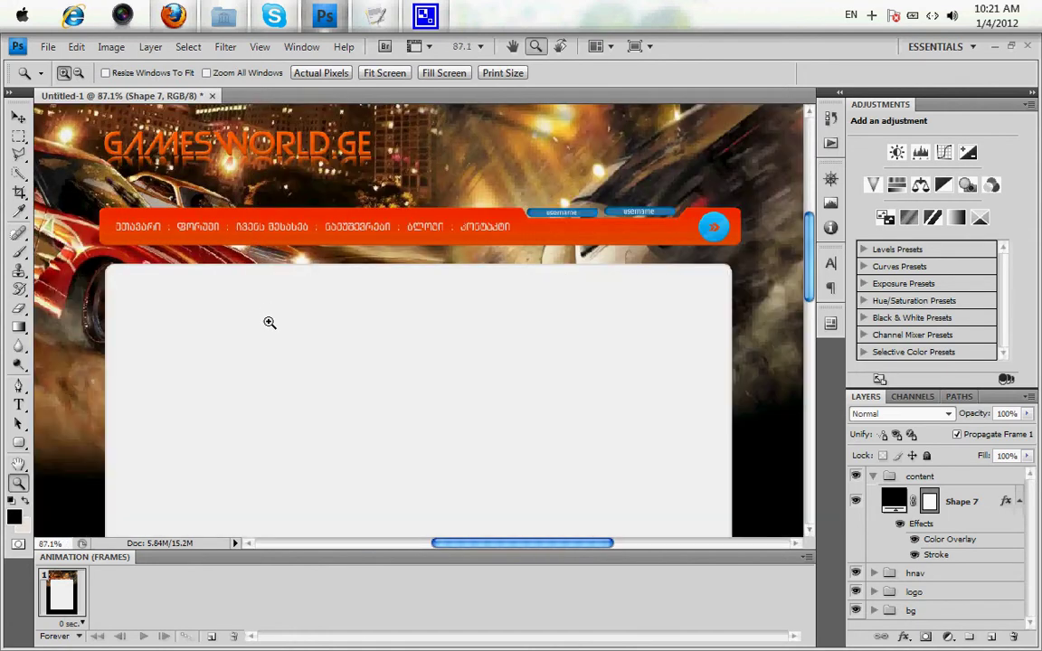
{"action": "right_click", "coordinate": [225, 414]}
{"action": "left_click", "coordinate": [249, 426]}
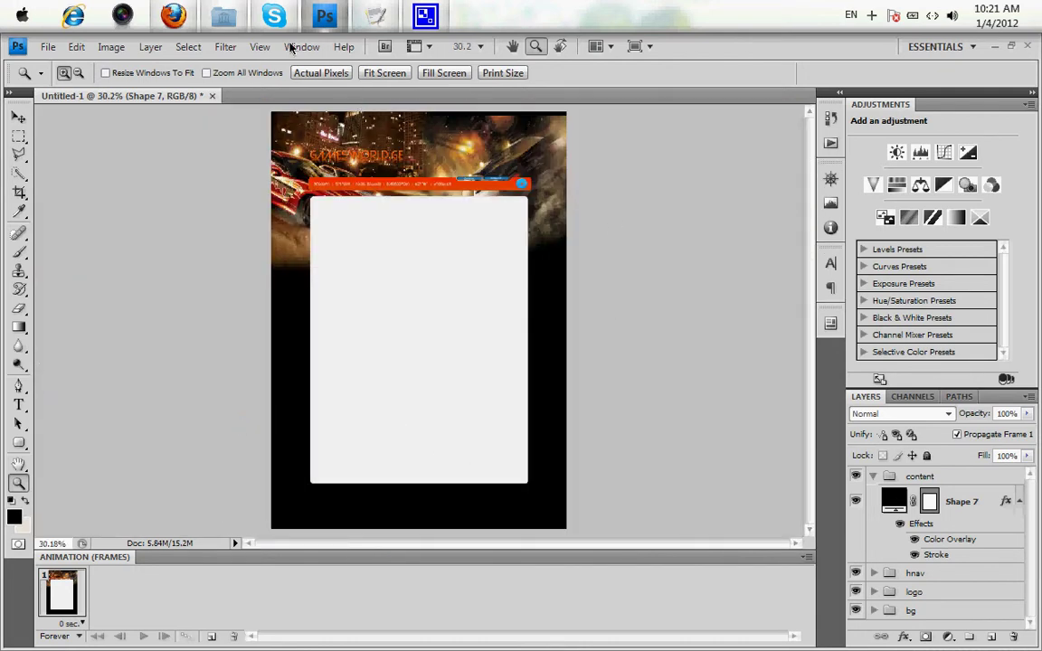
Add a Georgian note line about drawing the blocks in Notepad, then return to Photoshop.
{"action": "left_click", "coordinate": [374, 18]}
{"action": "type", "text": "ეხლა დავხატოთ ბლ"}
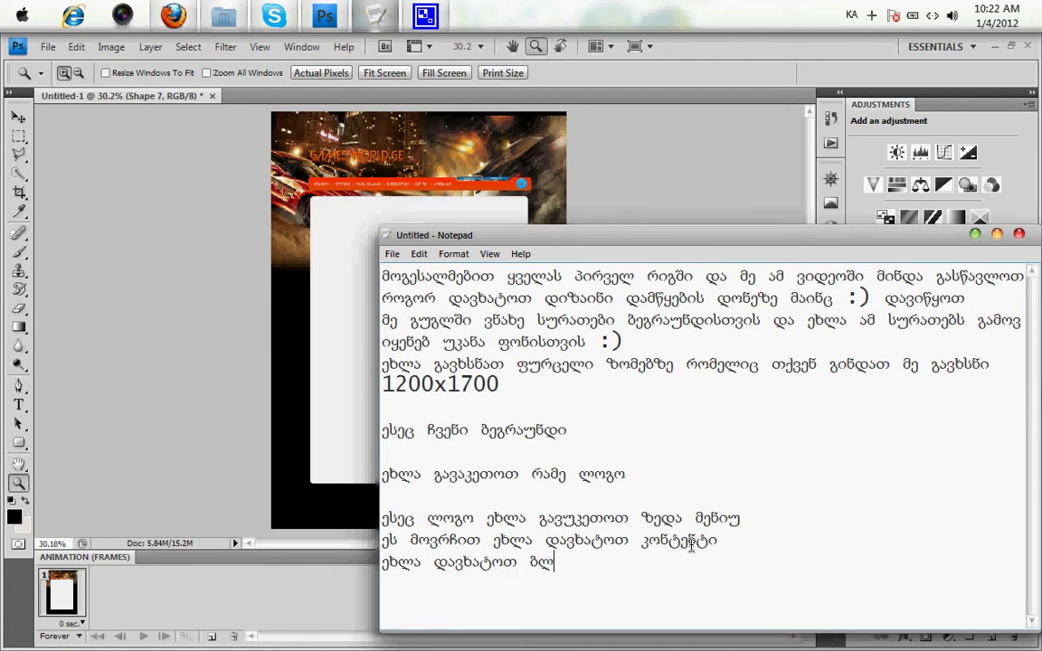
{"action": "type", "text": "ოკები"}
{"action": "left_click", "coordinate": [330, 422]}
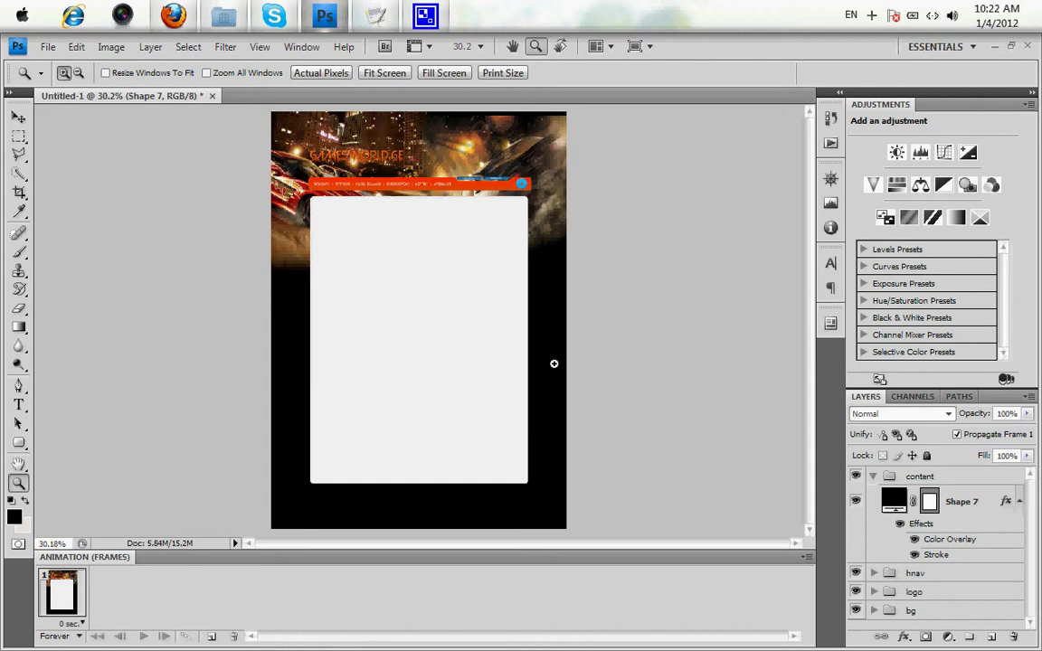
Zoom in on the top of the layout and group Shape 7 into a group named 'navigation'.
{"action": "left_click_drag", "start_coordinate": [442, 287], "coordinate": [618, 346]}
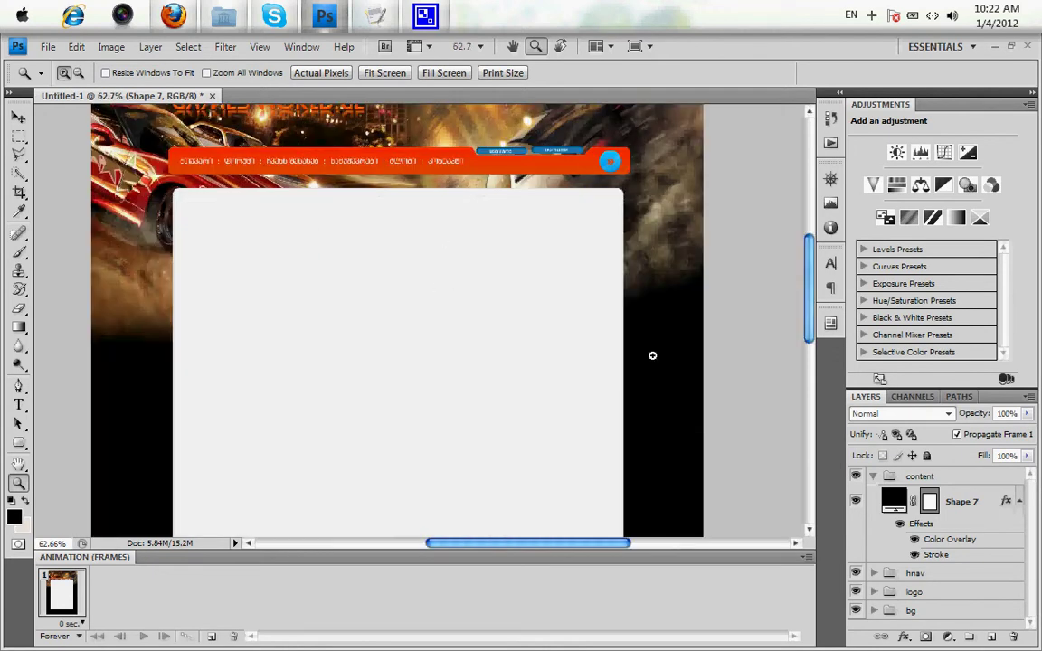
{"action": "left_click", "coordinate": [652, 356]}
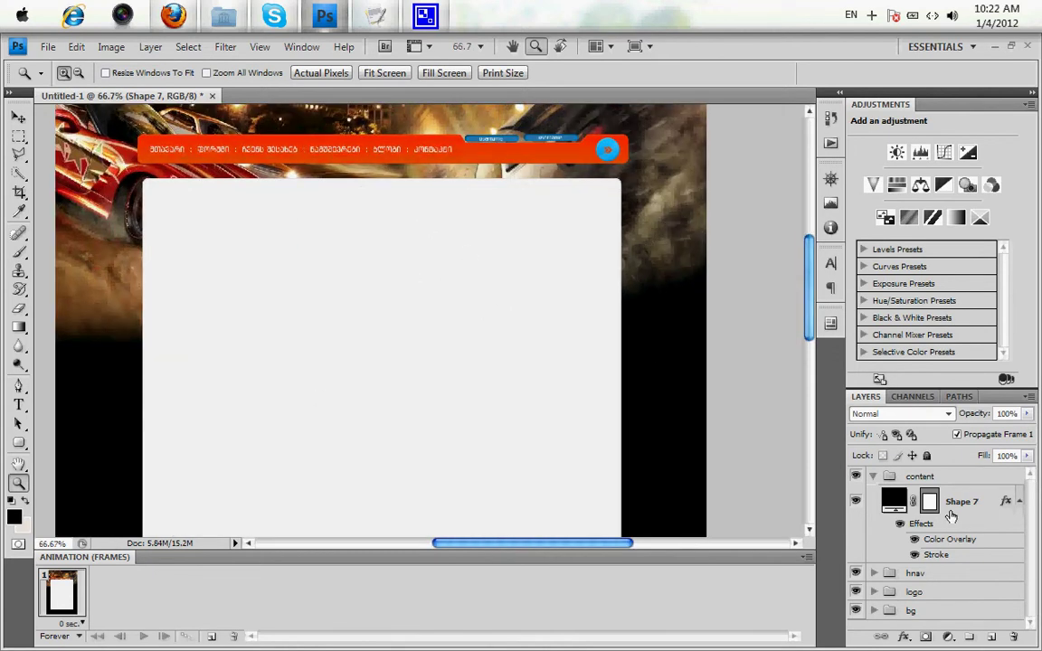
{"action": "key", "text": "ctrl+g"}
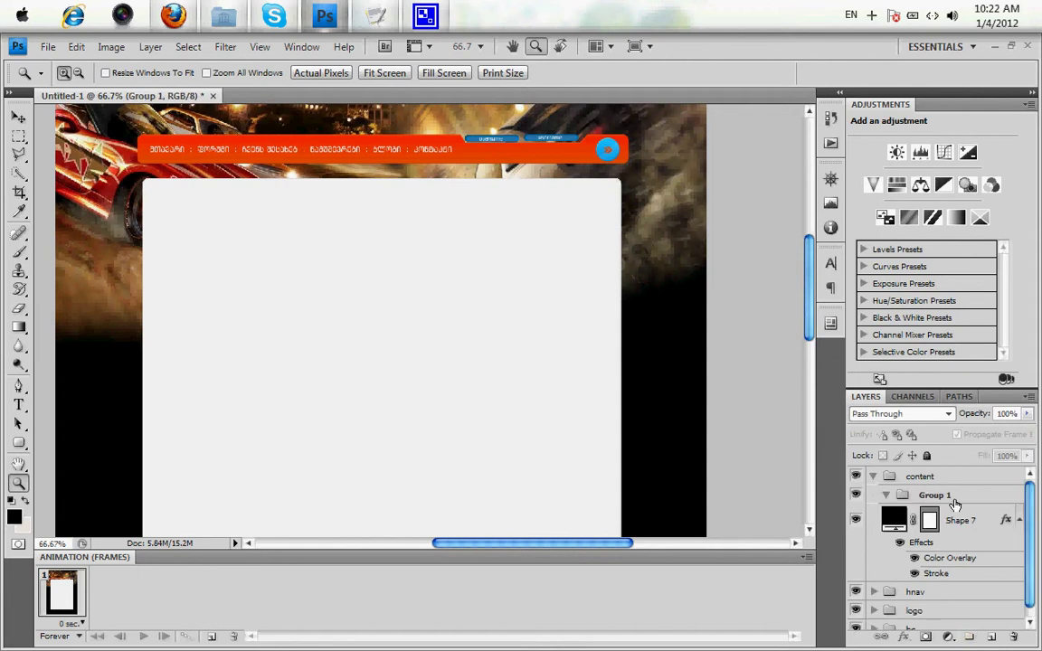
{"action": "double_click", "coordinate": [957, 502]}
{"action": "key", "text": "alt+shift"}
{"action": "type", "text": "აბ"}
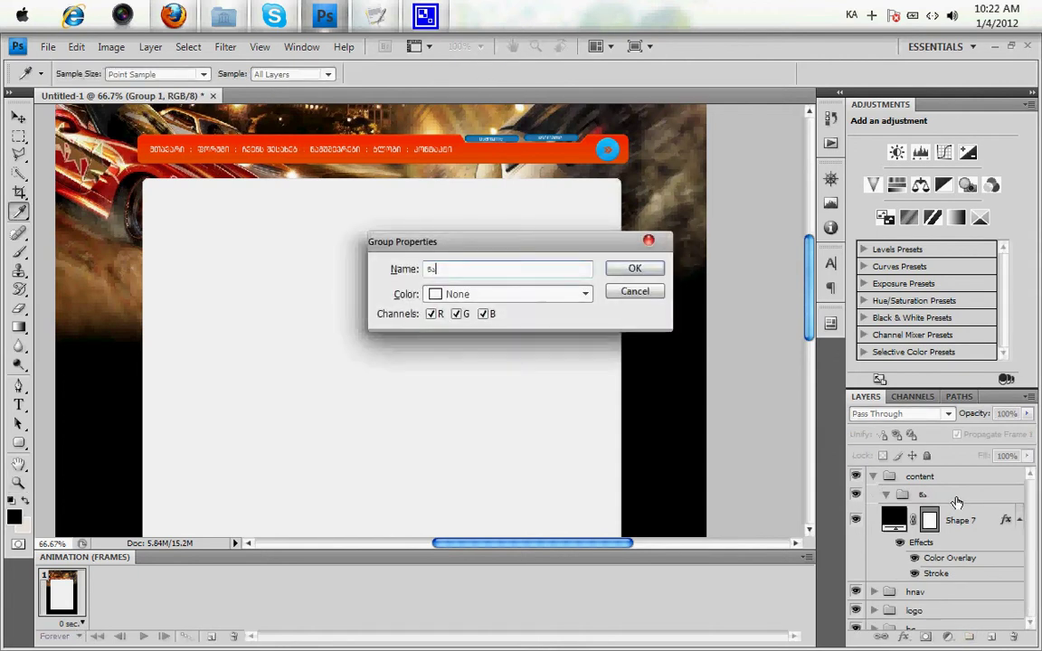
{"action": "key", "text": "BackSpace"}
{"action": "type", "text": "ნერი"}
{"action": "key", "text": "BackSpace"}
{"action": "key", "text": "BackSpace"}
{"action": "key", "text": "alt+shift"}
{"action": "type", "text": "navi"}
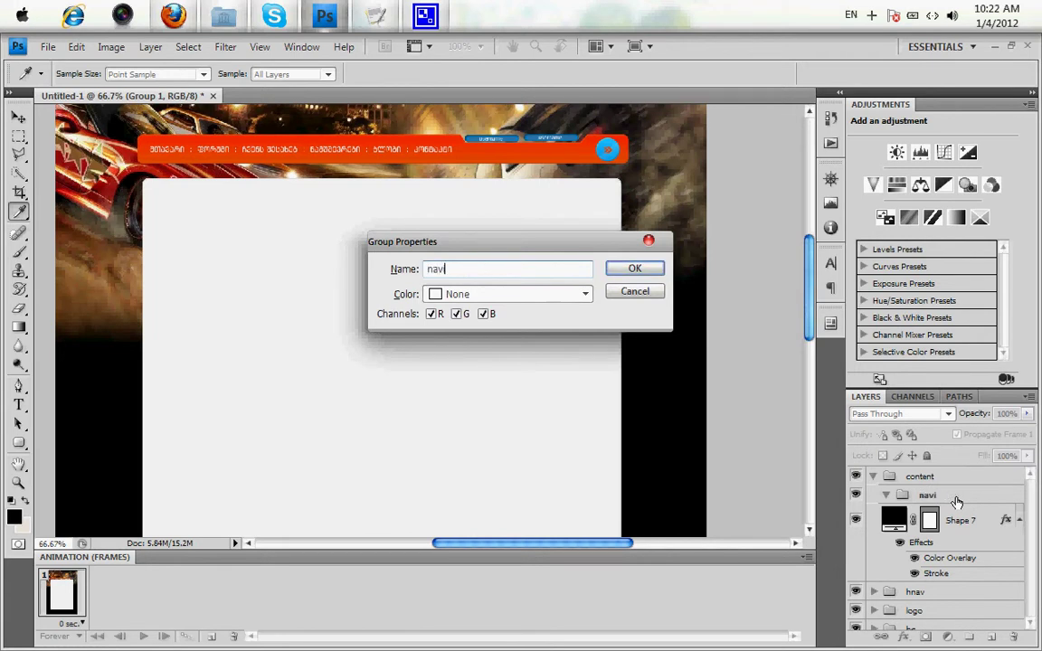
{"action": "type", "text": "gatio"}
{"action": "key", "text": "Return"}
Draw a small black rounded bar, Shape 8, at the panel's top-right on a new layer.
{"action": "key", "text": "z"}
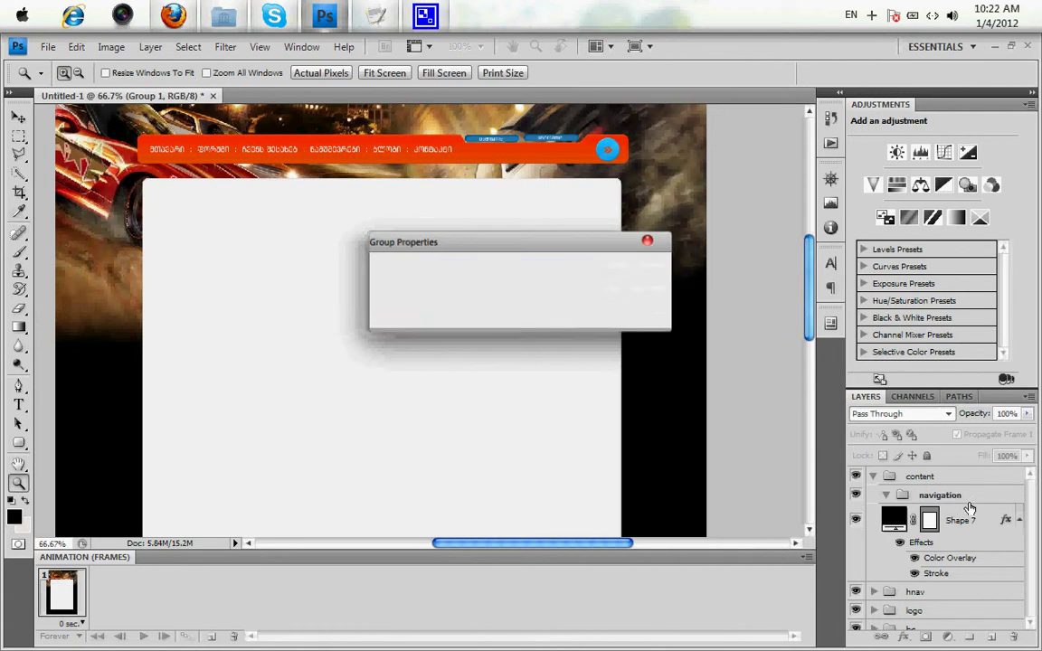
{"action": "left_click", "coordinate": [995, 641]}
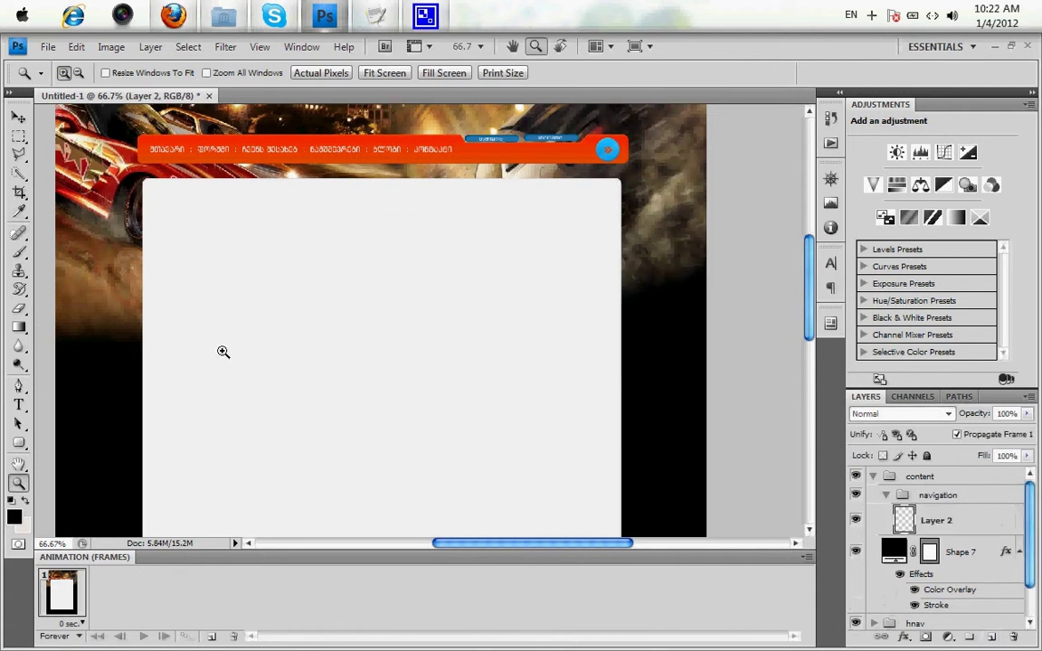
{"action": "left_click", "coordinate": [18, 443]}
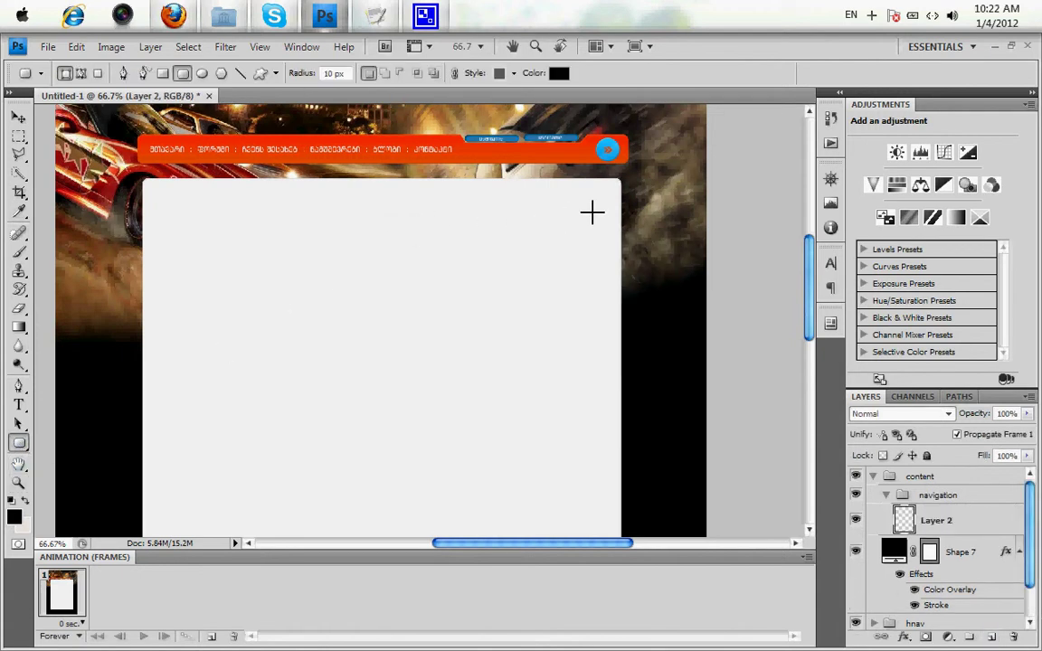
{"action": "mouse_move", "coordinate": [614, 185]}
{"action": "left_mouse_down"}
{"action": "mouse_move", "coordinate": [506, 226]}
{"action": "mouse_move", "coordinate": [517, 206]}
{"action": "mouse_move", "coordinate": [440, 202]}
{"action": "left_mouse_up"}
{"action": "left_click", "coordinate": [19, 135]}
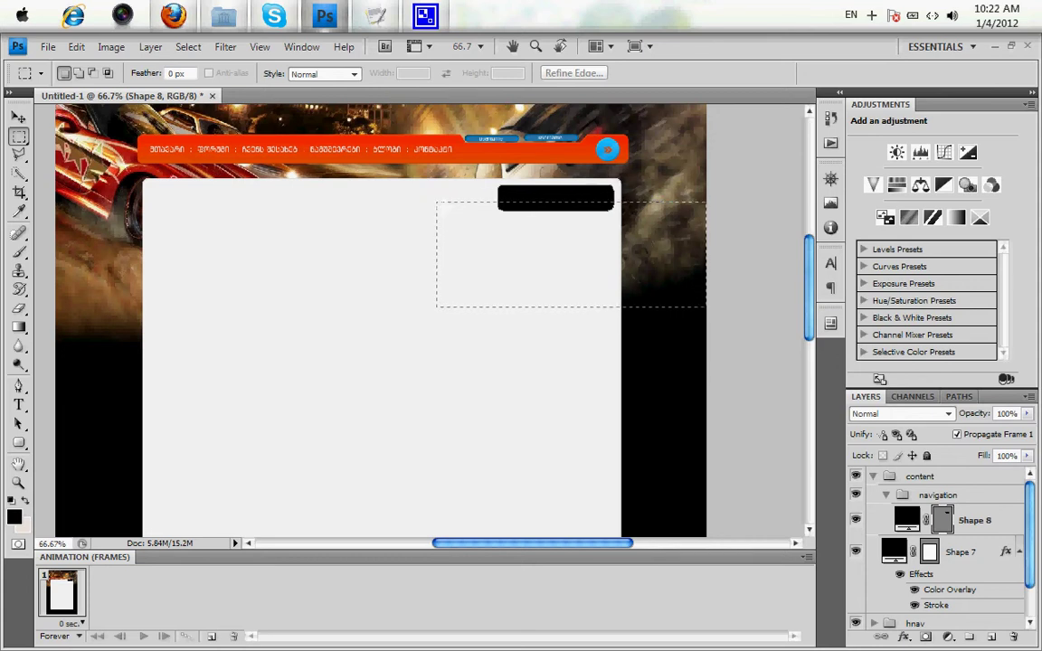
Rasterize the black bar and delete its lower half, leaving a short top tab.
{"action": "left_click_drag", "start_coordinate": [440, 202], "coordinate": [437, 201]}
{"action": "left_click", "coordinate": [17, 330]}
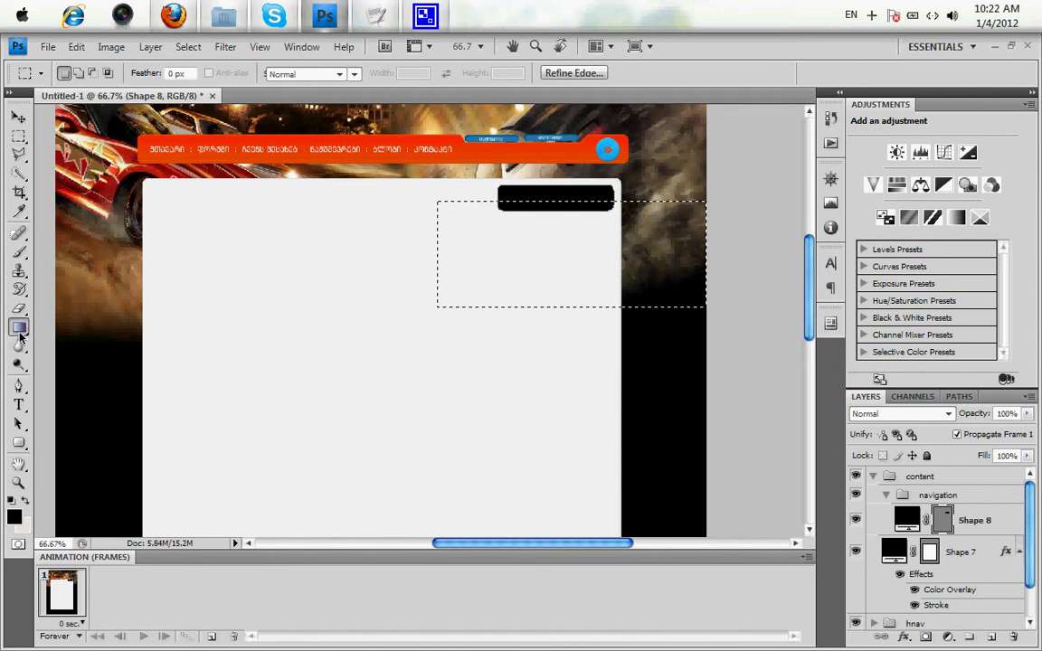
{"action": "left_click", "coordinate": [20, 309]}
{"action": "left_click", "coordinate": [540, 264]}
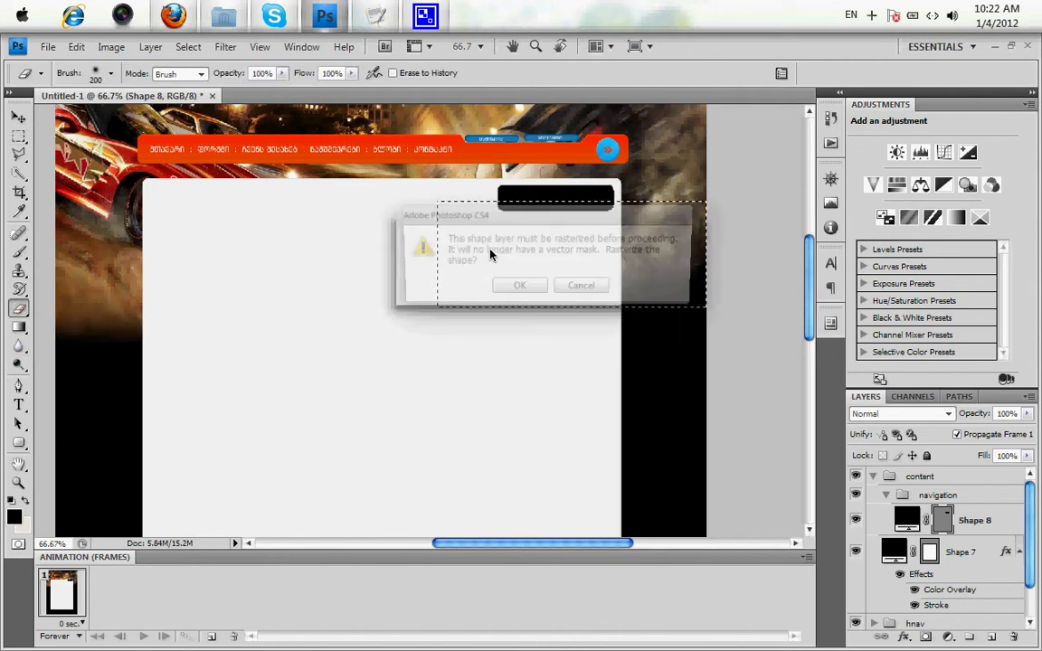
{"action": "left_click", "coordinate": [516, 291]}
{"action": "key", "text": "Delete"}
{"action": "key", "text": "ctrl+d"}
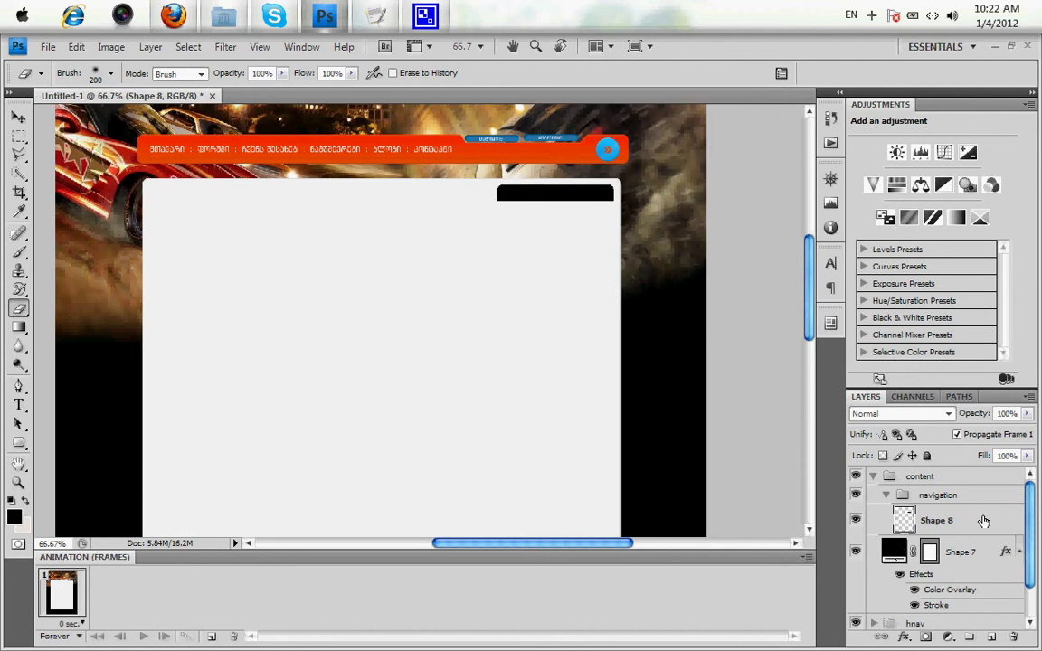
Add a Gradient Overlay to the tab with its left stop set to nav-bar orange e54800.
{"action": "double_click", "coordinate": [974, 517]}
{"action": "left_click", "coordinate": [550, 366]}
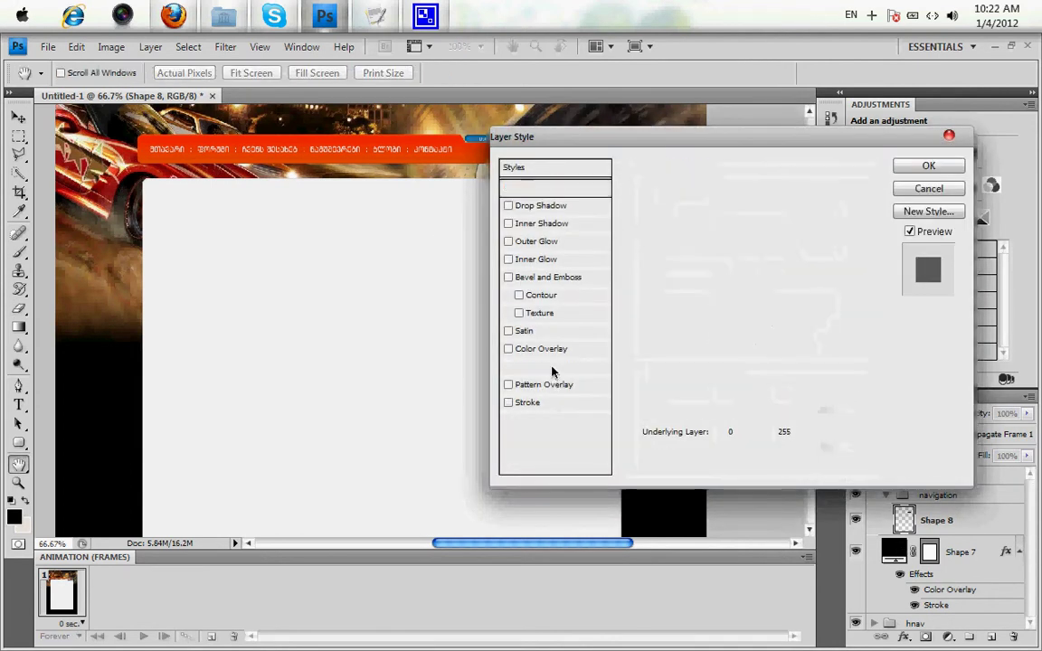
{"action": "left_click_drag", "start_coordinate": [588, 137], "coordinate": [459, 302]}
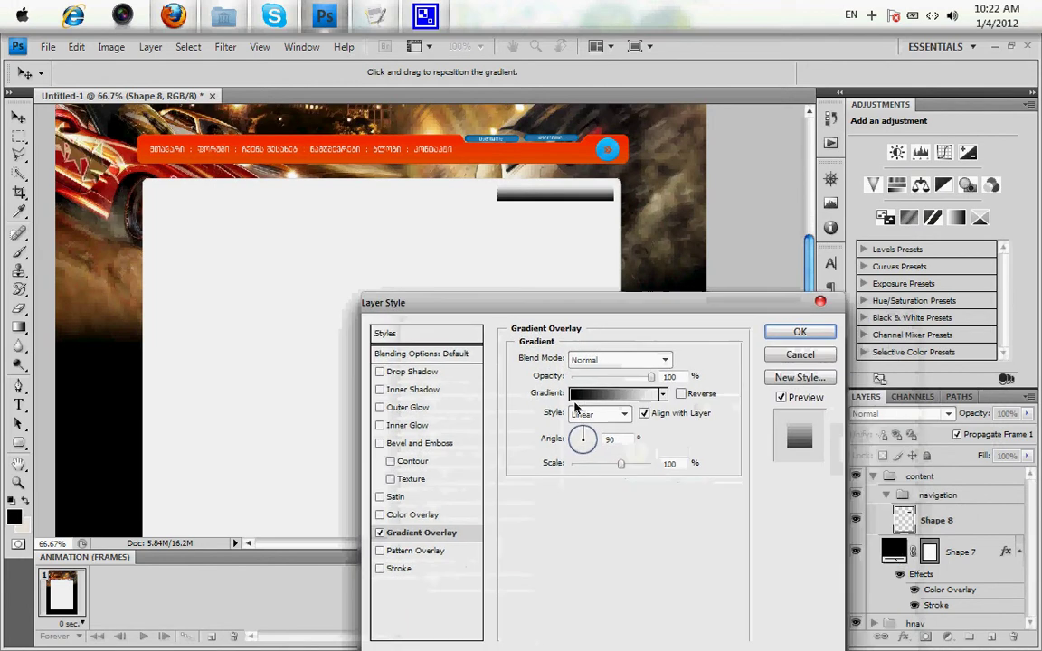
{"action": "left_click", "coordinate": [582, 403]}
{"action": "left_click", "coordinate": [639, 406]}
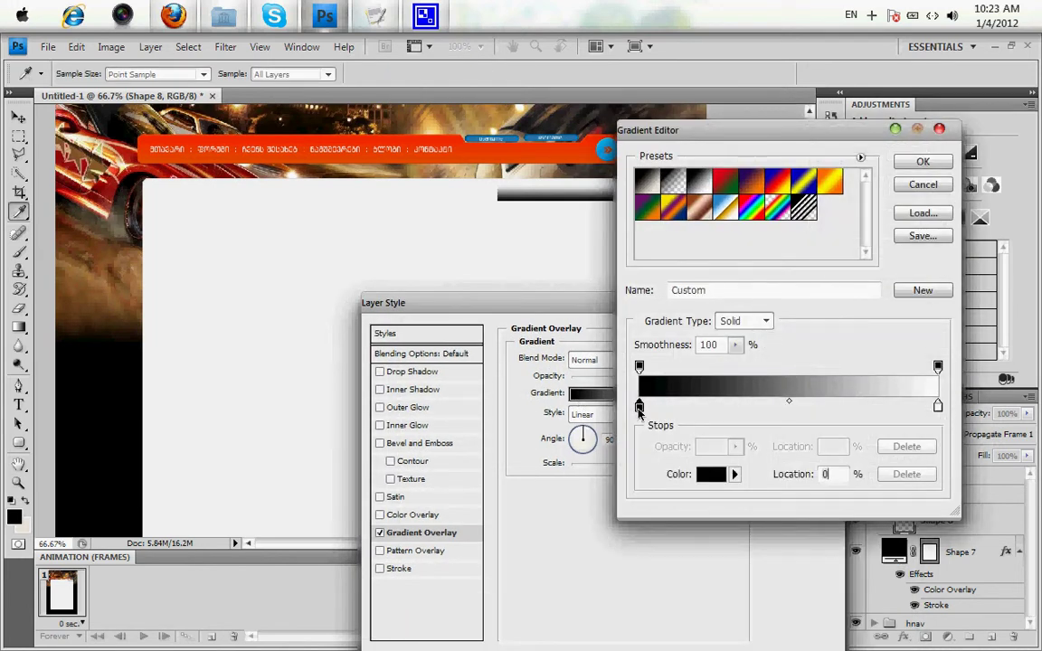
{"action": "double_click", "coordinate": [640, 406]}
{"action": "left_click", "coordinate": [471, 150]}
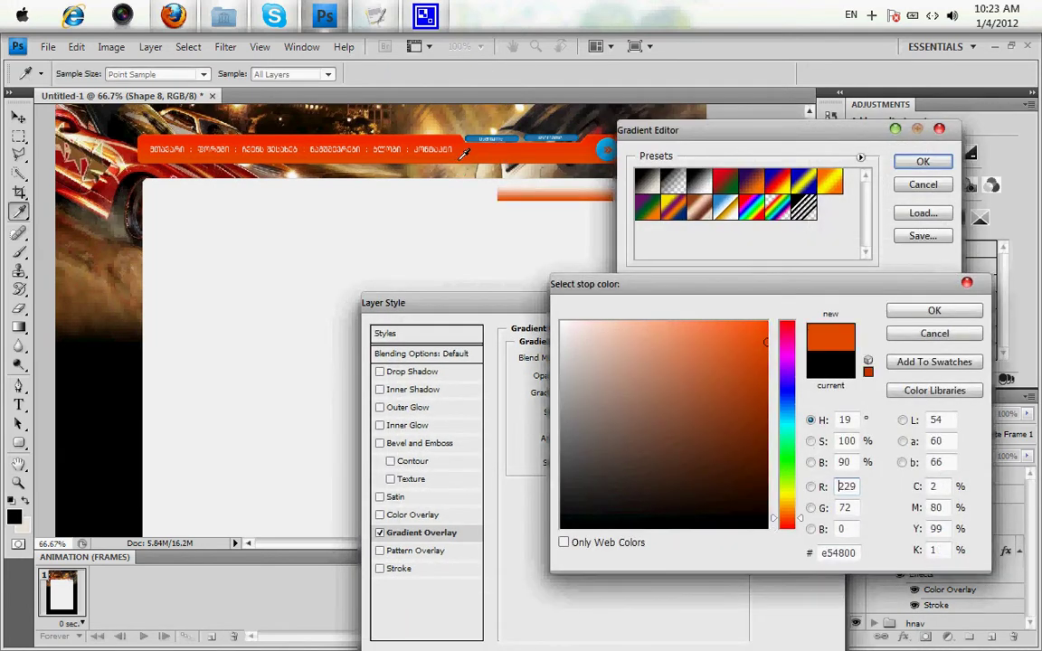
{"action": "left_click", "coordinate": [898, 313]}
Make every gradient stop orange e54800, removing the white end stop, and apply the overlay.
{"action": "left_click", "coordinate": [787, 407]}
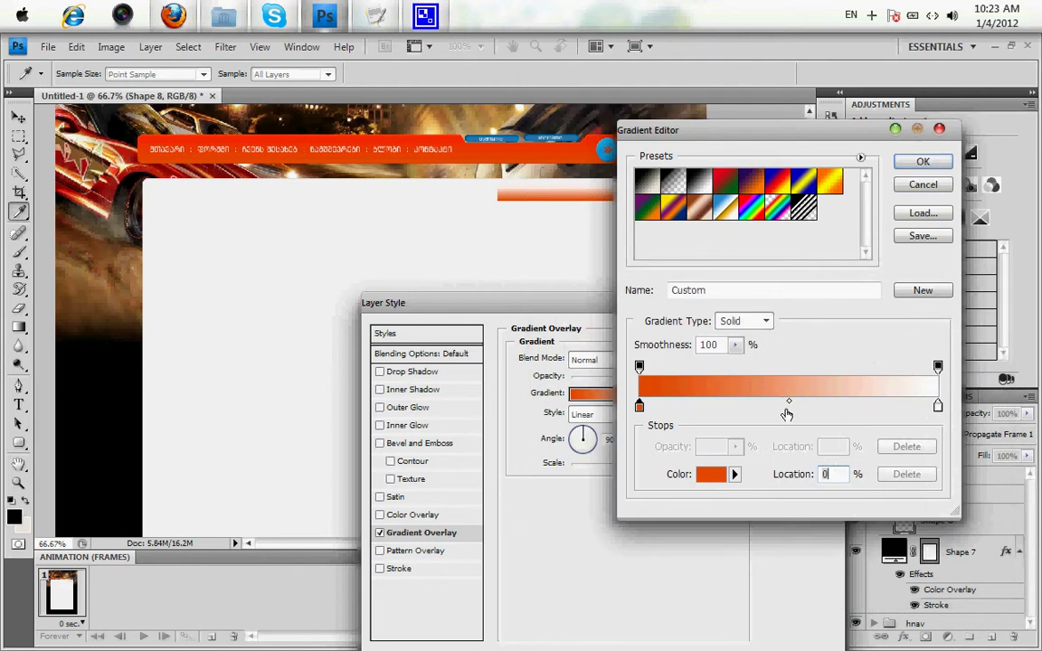
{"action": "left_click_drag", "start_coordinate": [787, 409], "coordinate": [797, 411]}
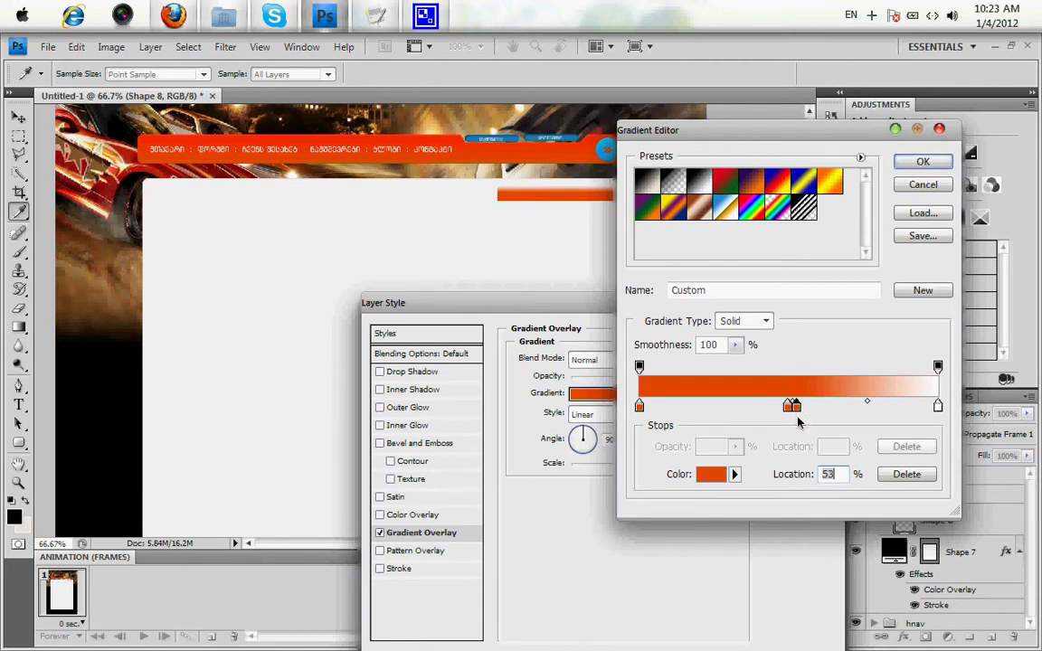
{"action": "double_click", "coordinate": [791, 407]}
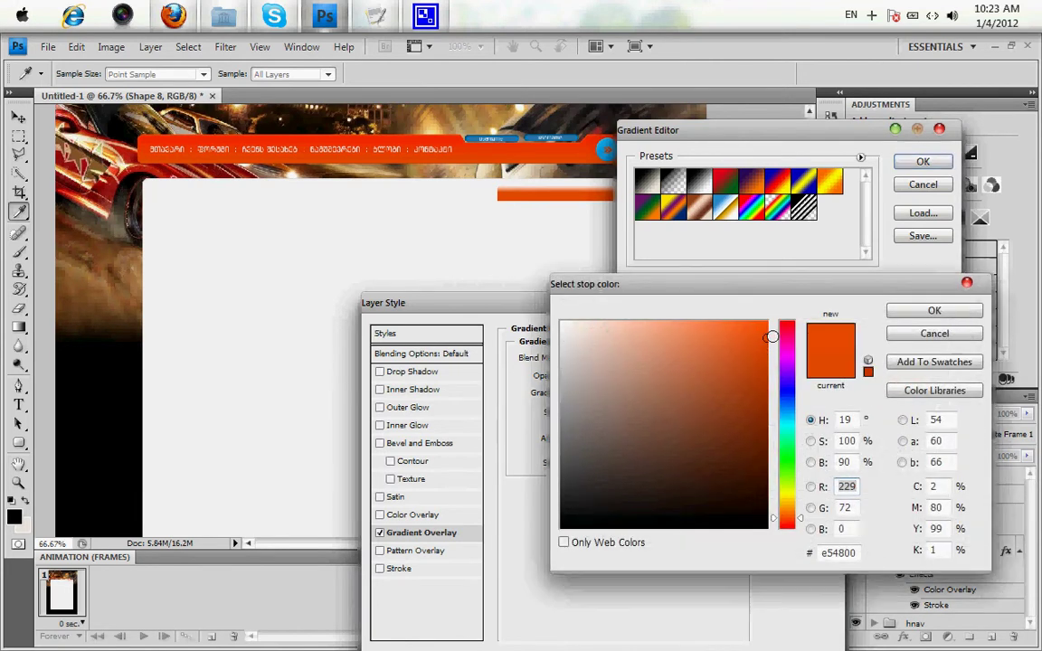
{"action": "key", "text": "Return"}
{"action": "left_click", "coordinate": [901, 407]}
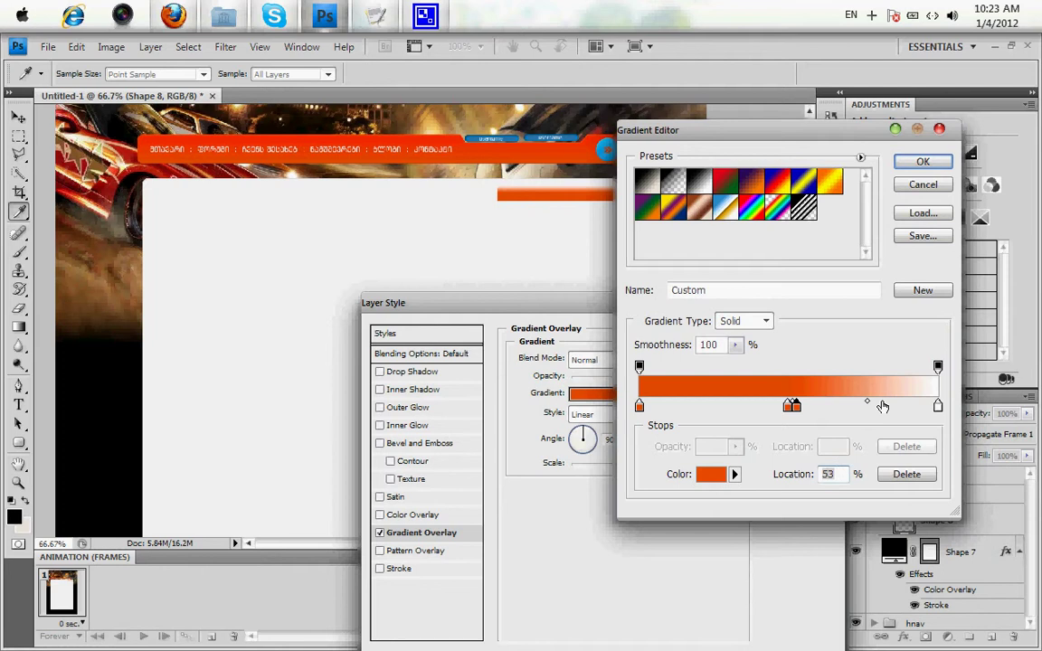
{"action": "left_click", "coordinate": [938, 406]}
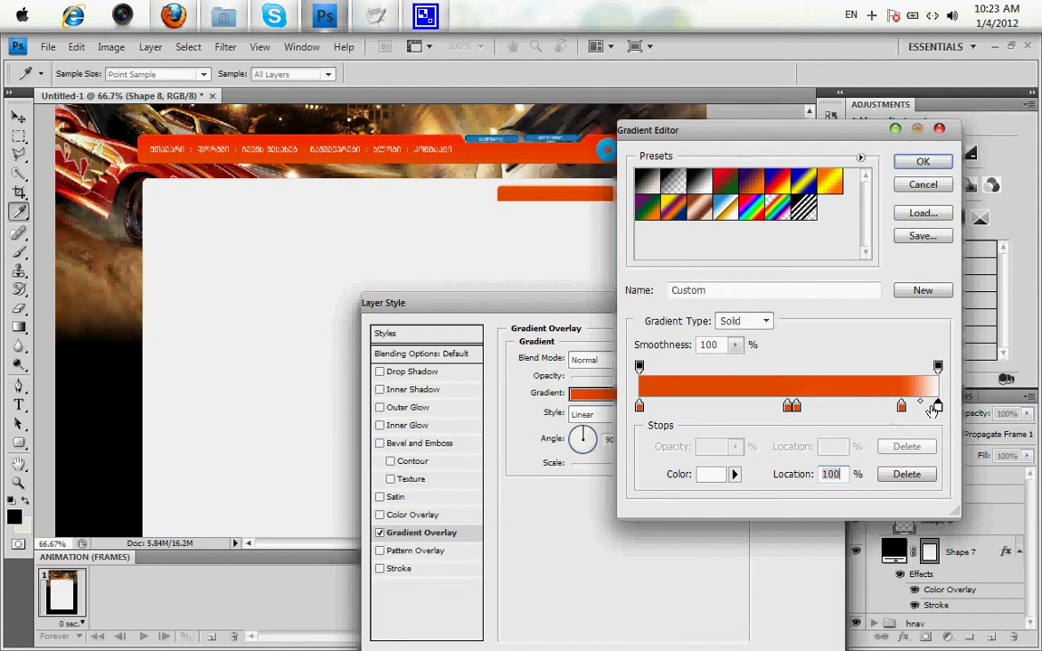
{"action": "left_click_drag", "start_coordinate": [939, 407], "coordinate": [941, 444]}
{"action": "left_click_drag", "start_coordinate": [901, 406], "coordinate": [937, 406]}
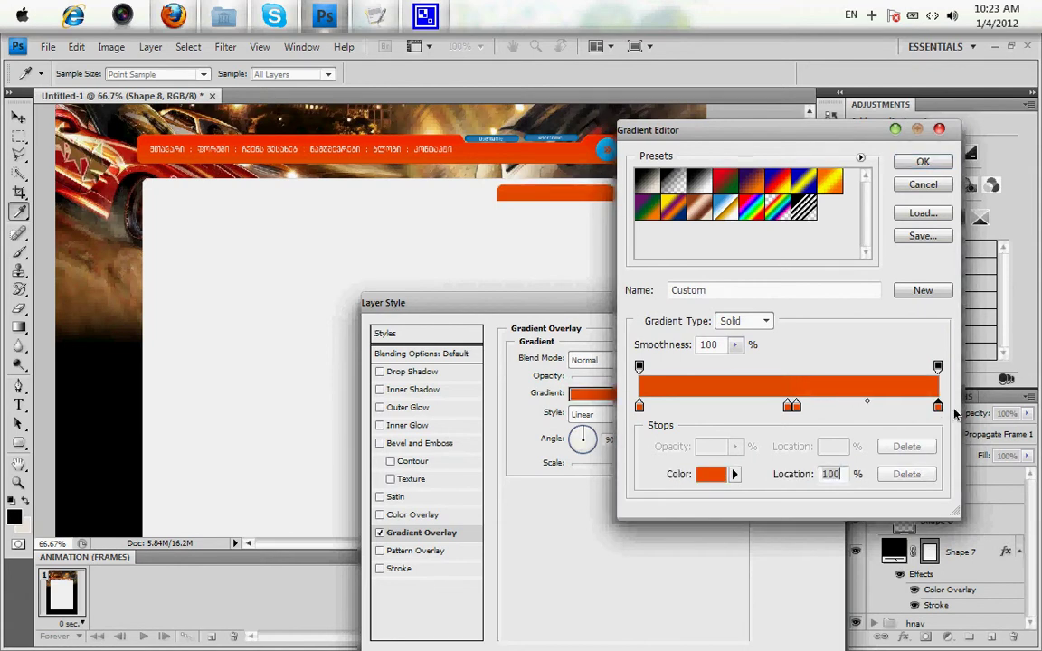
{"action": "left_click", "coordinate": [919, 165]}
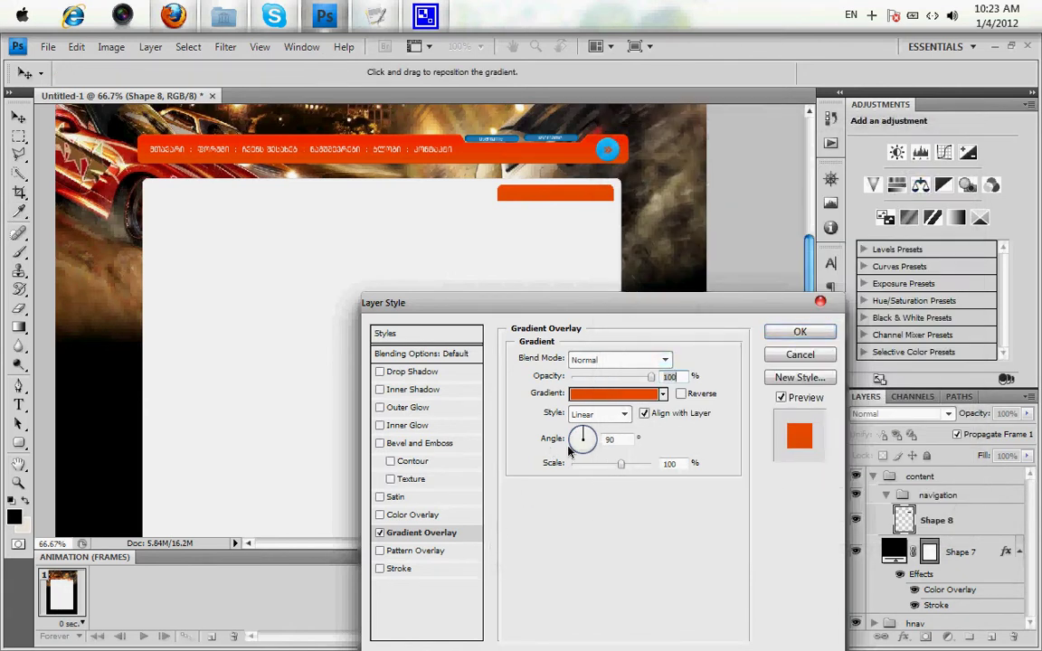
{"action": "key", "text": "Return"}
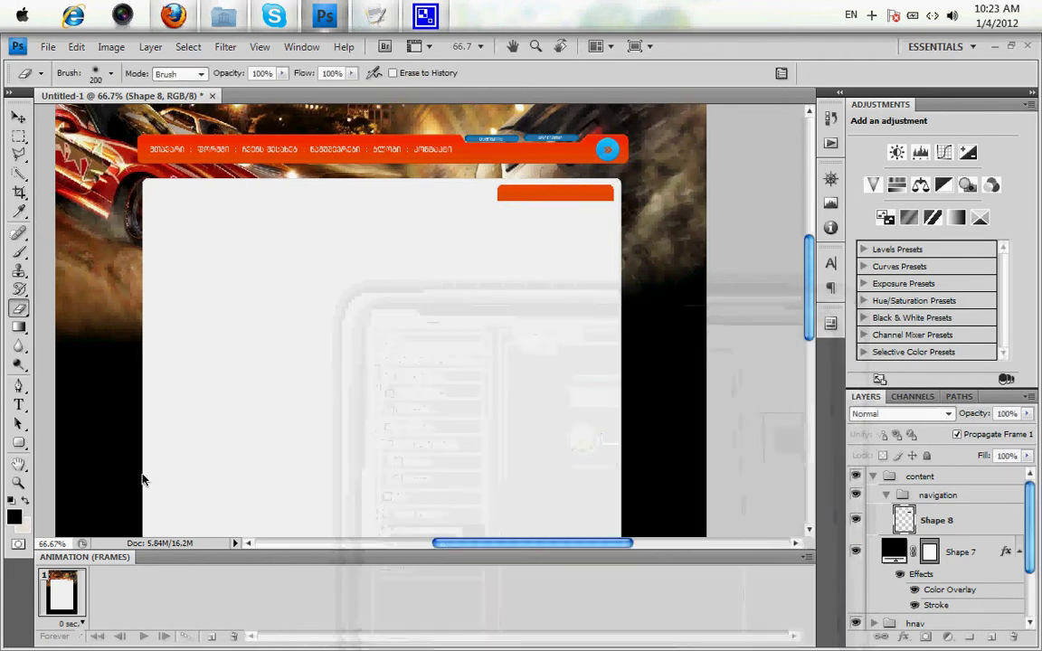
On a new layer under the orange tab, draw a black 10 px rounded box filling the news panel.
{"action": "key", "text": "z"}
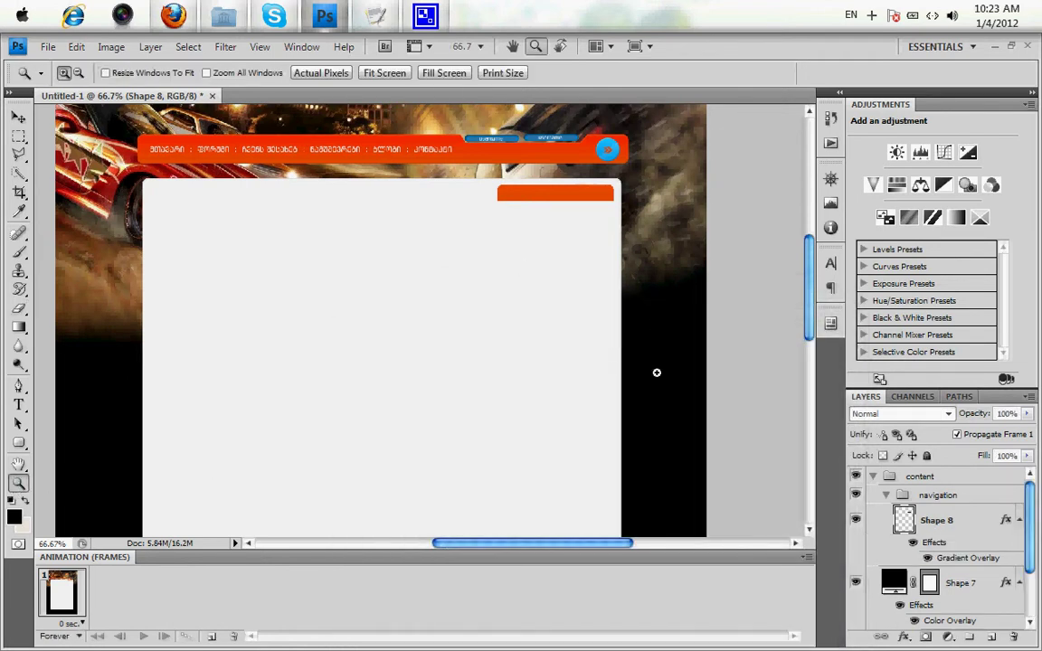
{"action": "left_click_drag", "start_coordinate": [656, 373], "coordinate": [486, 154]}
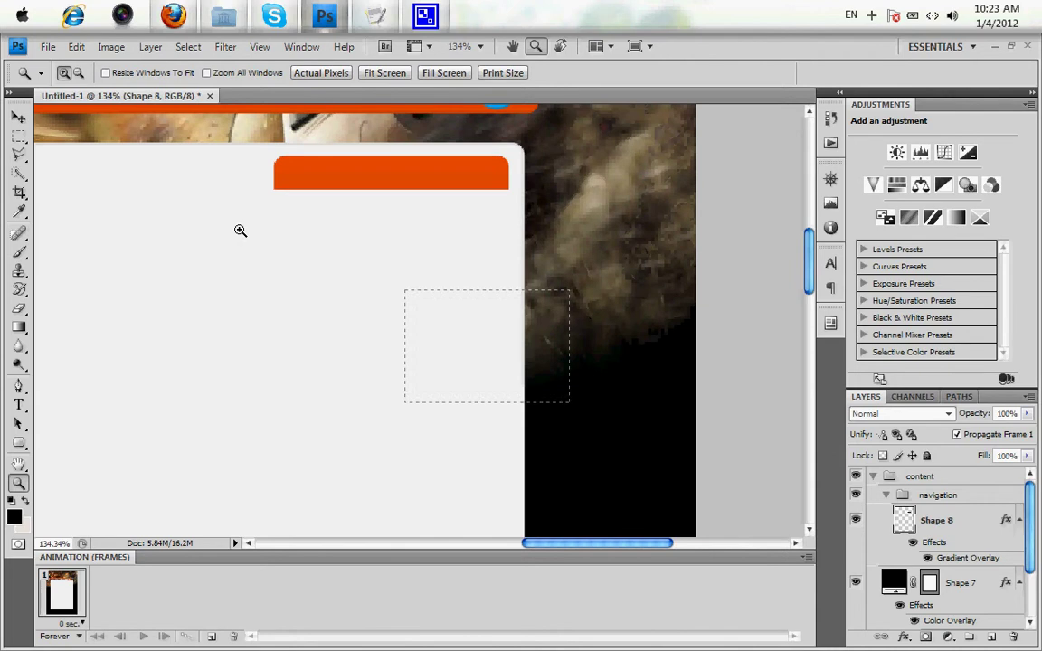
{"action": "left_click_drag", "start_coordinate": [233, 144], "coordinate": [557, 396]}
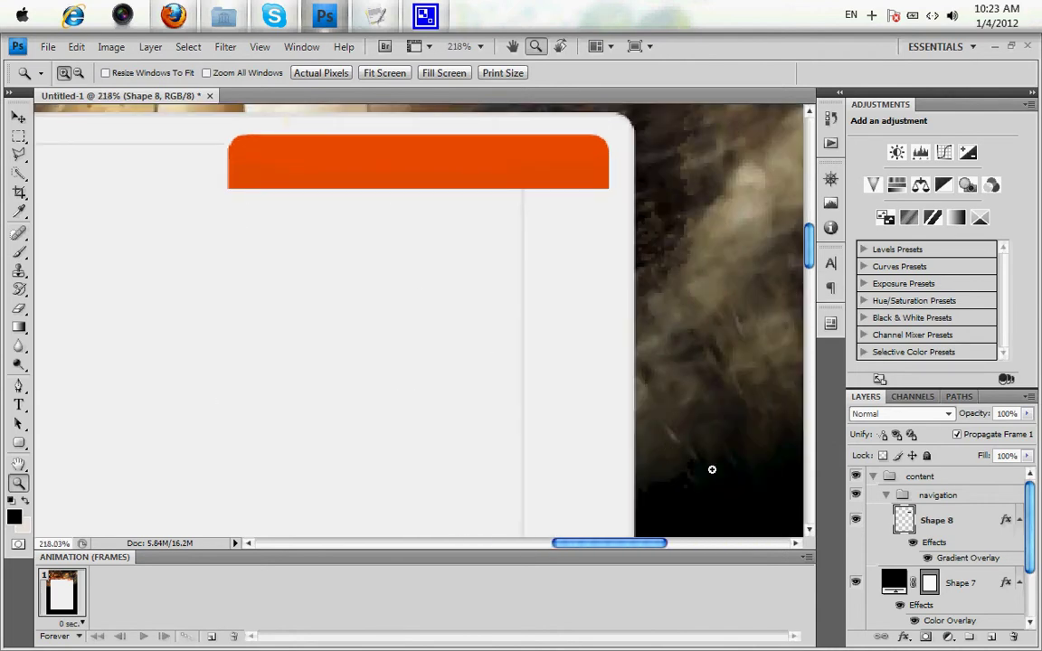
{"action": "left_click", "coordinate": [992, 639]}
{"action": "left_click_drag", "start_coordinate": [937, 520], "coordinate": [973, 571]}
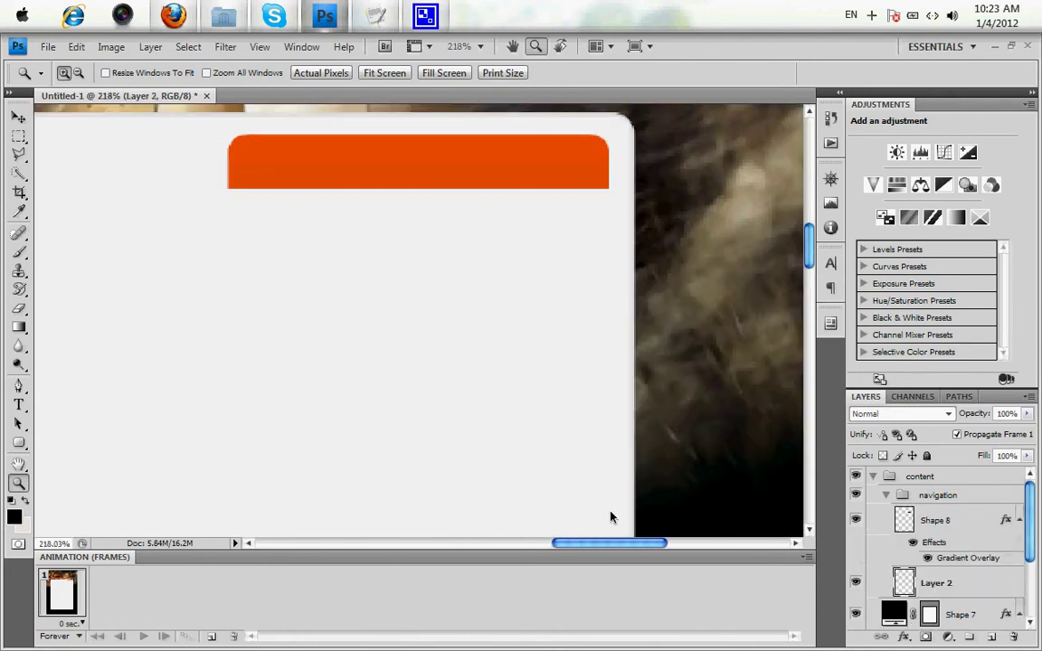
{"action": "left_click", "coordinate": [19, 442]}
{"action": "mouse_move", "coordinate": [232, 185]}
{"action": "left_mouse_down"}
{"action": "mouse_move", "coordinate": [613, 527]}
{"action": "mouse_move", "coordinate": [616, 543]}
{"action": "left_mouse_up"}
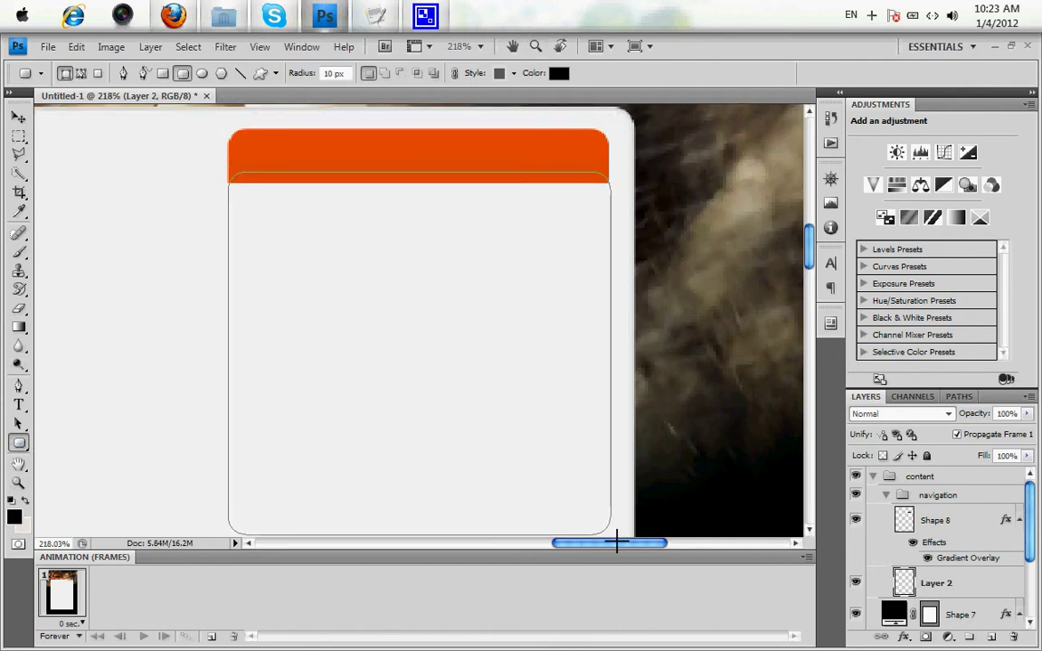
{"action": "left_click_drag", "start_coordinate": [616, 542], "coordinate": [615, 542]}
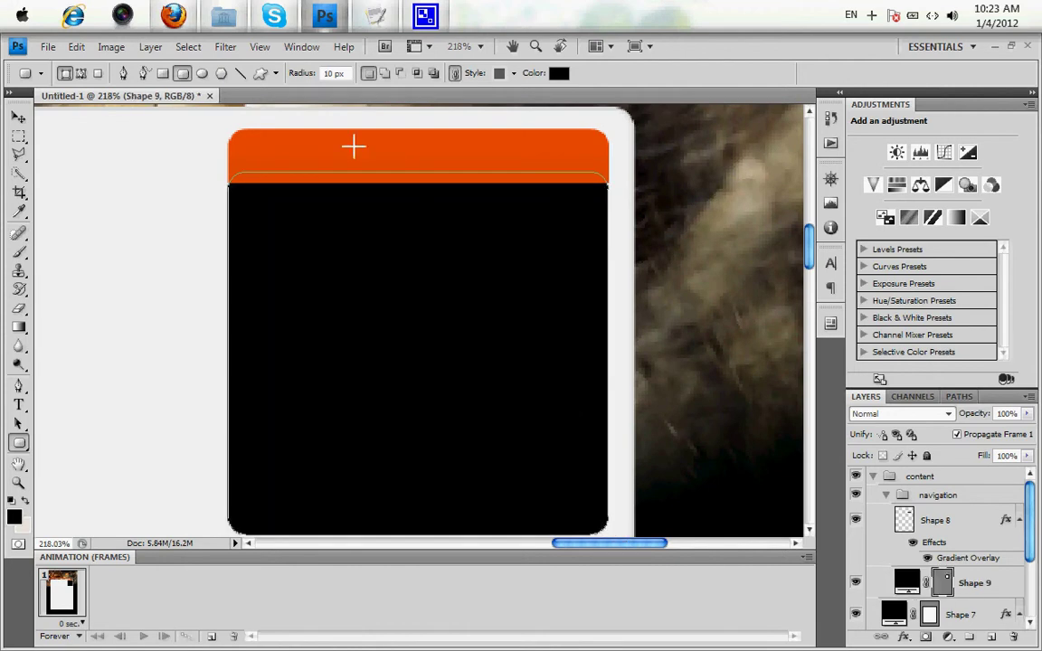
Nudge the black rounded box into place beneath the orange tab.
{"action": "left_click", "coordinate": [19, 116]}
{"action": "key", "text": "Up"}
{"action": "key", "text": "Up"}
{"action": "key", "text": "Up"}
{"action": "key", "text": "Up"}
{"action": "key", "text": "Up"}
{"action": "key", "text": "Up"}
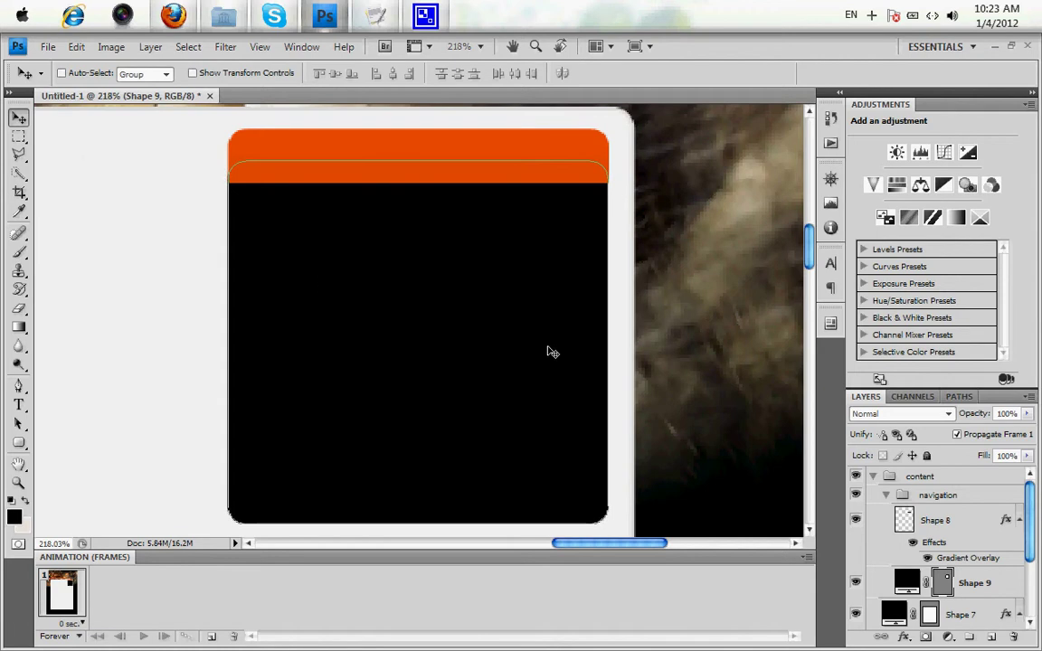
{"action": "left_click", "coordinate": [908, 525]}
{"action": "left_click", "coordinate": [975, 586]}
{"action": "key", "text": "Right"}
{"action": "key", "text": "Right"}
{"action": "key", "text": "Left"}
{"action": "key", "text": "Left"}
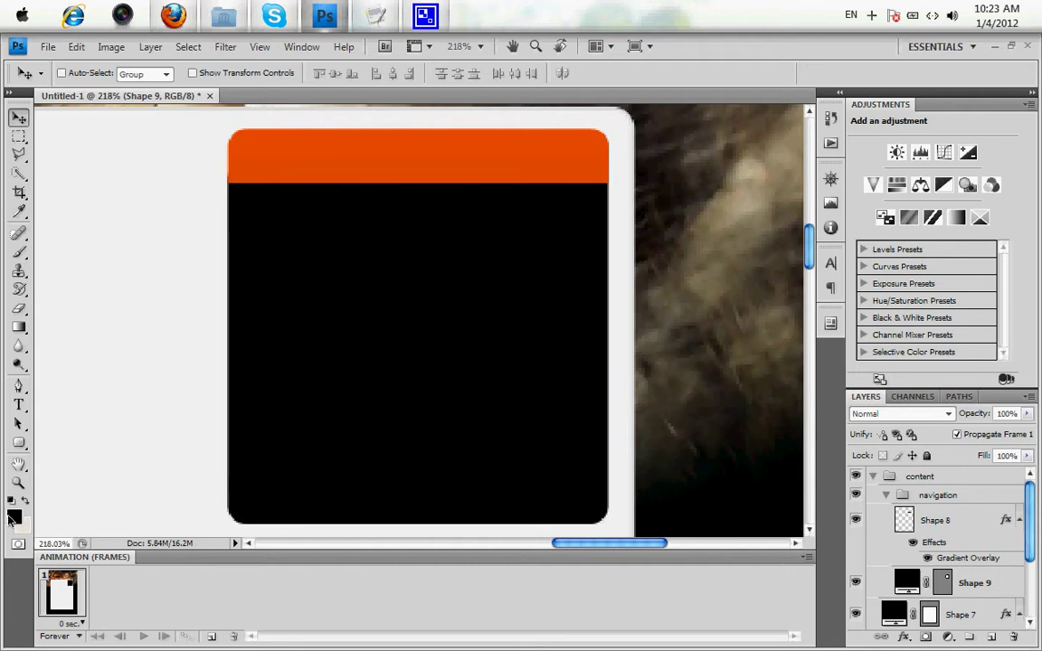
Select the box's strip under the orange tab and rasterize the box for erasing.
{"action": "left_click", "coordinate": [18, 483]}
{"action": "right_click", "coordinate": [292, 240]}
{"action": "left_click", "coordinate": [308, 249]}
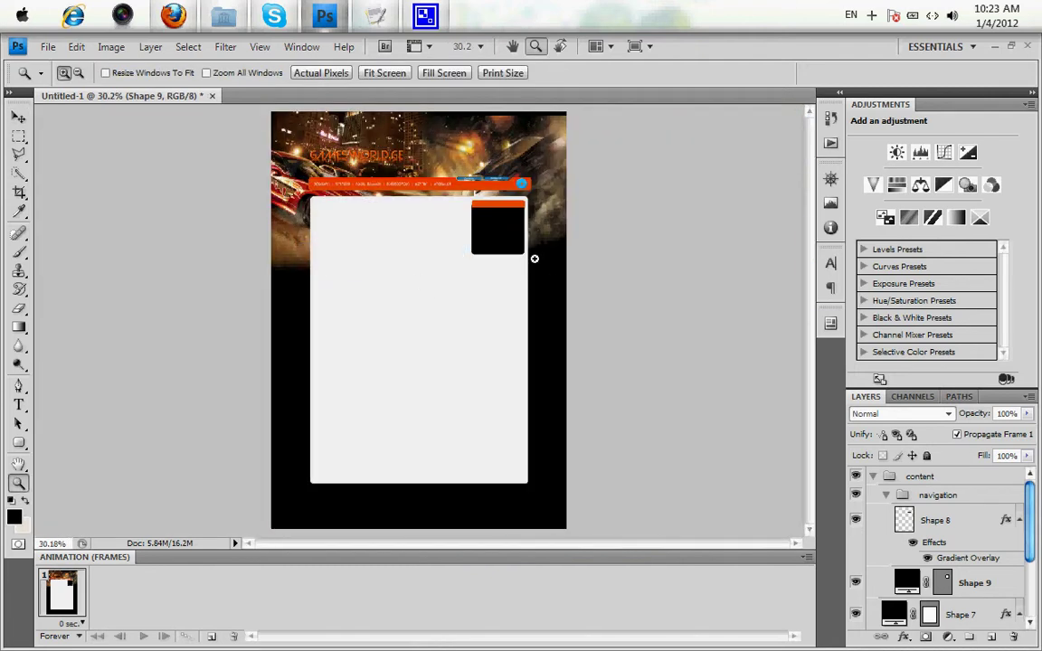
{"action": "left_click_drag", "start_coordinate": [534, 259], "coordinate": [419, 163]}
{"action": "left_click", "coordinate": [18, 136]}
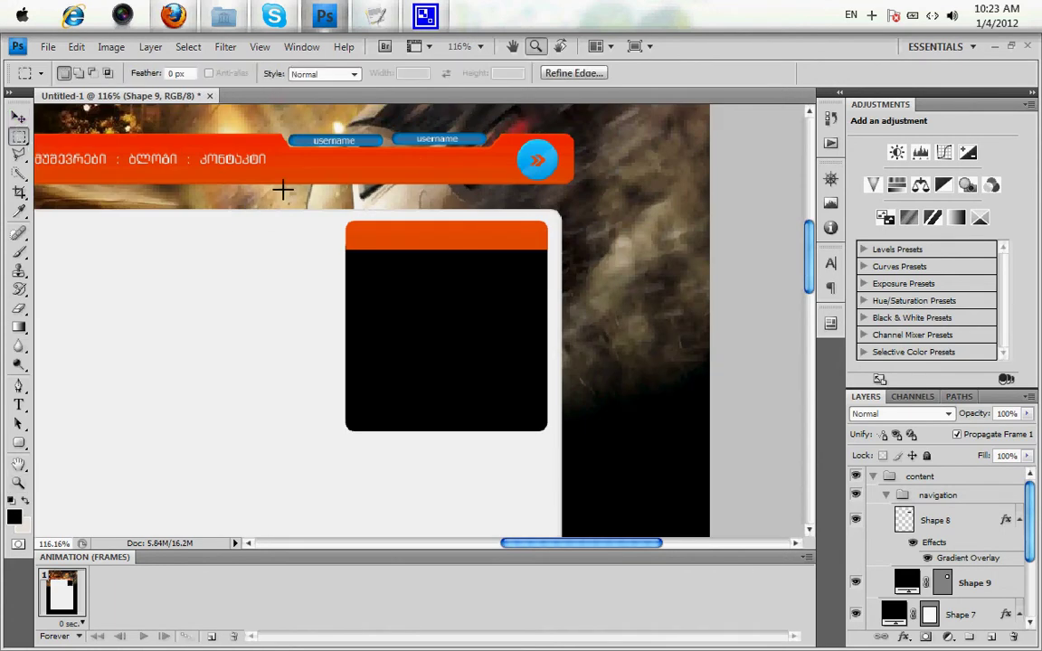
{"action": "left_click_drag", "start_coordinate": [553, 218], "coordinate": [333, 255]}
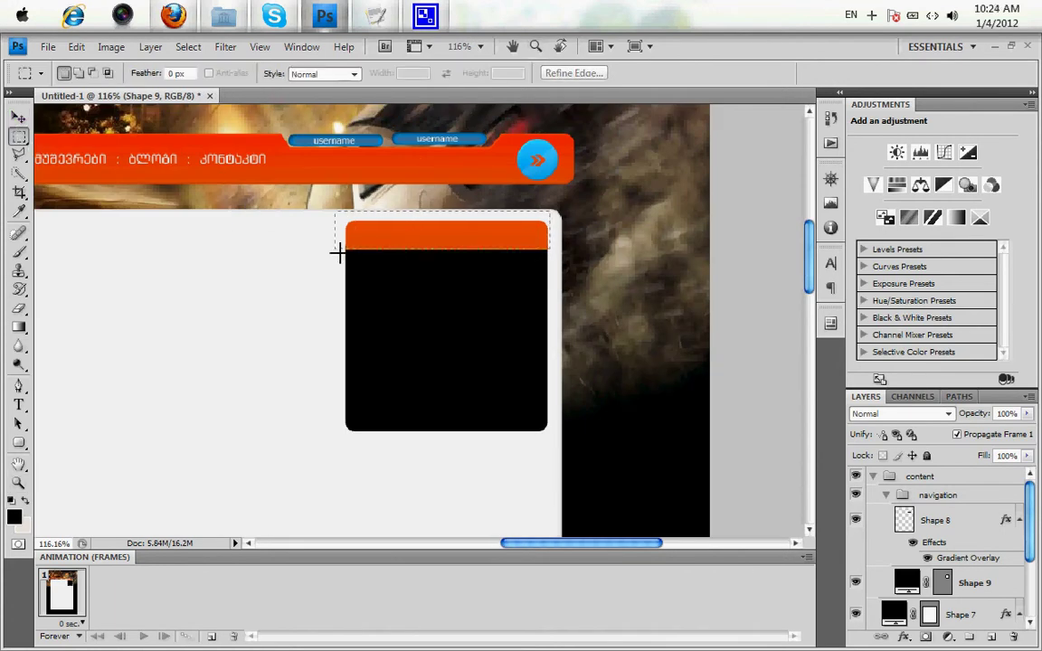
{"action": "left_click", "coordinate": [18, 308]}
{"action": "left_click", "coordinate": [384, 262]}
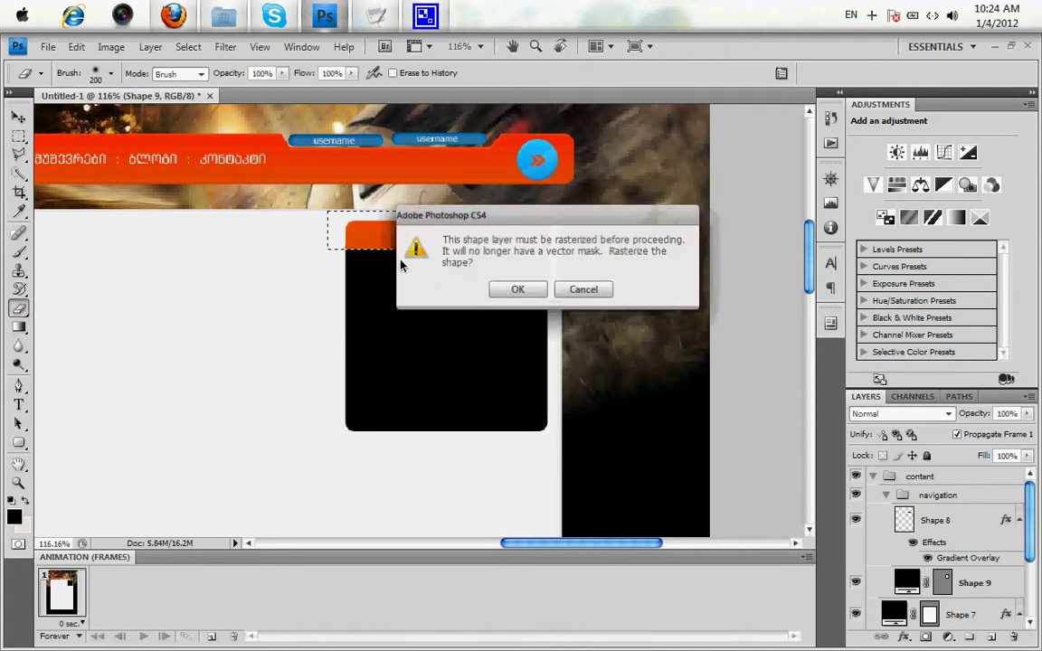
{"action": "left_click", "coordinate": [520, 288]}
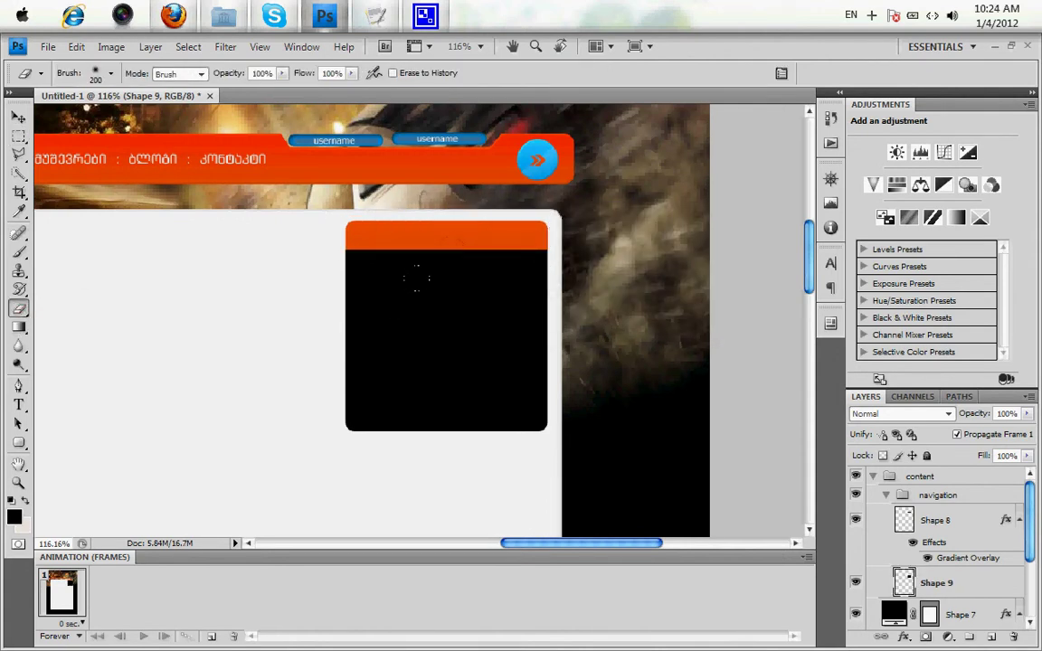
Give Shape 9 a near-white #fafafa Color Overlay.
{"action": "double_click", "coordinate": [965, 589]}
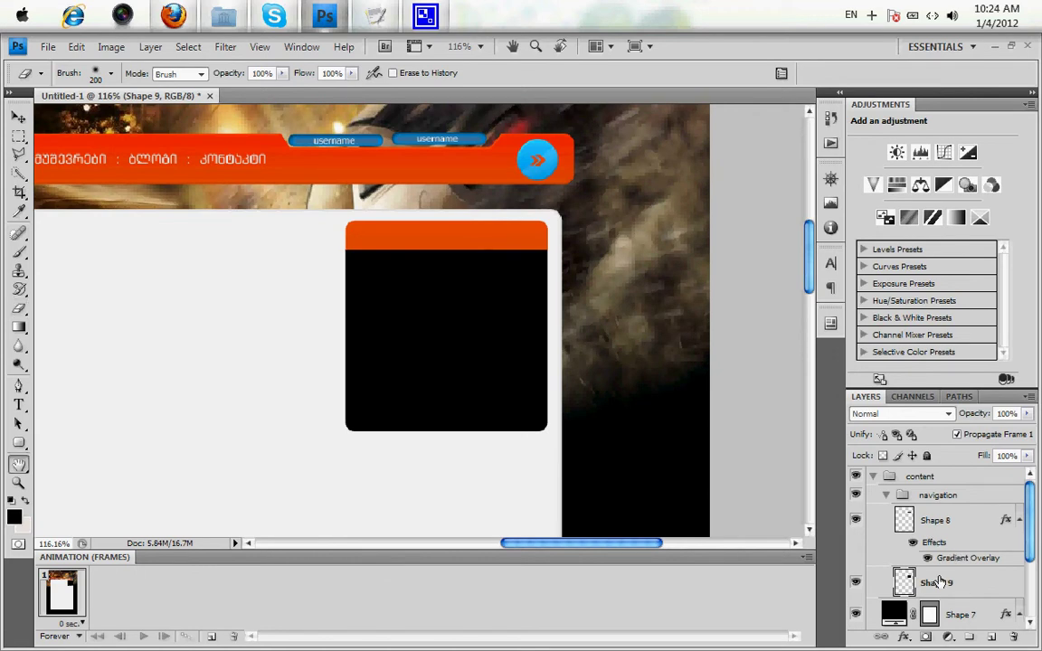
{"action": "left_click", "coordinate": [426, 516]}
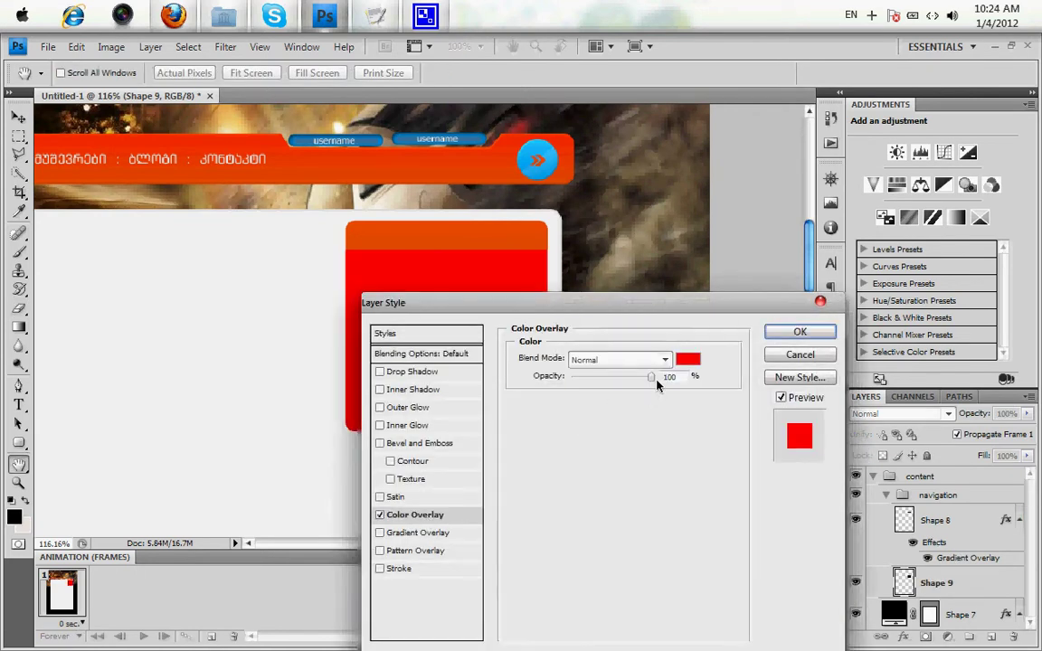
{"action": "left_click", "coordinate": [680, 362]}
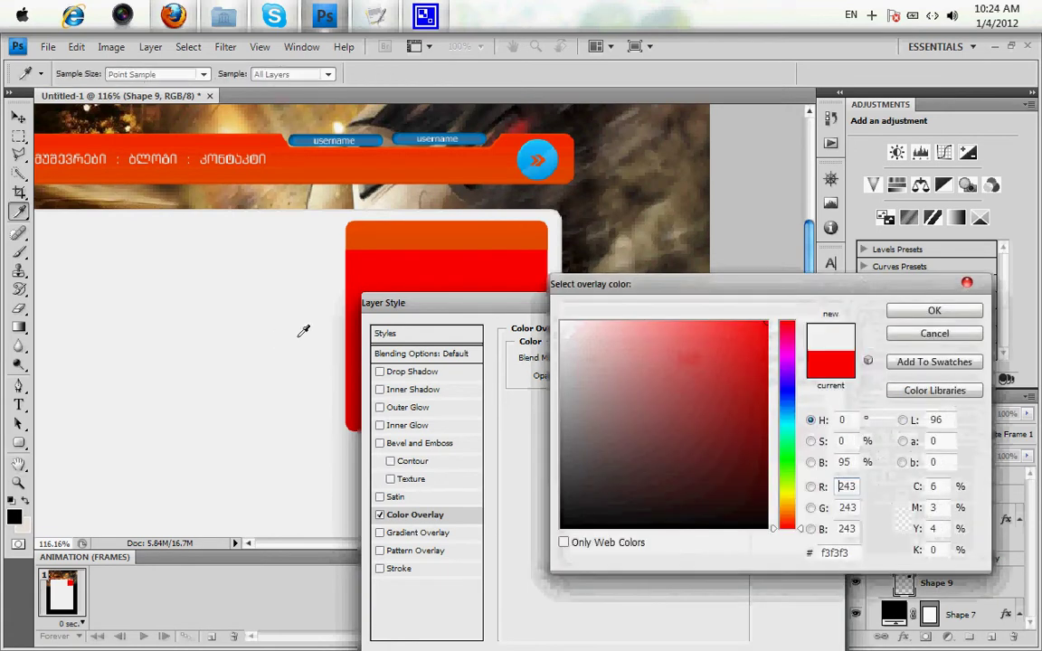
{"action": "left_click", "coordinate": [560, 331]}
{"action": "left_click", "coordinate": [561, 323]}
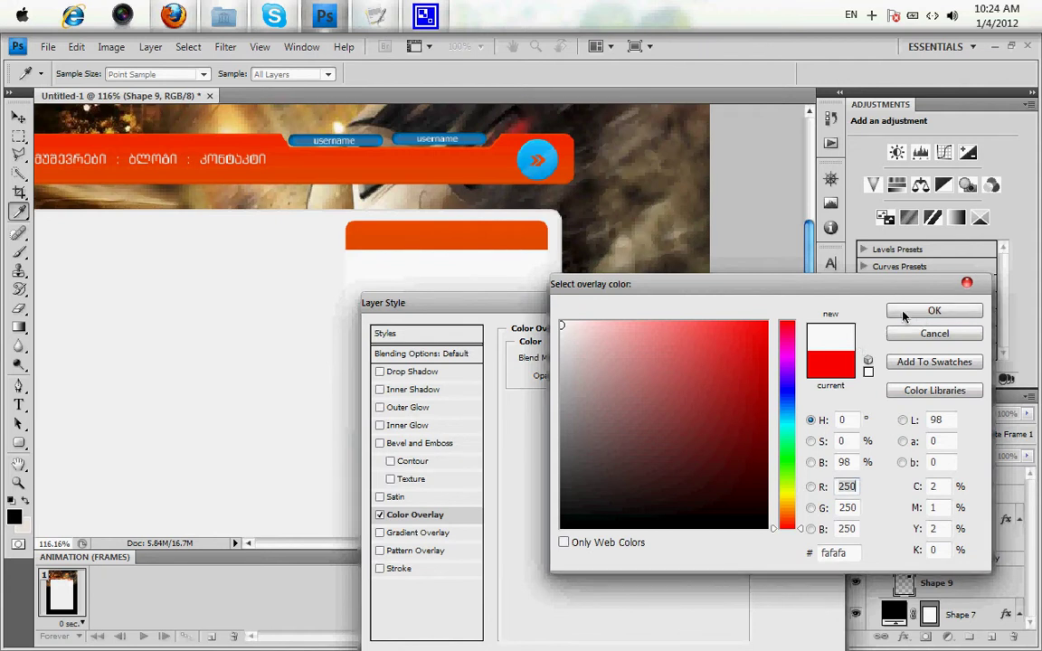
{"action": "left_click", "coordinate": [935, 310]}
Add a 1 px Inside stroke in light grey #e4e4e4 and apply the layer style.
{"action": "left_click", "coordinate": [402, 569]}
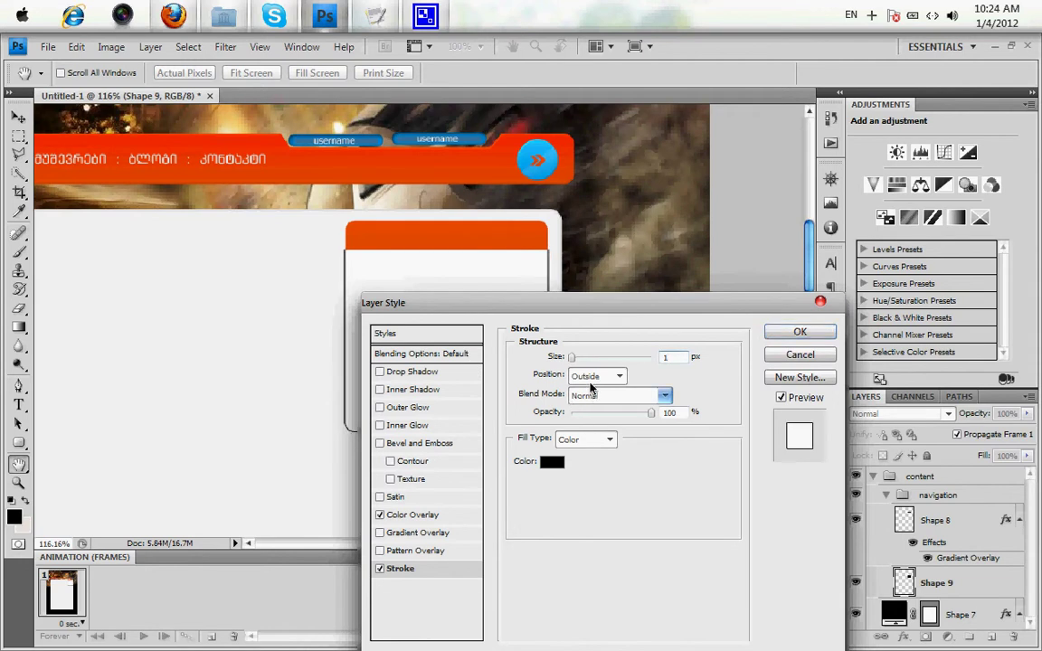
{"action": "left_click", "coordinate": [595, 376]}
{"action": "left_click", "coordinate": [589, 407]}
{"action": "left_click_drag", "start_coordinate": [513, 305], "coordinate": [703, 131]}
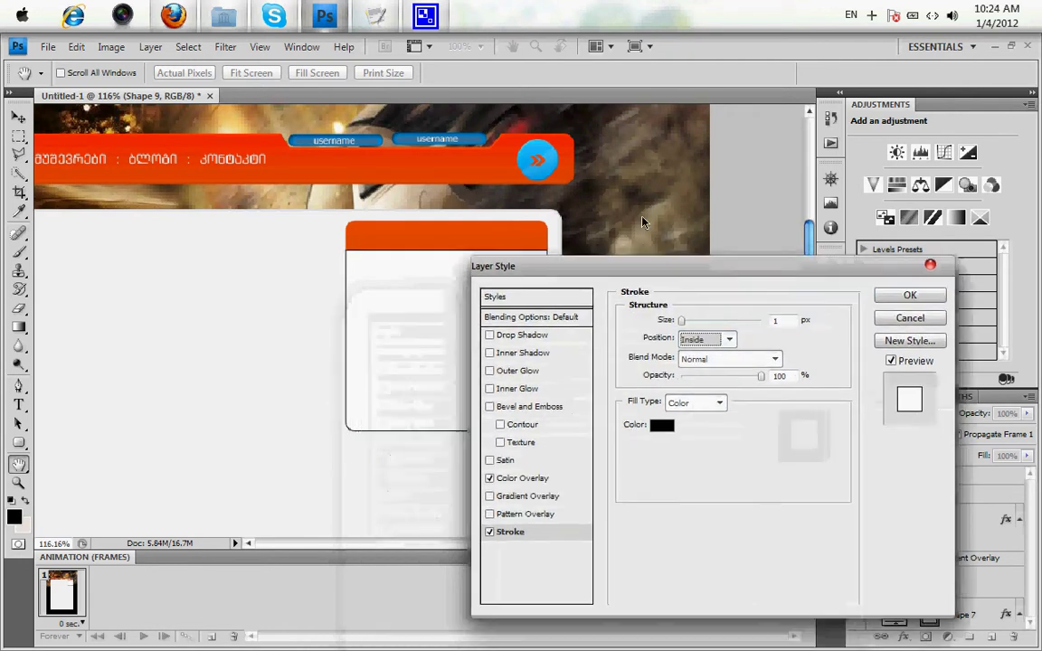
{"action": "left_click", "coordinate": [742, 287]}
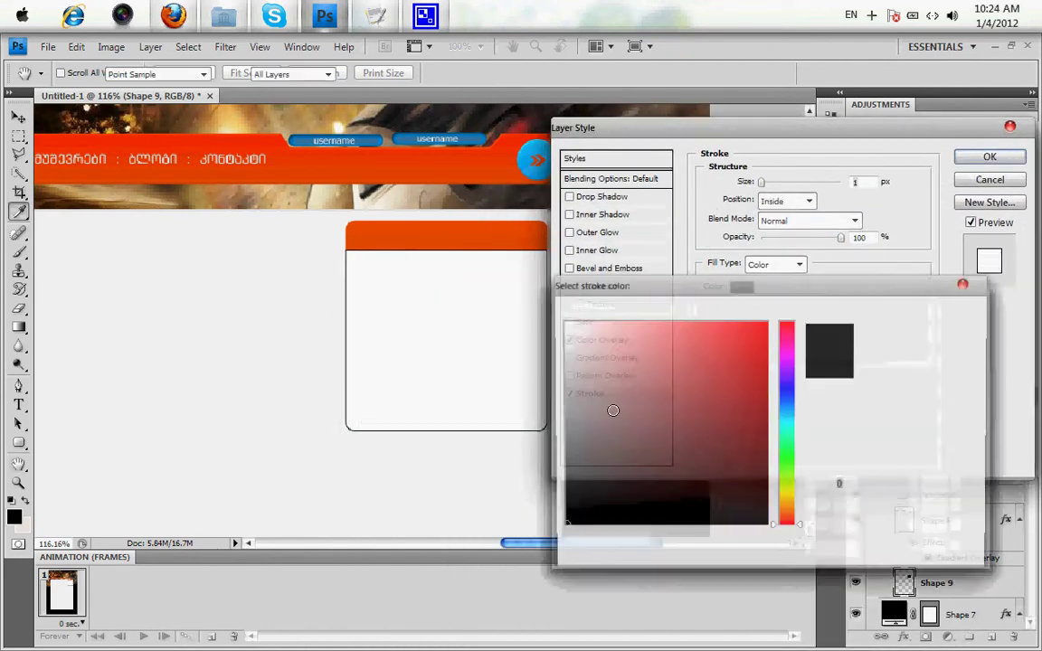
{"action": "left_click", "coordinate": [435, 493]}
{"action": "left_click_drag", "start_coordinate": [566, 329], "coordinate": [569, 349]}
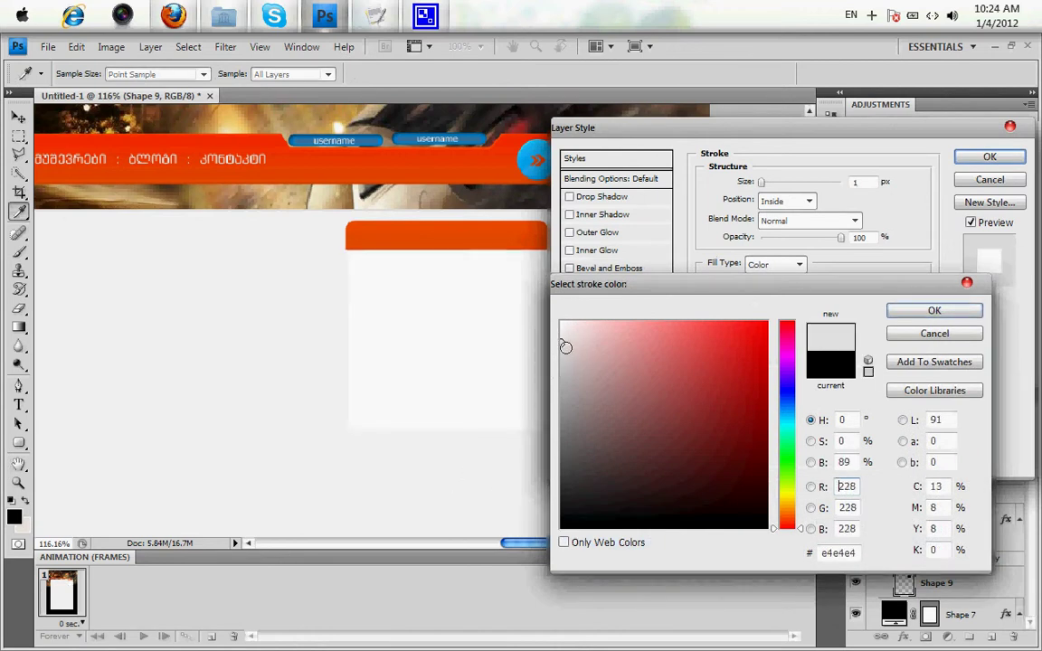
{"action": "left_click", "coordinate": [910, 309]}
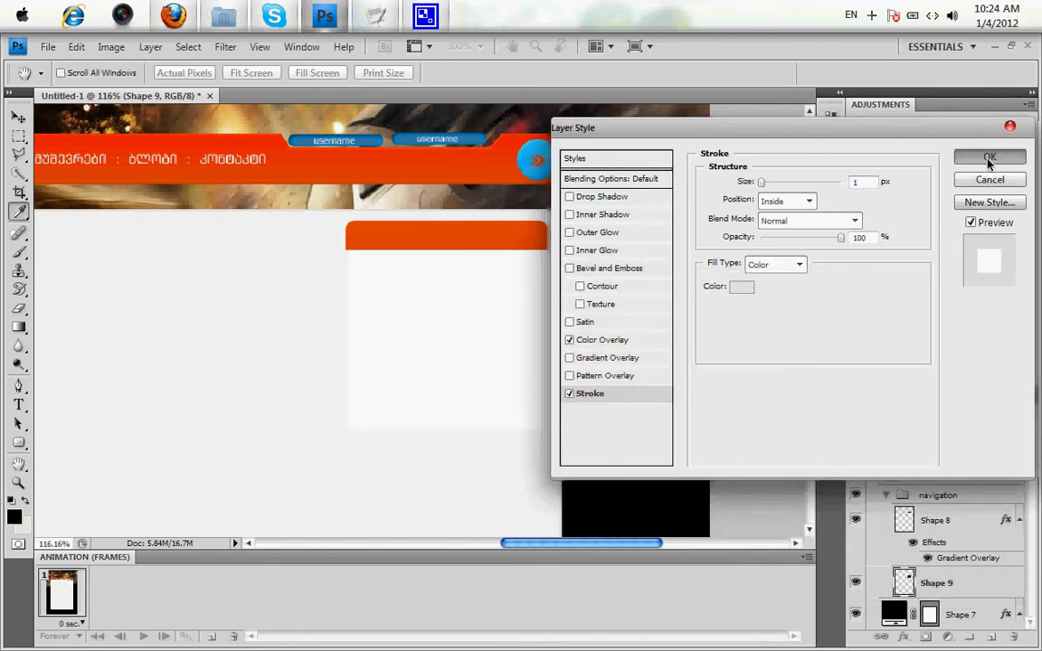
{"action": "left_click", "coordinate": [989, 159]}
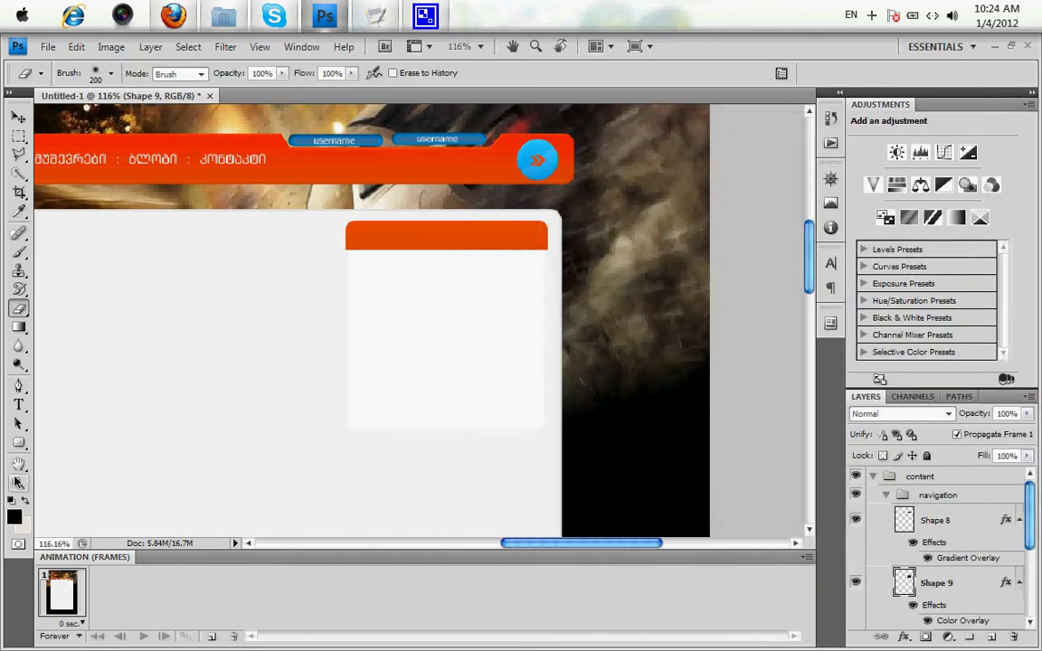
Start a 12 pt Georgian heading text line on the orange title bar.
{"action": "left_click", "coordinate": [19, 404]}
{"action": "left_click", "coordinate": [927, 518]}
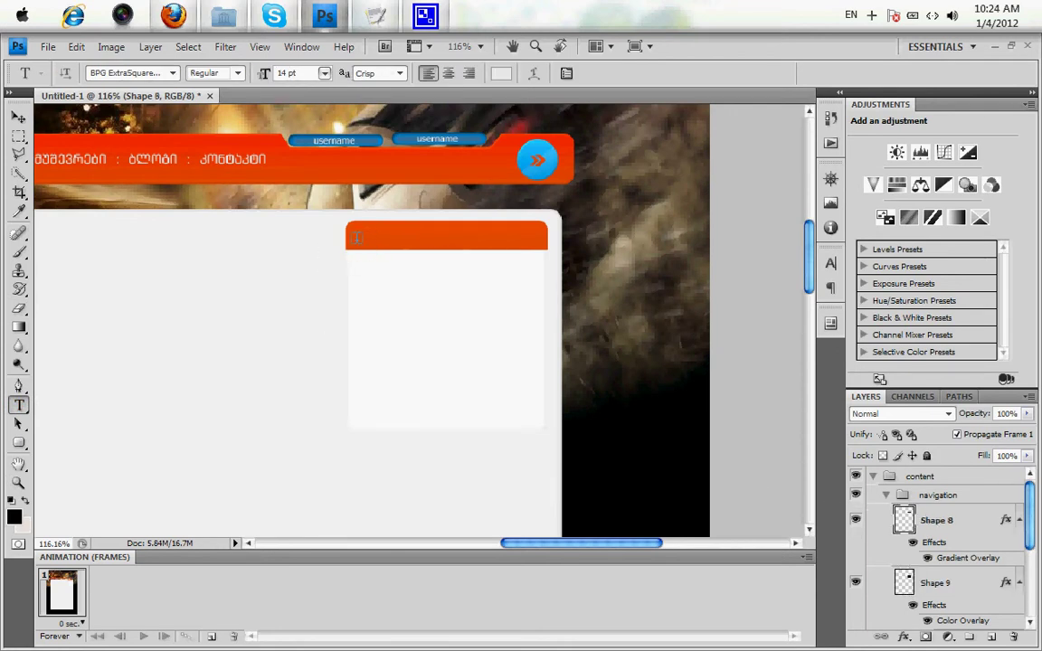
{"action": "left_click", "coordinate": [357, 237]}
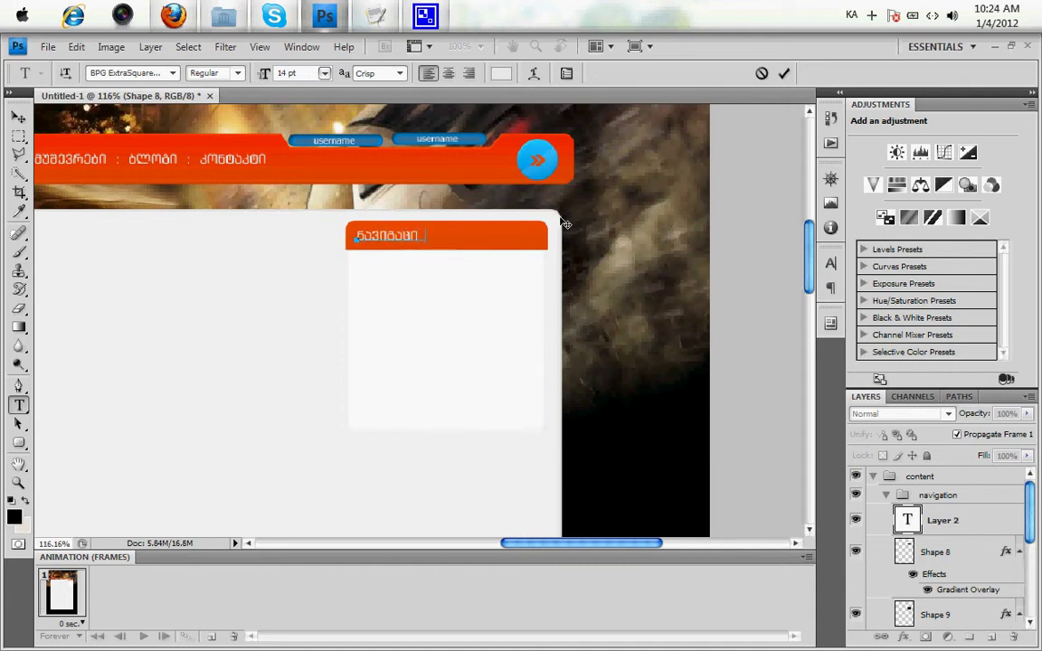
{"action": "type", "text": "ა"}
{"action": "key", "text": "ctrl+a"}
{"action": "left_click", "coordinate": [324, 73]}
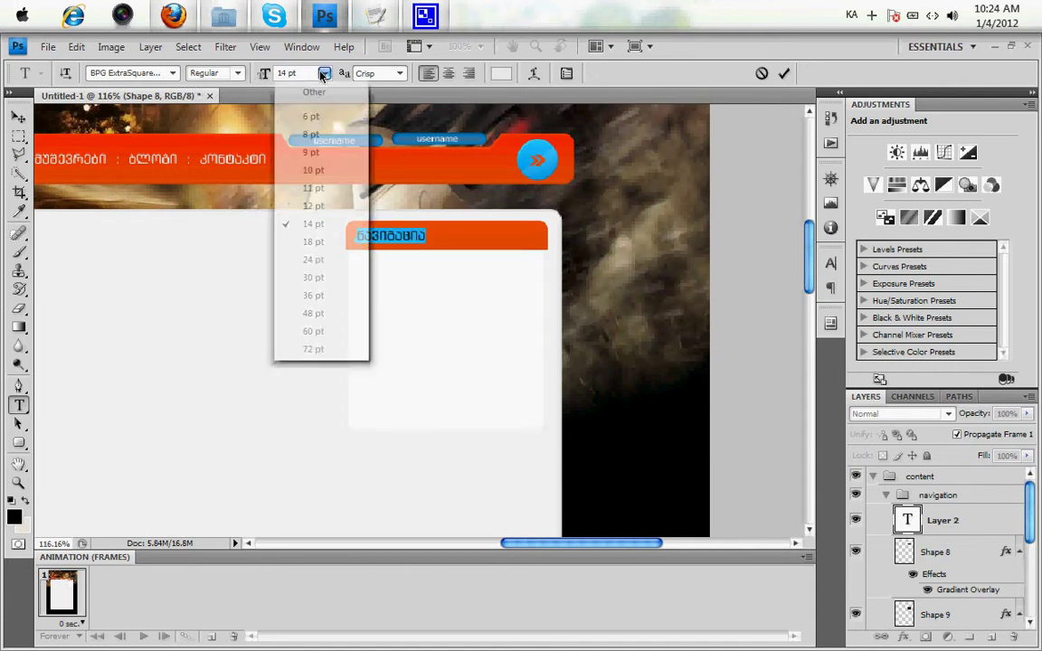
{"action": "left_click", "coordinate": [314, 206]}
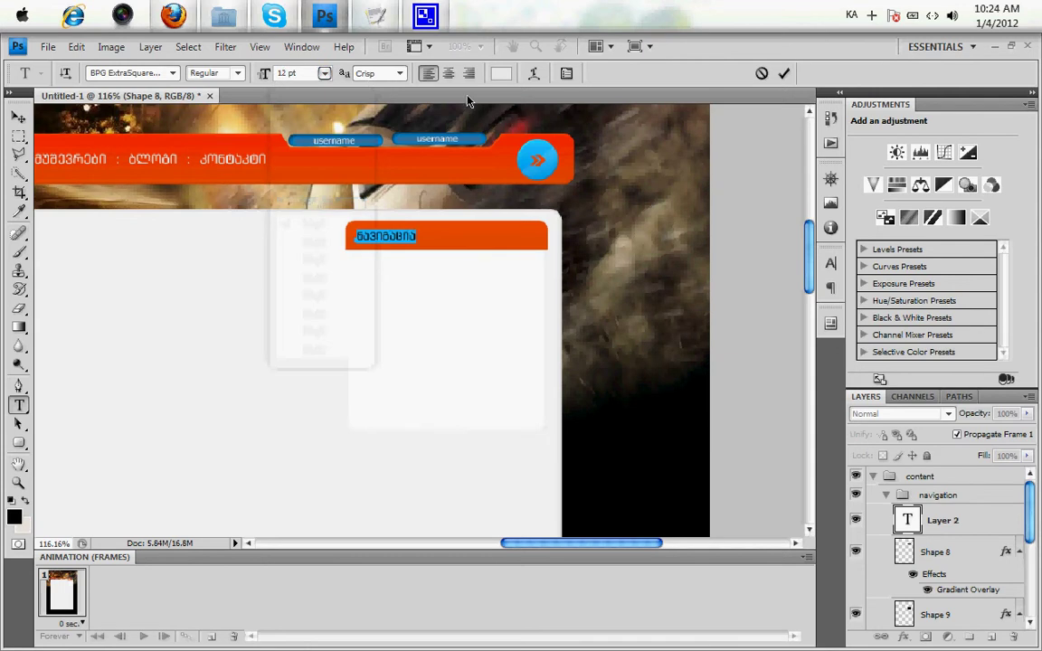
Colour the heading bright blue, sampled from the round nav button.
{"action": "left_click", "coordinate": [500, 74]}
{"action": "left_click", "coordinate": [537, 152]}
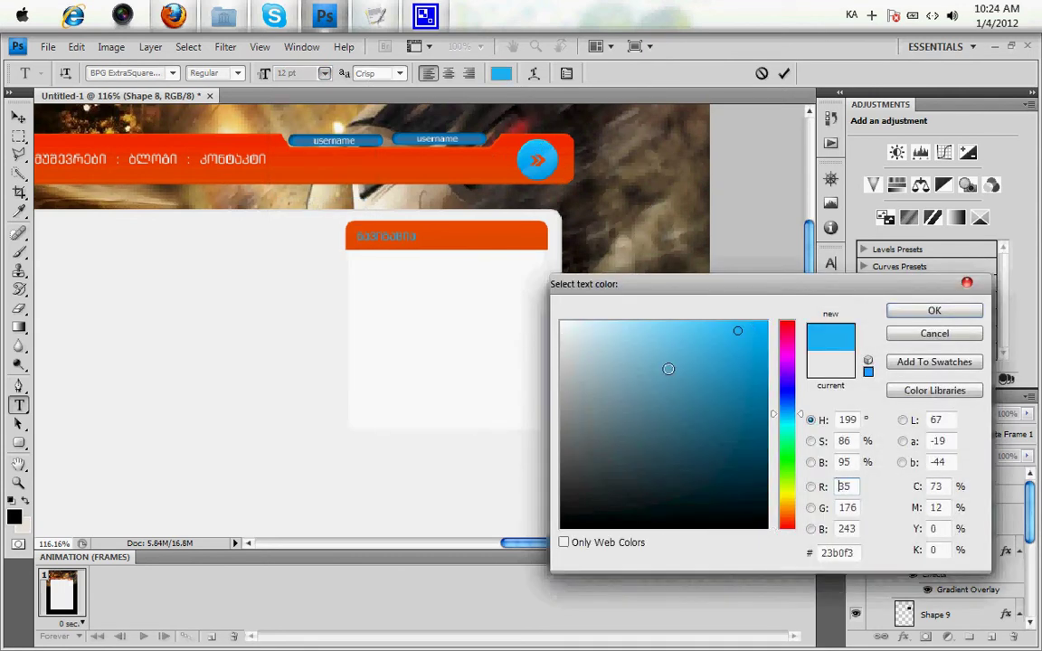
{"action": "left_click_drag", "start_coordinate": [742, 333], "coordinate": [770, 321]}
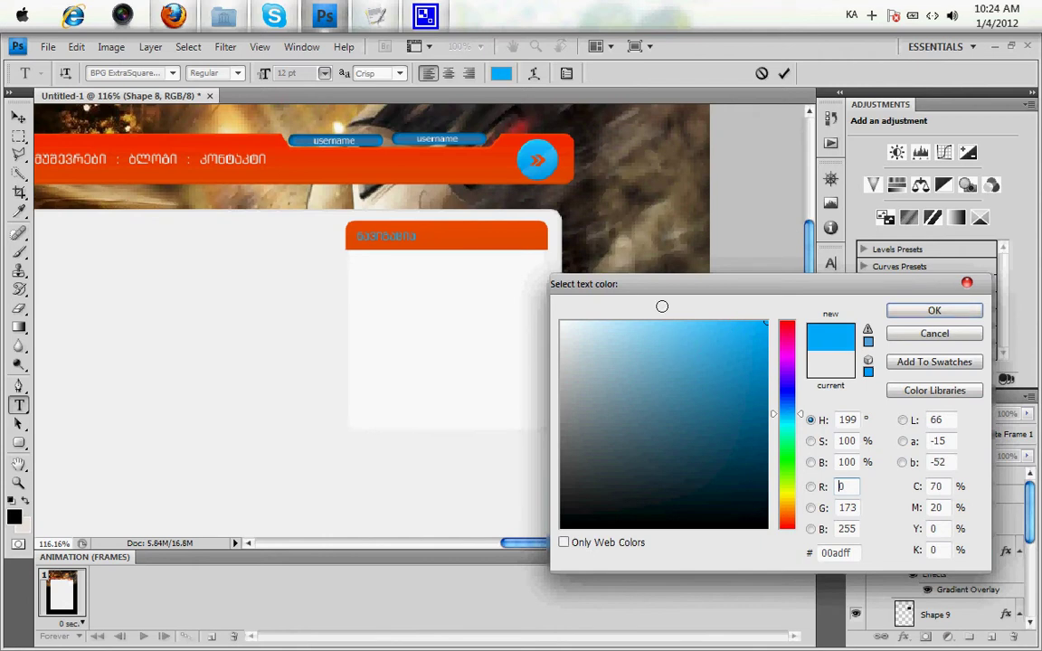
{"action": "key", "text": "Return"}
Try Strong, then settle on Smooth anti-aliasing for the heading text.
{"action": "left_click", "coordinate": [399, 72]}
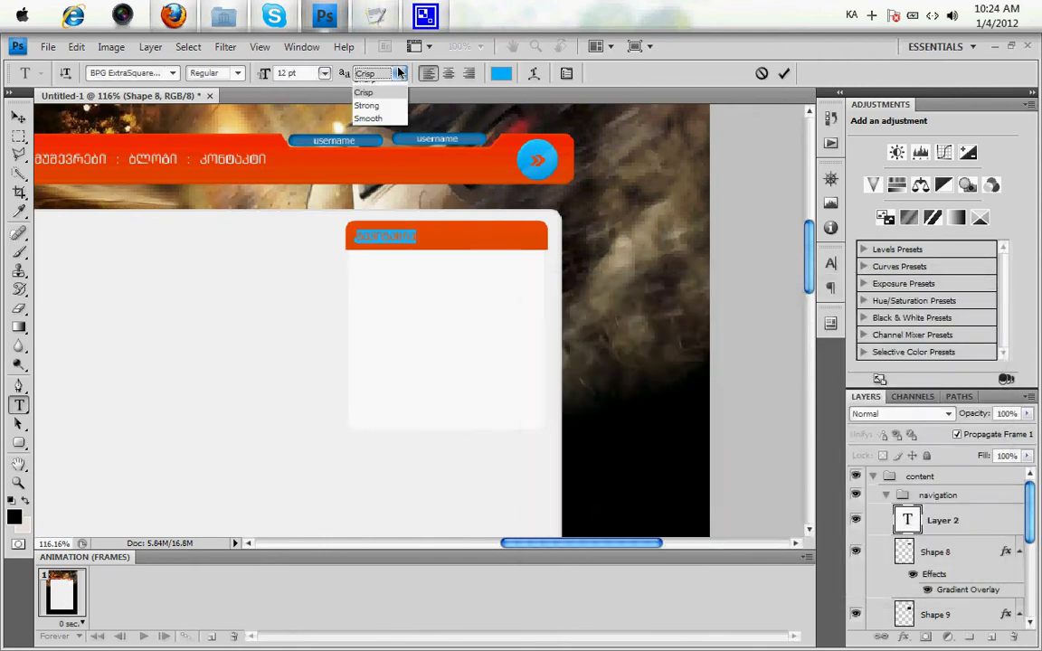
{"action": "left_click", "coordinate": [390, 130]}
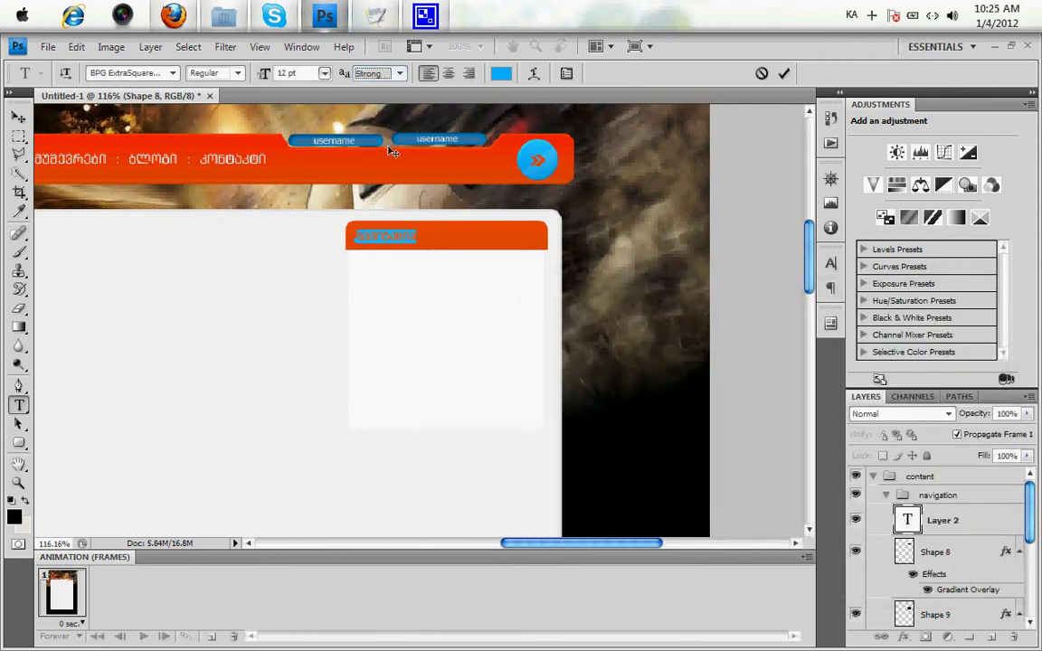
{"action": "left_click", "coordinate": [391, 237]}
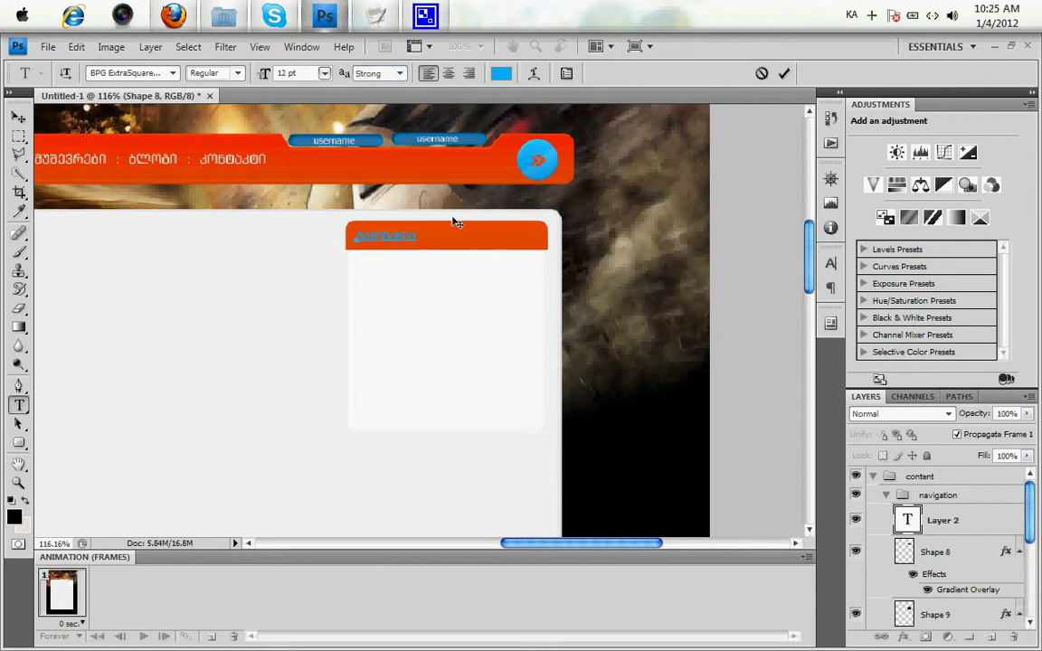
{"action": "key", "text": "ctrl+a"}
{"action": "left_click", "coordinate": [403, 73]}
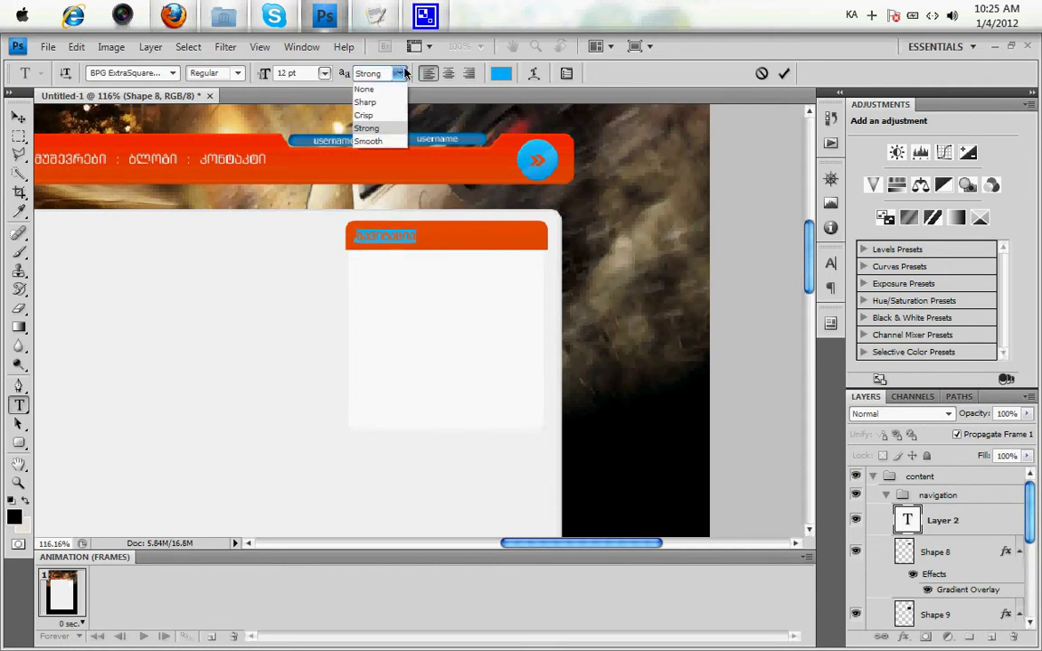
{"action": "left_click", "coordinate": [384, 134]}
{"action": "left_click", "coordinate": [400, 237]}
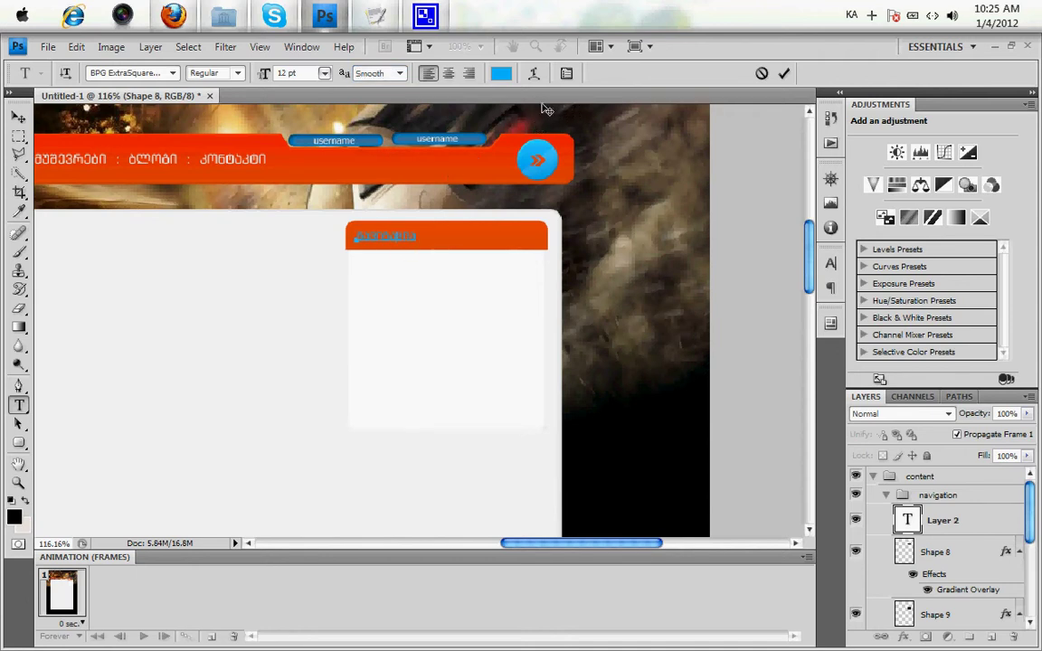
Recolour the heading white and commit the text.
{"action": "left_click", "coordinate": [500, 73]}
{"action": "left_click", "coordinate": [411, 260]}
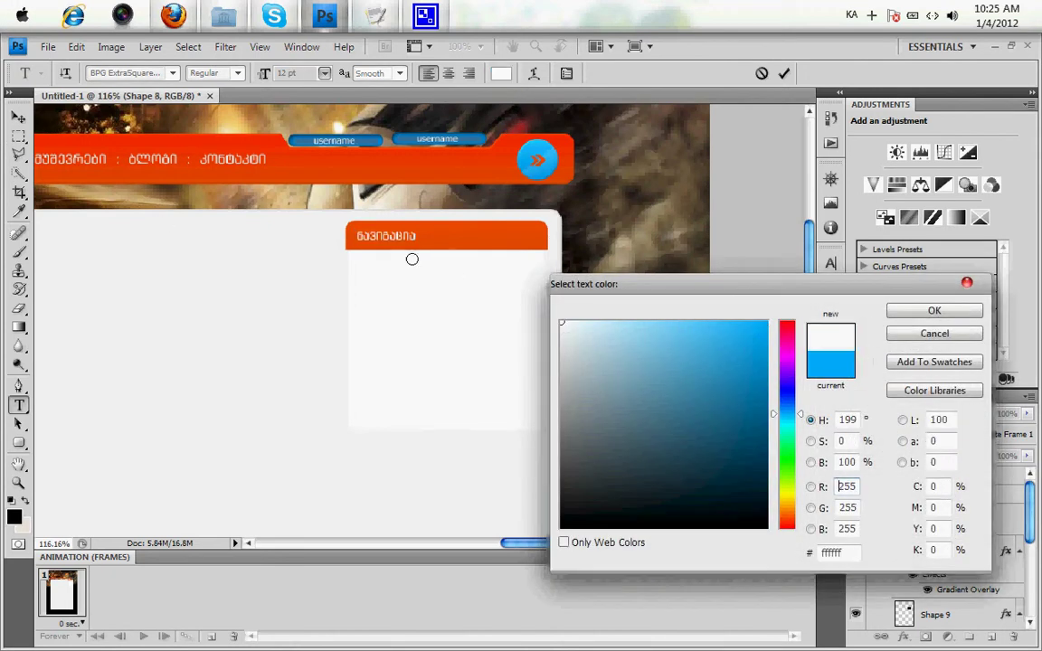
{"action": "key", "text": "Return"}
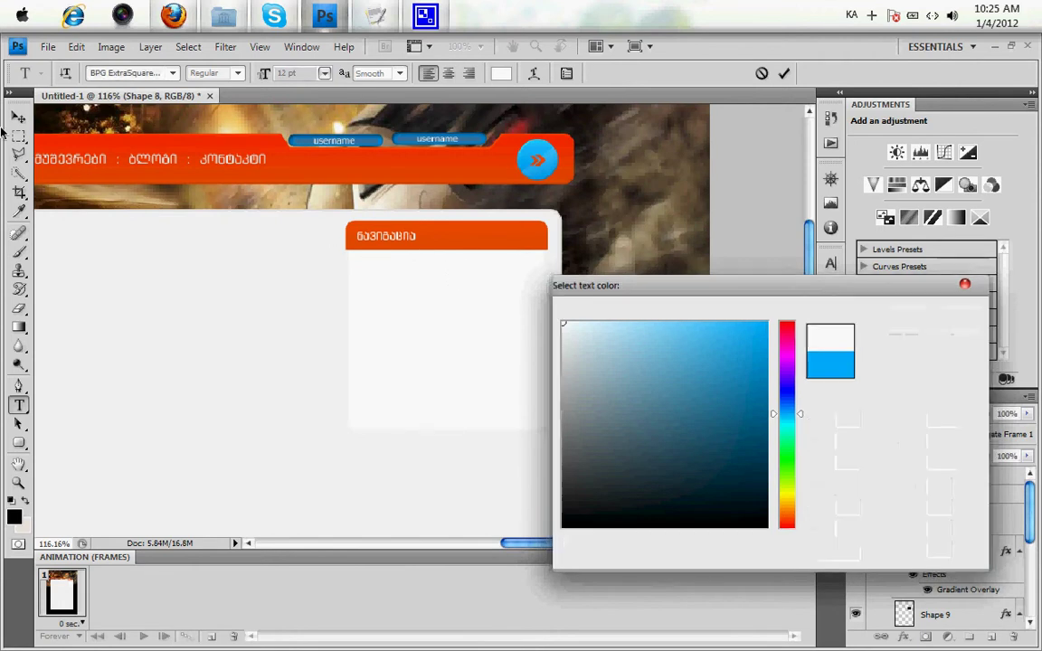
{"action": "left_click", "coordinate": [19, 117]}
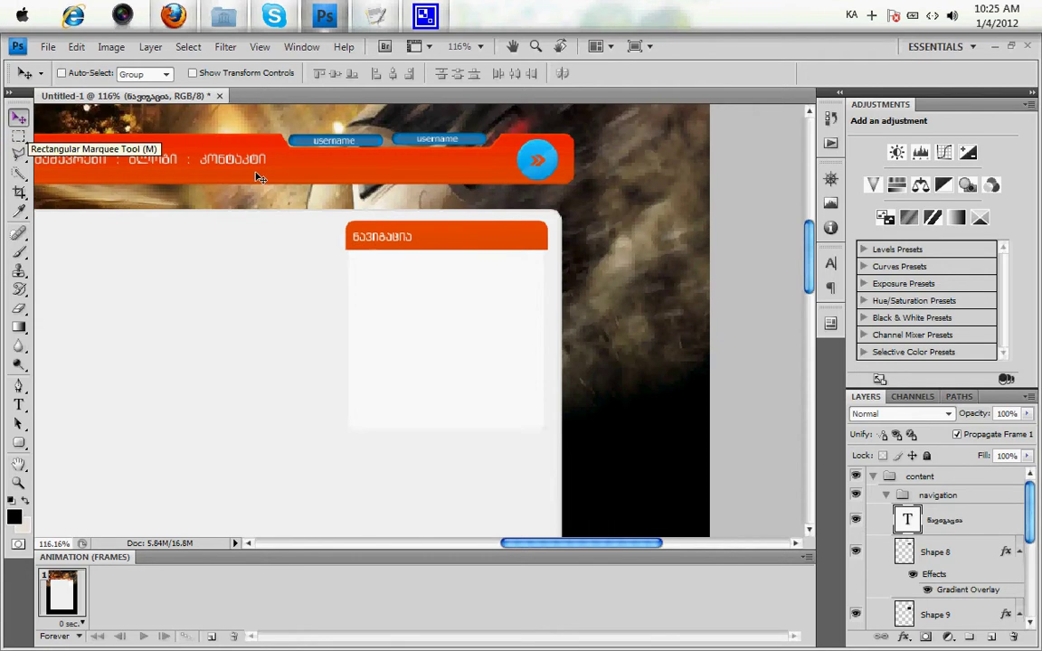
Above Shape 9, draw a thin black 10 px-radius rounded bar under the orange title, nudged up-left.
{"action": "left_click", "coordinate": [936, 614]}
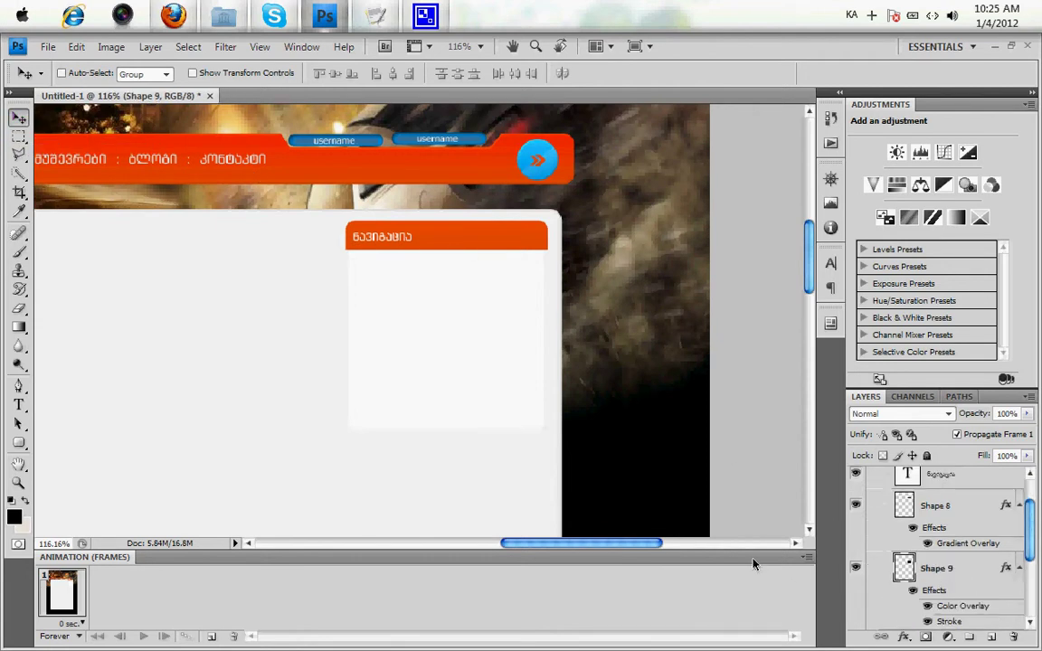
{"action": "left_click", "coordinate": [19, 442]}
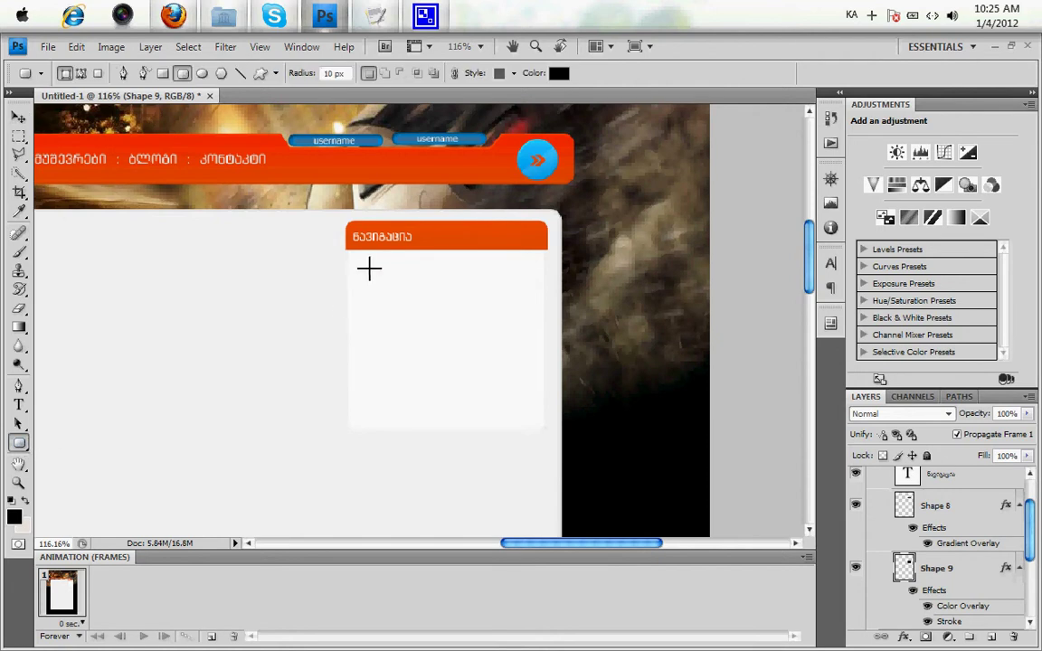
{"action": "mouse_move", "coordinate": [358, 262]}
{"action": "left_mouse_down"}
{"action": "mouse_move", "coordinate": [542, 287]}
{"action": "mouse_move", "coordinate": [536, 277]}
{"action": "left_mouse_up"}
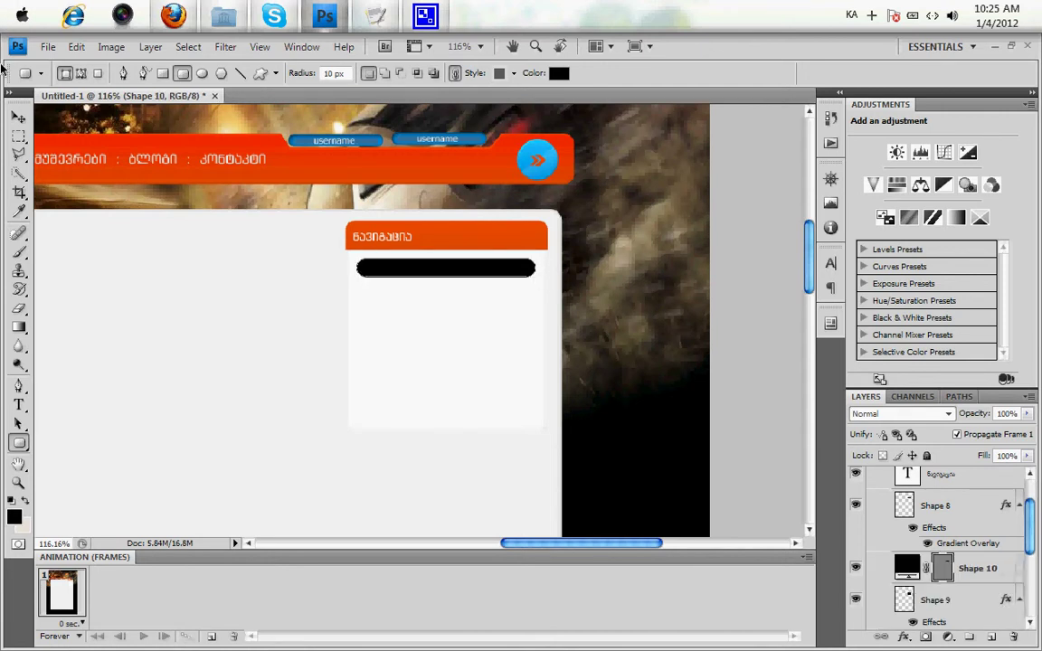
{"action": "left_click", "coordinate": [20, 118]}
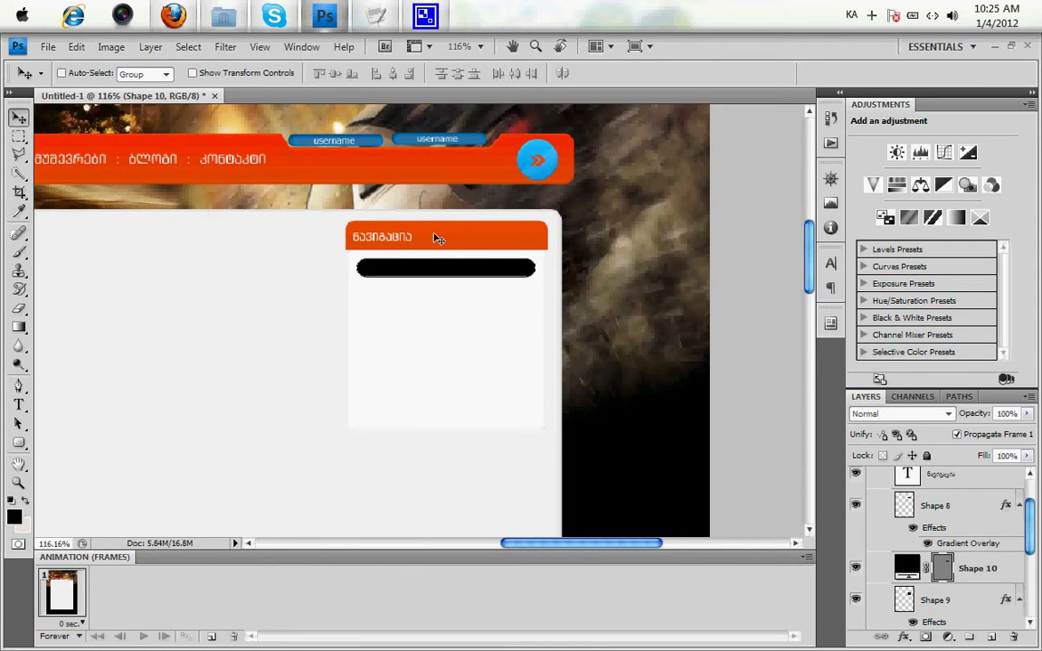
{"action": "left_click_drag", "start_coordinate": [437, 238], "coordinate": [435, 236]}
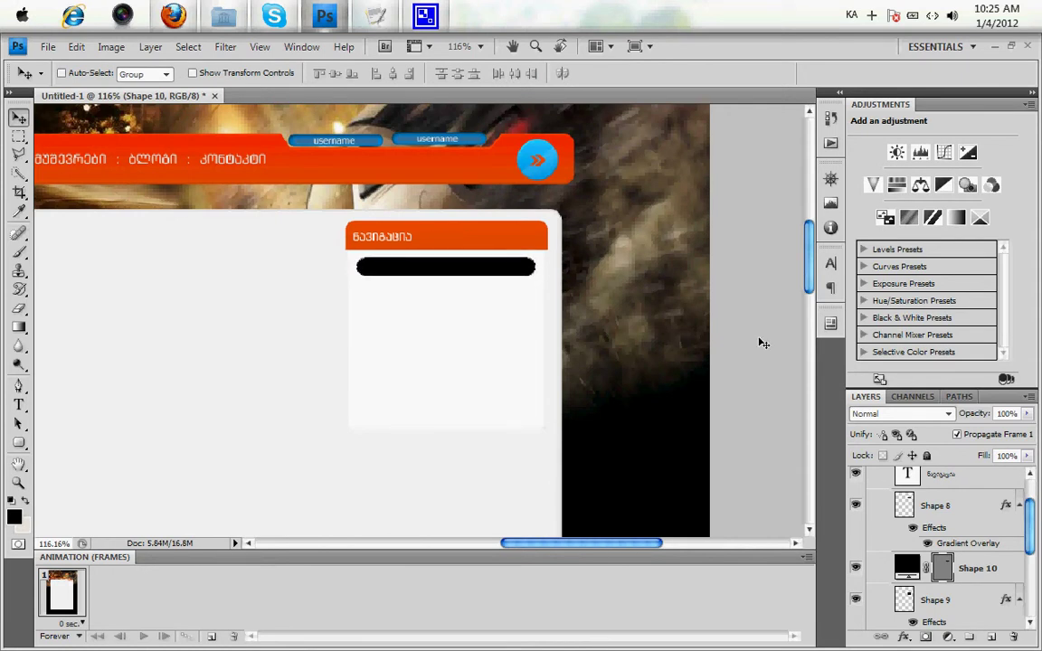
Add a Gradient Overlay to Shape 10 with its left stop set to light grey ececec.
{"action": "double_click", "coordinate": [978, 568]}
{"action": "key", "text": "Return"}
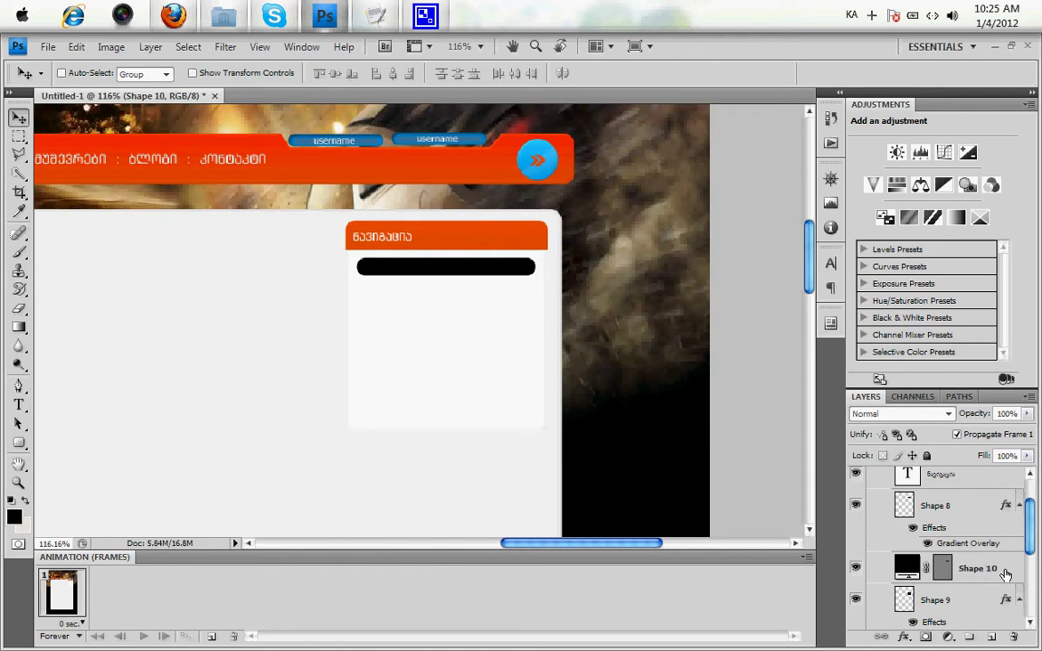
{"action": "double_click", "coordinate": [1005, 575]}
{"action": "left_click", "coordinate": [606, 357]}
{"action": "left_click", "coordinate": [801, 218]}
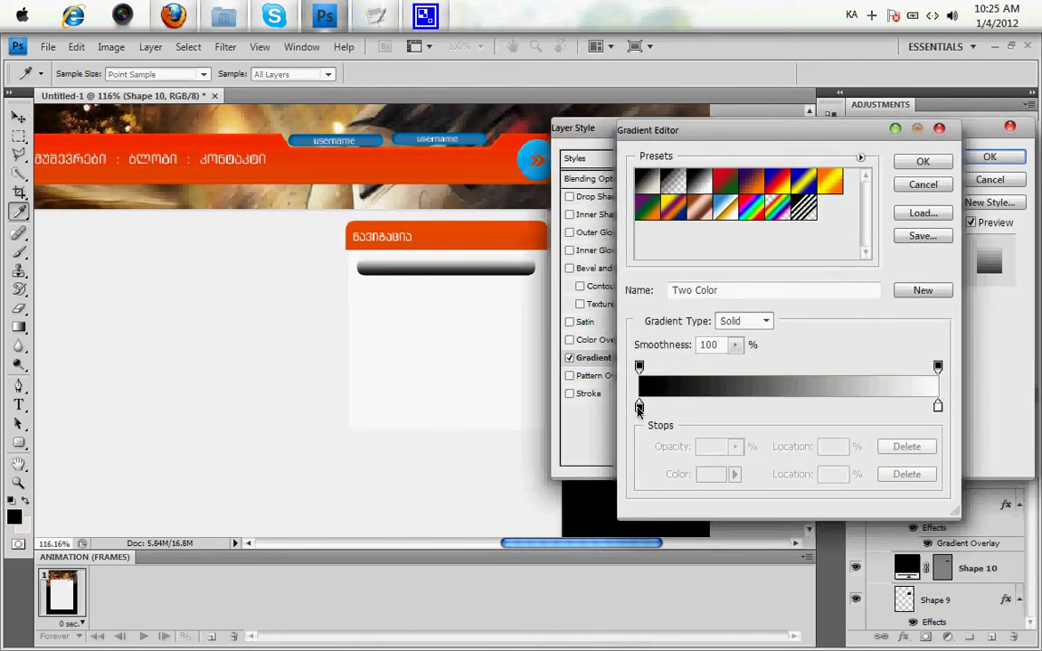
{"action": "left_click", "coordinate": [638, 407]}
{"action": "left_click", "coordinate": [439, 353]}
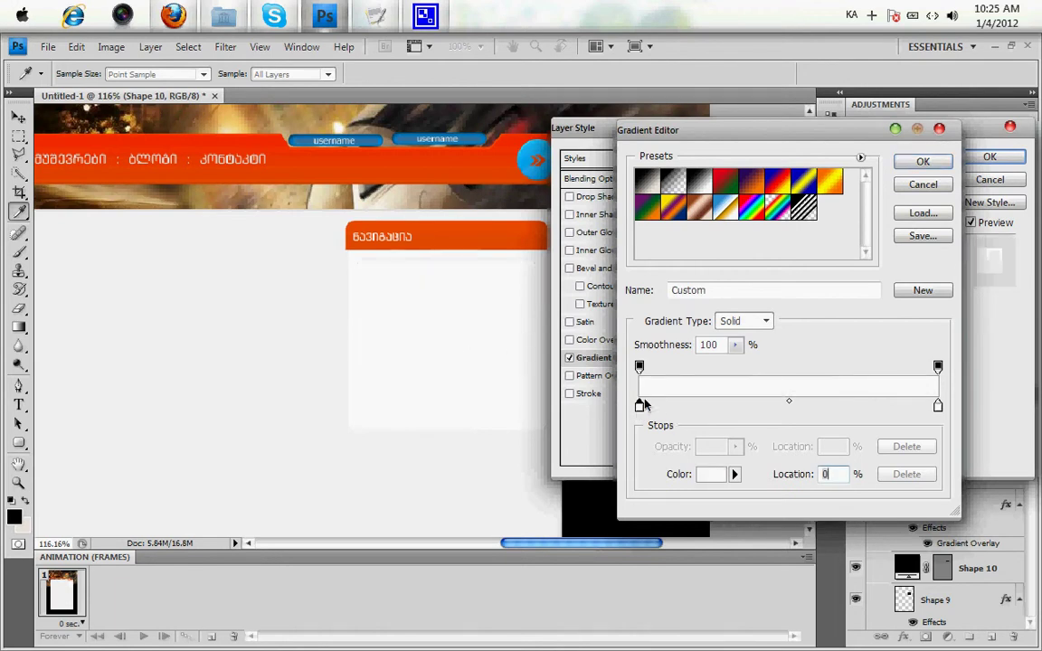
{"action": "double_click", "coordinate": [641, 406]}
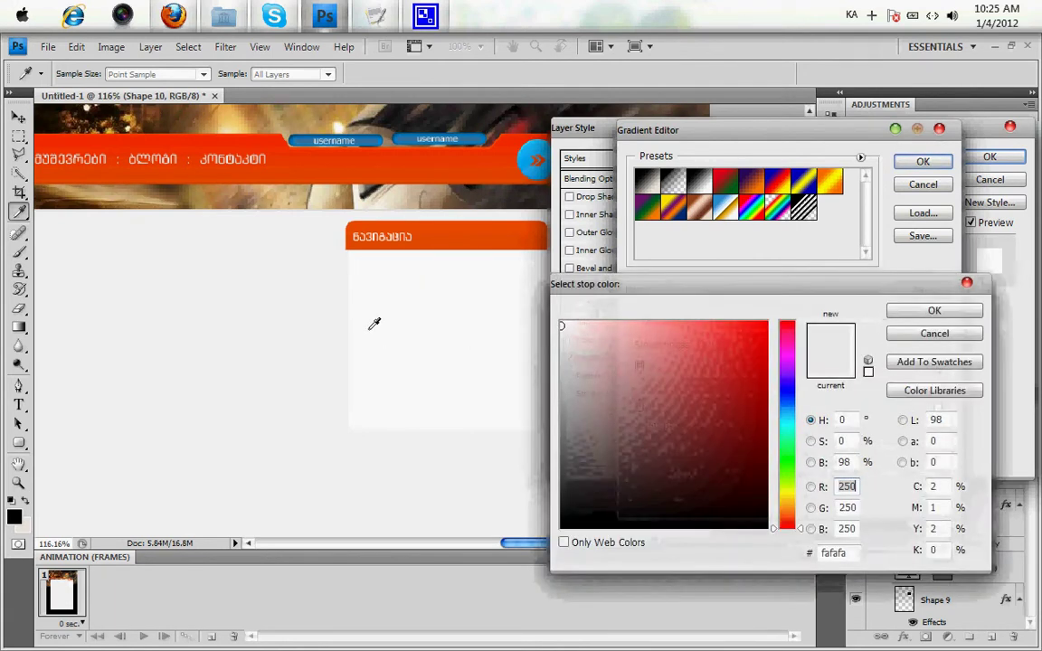
{"action": "left_click", "coordinate": [492, 305]}
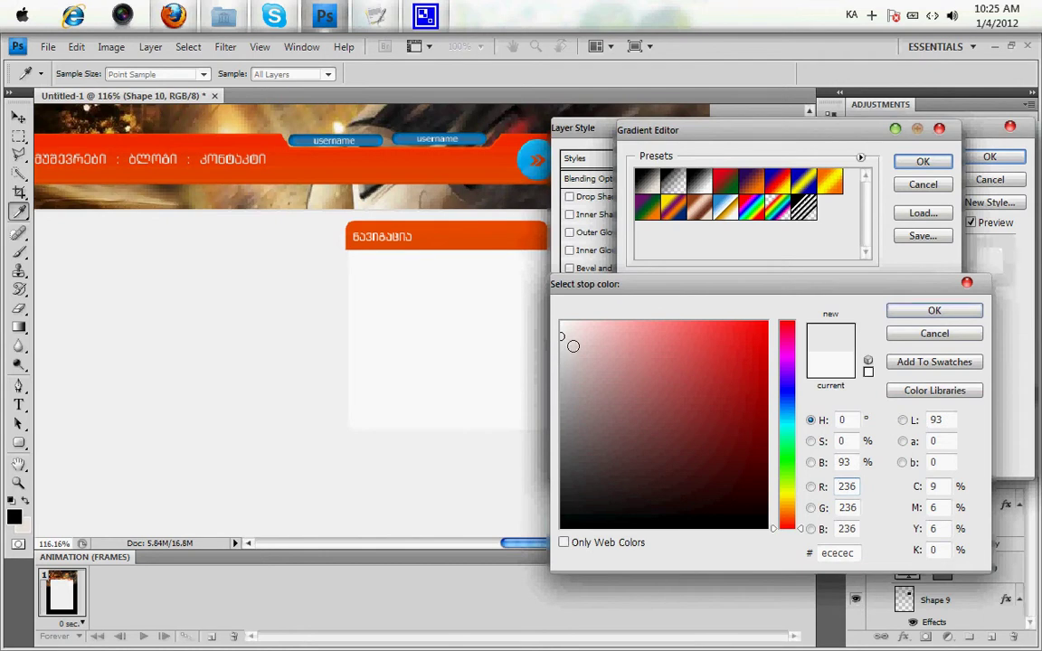
{"action": "left_click", "coordinate": [941, 312]}
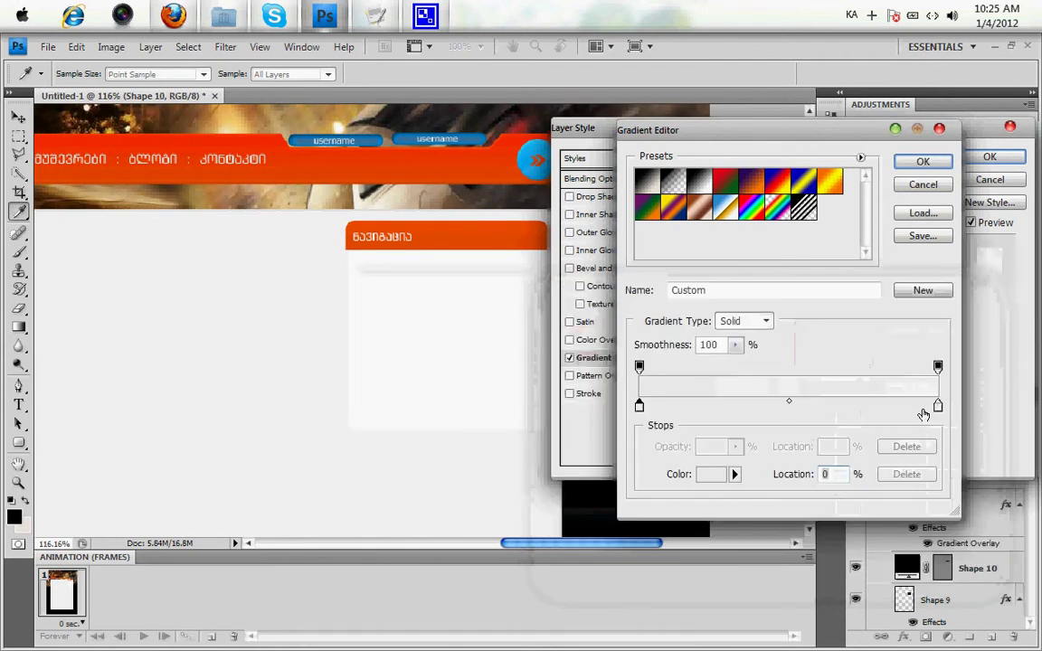
Set the right gradient stop to f8f8f8 and move it to about 91%.
{"action": "left_click", "coordinate": [938, 408]}
{"action": "double_click", "coordinate": [939, 407]}
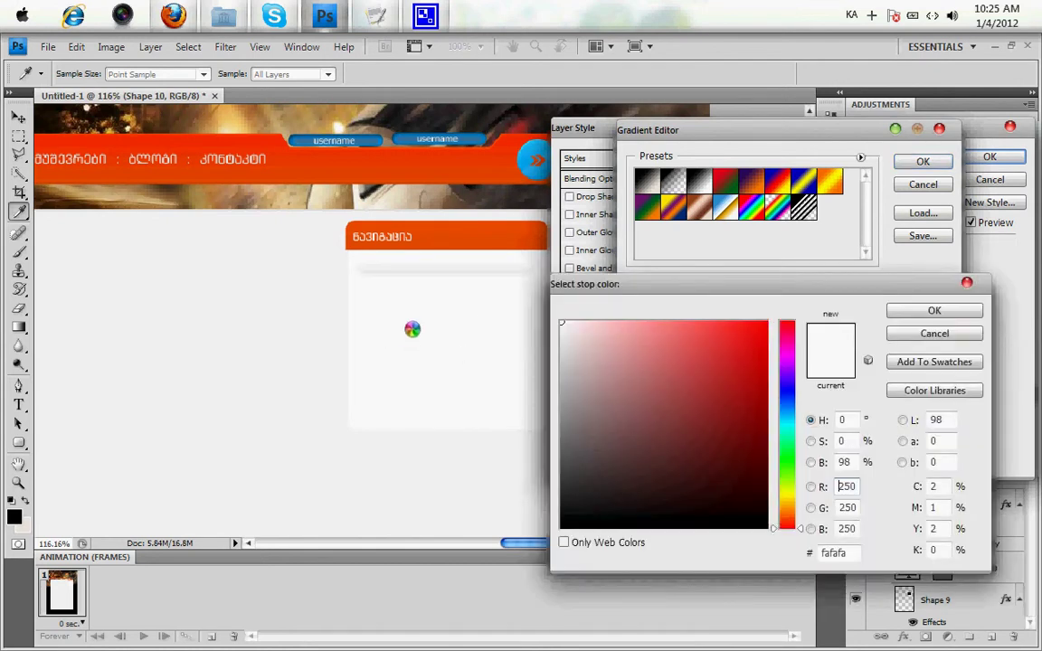
{"action": "type", "text": "248"}
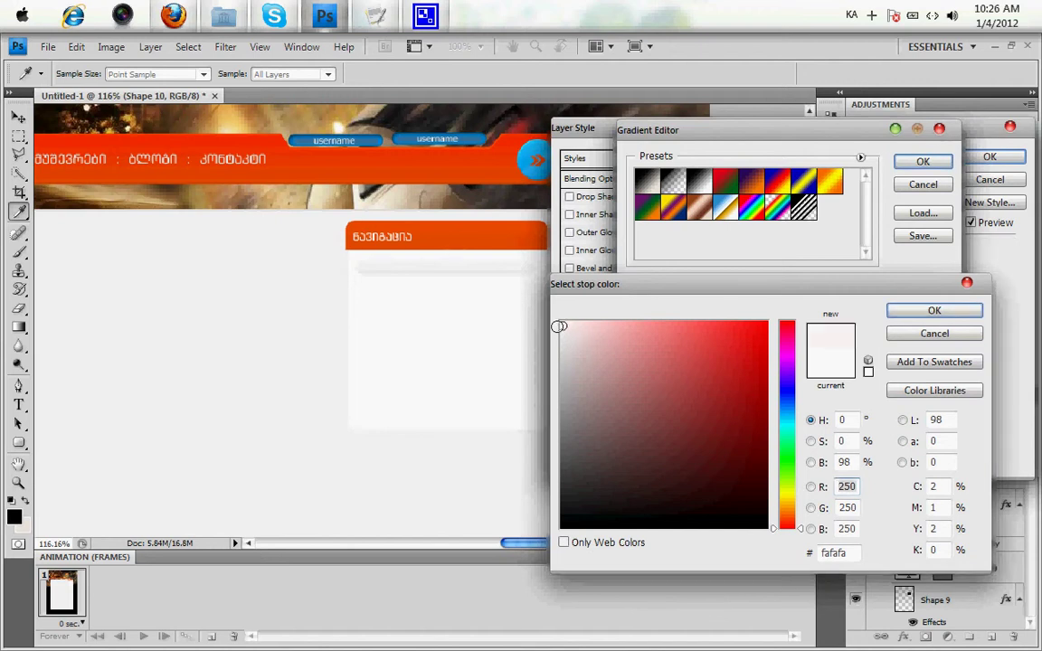
{"action": "left_click", "coordinate": [898, 308]}
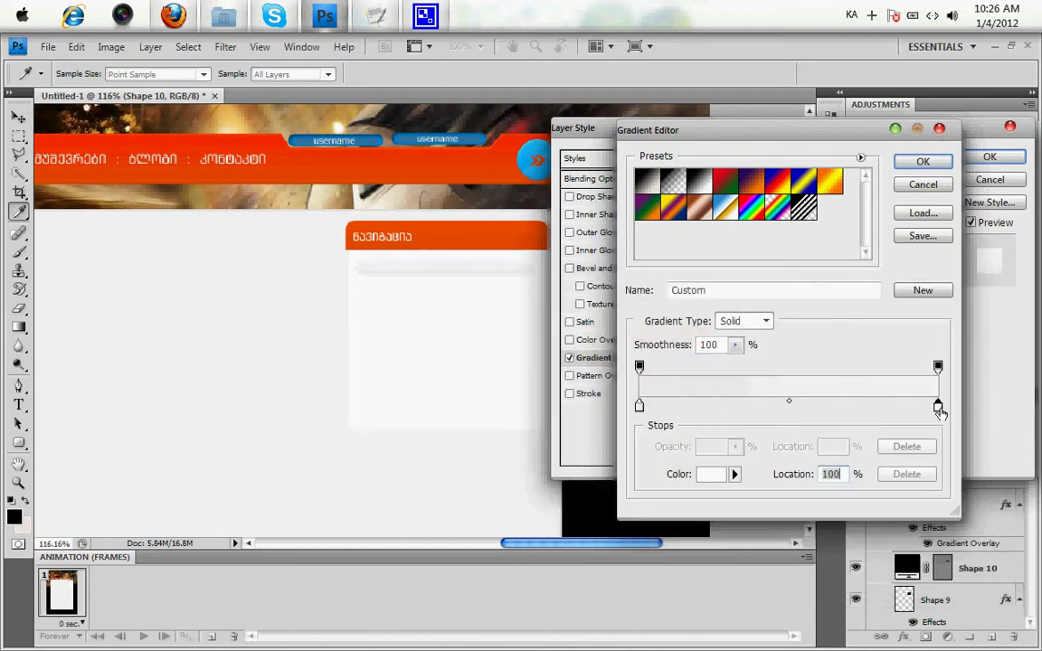
{"action": "left_click_drag", "start_coordinate": [938, 407], "coordinate": [912, 407]}
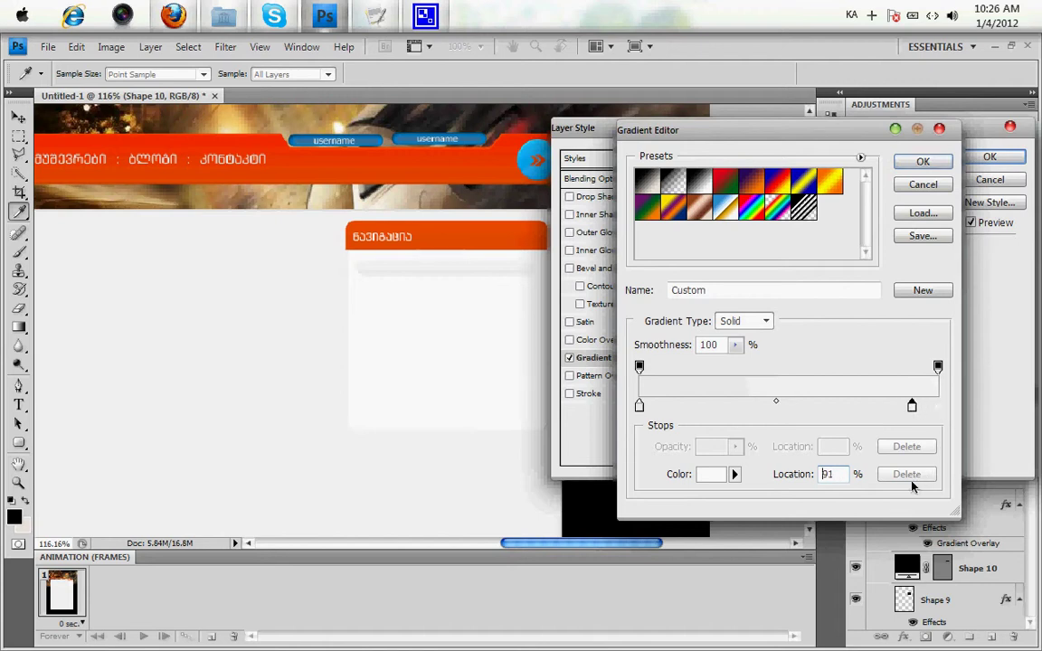
{"action": "double_click", "coordinate": [639, 405]}
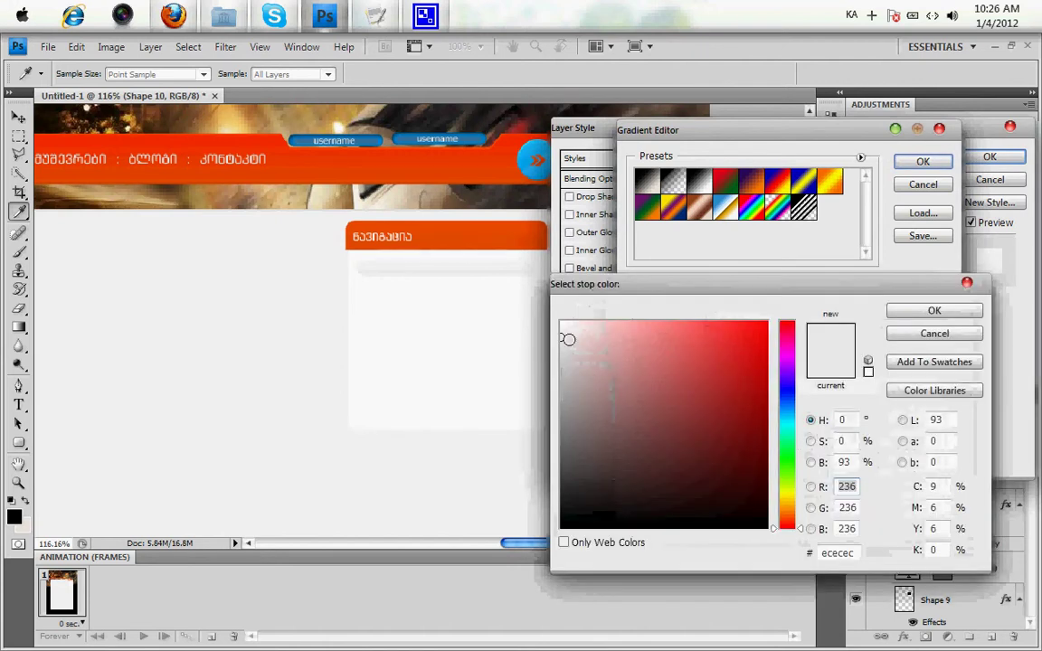
{"action": "left_click", "coordinate": [901, 314]}
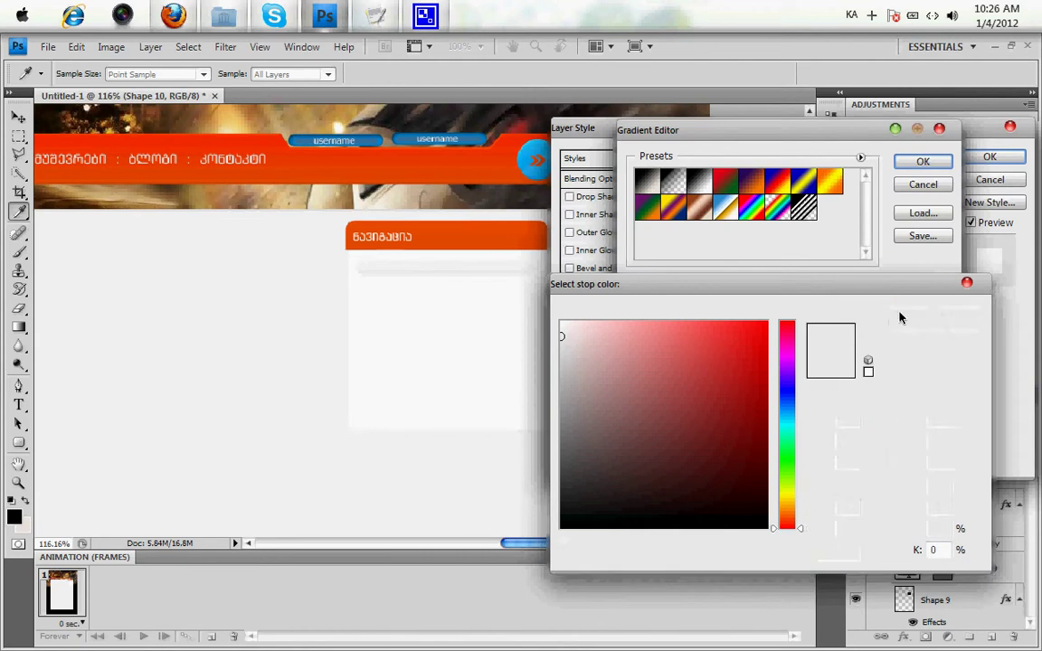
Add an f0f0f0 middle stop at 47%, delete the extra stops, and accept the gradient.
{"action": "left_click", "coordinate": [771, 406]}
{"action": "left_click_drag", "start_coordinate": [778, 410], "coordinate": [789, 408]}
{"action": "double_click", "coordinate": [789, 407]}
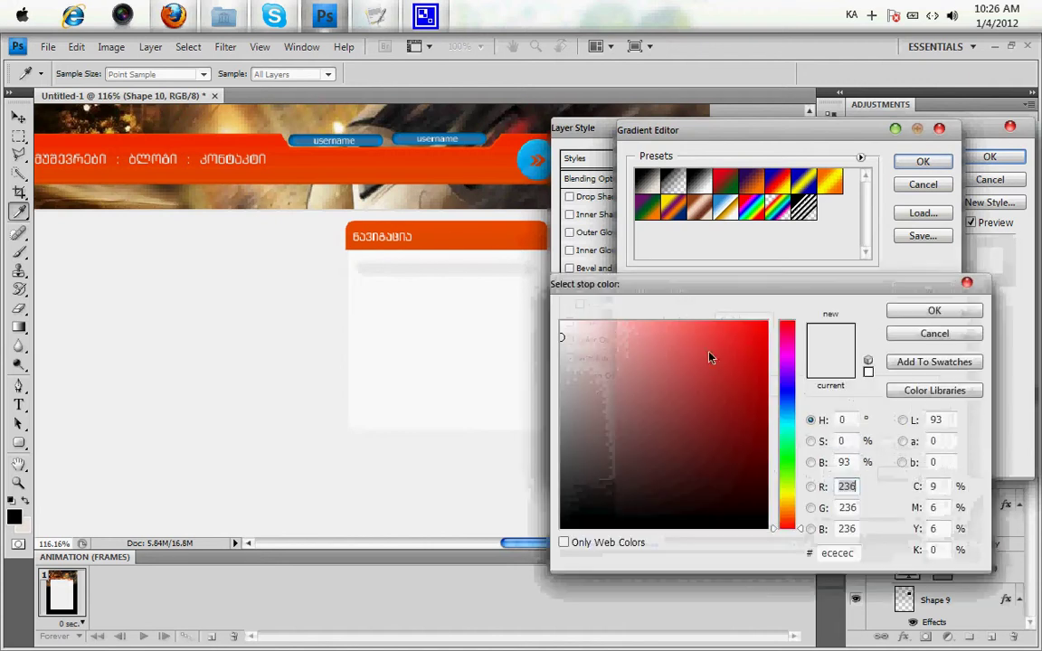
{"action": "left_click_drag", "start_coordinate": [567, 336], "coordinate": [561, 333]}
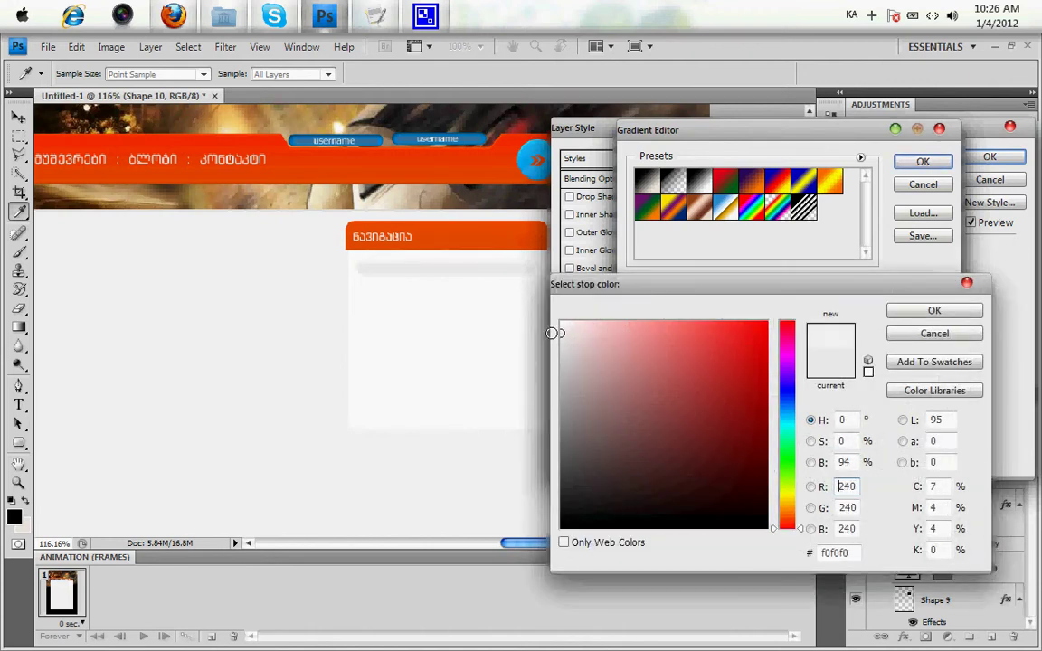
{"action": "left_click", "coordinate": [943, 309]}
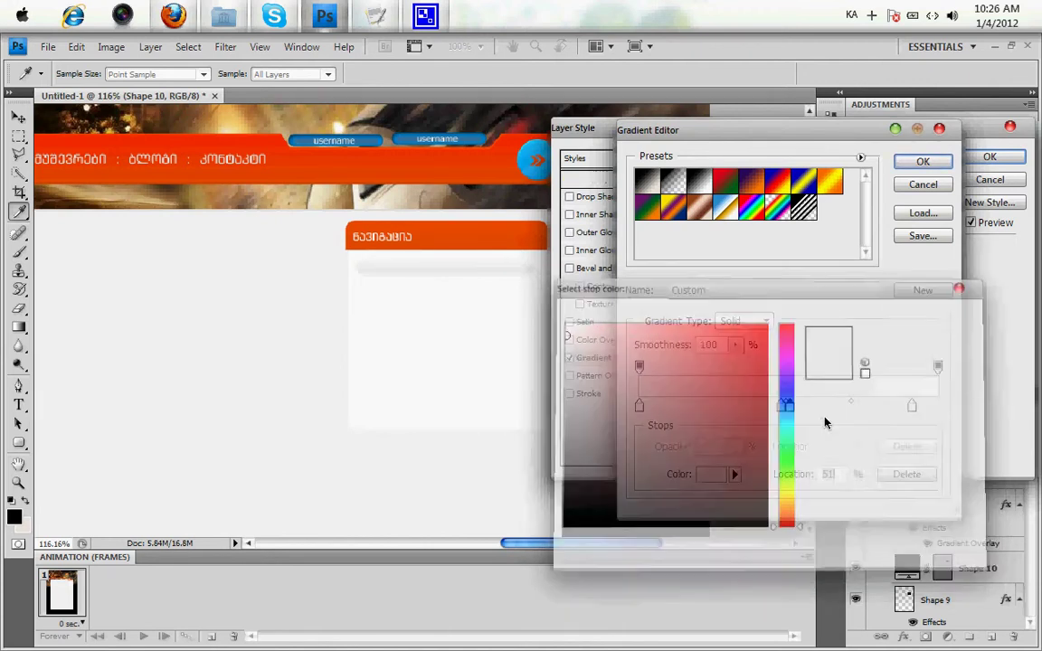
{"action": "left_click", "coordinate": [845, 405]}
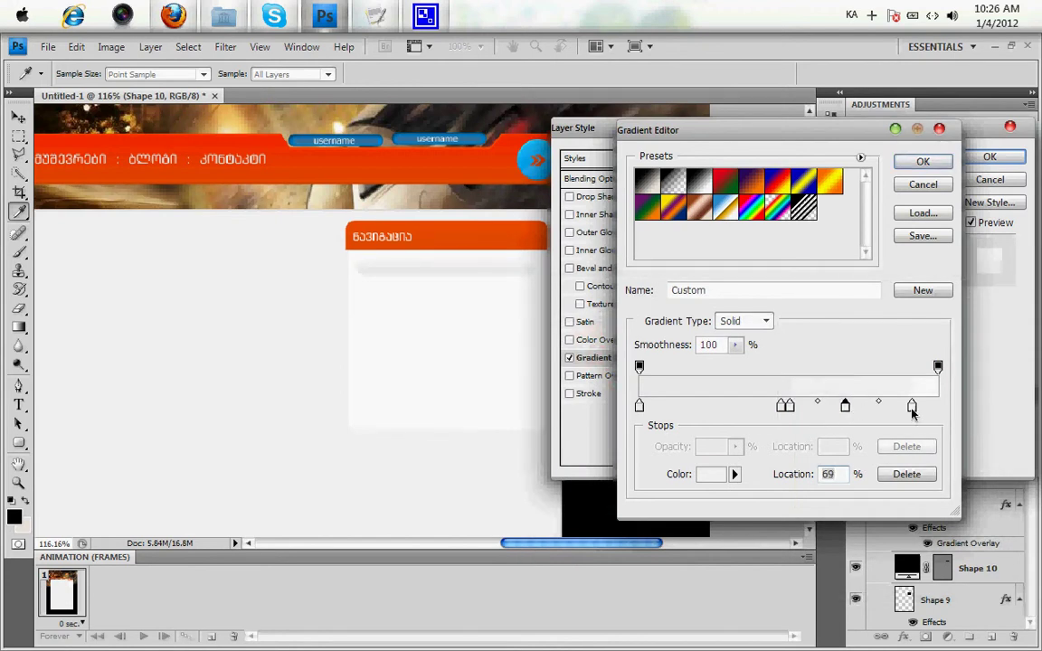
{"action": "left_click_drag", "start_coordinate": [912, 406], "coordinate": [896, 439]}
{"action": "left_click_drag", "start_coordinate": [845, 405], "coordinate": [847, 444]}
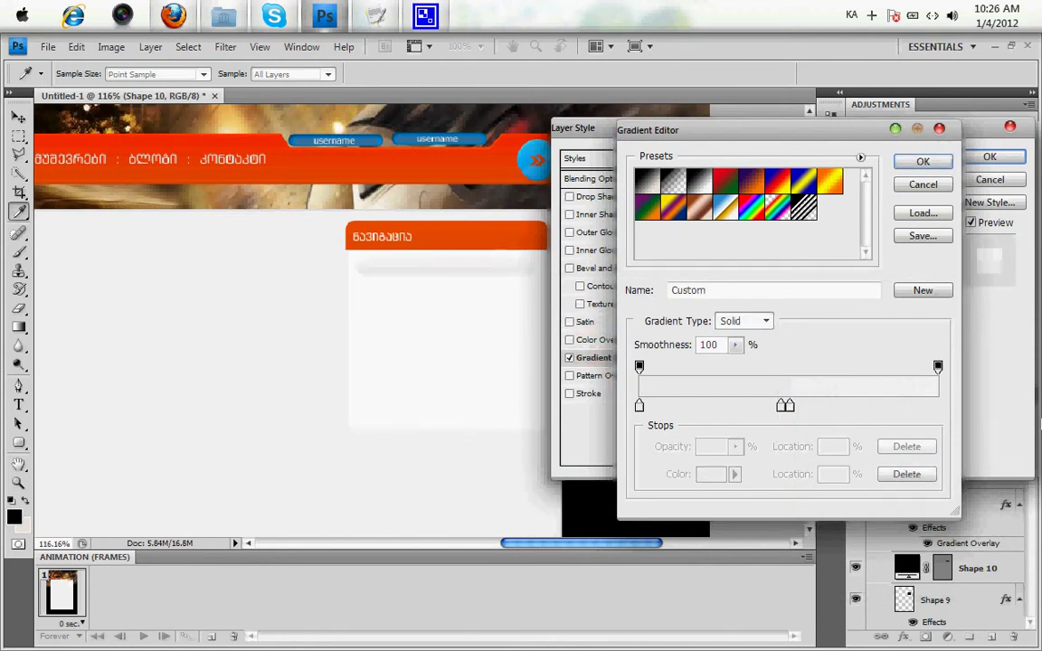
{"action": "left_click", "coordinate": [923, 161]}
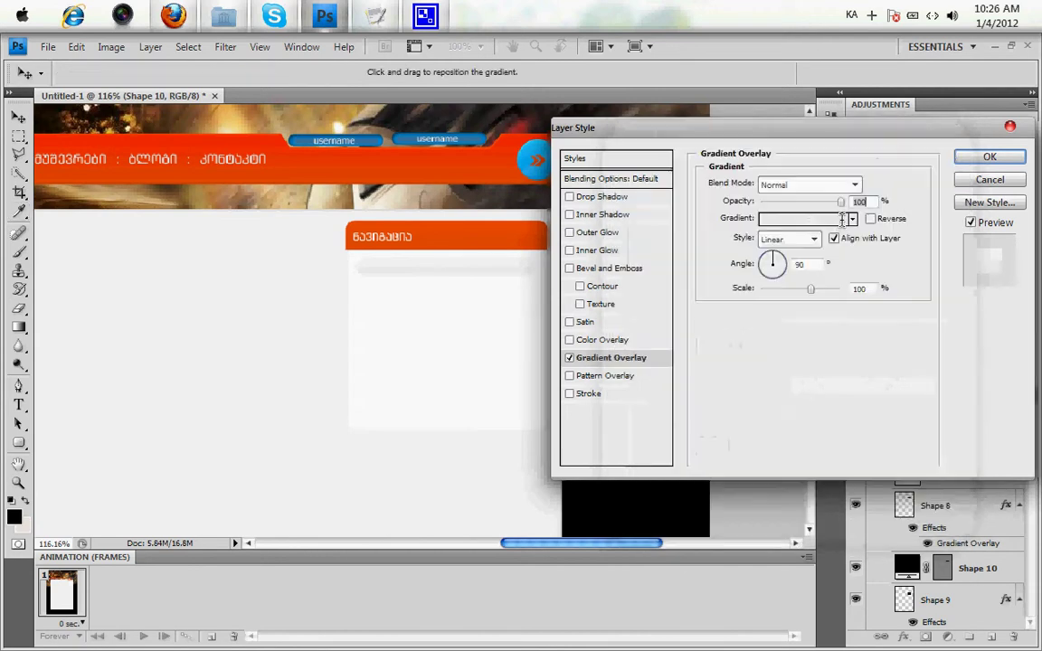
Give Shape 10 a 1 px light grey dadada stroke and apply the layer style.
{"action": "left_click", "coordinate": [585, 395]}
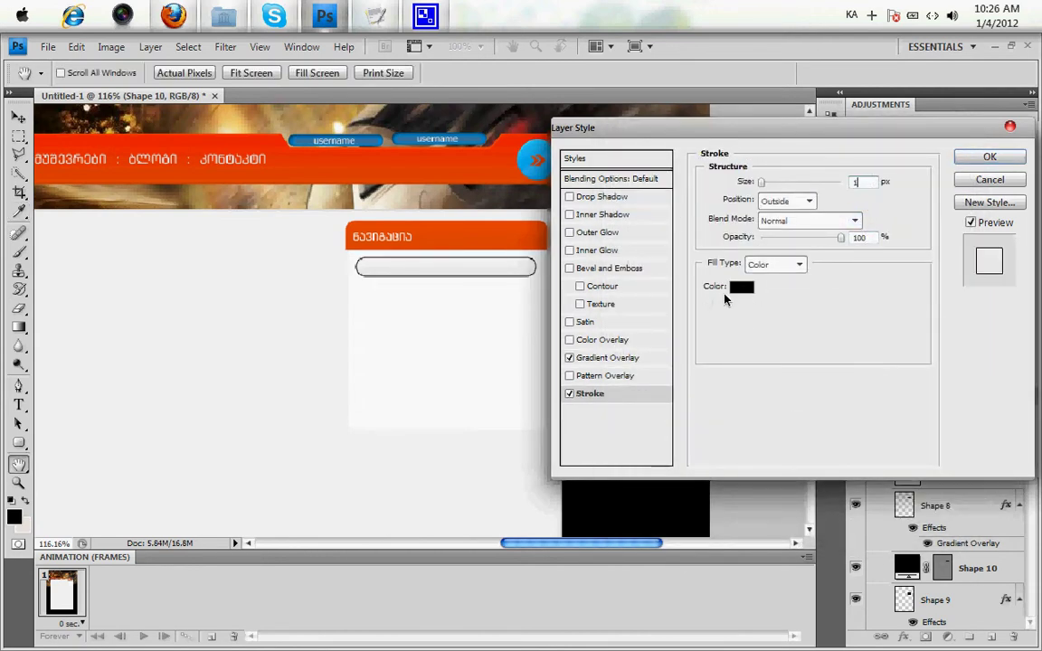
{"action": "left_click", "coordinate": [741, 287]}
{"action": "left_click", "coordinate": [465, 354]}
{"action": "mouse_move", "coordinate": [572, 342]}
{"action": "left_mouse_down"}
{"action": "mouse_move", "coordinate": [576, 355]}
{"action": "mouse_move", "coordinate": [565, 351]}
{"action": "left_mouse_up"}
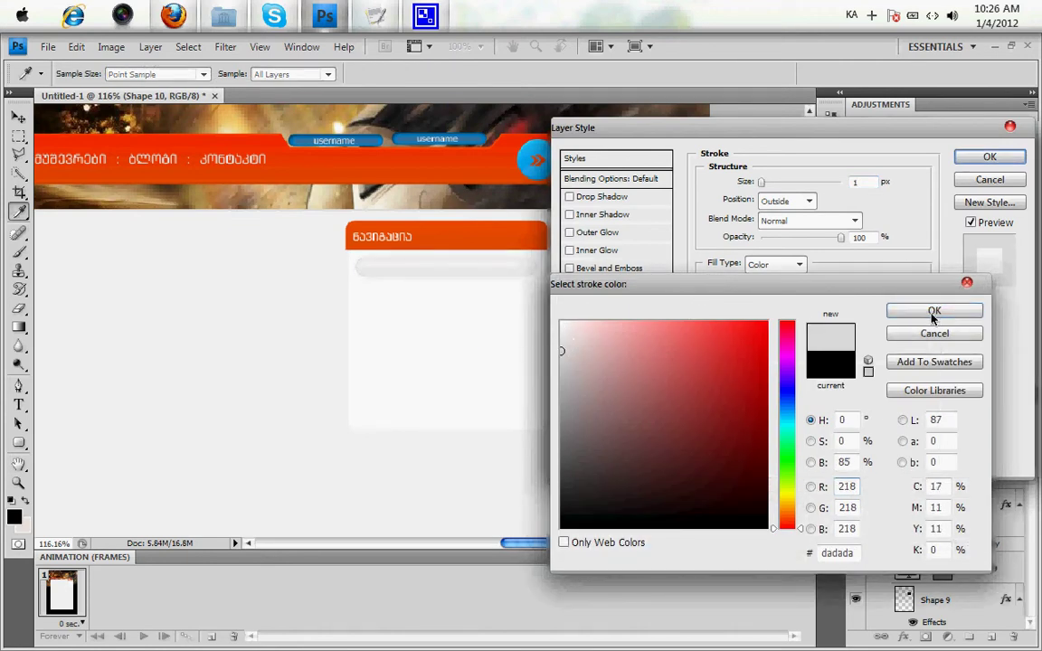
{"action": "left_click", "coordinate": [933, 311]}
{"action": "left_click", "coordinate": [990, 156]}
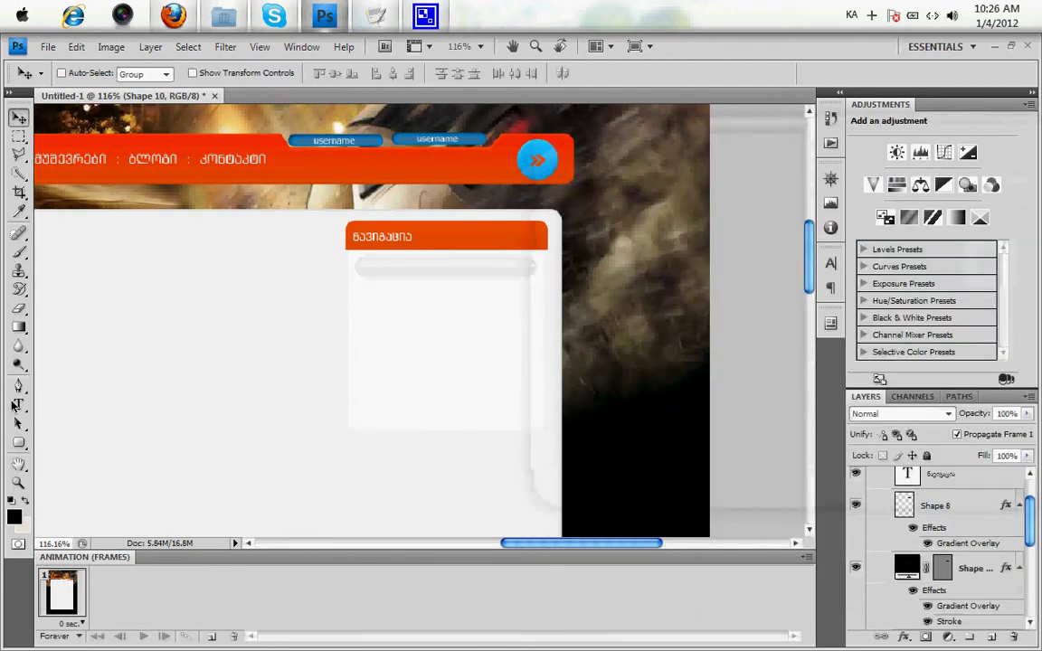
{"action": "left_click", "coordinate": [17, 405]}
Start a text box on the pale bar set in Tahoma at 10 pt.
{"action": "left_click", "coordinate": [405, 267]}
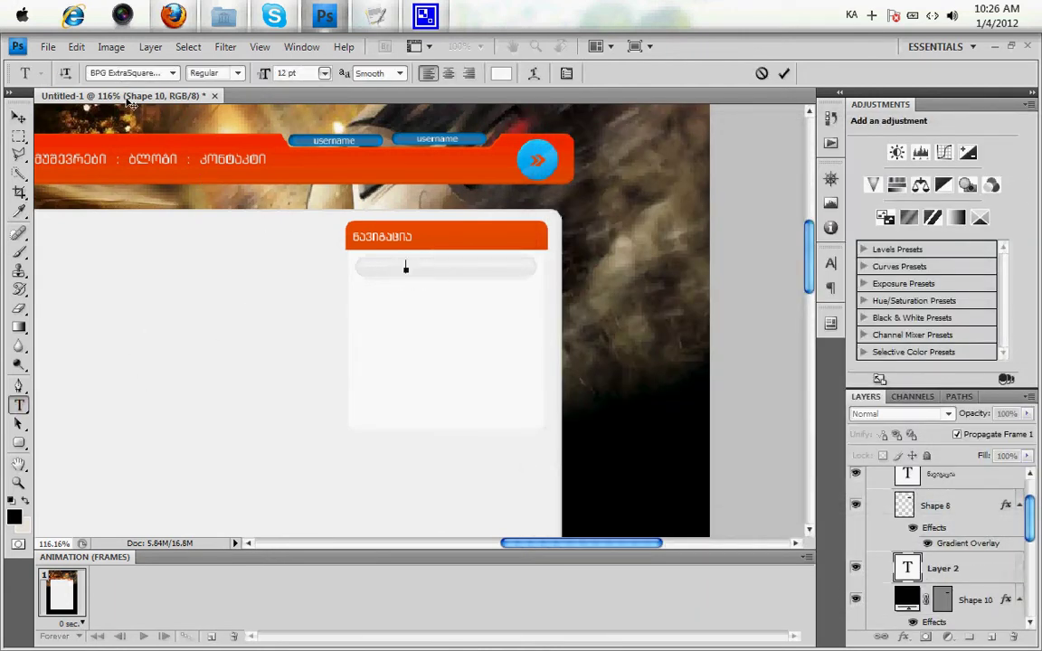
{"action": "left_click", "coordinate": [109, 74]}
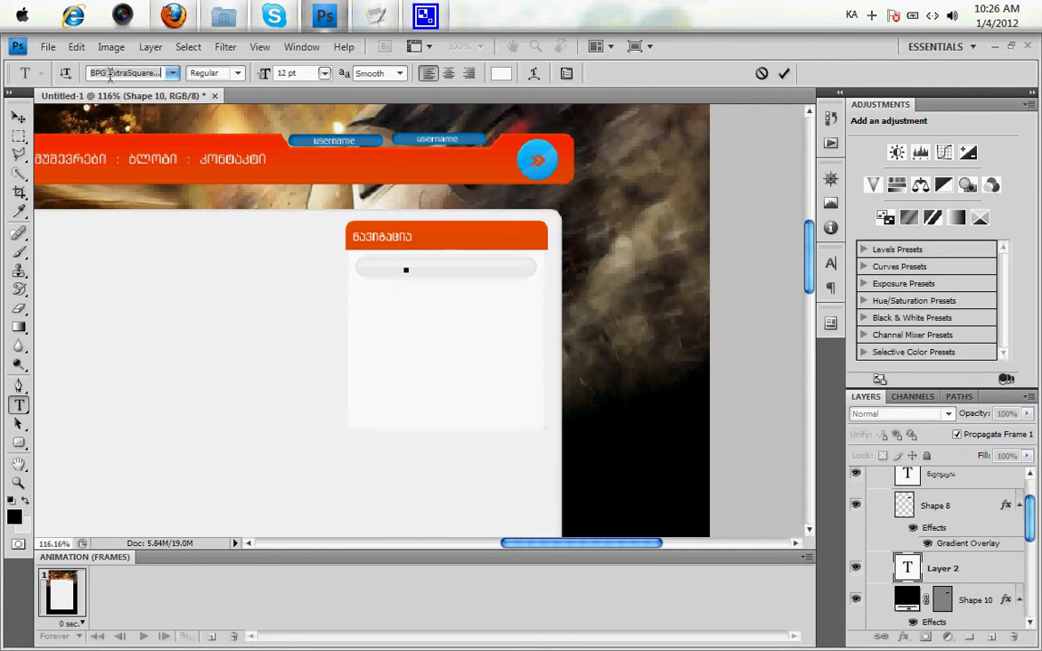
{"action": "key", "text": "alt+shift"}
{"action": "type", "text": "Tahoma"}
{"action": "key", "text": "Return"}
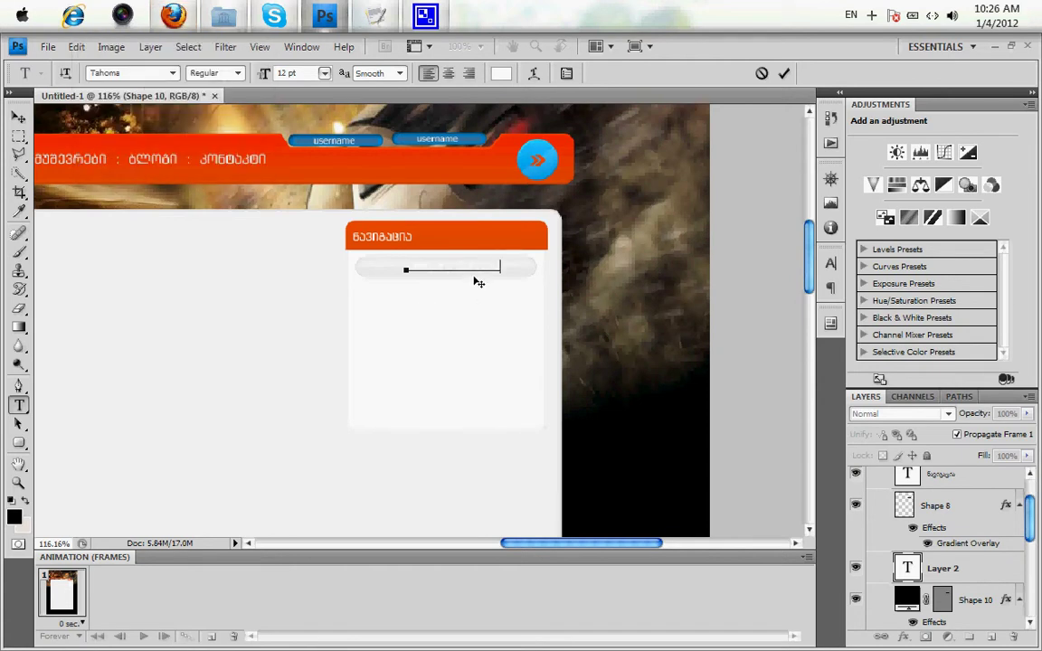
{"action": "key", "text": "ctrl+a"}
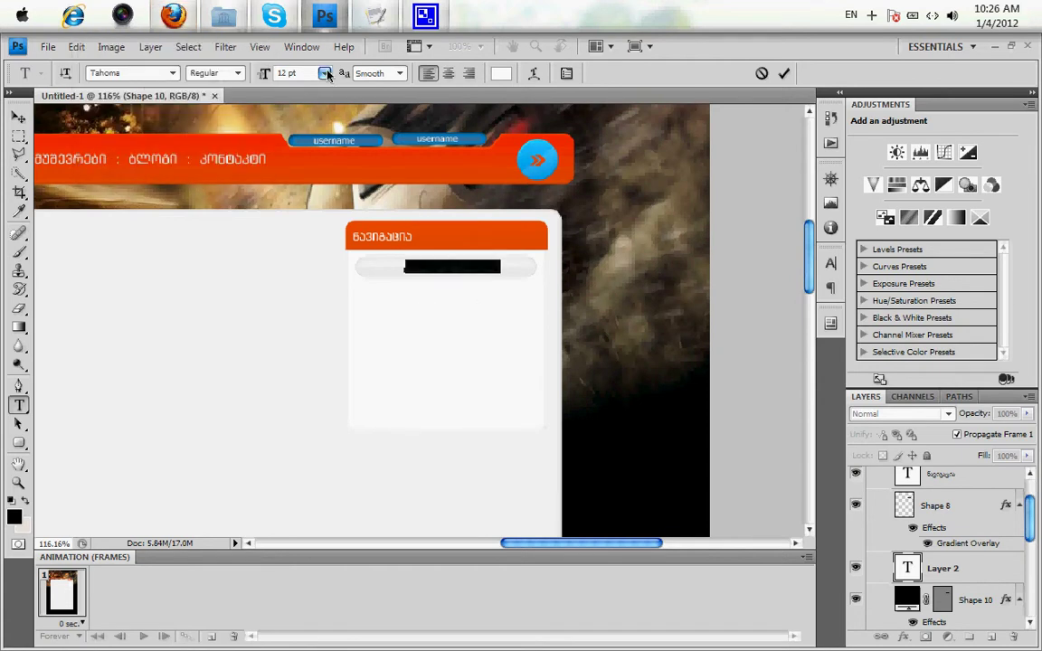
{"action": "left_click", "coordinate": [327, 75]}
{"action": "left_click", "coordinate": [324, 168]}
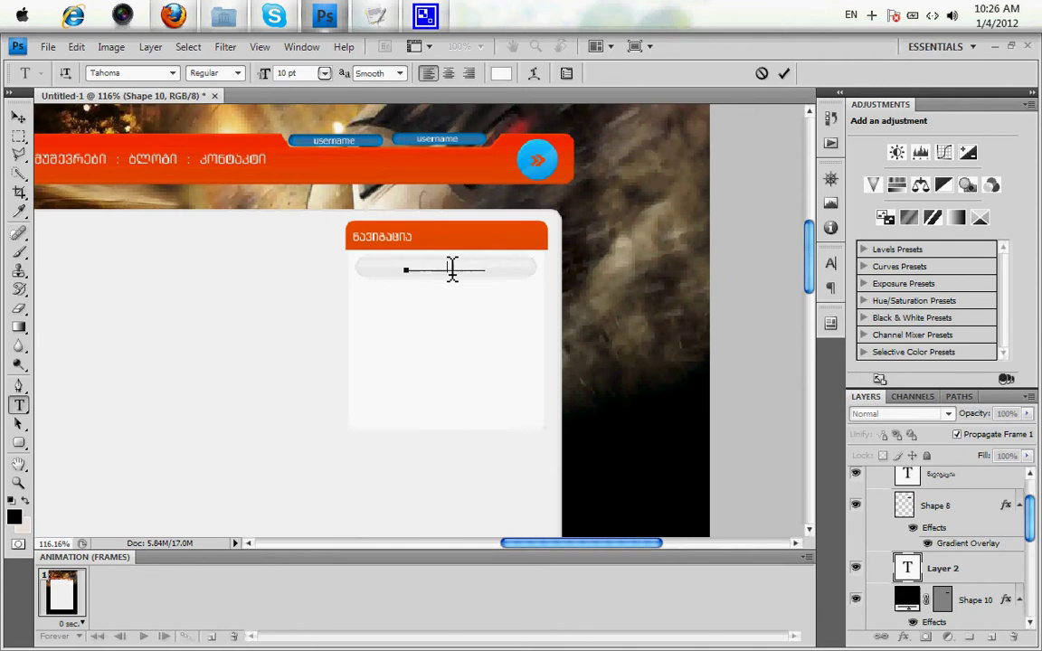
Colour the Category/Category text mid-grey #8c8b8b and commit it.
{"action": "key", "text": "ctrl+a"}
{"action": "left_click", "coordinate": [499, 78]}
{"action": "mouse_move", "coordinate": [647, 377]}
{"action": "left_mouse_down"}
{"action": "mouse_move", "coordinate": [561, 362]}
{"action": "mouse_move", "coordinate": [521, 395]}
{"action": "mouse_move", "coordinate": [546, 418]}
{"action": "left_mouse_up"}
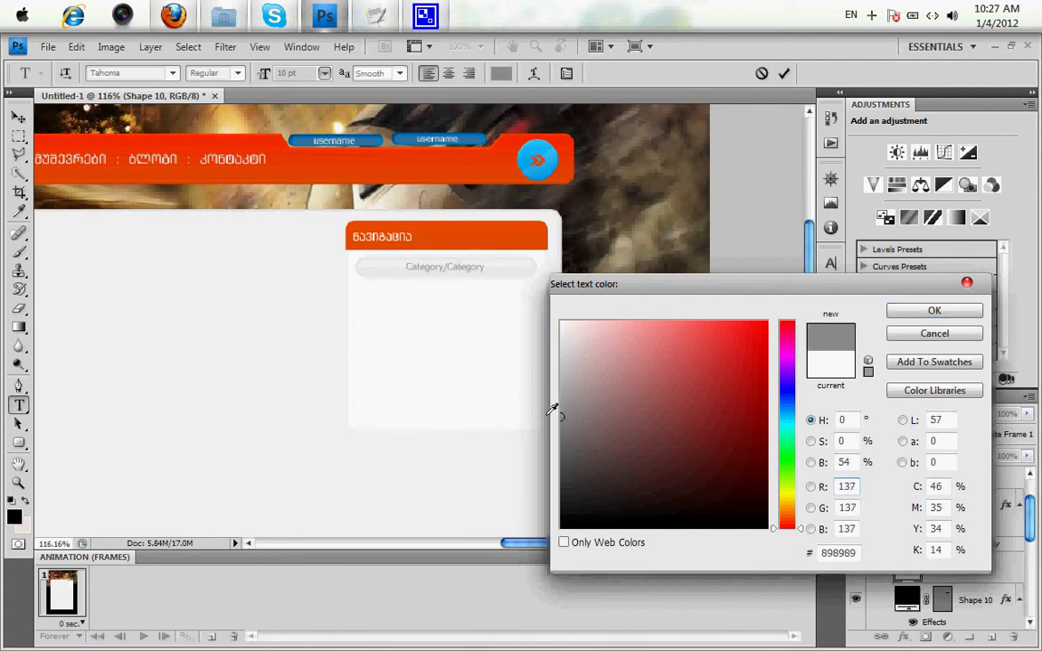
{"action": "left_click_drag", "start_coordinate": [546, 417], "coordinate": [561, 415]}
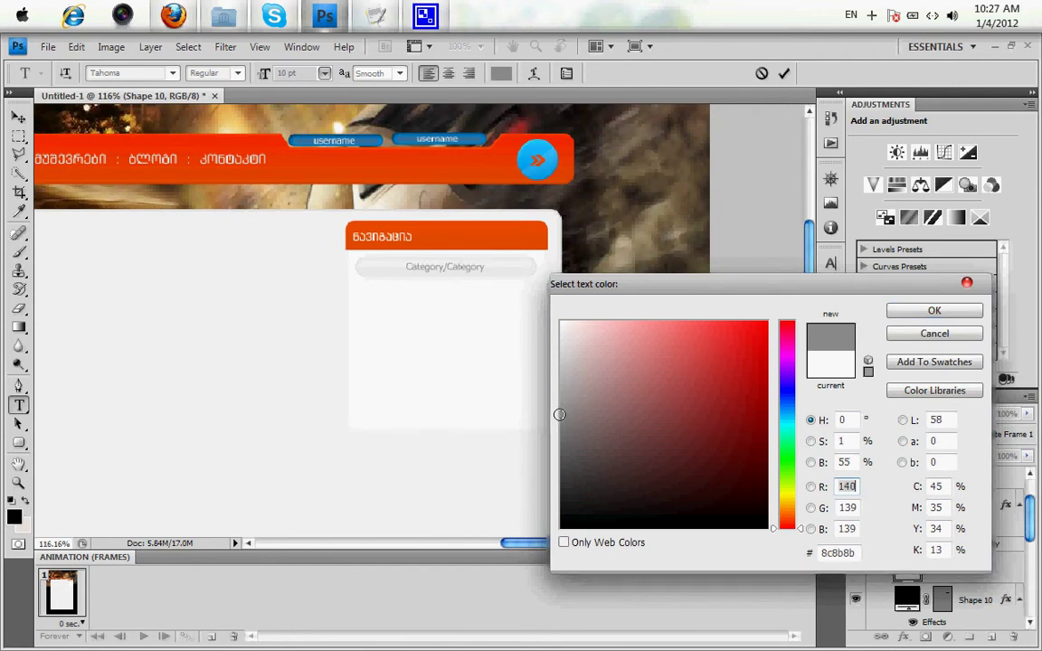
{"action": "key", "text": "Return"}
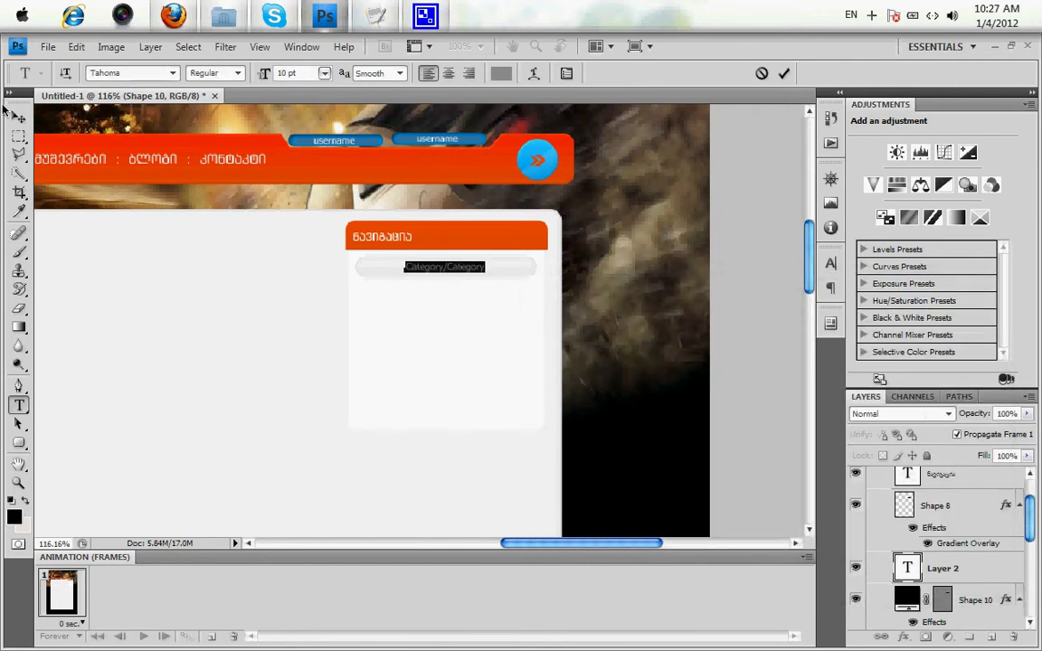
{"action": "left_click", "coordinate": [19, 117]}
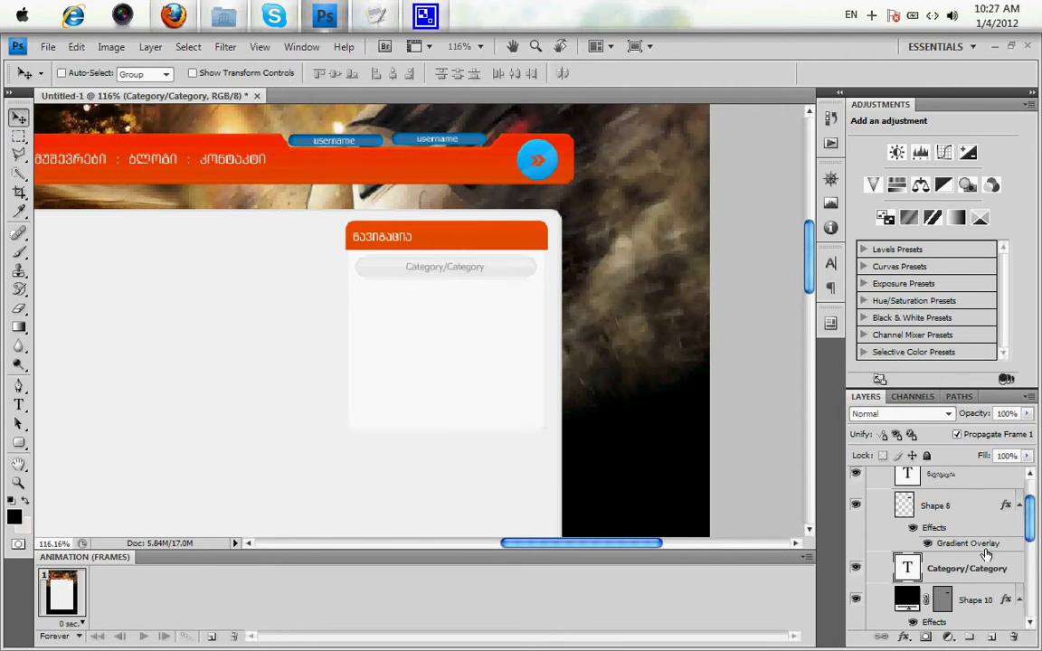
Alt-duplicate the Category/Category button twice downward, forming three stacked rows.
{"action": "left_click", "coordinate": [764, 513]}
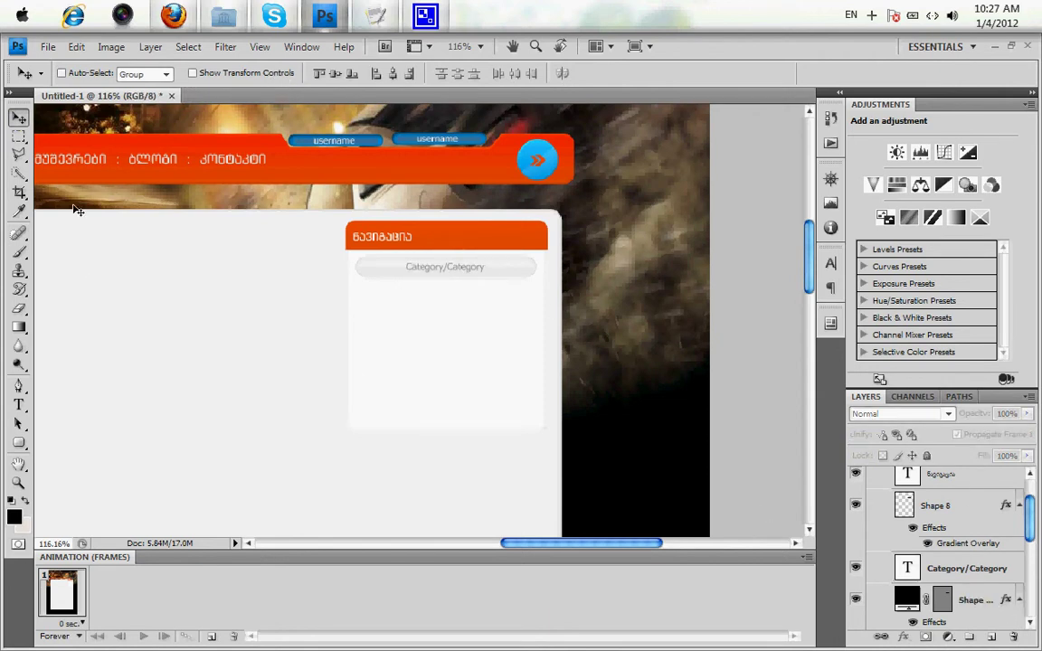
{"action": "key", "text": "Down"}
{"action": "key", "text": "Down"}
{"action": "key", "text": "Down"}
{"action": "key", "text": "Down"}
{"action": "key", "text": "Down"}
{"action": "key", "text": "Down"}
{"action": "key", "text": "Down"}
{"action": "key", "text": "Down"}
{"action": "key", "text": "Down"}
{"action": "key", "text": "Down"}
{"action": "key", "text": "Down"}
{"action": "key", "text": "Down"}
{"action": "key", "text": "Down"}
{"action": "key", "text": "Down"}
{"action": "key", "text": "Down"}
{"action": "key", "text": "Down"}
{"action": "key", "text": "Down"}
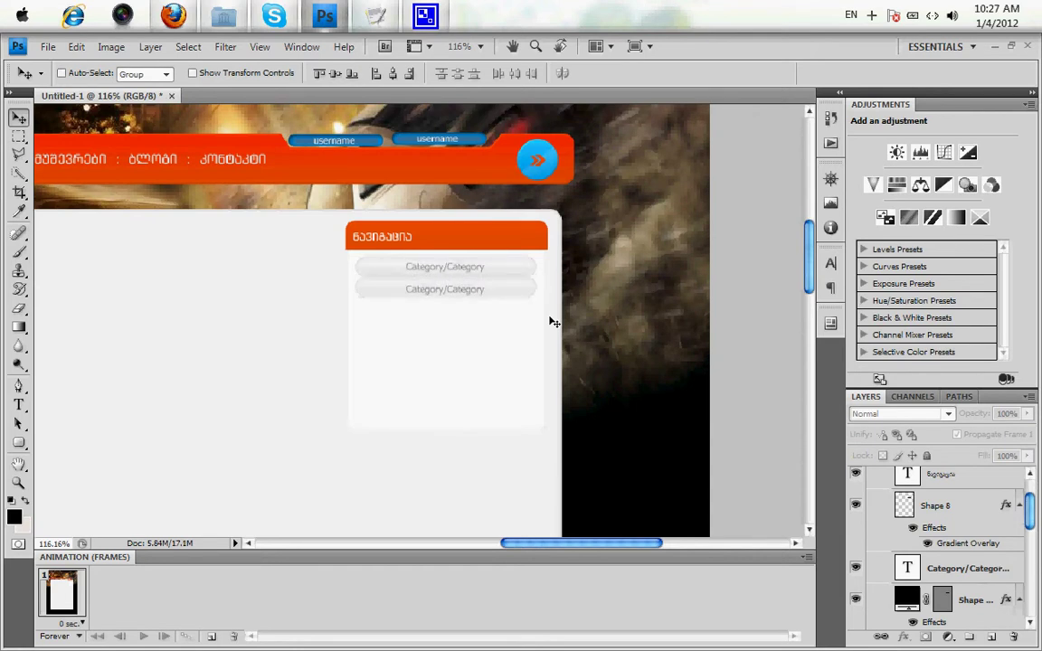
{"action": "key", "text": "Down"}
{"action": "key", "text": "Down"}
{"action": "key", "text": "Down"}
{"action": "key", "text": "Down"}
{"action": "key", "text": "Down"}
{"action": "key", "text": "Down"}
{"action": "key", "text": "Down"}
{"action": "key", "text": "Down"}
{"action": "key", "text": "Down"}
{"action": "key", "text": "Down"}
{"action": "key", "text": "Down"}
{"action": "key", "text": "Down"}
{"action": "key", "text": "Down"}
{"action": "key", "text": "Down"}
{"action": "key", "text": "Down"}
{"action": "key", "text": "Down"}
{"action": "key", "text": "Down"}
{"action": "key", "text": "Down"}
{"action": "key", "text": "Down"}
{"action": "key", "text": "Down"}
{"action": "key", "text": "Down"}
{"action": "key", "text": "Down"}
{"action": "key", "text": "Down"}
{"action": "key", "text": "Down"}
{"action": "key", "text": "Down"}
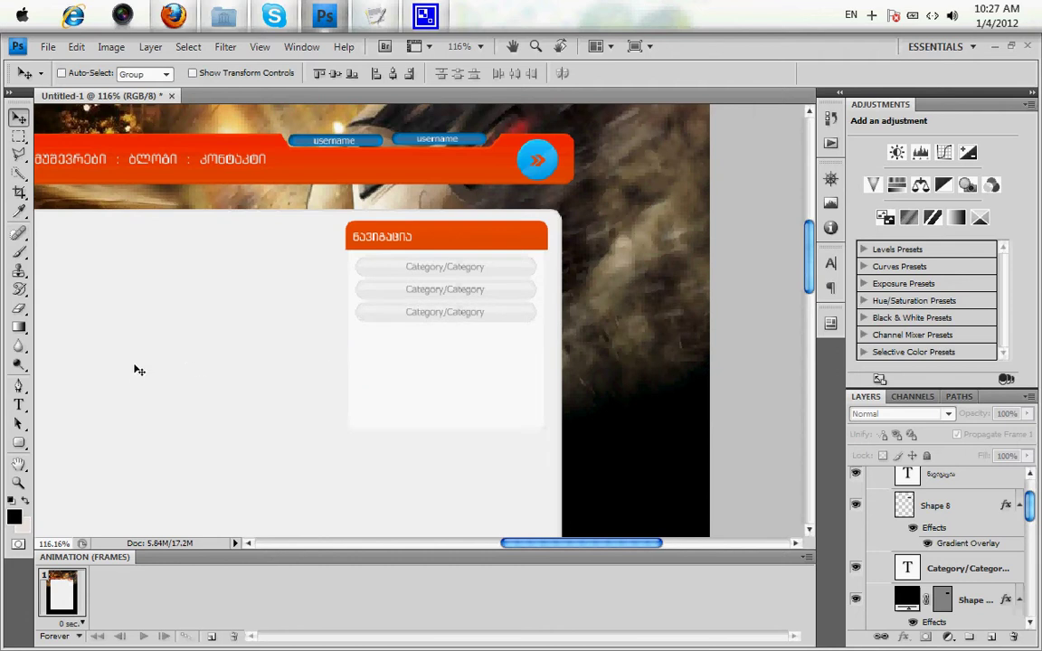
{"action": "left_click", "coordinate": [18, 482]}
{"action": "right_click", "coordinate": [185, 314]}
{"action": "left_click", "coordinate": [213, 323]}
{"action": "left_click", "coordinate": [18, 119]}
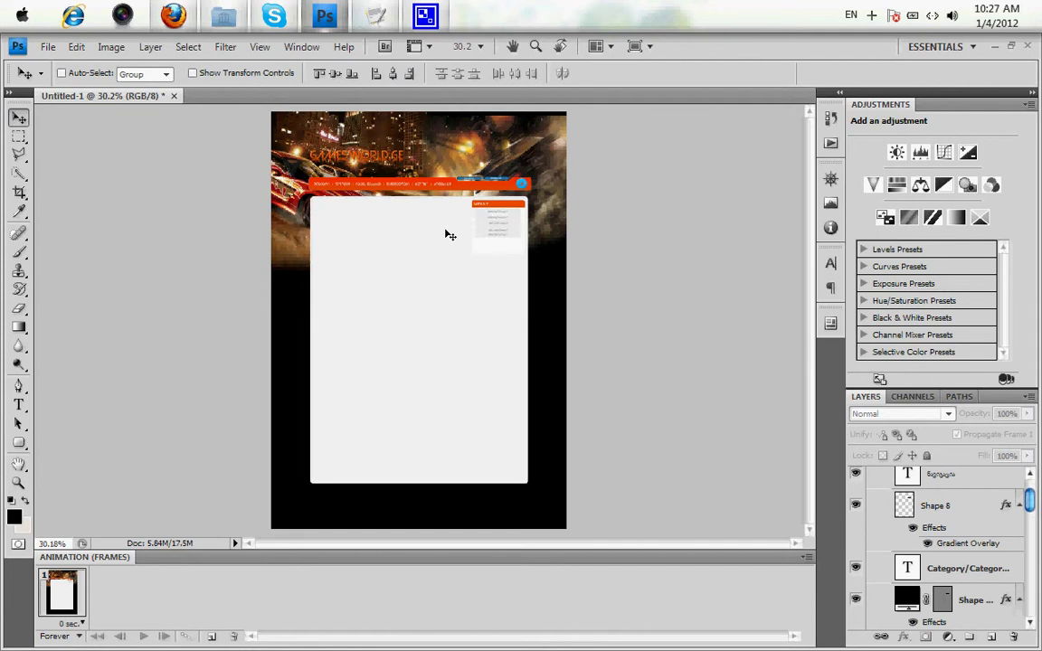
Duplicate the button down to seven rows, then zoom into the panel at 144%.
{"action": "key", "text": "alt"}
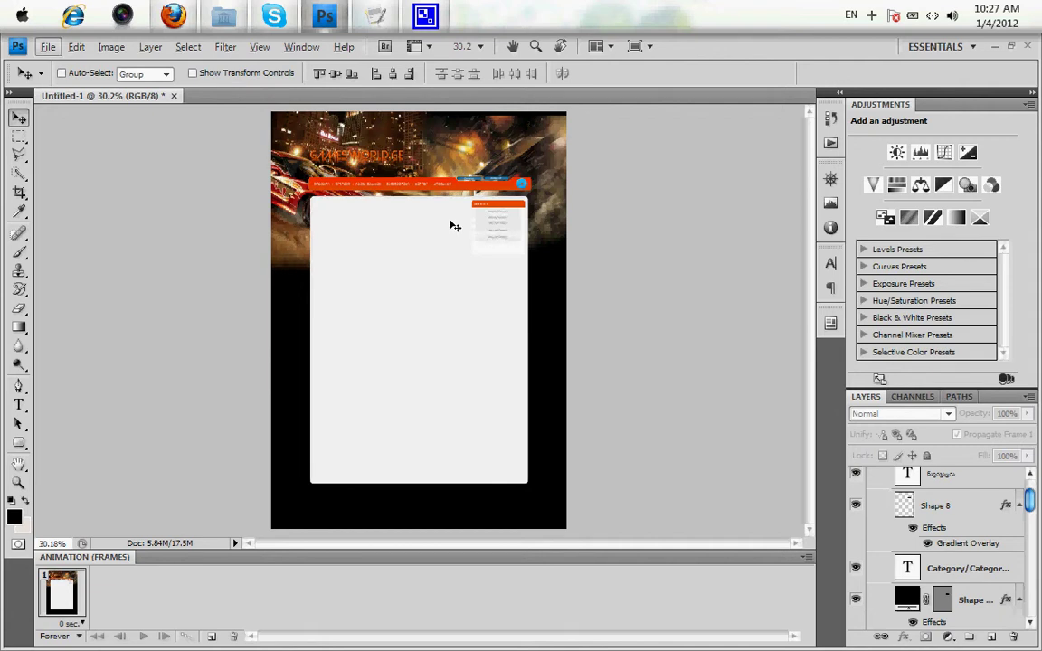
{"action": "key", "text": "alt"}
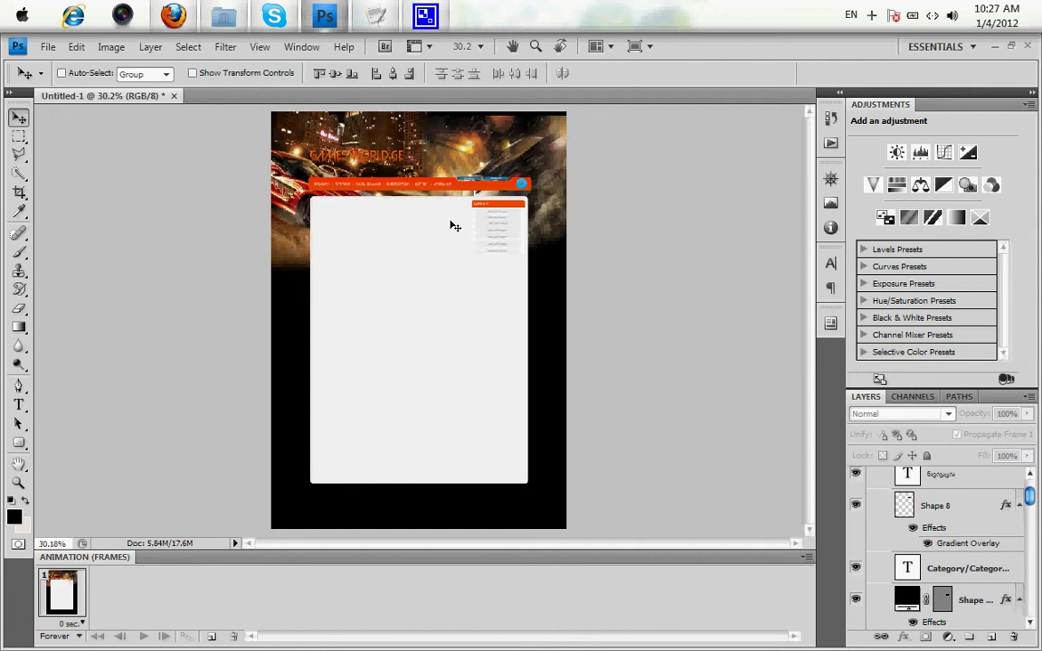
{"action": "left_click", "coordinate": [18, 482]}
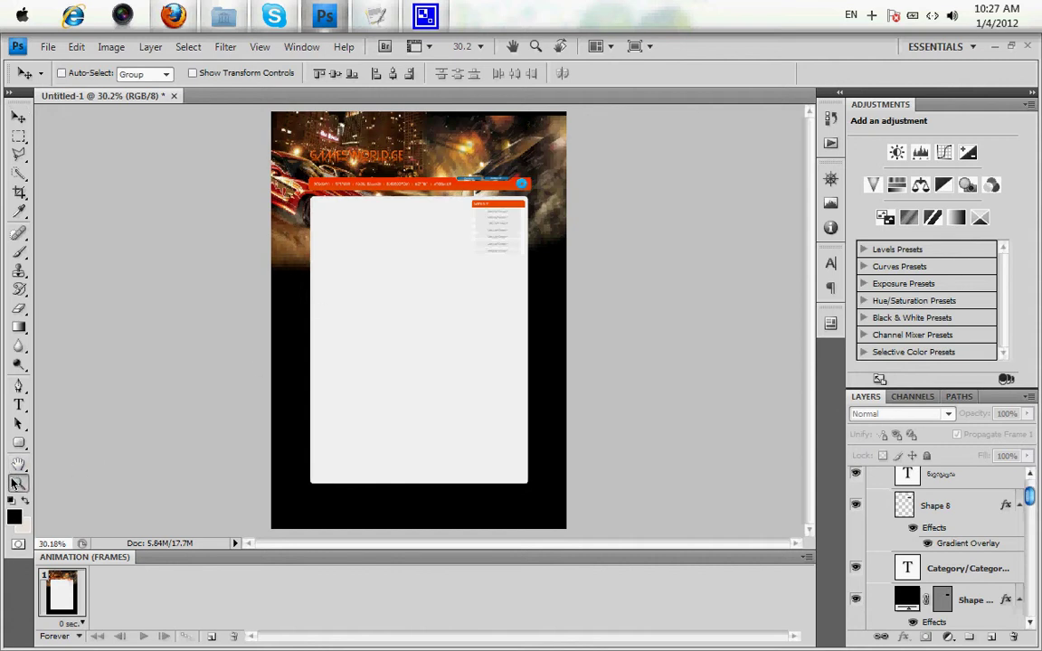
{"action": "left_click_drag", "start_coordinate": [400, 170], "coordinate": [400, 176]}
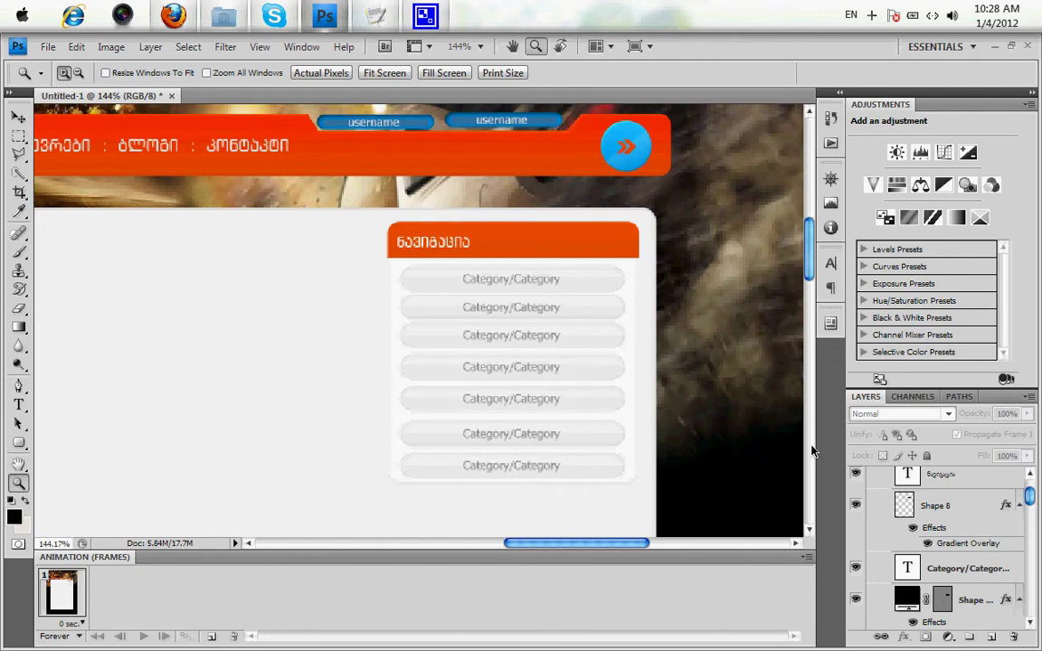
Nudge the bottom Category/Category button up closer to the row above.
{"action": "left_click", "coordinate": [18, 118]}
{"action": "key", "text": "Up"}
{"action": "key", "text": "Up"}
{"action": "key", "text": "Up"}
{"action": "key", "text": "Up"}
{"action": "key", "text": "Up"}
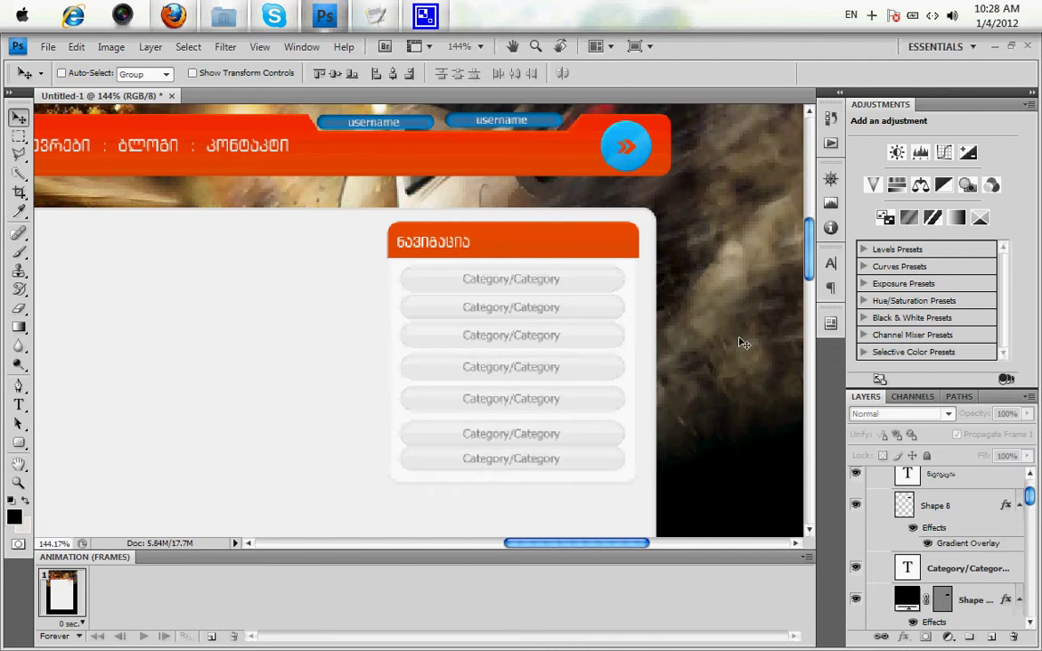
{"action": "scroll", "coordinate": [964, 570], "scroll_direction": "down", "scroll_amount": 2}
{"action": "left_click", "coordinate": [968, 563]}
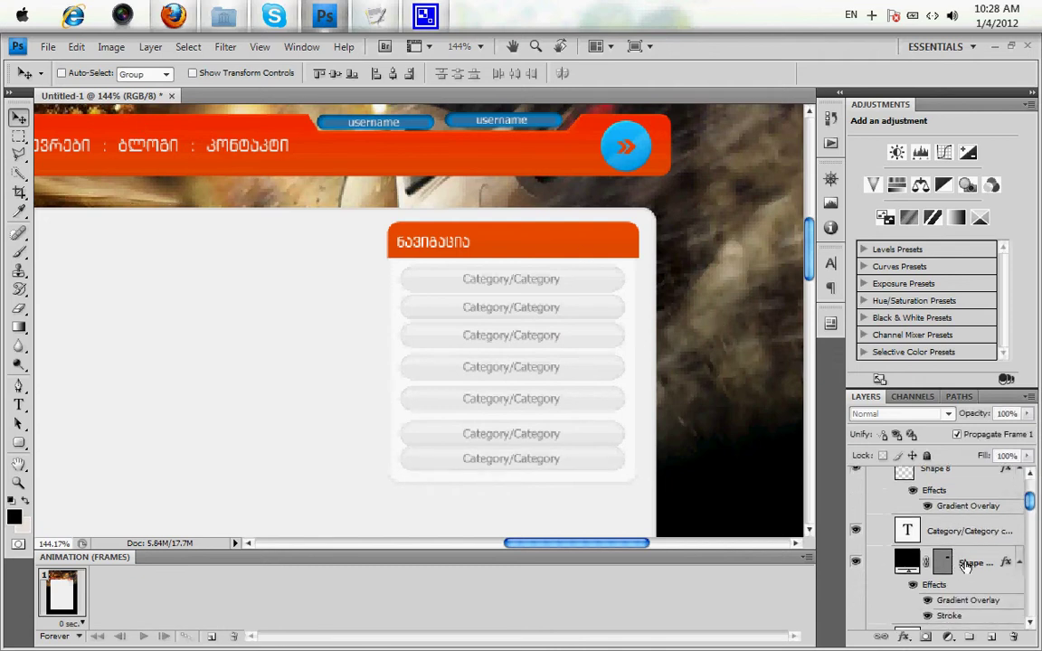
{"action": "scroll", "coordinate": [968, 586], "scroll_direction": "down", "scroll_amount": 2}
{"action": "left_click", "coordinate": [976, 608]}
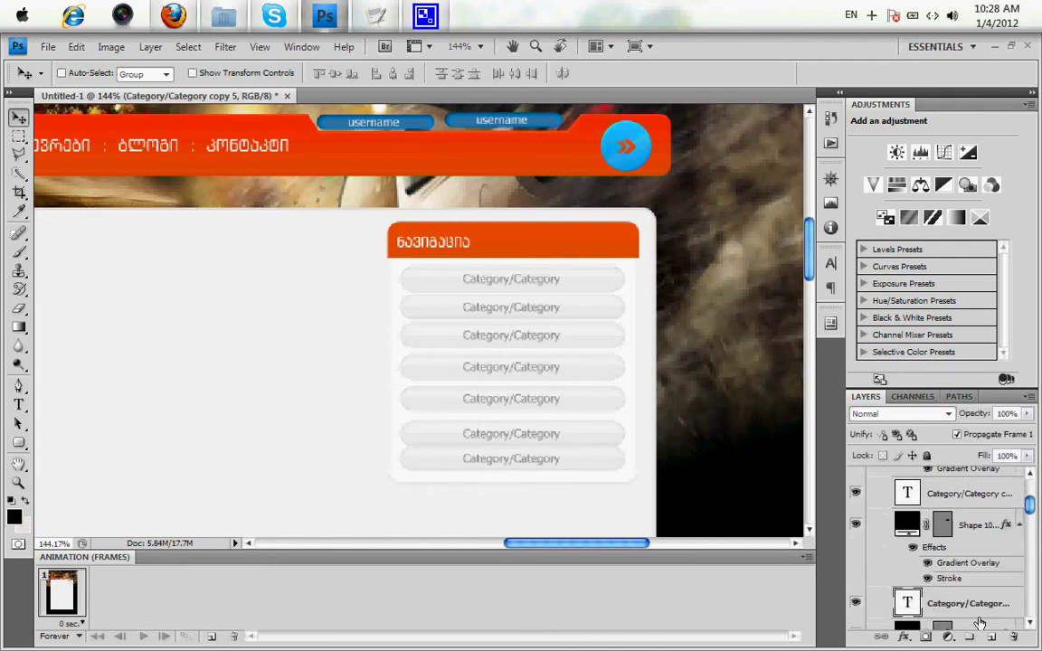
Nudge the sixth button up so all seven rows are evenly spaced.
{"action": "left_click", "coordinate": [855, 603]}
{"action": "left_click", "coordinate": [855, 604]}
{"action": "scroll", "coordinate": [855, 604], "scroll_direction": "down", "scroll_amount": 2}
{"action": "scroll", "coordinate": [954, 592], "scroll_direction": "up", "scroll_amount": 4}
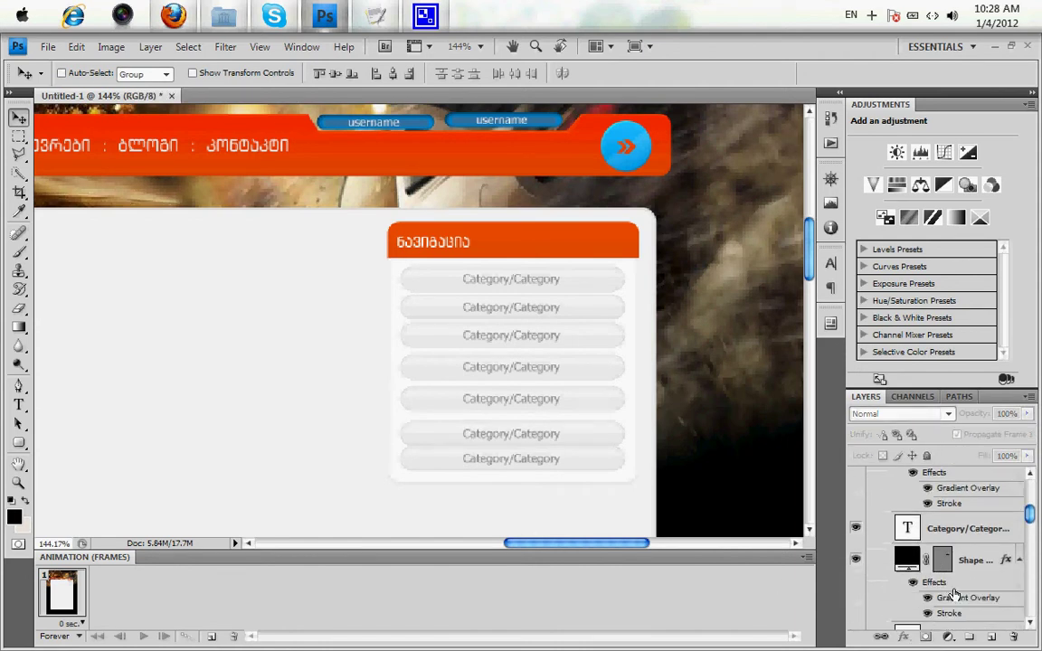
{"action": "key", "text": "Up"}
{"action": "key", "text": "Up"}
{"action": "key", "text": "Up"}
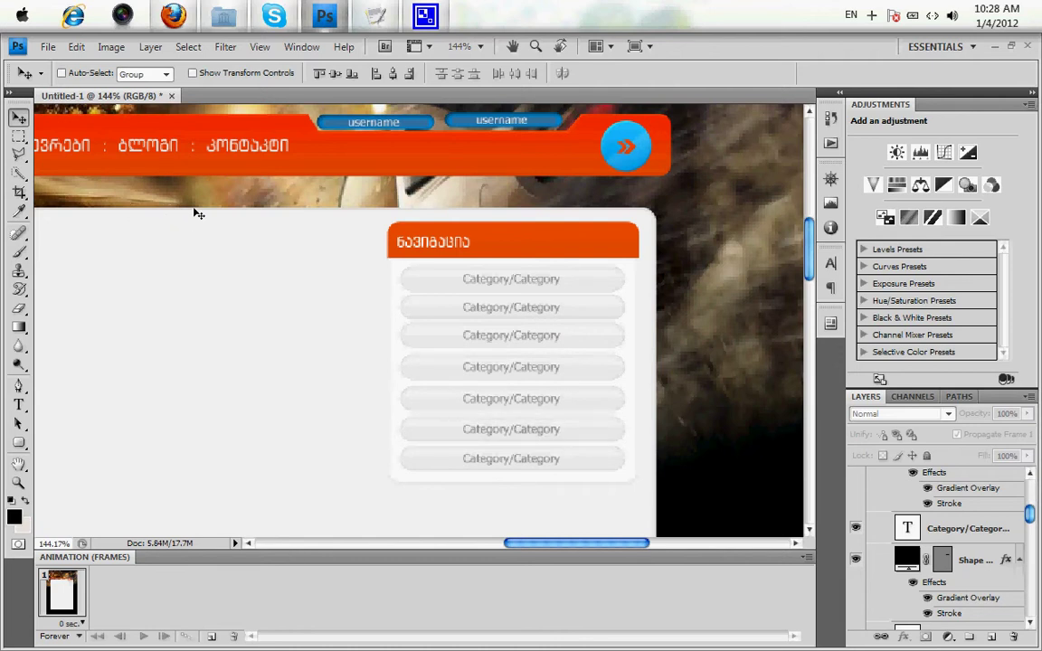
{"action": "left_click", "coordinate": [18, 484]}
{"action": "right_click", "coordinate": [157, 368]}
{"action": "left_click", "coordinate": [183, 373]}
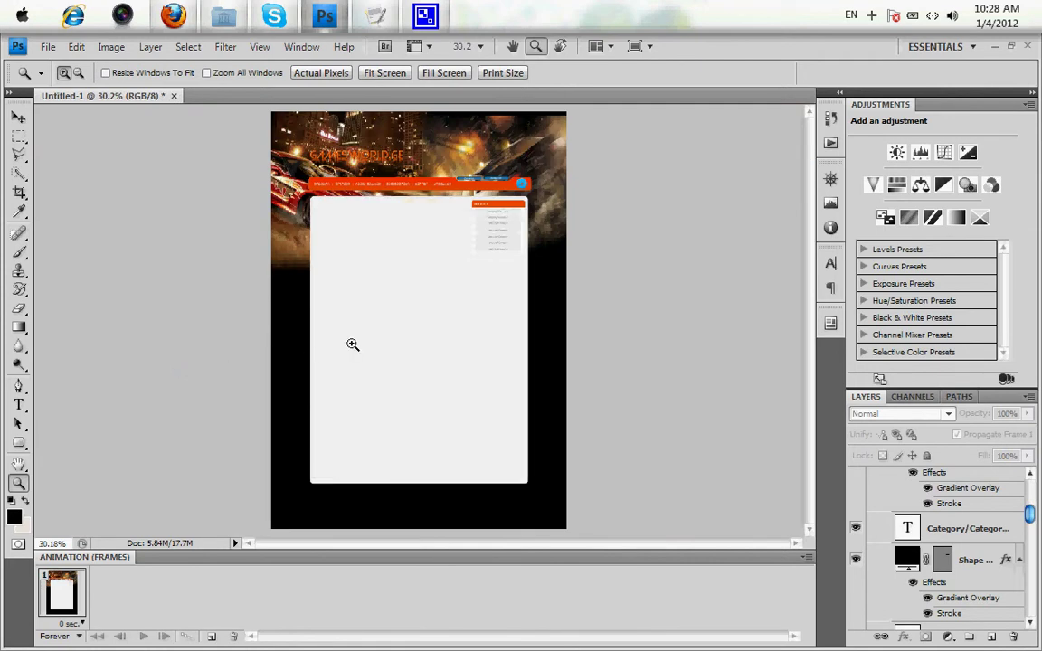
Collapse the navigation group and Alt-drag a copy directly below the original.
{"action": "scroll", "coordinate": [864, 546], "scroll_direction": "up", "scroll_amount": 3}
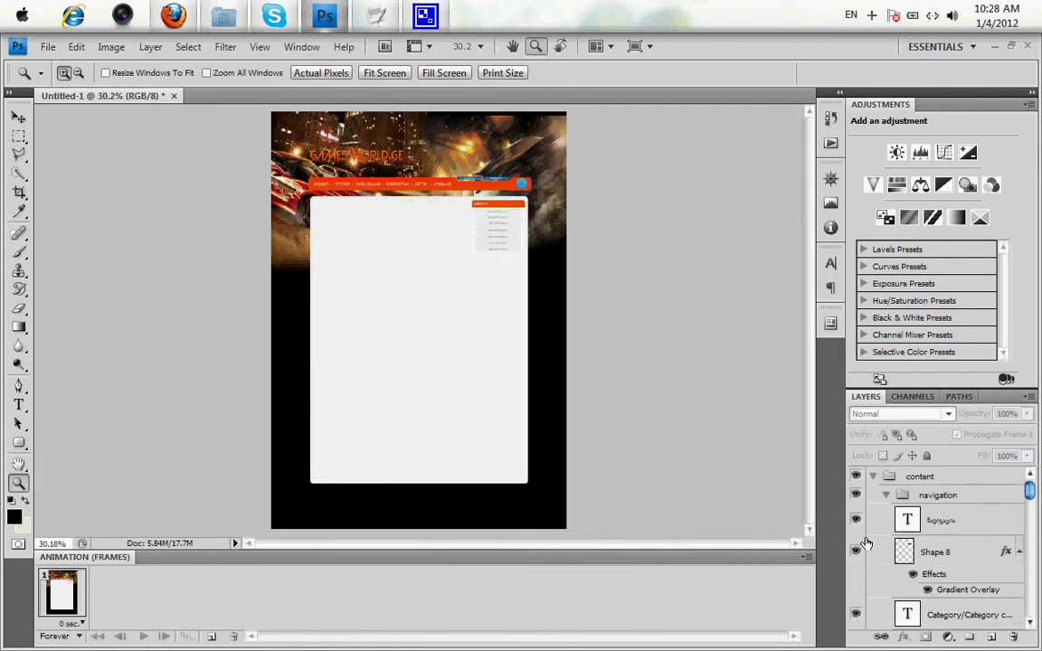
{"action": "left_click", "coordinate": [886, 495]}
{"action": "left_click", "coordinate": [922, 496]}
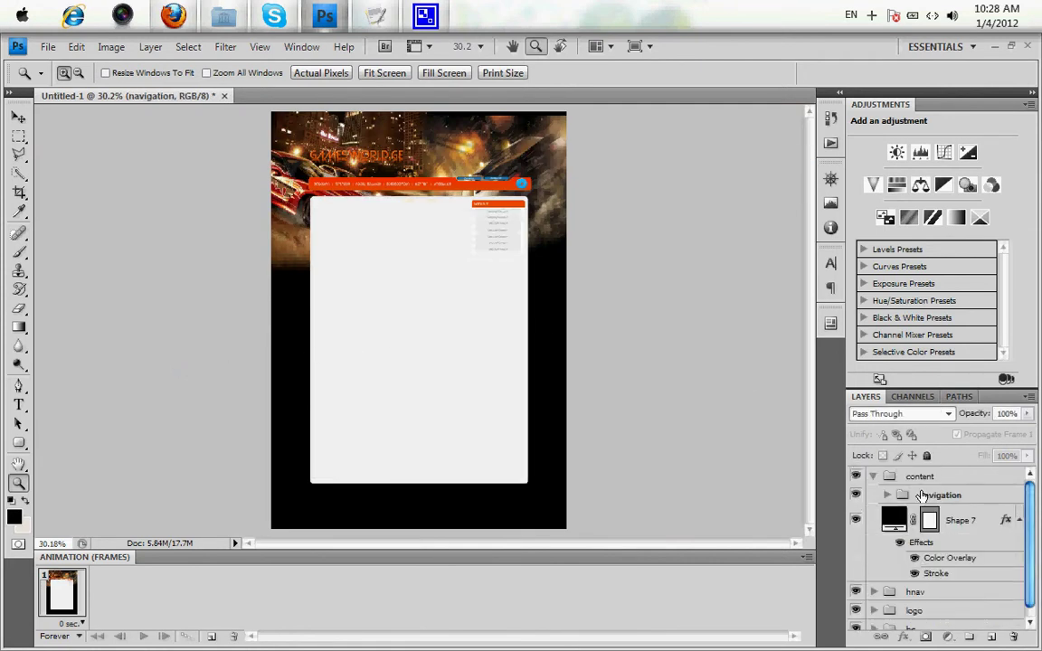
{"action": "left_click", "coordinate": [18, 118]}
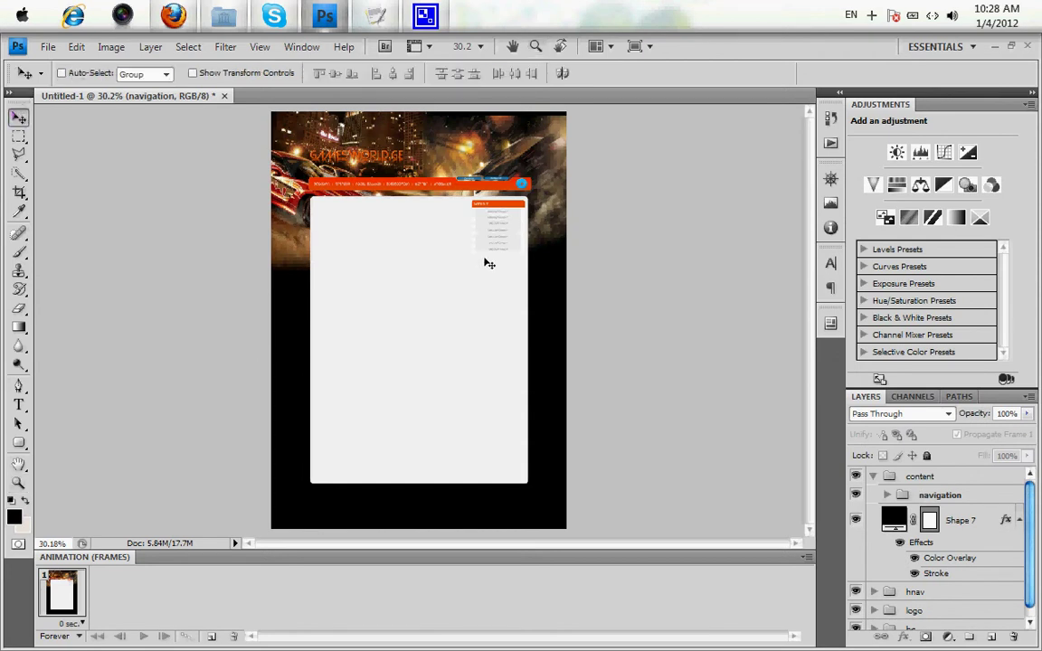
{"action": "left_click_drag", "start_coordinate": [485, 287], "coordinate": [486, 308]}
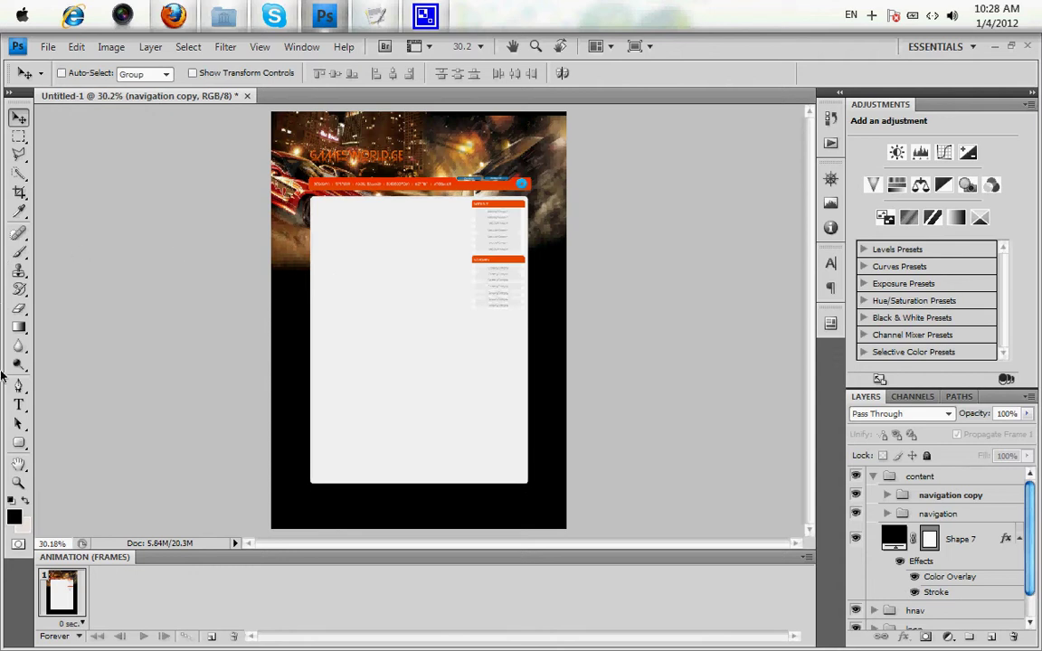
{"action": "left_click", "coordinate": [18, 483]}
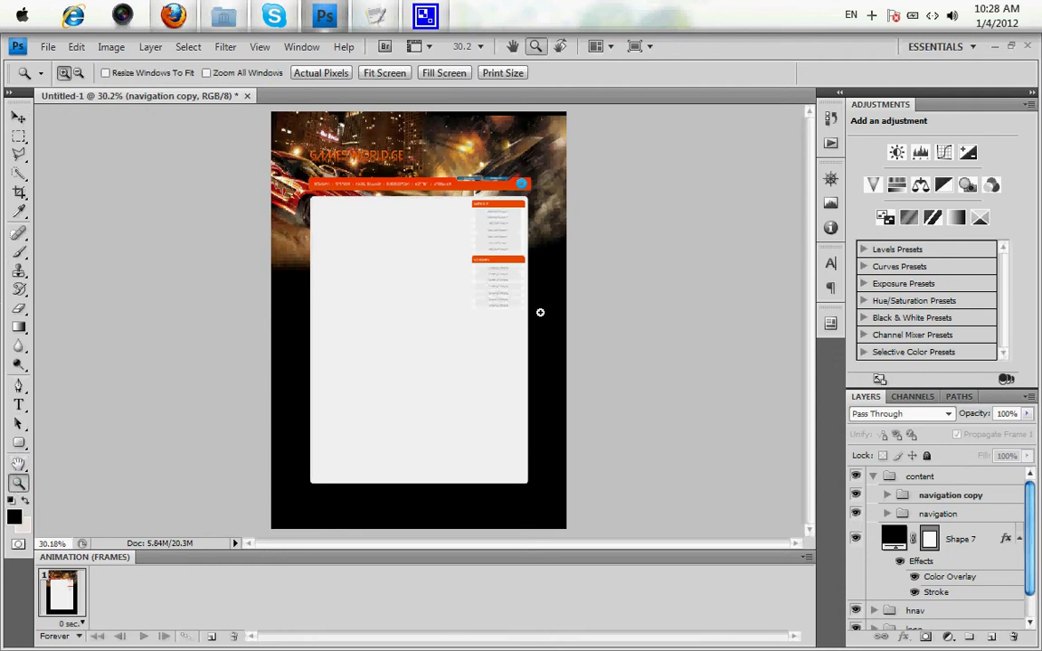
{"action": "left_click", "coordinate": [389, 193]}
{"action": "right_click", "coordinate": [405, 299]}
{"action": "left_click", "coordinate": [414, 305]}
Alt-drag both navigation panels together to copy them into the left column.
{"action": "left_click", "coordinate": [19, 117]}
{"action": "key", "text": "alt"}
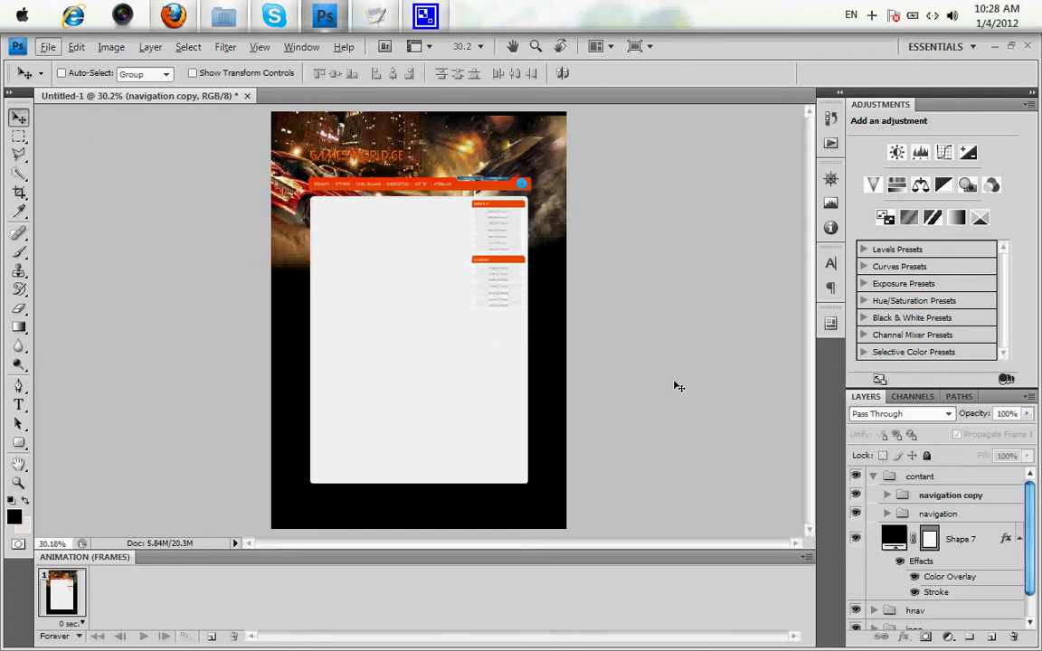
{"action": "left_click", "coordinate": [939, 514], "text": "ctrl"}
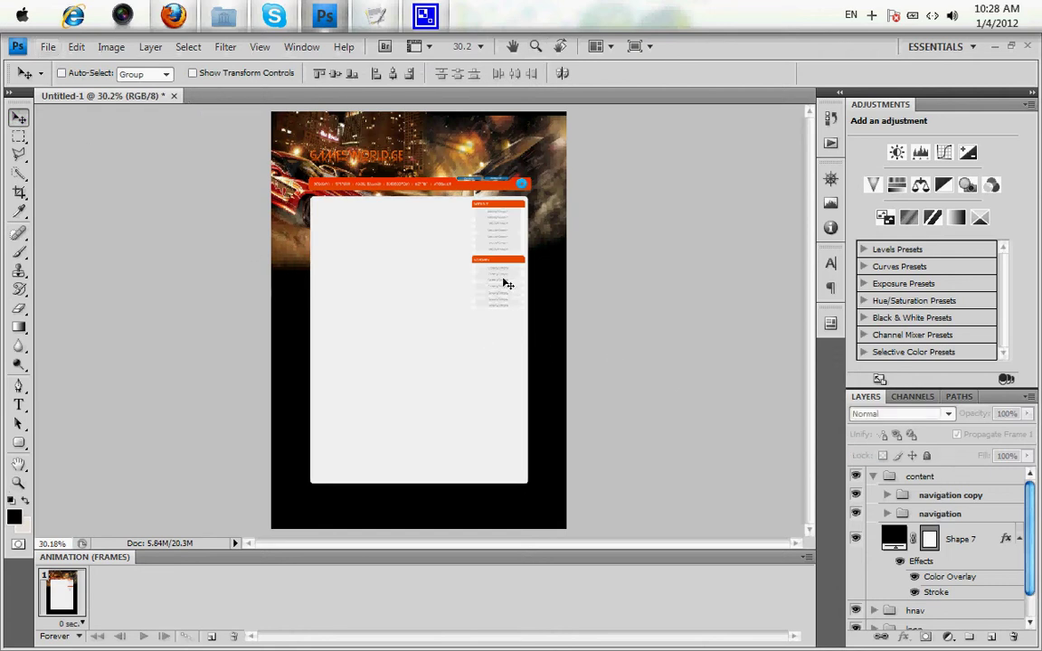
{"action": "key", "text": "alt"}
{"action": "left_click_drag", "start_coordinate": [346, 265], "coordinate": [359, 273]}
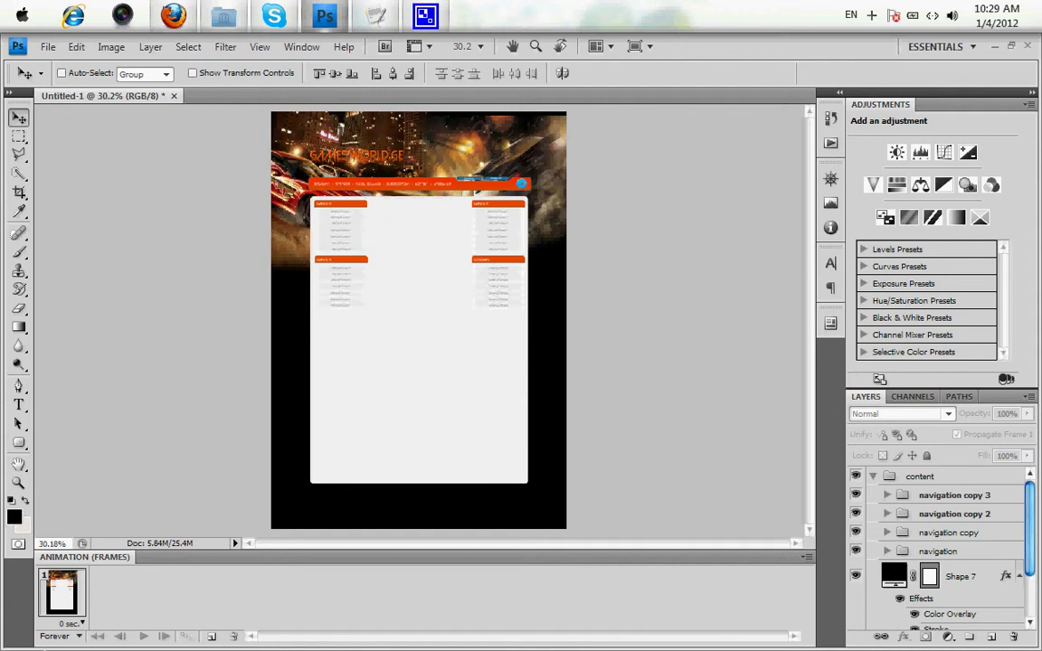
{"action": "left_click", "coordinate": [19, 483]}
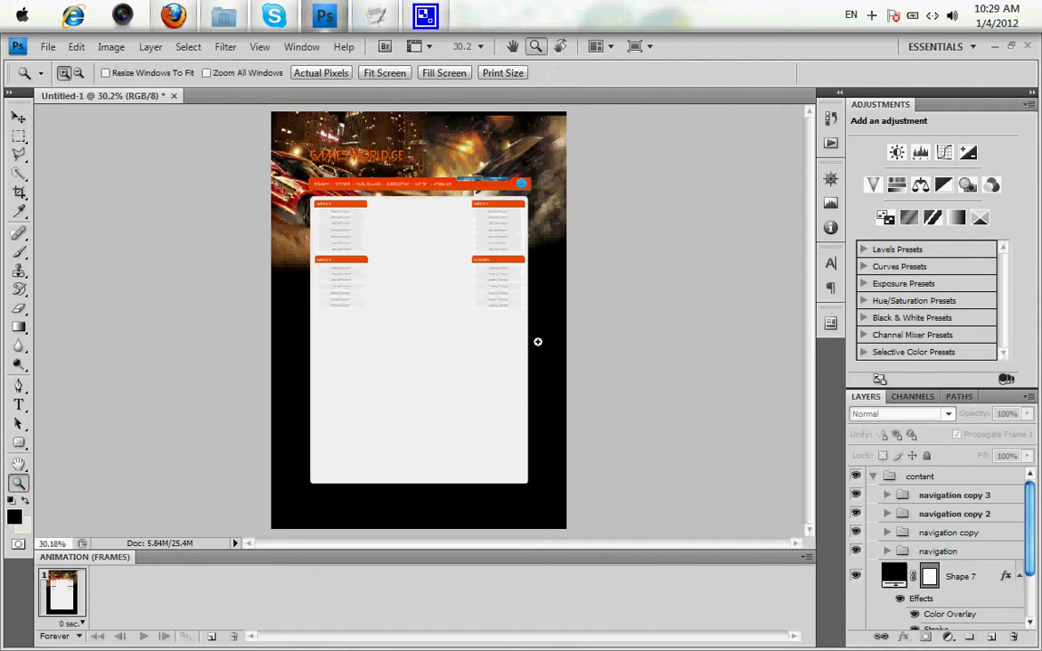
Create a group named 'news' above the panels with a new empty layer inside.
{"action": "left_click_drag", "start_coordinate": [400, 253], "coordinate": [278, 262]}
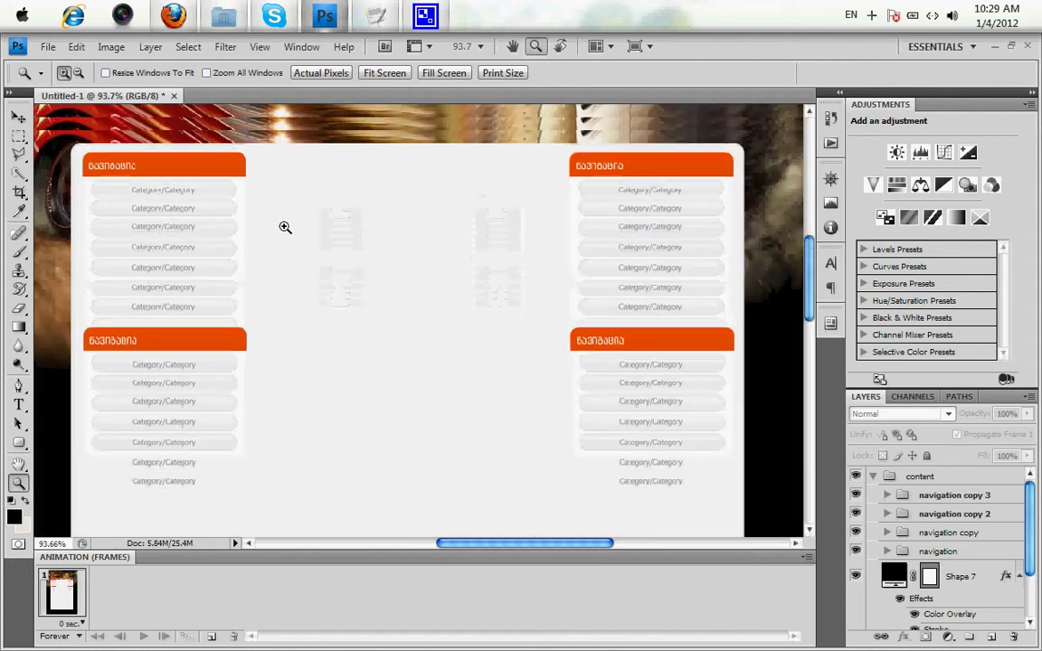
{"action": "scroll", "coordinate": [479, 343], "scroll_direction": "up", "scroll_amount": 2}
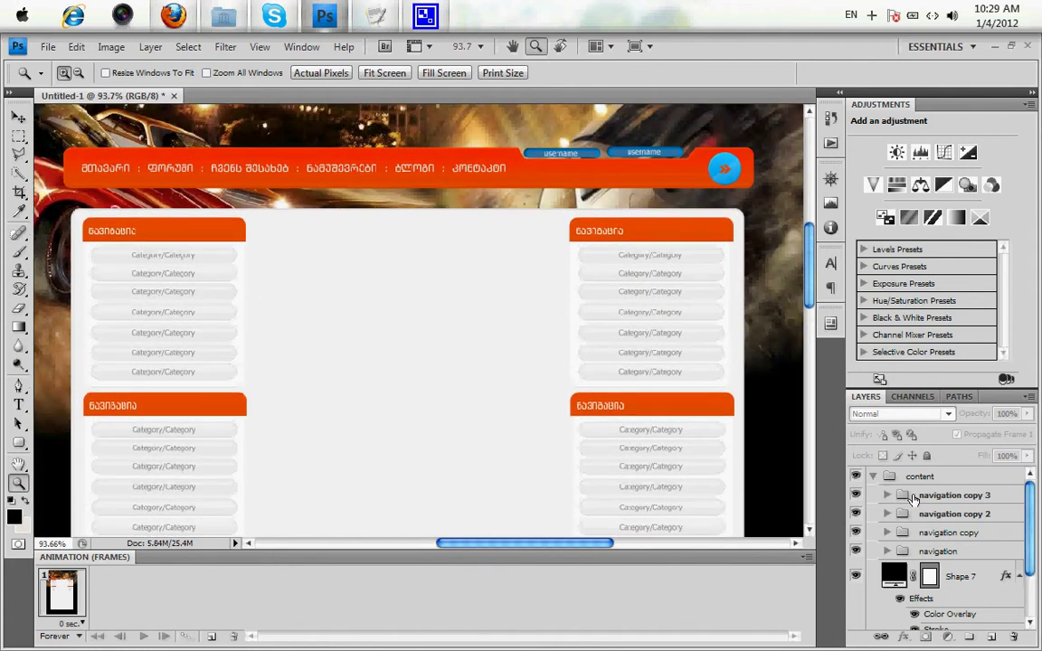
{"action": "left_click", "coordinate": [950, 496]}
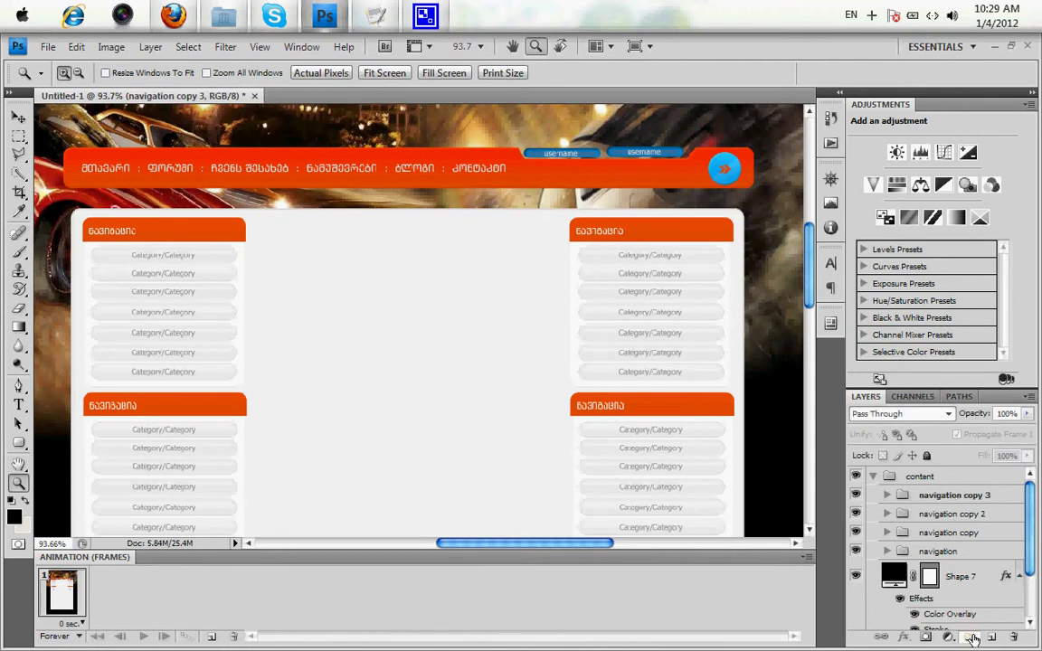
{"action": "left_click", "coordinate": [971, 638]}
{"action": "double_click", "coordinate": [950, 496]}
{"action": "type", "text": "new"}
{"action": "key", "text": "Return"}
{"action": "key", "text": "z"}
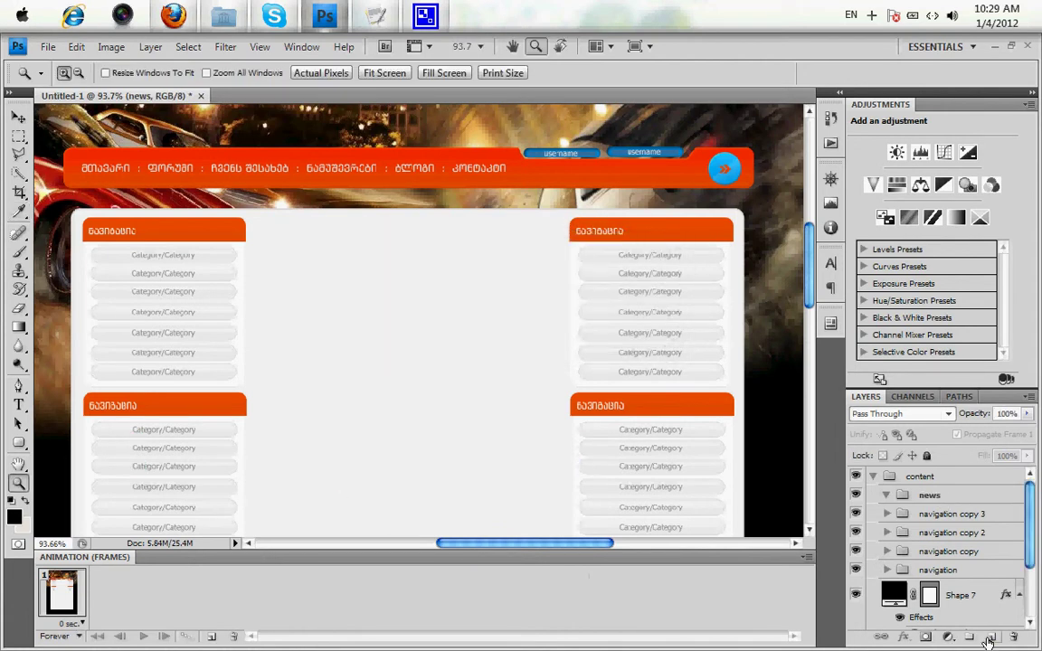
{"action": "key", "text": "ctrl+shift+alt+n"}
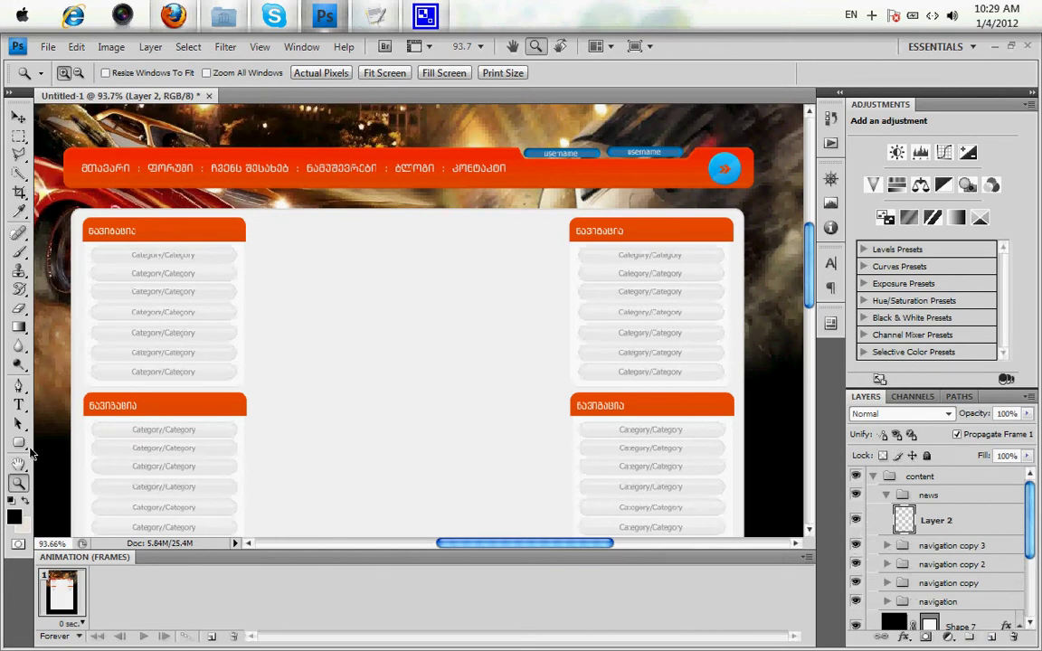
Draw a 10 px radius rounded rectangle across the top of the centre panel.
{"action": "left_click", "coordinate": [25, 445]}
{"action": "right_click", "coordinate": [28, 447]}
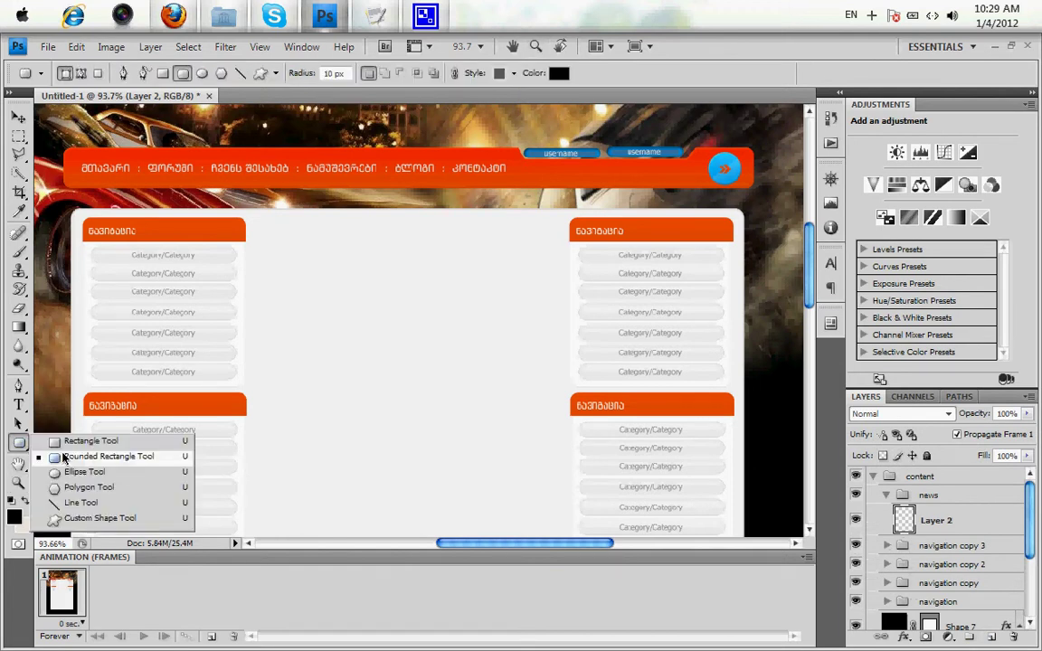
{"action": "left_click", "coordinate": [66, 458]}
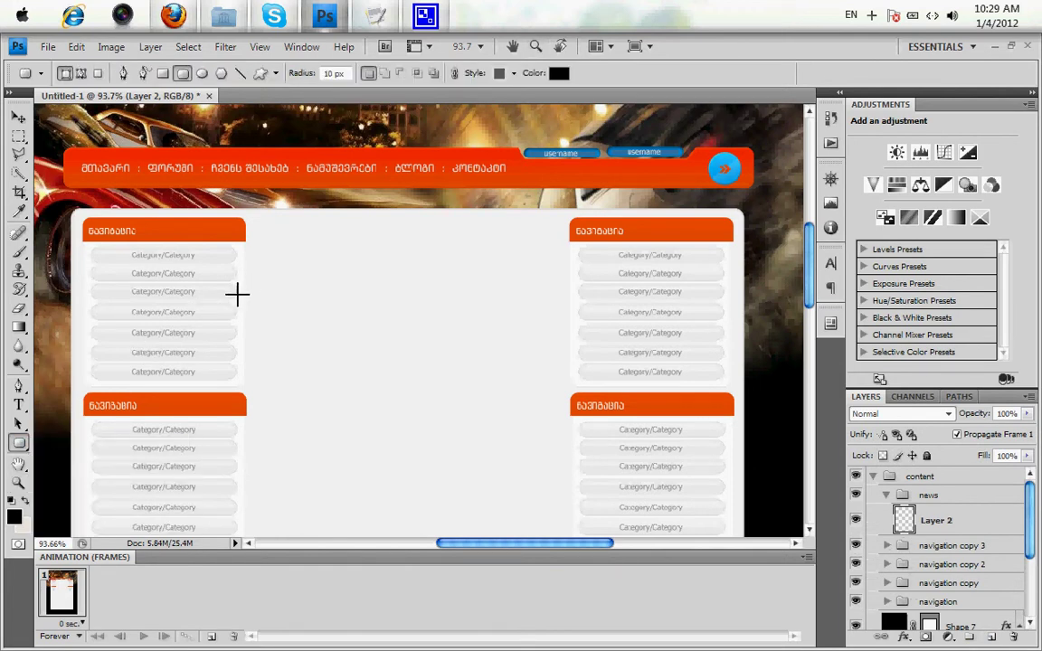
{"action": "right_click", "coordinate": [28, 445]}
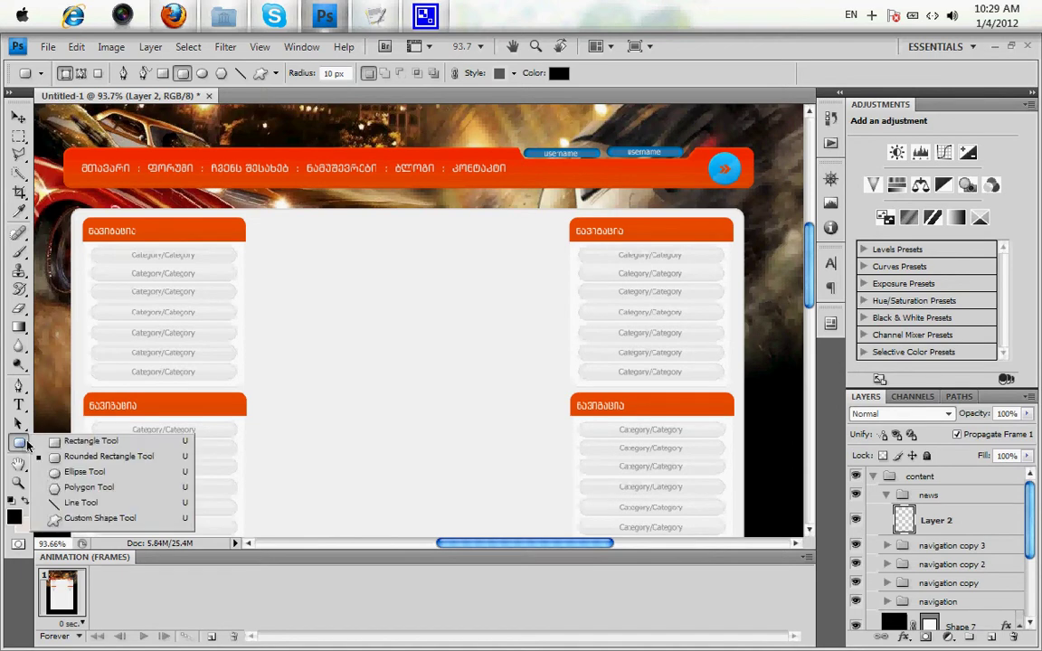
{"action": "left_click", "coordinate": [296, 300]}
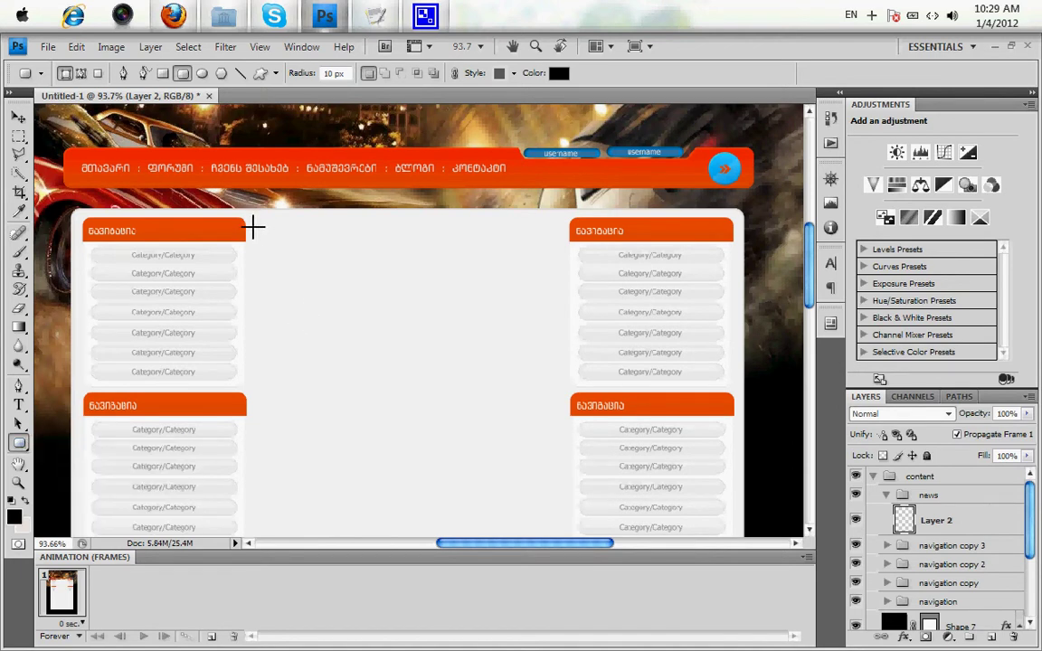
{"action": "left_click_drag", "start_coordinate": [256, 227], "coordinate": [564, 376]}
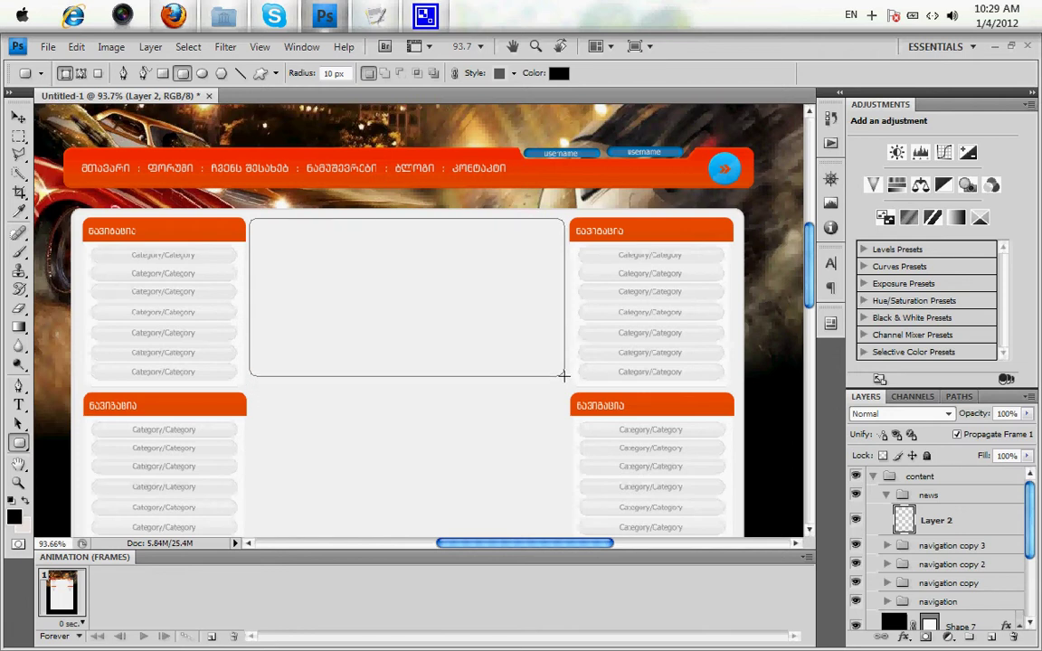
{"action": "left_click_drag", "start_coordinate": [564, 376], "coordinate": [565, 381]}
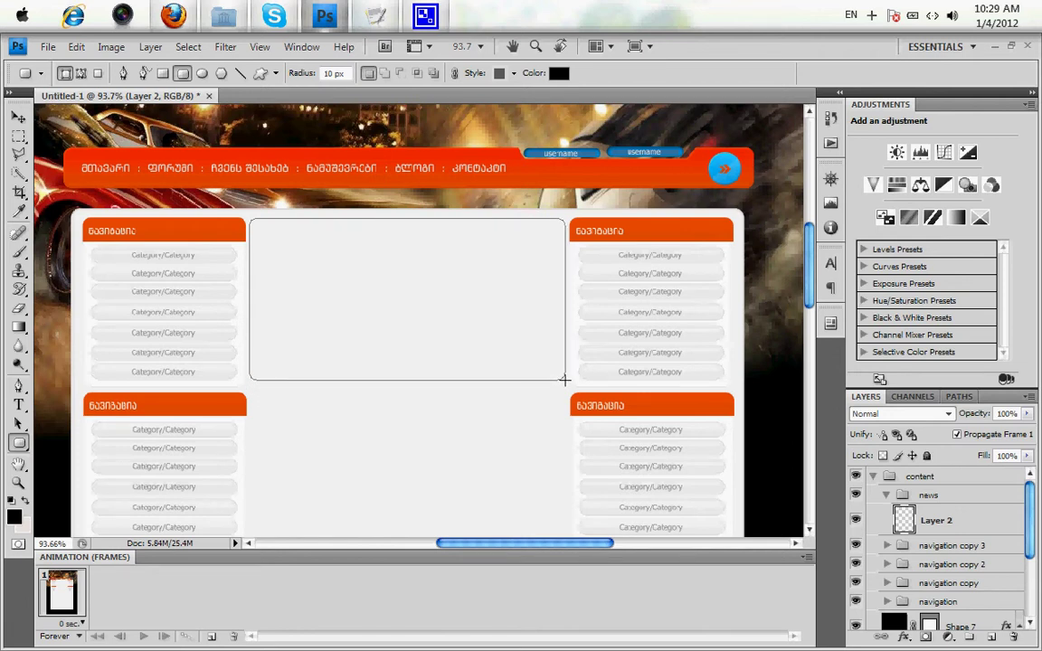
{"action": "left_click_drag", "start_coordinate": [564, 381], "coordinate": [565, 381]}
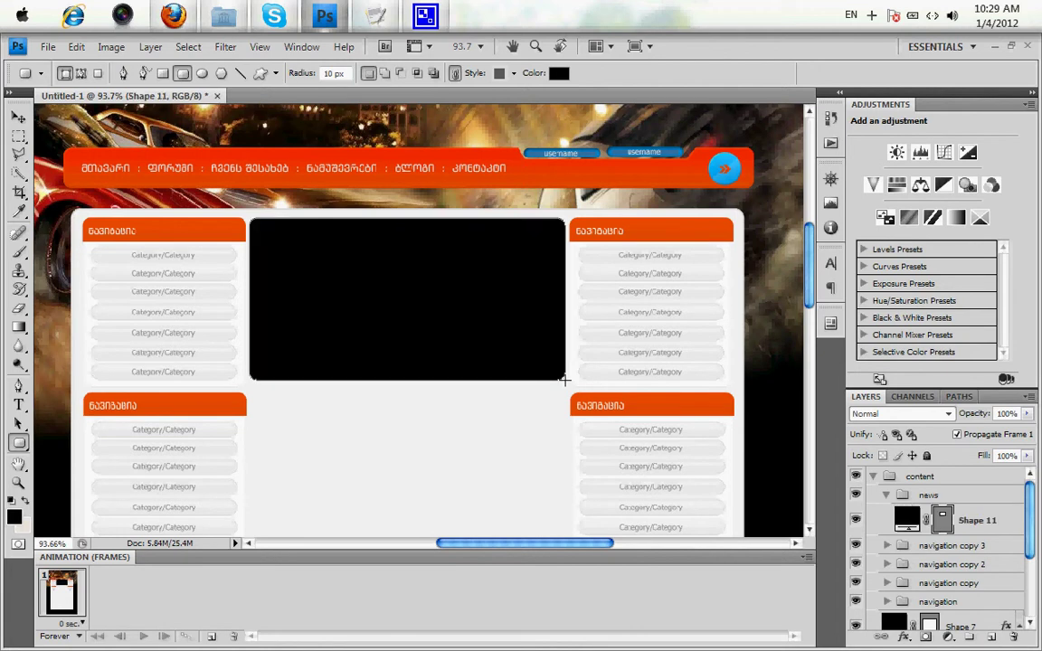
Fill the Shape 11 box with light grey f8f8f8.
{"action": "double_click", "coordinate": [906, 520]}
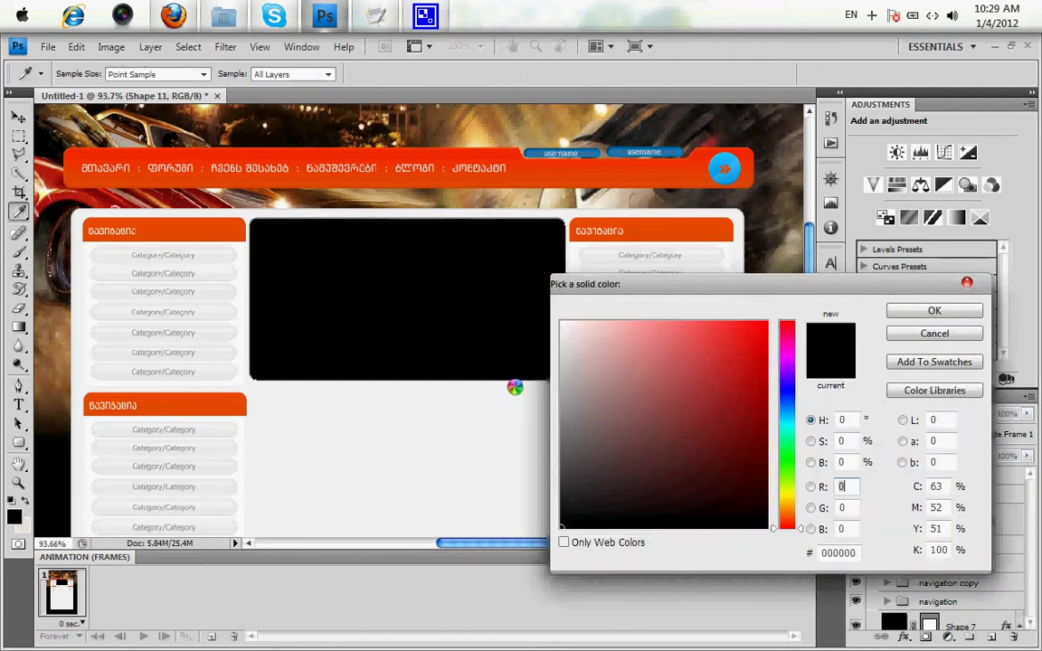
{"action": "left_click", "coordinate": [516, 395]}
{"action": "left_click_drag", "start_coordinate": [502, 312], "coordinate": [496, 302]}
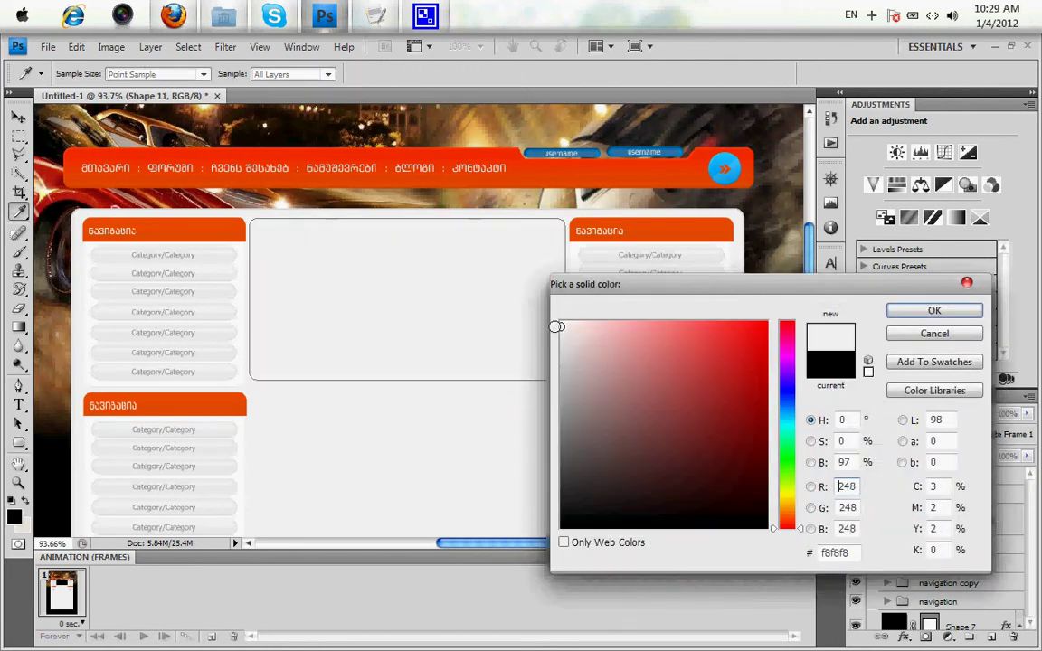
{"action": "left_click", "coordinate": [914, 311]}
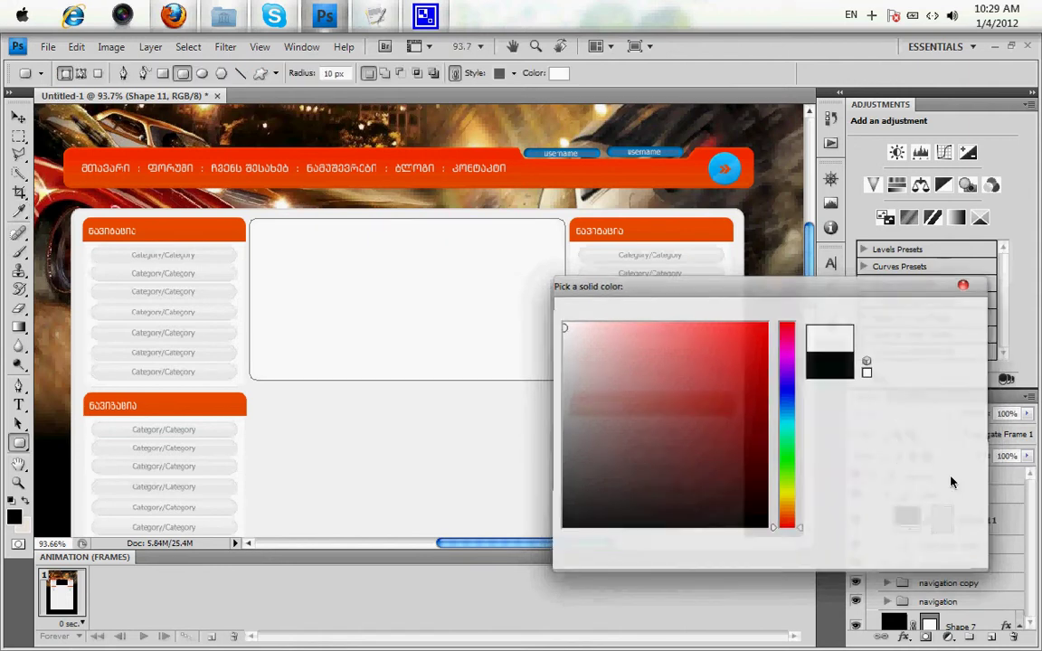
{"action": "left_click", "coordinate": [946, 518]}
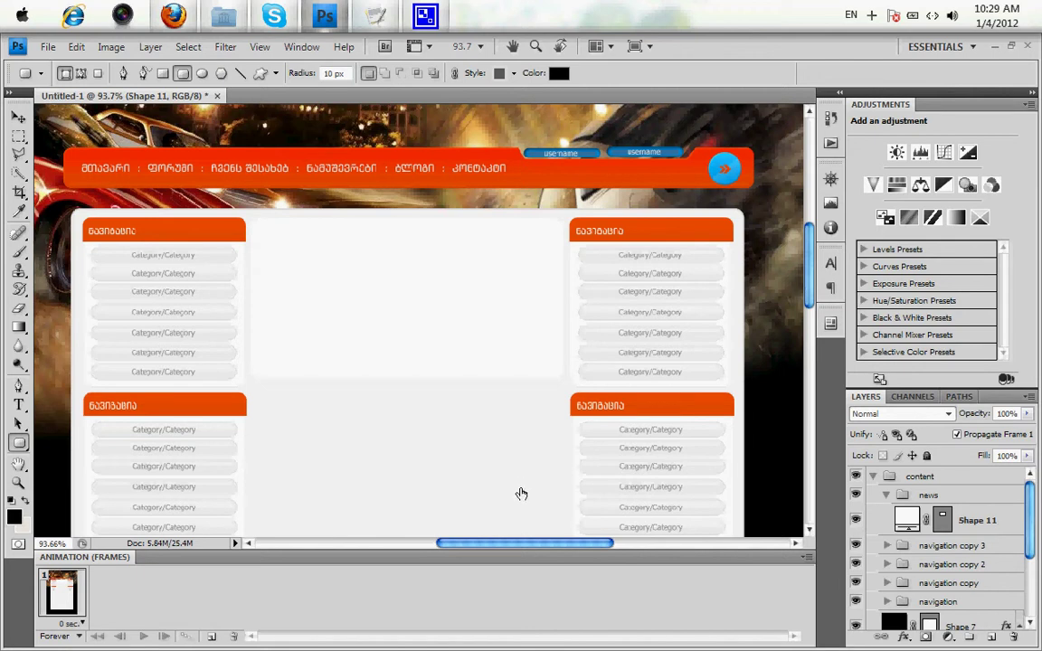
Give Shape 11 a 1 px Stroke coloured d7d7d7.
{"action": "double_click", "coordinate": [986, 521]}
{"action": "left_click", "coordinate": [590, 394]}
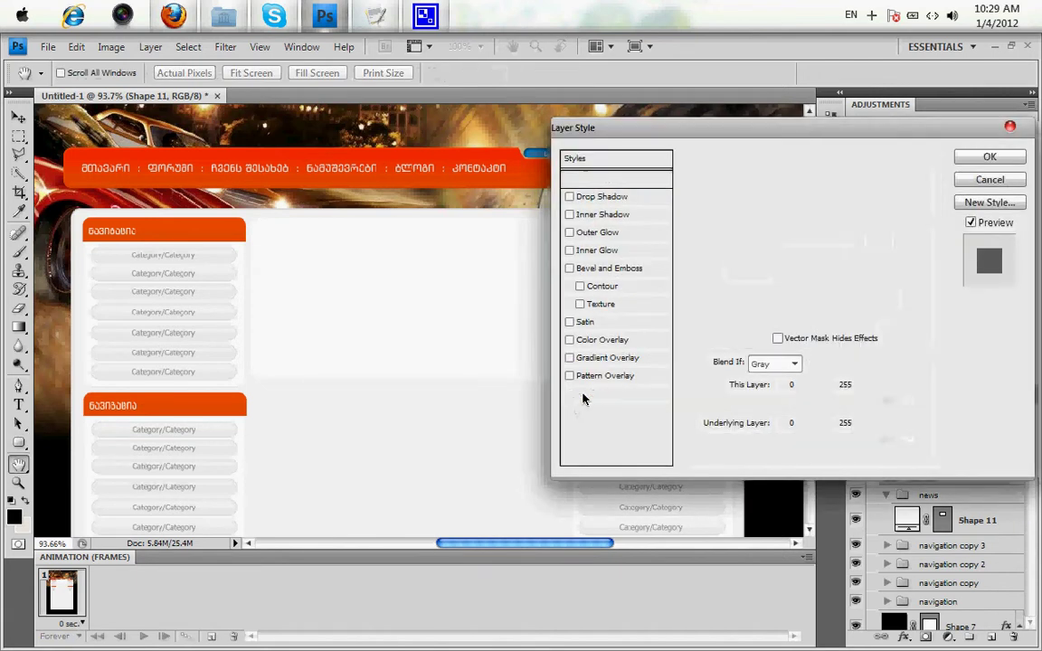
{"action": "left_click_drag", "start_coordinate": [763, 181], "coordinate": [752, 183]}
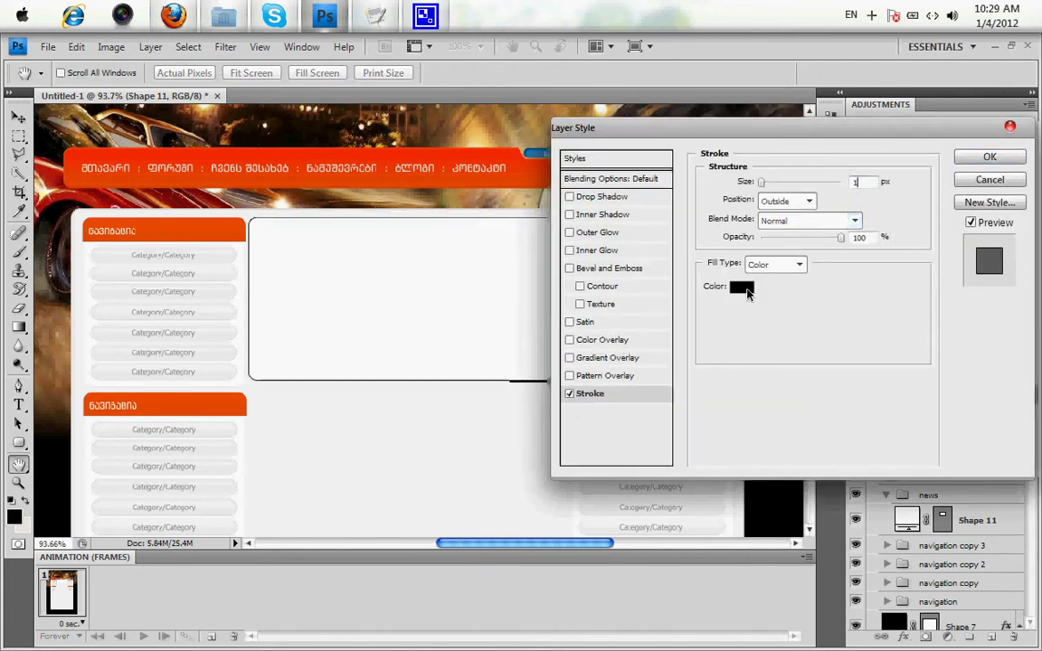
{"action": "left_click", "coordinate": [742, 287]}
{"action": "left_click", "coordinate": [487, 319]}
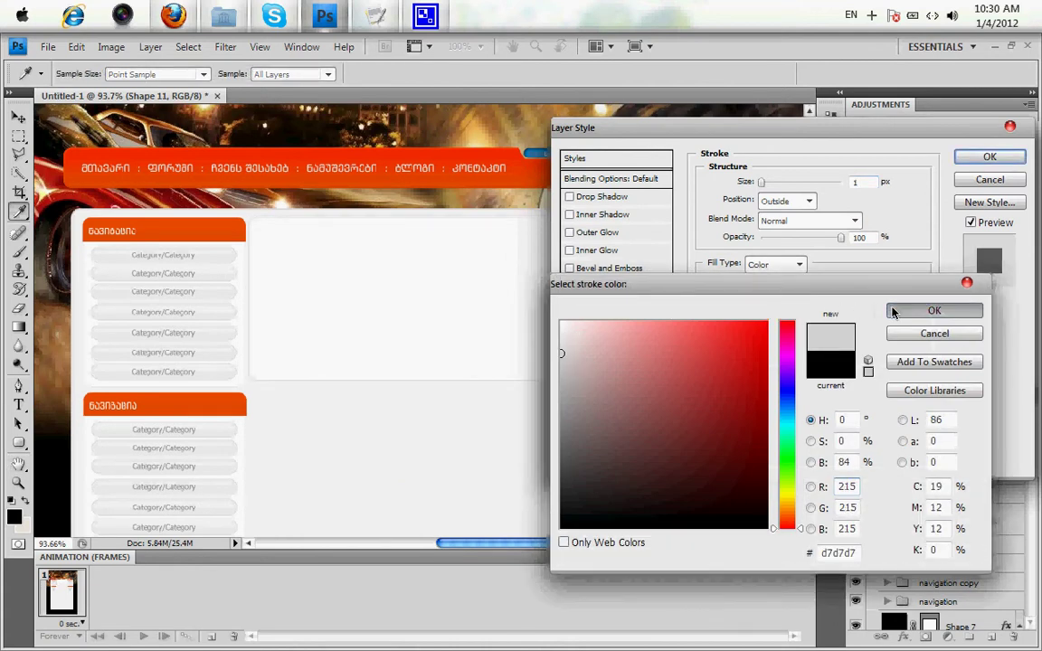
{"action": "left_click", "coordinate": [932, 311]}
{"action": "left_click", "coordinate": [989, 158]}
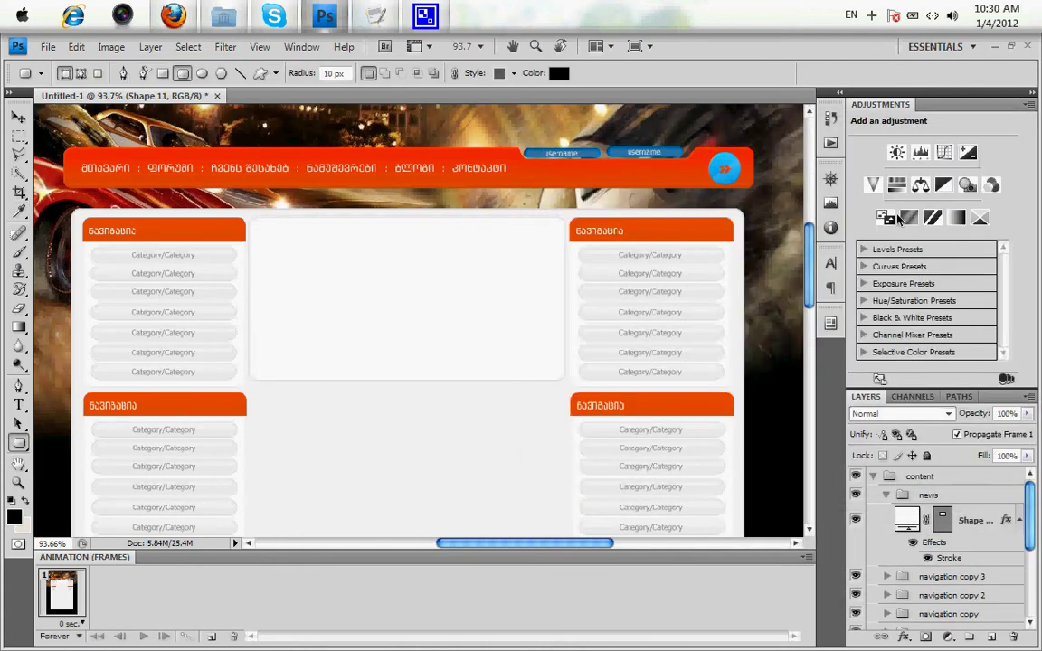
{"action": "left_click", "coordinate": [19, 118]}
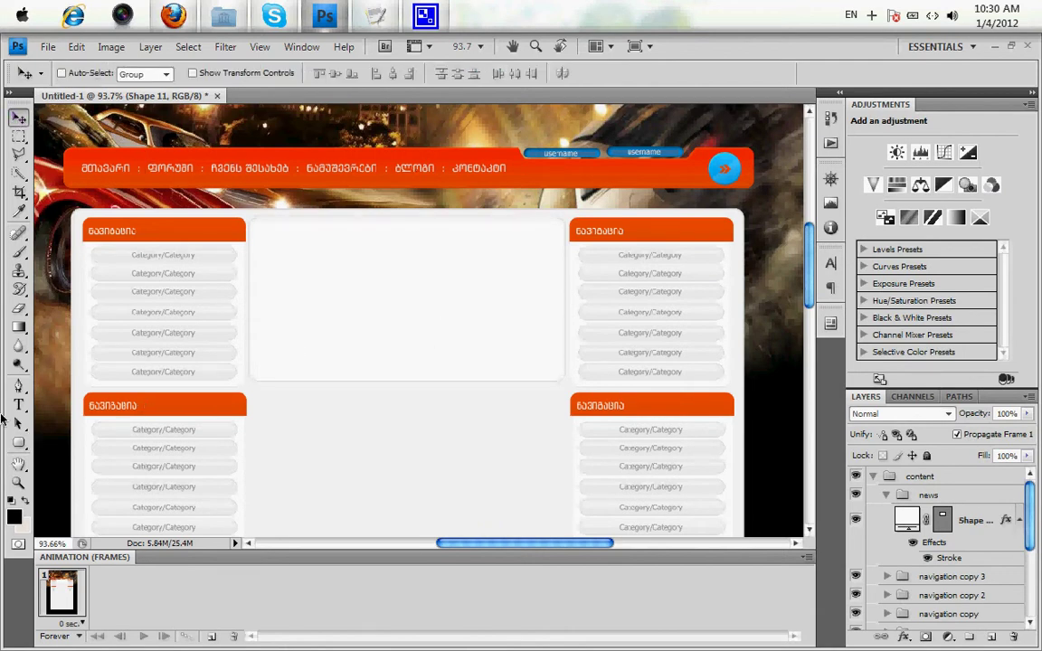
{"action": "left_click", "coordinate": [16, 440]}
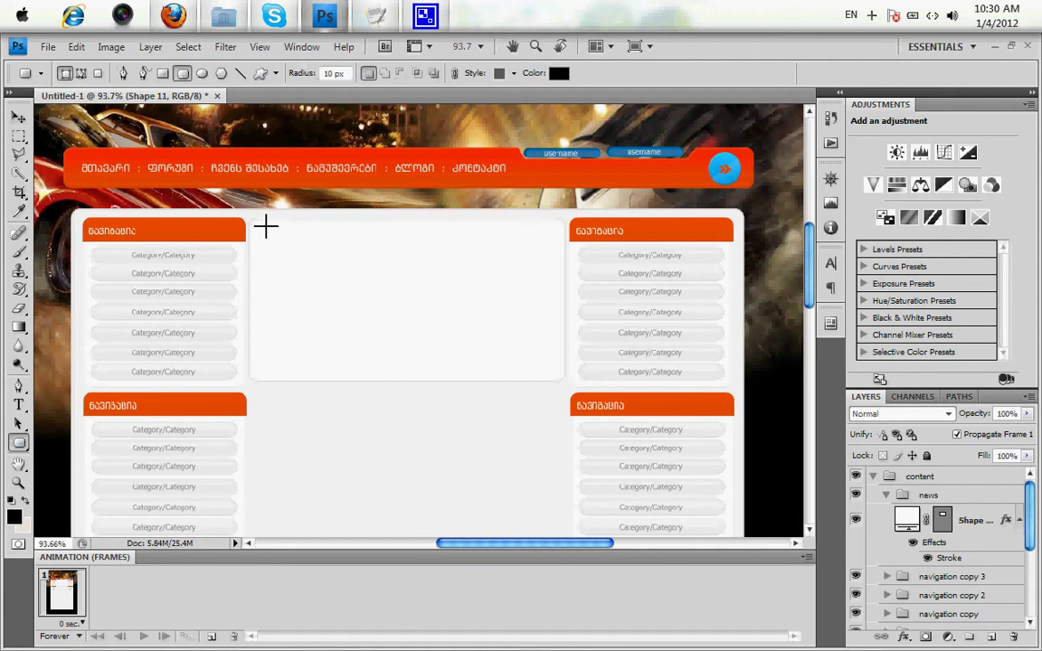
Draw a thin bar along the box top and start a Gradient Overlay with orange.
{"action": "mouse_move", "coordinate": [255, 225]}
{"action": "left_mouse_down"}
{"action": "mouse_move", "coordinate": [297, 237]}
{"action": "mouse_move", "coordinate": [510, 237]}
{"action": "left_mouse_up"}
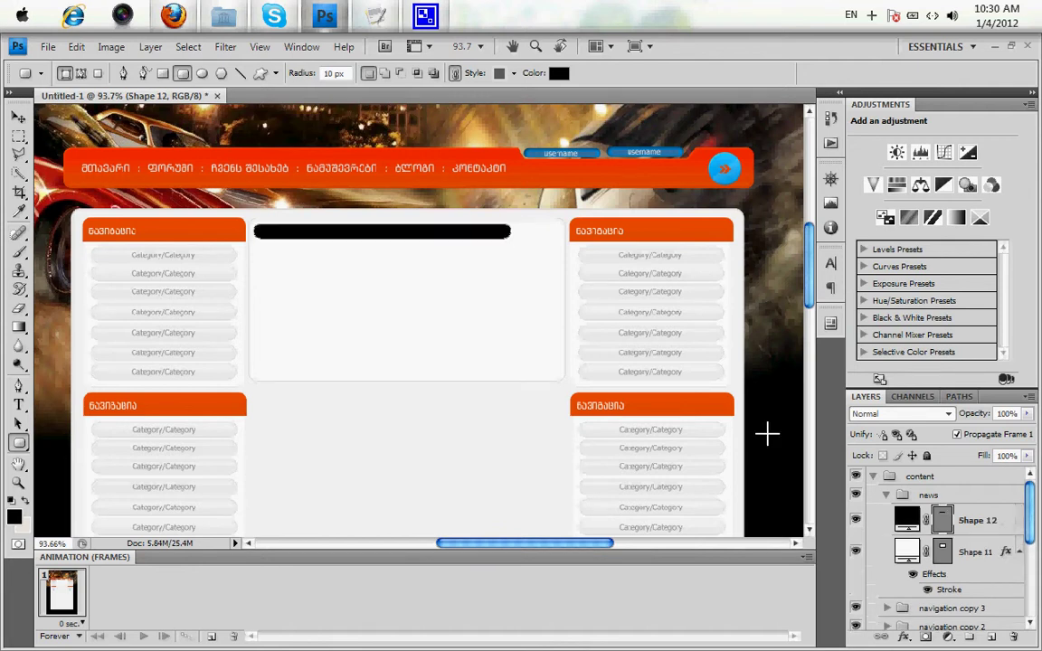
{"action": "double_click", "coordinate": [1000, 525]}
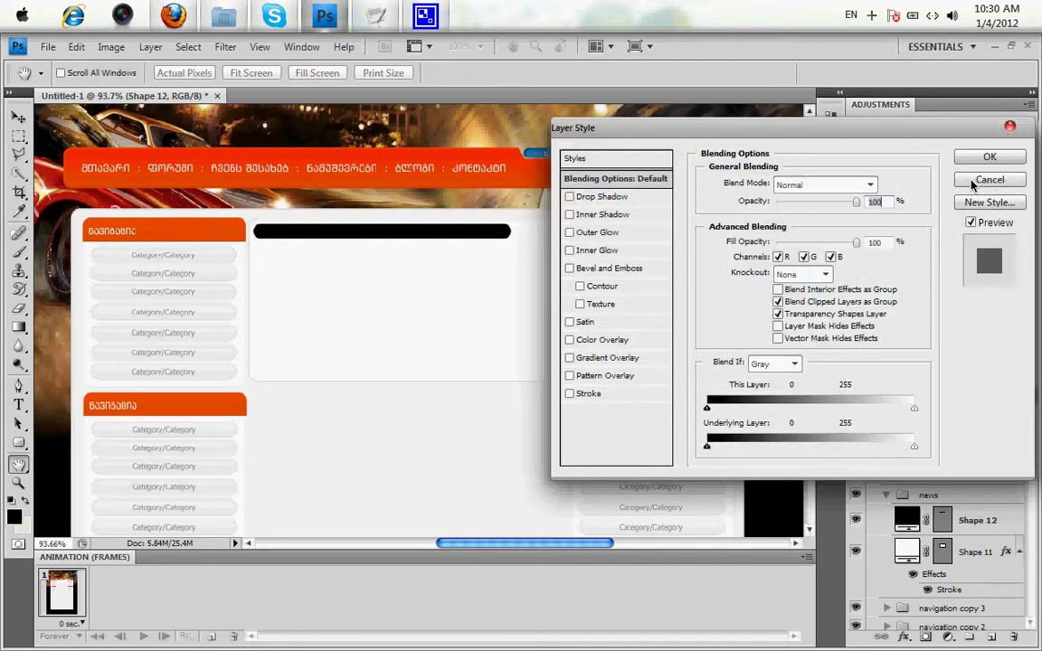
{"action": "left_click", "coordinate": [611, 359]}
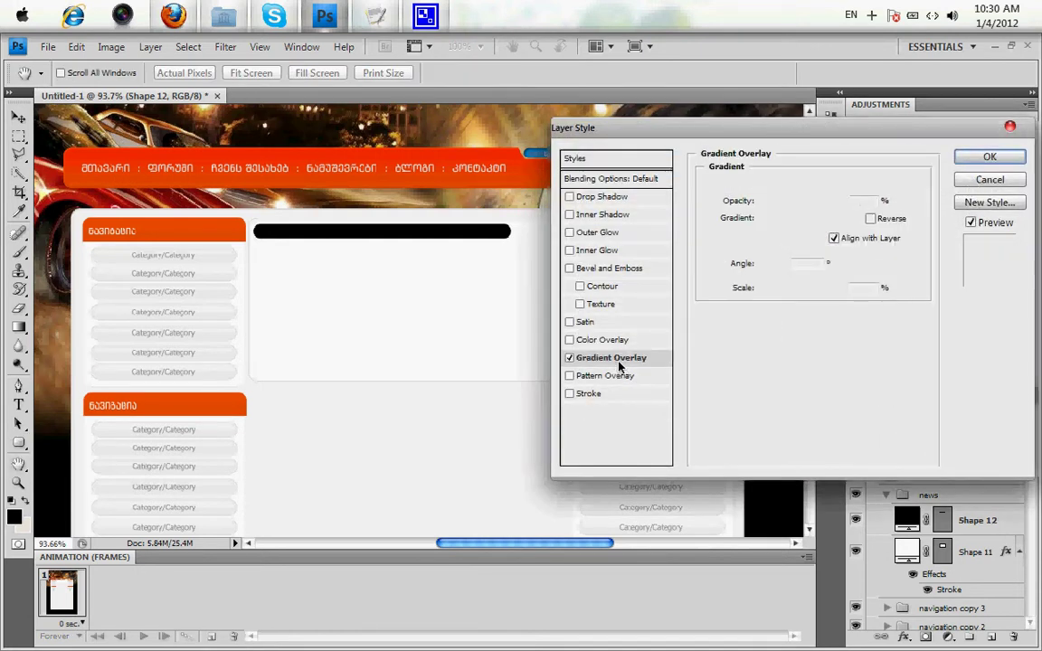
{"action": "left_click", "coordinate": [788, 221]}
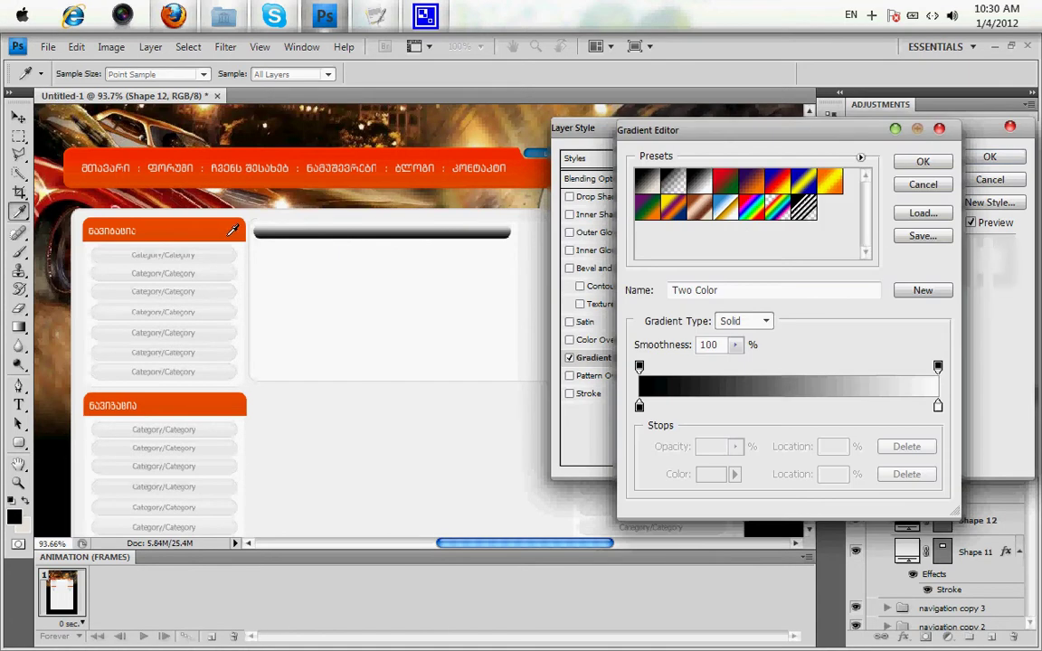
{"action": "double_click", "coordinate": [639, 409]}
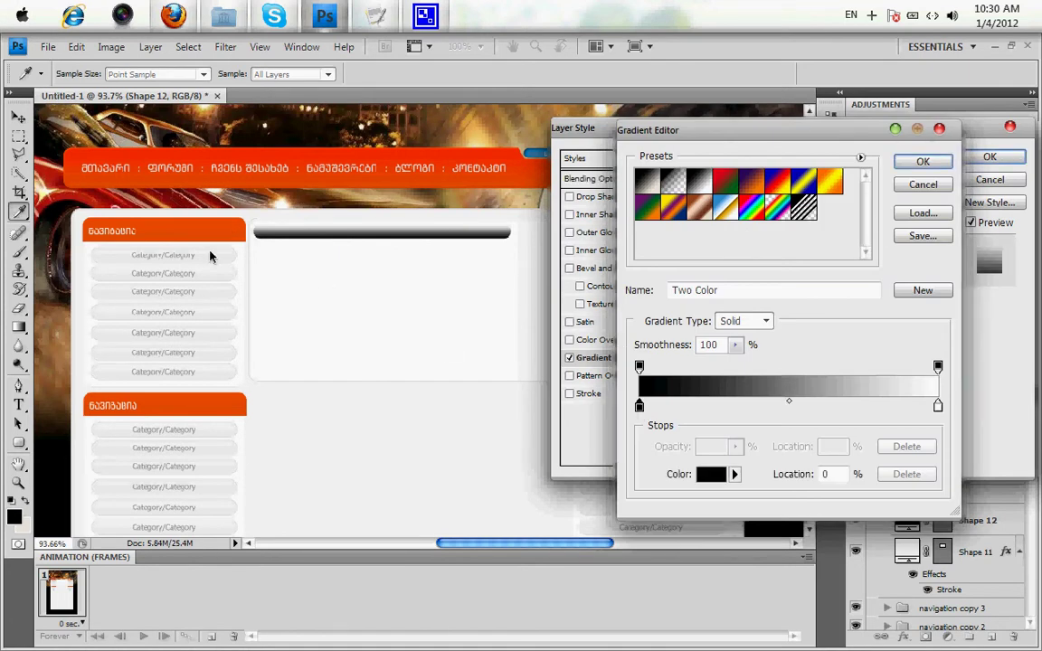
{"action": "left_click", "coordinate": [221, 228]}
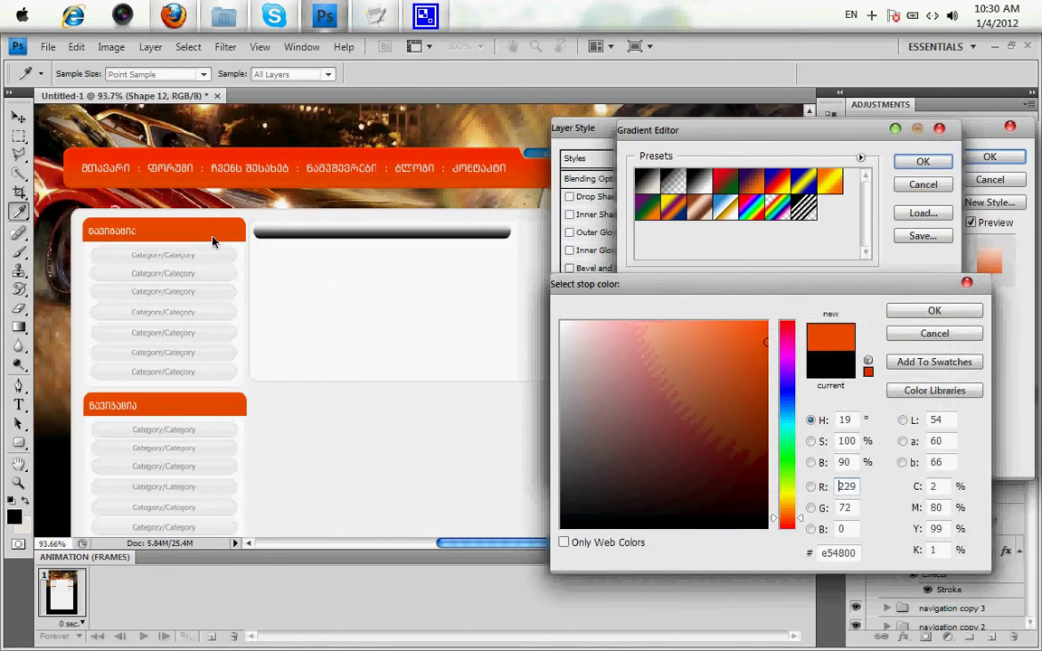
{"action": "left_click", "coordinate": [903, 310]}
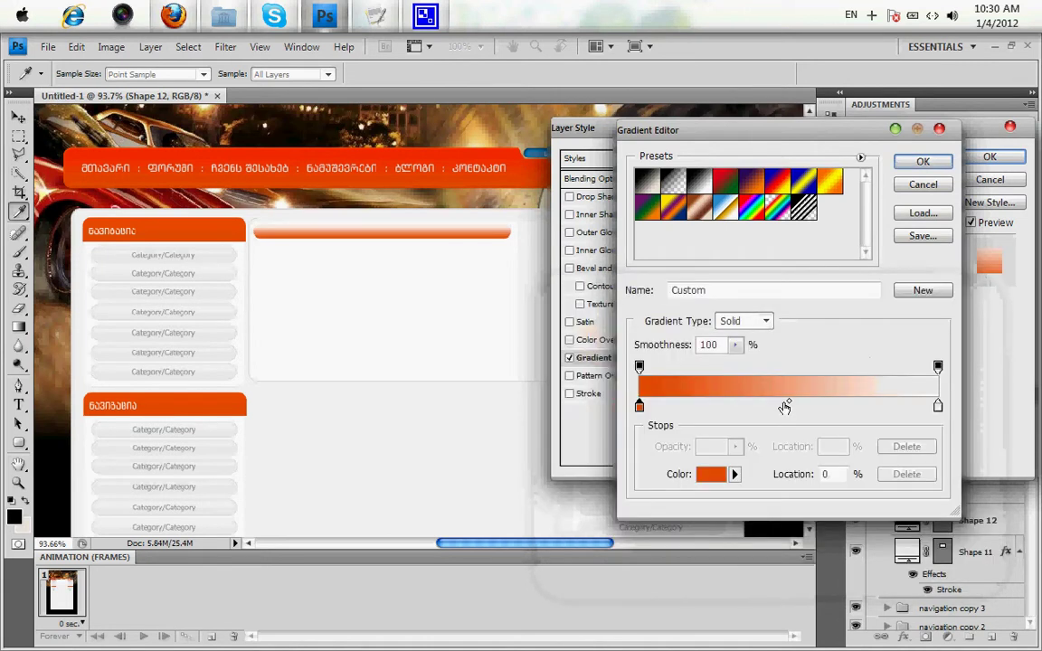
Make all gradient stops orange, remove the white end stop, and apply the overlay.
{"action": "left_click", "coordinate": [783, 408]}
{"action": "left_click", "coordinate": [800, 407]}
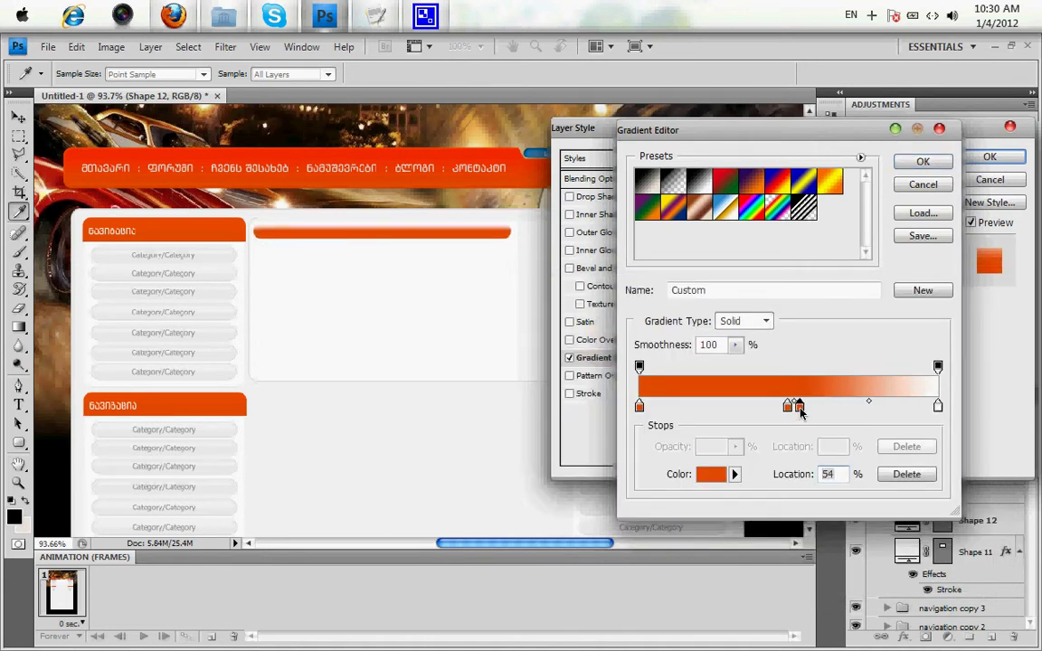
{"action": "double_click", "coordinate": [800, 408]}
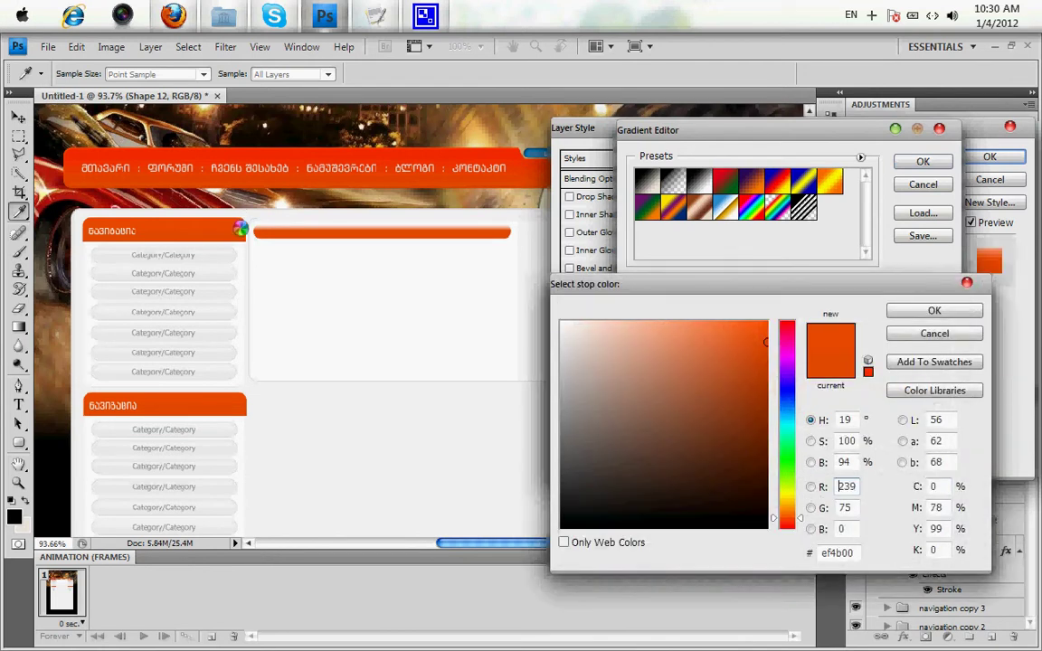
{"action": "left_click", "coordinate": [933, 311]}
{"action": "left_click", "coordinate": [856, 409]}
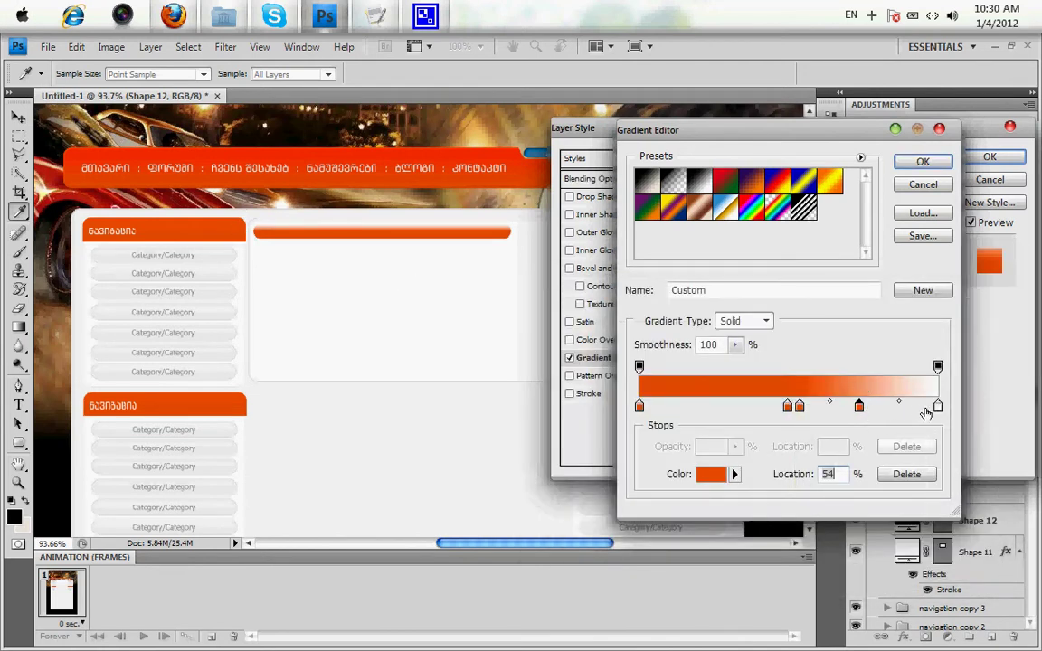
{"action": "left_click_drag", "start_coordinate": [938, 406], "coordinate": [937, 433]}
{"action": "left_click_drag", "start_coordinate": [857, 407], "coordinate": [860, 439]}
{"action": "left_click", "coordinate": [912, 170]}
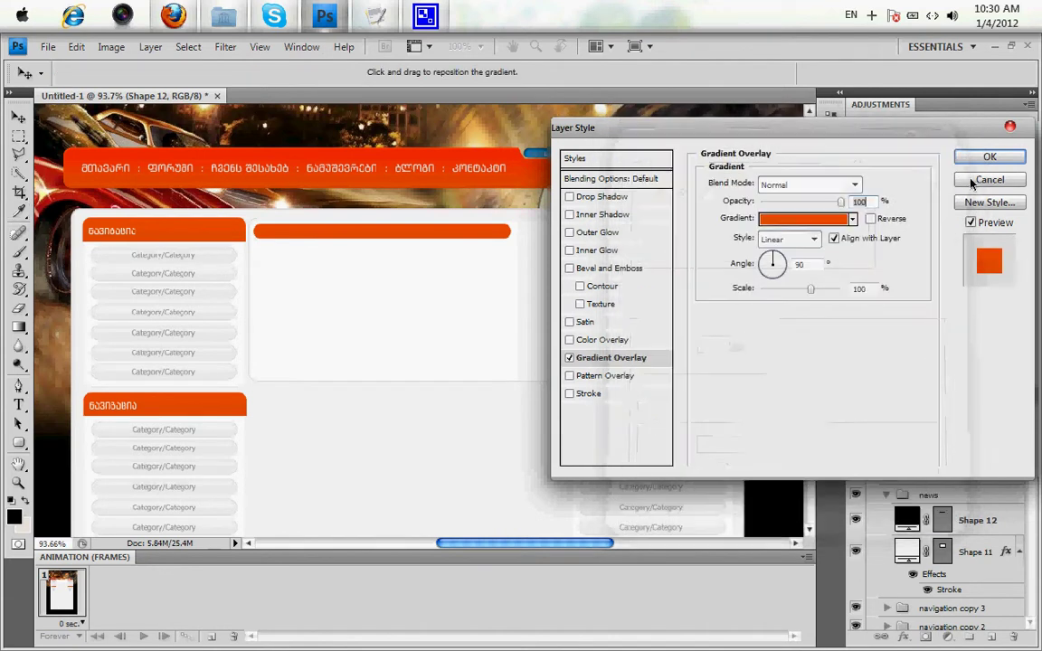
{"action": "left_click", "coordinate": [990, 158]}
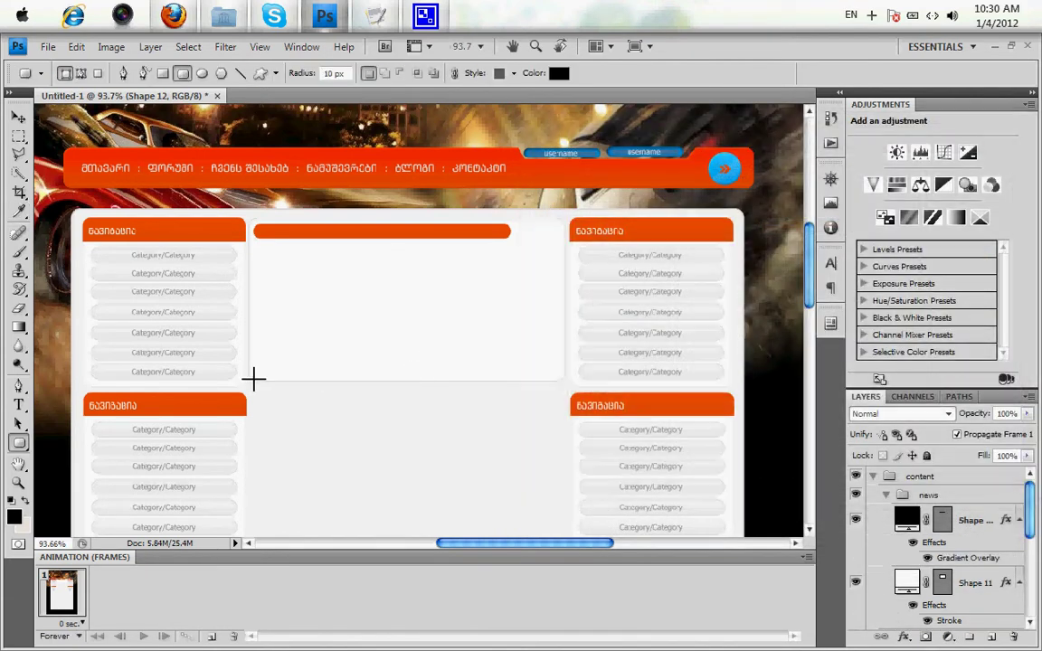
Zoom into the orange bar and add a TITLE text line inside it.
{"action": "left_click", "coordinate": [18, 483]}
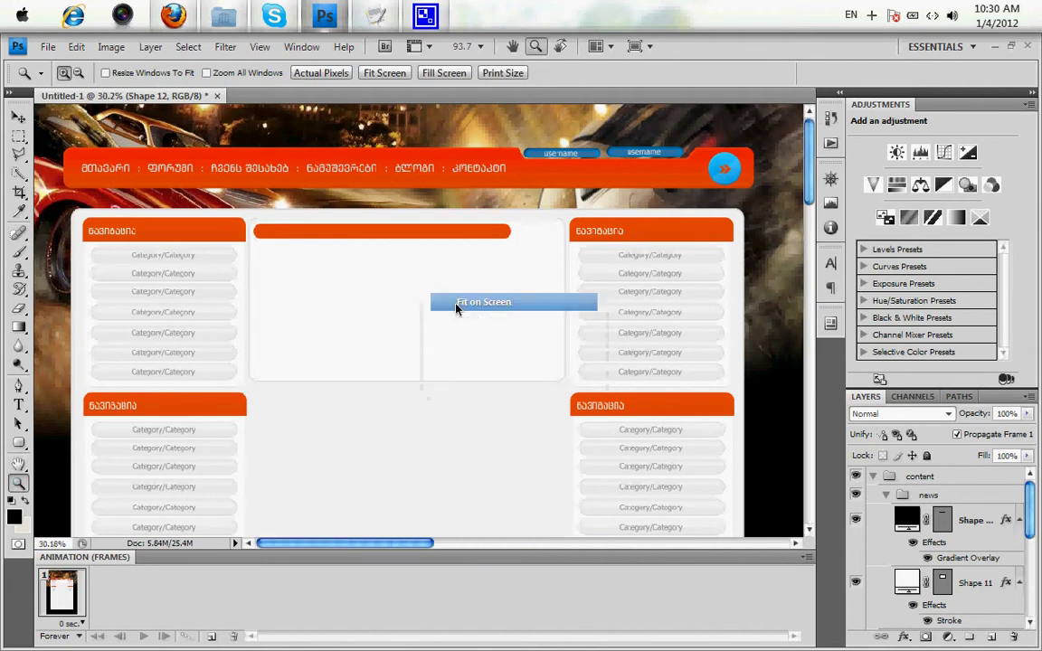
{"action": "key", "text": "ctrl+0"}
{"action": "left_click_drag", "start_coordinate": [172, 137], "coordinate": [309, 288]}
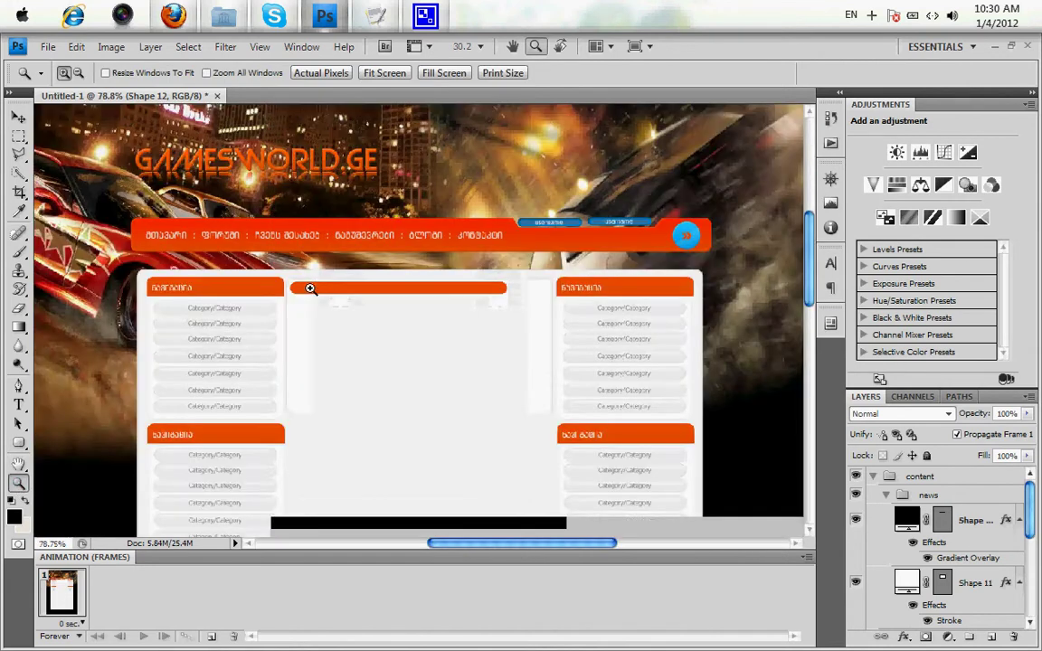
{"action": "left_click_drag", "start_coordinate": [514, 386], "coordinate": [286, 268]}
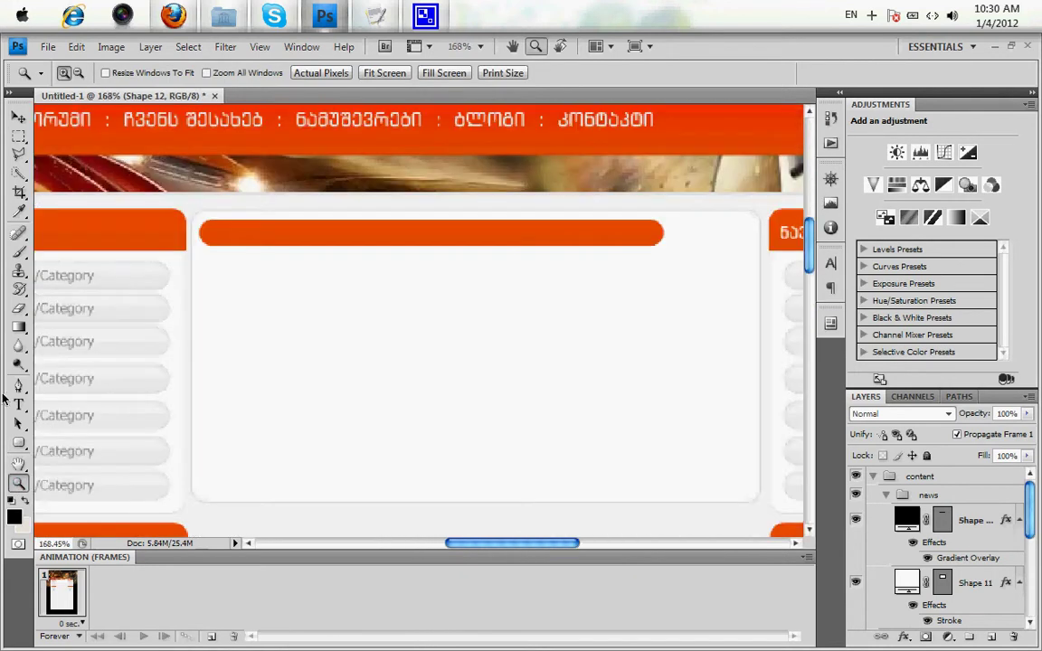
{"action": "left_click", "coordinate": [18, 405]}
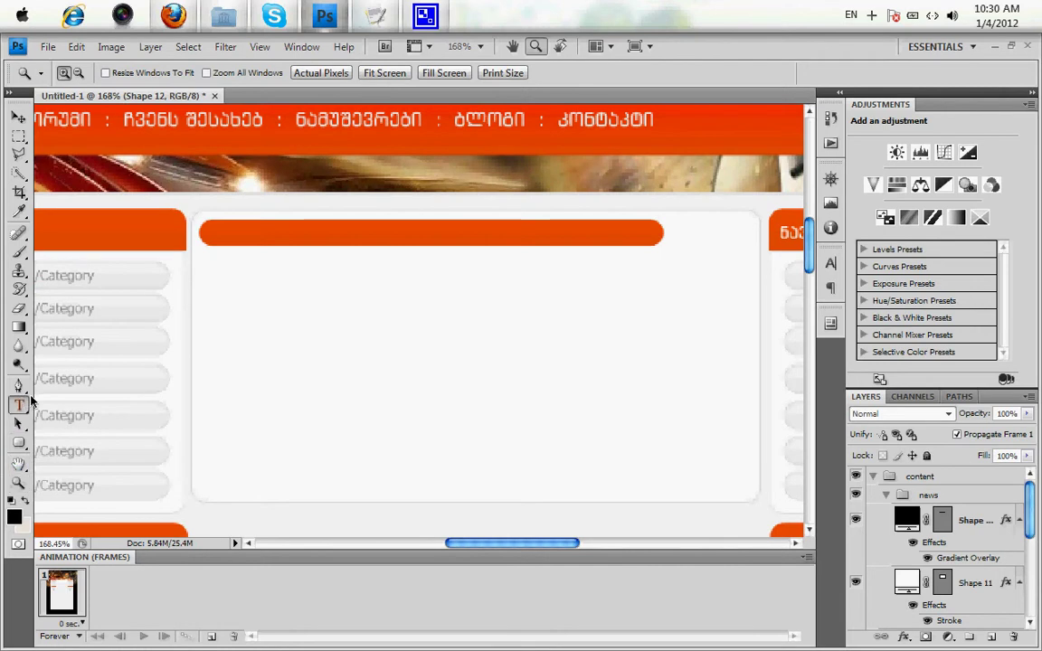
{"action": "left_click", "coordinate": [214, 242]}
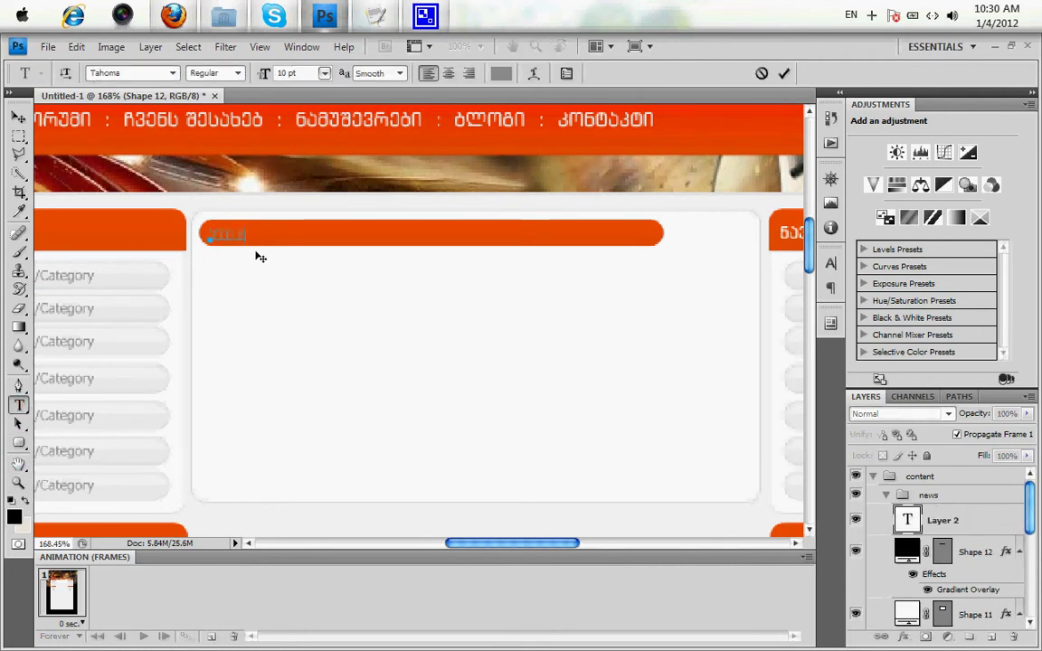
{"action": "scroll", "coordinate": [309, 173], "scroll_direction": "up", "scroll_amount": 1}
Make the TITLE text white, commit it, and nudge it into place.
{"action": "left_click", "coordinate": [501, 74]}
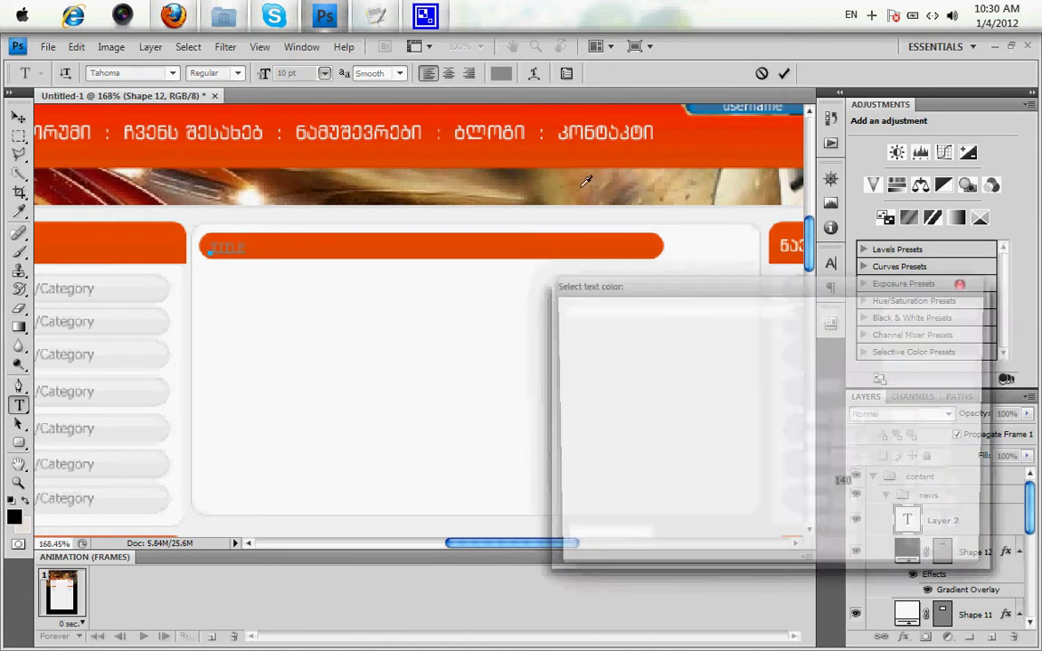
{"action": "left_click", "coordinate": [594, 388]}
{"action": "left_click_drag", "start_coordinate": [536, 311], "coordinate": [559, 321]}
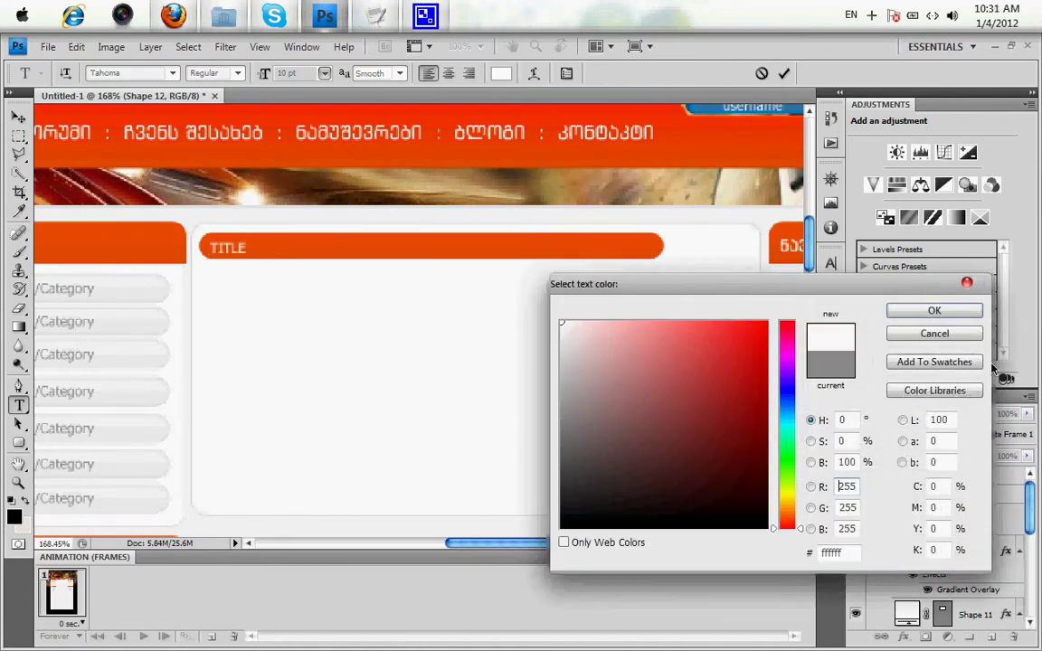
{"action": "left_click", "coordinate": [920, 311]}
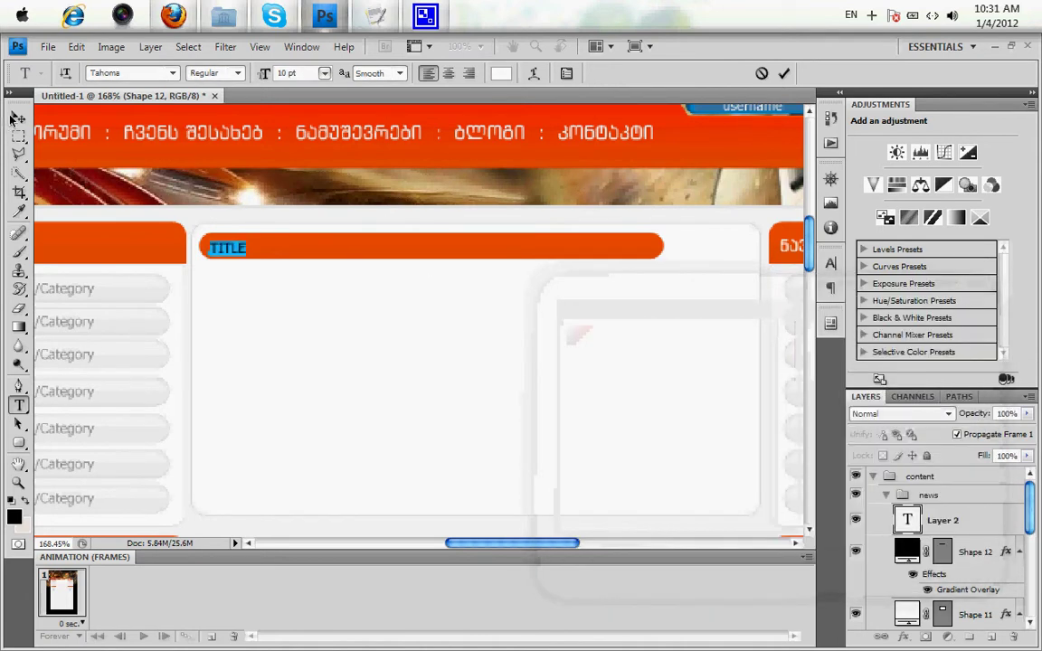
{"action": "left_click", "coordinate": [16, 117]}
{"action": "key", "text": "Right"}
{"action": "key", "text": "Right"}
{"action": "key", "text": "Right"}
{"action": "key", "text": "Up"}
{"action": "key", "text": "Up"}
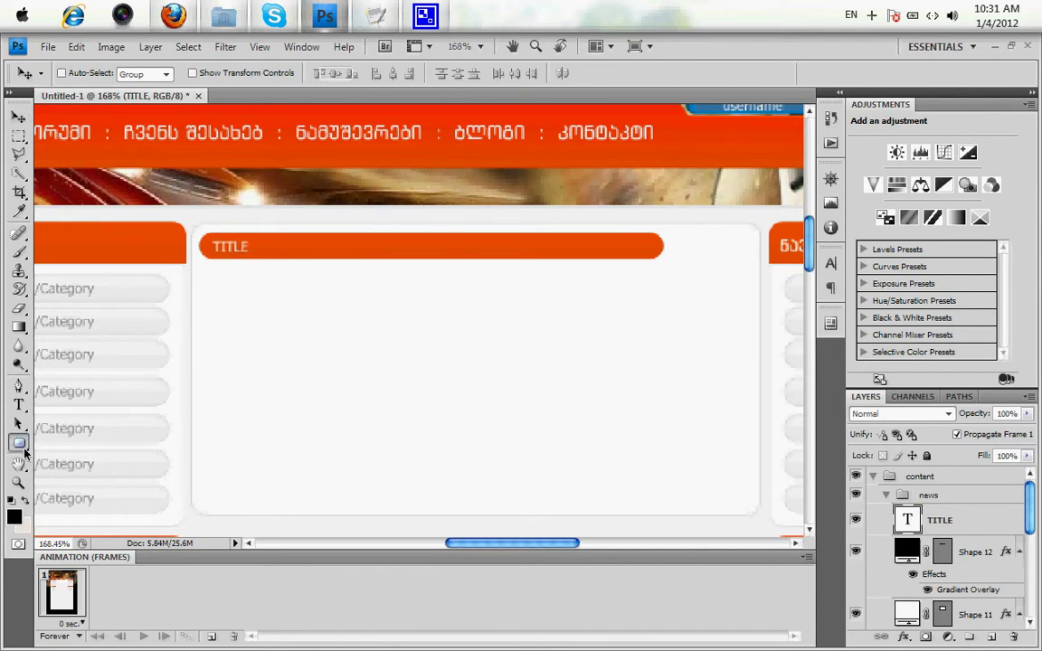
Draw a small rounded rectangle to the right of the TITLE bar.
{"action": "left_click", "coordinate": [18, 443]}
{"action": "left_click", "coordinate": [77, 465]}
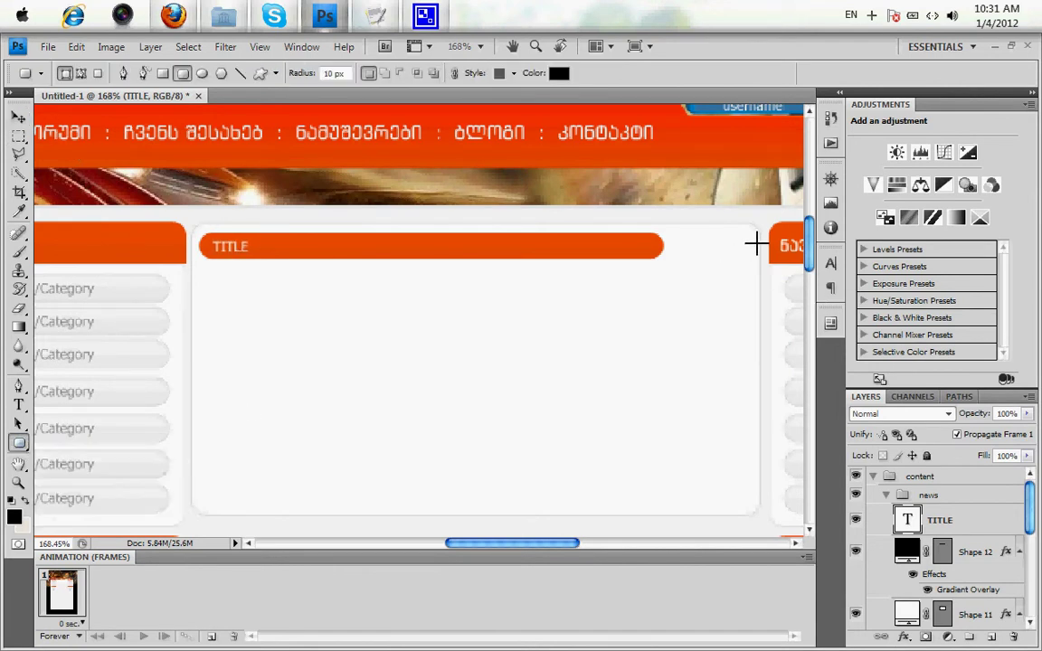
{"action": "left_click_drag", "start_coordinate": [754, 234], "coordinate": [667, 269]}
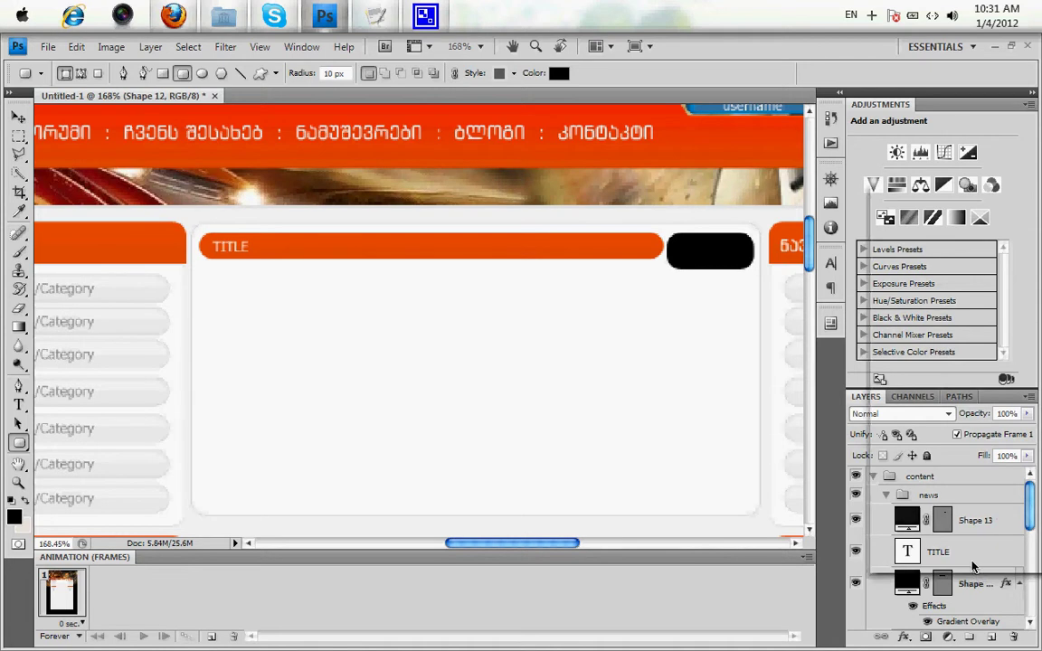
Copy Shape 12's orange layer style and paste it onto Shape 13.
{"action": "right_click", "coordinate": [975, 583]}
{"action": "left_click", "coordinate": [922, 466]}
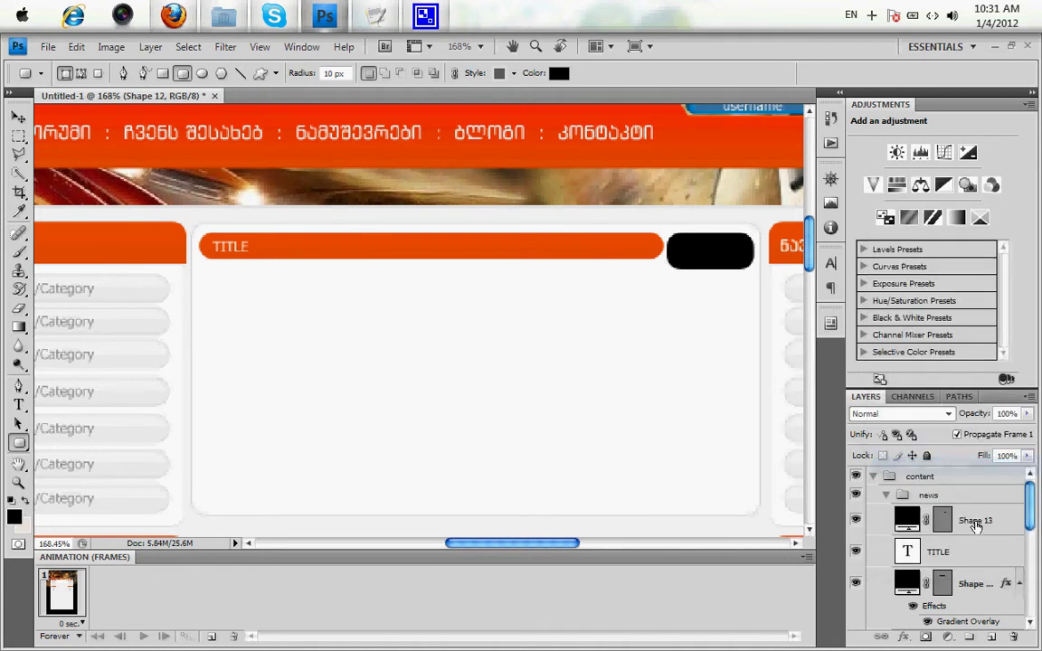
{"action": "right_click", "coordinate": [963, 523]}
{"action": "left_click", "coordinate": [932, 431]}
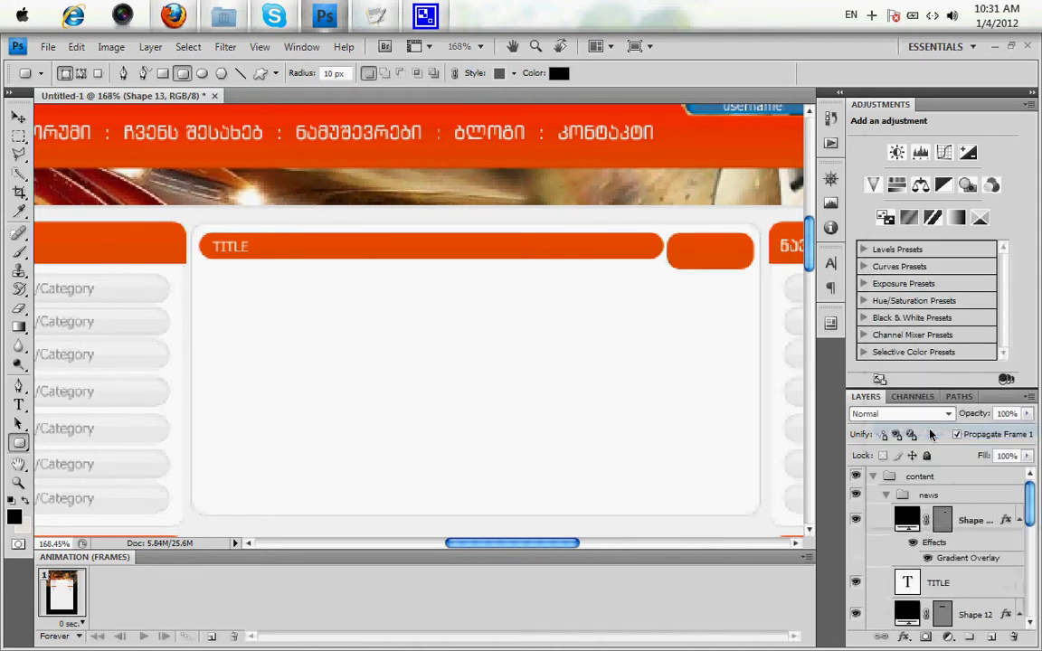
{"action": "double_click", "coordinate": [991, 520]}
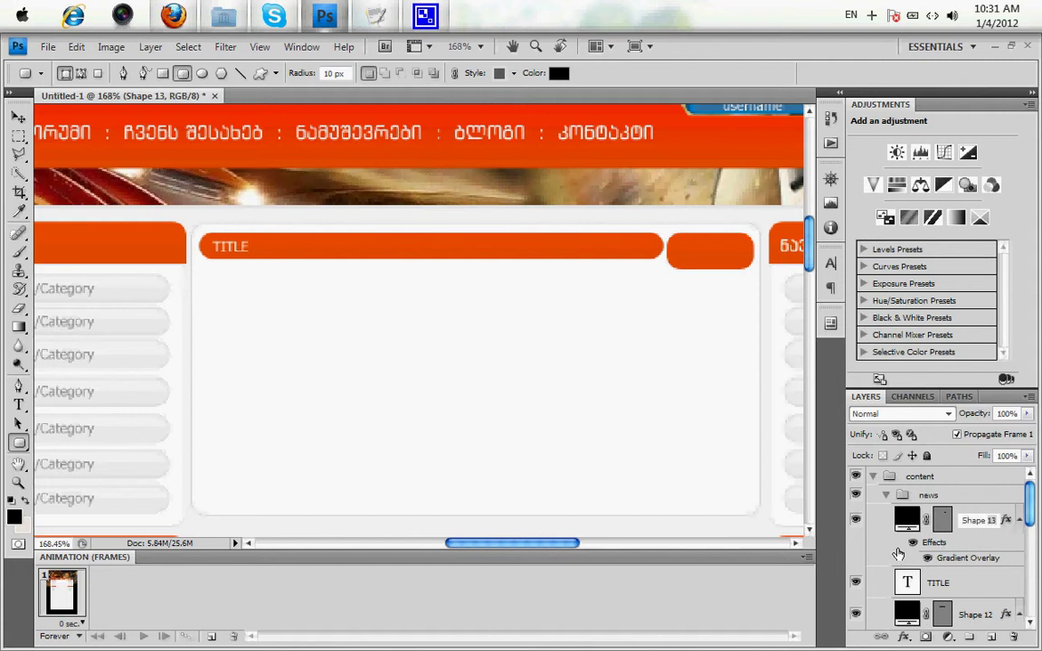
{"action": "key", "text": "Return"}
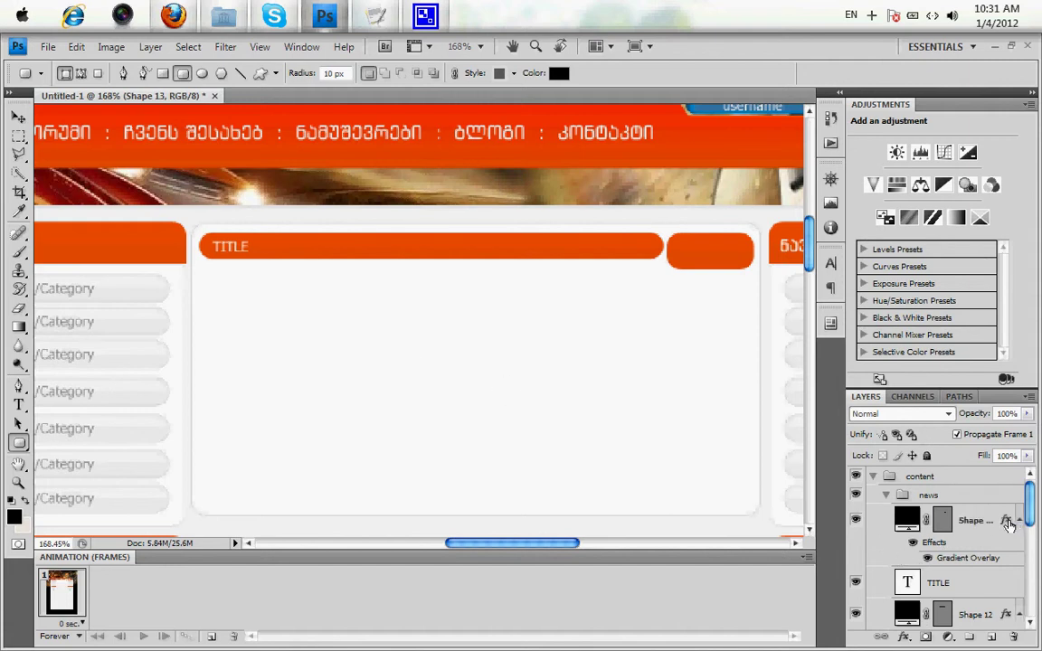
Add a near-white Color Overlay to Shape 13.
{"action": "double_click", "coordinate": [1010, 525]}
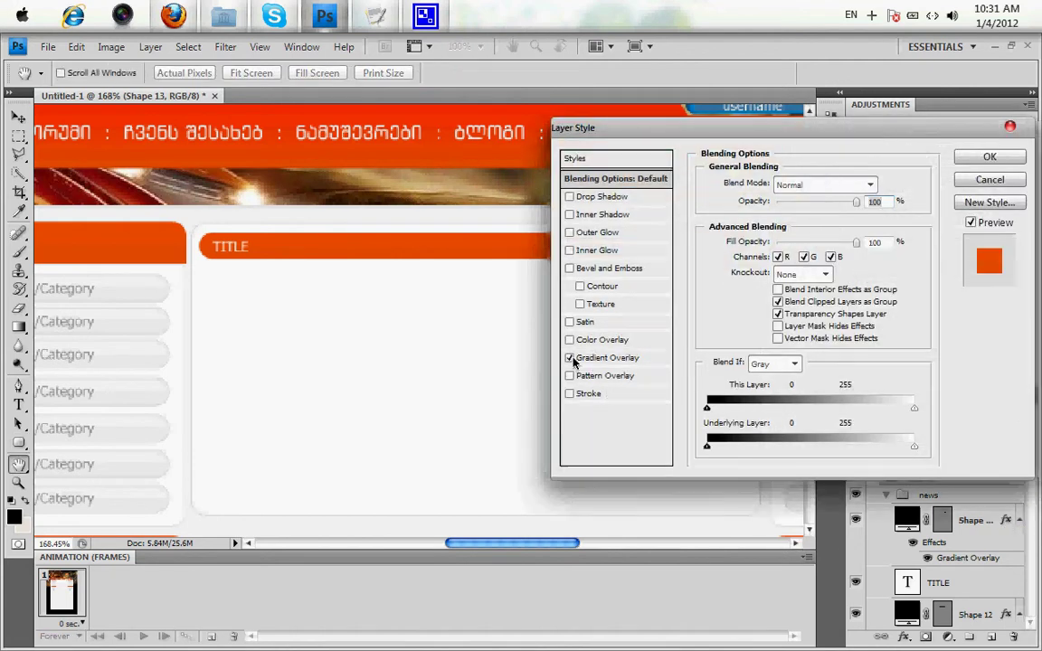
{"action": "left_click_drag", "start_coordinate": [684, 128], "coordinate": [787, 379]}
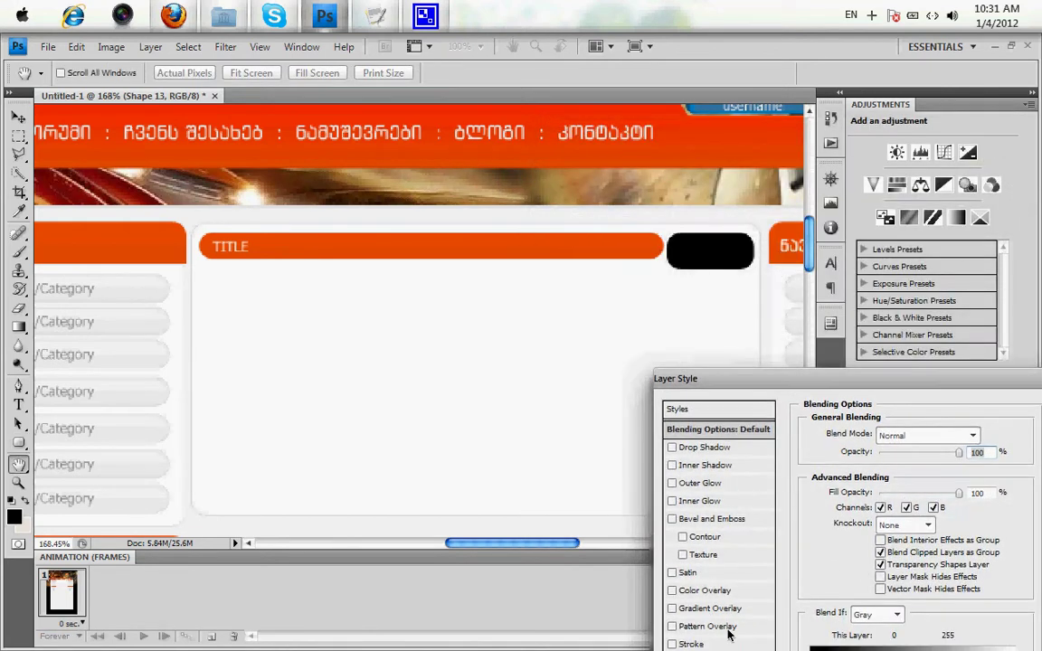
{"action": "left_click", "coordinate": [721, 593]}
{"action": "left_click", "coordinate": [981, 433]}
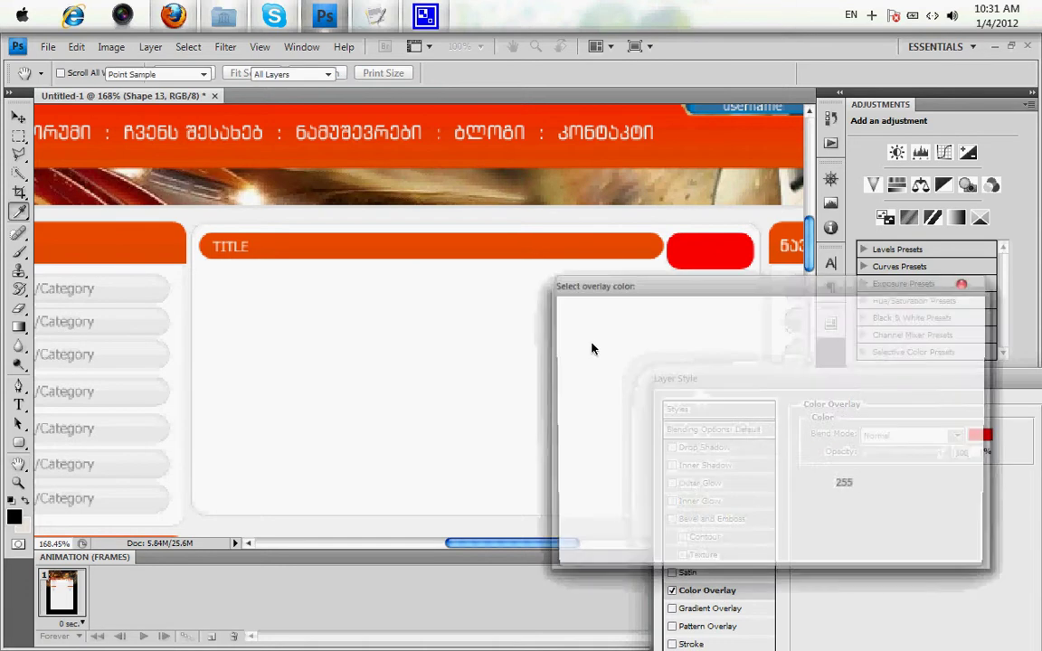
{"action": "left_click", "coordinate": [530, 341]}
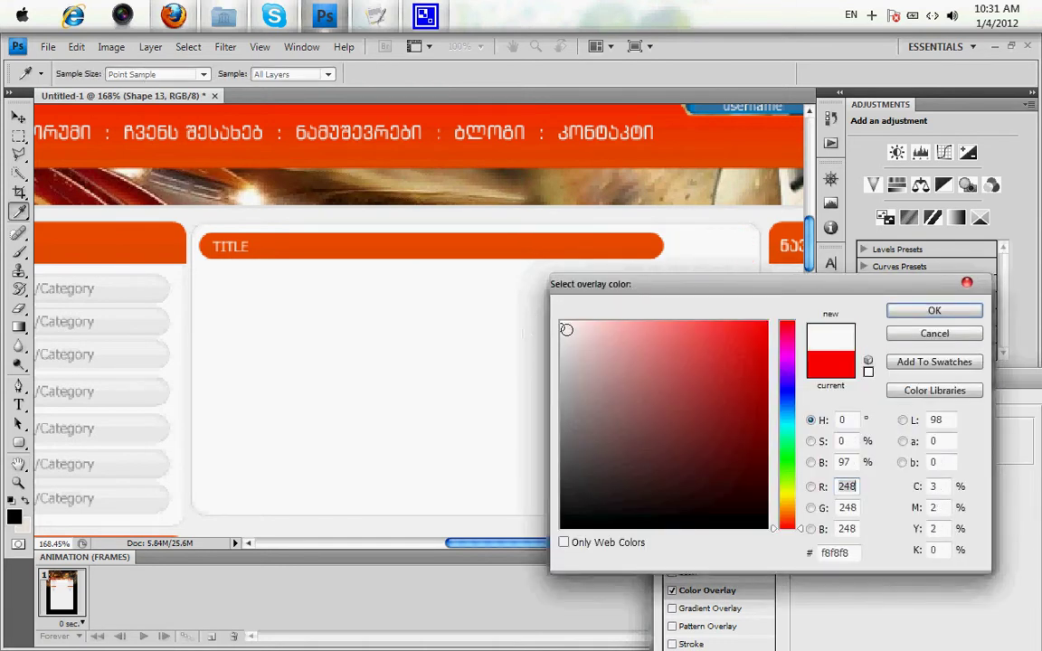
{"action": "left_click", "coordinate": [505, 296]}
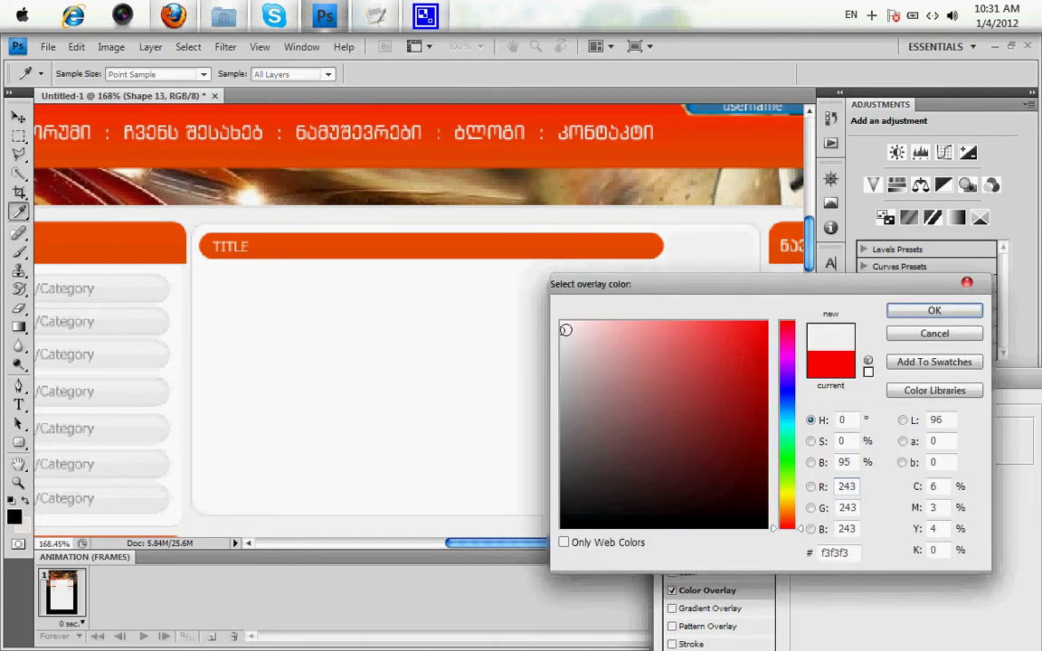
{"action": "left_click_drag", "start_coordinate": [496, 301], "coordinate": [495, 300]}
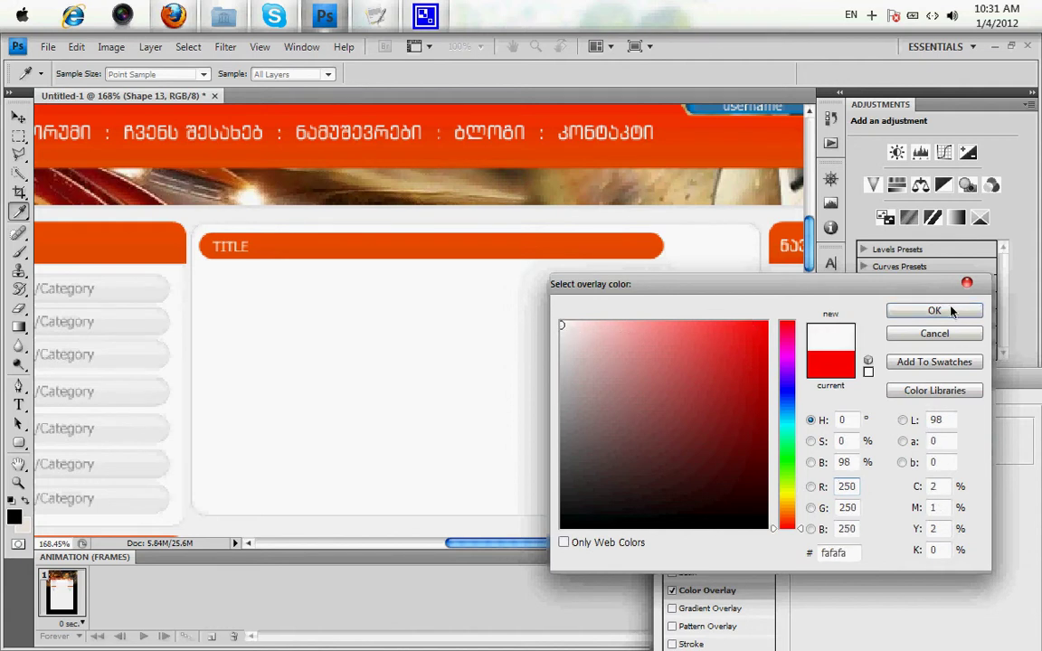
{"action": "left_click", "coordinate": [935, 312]}
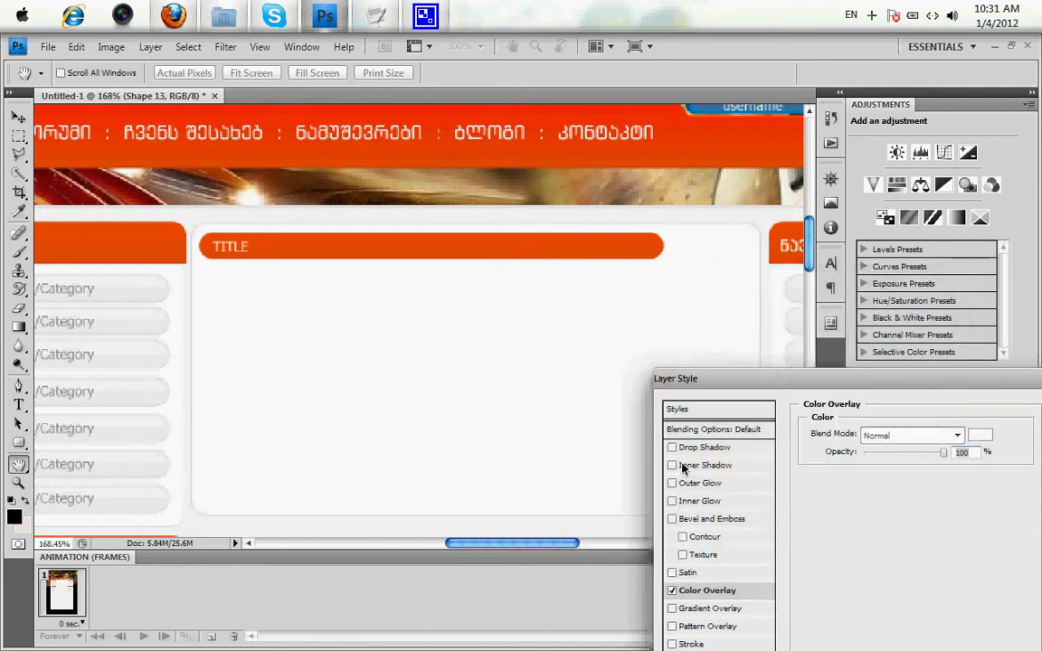
Add a pale grey Inner Shadow with distance 1 and apply the style.
{"action": "left_click", "coordinate": [685, 466]}
{"action": "double_click", "coordinate": [964, 502]}
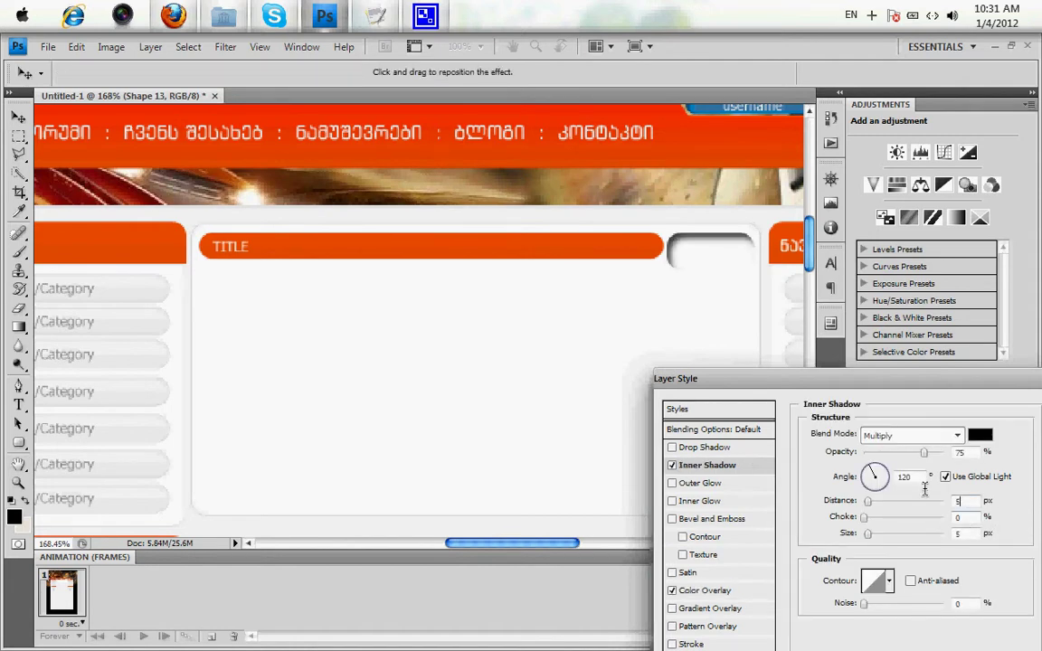
{"action": "type", "text": "1"}
{"action": "left_click", "coordinate": [980, 435]}
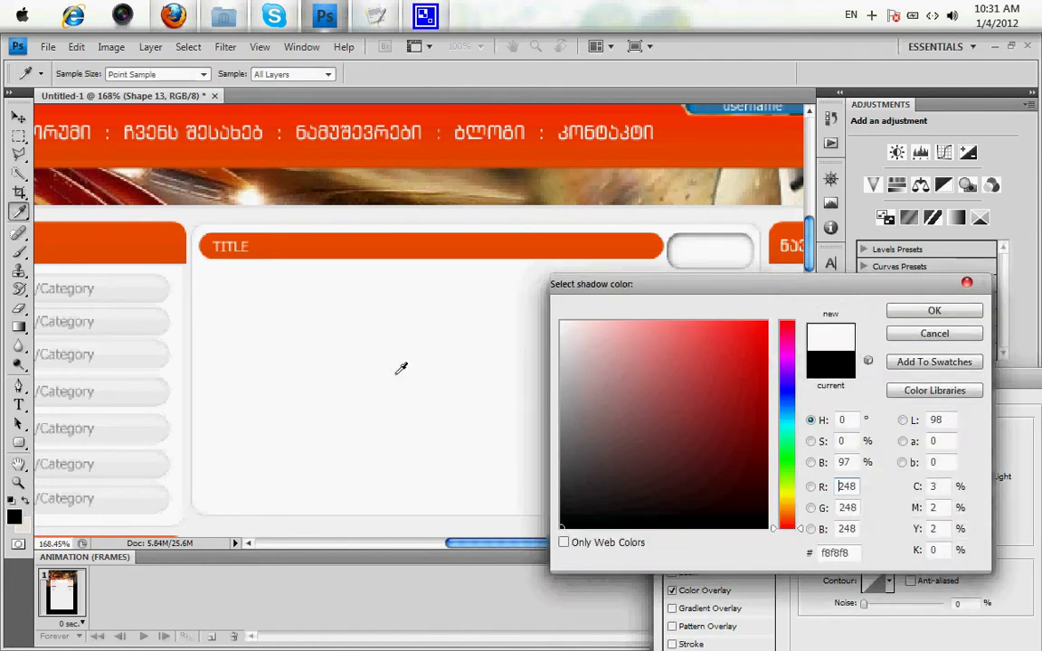
{"action": "left_click_drag", "start_coordinate": [575, 352], "coordinate": [554, 333]}
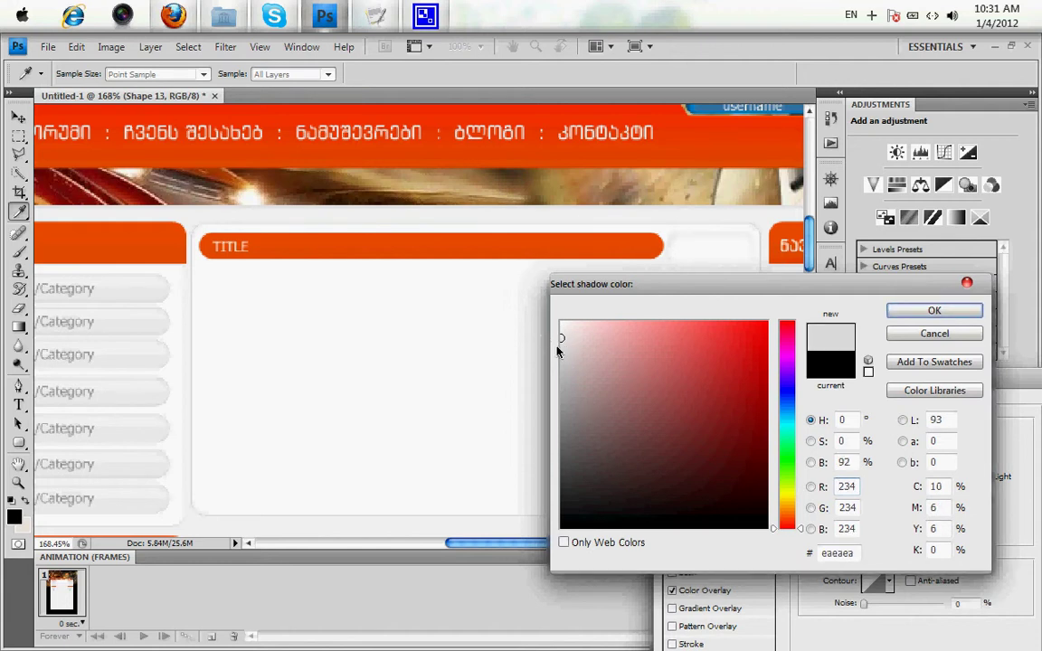
{"action": "left_click", "coordinate": [928, 311]}
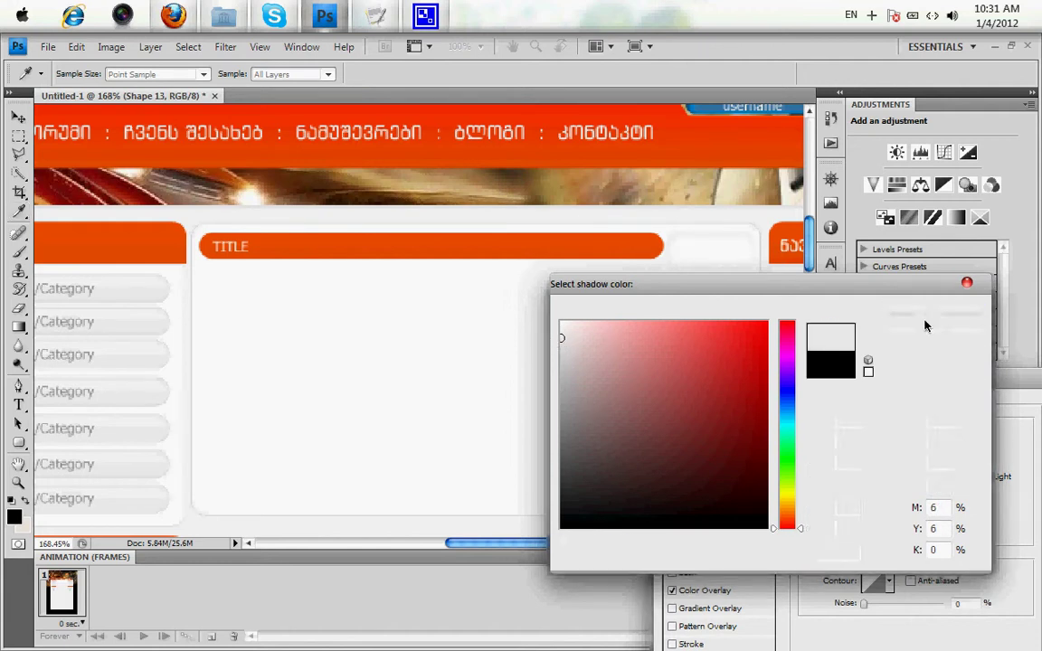
{"action": "left_click_drag", "start_coordinate": [768, 630], "coordinate": [577, 375]}
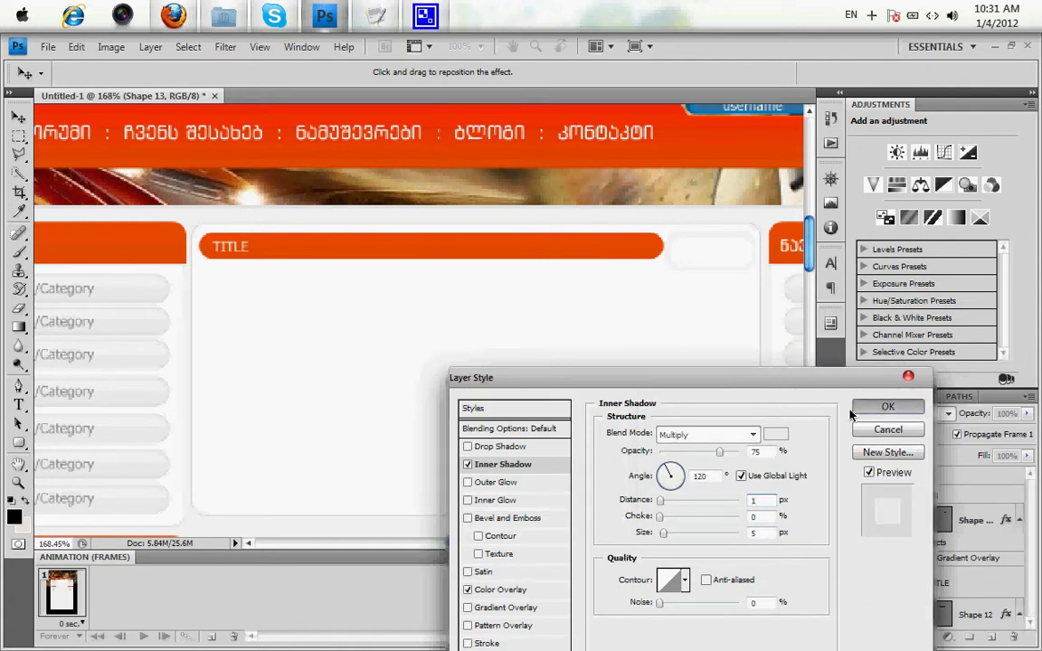
{"action": "left_click", "coordinate": [855, 409]}
Place a text insertion point in the pale box beside TITLE, with black text colour.
{"action": "key", "text": "t"}
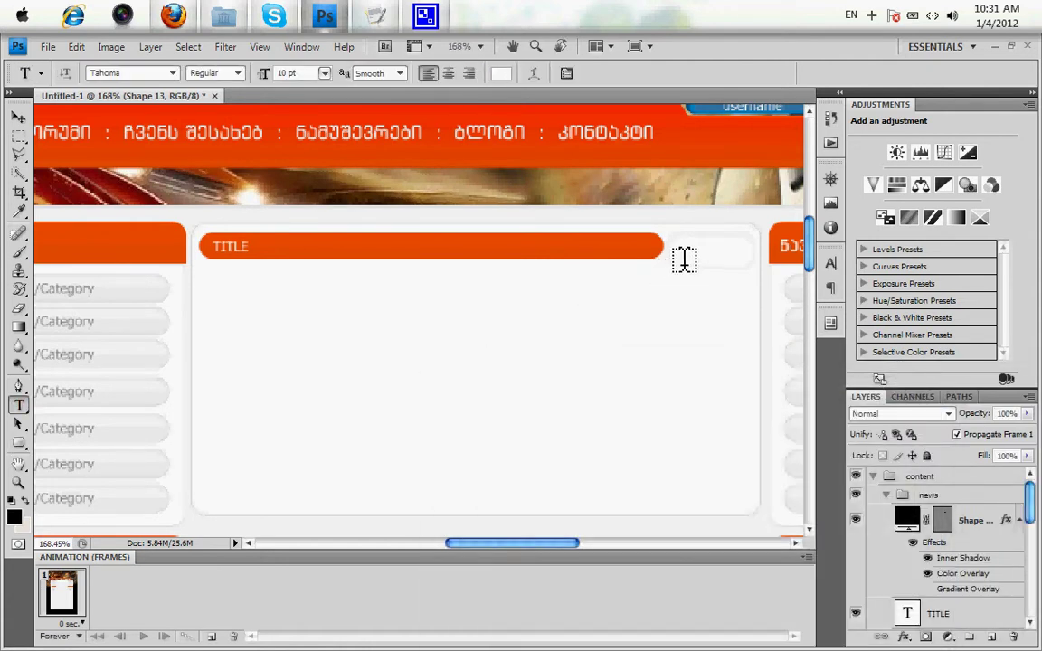
{"action": "left_click", "coordinate": [679, 256]}
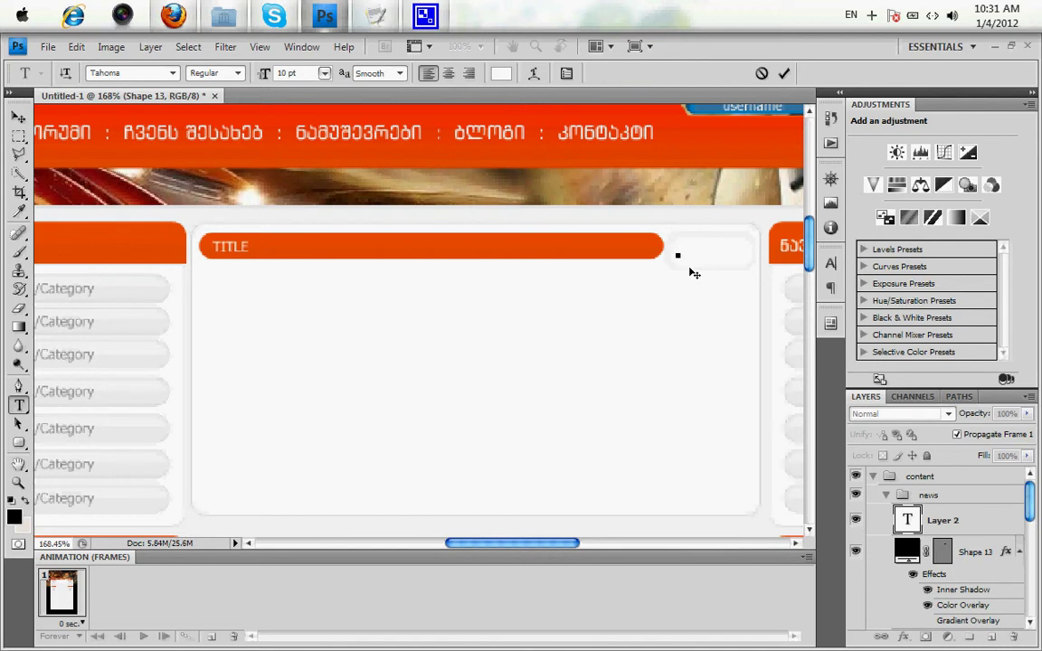
{"action": "left_click", "coordinate": [501, 74]}
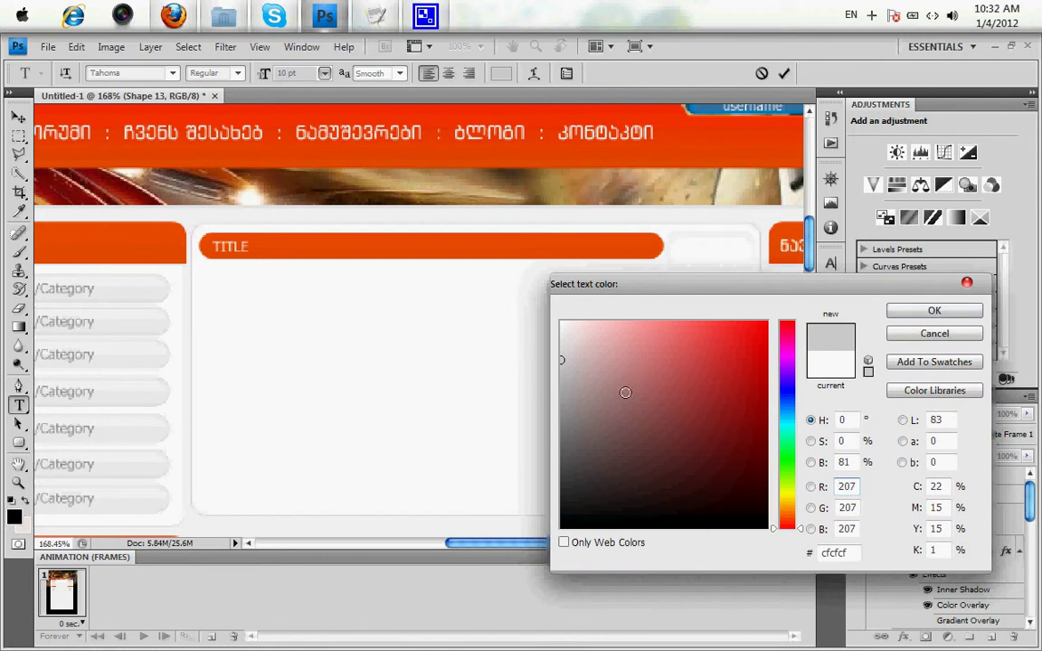
{"action": "left_click", "coordinate": [561, 528]}
{"action": "key", "text": "Return"}
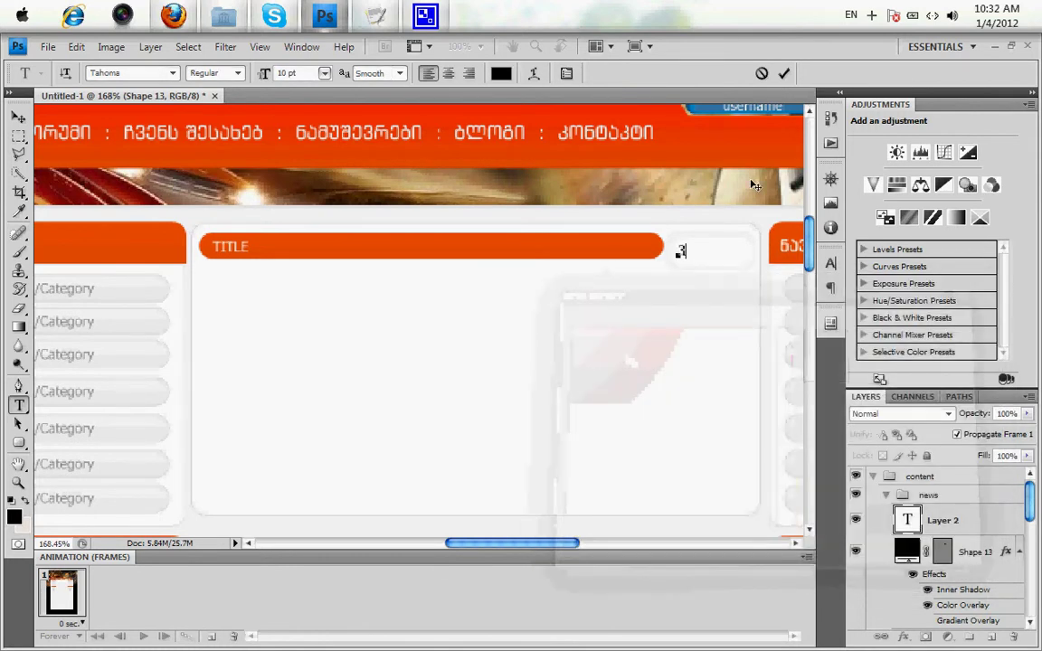
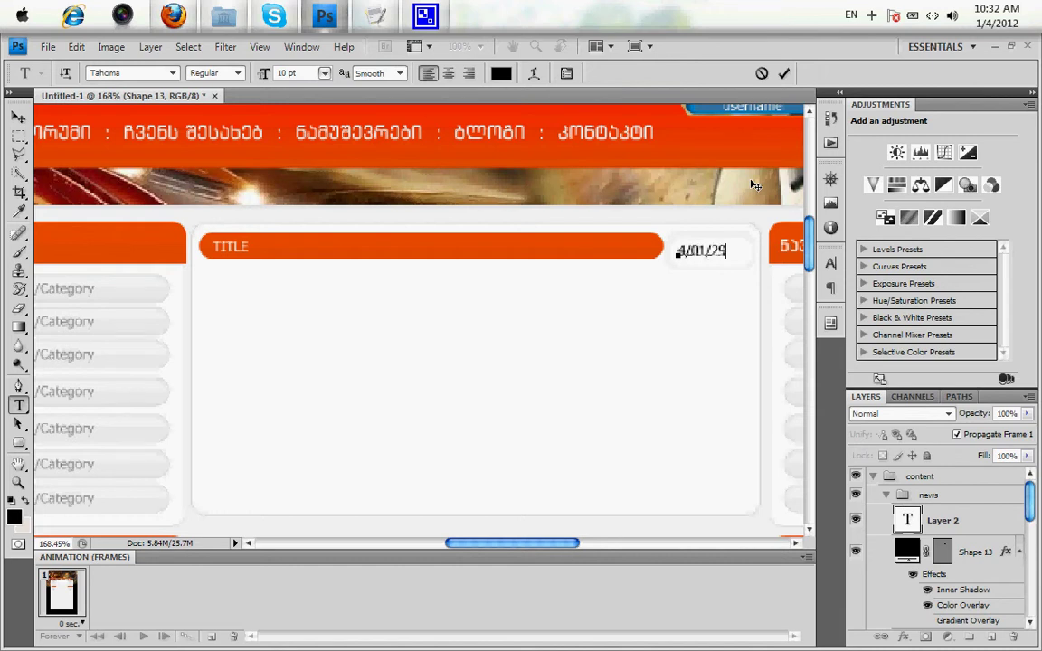
Recolour the 4/01/2012 date text mid-grey 8a8a8a.
{"action": "key", "text": "ctrl+a"}
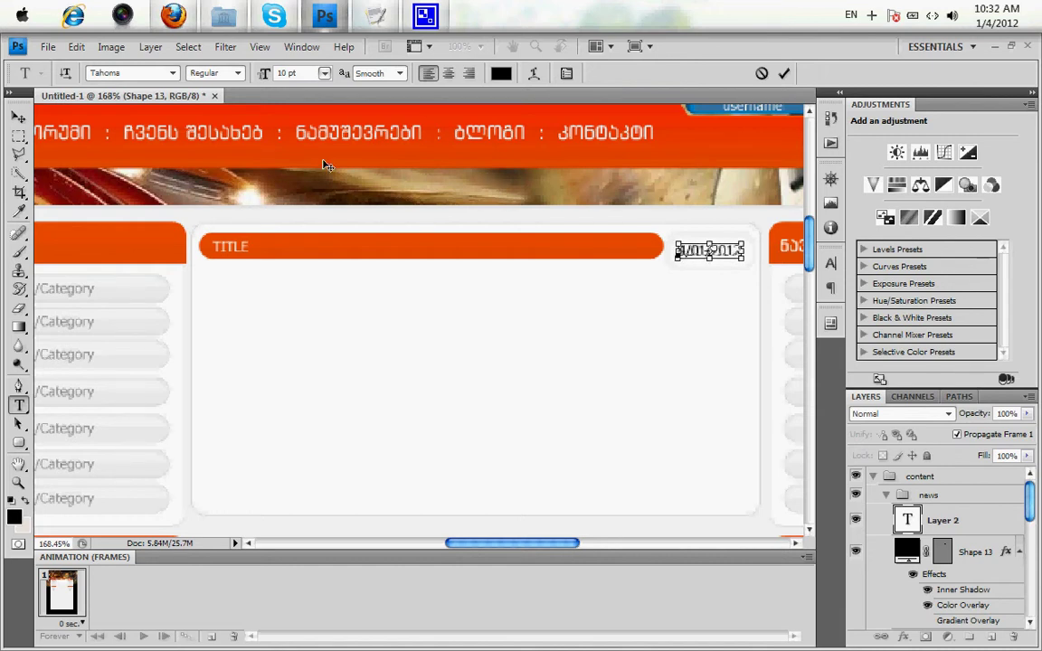
{"action": "left_click", "coordinate": [500, 74]}
{"action": "left_click", "coordinate": [549, 393]}
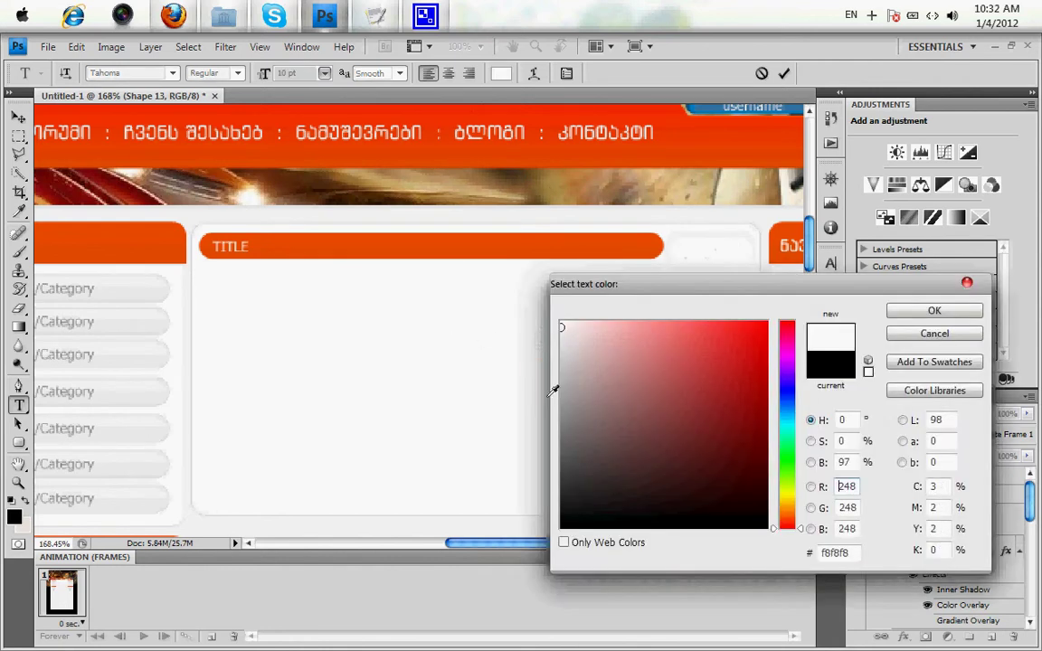
{"action": "left_click", "coordinate": [524, 355]}
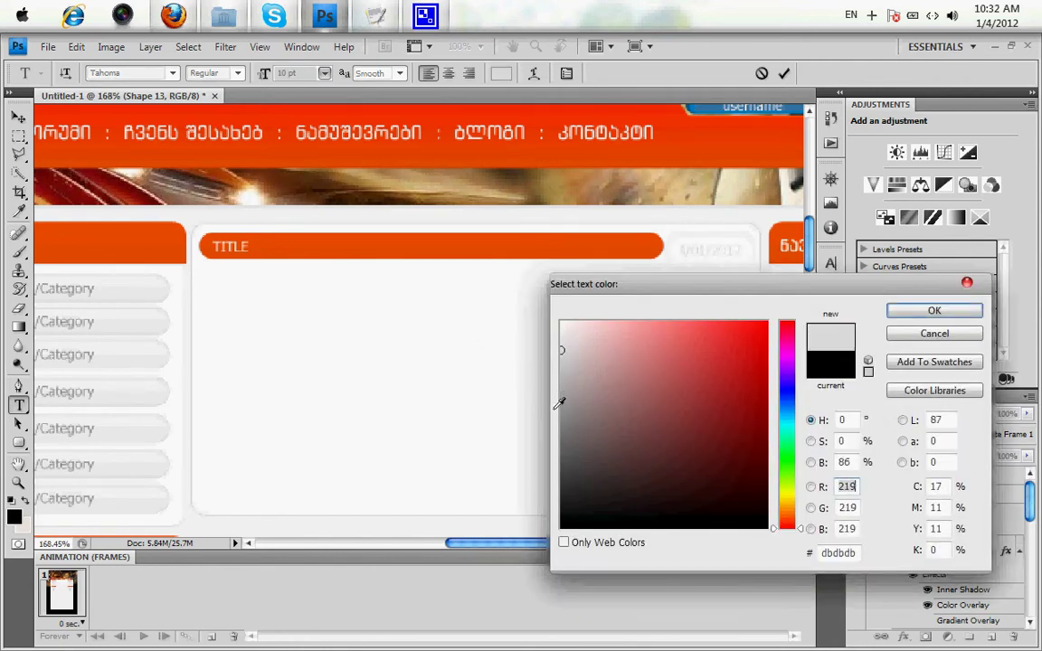
{"action": "left_click", "coordinate": [561, 416]}
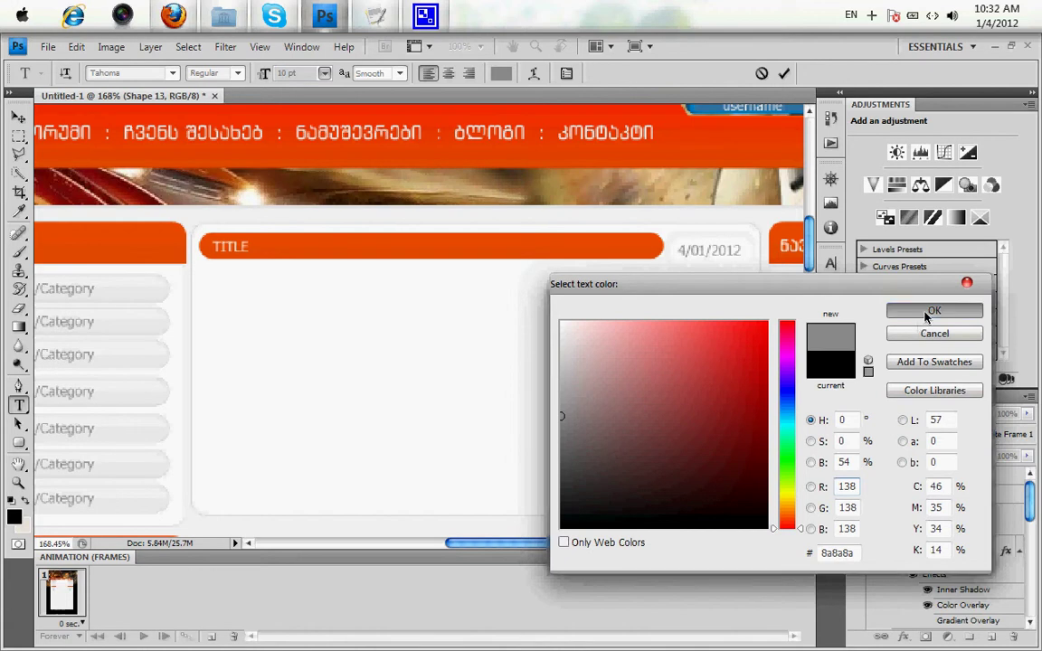
{"action": "left_click", "coordinate": [928, 312]}
{"action": "left_click", "coordinate": [19, 117]}
Nudge the date layer slightly right and down beside the TITLE bar.
{"action": "key", "text": "Right"}
{"action": "key", "text": "Right"}
{"action": "key", "text": "Down"}
{"action": "key", "text": "Down"}
{"action": "key", "text": "z"}
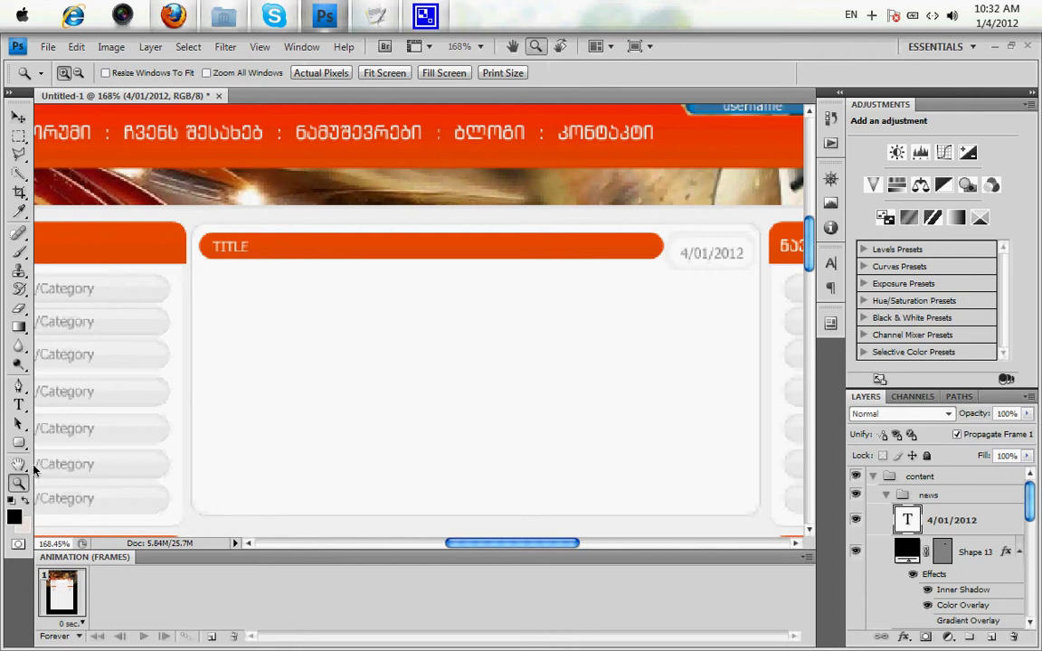
Zoom to 82.6% and draw black rectangle Shape 14 under the TITLE bar.
{"action": "key", "text": "ctrl+0"}
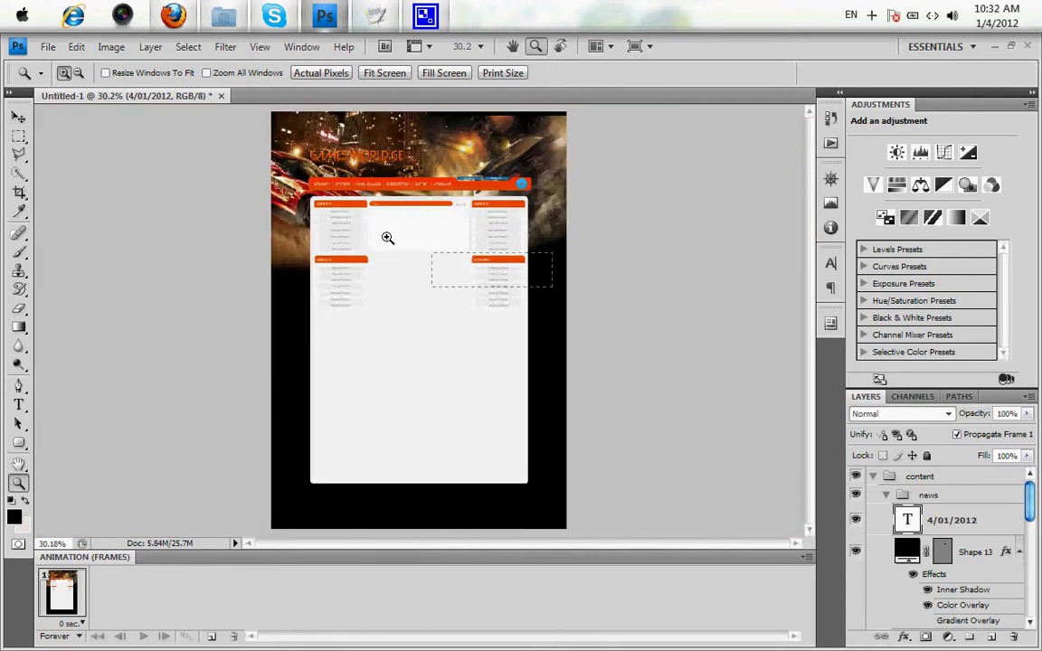
{"action": "left_click_drag", "start_coordinate": [214, 162], "coordinate": [266, 295]}
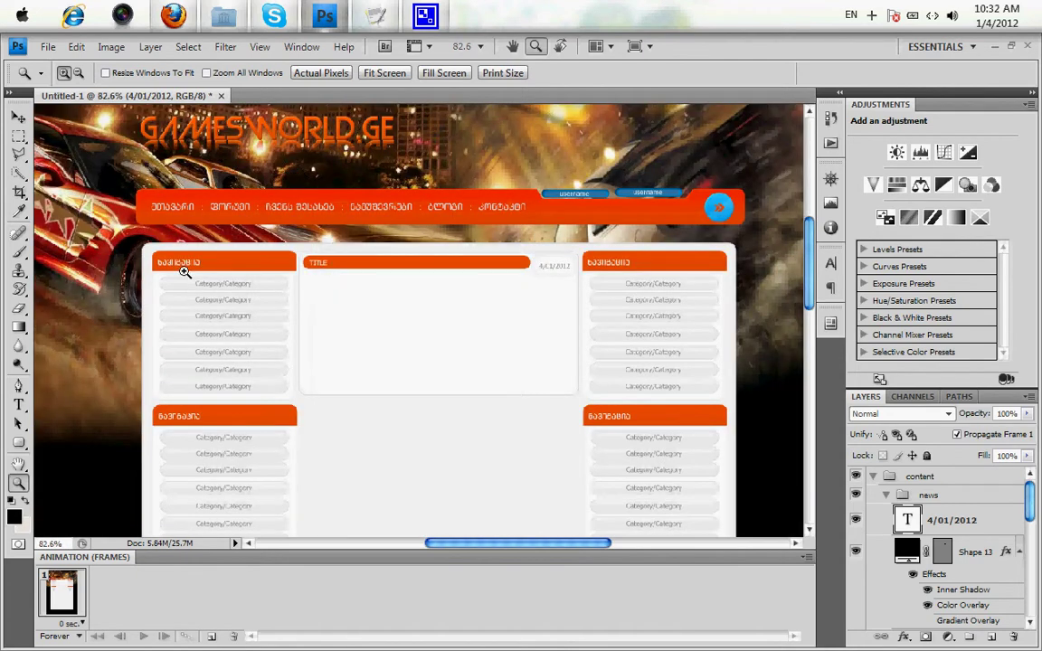
{"action": "left_click", "coordinate": [21, 387]}
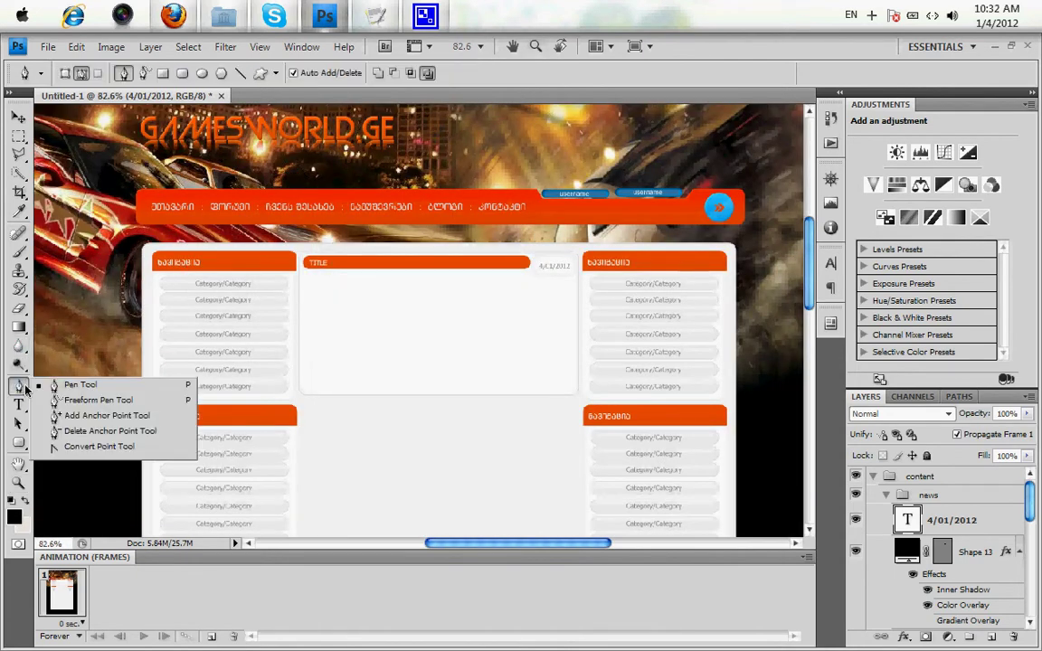
{"action": "left_click", "coordinate": [18, 442]}
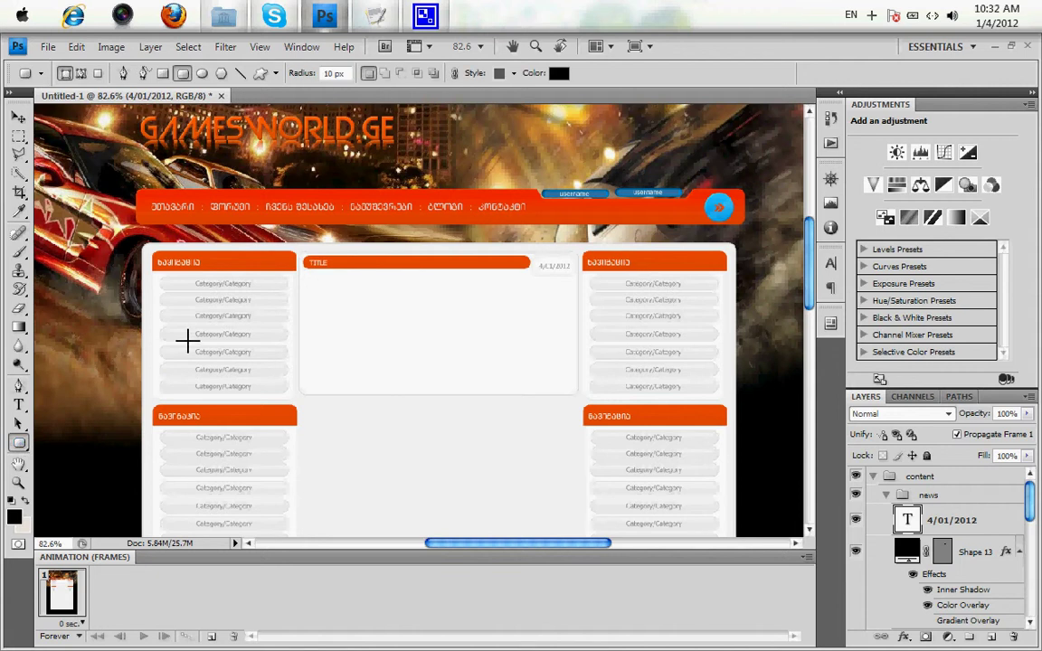
{"action": "right_click", "coordinate": [11, 445]}
{"action": "left_click", "coordinate": [73, 434]}
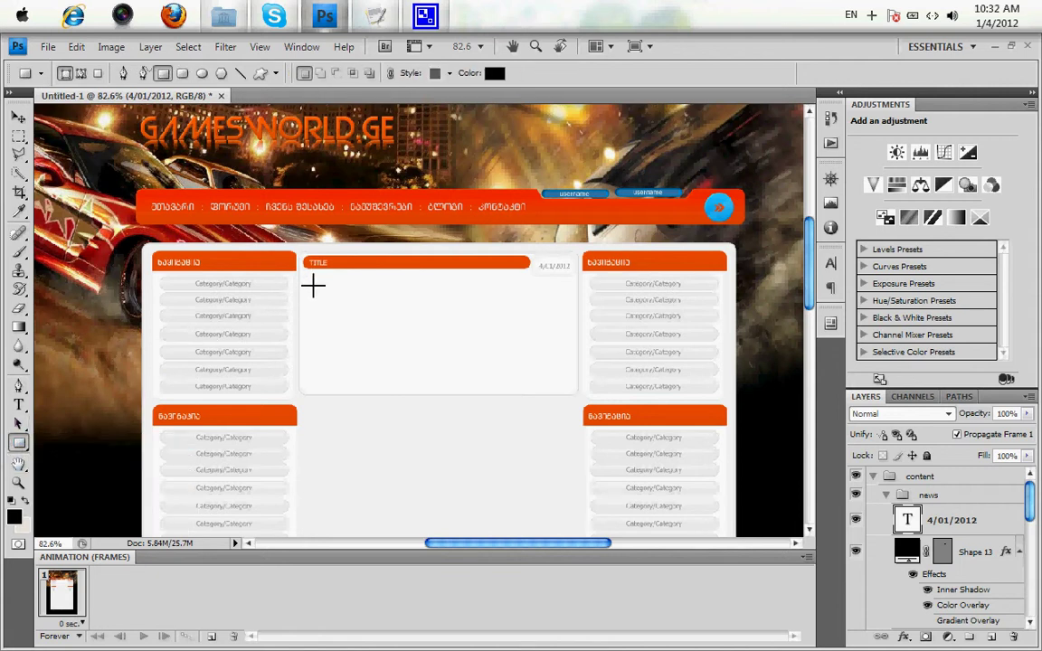
{"action": "left_click_drag", "start_coordinate": [306, 279], "coordinate": [391, 383]}
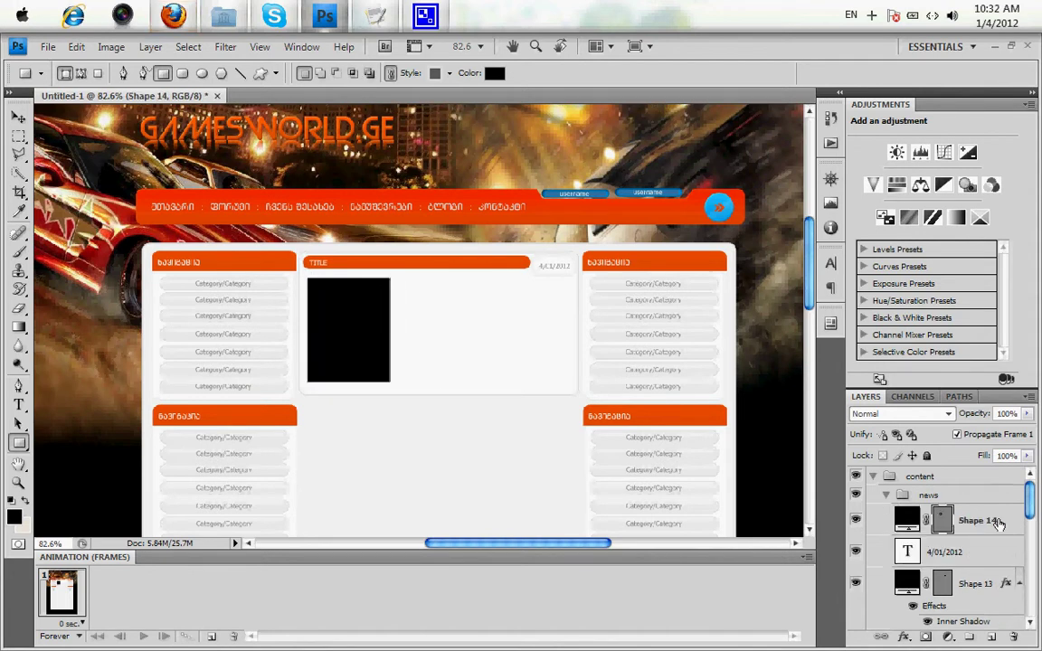
Give Shape 14 a near-white fcfcfc Color Overlay layer style.
{"action": "double_click", "coordinate": [1000, 523]}
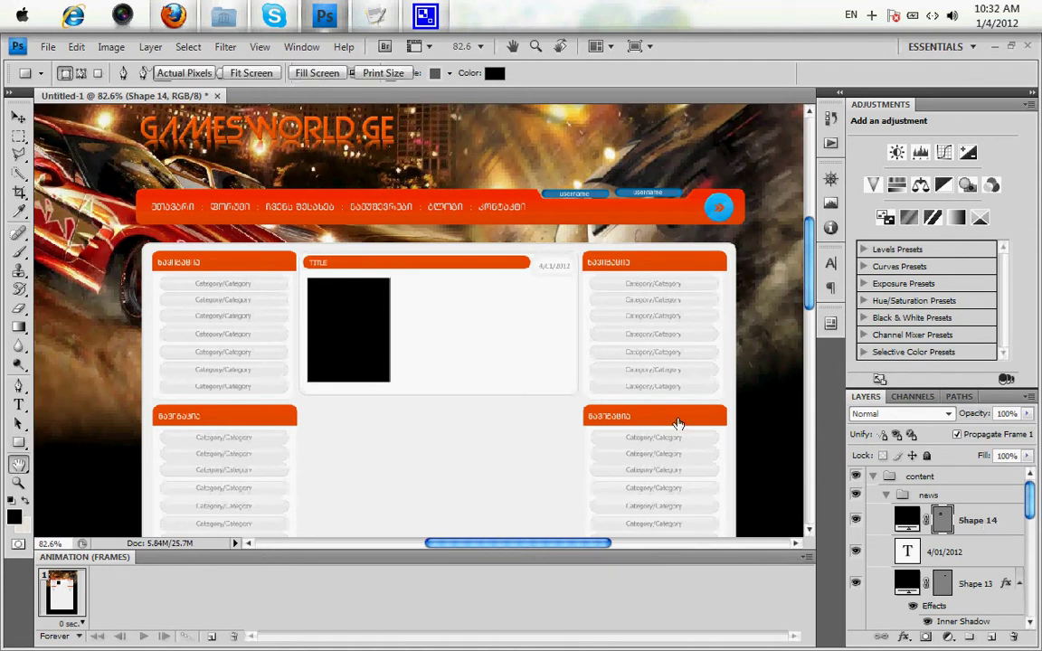
{"action": "left_click", "coordinate": [481, 593]}
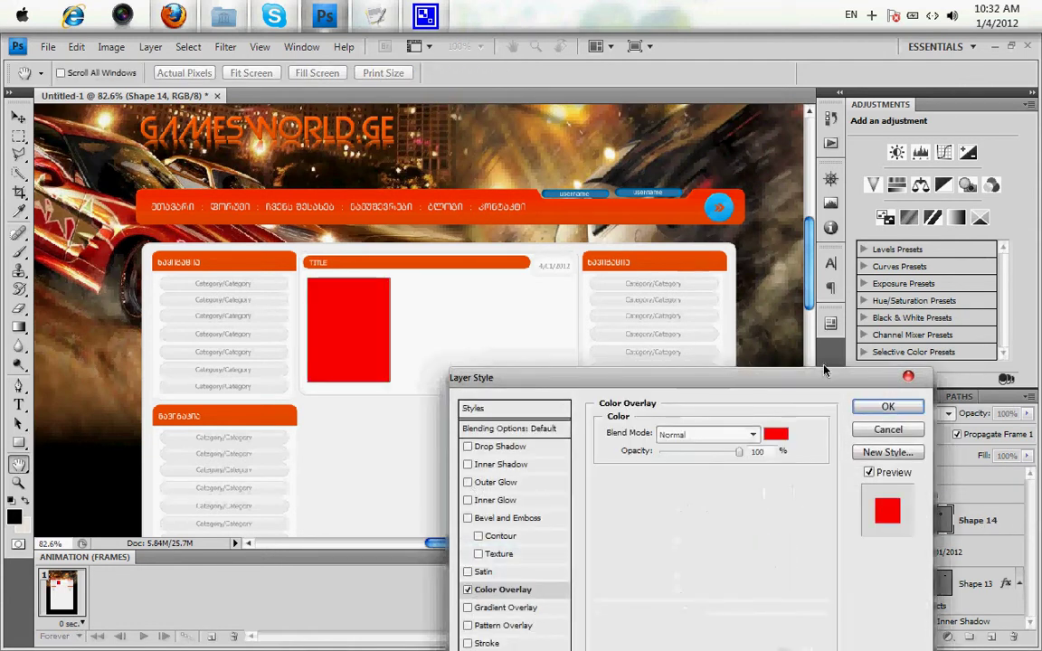
{"action": "left_click", "coordinate": [776, 433]}
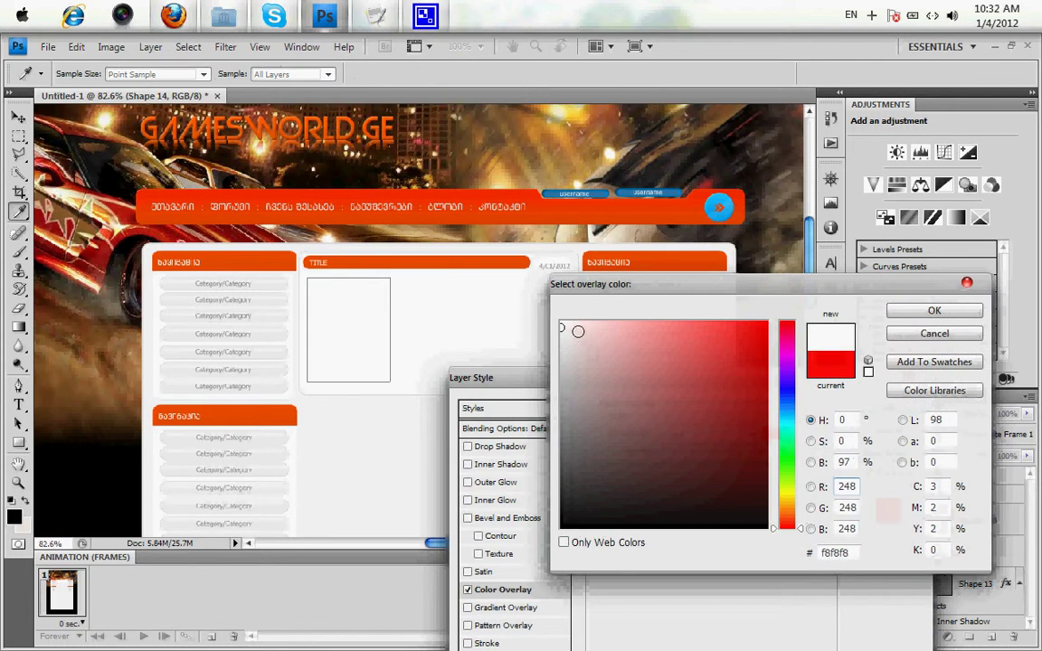
{"action": "left_click_drag", "start_coordinate": [592, 354], "coordinate": [561, 323]}
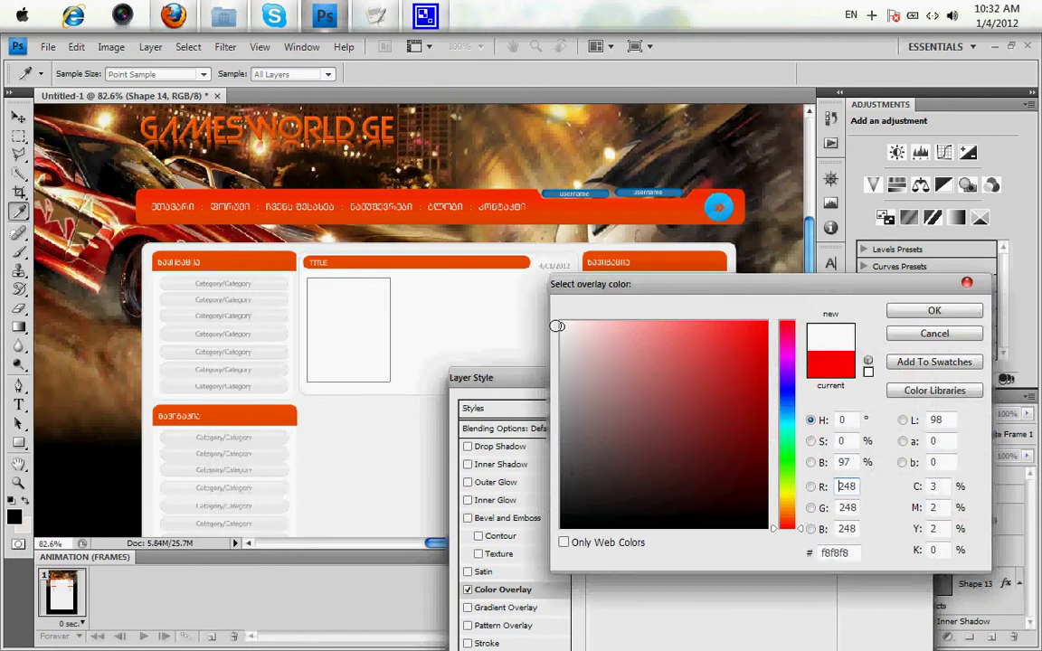
{"action": "left_click", "coordinate": [936, 311]}
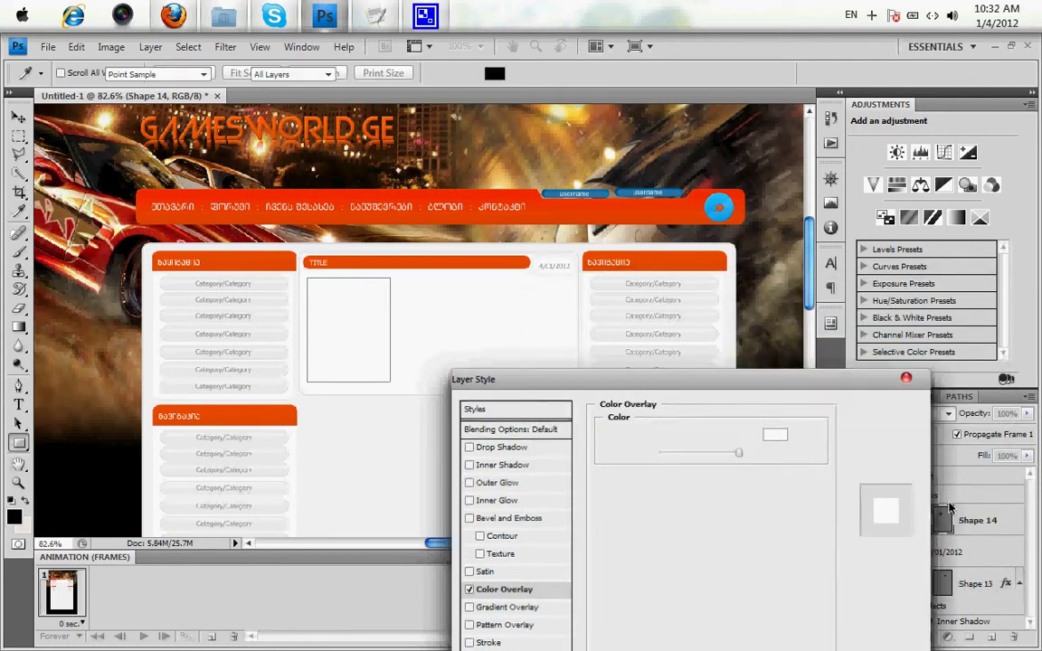
{"action": "left_click", "coordinate": [884, 409]}
{"action": "left_click", "coordinate": [979, 525]}
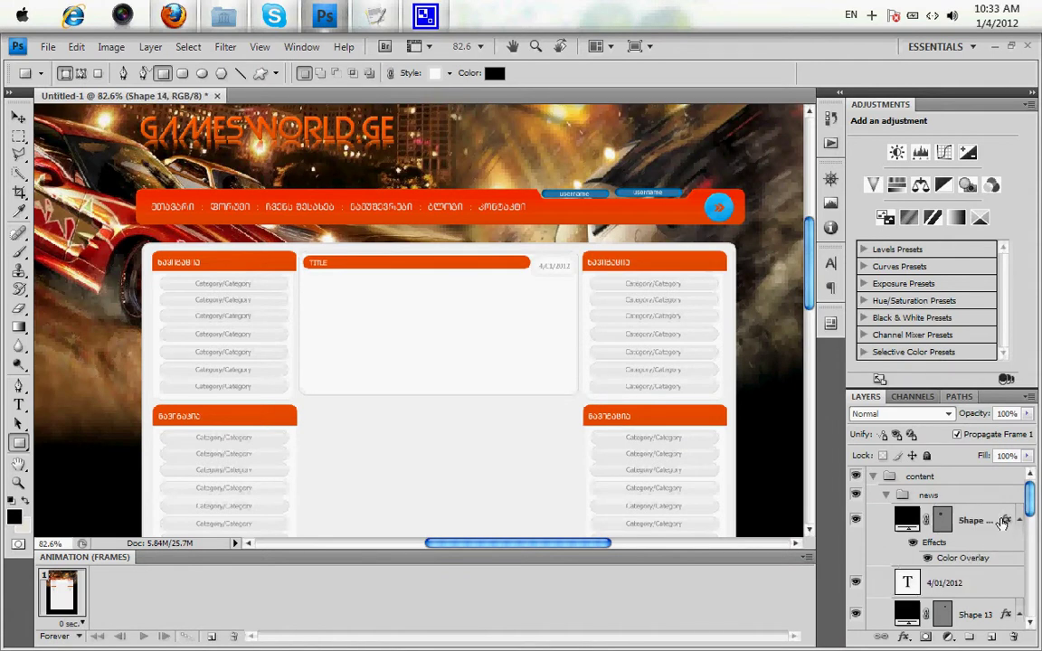
Add a light-grey d0d0d0 Drop Shadow to the poster placeholder.
{"action": "double_click", "coordinate": [1003, 523]}
{"action": "left_click", "coordinate": [488, 643]}
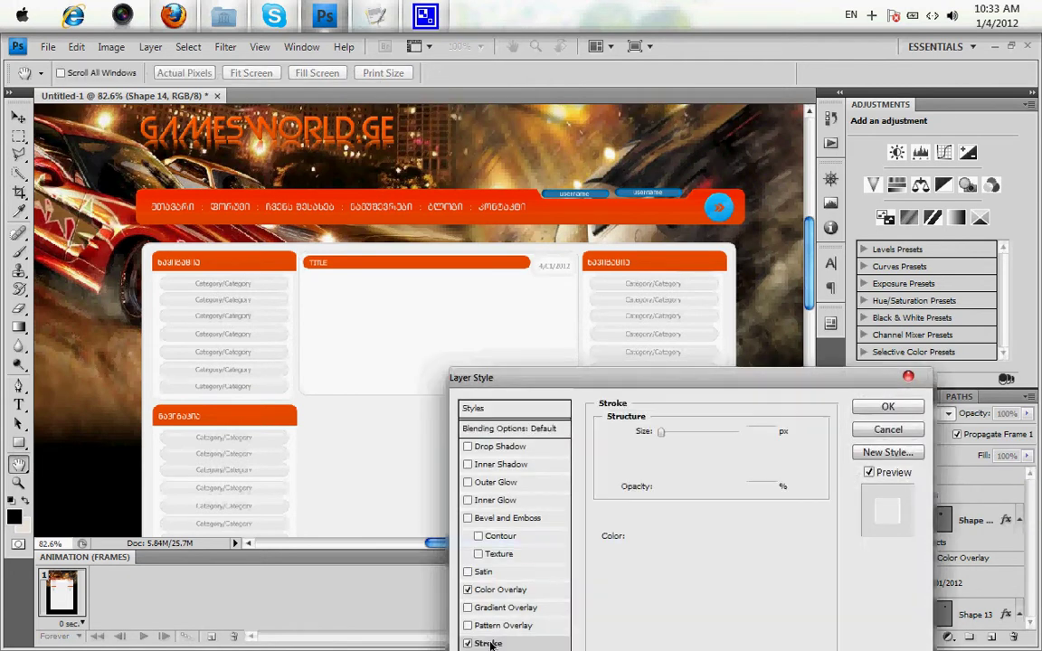
{"action": "left_click", "coordinate": [468, 643]}
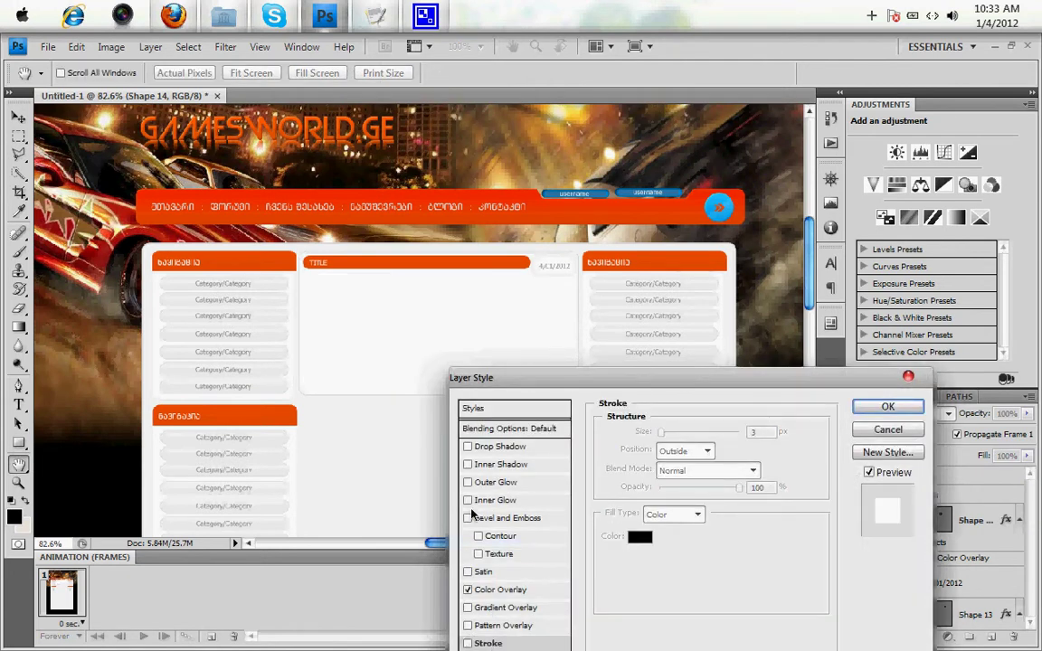
{"action": "left_click", "coordinate": [468, 446]}
{"action": "left_click", "coordinate": [493, 447]}
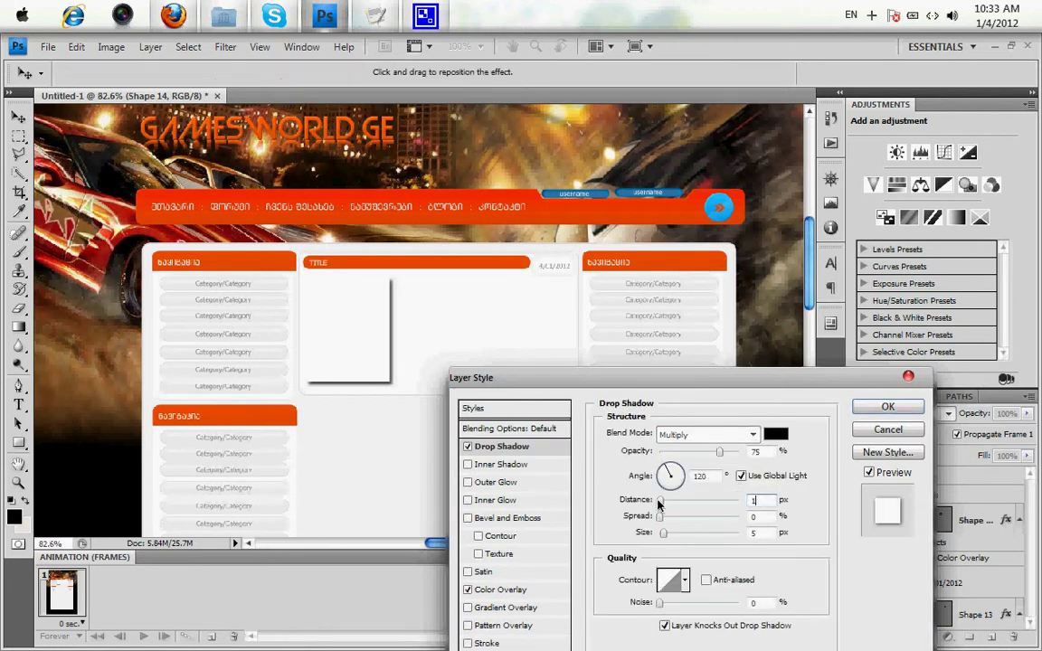
{"action": "left_click", "coordinate": [776, 437]}
{"action": "key", "text": "Down"}
{"action": "key", "text": "Down"}
{"action": "key", "text": "Down"}
{"action": "key", "text": "Down"}
{"action": "key", "text": "Down"}
{"action": "key", "text": "Down"}
{"action": "key", "text": "Down"}
{"action": "key", "text": "Down"}
{"action": "key", "text": "Down"}
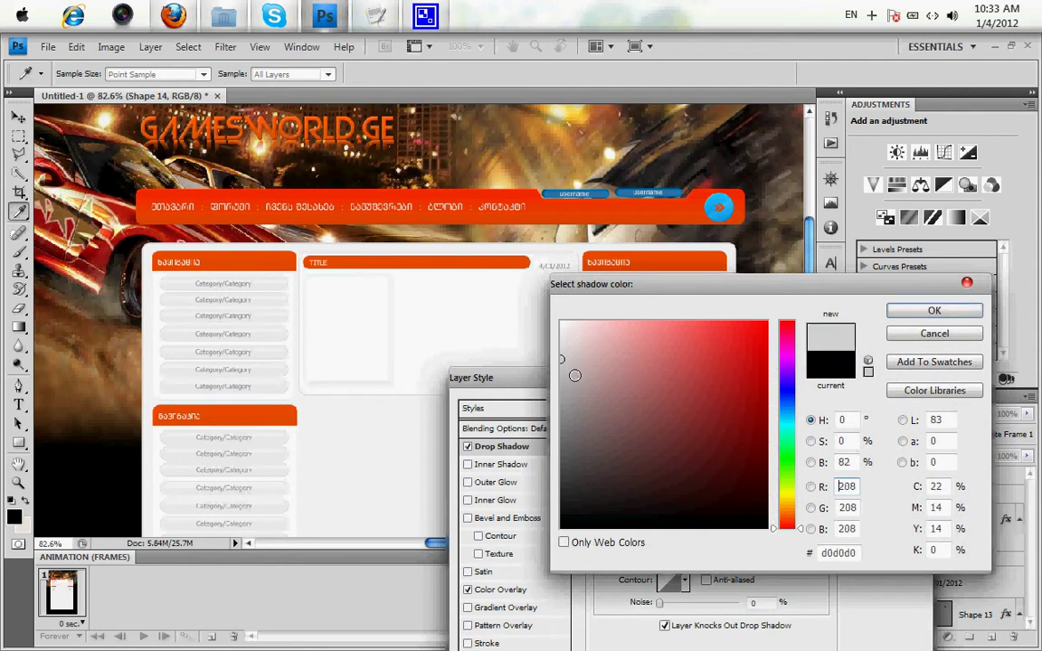
{"action": "left_click", "coordinate": [944, 312]}
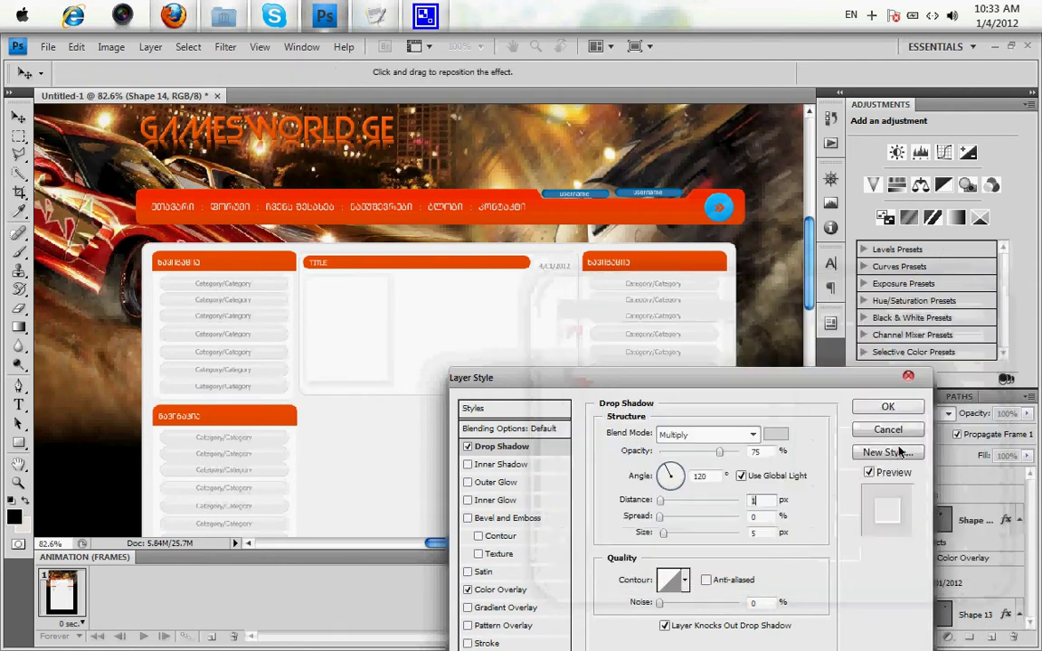
{"action": "key", "text": "Return"}
Type the placeholder's label text and set it to 14 pt.
{"action": "left_click", "coordinate": [18, 405]}
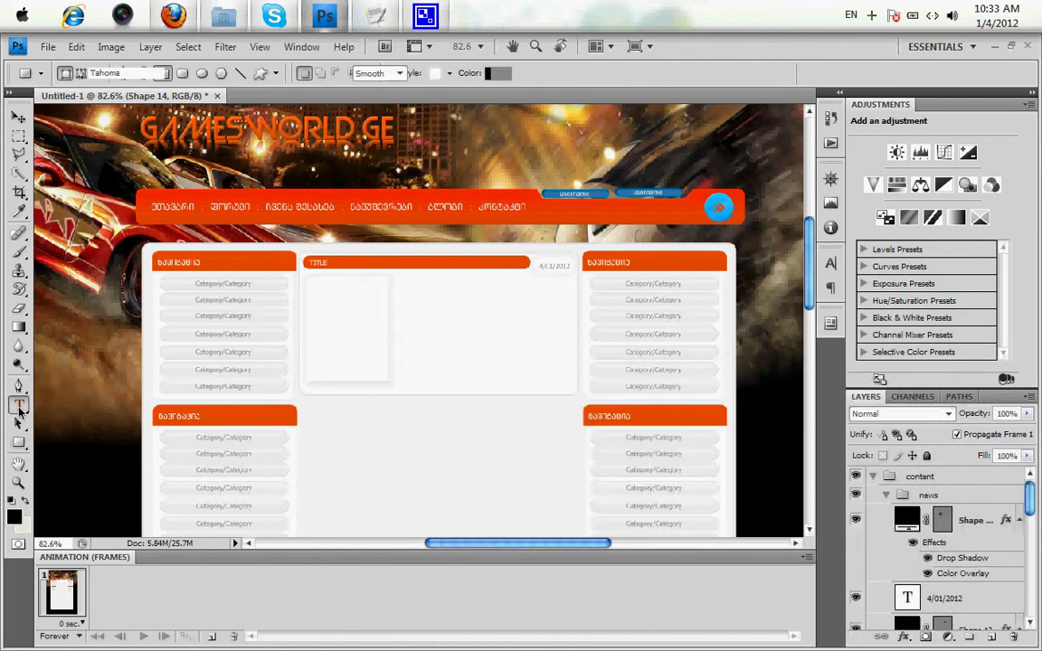
{"action": "left_click", "coordinate": [323, 342]}
{"action": "type", "text": "test"}
{"action": "key", "text": "ctrl+a"}
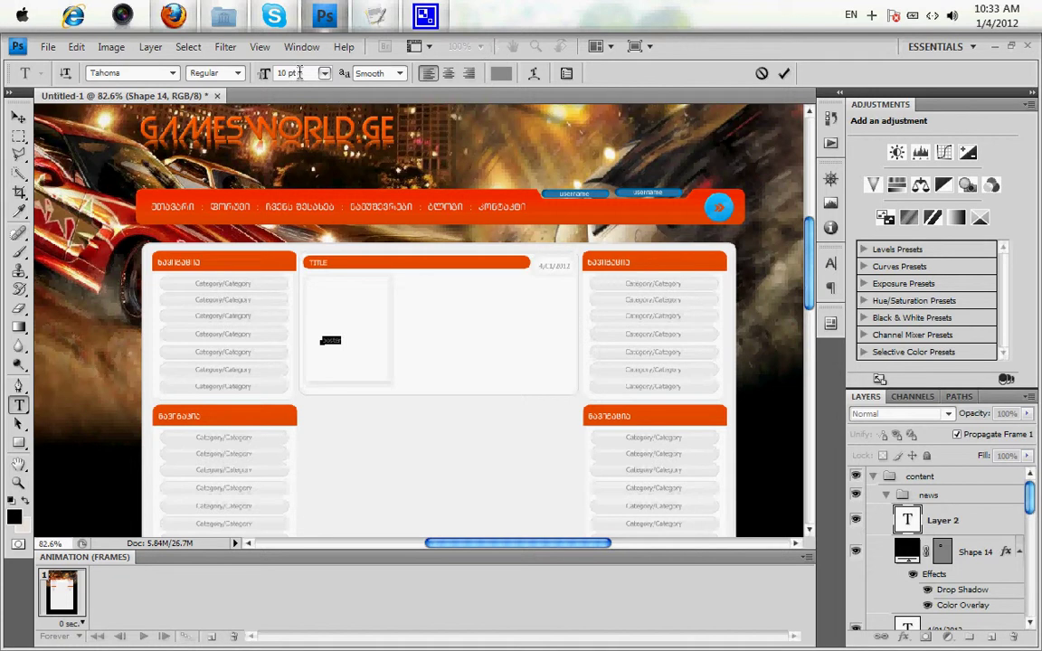
{"action": "left_click", "coordinate": [324, 72]}
{"action": "left_click", "coordinate": [318, 198]}
Centre the poster label in the placeholder and begin a new text line beside it.
{"action": "left_click_drag", "start_coordinate": [342, 346], "coordinate": [377, 382]}
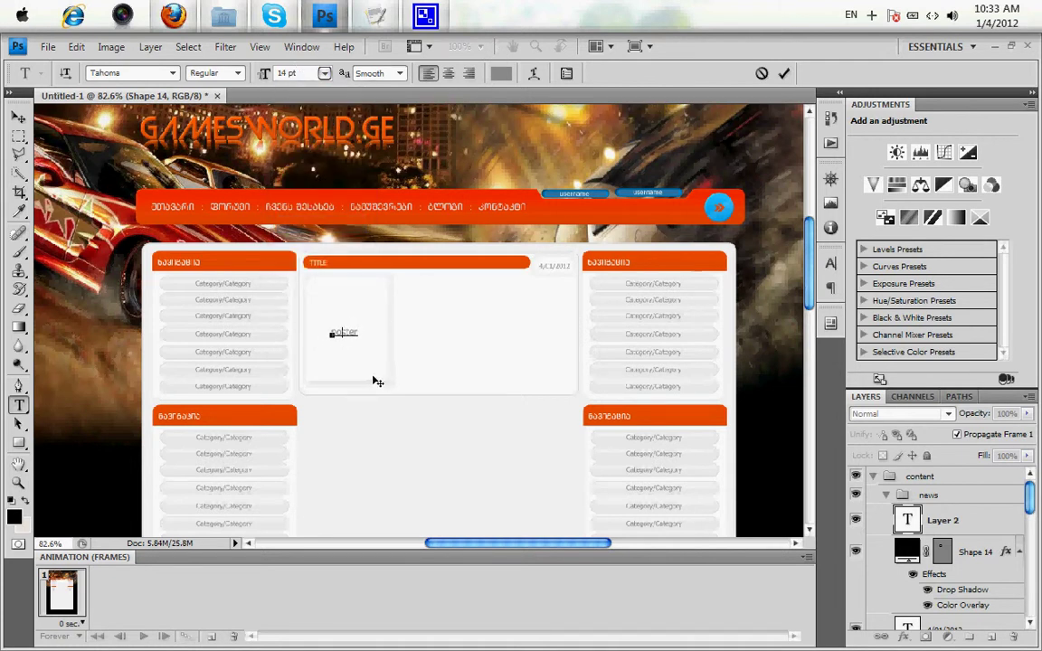
{"action": "left_click", "coordinate": [18, 116]}
{"action": "left_click_drag", "start_coordinate": [378, 368], "coordinate": [380, 372]}
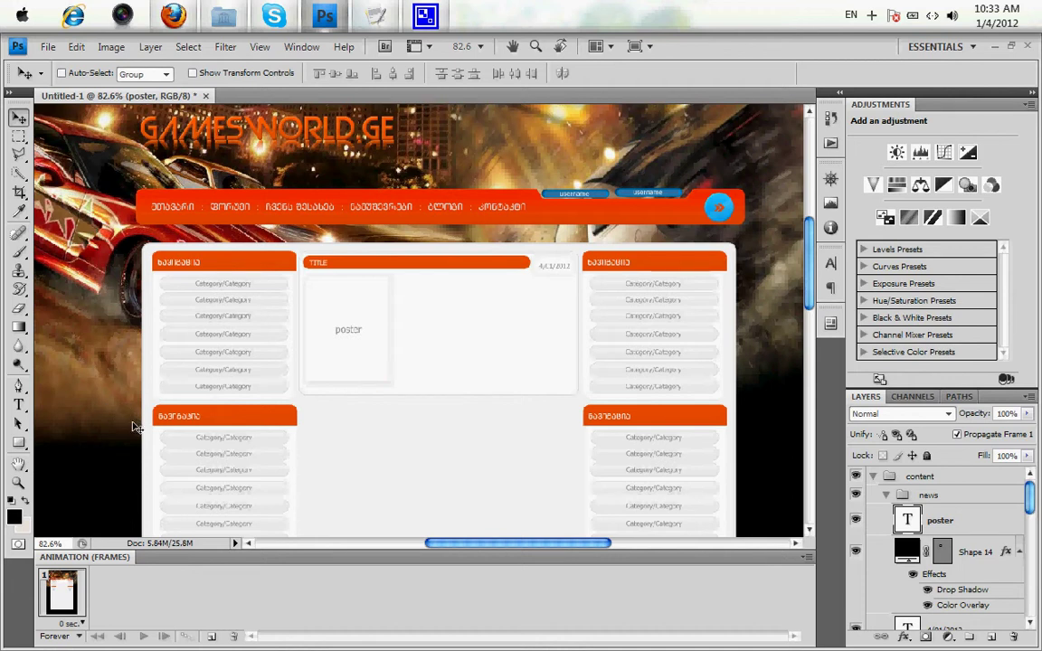
{"action": "left_click", "coordinate": [18, 404]}
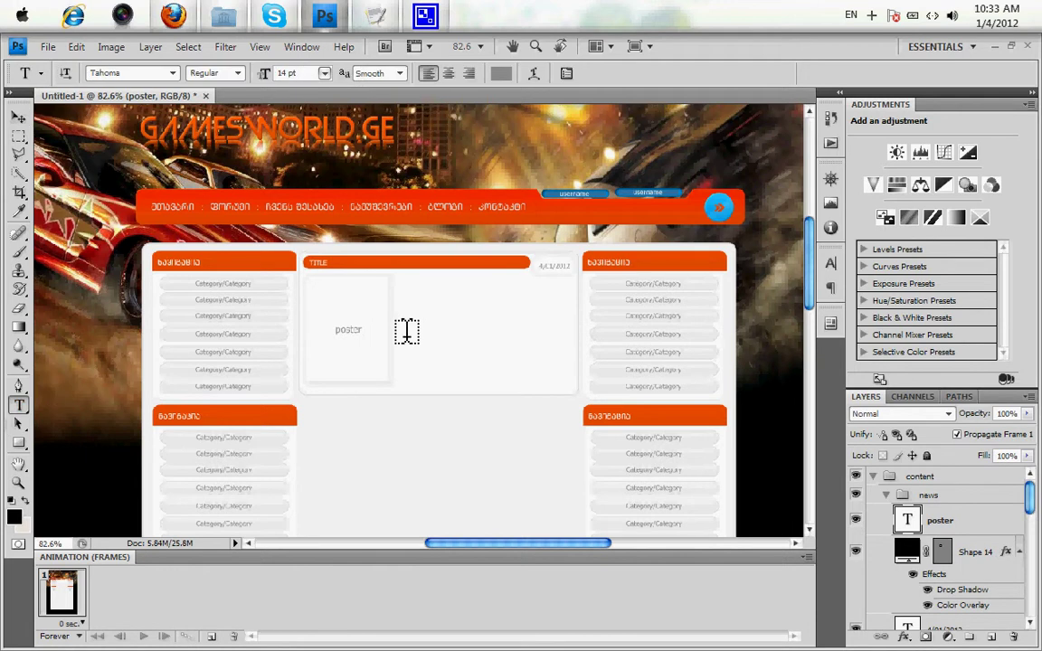
{"action": "left_click", "coordinate": [399, 289]}
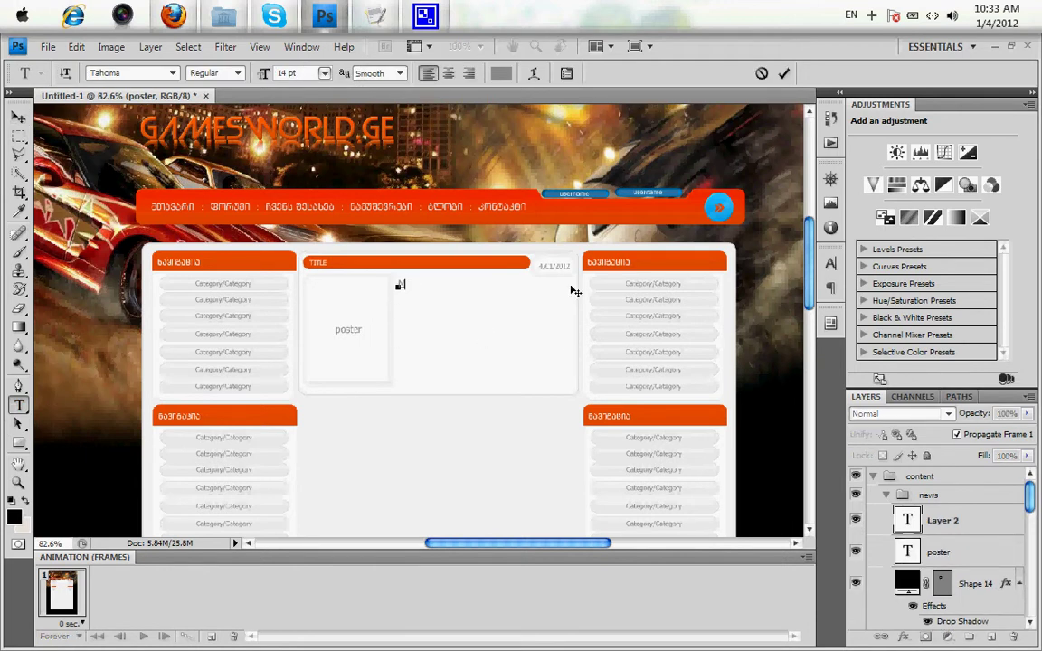
Finish the 'Message' text beside the poster and set it to 12 pt.
{"action": "type", "text": "Message"}
{"action": "key", "text": "ctrl+a"}
{"action": "left_click", "coordinate": [323, 73]}
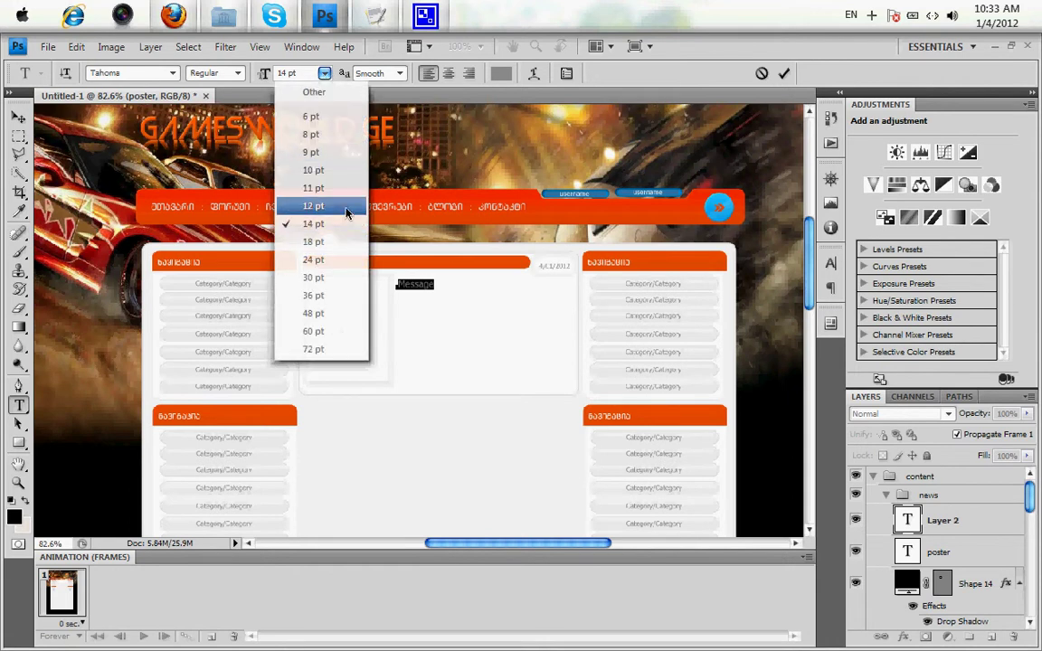
{"action": "left_click", "coordinate": [346, 206]}
{"action": "left_click", "coordinate": [18, 118]}
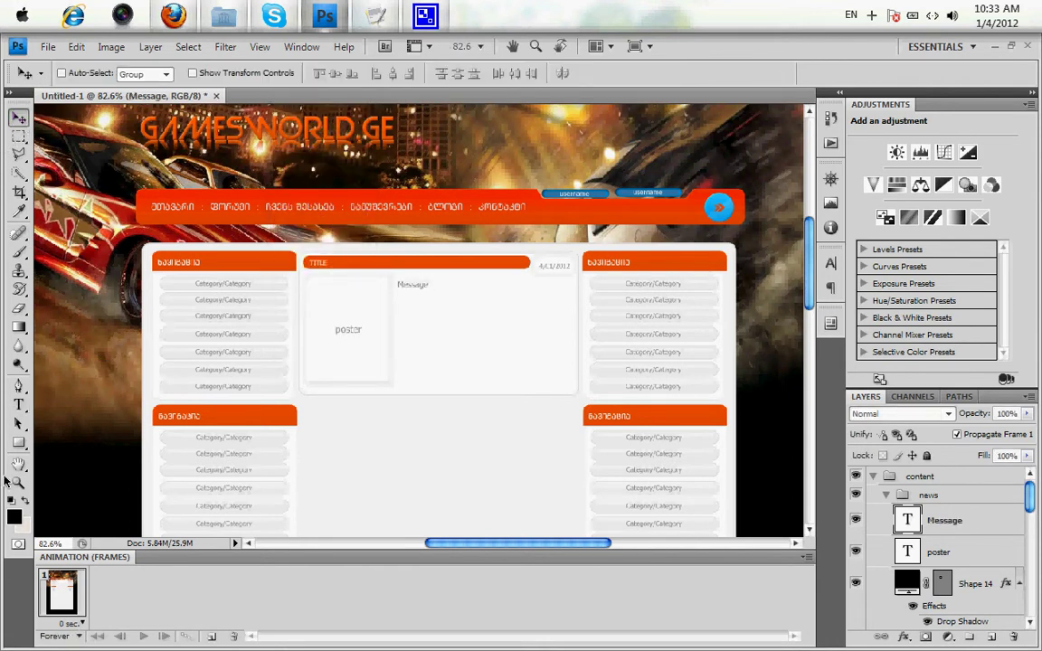
Start a text line at the news box's bottom right using a BPG font.
{"action": "left_click", "coordinate": [18, 443]}
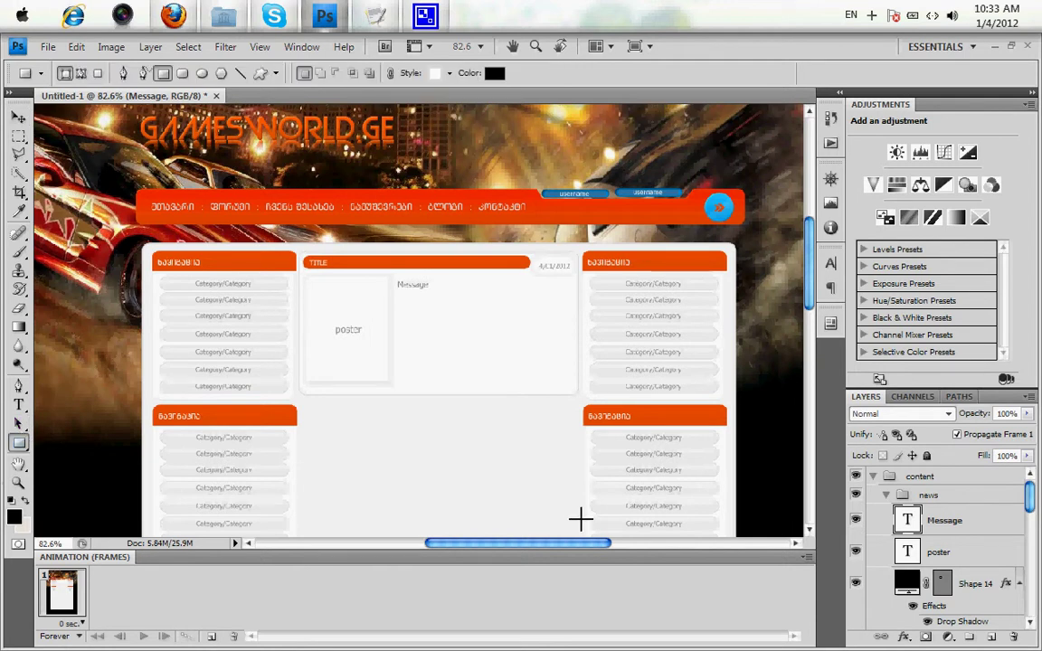
{"action": "left_click", "coordinate": [18, 404]}
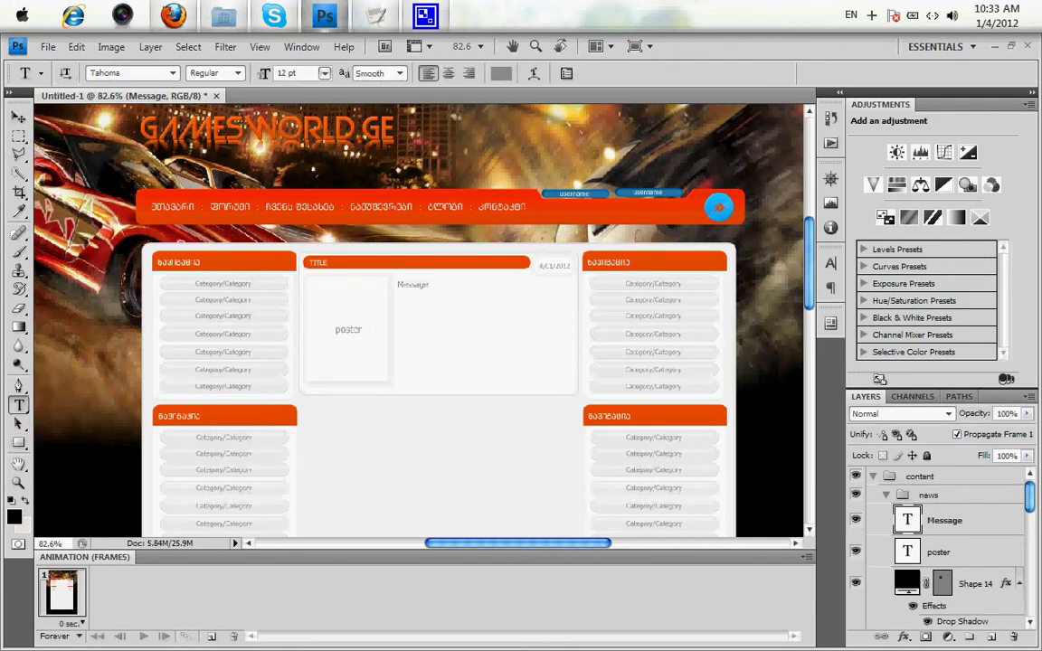
{"action": "left_click", "coordinate": [521, 389]}
{"action": "left_click", "coordinate": [139, 73]}
{"action": "type", "text": "BPG"}
{"action": "key", "text": "Return"}
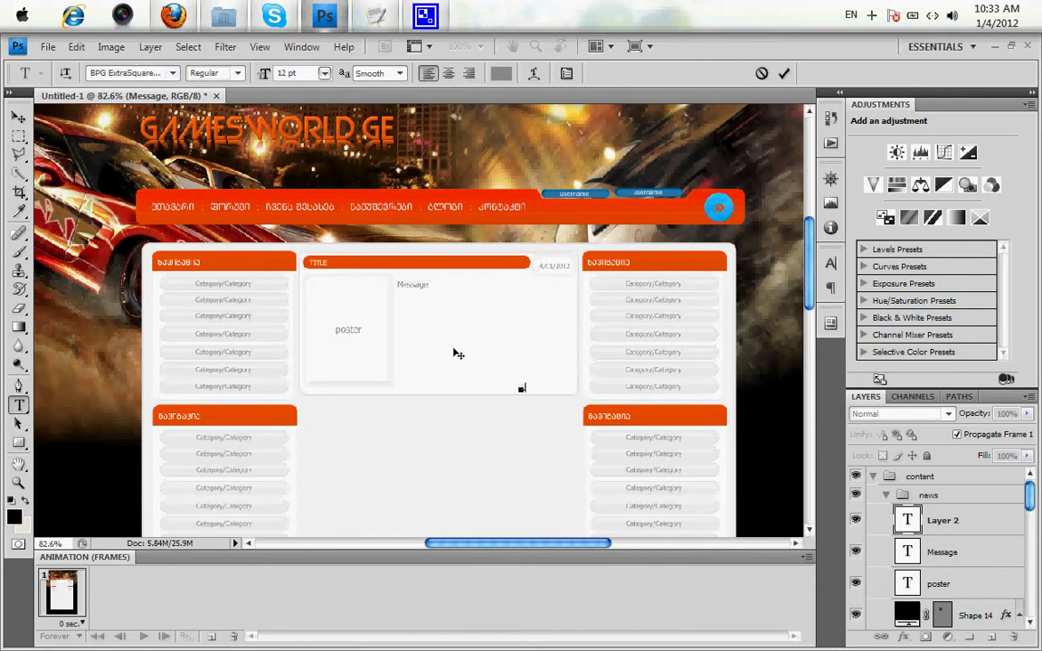
Type the Georgian read-more line 'ავტორი:' in the news box's bottom right.
{"action": "key", "text": "alt+shift"}
{"action": "type", "text": "ავტორი:"}
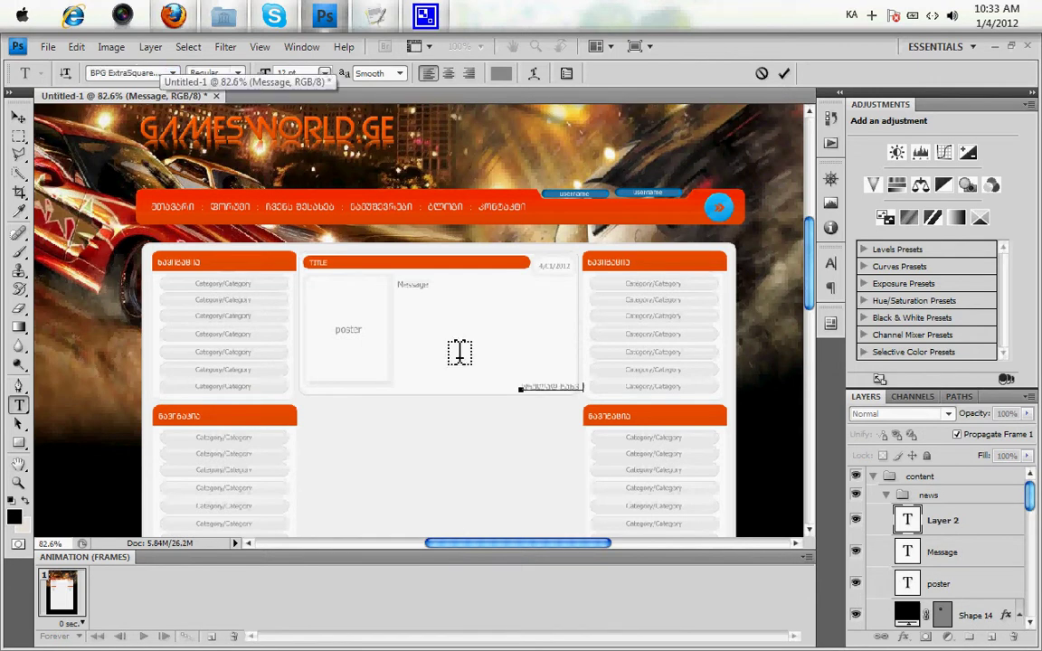
{"action": "left_click", "coordinate": [18, 118]}
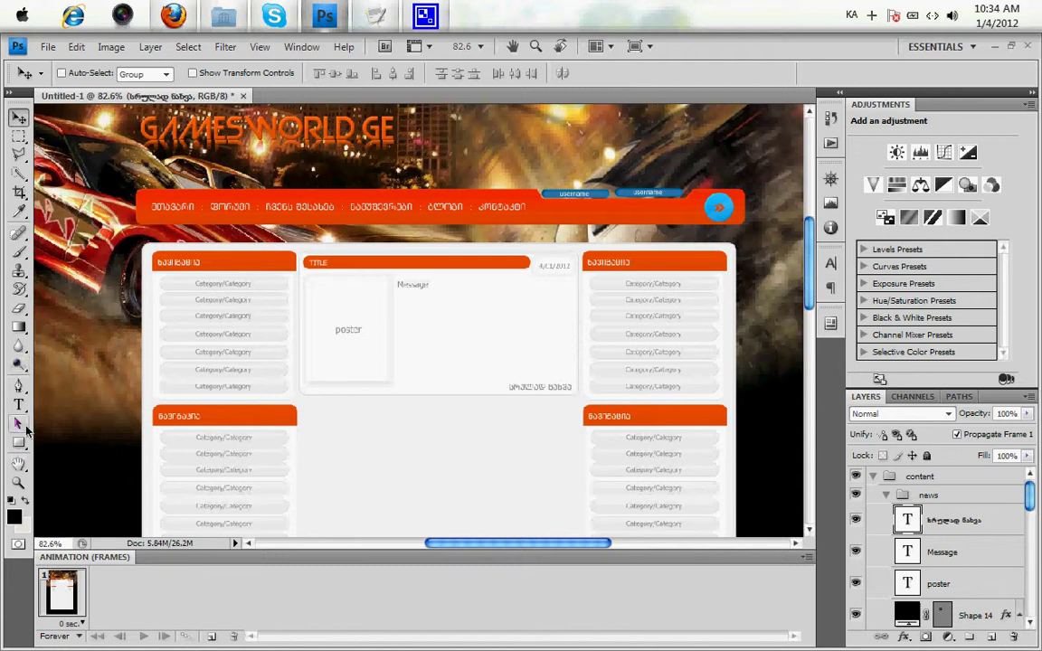
Colour the Georgian read-more text bright blue 00c6ff.
{"action": "left_click", "coordinate": [19, 406]}
{"action": "left_click_drag", "start_coordinate": [572, 387], "coordinate": [506, 387]}
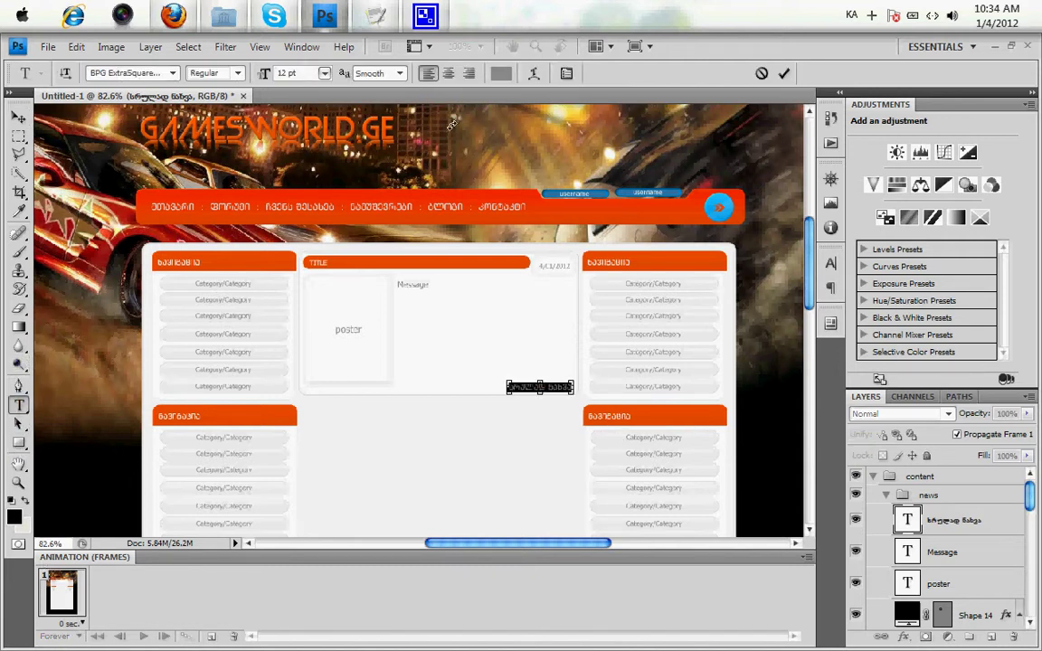
{"action": "left_click", "coordinate": [501, 73]}
{"action": "left_click", "coordinate": [670, 264]}
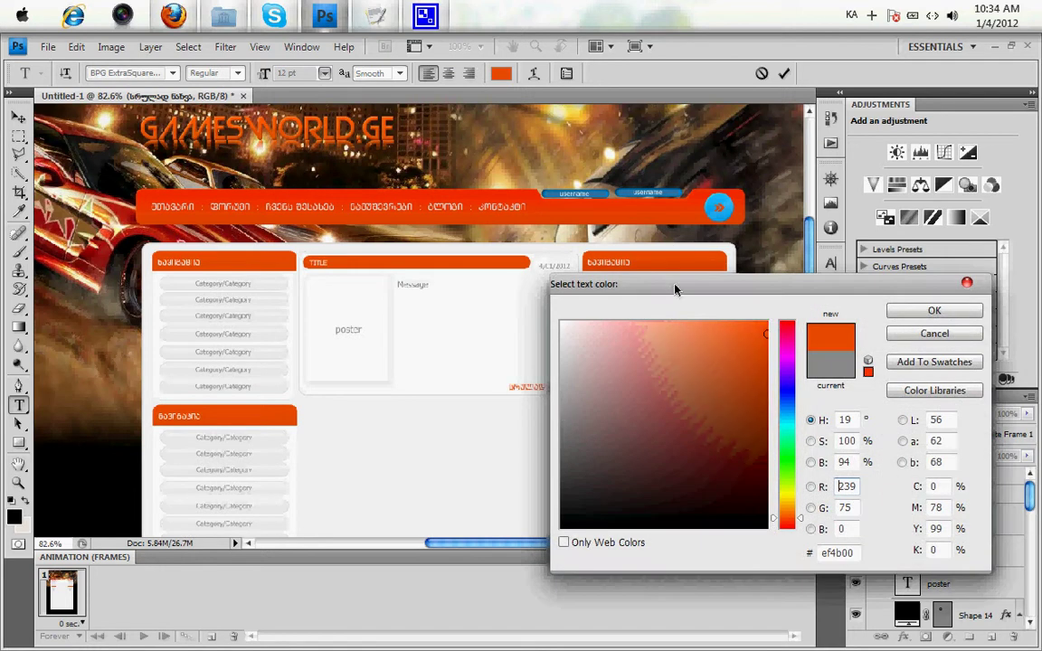
{"action": "left_click_drag", "start_coordinate": [784, 424], "coordinate": [784, 412]}
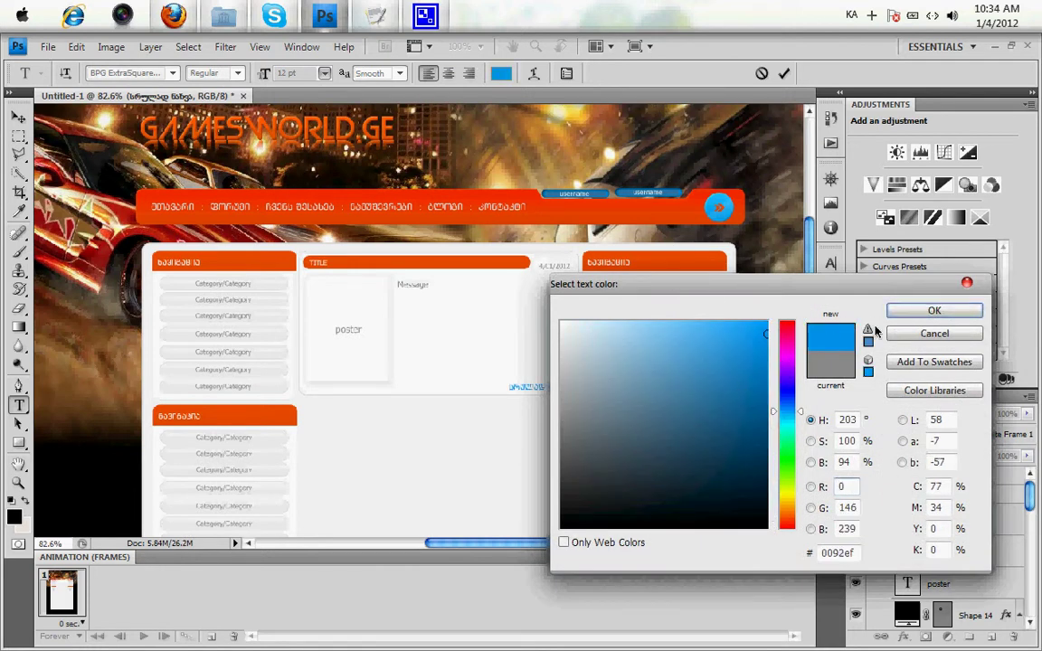
{"action": "left_click_drag", "start_coordinate": [740, 330], "coordinate": [771, 318]}
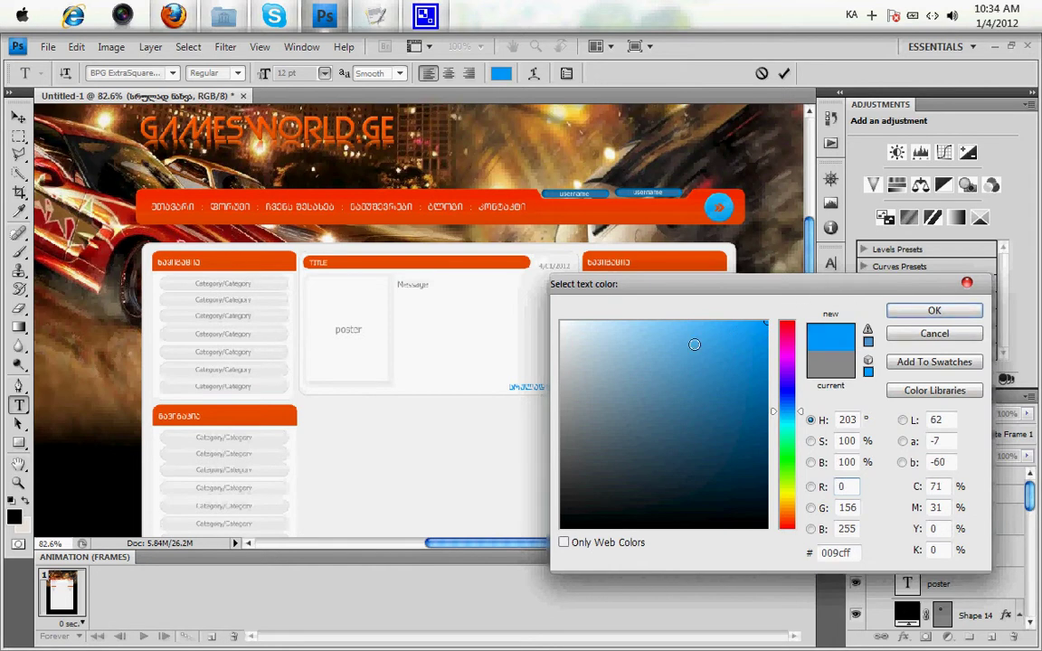
{"action": "mouse_move", "coordinate": [786, 412]}
{"action": "left_mouse_down"}
{"action": "mouse_move", "coordinate": [775, 397]}
{"action": "mouse_move", "coordinate": [776, 418]}
{"action": "left_mouse_up"}
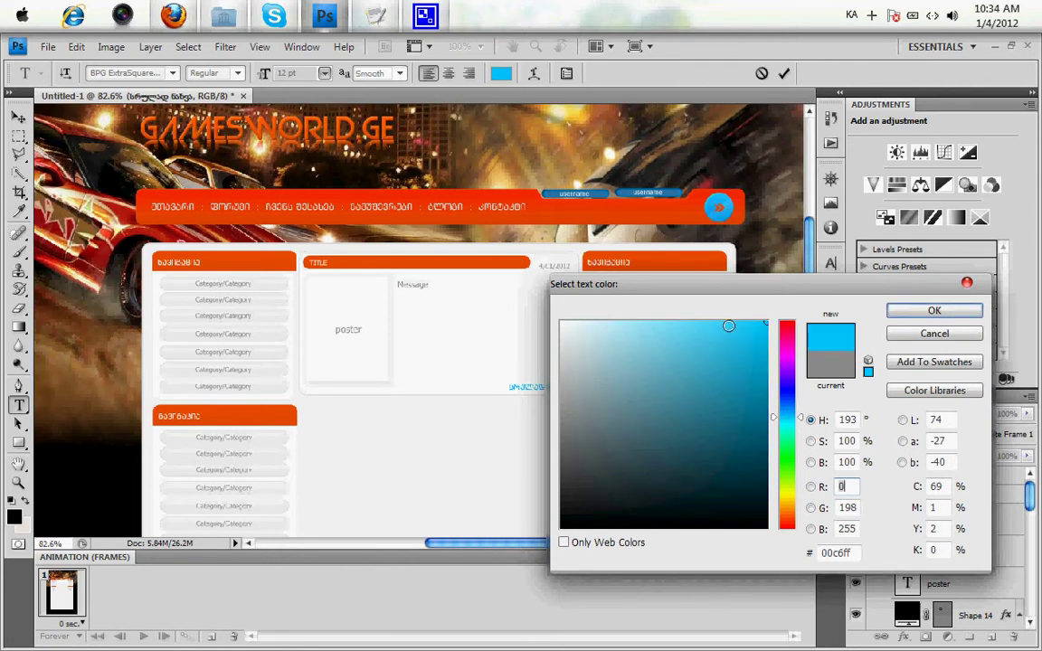
{"action": "left_click_drag", "start_coordinate": [729, 326], "coordinate": [768, 327]}
{"action": "left_click", "coordinate": [934, 310]}
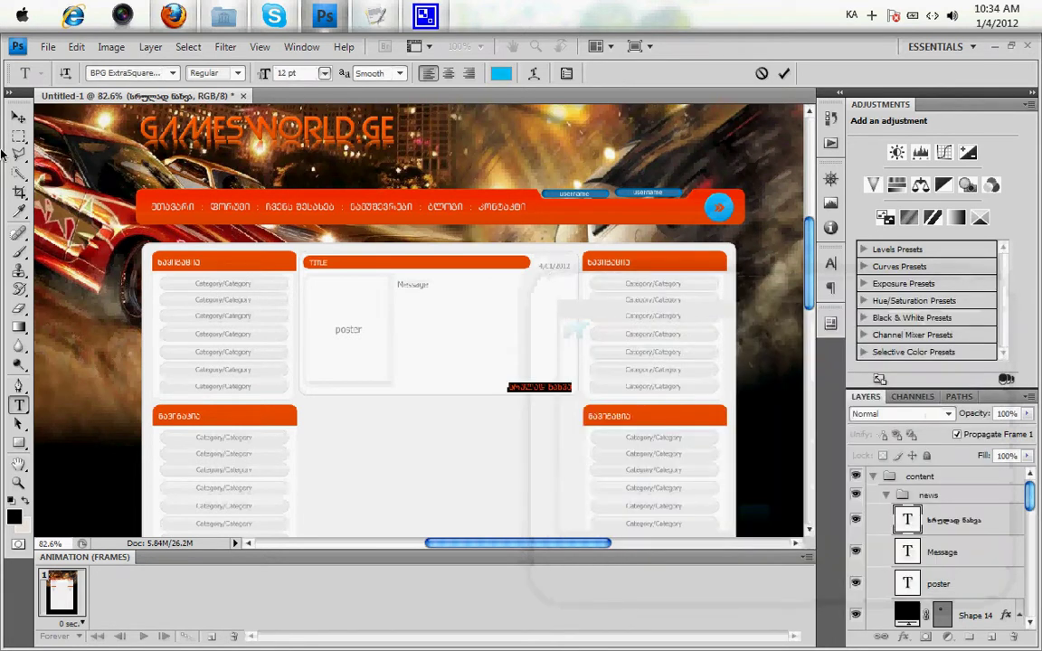
Duplicate the 'news' layer group as 'news copy' placed just below the original.
{"action": "left_click", "coordinate": [18, 117]}
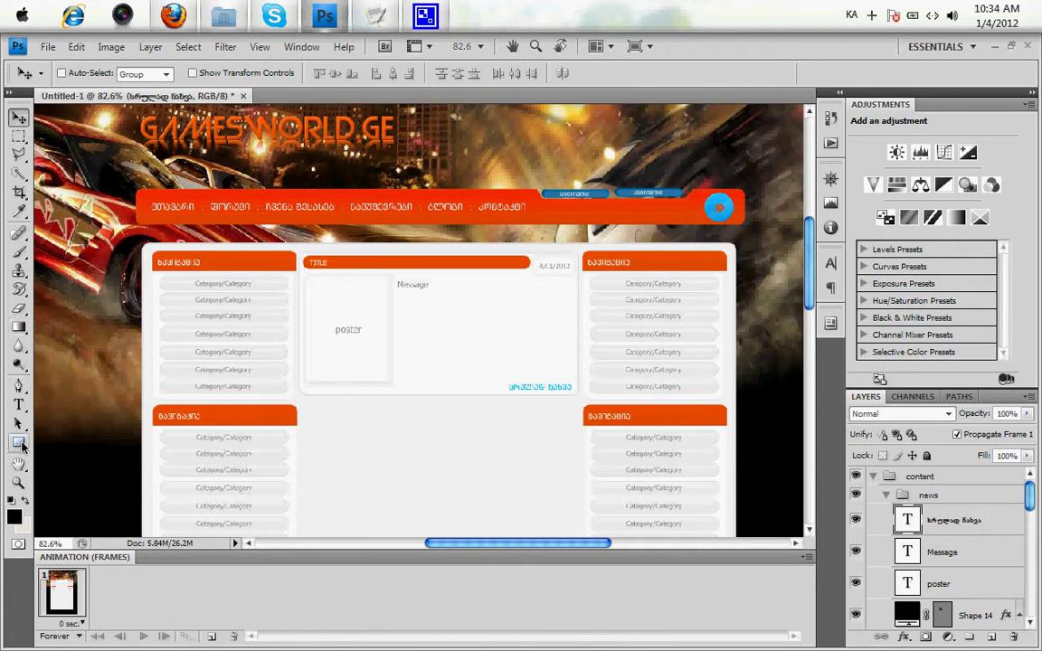
{"action": "left_click", "coordinate": [18, 483]}
{"action": "right_click", "coordinate": [489, 316]}
{"action": "left_click", "coordinate": [504, 326]}
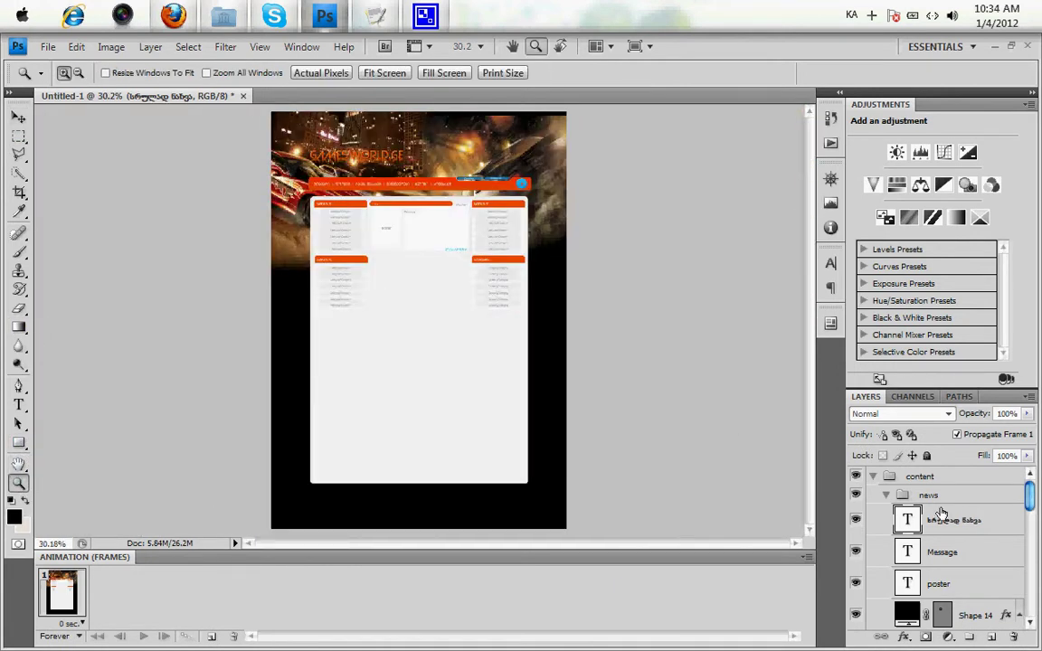
{"action": "left_click", "coordinate": [886, 498]}
{"action": "left_click", "coordinate": [922, 498]}
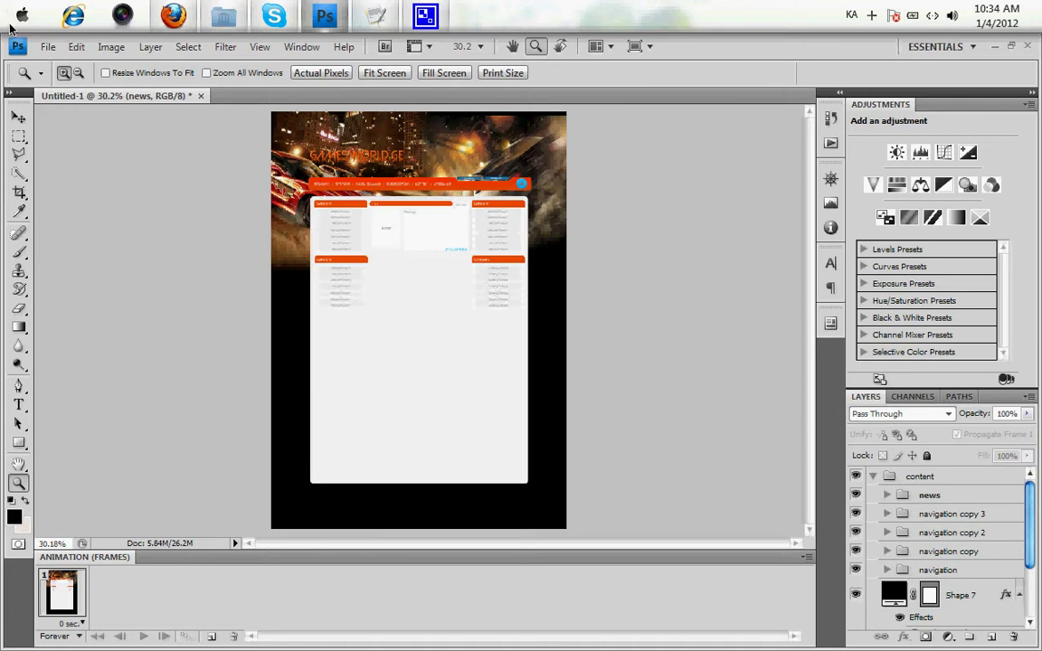
{"action": "left_click", "coordinate": [18, 117]}
{"action": "left_click_drag", "start_coordinate": [414, 253], "coordinate": [414, 304]}
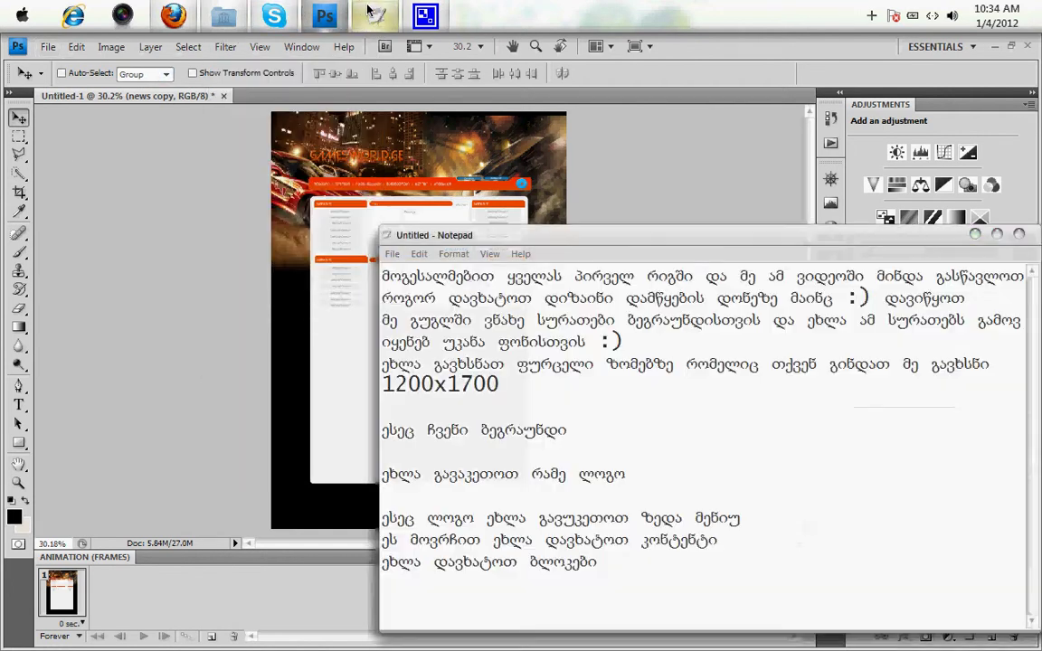
Append a Georgian Notepad sign-off inviting questions in the comments, ending with ':))'.
{"action": "left_click", "coordinate": [375, 15]}
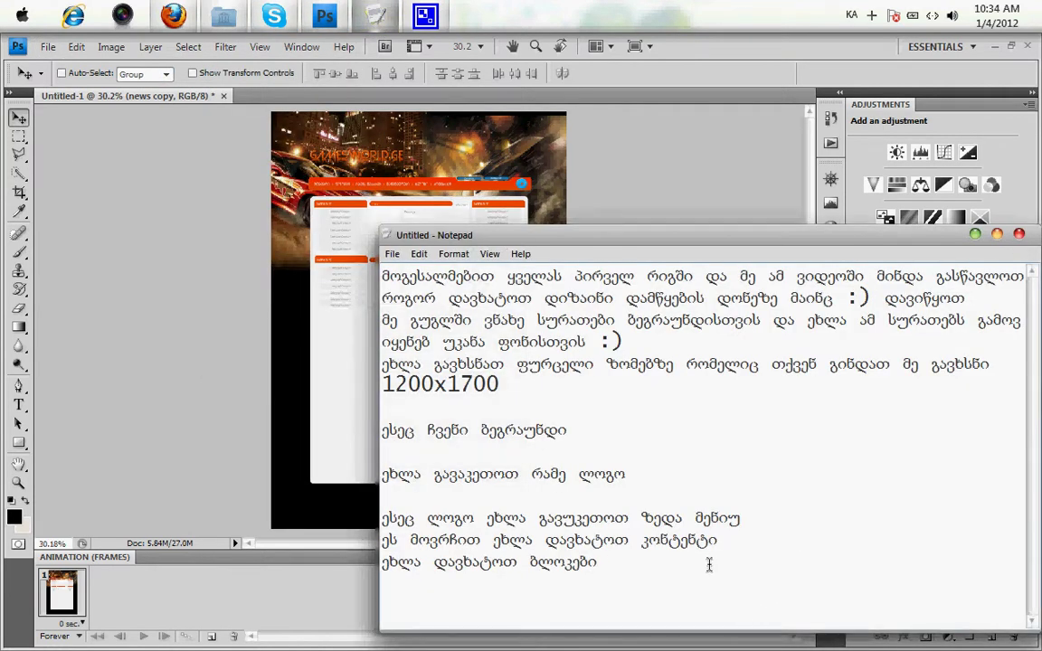
{"action": "type", "text": "ვსო სულ ეს არის"}
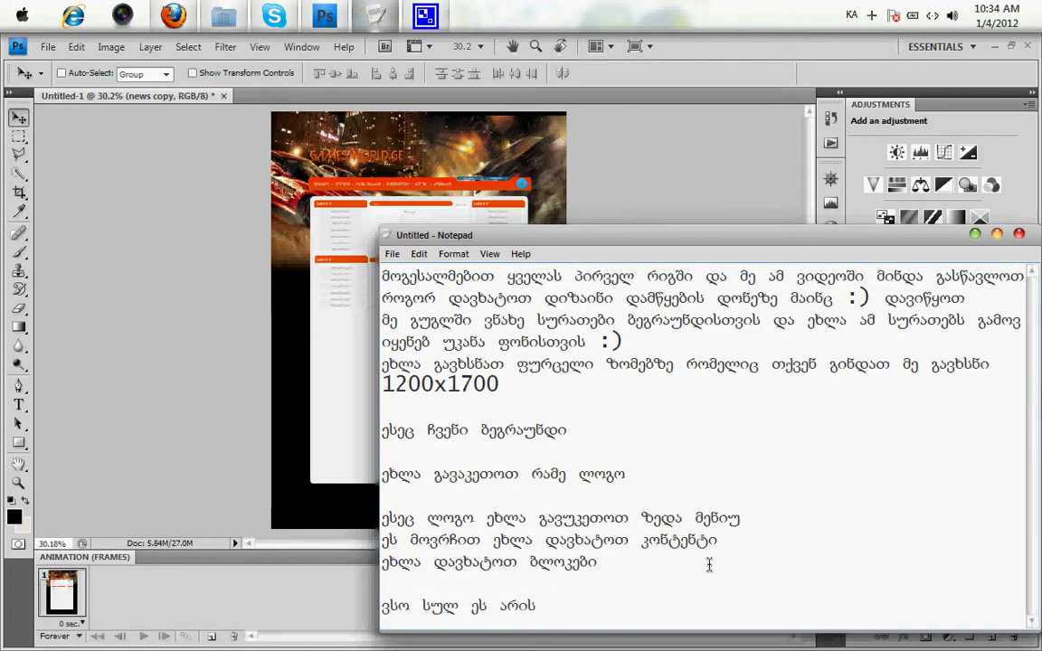
{"action": "type", "text": "დღეისა"}
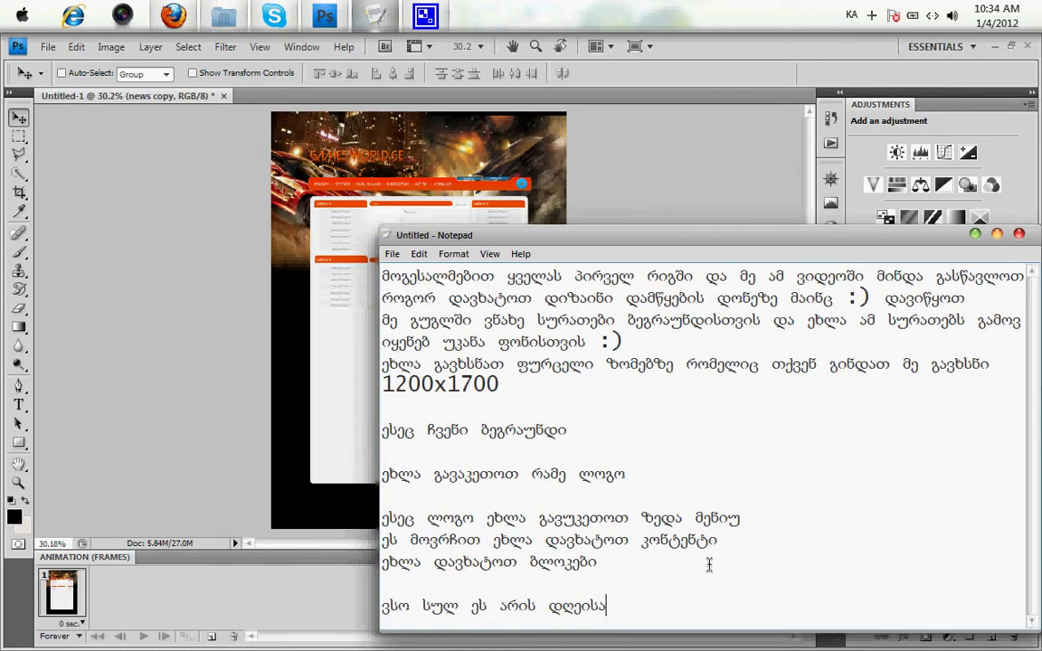
{"action": "type", "text": "თვი"}
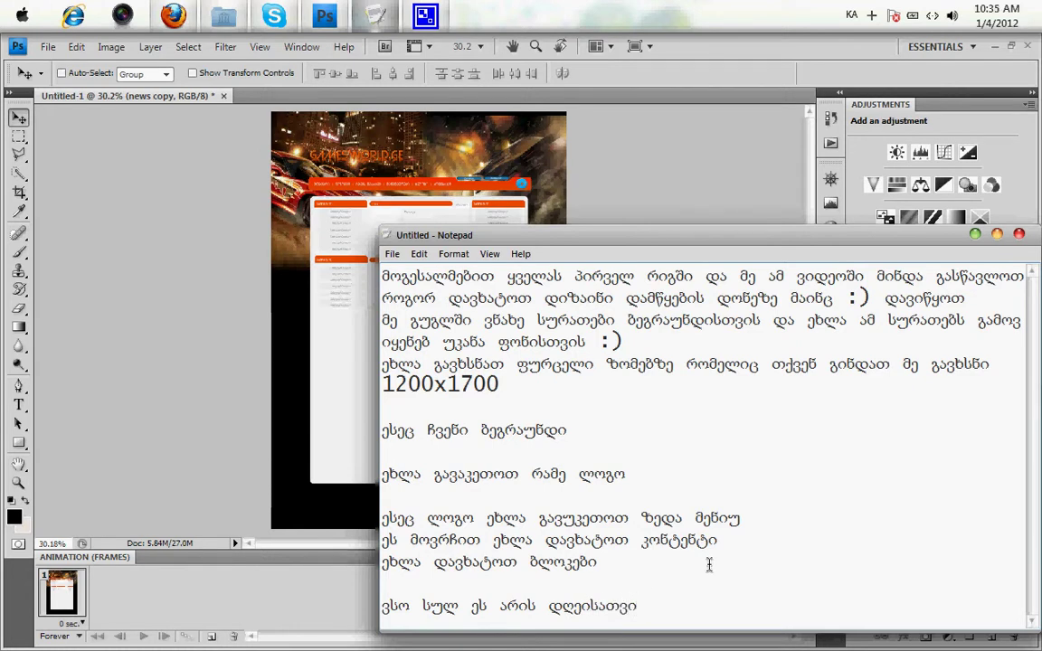
{"action": "key", "text": "BackSpace"}
{"action": "key", "text": "BackSpace"}
{"action": "type", "text": "ს იმედია ყველაფერი გა"}
{"action": "type", "text": "გეთ ტა"}
{"action": "key", "text": "BackSpace"}
{"action": "key", "text": "BackSpace"}
{"action": "type", "text": "თუ რამეს ვე"}
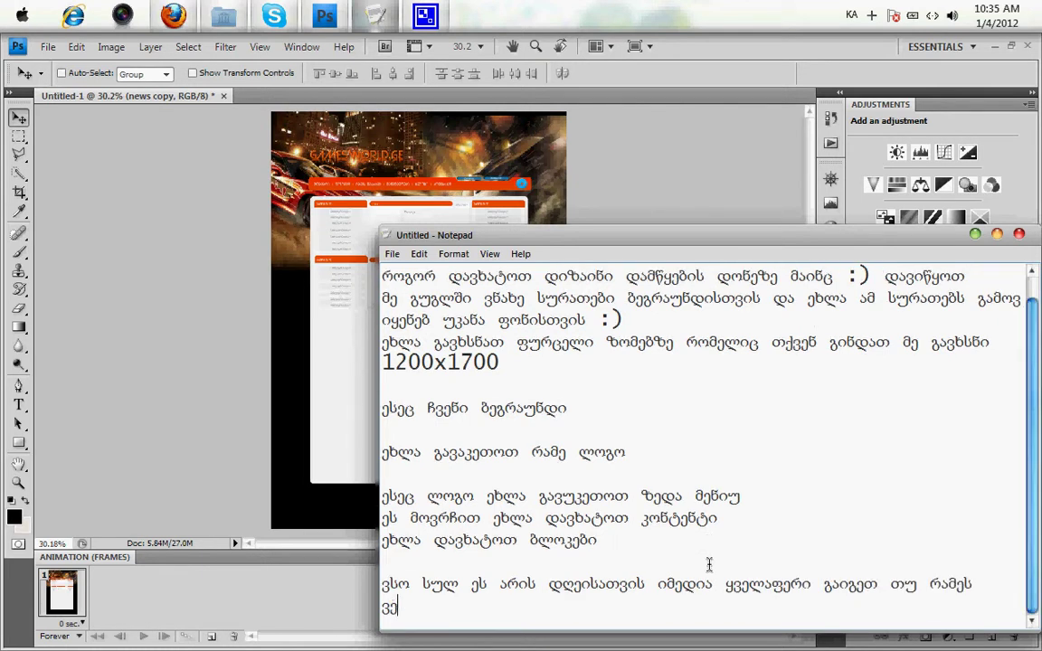
{"action": "type", "text": "რ"}
{"action": "key", "text": "Return"}
{"action": "key", "text": "BackSpace"}
{"action": "type", "text": "გაიგებთ დაწერეთ კომე"}
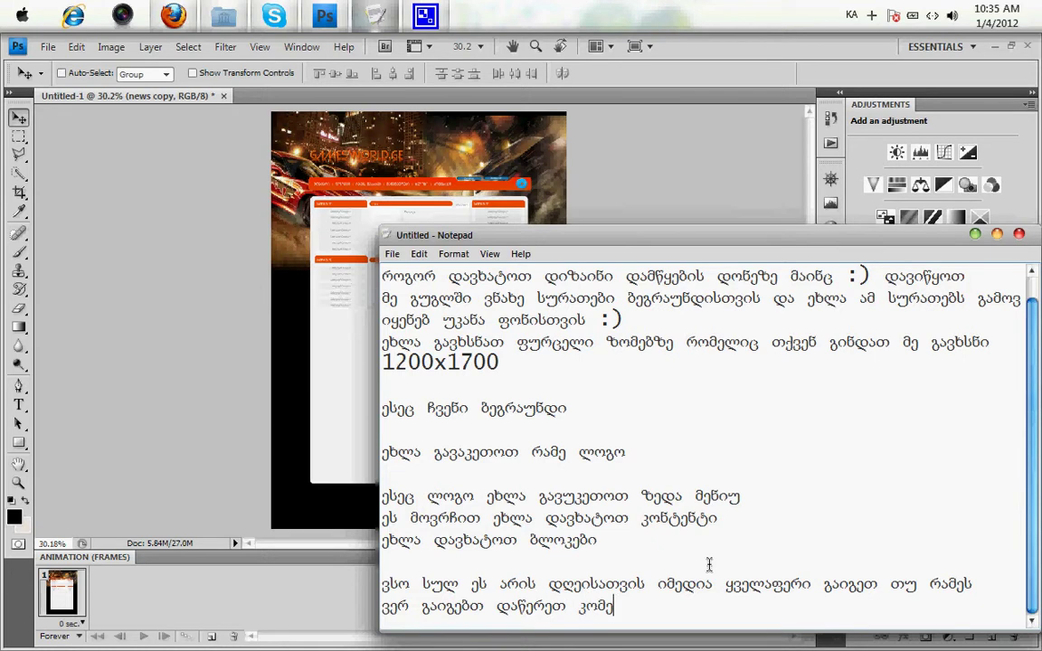
{"action": "type", "text": "ნტარის სახით :))"}
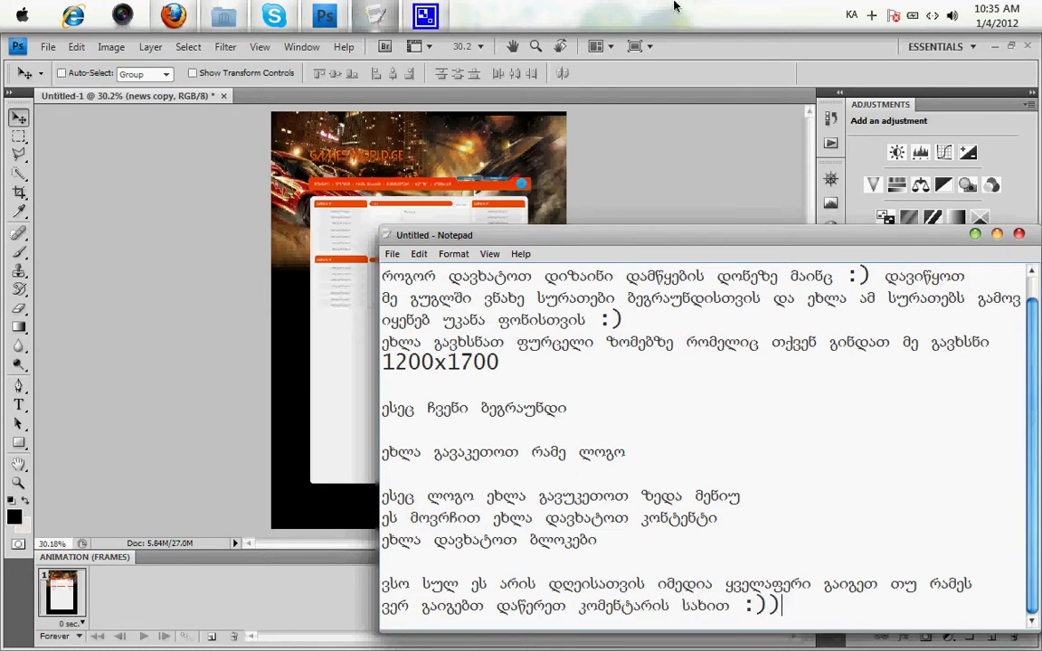
{"action": "left_click", "coordinate": [375, 15]}
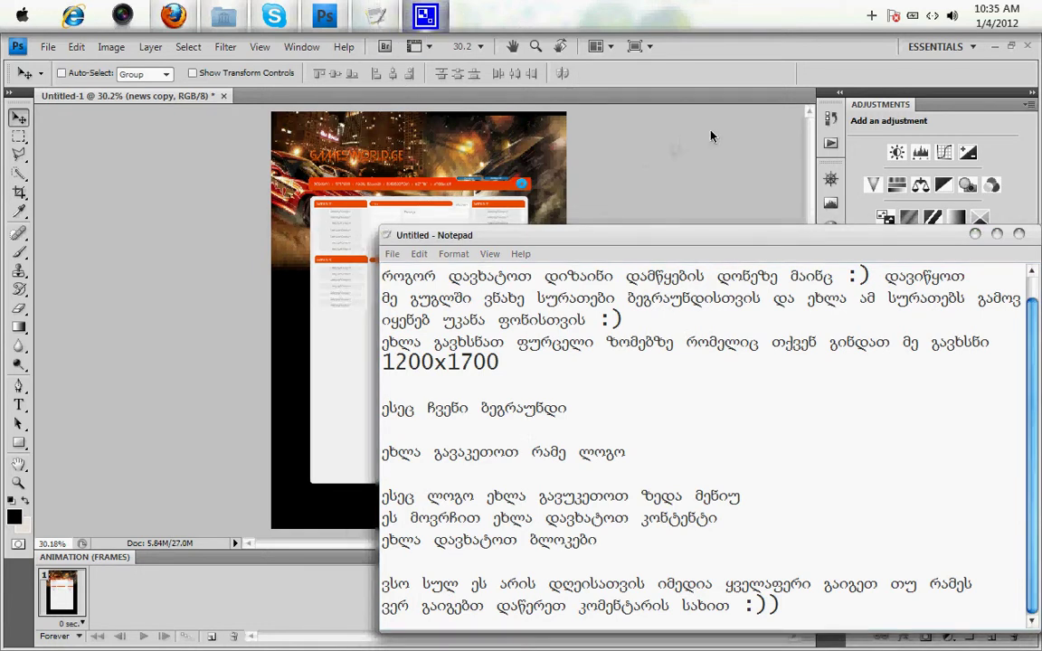
{"action": "left_click", "coordinate": [869, 17]}
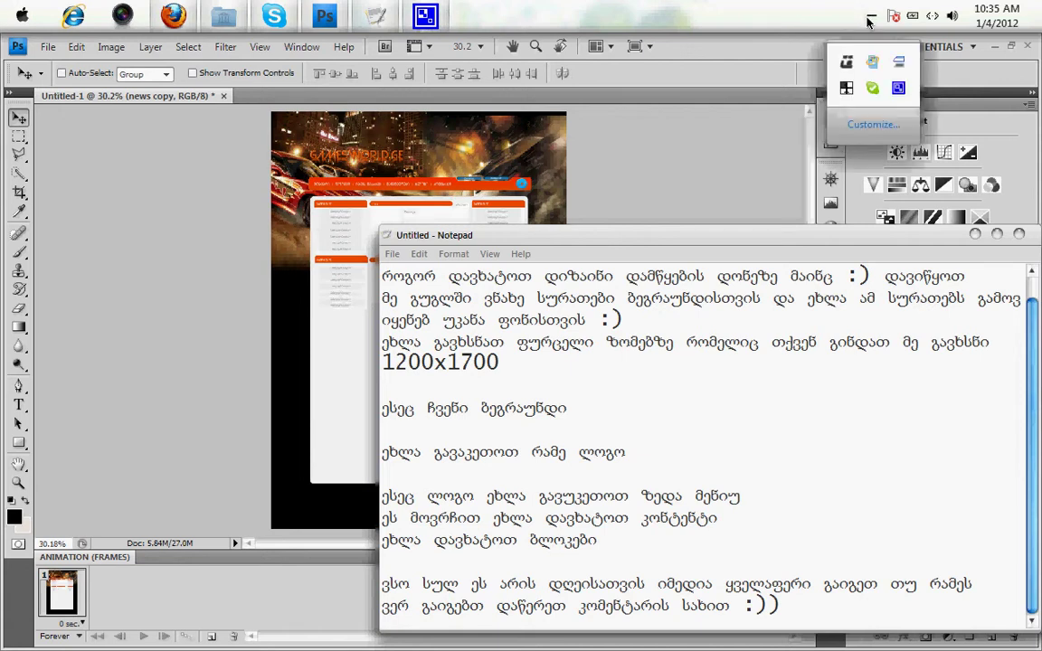